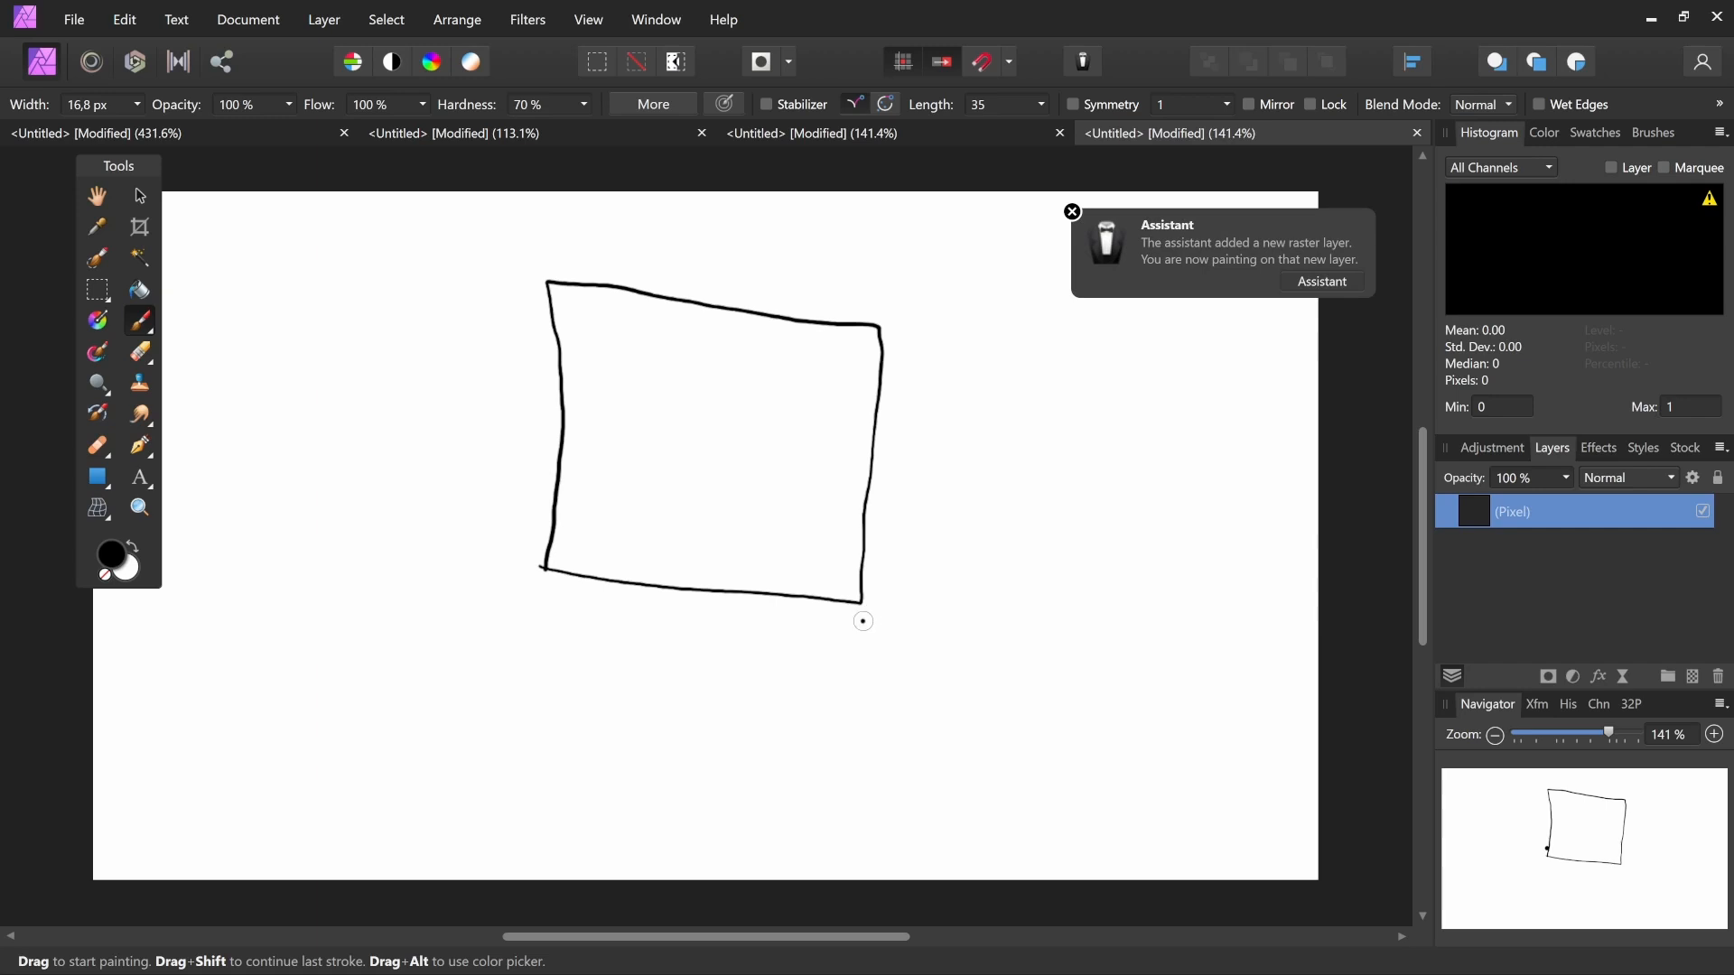
Number the sketched square's corners 0, 1, 2 and 3, counter-clockwise from its lower-left corner
{"action": "left_click_drag", "start_coordinate": [515, 591], "coordinate": [516, 589]}
{"action": "left_click_drag", "start_coordinate": [871, 637], "coordinate": [865, 665]}
{"action": "left_click_drag", "start_coordinate": [900, 286], "coordinate": [922, 307]}
{"action": "left_click_drag", "start_coordinate": [511, 245], "coordinate": [516, 269]}
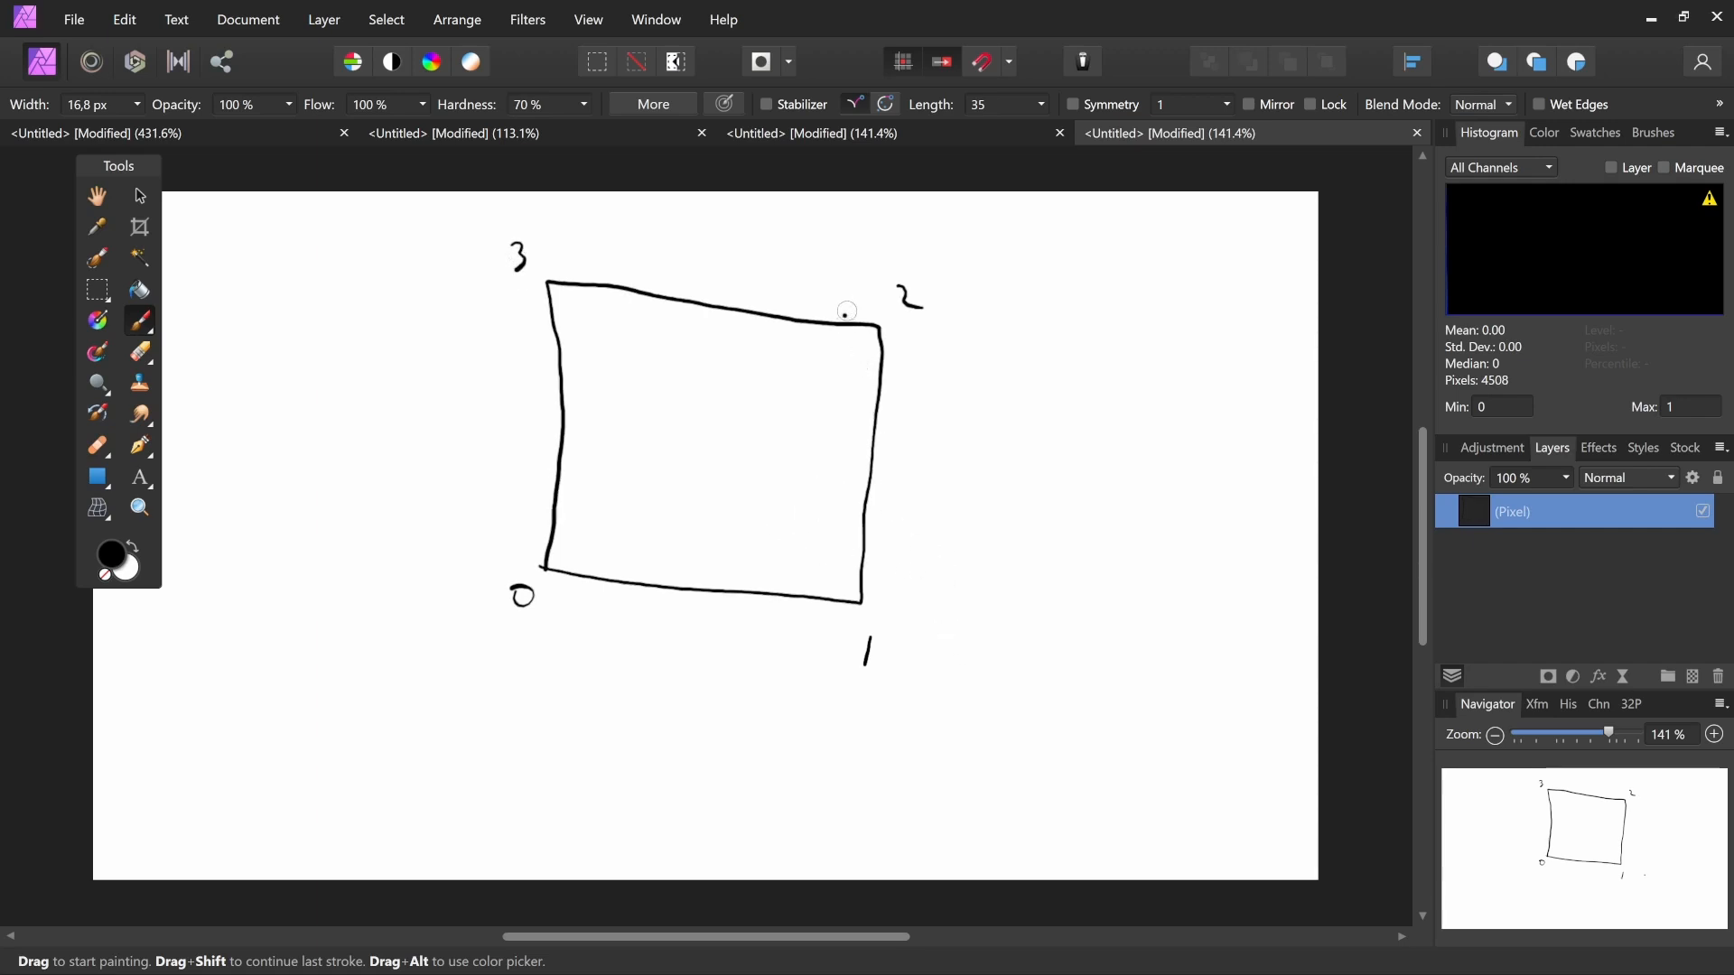
Paint six roughly vertical lines inside the square, running from its upper edge to its lower edge
{"action": "left_click_drag", "start_coordinate": [841, 328], "coordinate": [801, 582]}
{"action": "left_click_drag", "start_coordinate": [793, 316], "coordinate": [751, 573]}
{"action": "left_click_drag", "start_coordinate": [721, 314], "coordinate": [691, 571]}
{"action": "left_click_drag", "start_coordinate": [669, 304], "coordinate": [663, 566]}
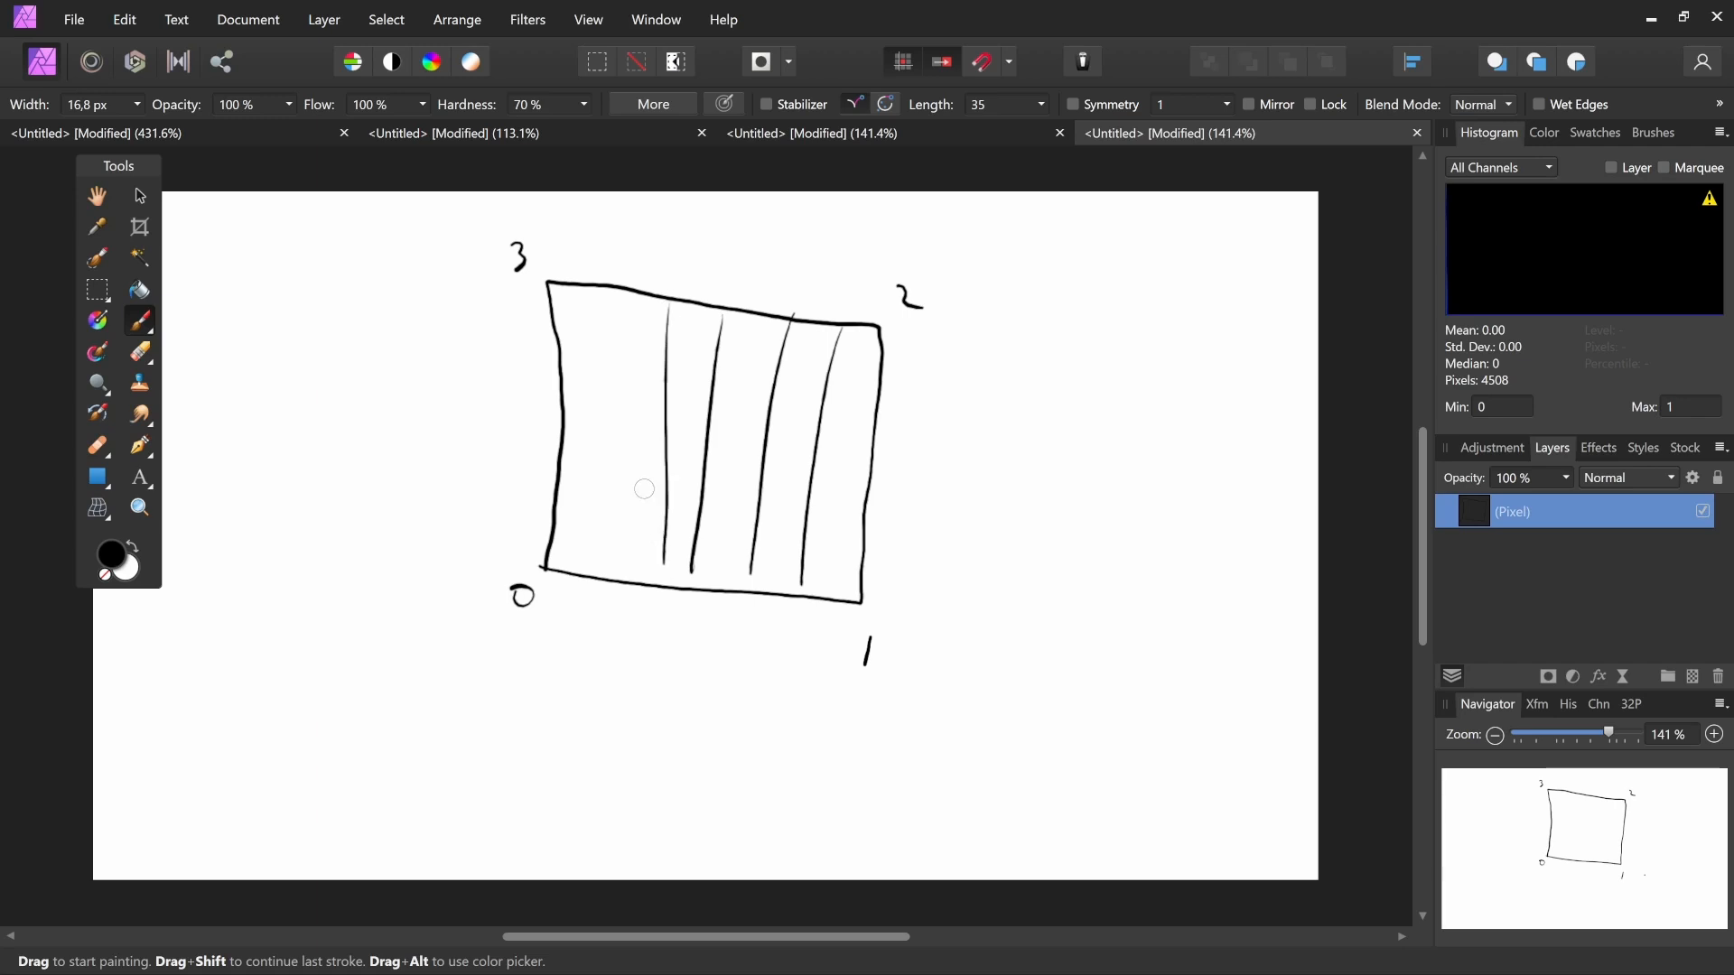
{"action": "left_click_drag", "start_coordinate": [615, 316], "coordinate": [616, 562]}
{"action": "mouse_move", "coordinate": [588, 291]}
{"action": "left_mouse_down"}
{"action": "mouse_move", "coordinate": [590, 542]}
{"action": "mouse_move", "coordinate": [633, 548]}
{"action": "left_mouse_up"}
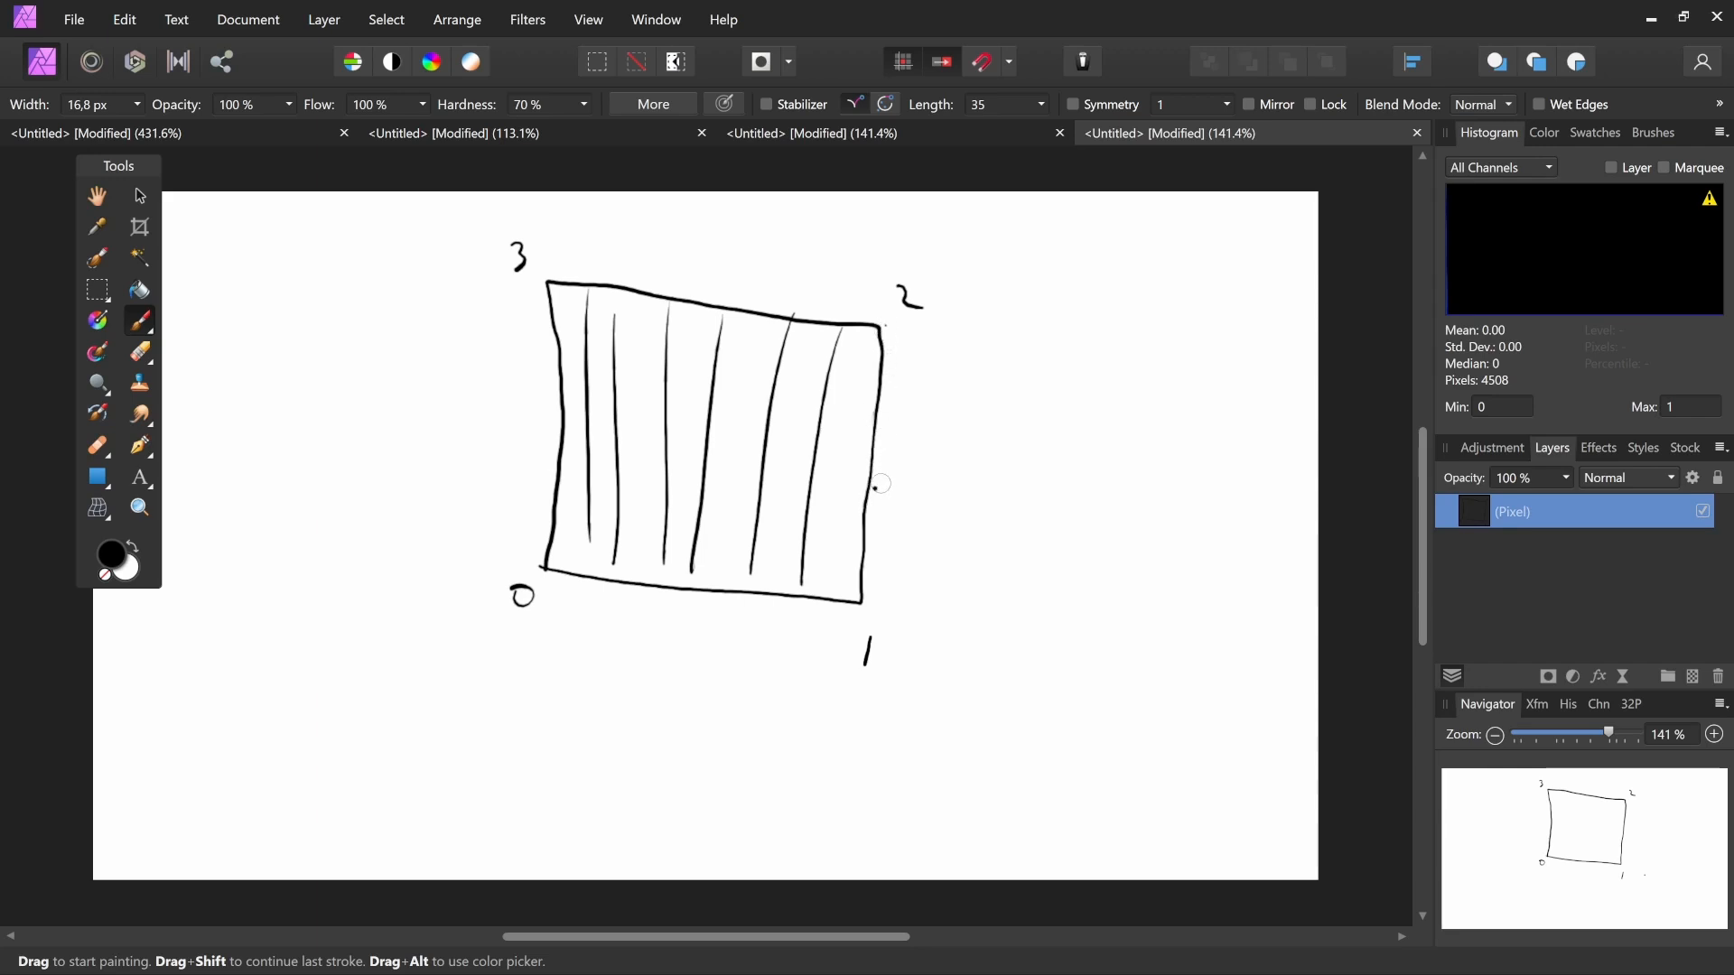
Undo the six vertical lines inside the square
{"action": "key", "text": "ctrl+z"}
{"action": "key", "text": "ctrl+z"}
{"action": "key", "text": "ctrl+z"}
{"action": "key", "text": "ctrl+z"}
{"action": "key", "text": "ctrl+z"}
{"action": "key", "text": "ctrl+z"}
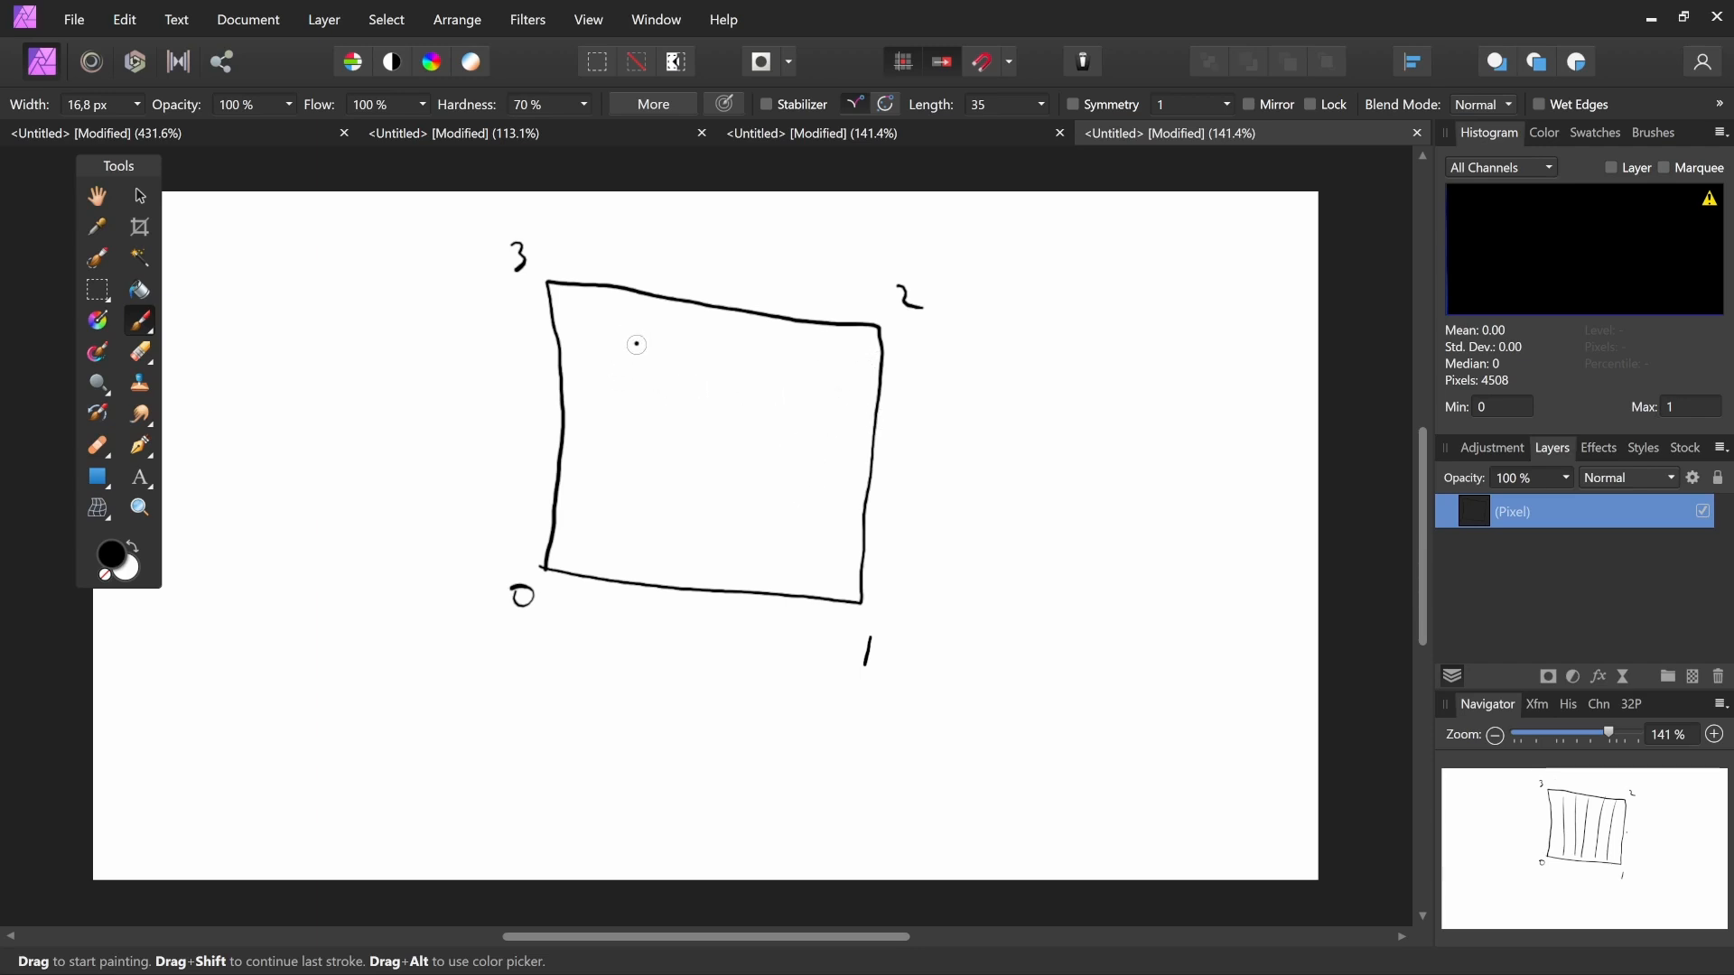
Undo the corner numbers and the square outline to leave the canvas blank
{"action": "key", "text": "ctrl+z"}
{"action": "key", "text": "ctrl+z"}
{"action": "key", "text": "ctrl+z"}
{"action": "key", "text": "ctrl+z"}
{"action": "key", "text": "ctrl+z"}
Paint two roughly parallel slanted lines, one above the other, and mark points along both of them
{"action": "left_click_drag", "start_coordinate": [578, 284], "coordinate": [905, 350]}
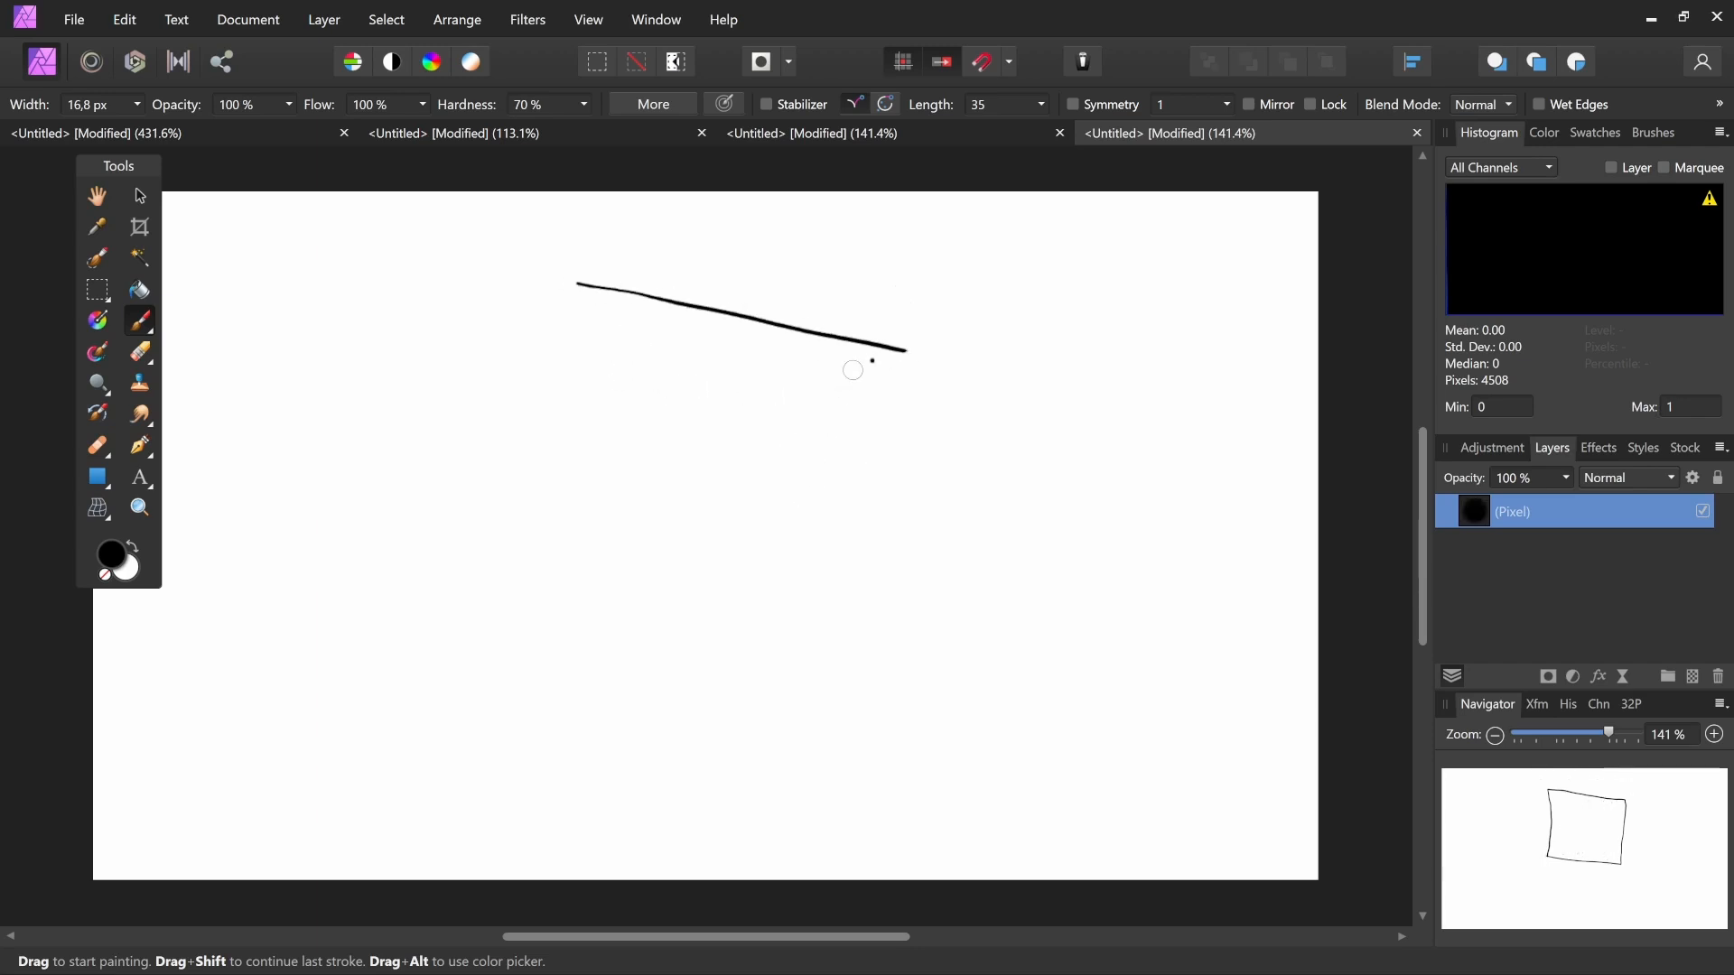
{"action": "mouse_move", "coordinate": [561, 558]}
{"action": "left_mouse_down"}
{"action": "mouse_move", "coordinate": [859, 638]}
{"action": "mouse_move", "coordinate": [634, 572]}
{"action": "left_mouse_up"}
{"action": "left_click", "coordinate": [588, 566]}
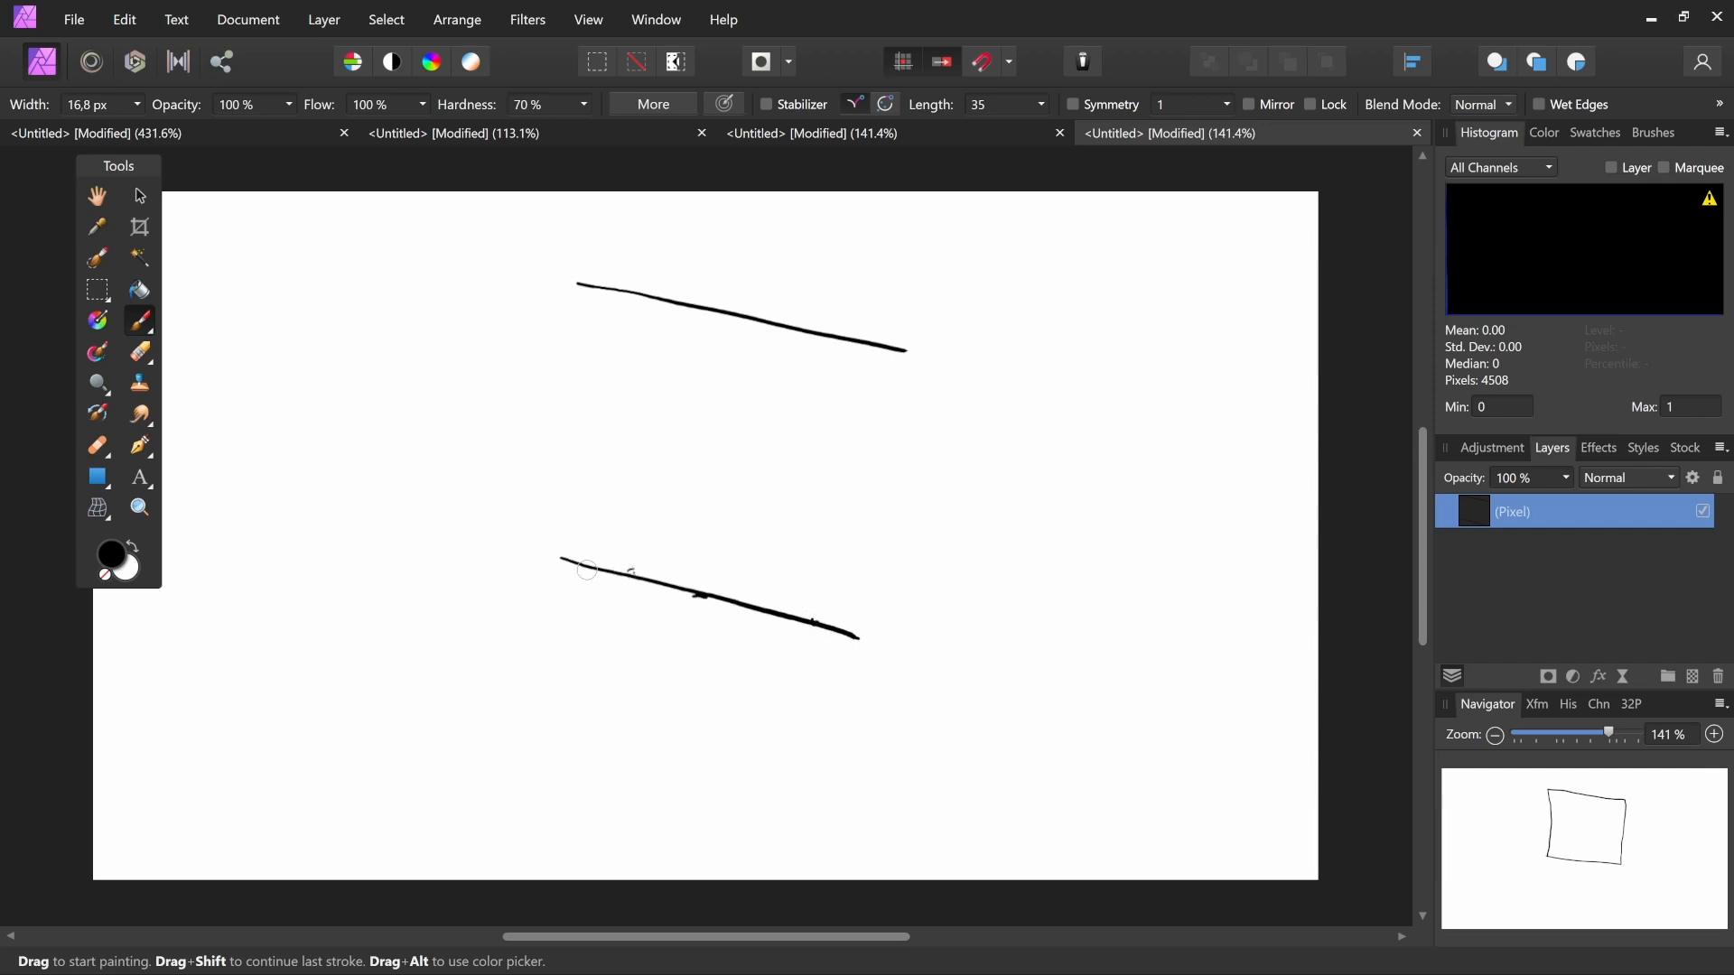
{"action": "left_click", "coordinate": [618, 287]}
{"action": "left_click", "coordinate": [659, 299]}
Connect the upper and lower slanted lines with several near-vertical strokes
{"action": "mouse_move", "coordinate": [858, 344]}
{"action": "left_mouse_down"}
{"action": "mouse_move", "coordinate": [825, 602]}
{"action": "mouse_move", "coordinate": [767, 590]}
{"action": "left_mouse_up"}
{"action": "left_click_drag", "start_coordinate": [716, 325], "coordinate": [676, 571]}
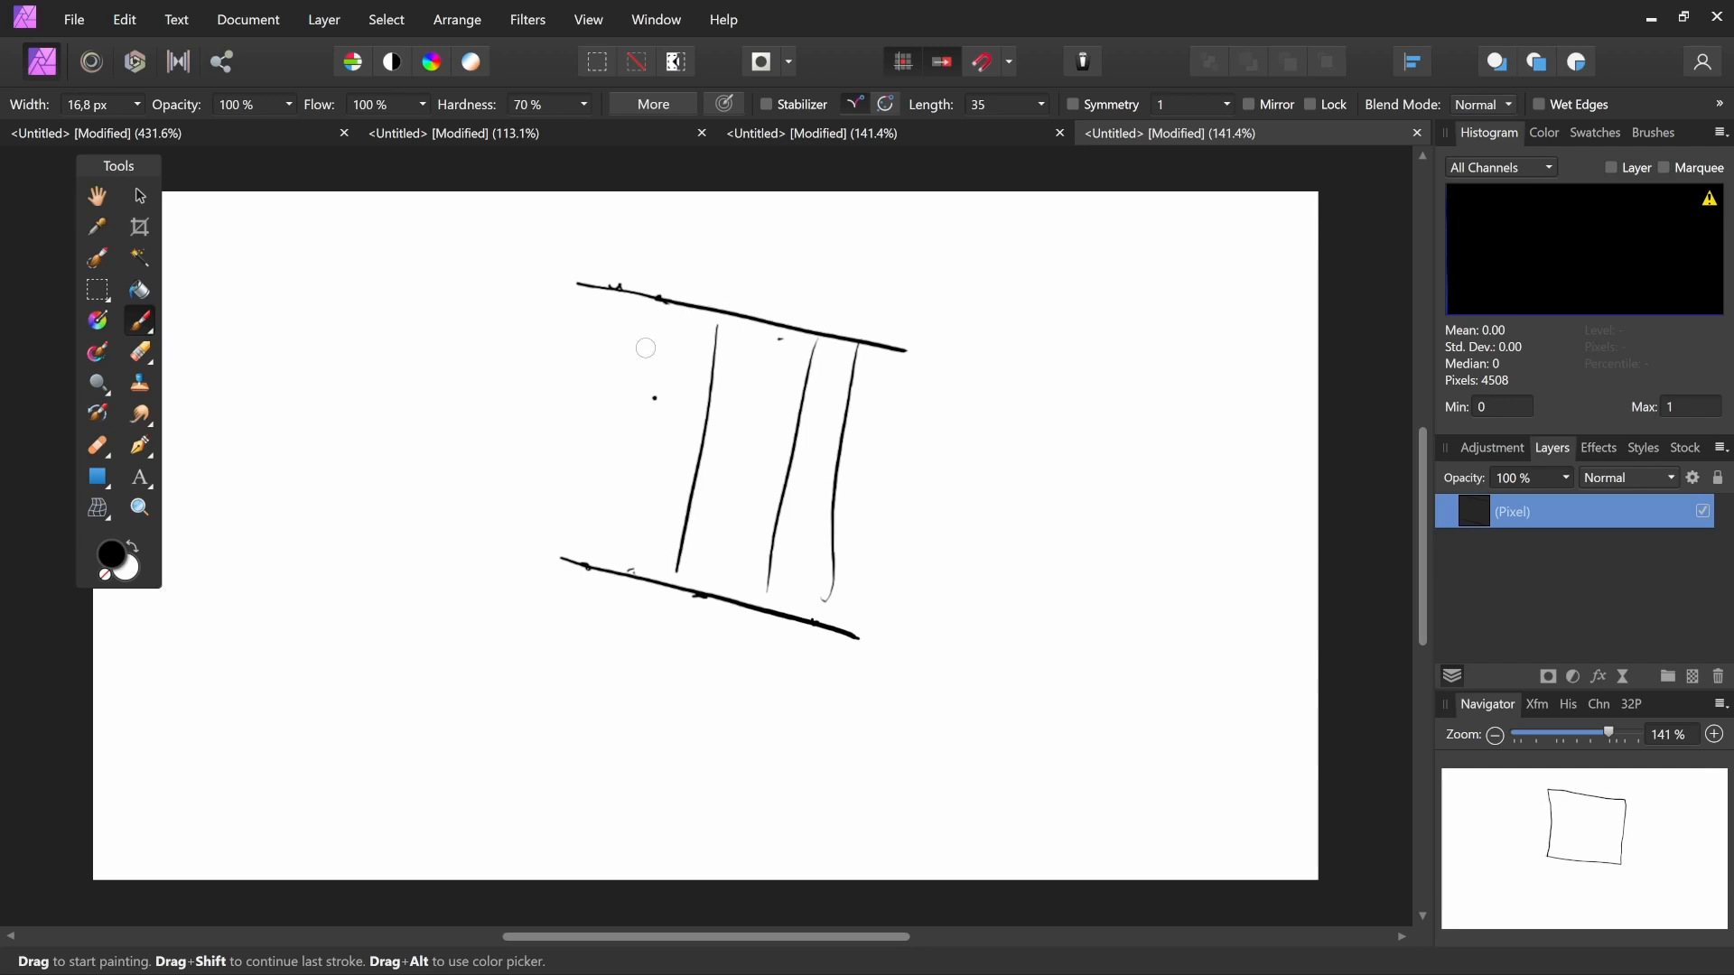
{"action": "left_click_drag", "start_coordinate": [633, 324], "coordinate": [611, 546]}
Undo the connecting strokes, the point marks and both slanted lines to clear the canvas
{"action": "key", "text": "ctrl+z"}
{"action": "key", "text": "ctrl+z"}
{"action": "key", "text": "ctrl+z"}
{"action": "key", "text": "ctrl+z"}
{"action": "key", "text": "ctrl+z"}
{"action": "key", "text": "ctrl+z"}
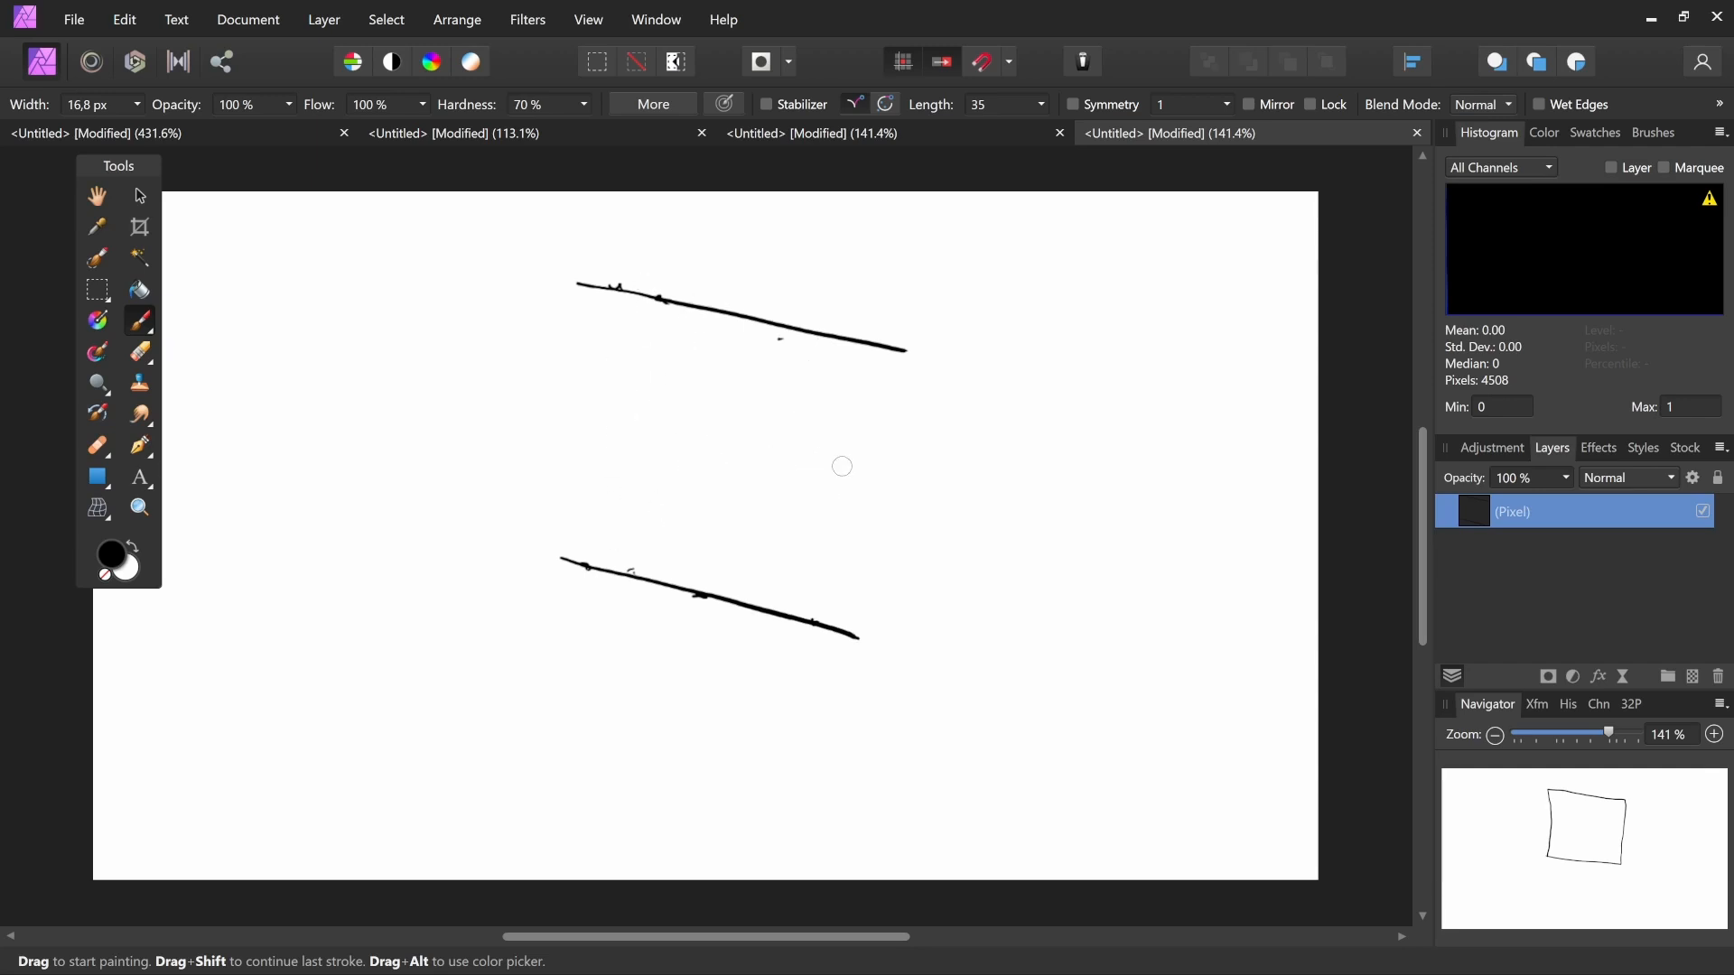
{"action": "key", "text": "ctrl+z"}
{"action": "key", "text": "ctrl+z"}
{"action": "key", "text": "ctrl+z"}
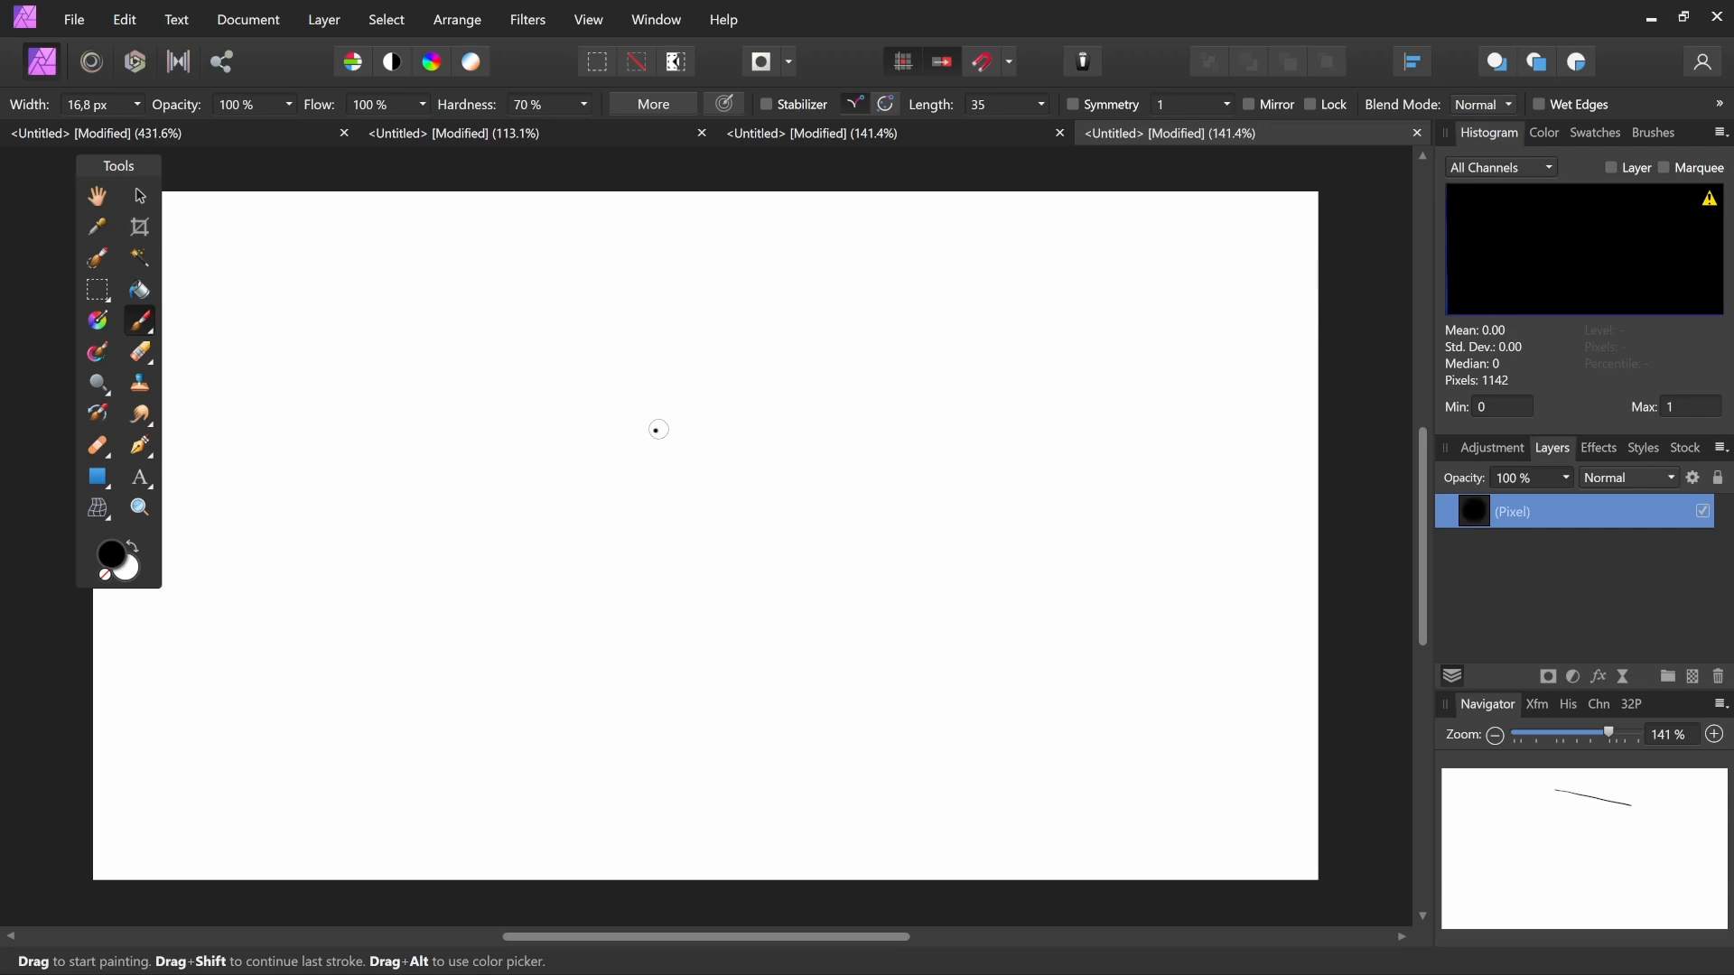
Paint a black, slanted four-sided outline in the middle of the canvas
{"action": "mouse_move", "coordinate": [609, 279]}
{"action": "left_mouse_down"}
{"action": "mouse_move", "coordinate": [898, 373]}
{"action": "mouse_move", "coordinate": [859, 626]}
{"action": "mouse_move", "coordinate": [593, 522]}
{"action": "mouse_move", "coordinate": [626, 271]}
{"action": "left_mouse_up"}
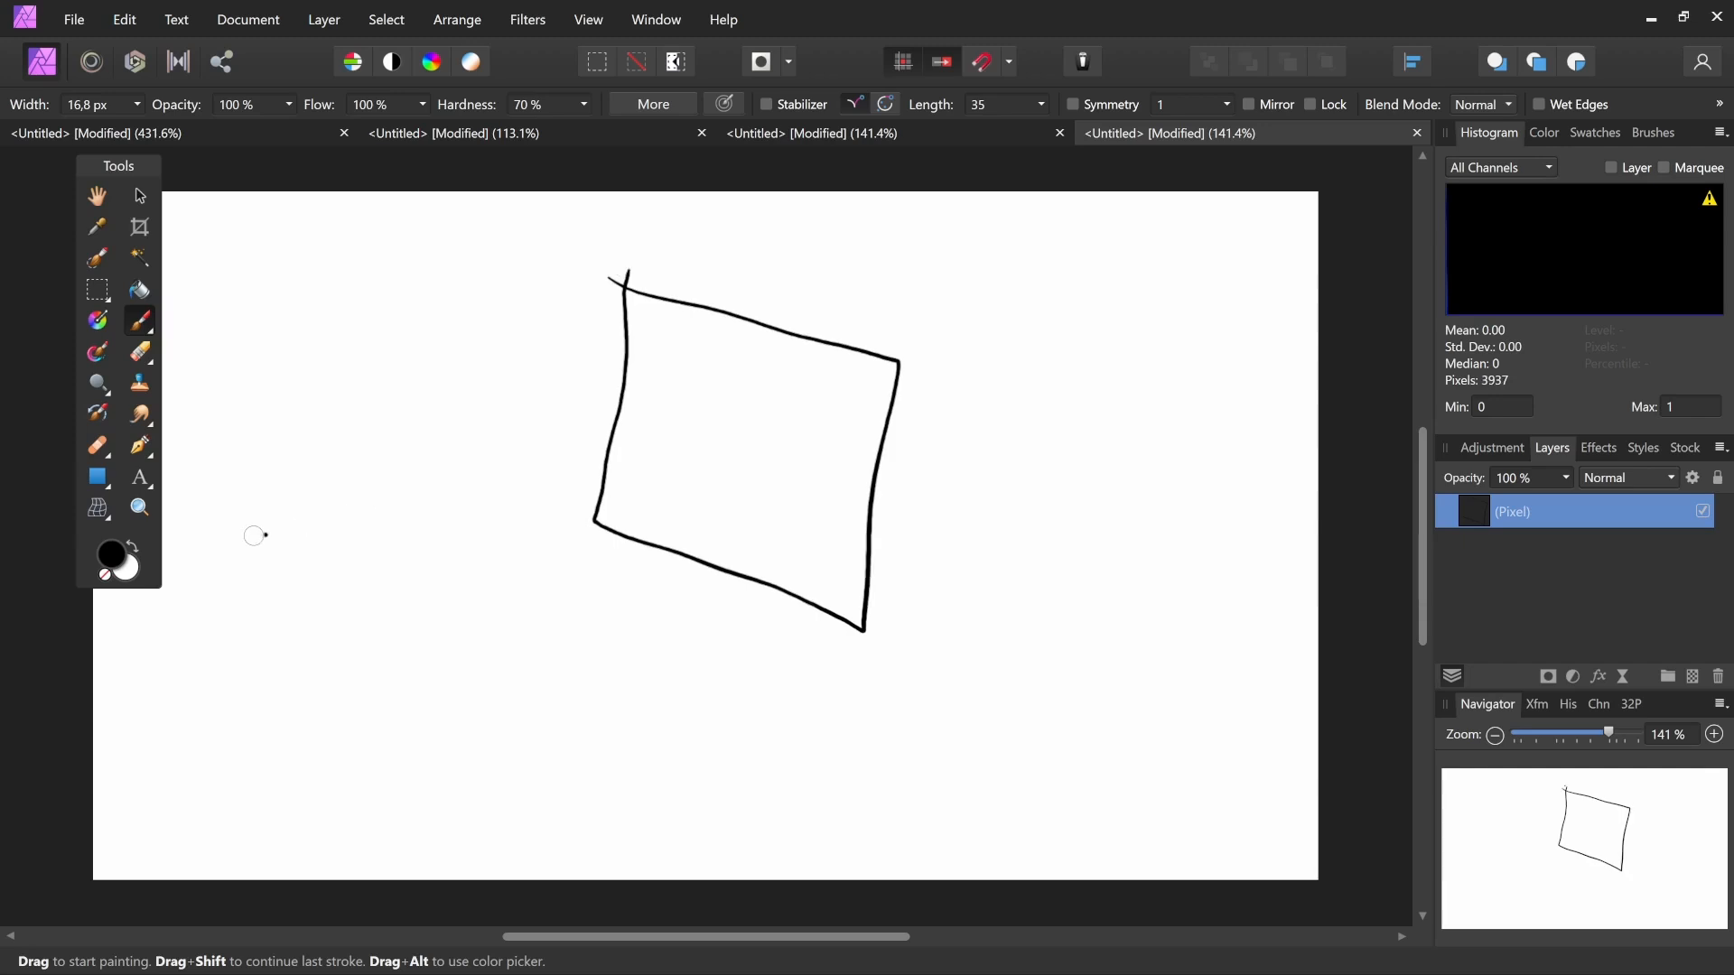
Trace the outline's lower edge and mark its end corner in red, using colour #FE2929
{"action": "left_click", "coordinate": [138, 567]}
{"action": "left_click", "coordinate": [132, 579]}
{"action": "left_click_drag", "start_coordinate": [397, 589], "coordinate": [534, 599]}
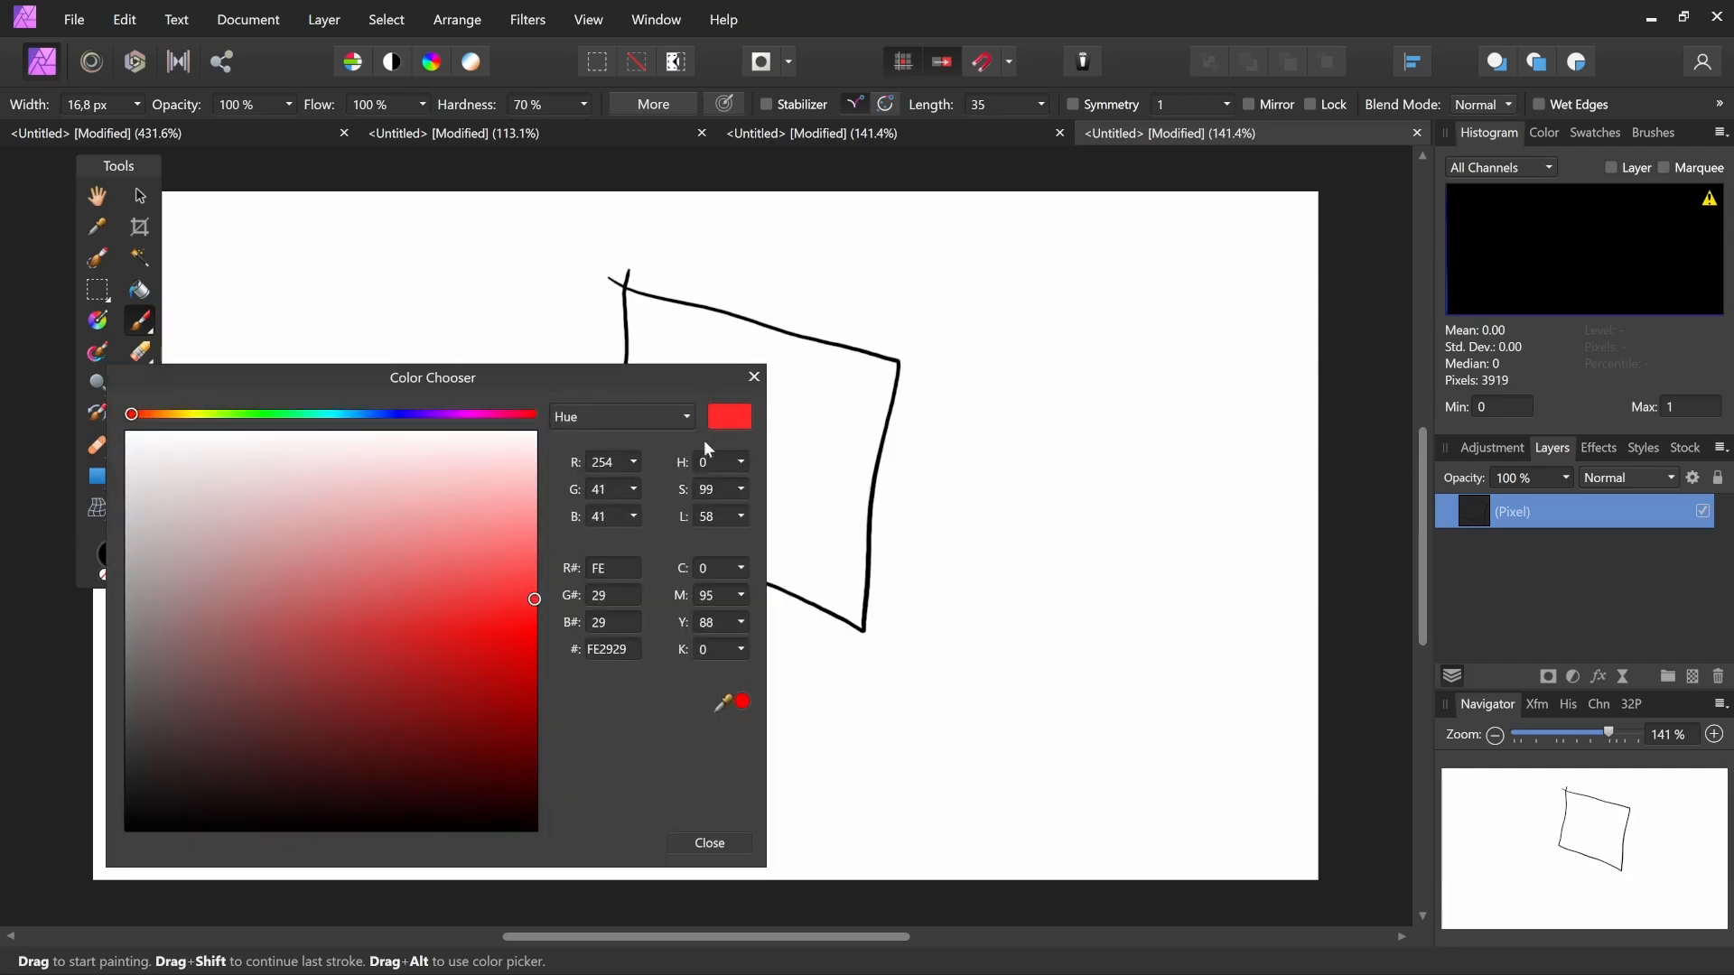
{"action": "left_click", "coordinate": [757, 378]}
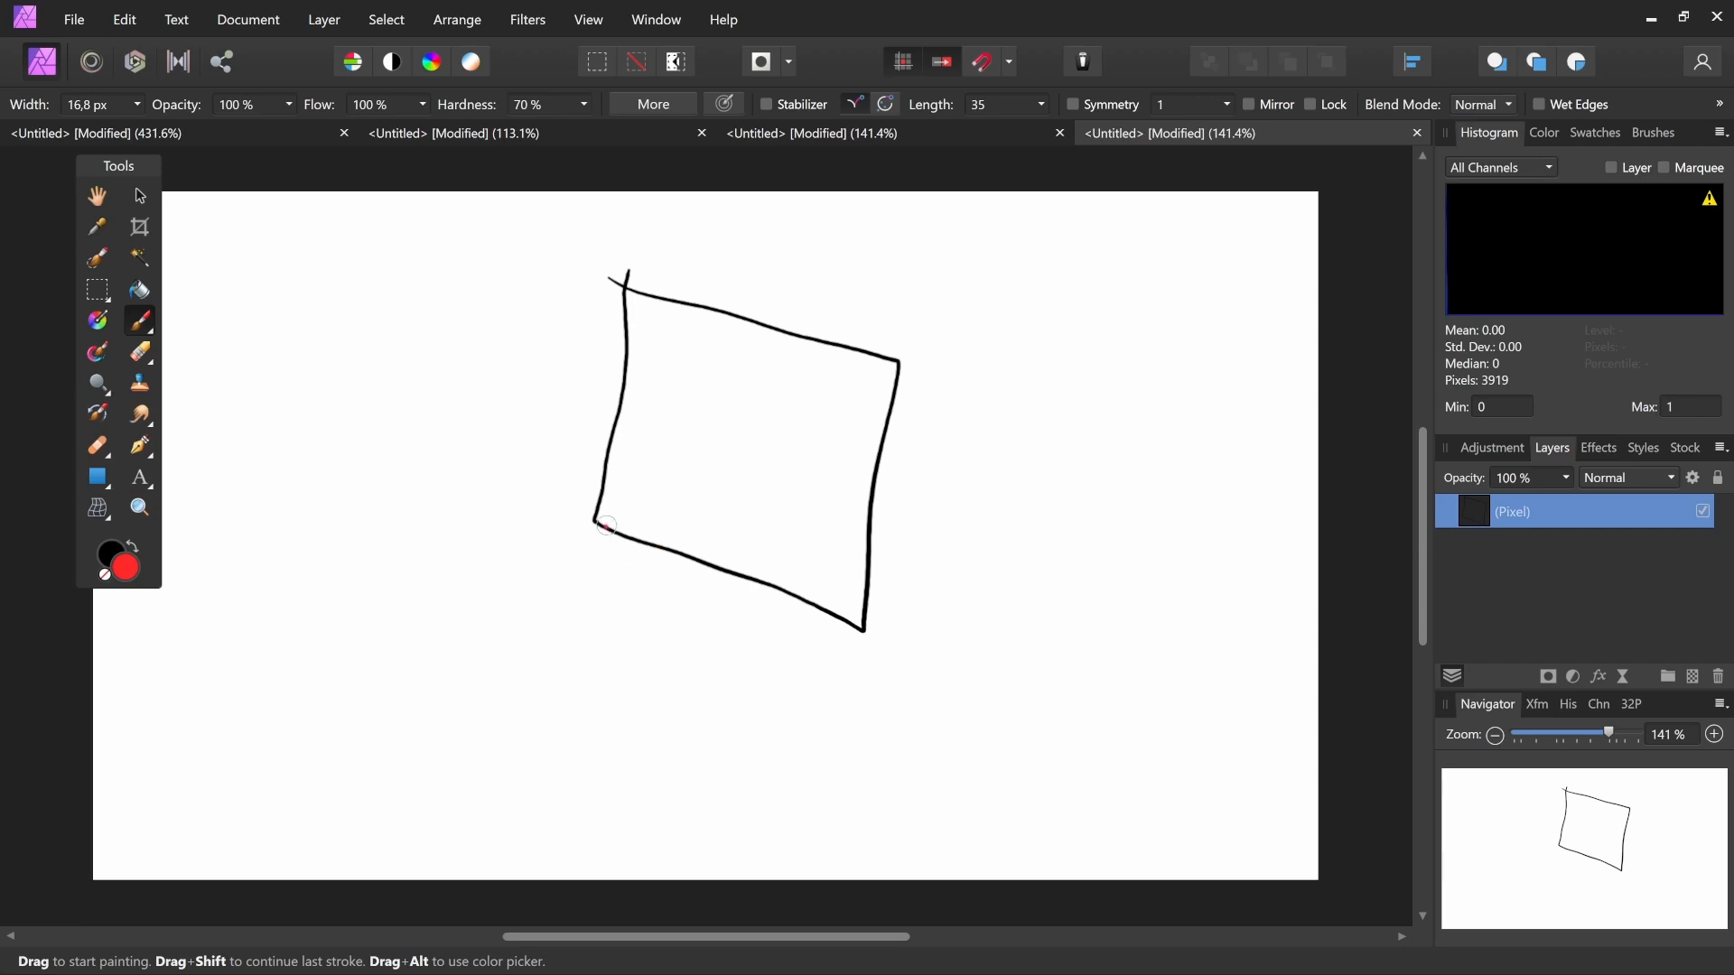
{"action": "left_click_drag", "start_coordinate": [597, 525], "coordinate": [860, 632]}
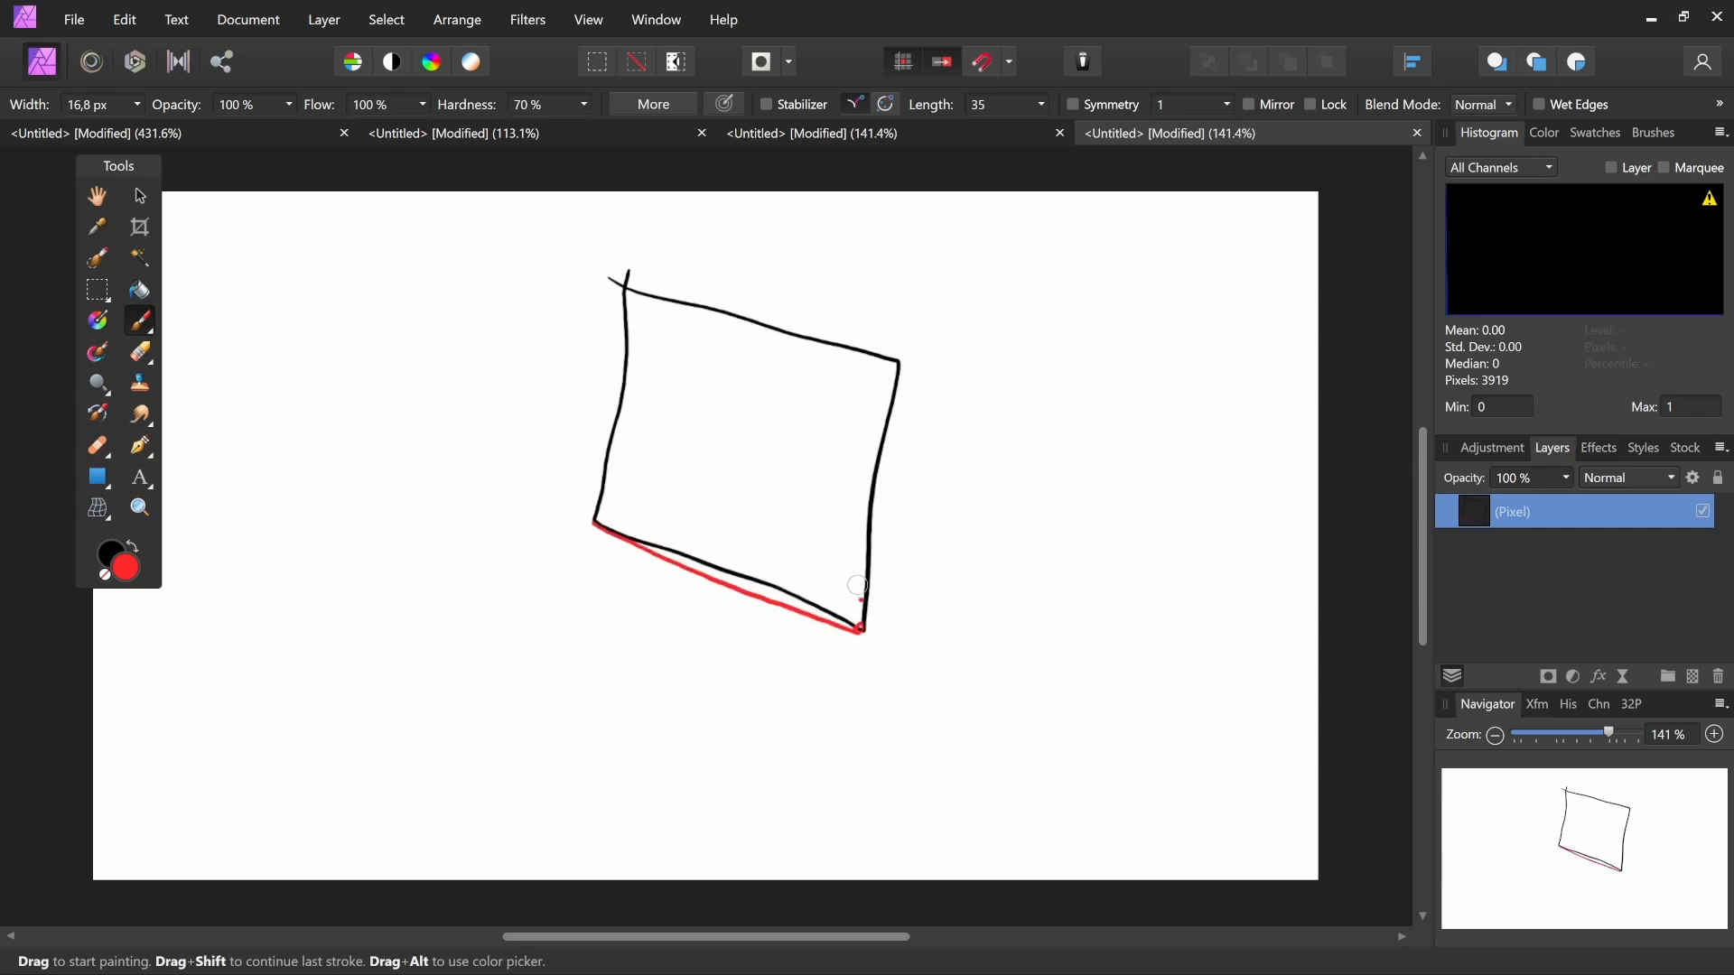
{"action": "left_click_drag", "start_coordinate": [592, 518], "coordinate": [601, 511]}
{"action": "left_click_drag", "start_coordinate": [149, 331], "coordinate": [195, 325]}
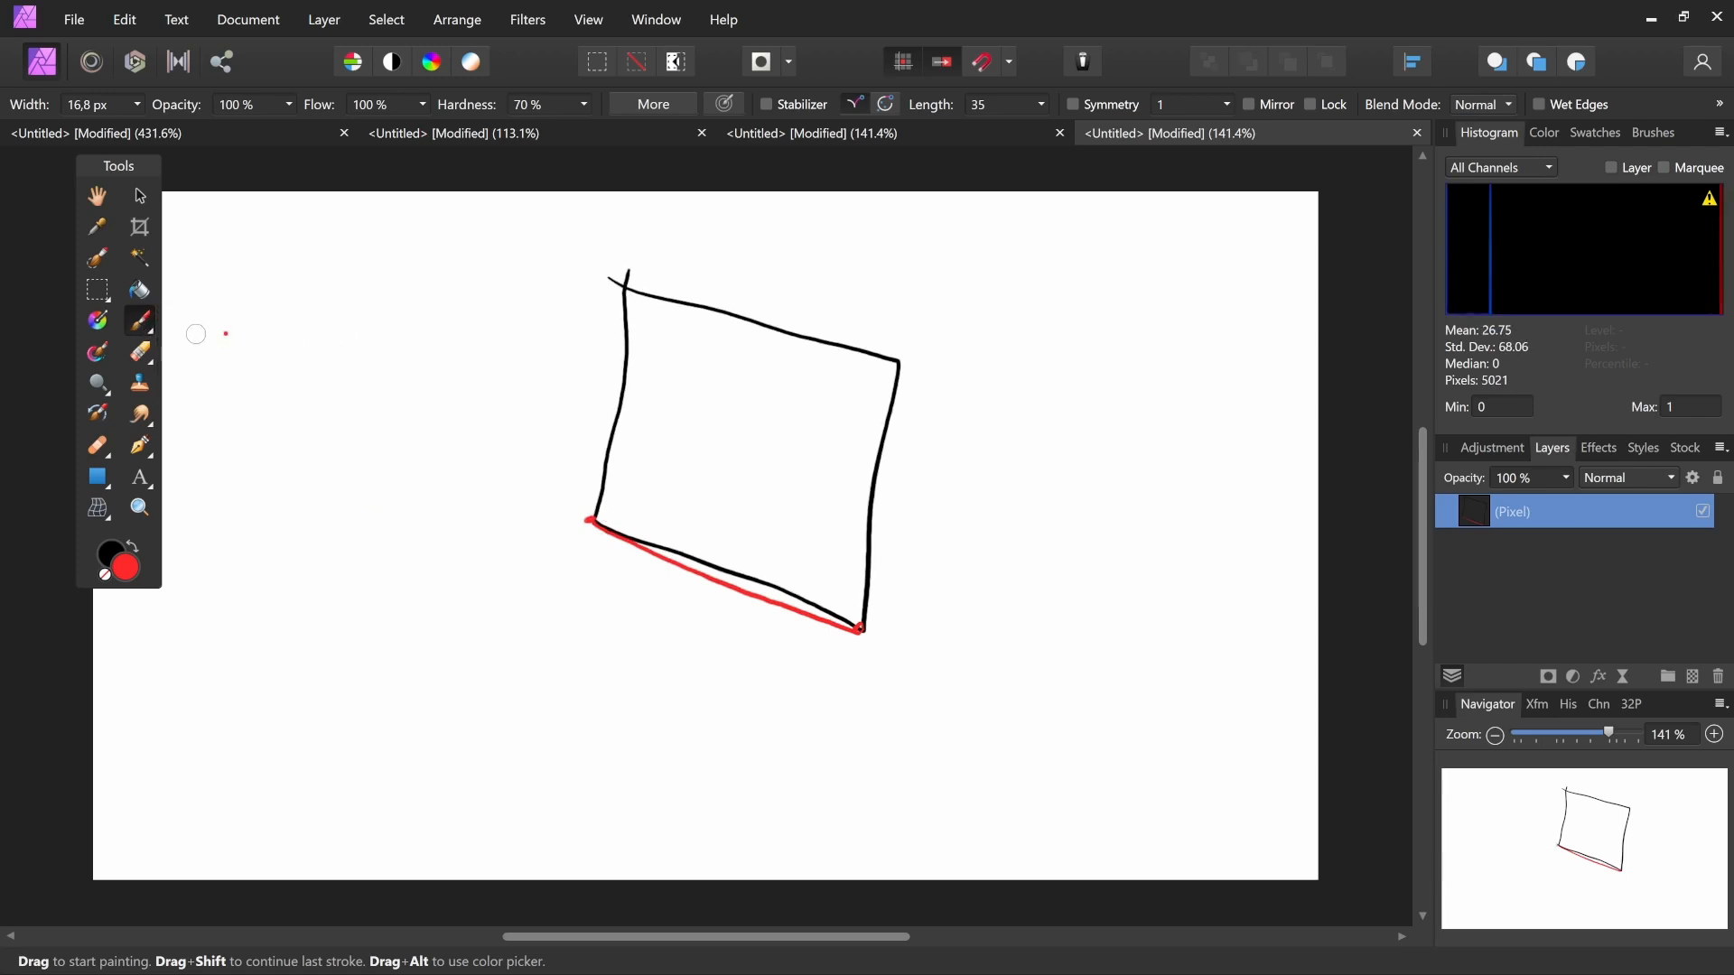
Set the brush colour to blue #3C31FD and trace the outline's right and left edges
{"action": "left_click", "coordinate": [116, 552]}
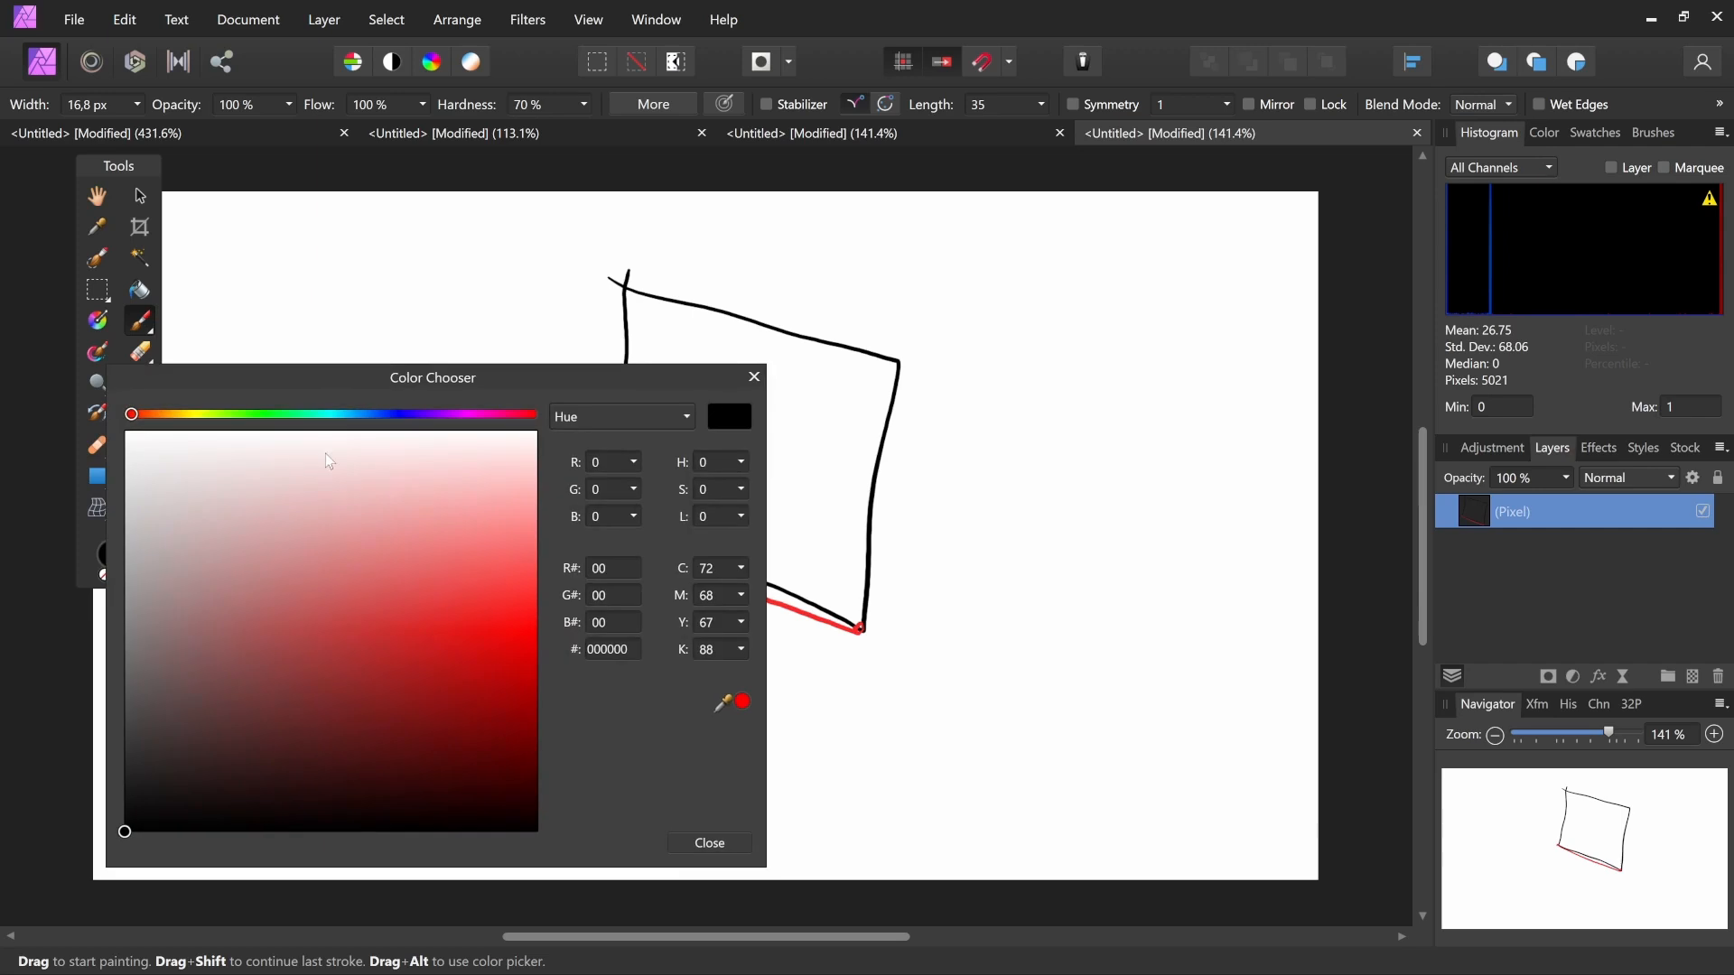
{"action": "left_click", "coordinate": [402, 415]}
{"action": "left_click", "coordinate": [754, 378]}
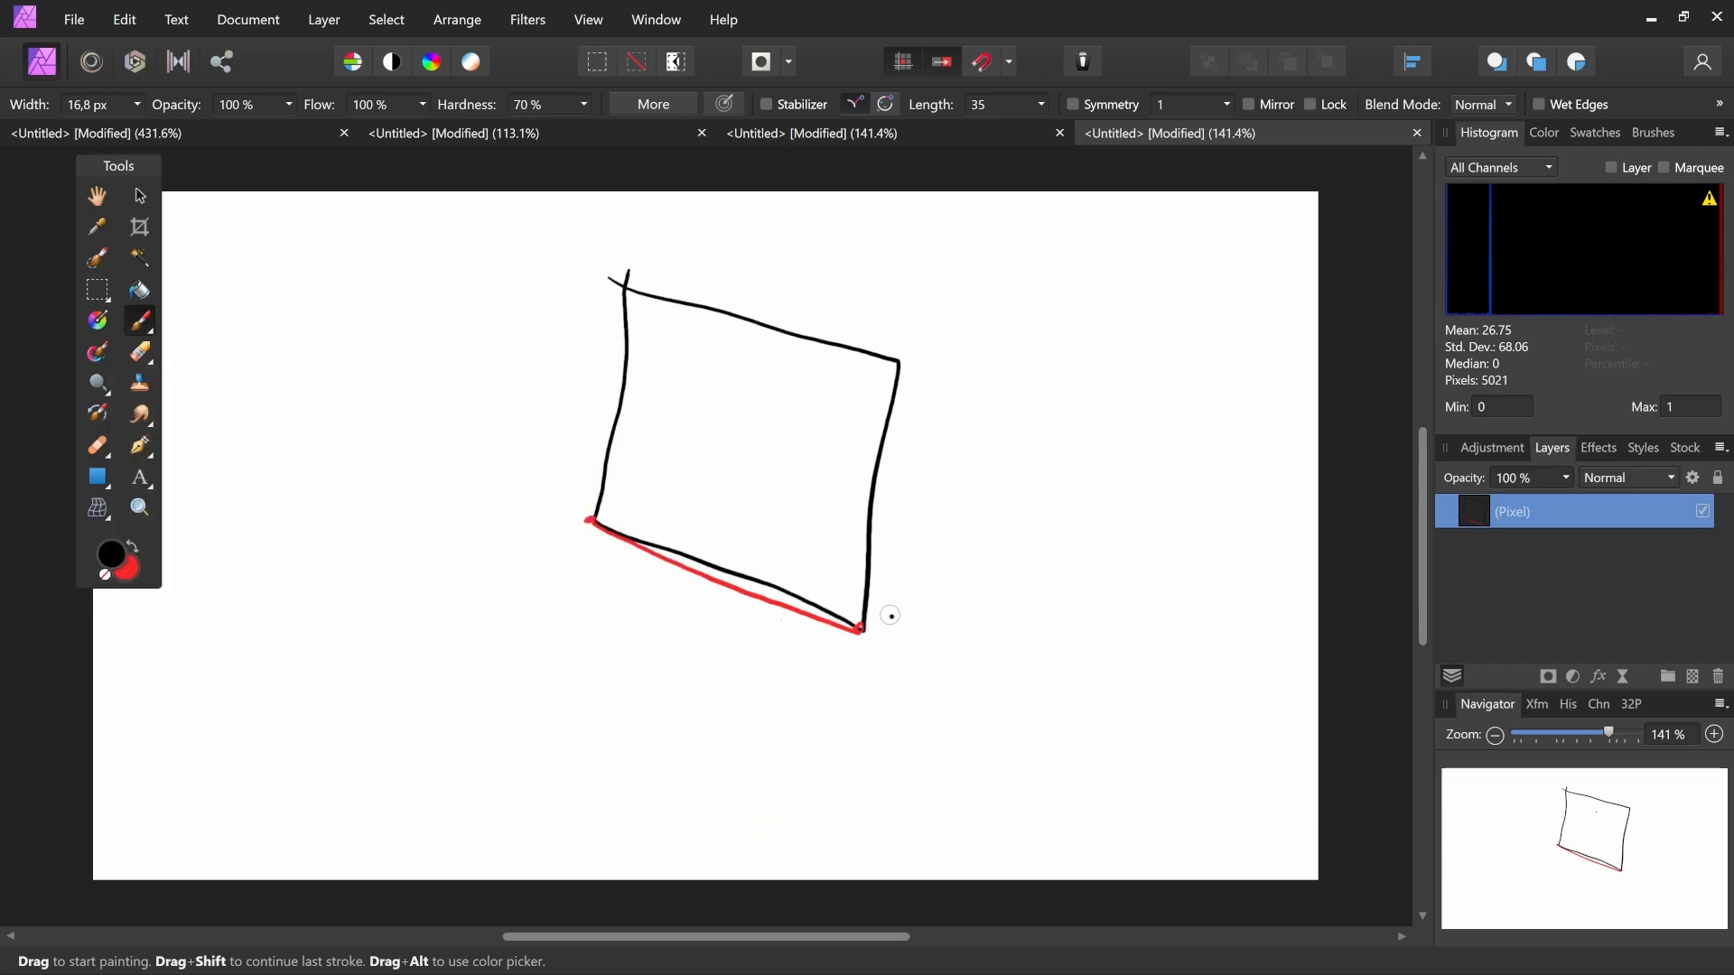
{"action": "left_click", "coordinate": [115, 556]}
{"action": "left_click", "coordinate": [488, 588]}
{"action": "left_click", "coordinate": [529, 594]}
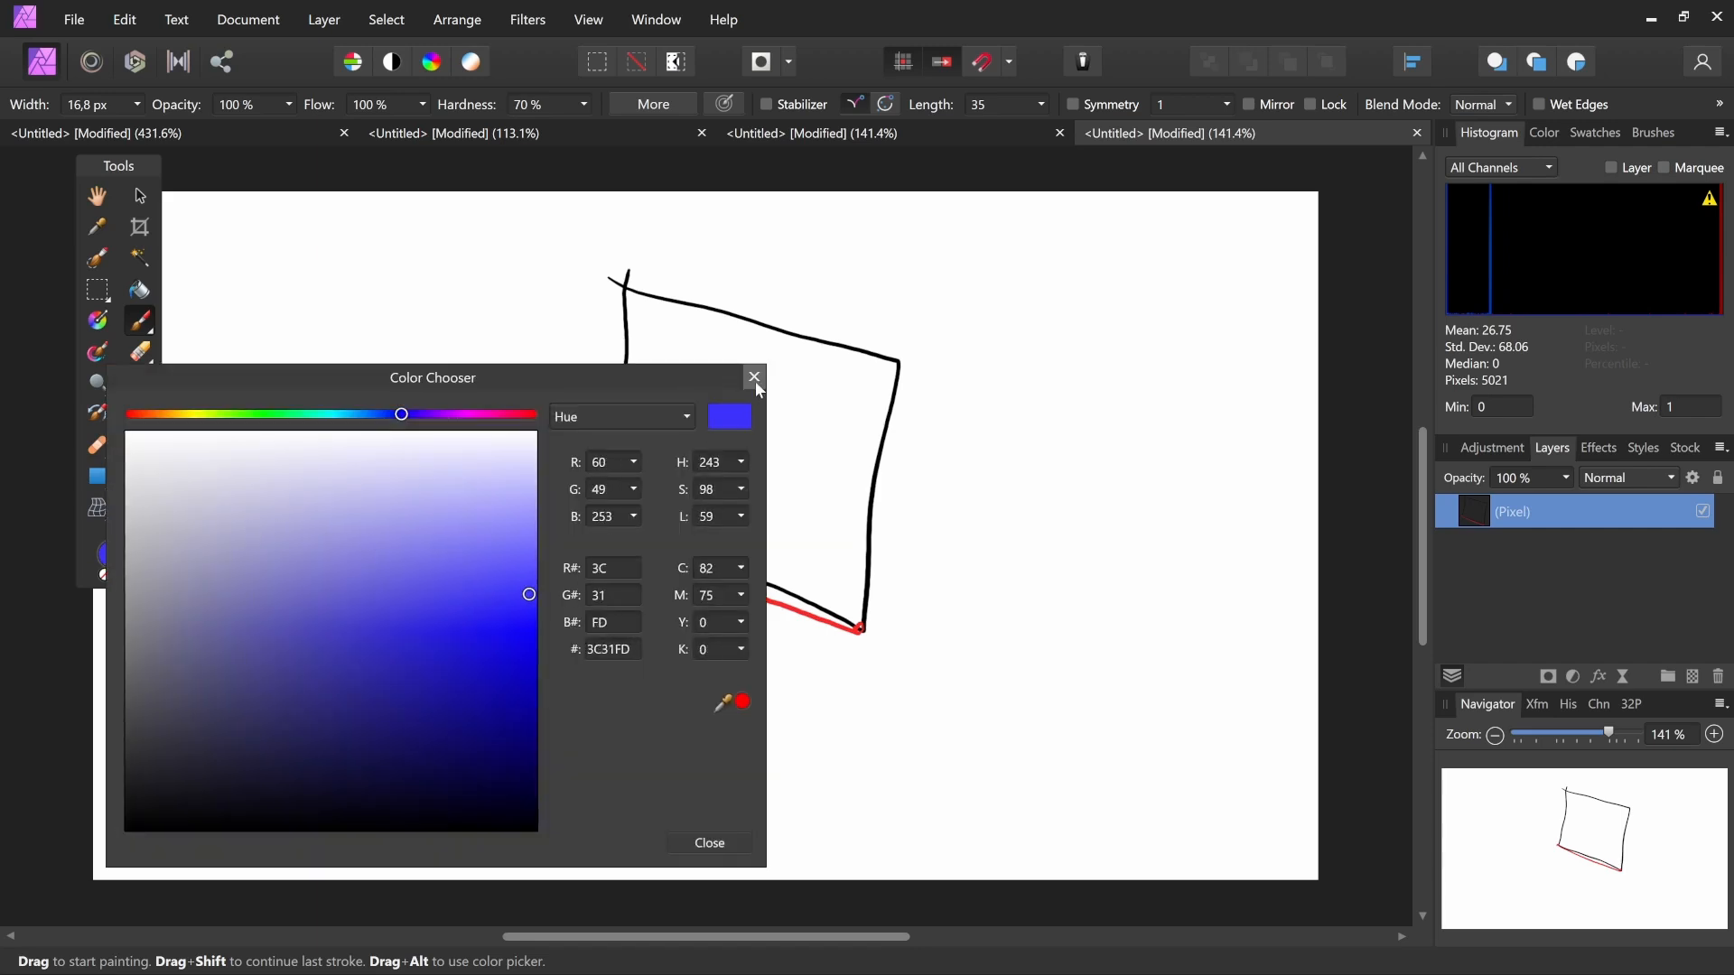
{"action": "left_click", "coordinate": [754, 378]}
{"action": "left_click_drag", "start_coordinate": [863, 628], "coordinate": [895, 365]}
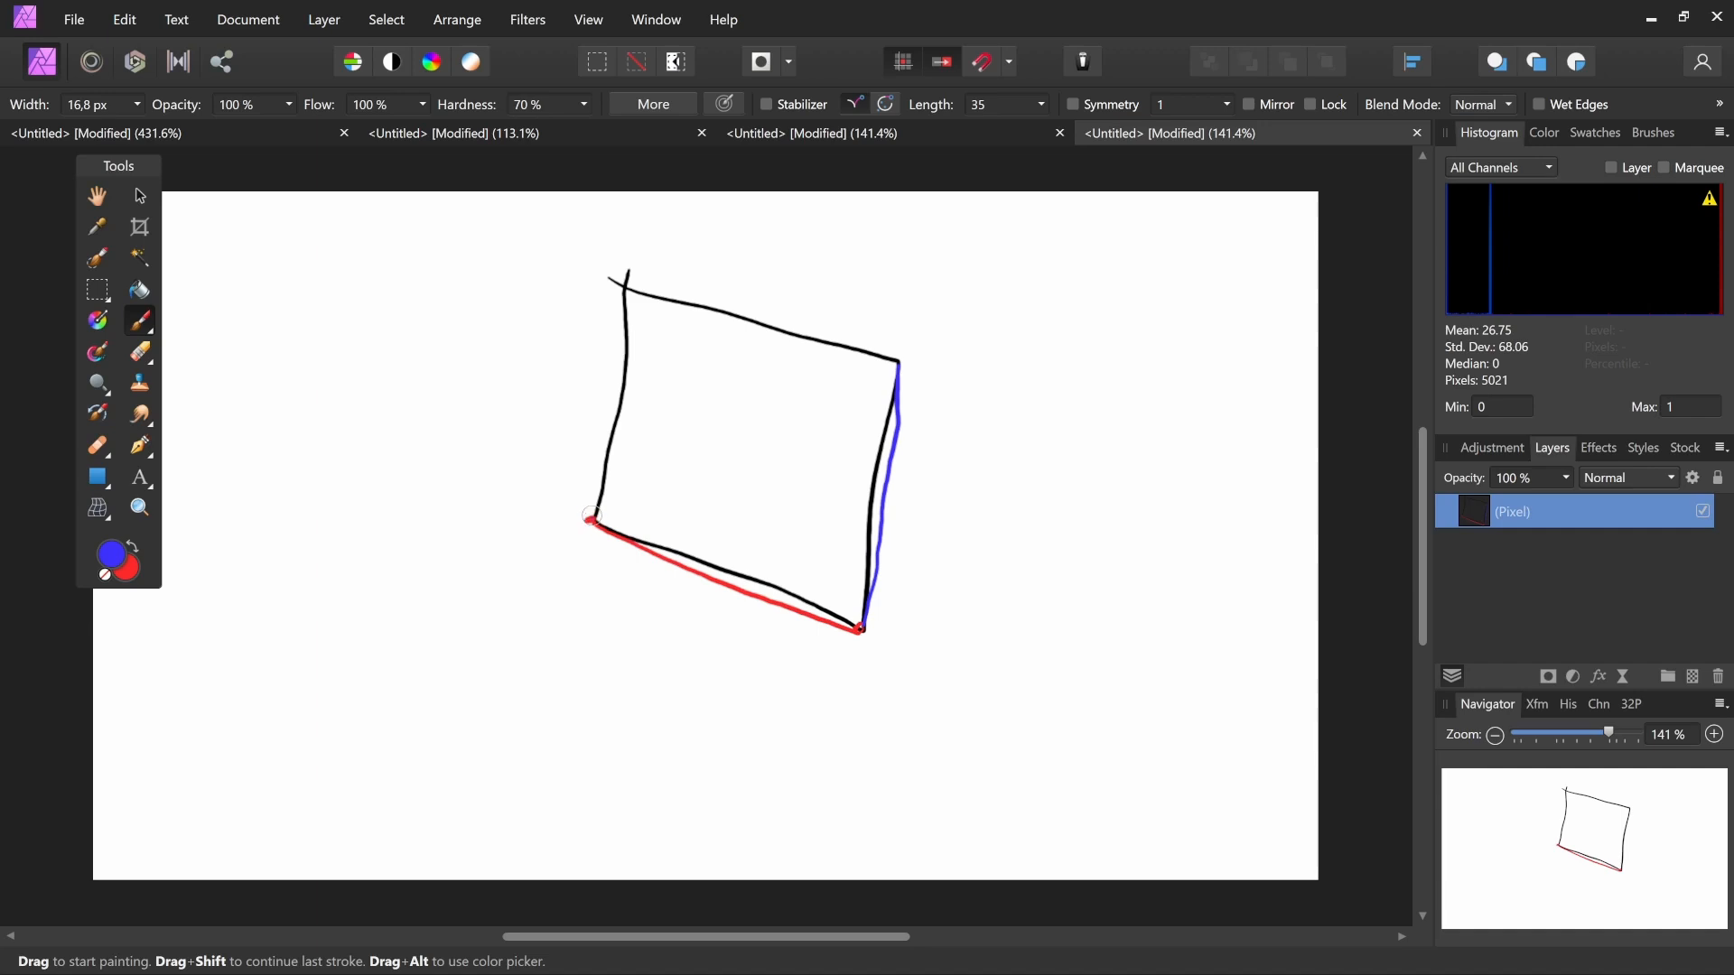
{"action": "left_click_drag", "start_coordinate": [592, 516], "coordinate": [621, 291]}
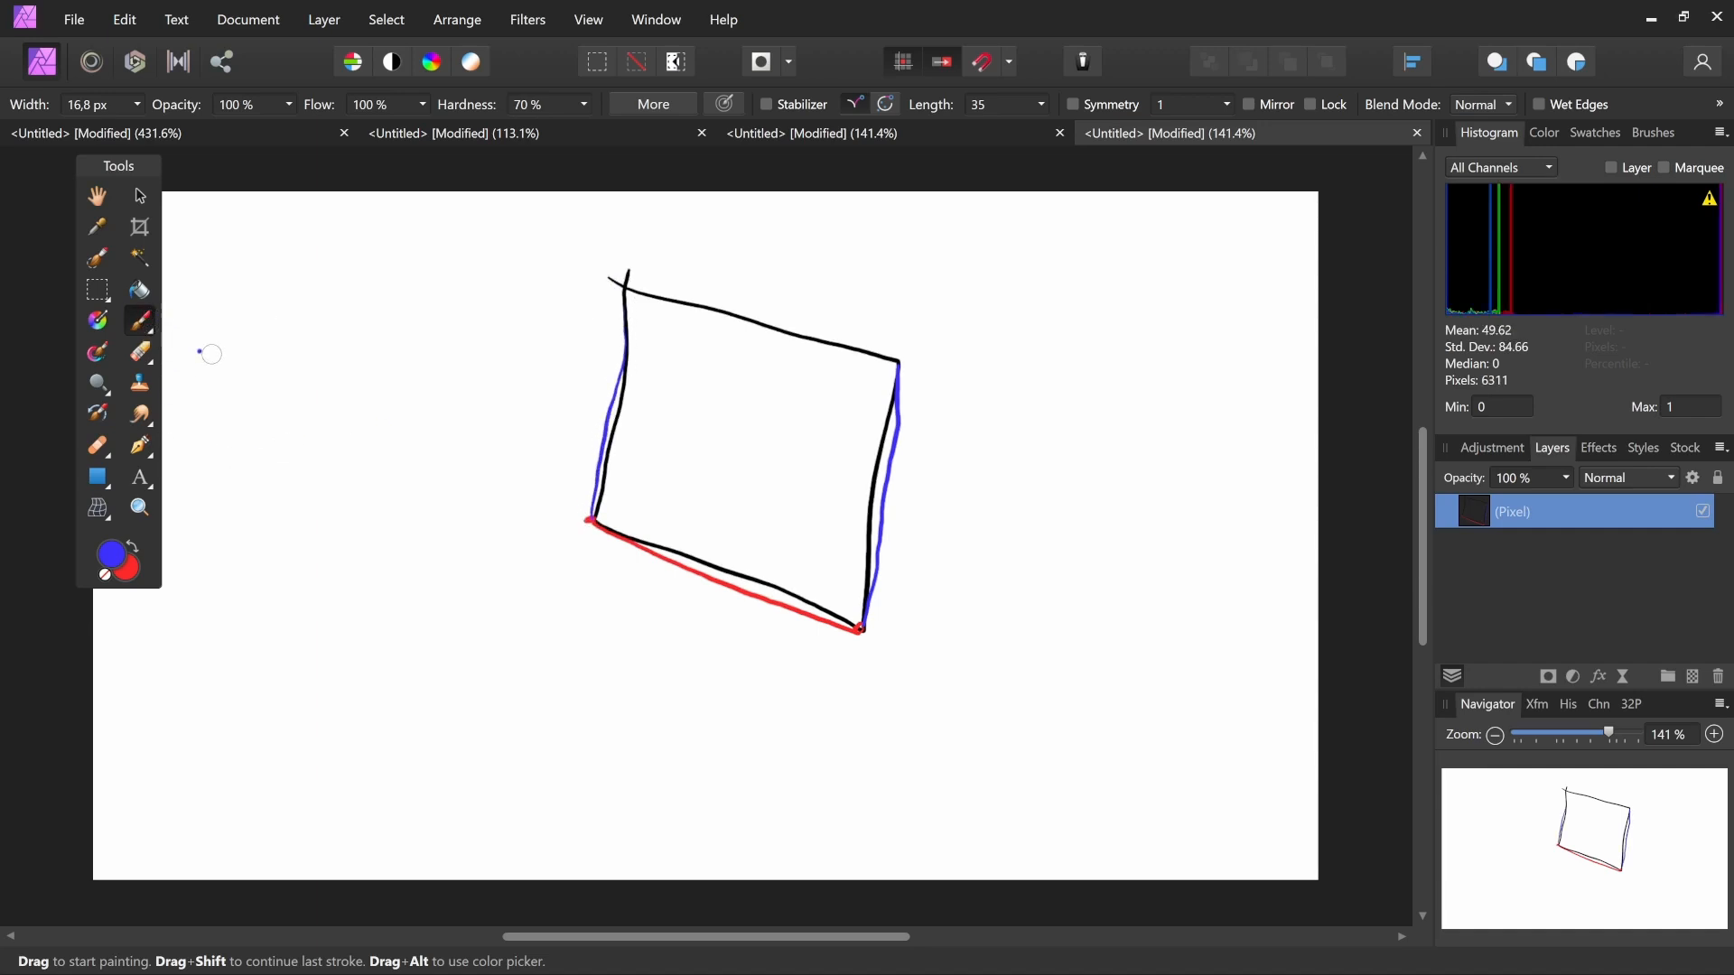
Paint a blue line running diagonally down and outward from each of the outline's two lower corners
{"action": "left_click_drag", "start_coordinate": [591, 524], "coordinate": [363, 631]}
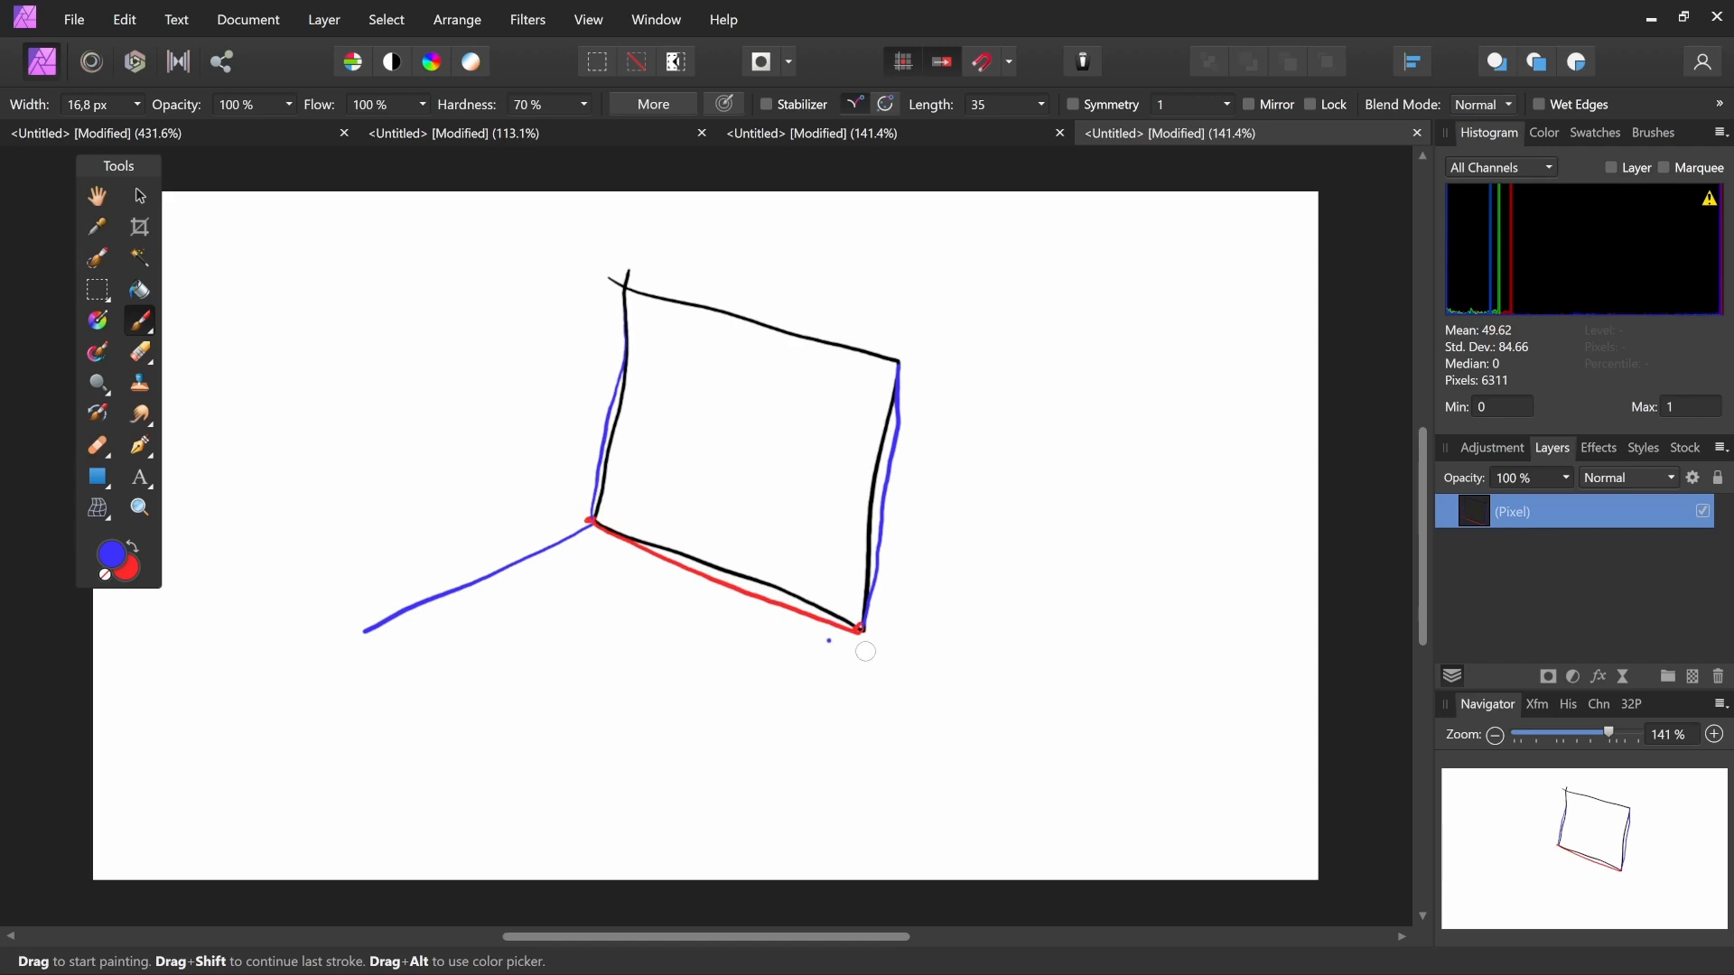
{"action": "left_click_drag", "start_coordinate": [859, 629], "coordinate": [673, 762]}
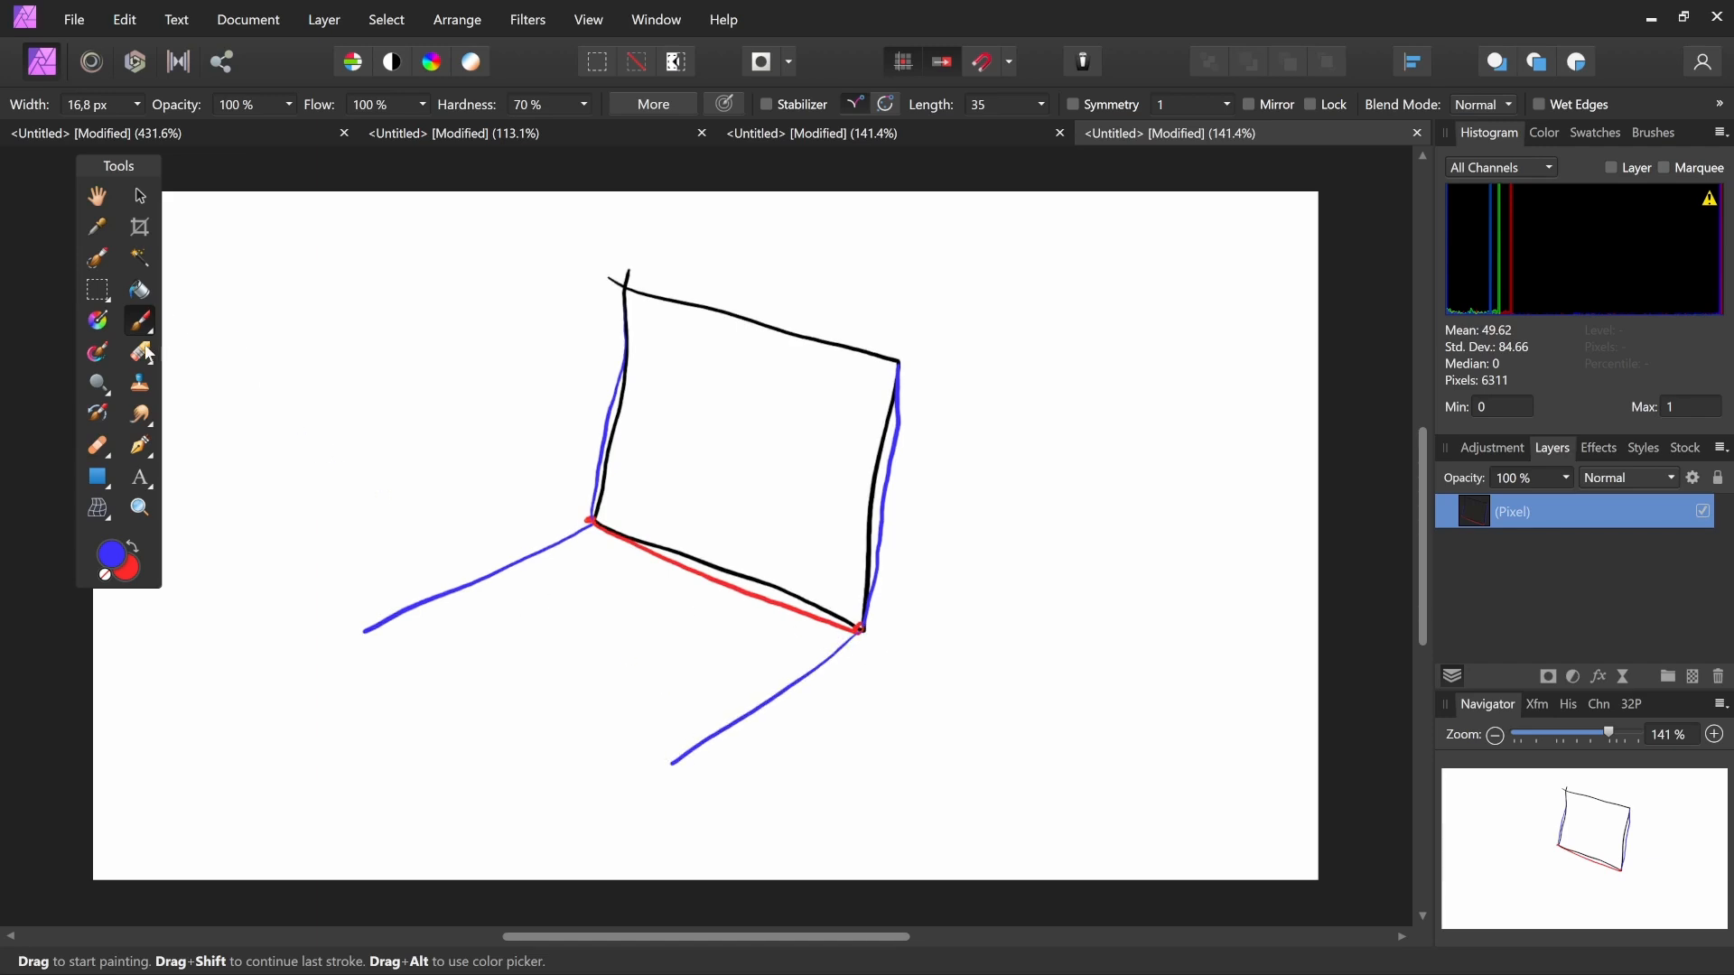
Set the brush colour to yellow #FDEE31 and trace over the outline's right and left edges
{"action": "double_click", "coordinate": [113, 552]}
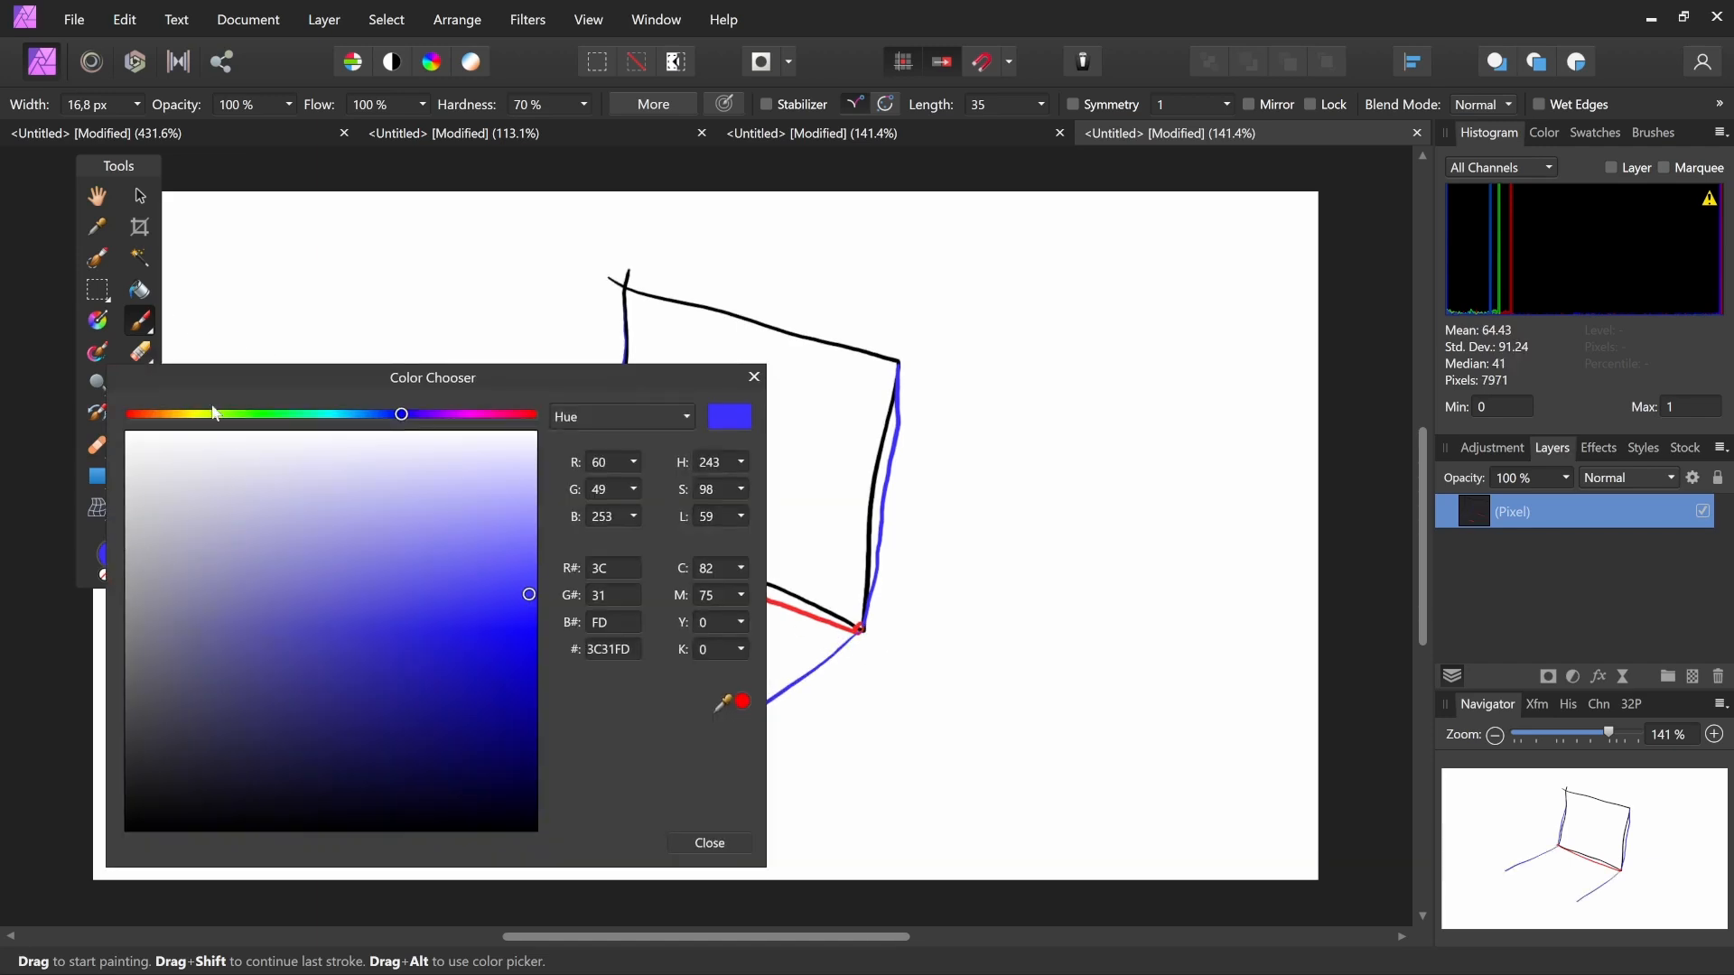
{"action": "left_click_drag", "start_coordinate": [215, 412], "coordinate": [193, 414]}
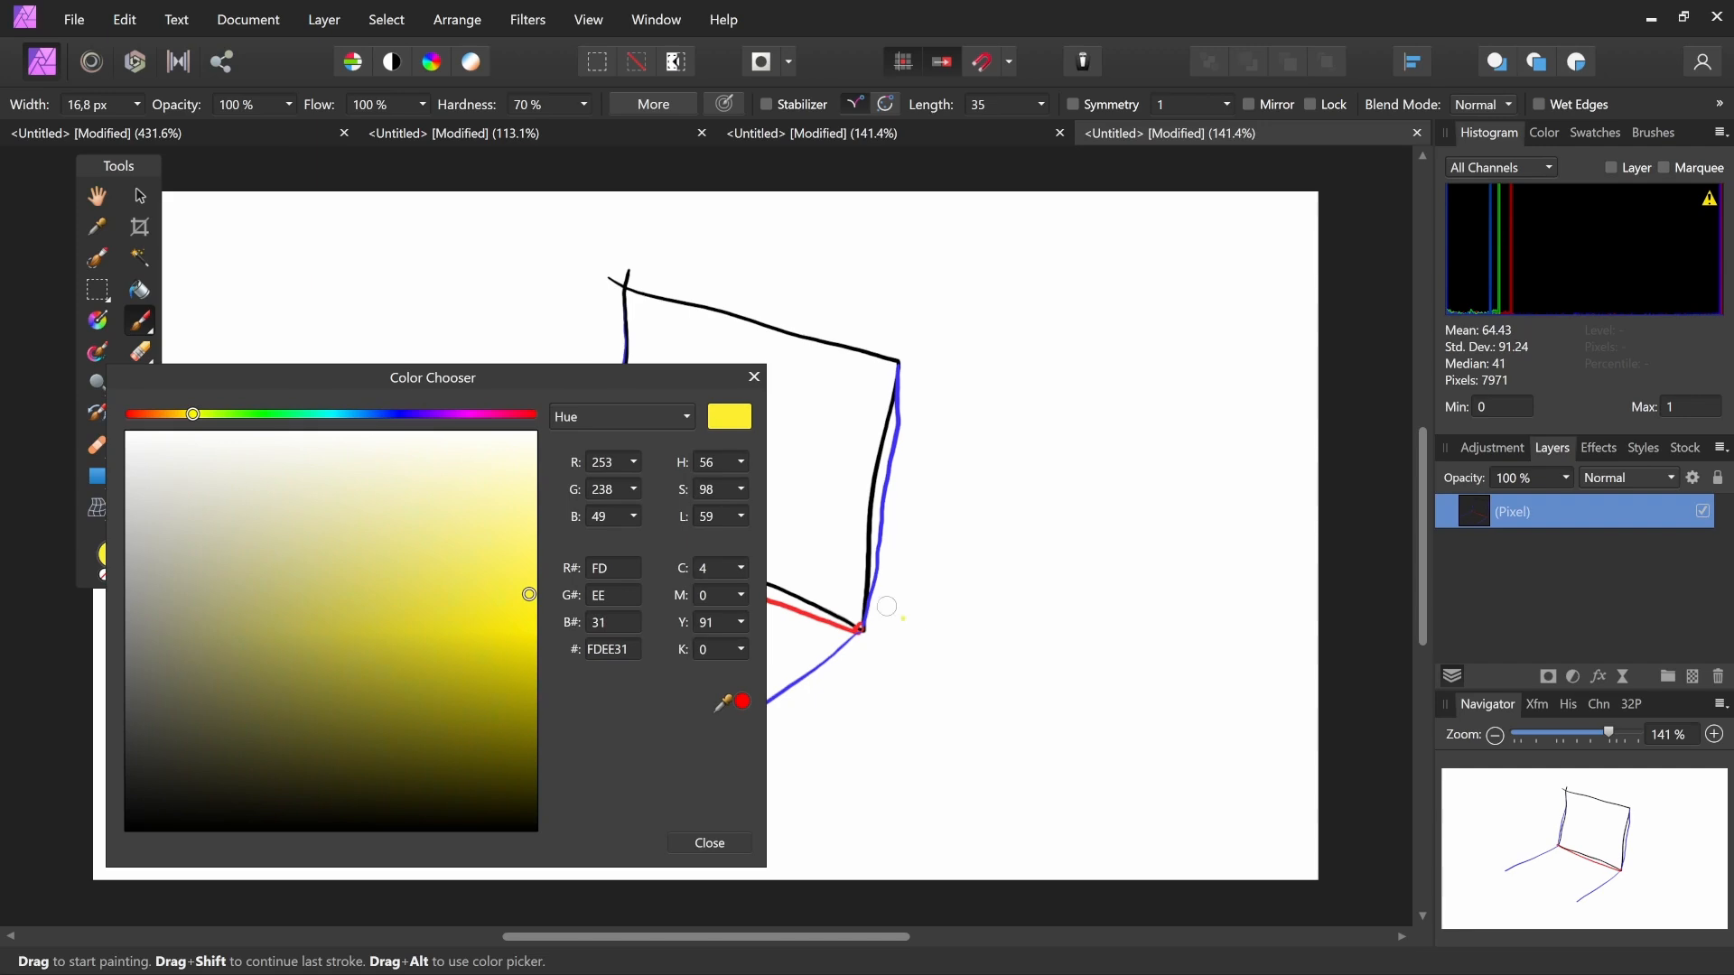
{"action": "left_click", "coordinate": [754, 376]}
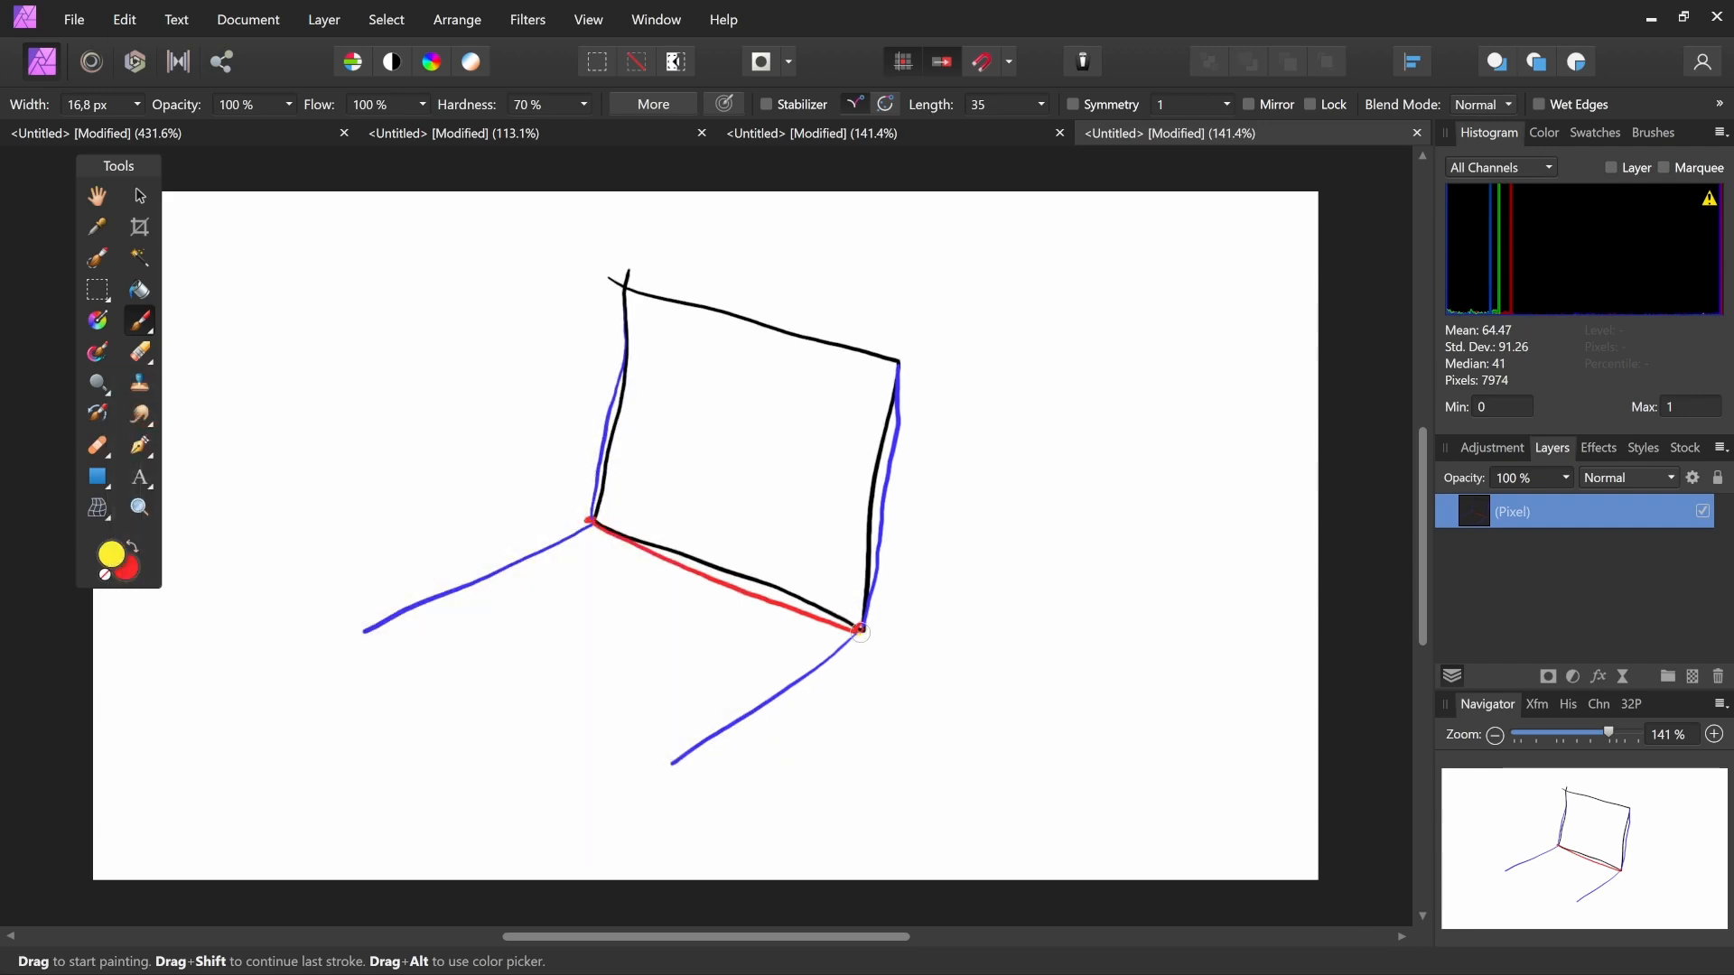
{"action": "left_click_drag", "start_coordinate": [860, 632], "coordinate": [898, 370]}
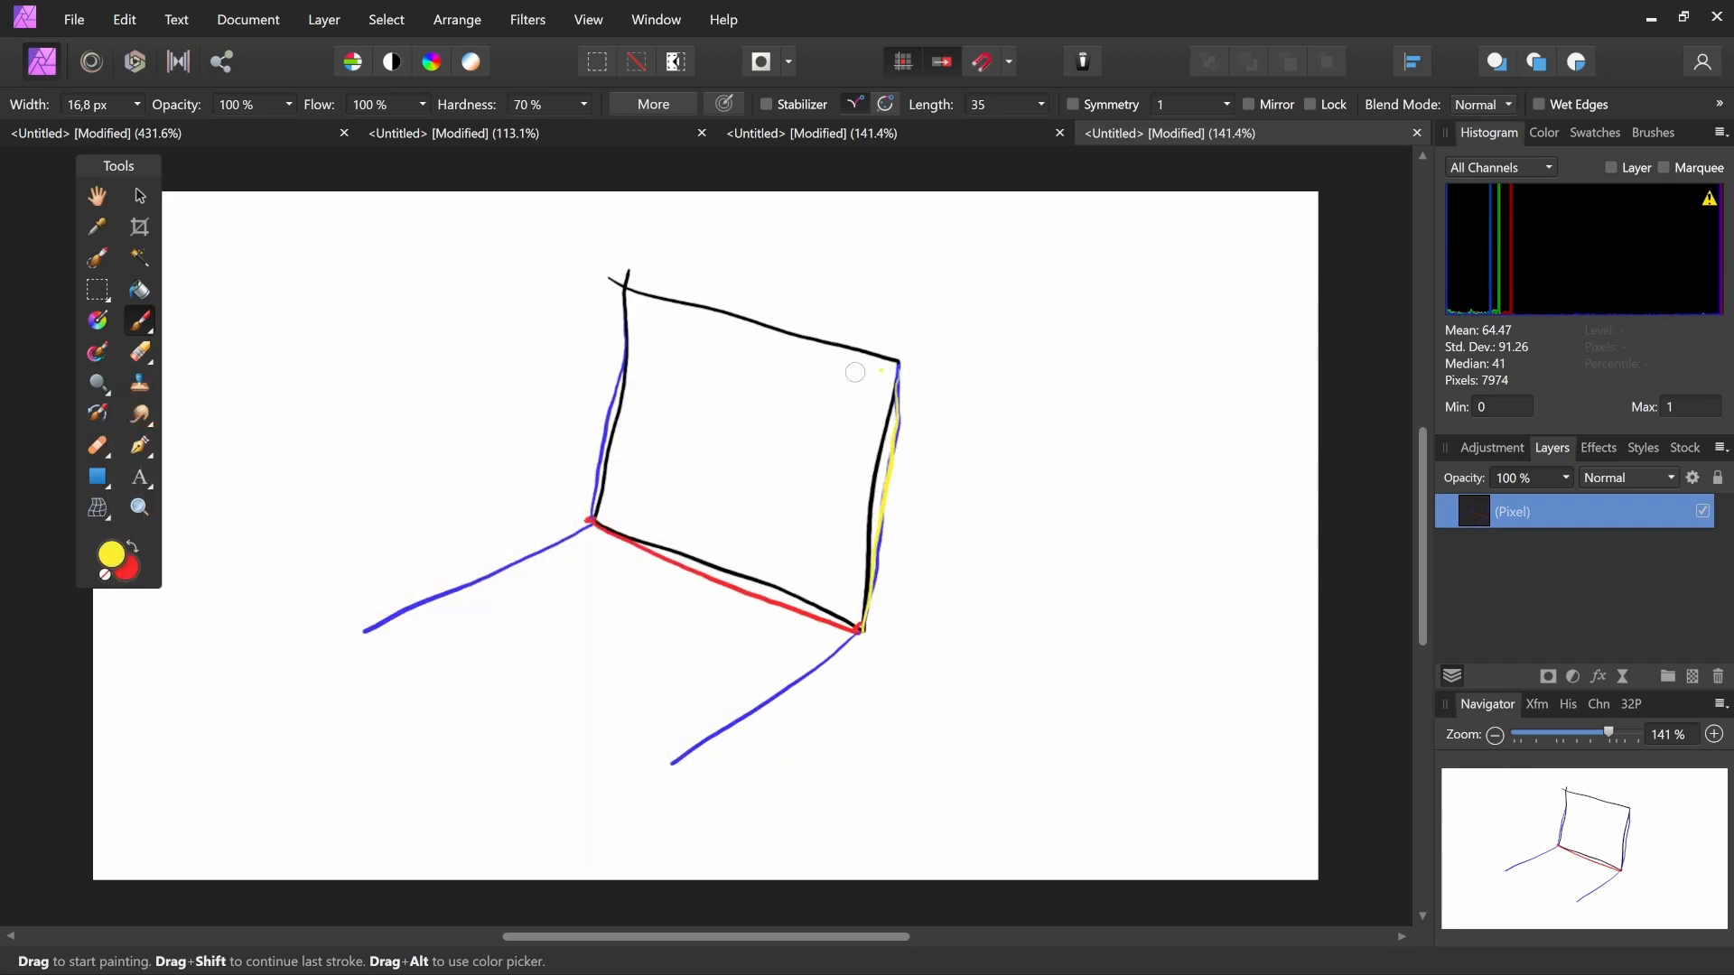
{"action": "left_click_drag", "start_coordinate": [589, 518], "coordinate": [616, 379]}
{"action": "left_click_drag", "start_coordinate": [623, 287], "coordinate": [594, 506]}
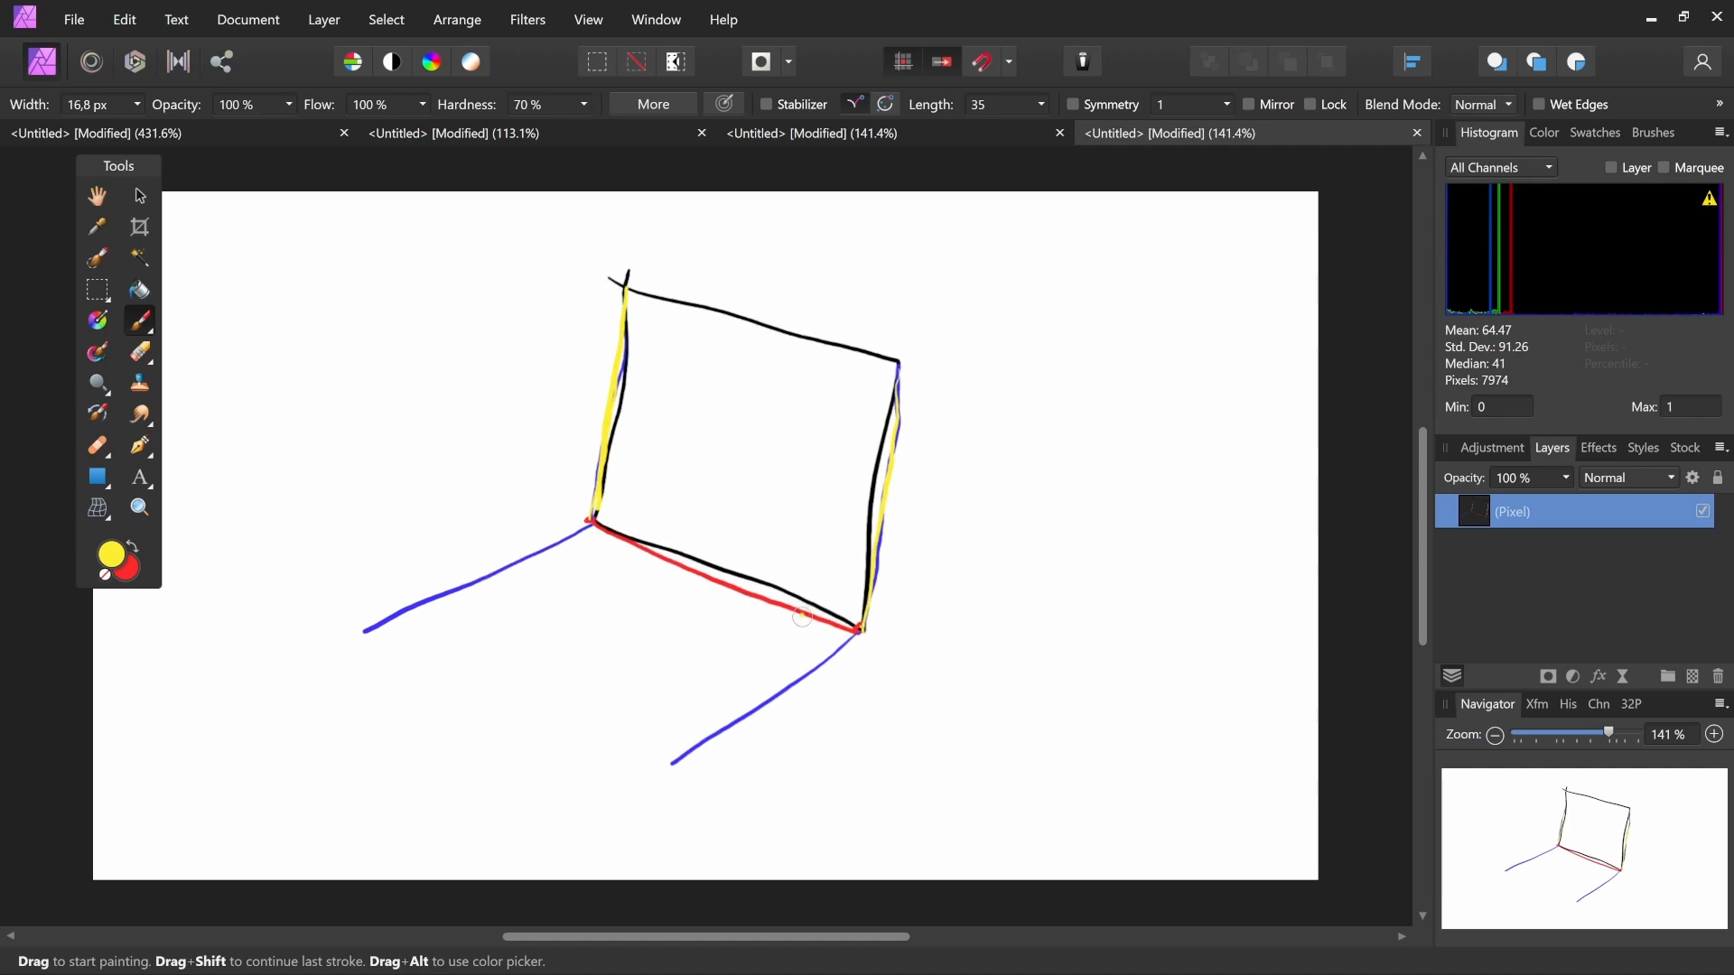
Paint two yellow upright strokes inside the outline, rising from its red lower edge
{"action": "left_click_drag", "start_coordinate": [802, 616], "coordinate": [826, 363]}
{"action": "left_click_drag", "start_coordinate": [707, 564], "coordinate": [749, 351]}
{"action": "left_click", "coordinate": [786, 547]}
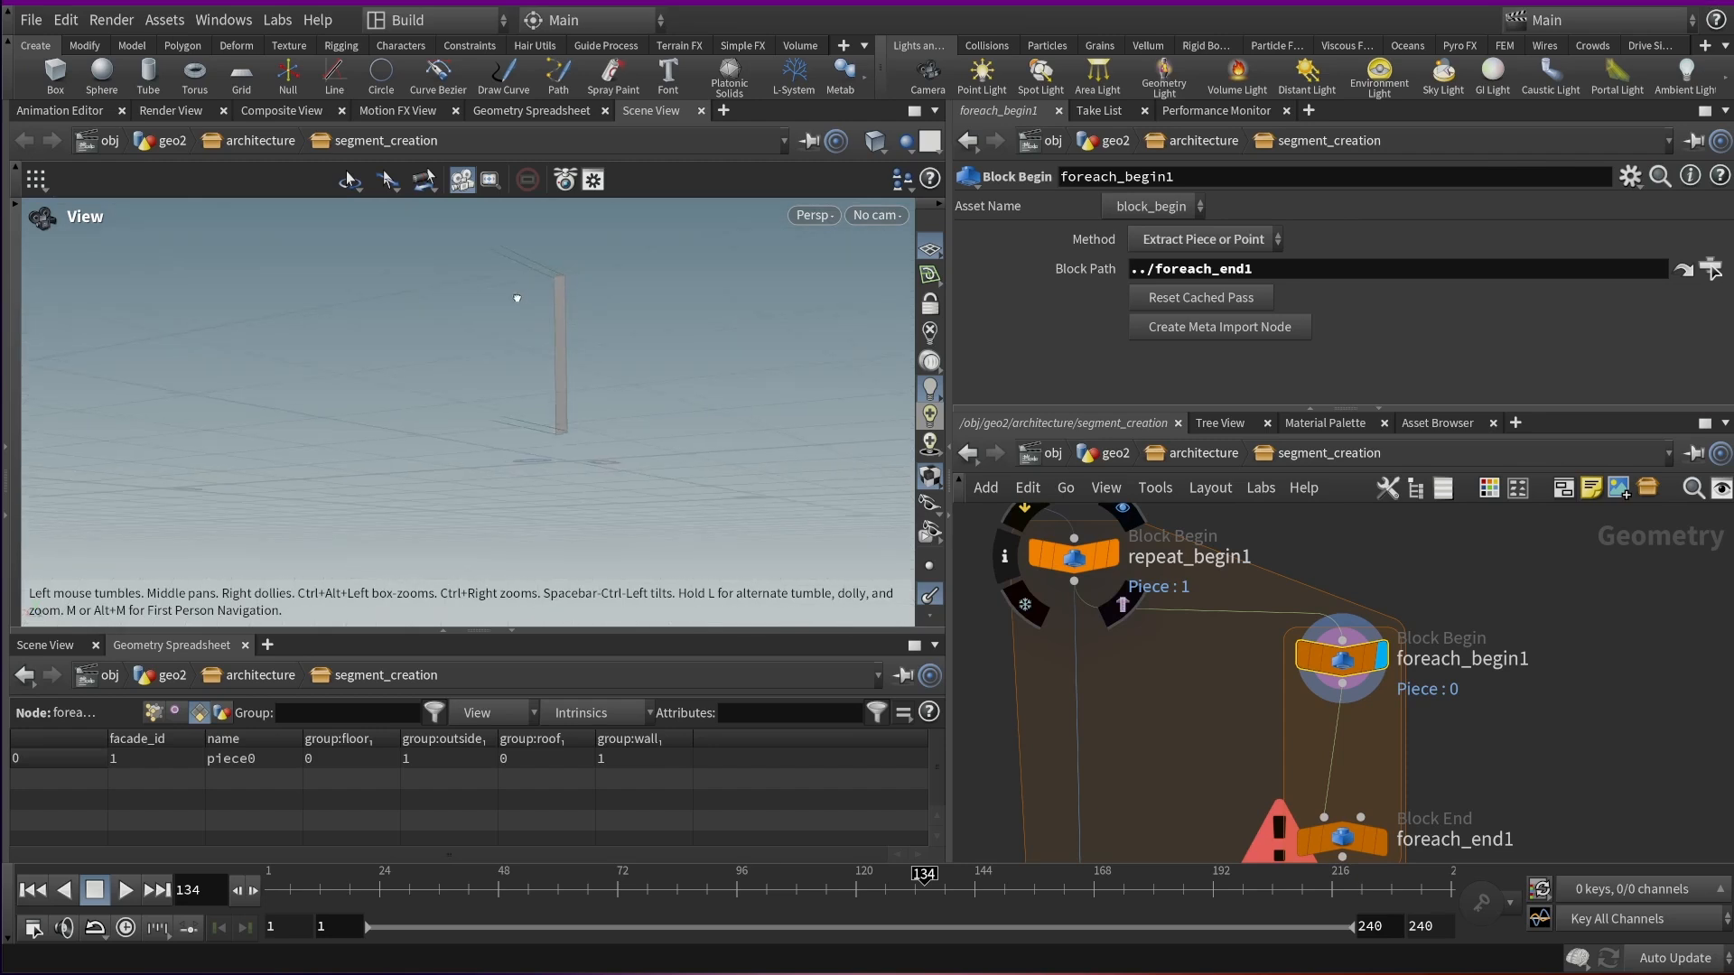
Switch to Houdini and examine the single wall piece extracted by foreach_begin1 from different angles and distances
{"action": "left_click_drag", "start_coordinate": [599, 386], "coordinate": [556, 269]}
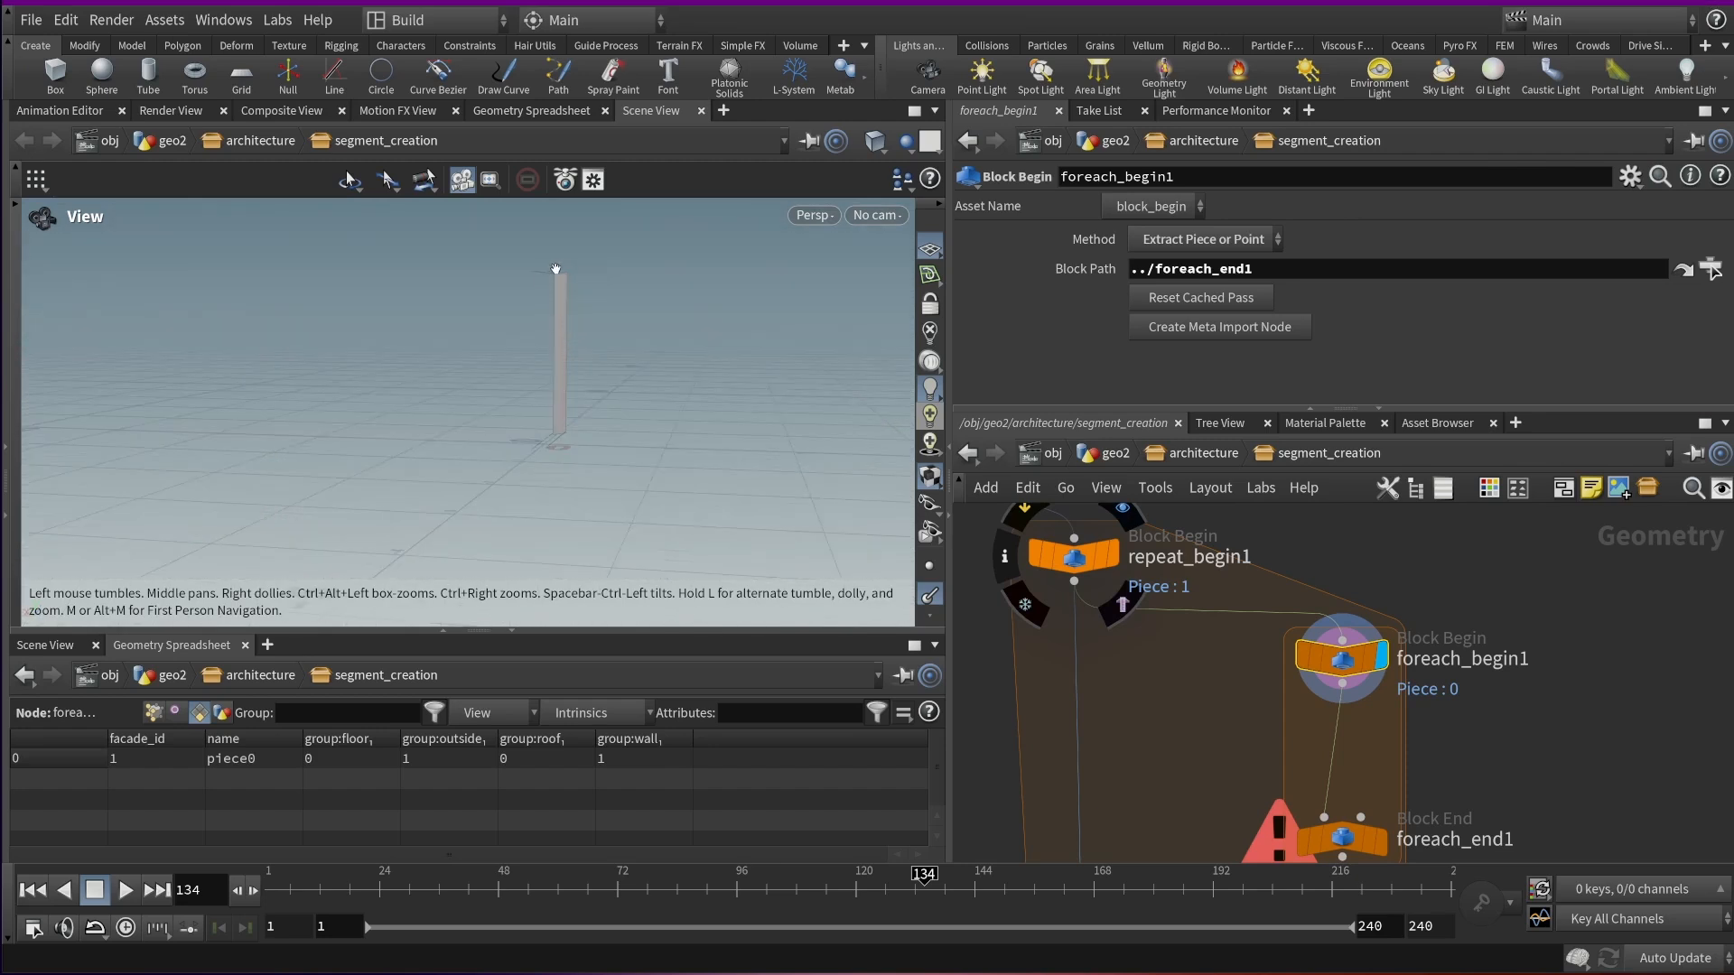
{"action": "scroll", "coordinate": [589, 415], "scroll_direction": "up", "scroll_amount": 5}
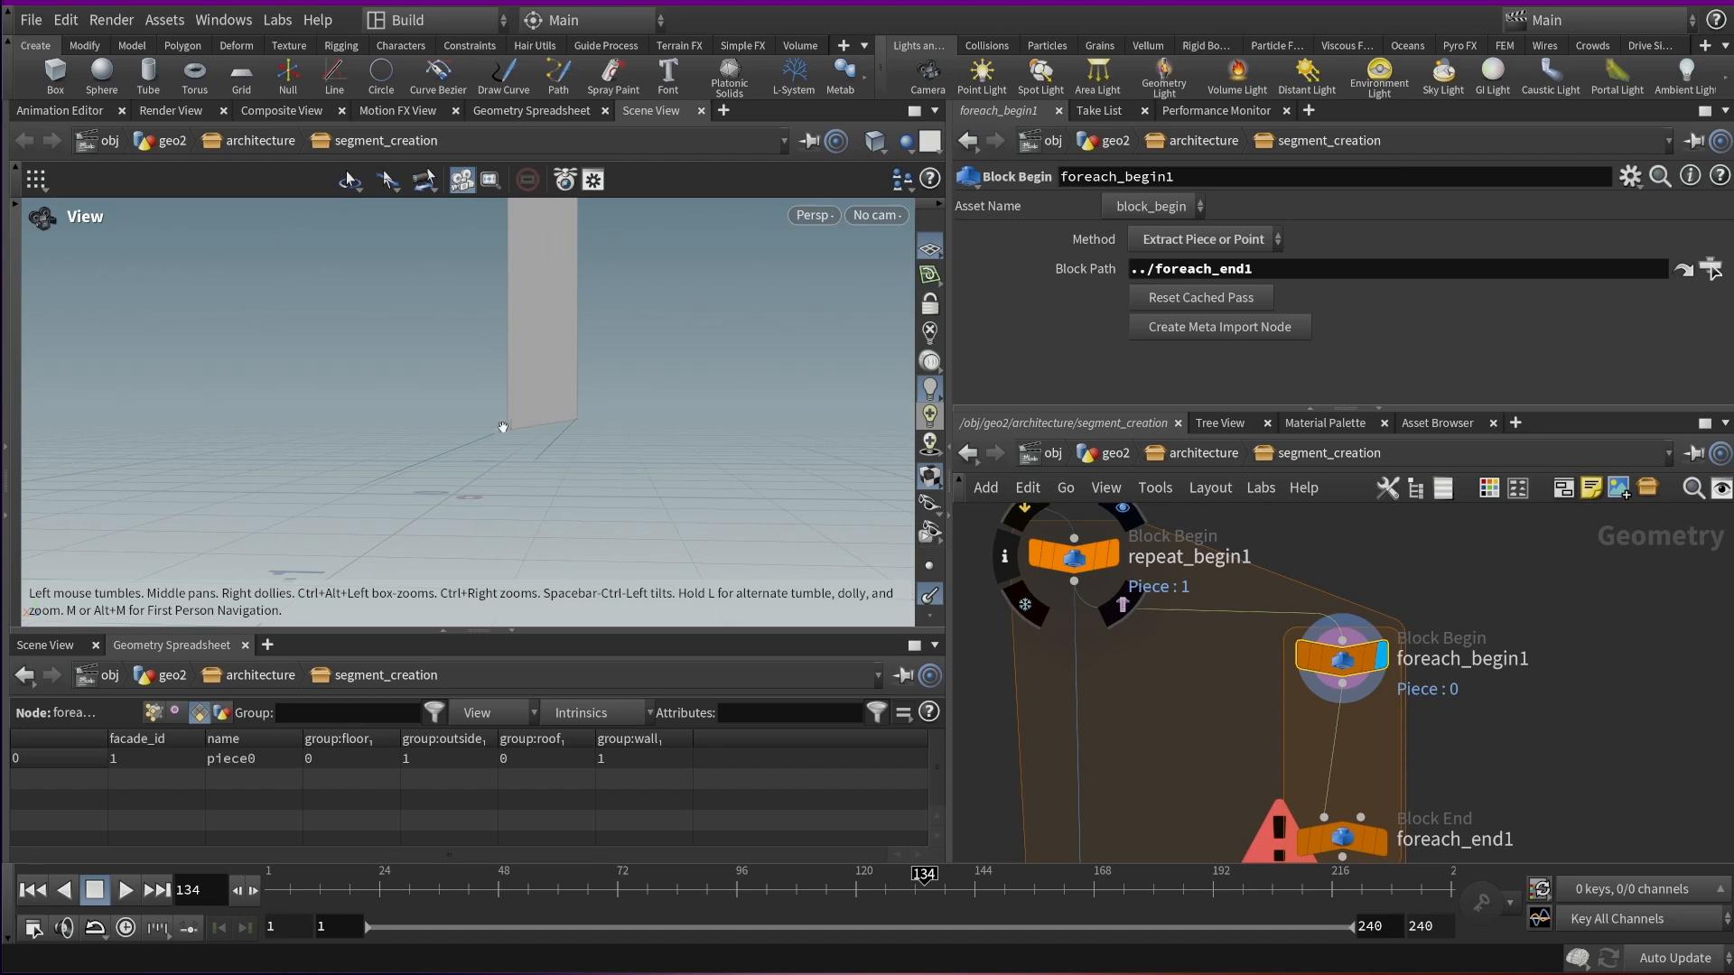
{"action": "scroll", "coordinate": [503, 428], "scroll_direction": "down", "scroll_amount": 5}
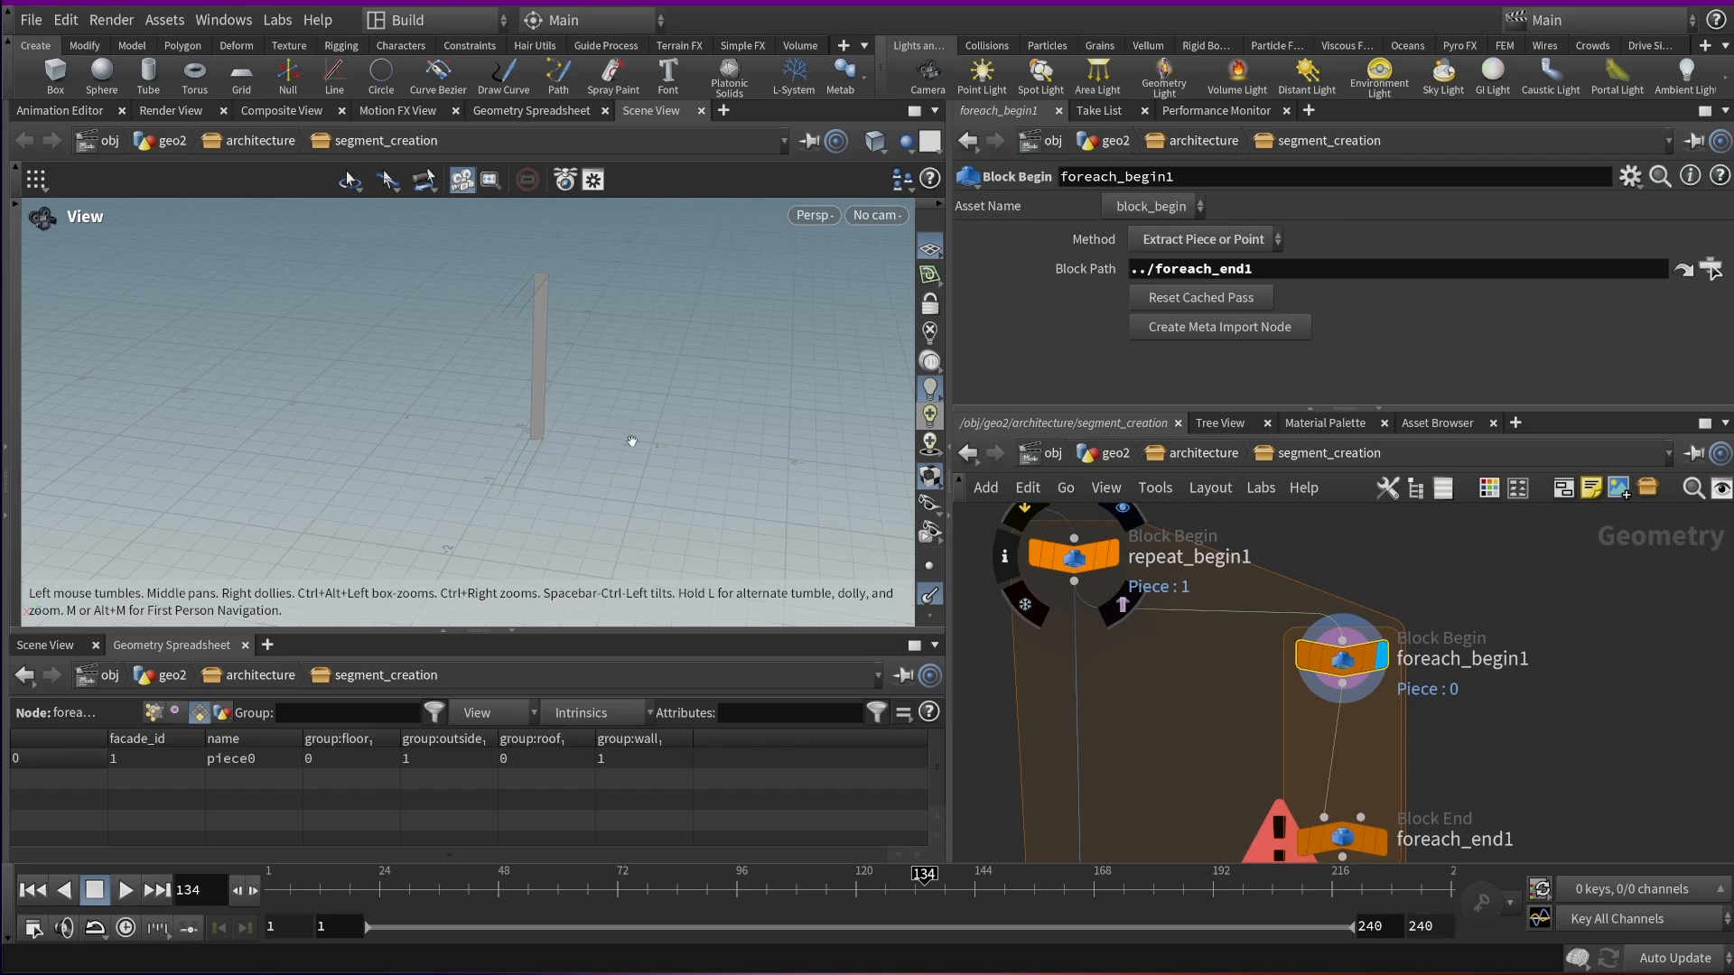
Move the foreach_end1 node further below foreach_begin1 to make room inside the loop
{"action": "scroll", "coordinate": [1310, 647], "scroll_direction": "down", "scroll_amount": 3}
{"action": "scroll", "coordinate": [1310, 646], "scroll_direction": "up", "scroll_amount": 2}
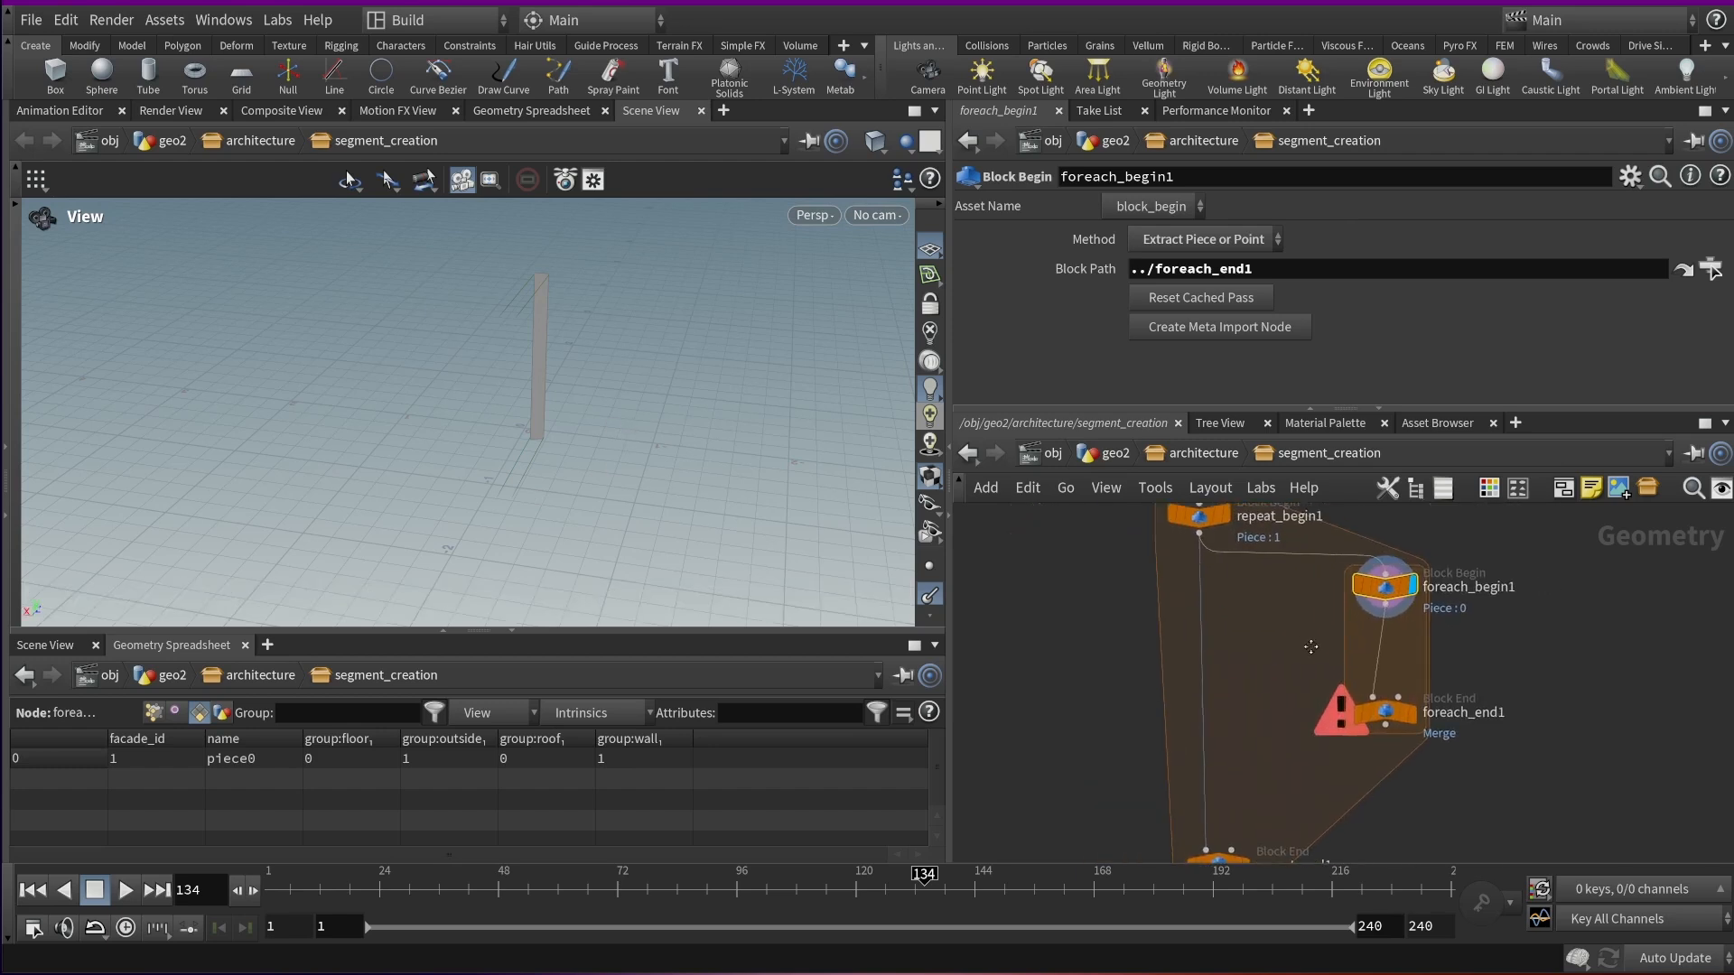
{"action": "middle_click_drag", "start_coordinate": [1310, 646], "coordinate": [1248, 665]}
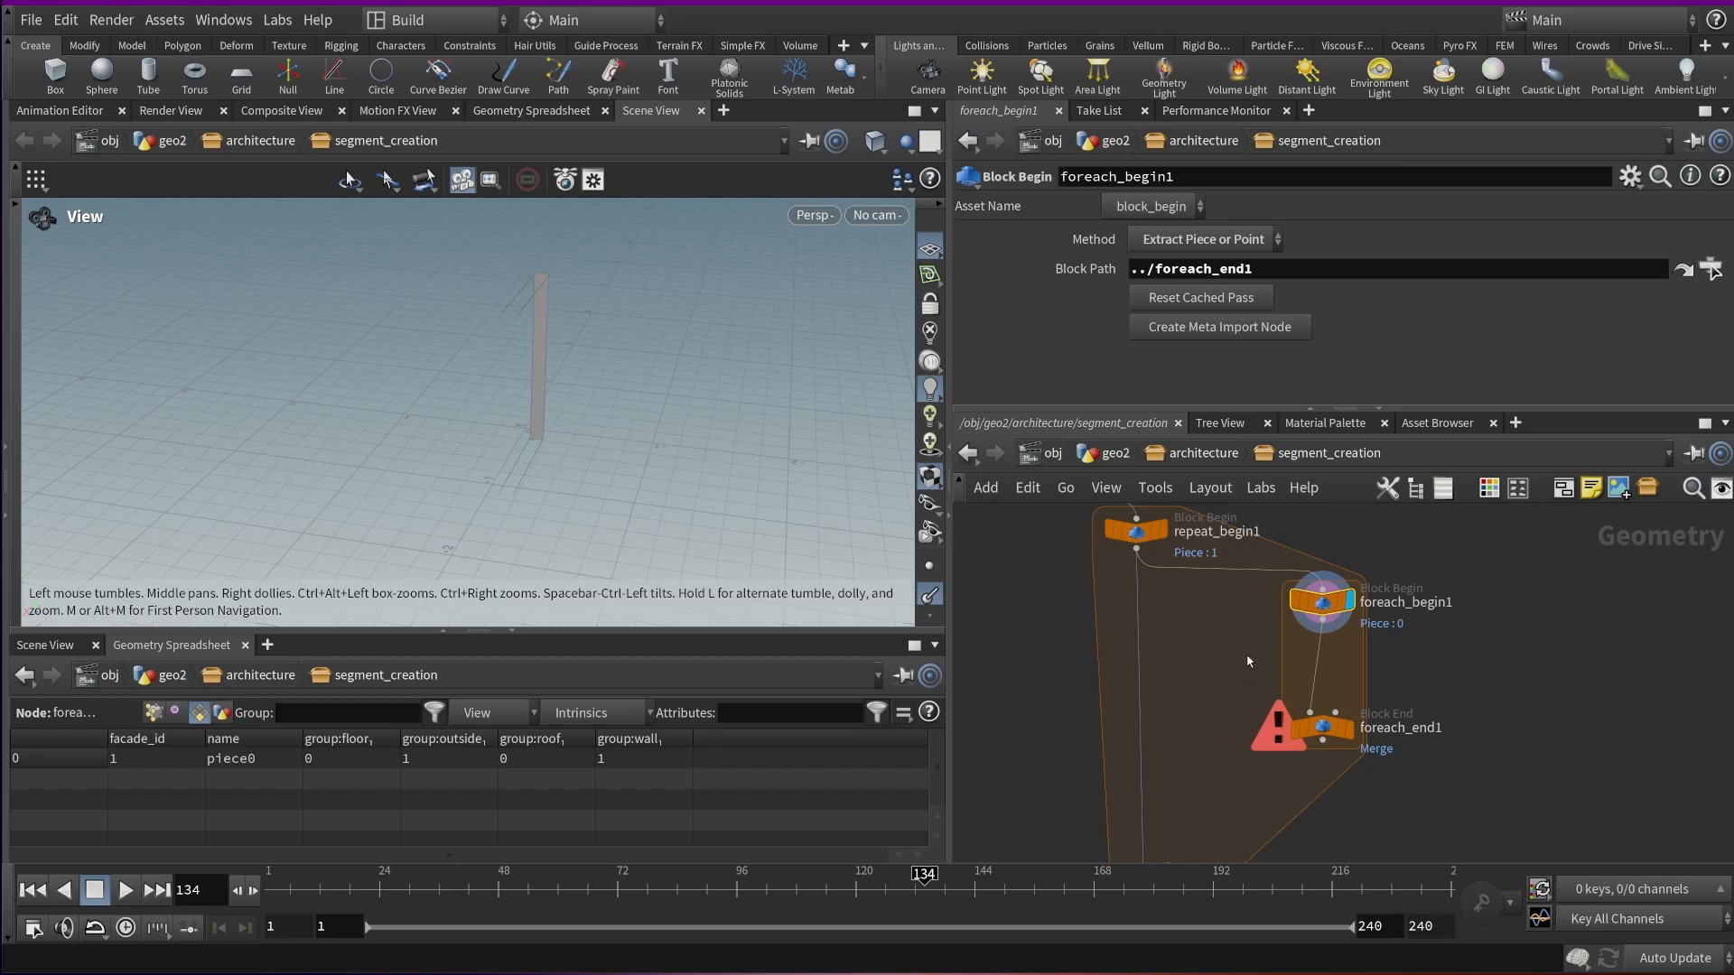
{"action": "left_click", "coordinate": [1323, 727]}
{"action": "left_click_drag", "start_coordinate": [1323, 727], "coordinate": [1364, 818]}
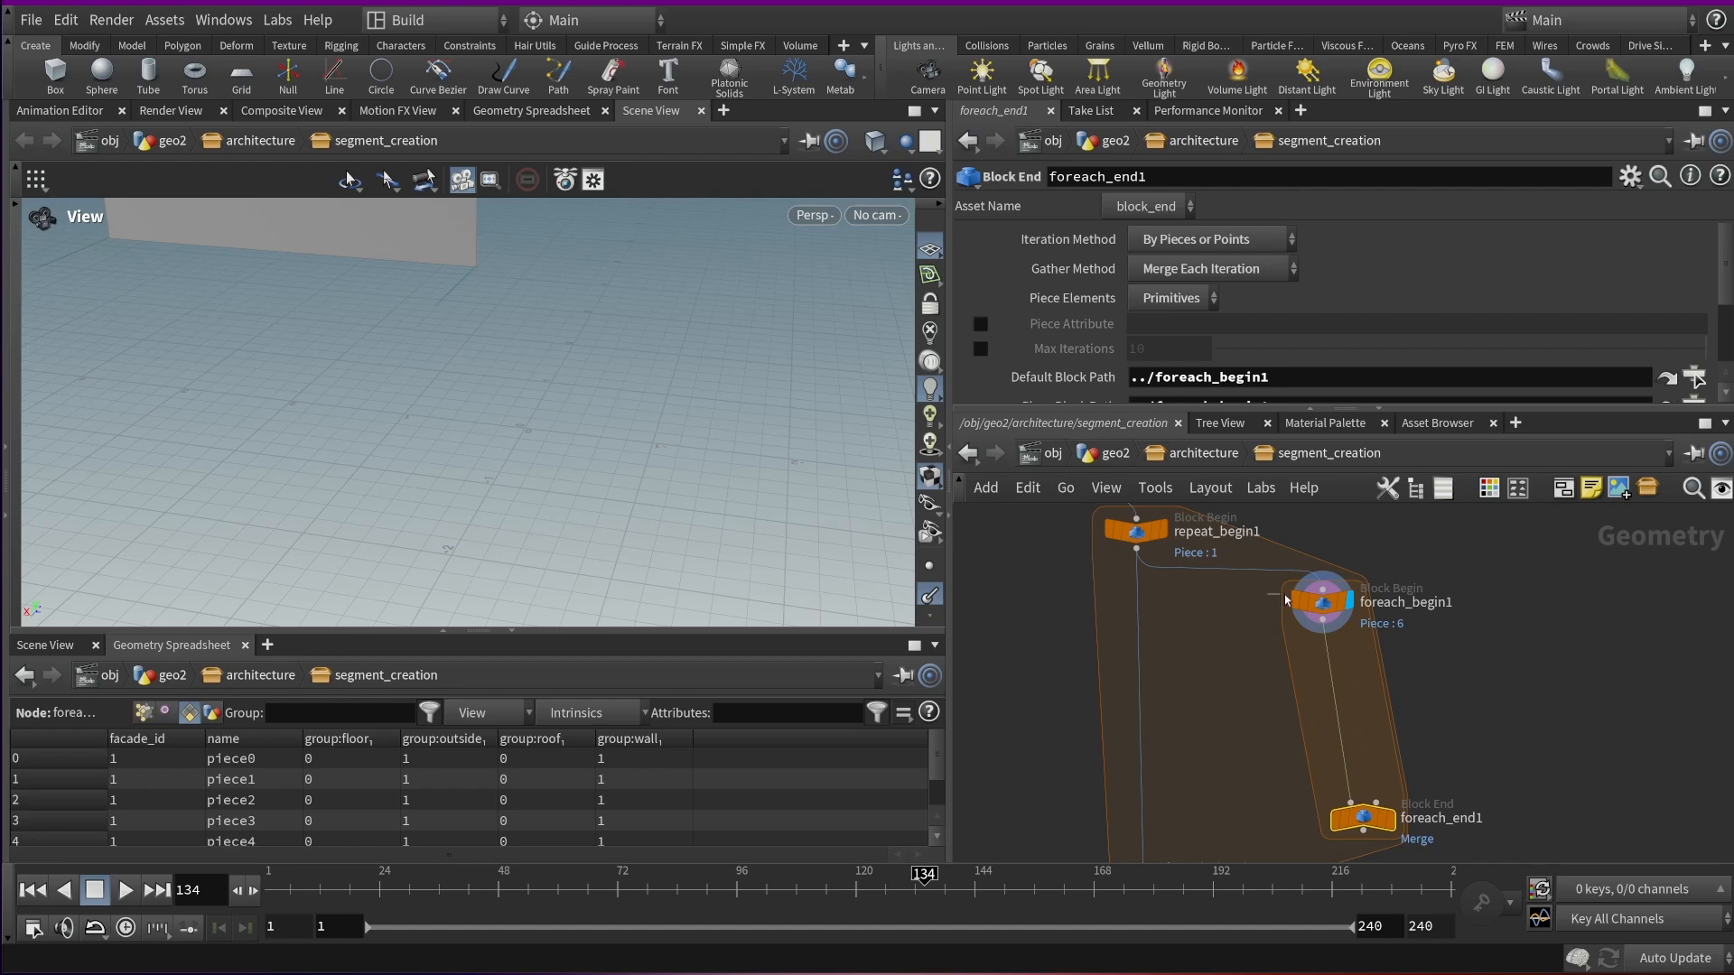
Select the foreach_begin1 node and frame its wall piece in the viewport
{"action": "left_click", "coordinate": [1320, 601]}
{"action": "key", "text": "f"}
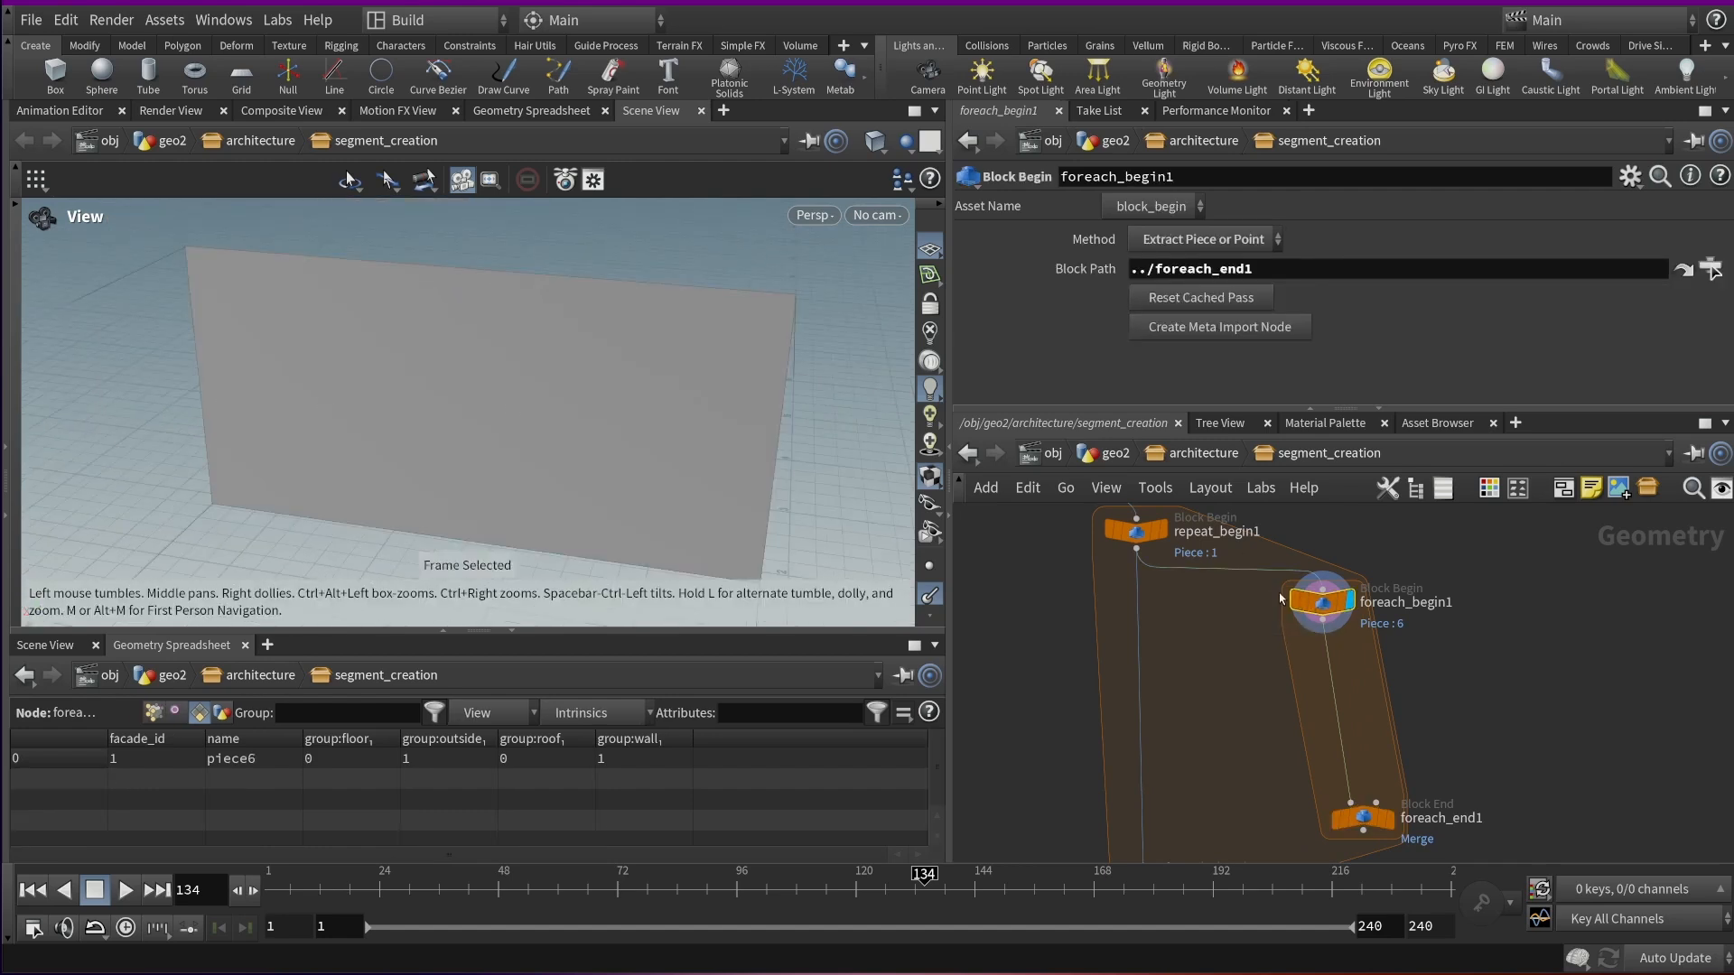
Move the repeat_end1 node slightly lower in the network and display its result
{"action": "middle_click_drag", "start_coordinate": [1282, 722], "coordinate": [1300, 492]}
{"action": "left_click", "coordinate": [1200, 582]}
{"action": "left_click_drag", "start_coordinate": [1200, 583], "coordinate": [1208, 636]}
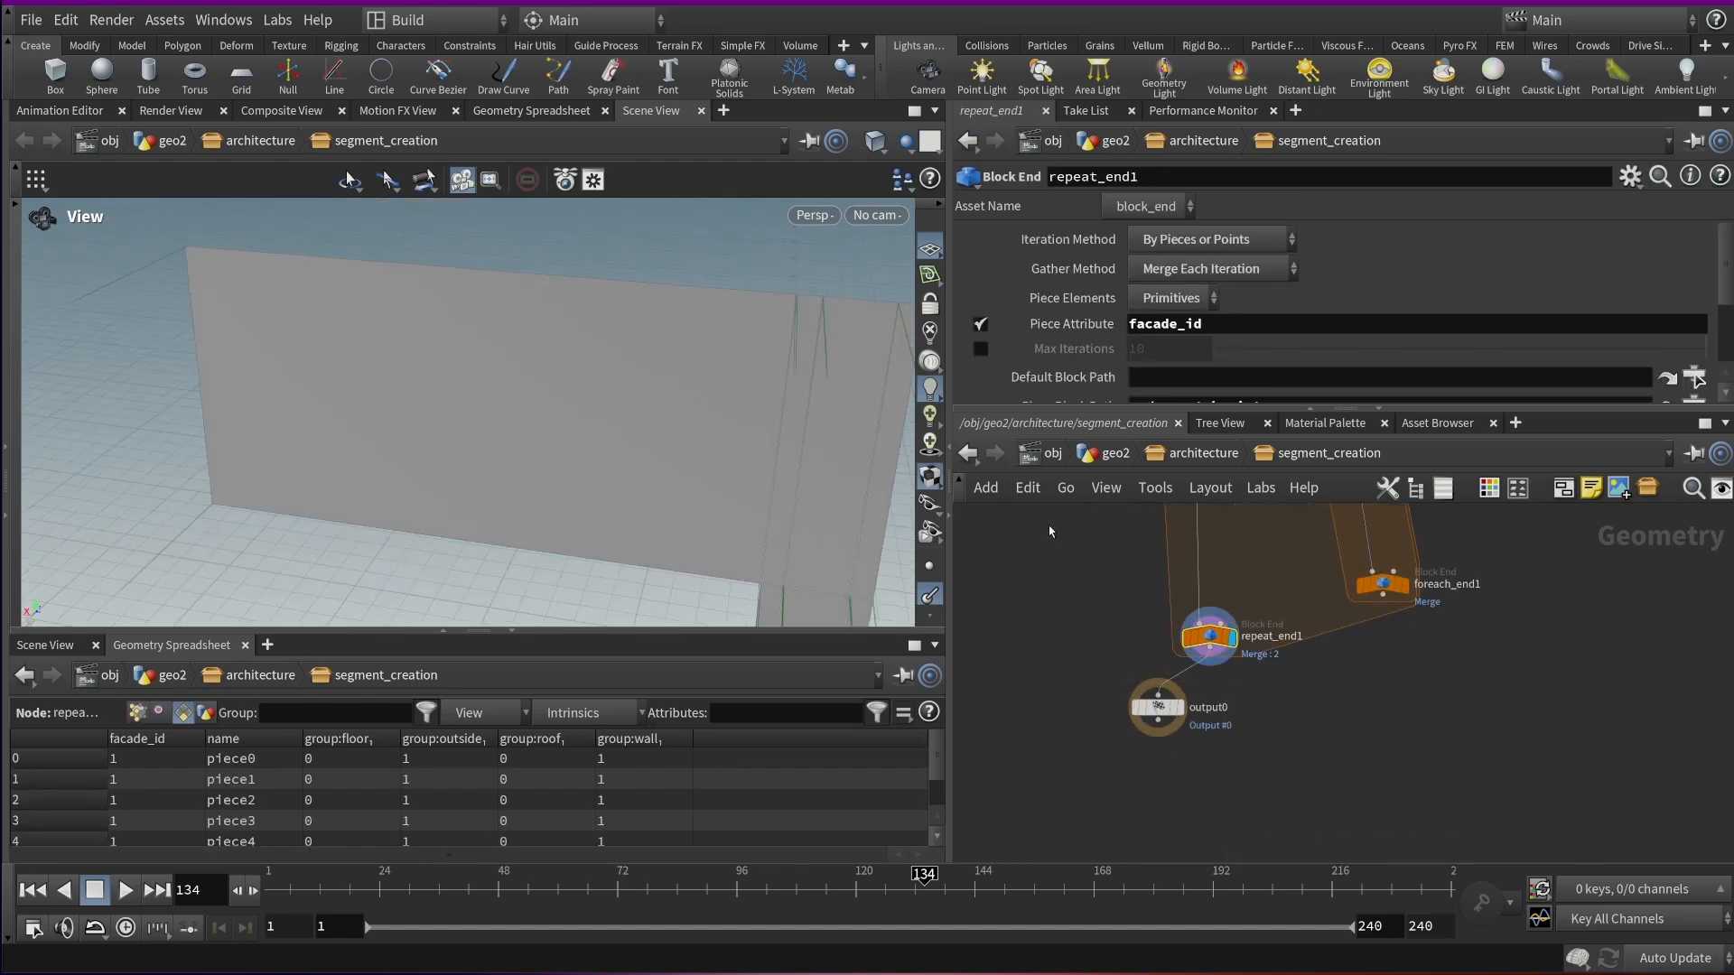
Select the foreach_begin1 node inside the loop and display its single wall piece
{"action": "left_click", "coordinate": [1409, 595]}
{"action": "middle_click_drag", "start_coordinate": [1410, 595], "coordinate": [1372, 813]}
{"action": "scroll", "coordinate": [1288, 619], "scroll_direction": "up", "scroll_amount": 3}
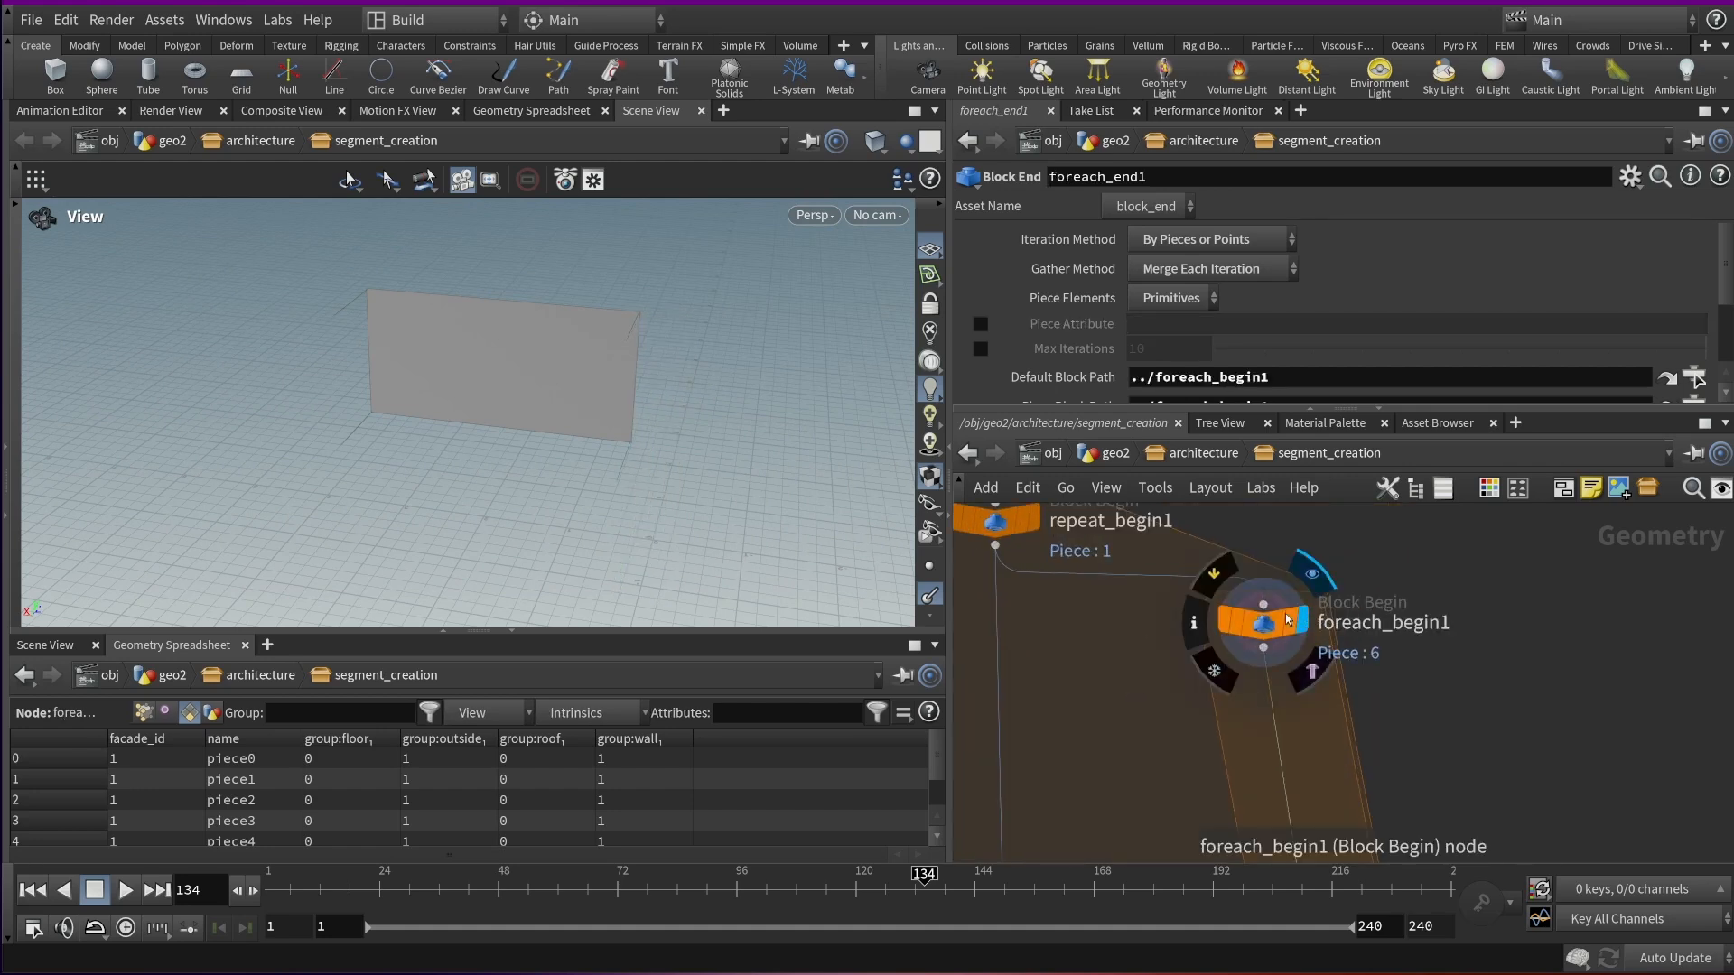
{"action": "left_click", "coordinate": [1288, 620]}
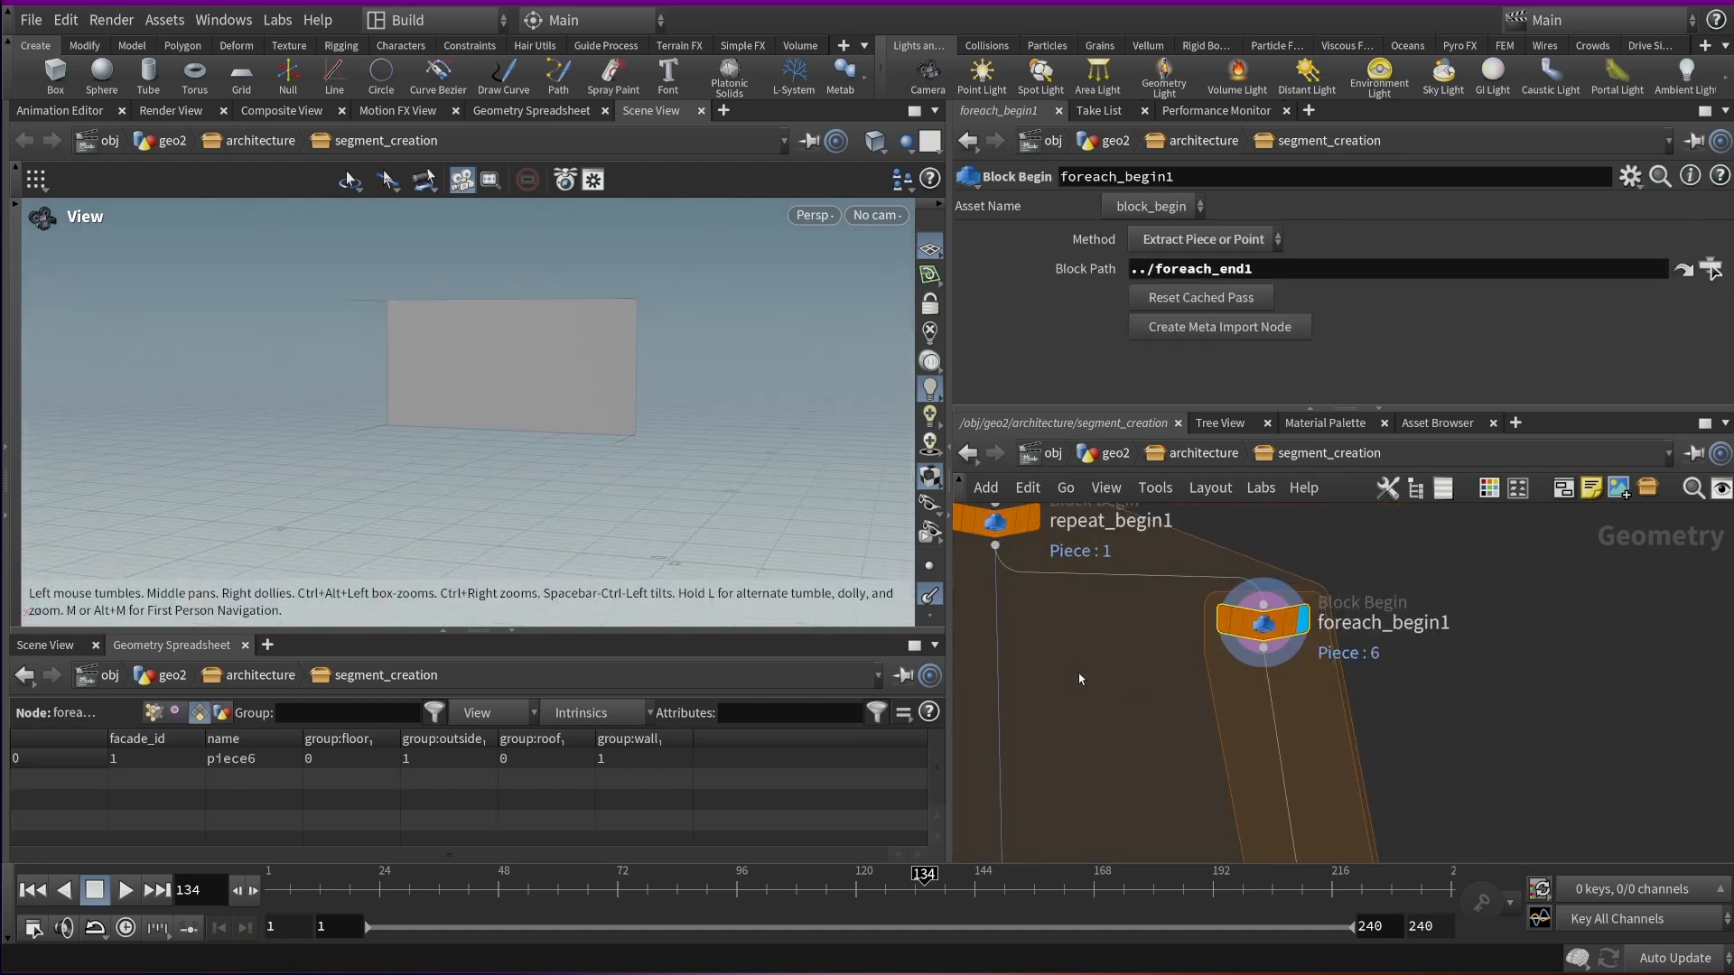
Add a Convert Line node fed by foreach_begin1 and display the wall piece's outline
{"action": "key", "text": "Tab"}
{"action": "type", "text": "conve"}
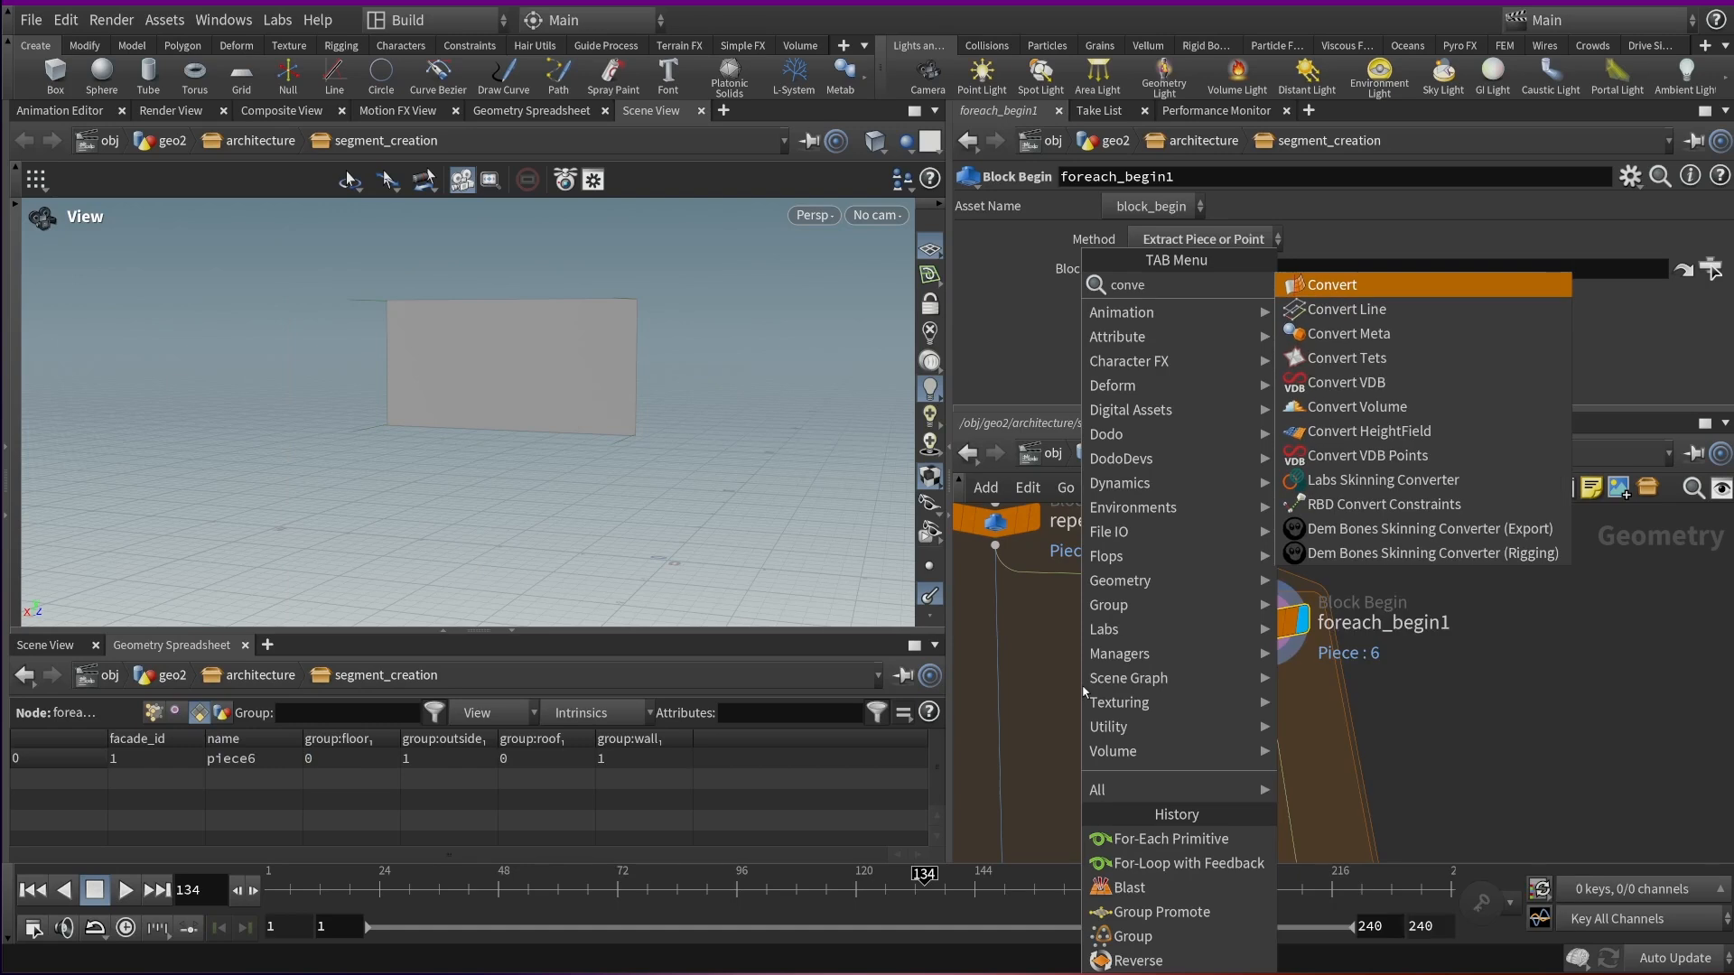
{"action": "key", "text": "Return"}
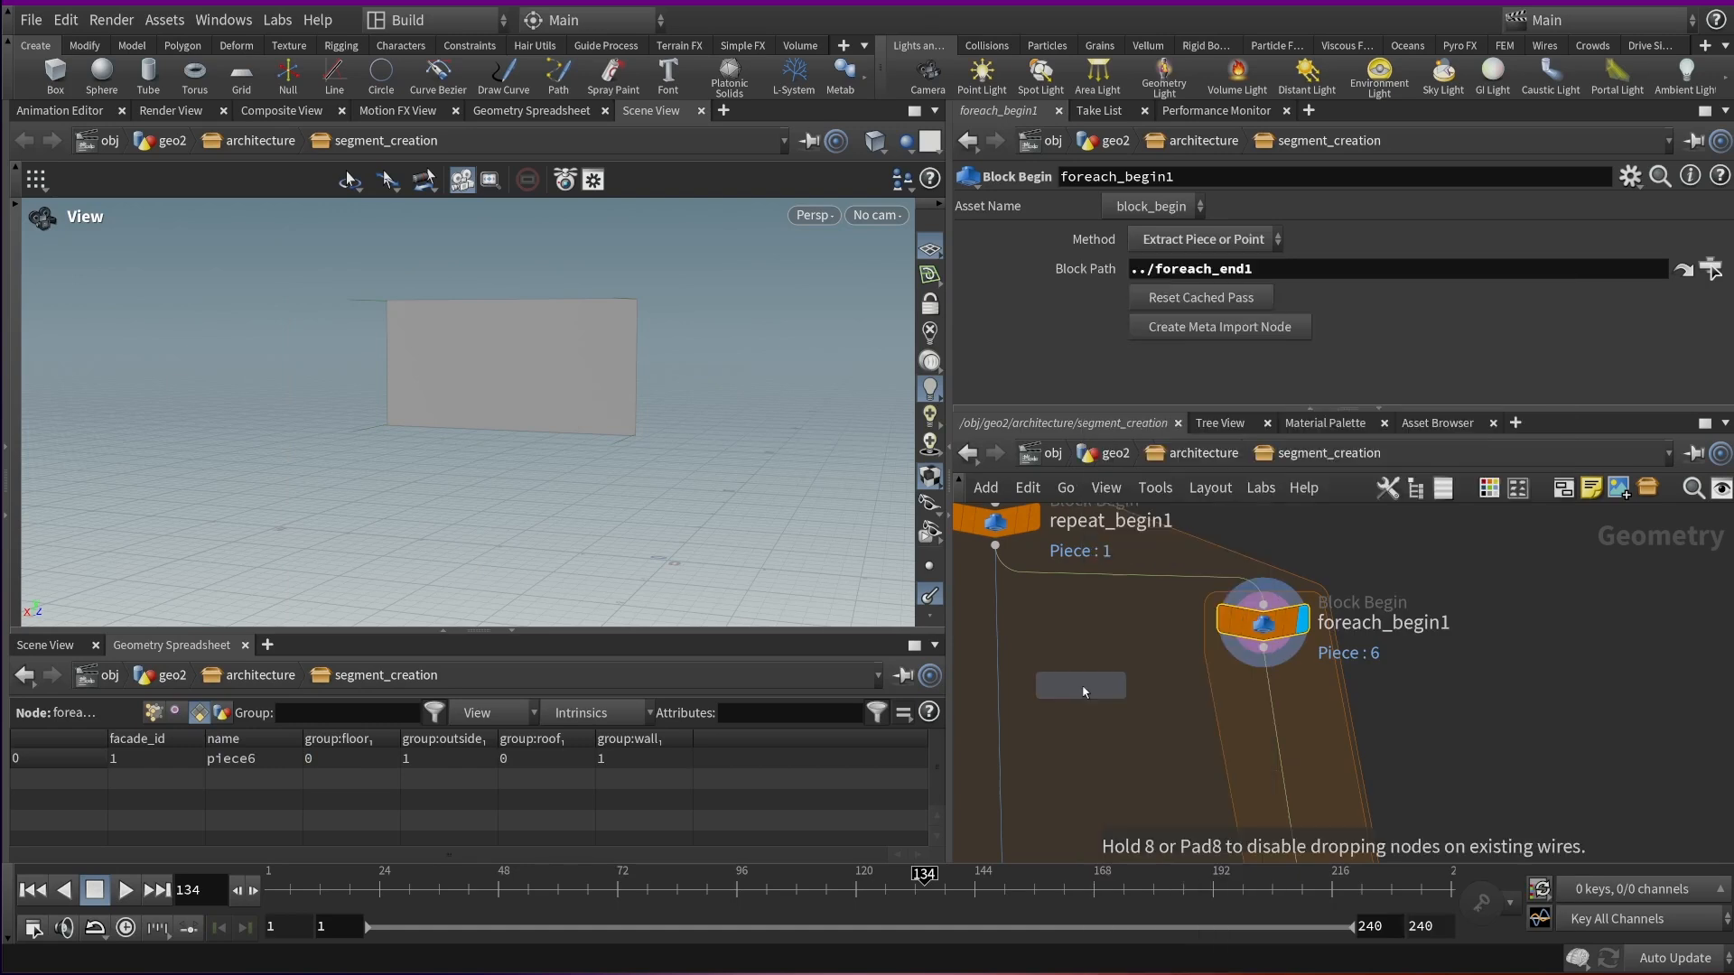
{"action": "left_click", "coordinate": [1167, 706]}
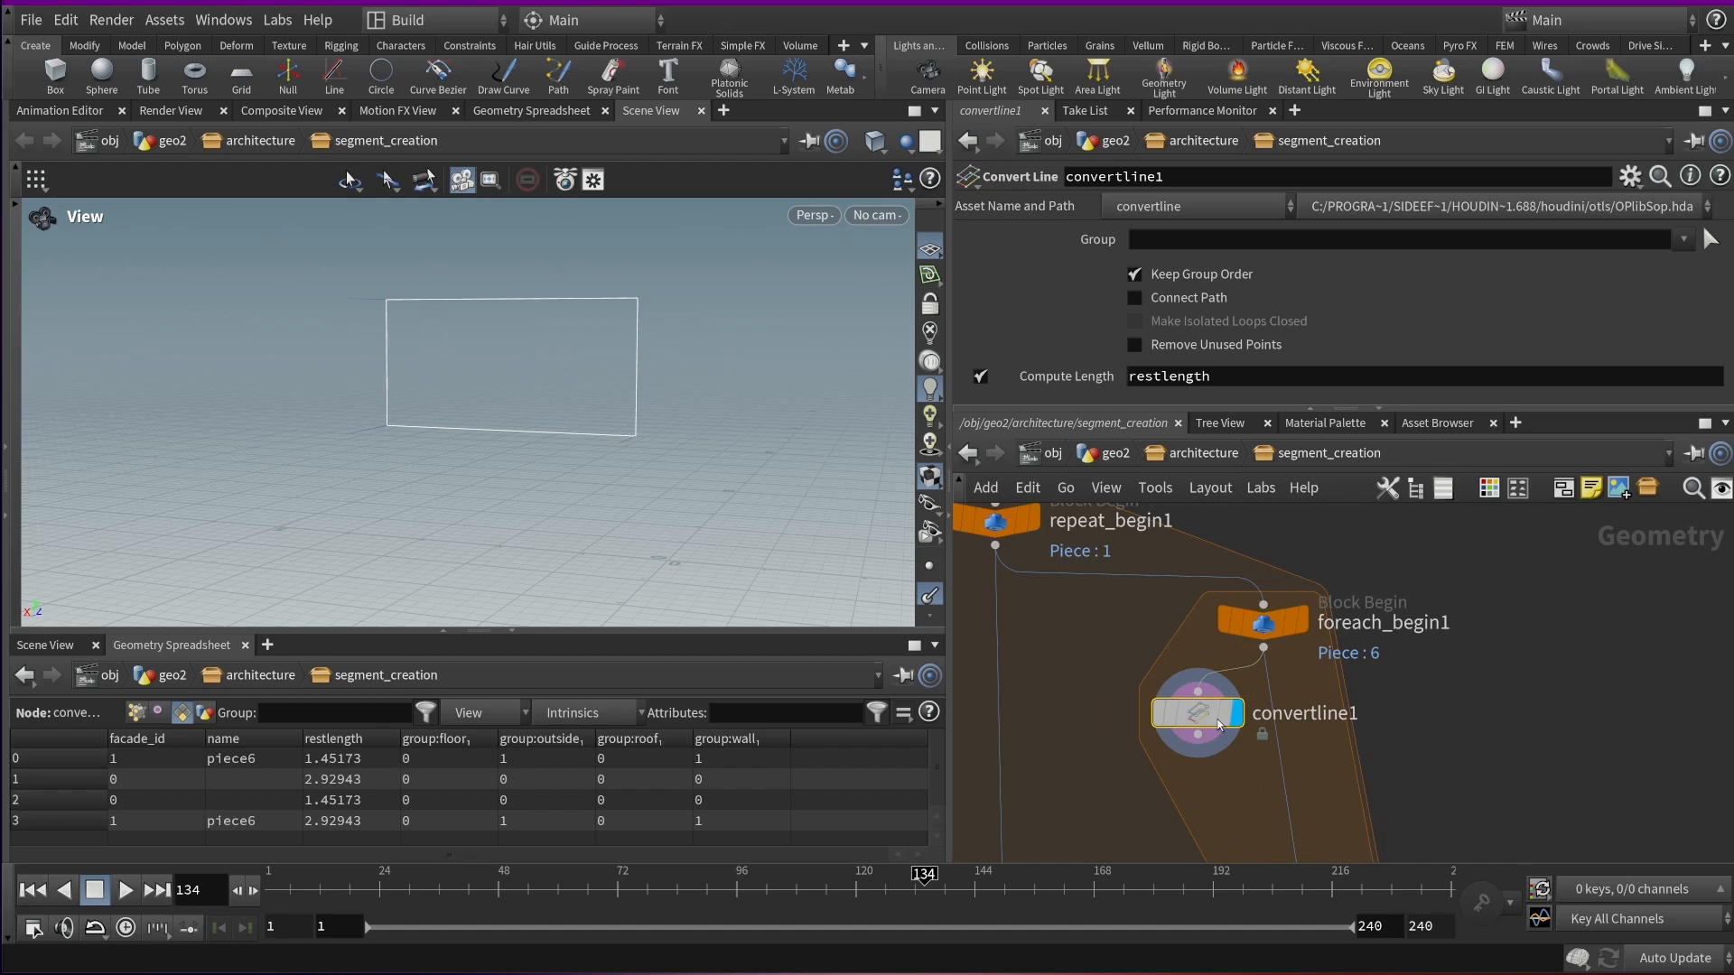
{"action": "key", "text": "h"}
{"action": "scroll", "coordinate": [1469, 662], "scroll_direction": "up", "scroll_amount": 5}
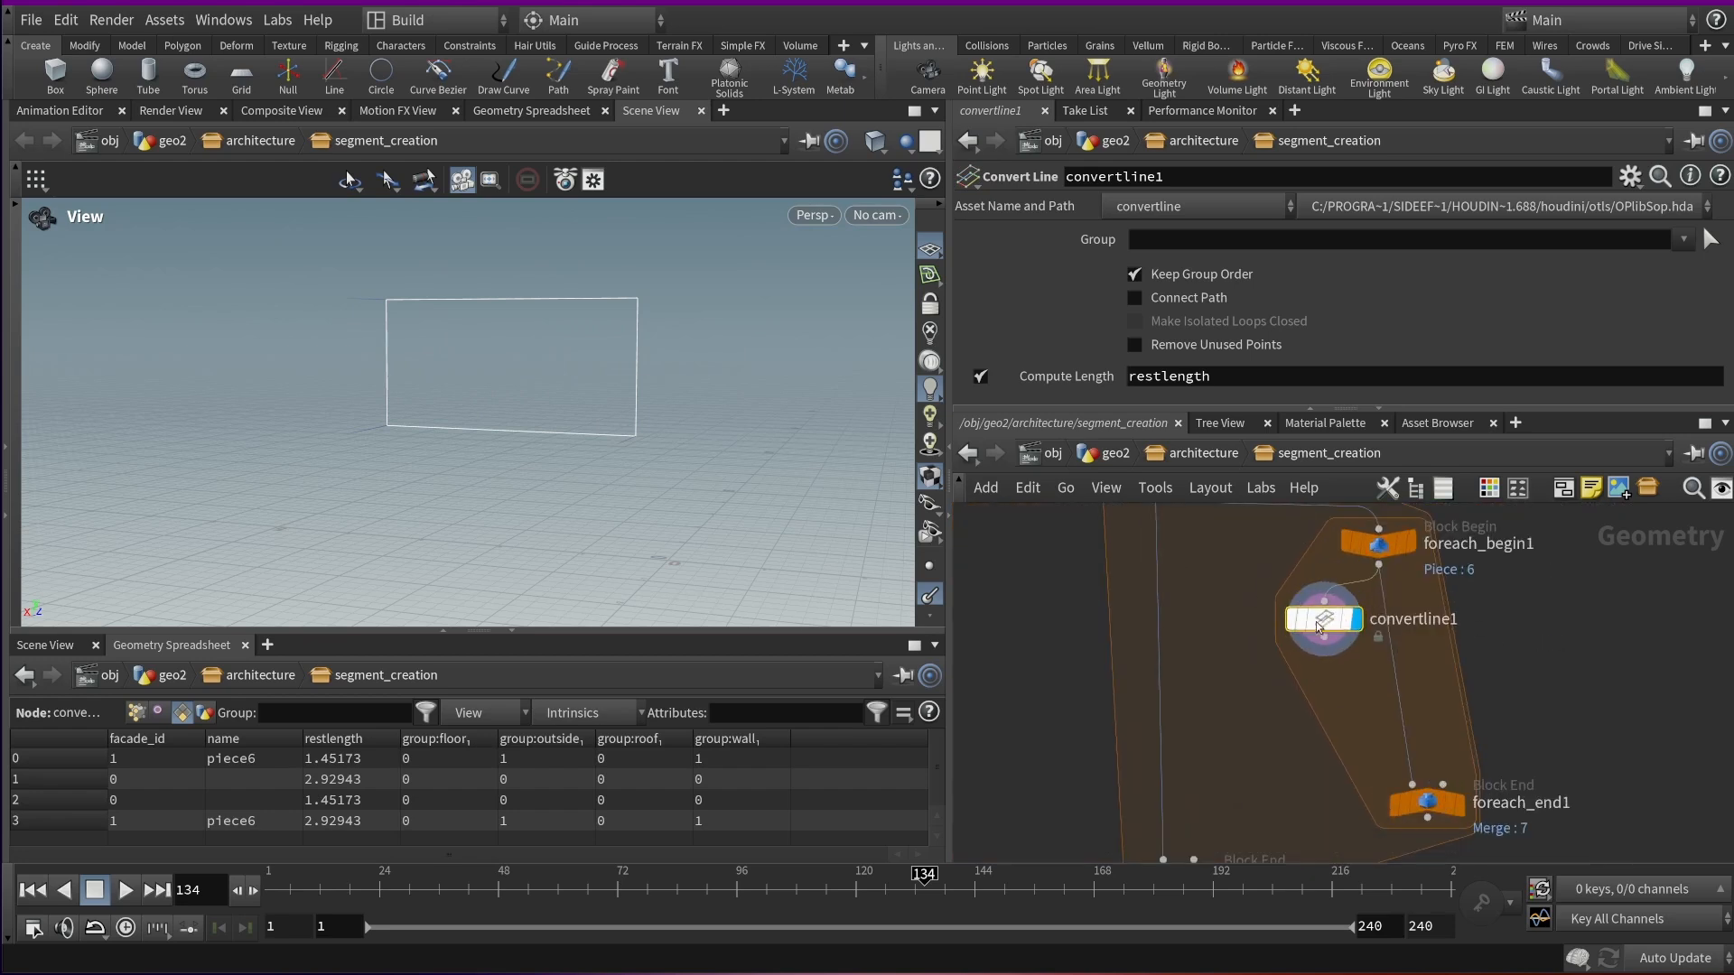
{"action": "key", "text": "Tab"}
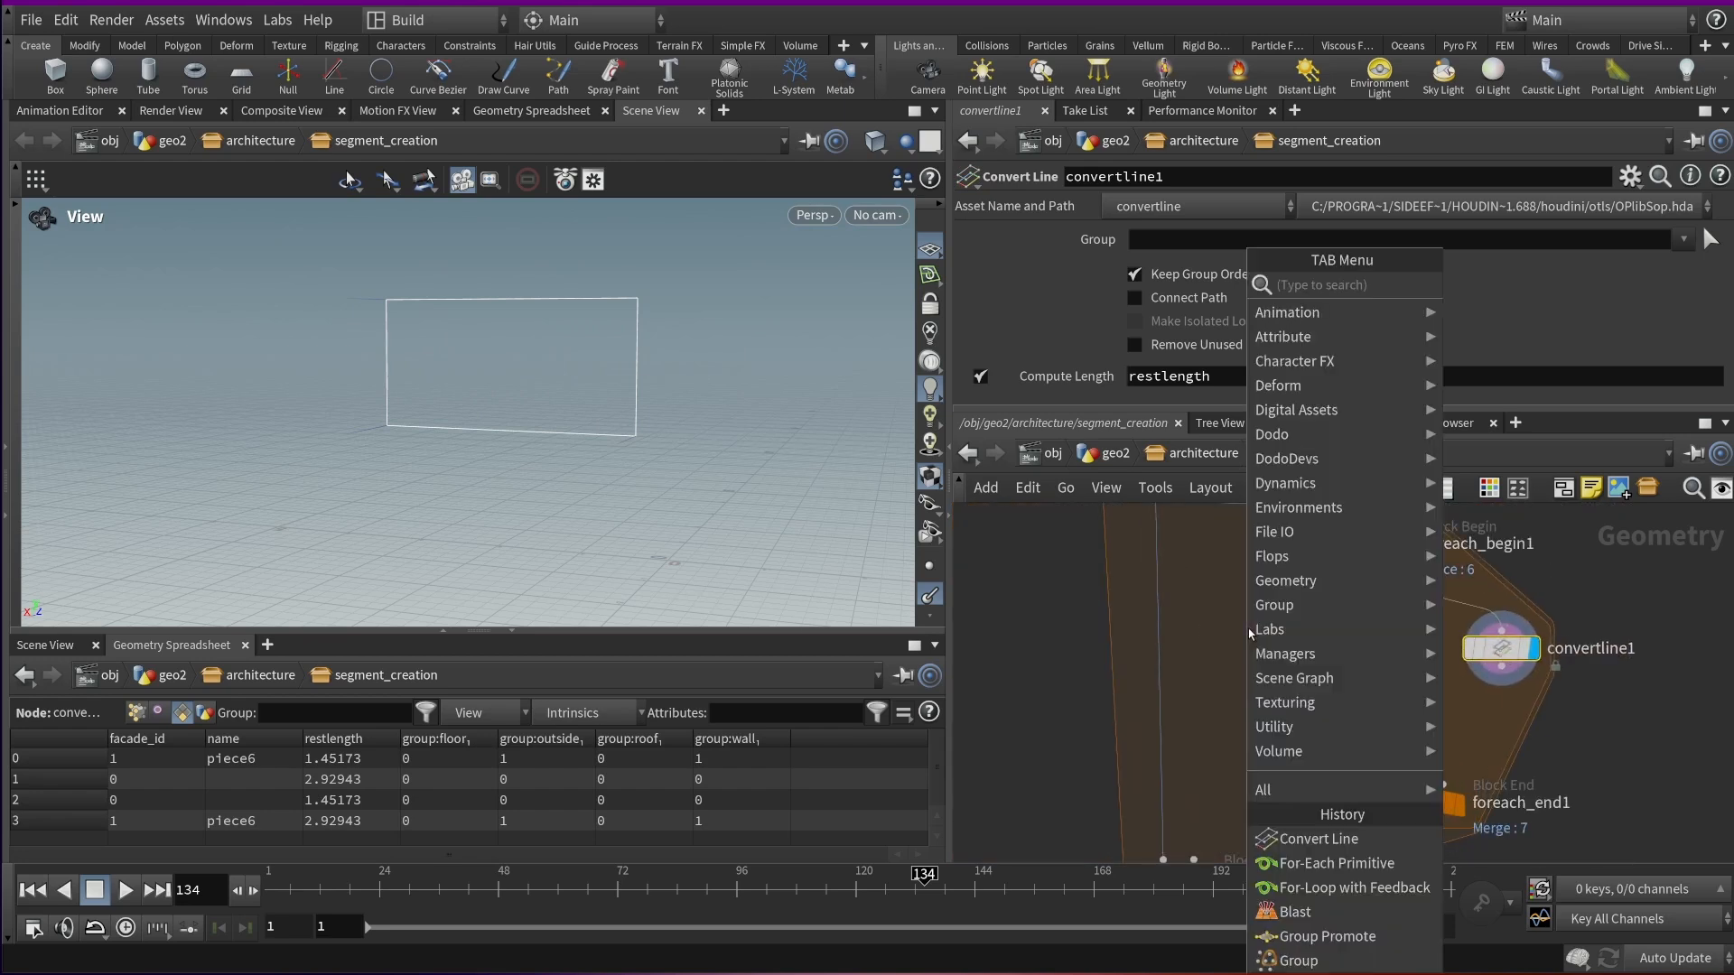
{"action": "type", "text": "poi"}
{"action": "key", "text": "BackSpace"}
{"action": "key", "text": "BackSpace"}
{"action": "key", "text": "BackSpace"}
{"action": "type", "text": "primw"}
{"action": "key", "text": "Return"}
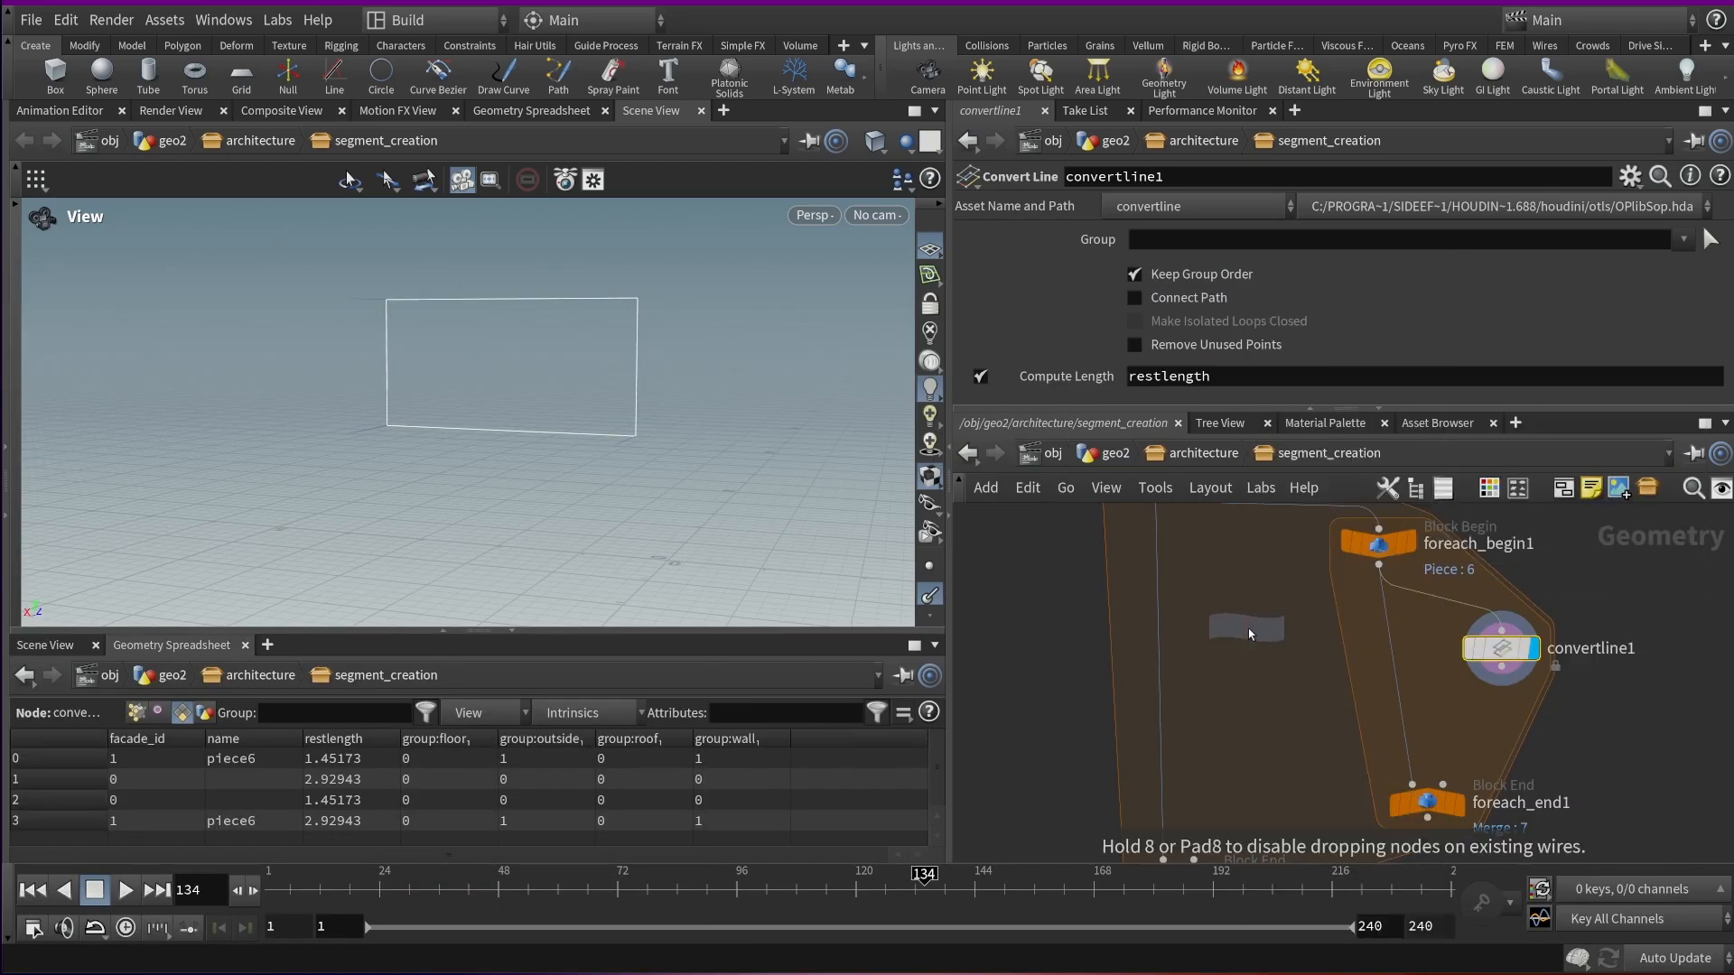
{"action": "key", "text": "Escape"}
Add a Normal node beside convertline1 and wire its input to foreach_begin1
{"action": "key", "text": "Tab"}
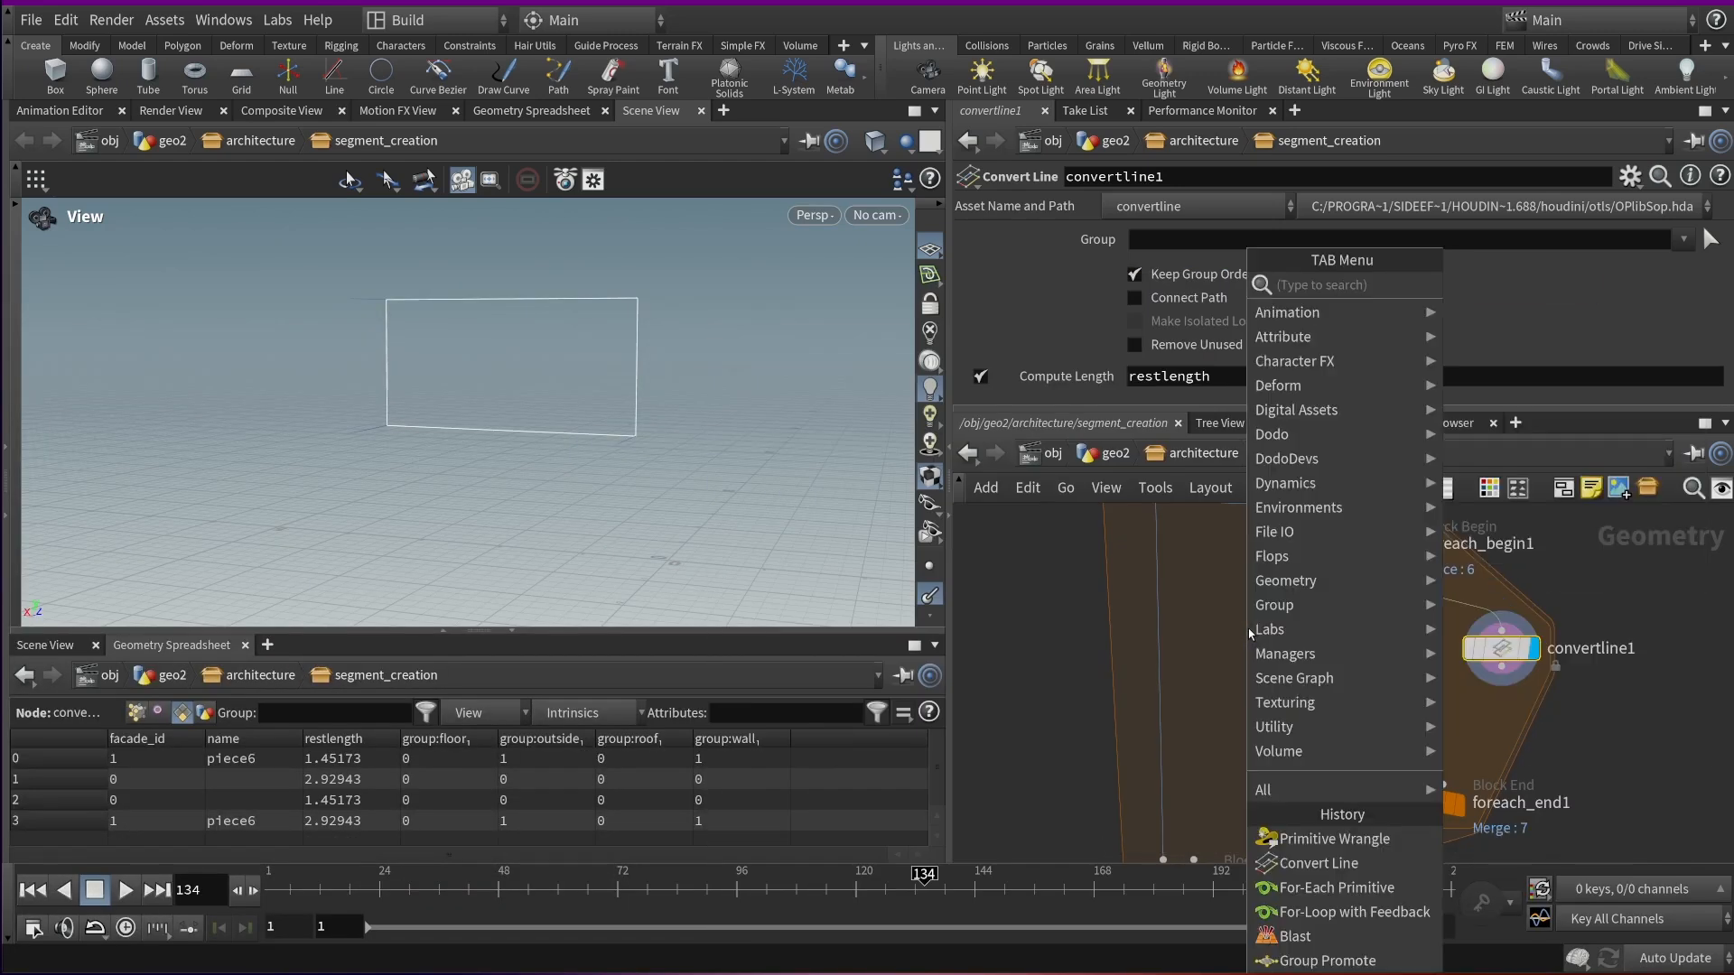
{"action": "mouse_move", "coordinate": [1250, 630]}
{"action": "key", "text": "Return"}
{"action": "left_click", "coordinate": [1251, 632]}
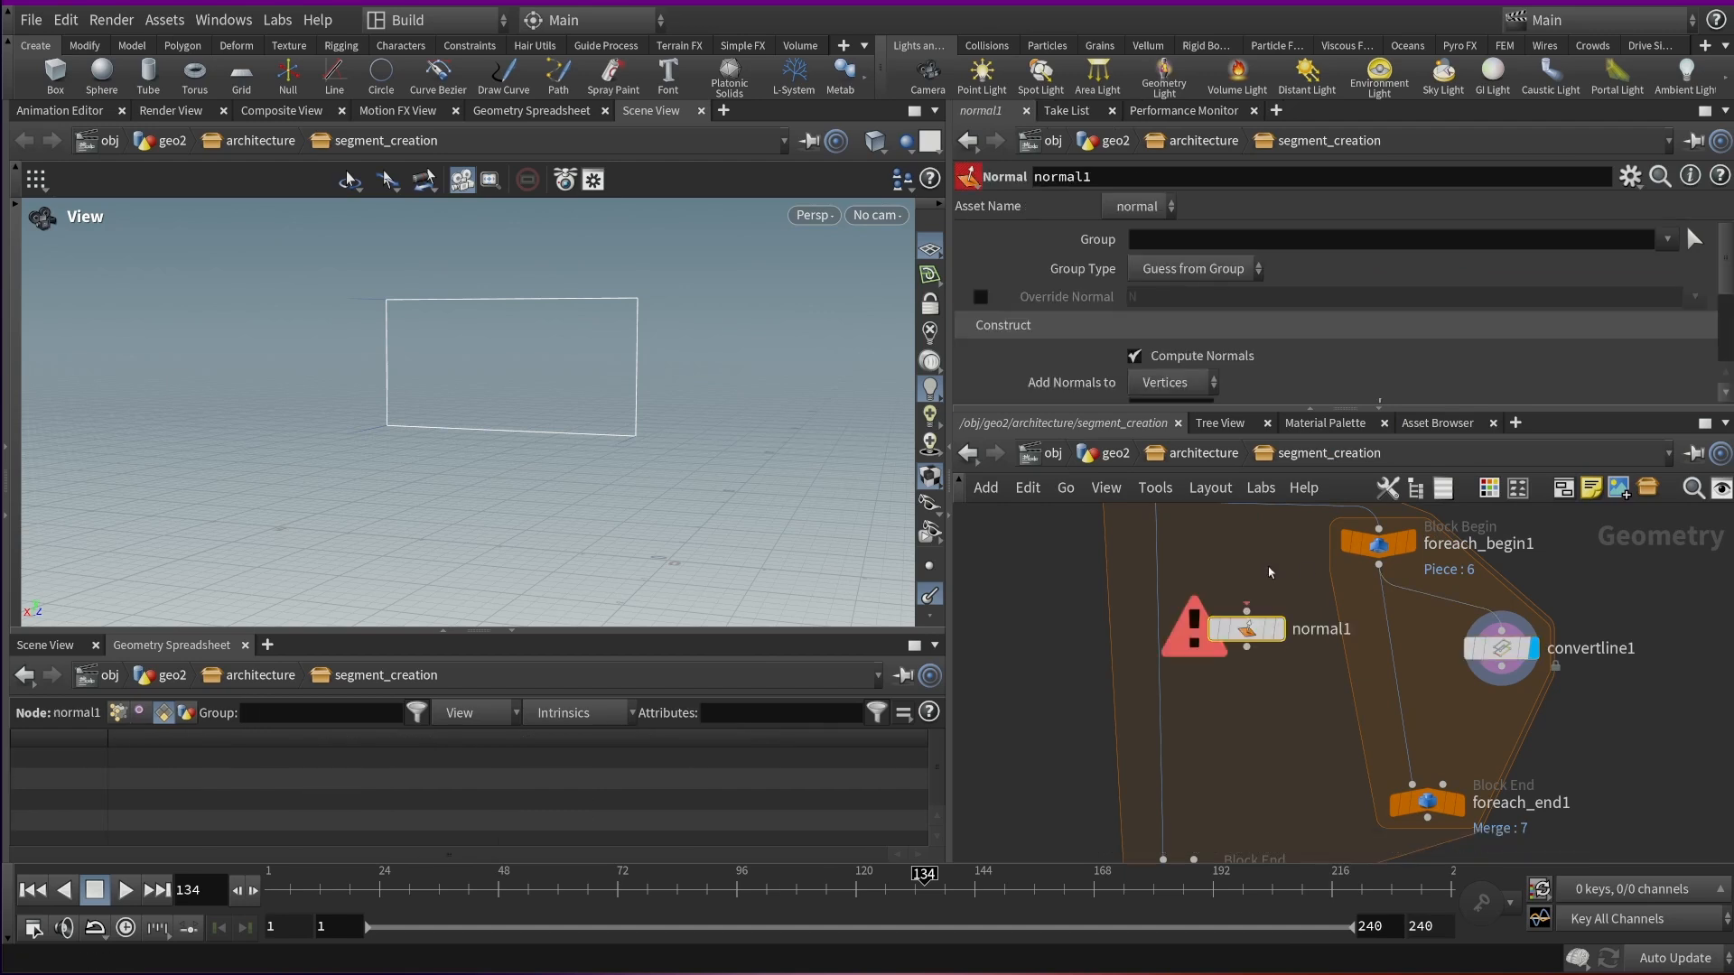
{"action": "left_click_drag", "start_coordinate": [1247, 609], "coordinate": [1378, 565]}
Set normal1 to add primitive normals weighted By Face Area, keep original normals where the computed normal is zero, and display the node
{"action": "scroll", "coordinate": [1348, 301], "scroll_direction": "down", "scroll_amount": 5}
{"action": "left_click", "coordinate": [1194, 239]}
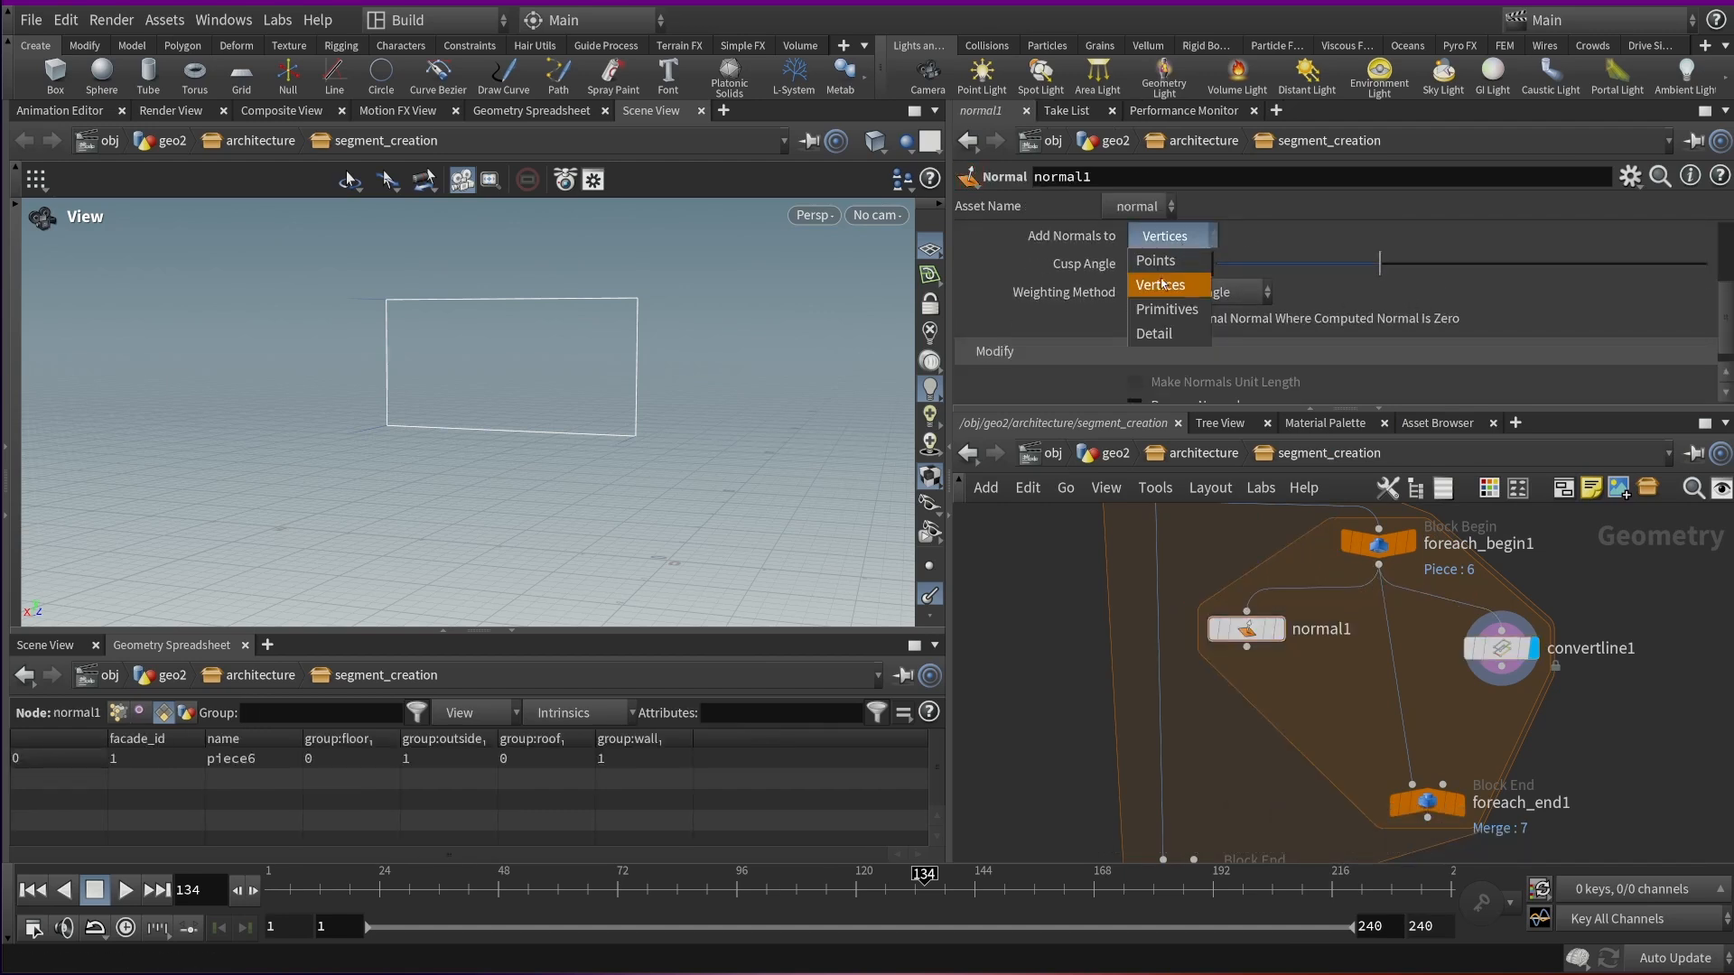
{"action": "left_click", "coordinate": [1176, 308]}
{"action": "left_click", "coordinate": [1208, 303]}
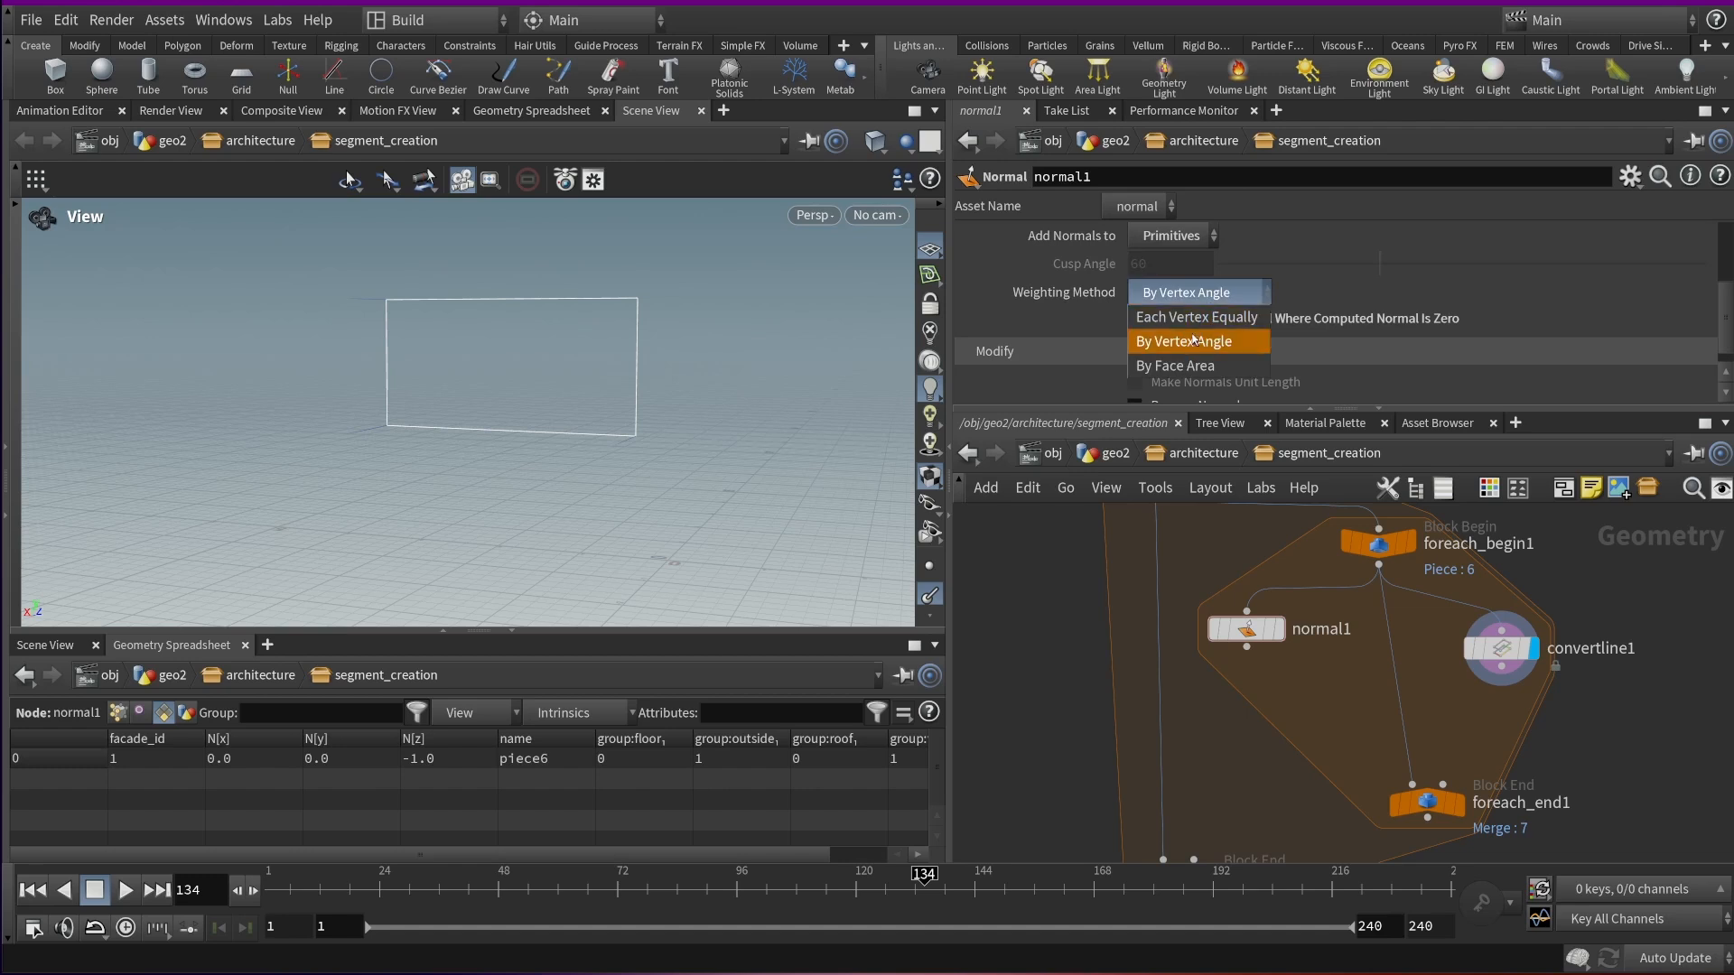
{"action": "left_click", "coordinate": [1189, 368]}
{"action": "left_click", "coordinate": [1139, 319]}
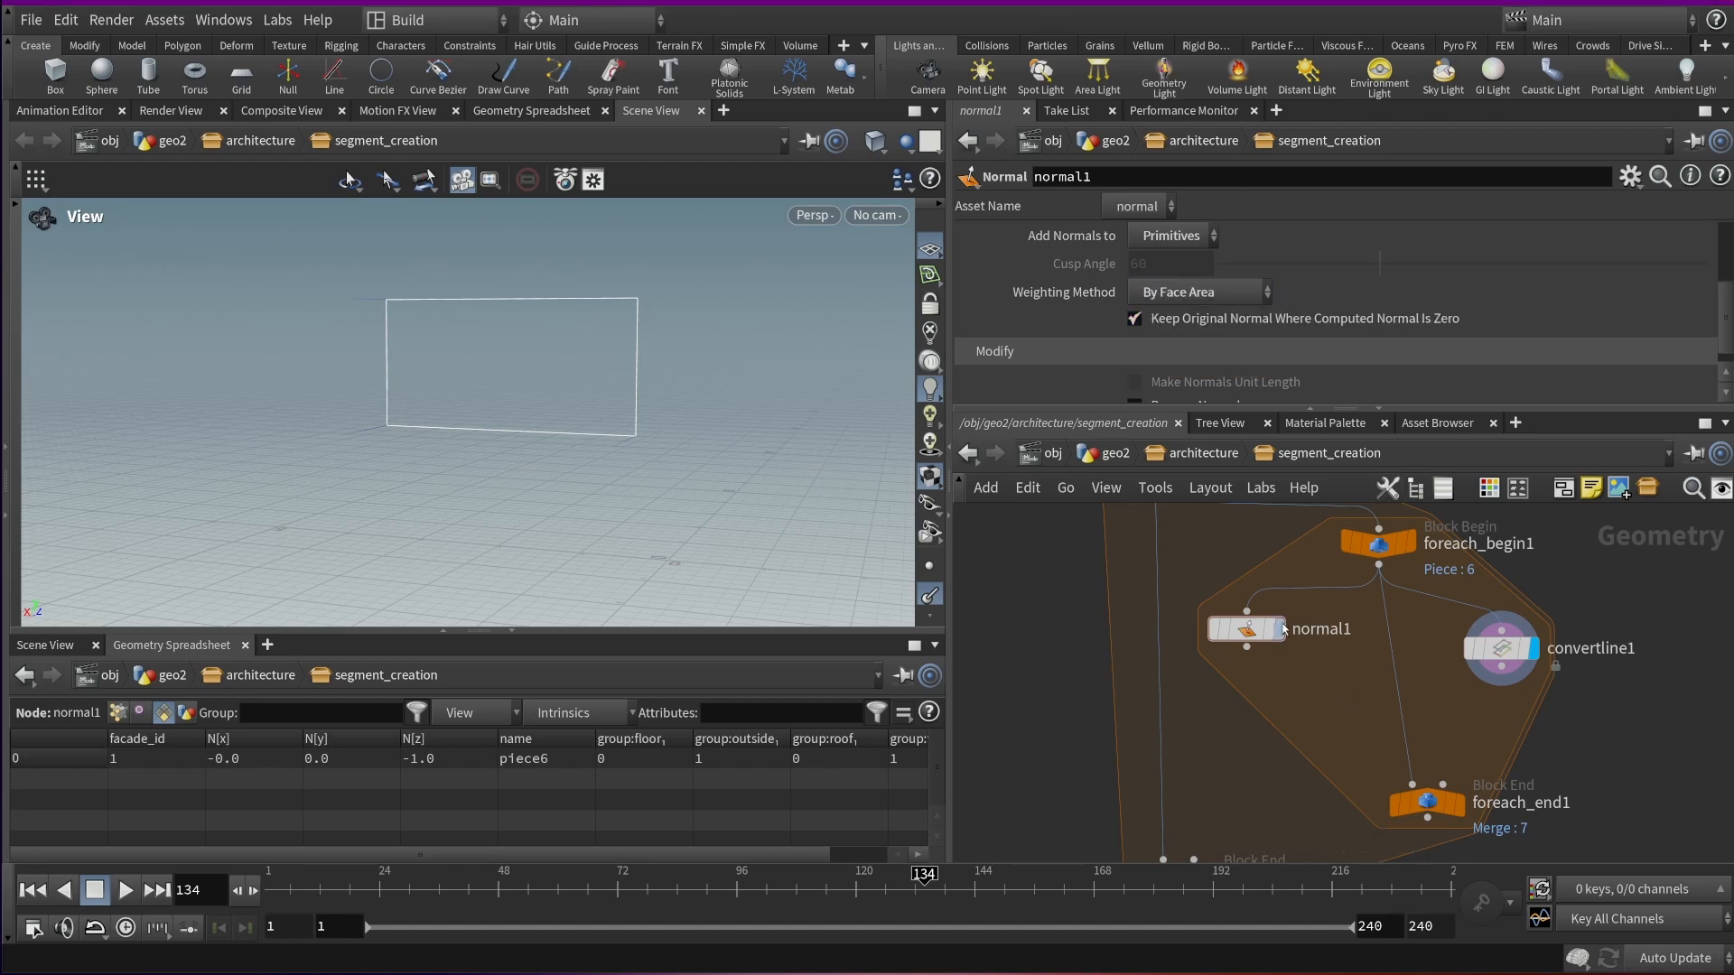
{"action": "left_click", "coordinate": [1279, 630]}
{"action": "left_click_drag", "start_coordinate": [450, 359], "coordinate": [417, 376]}
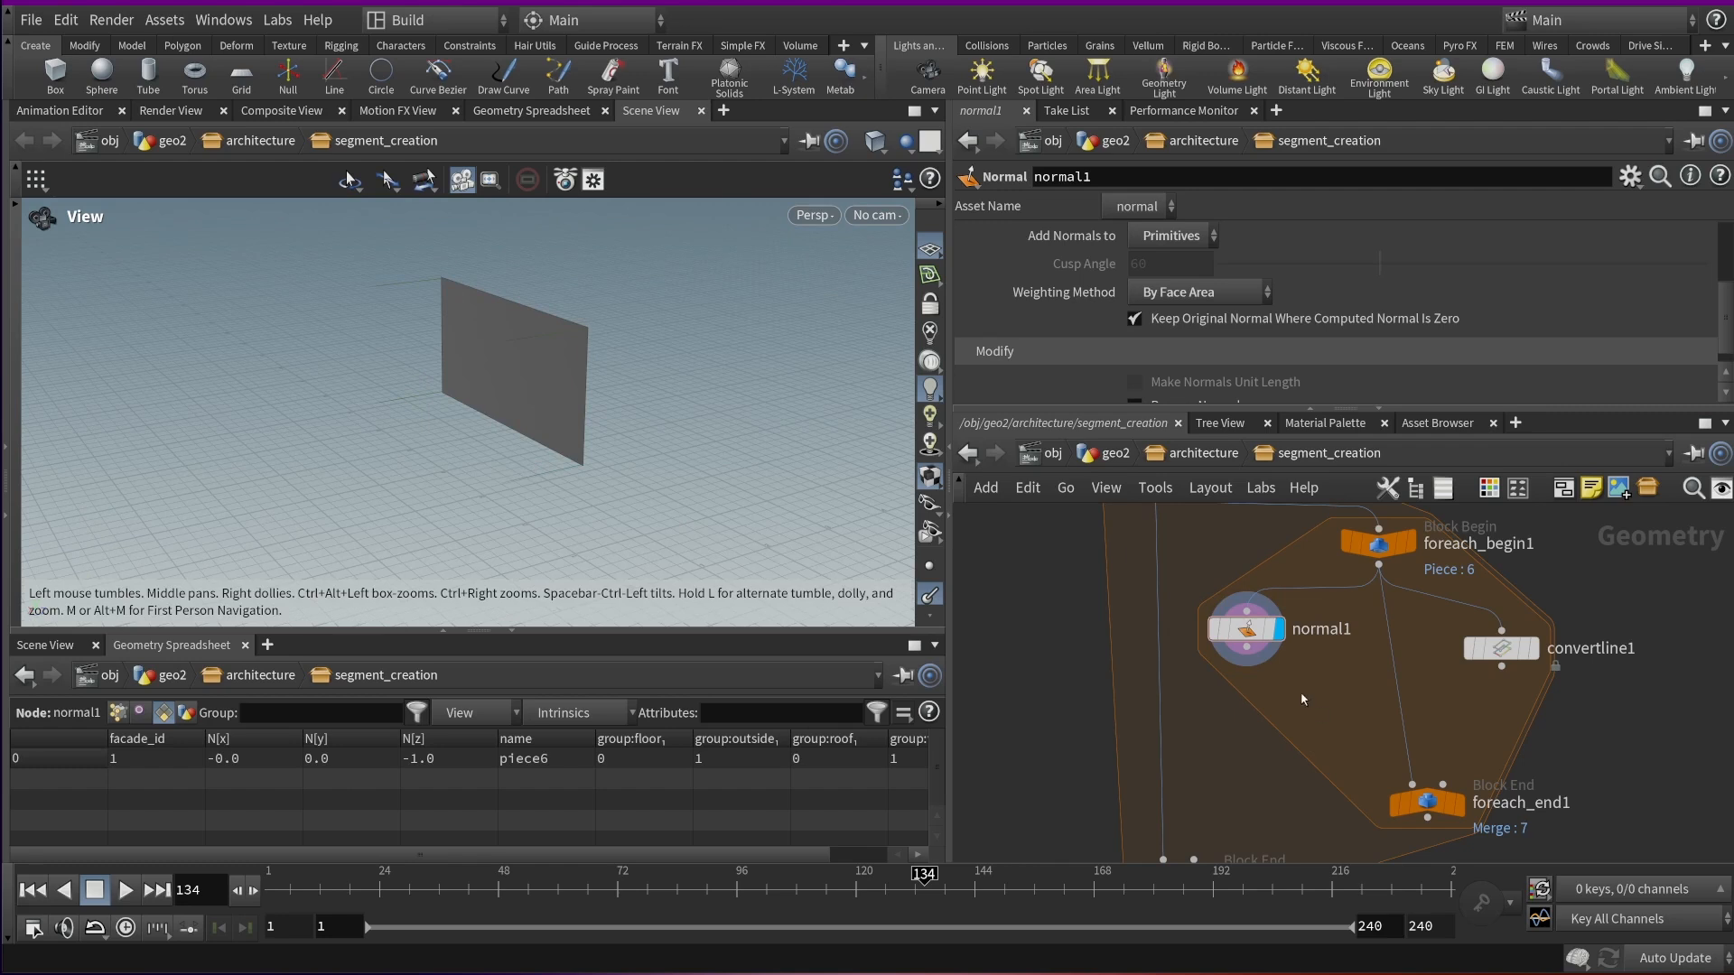
Add a Null node below normal1 and connect it to normal1's output
{"action": "key", "text": "Tab"}
{"action": "type", "text": "null"}
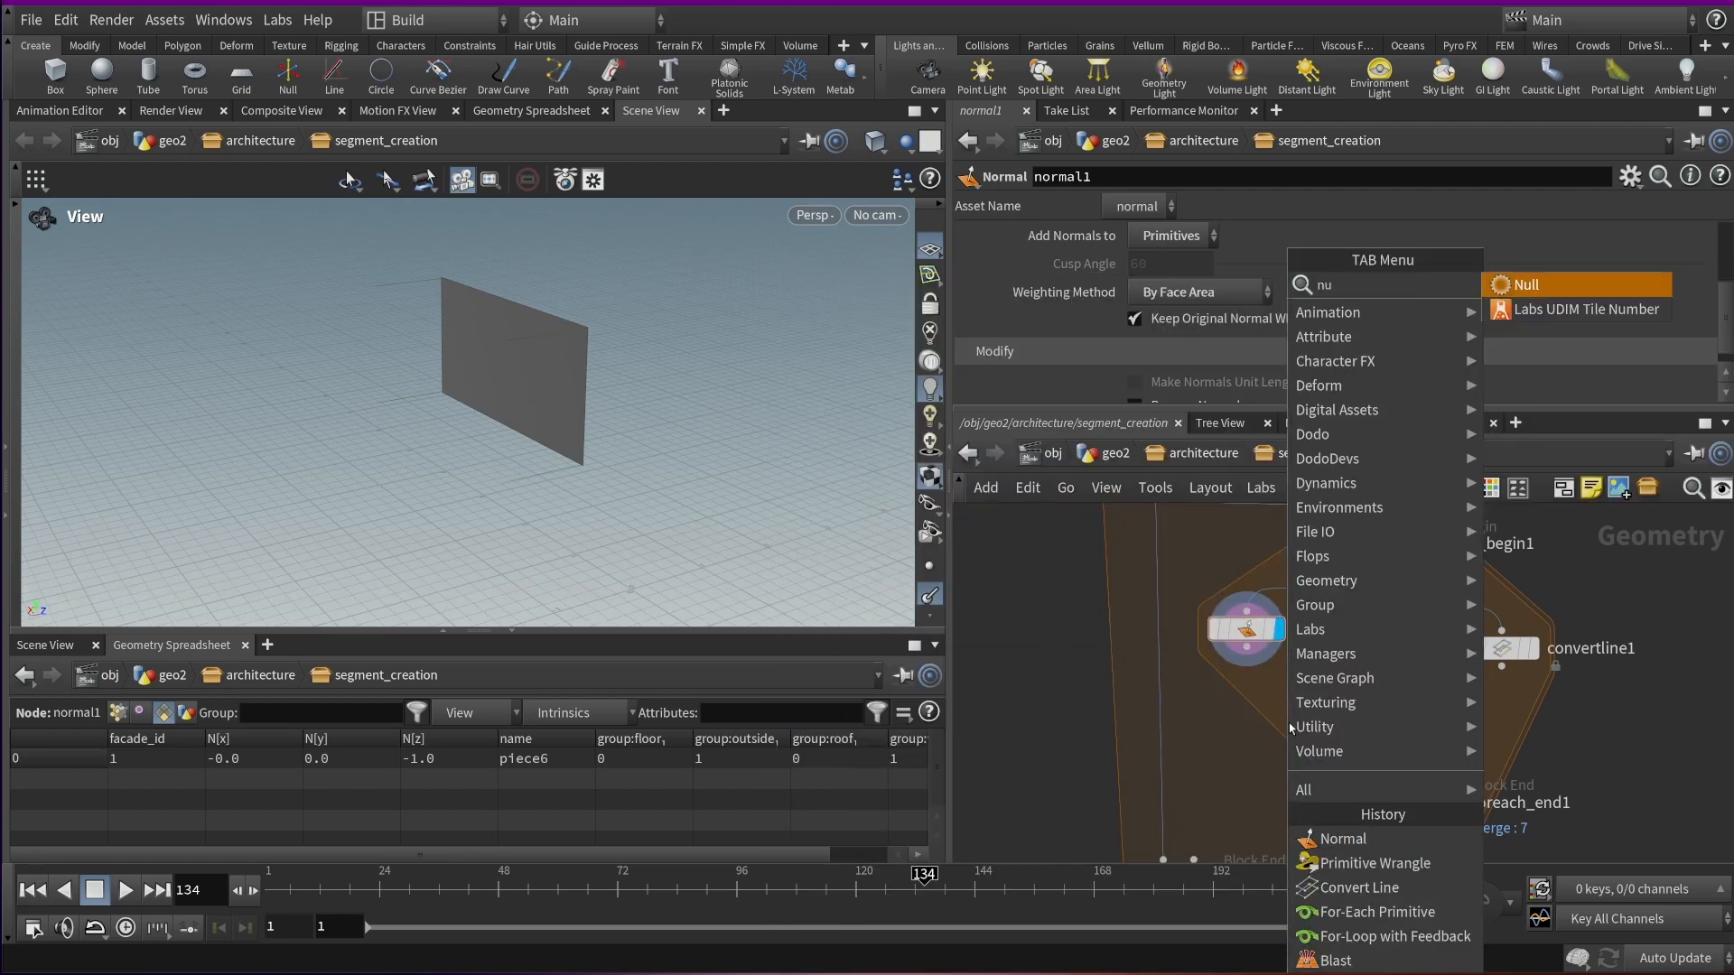
{"action": "key", "text": "Return"}
{"action": "left_click", "coordinate": [1290, 728]}
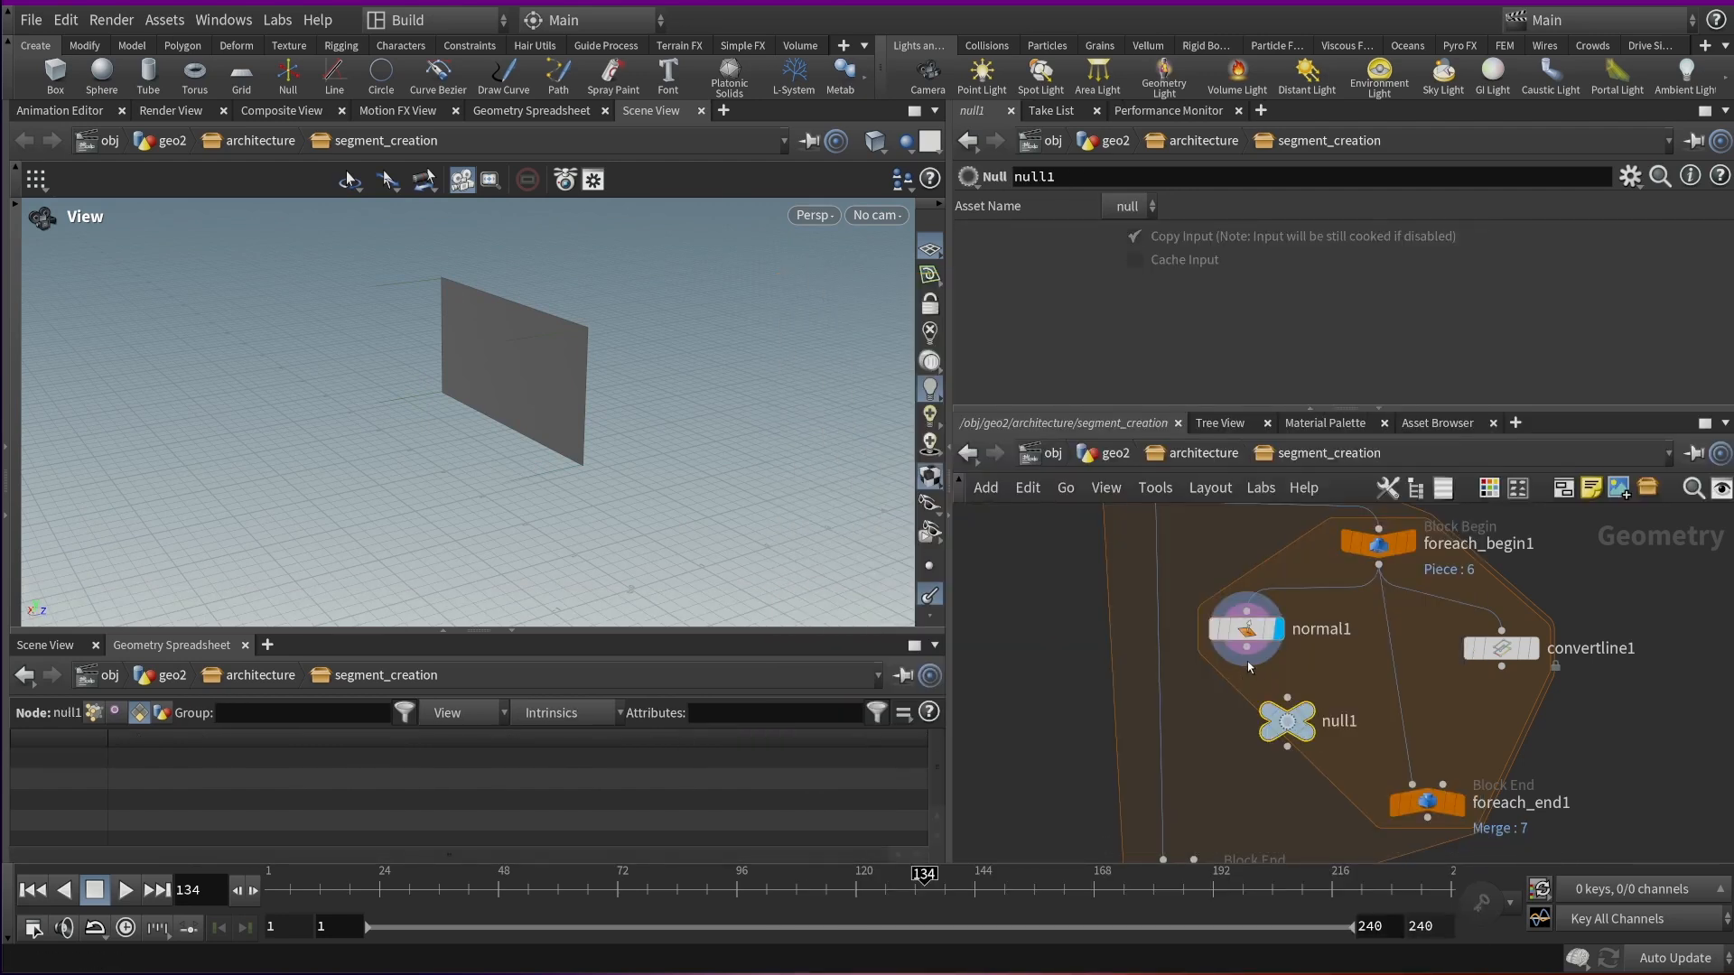
{"action": "left_click", "coordinate": [1288, 696]}
{"action": "left_click", "coordinate": [1257, 662]}
Move the Null node closer under normal1 and rename it OUT_forward
{"action": "left_click_drag", "start_coordinate": [1286, 720], "coordinate": [1262, 712]}
{"action": "double_click", "coordinate": [1321, 711]}
{"action": "double_click", "coordinate": [1321, 712]}
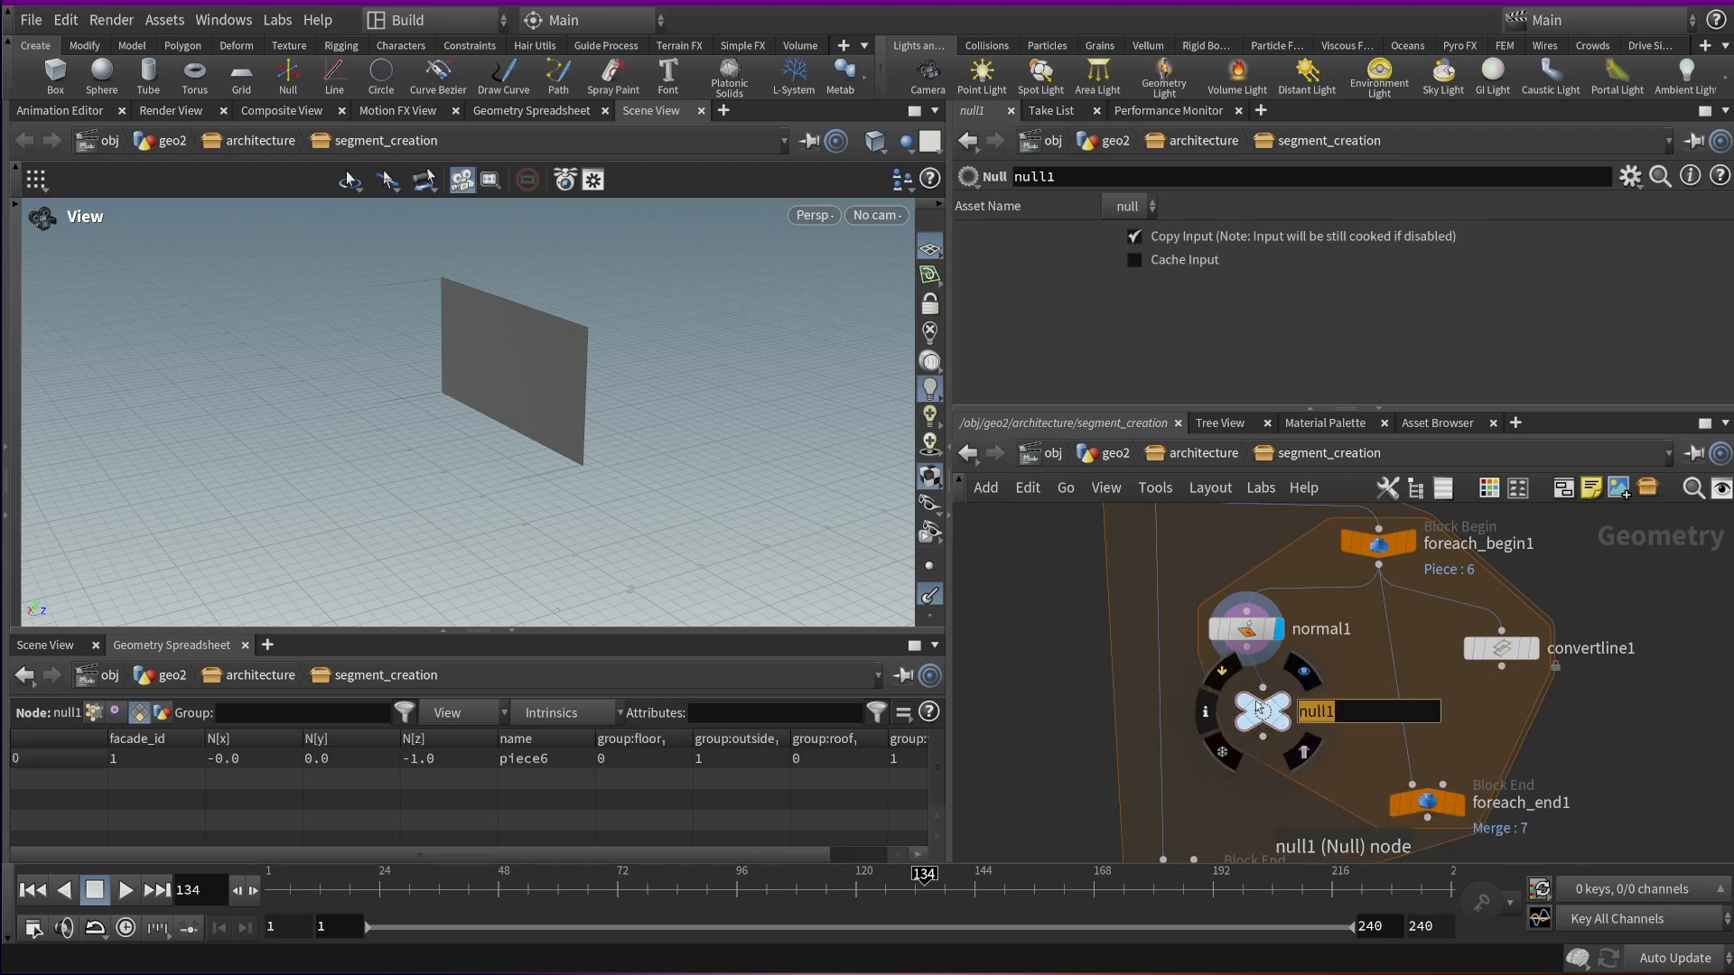
{"action": "type", "text": "OUT_forward"}
{"action": "key", "text": "Return"}
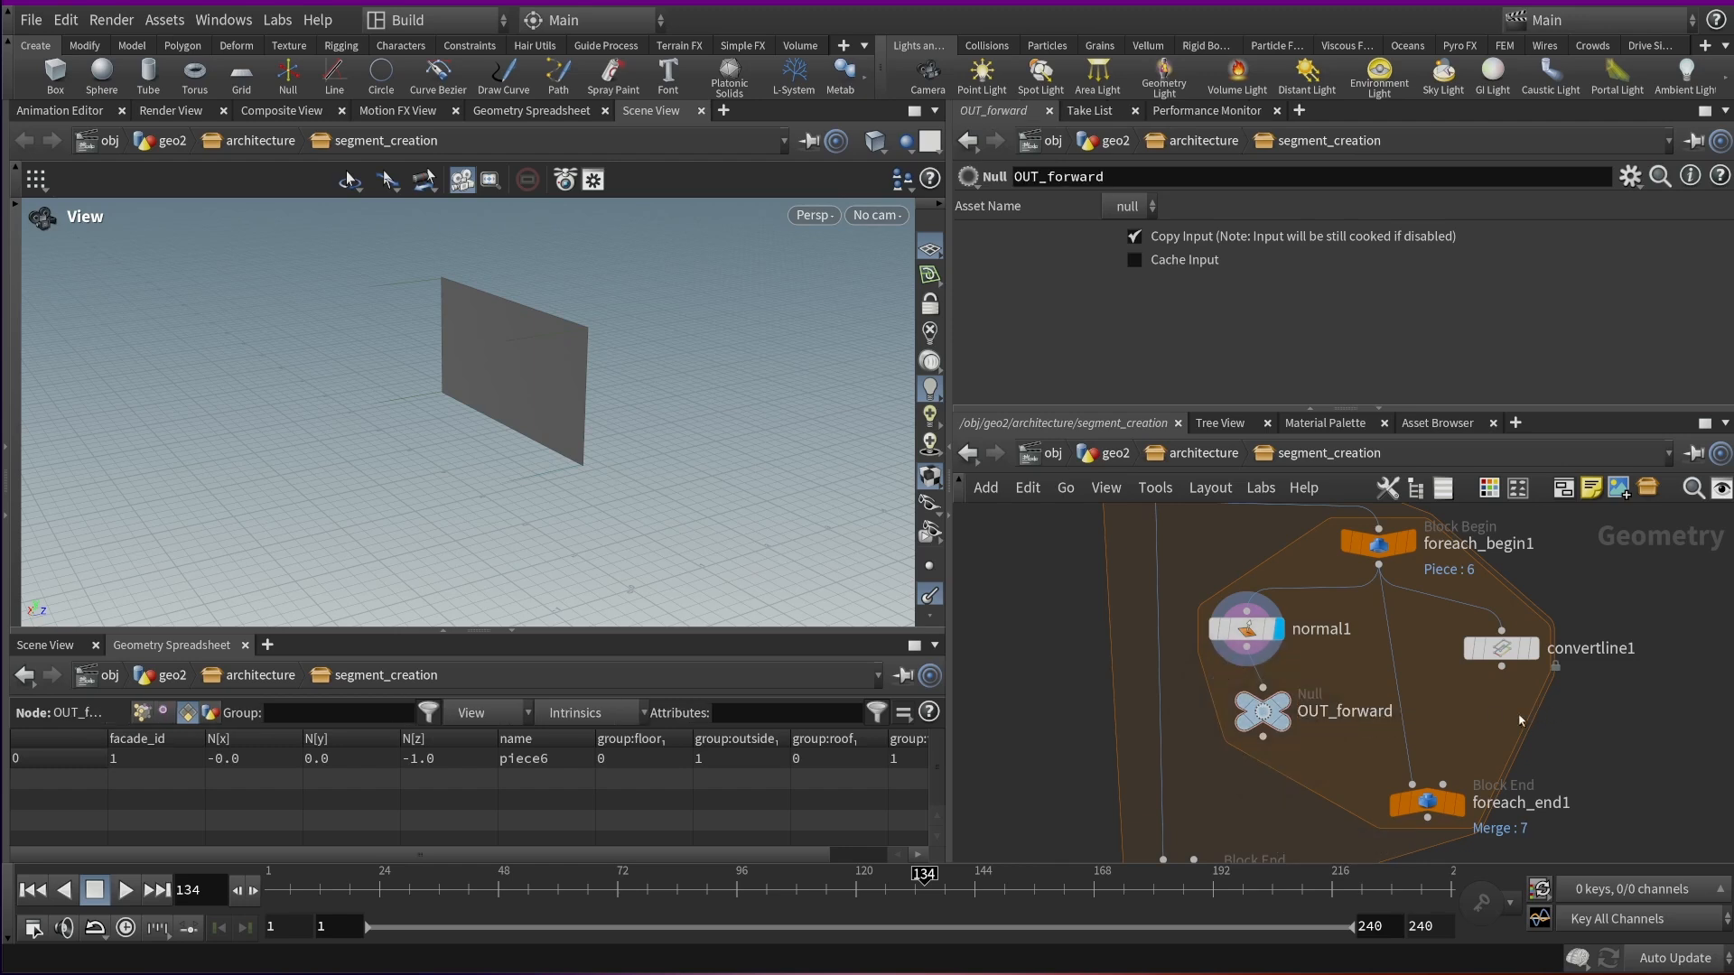
Display the convertline1 node and inspect the wall outline's numbered edges up close from the front
{"action": "middle_click_drag", "start_coordinate": [1537, 706], "coordinate": [1496, 673]}
{"action": "left_click", "coordinate": [1491, 618]}
{"action": "left_click_drag", "start_coordinate": [388, 336], "coordinate": [902, 406]}
{"action": "scroll", "coordinate": [945, 553], "scroll_direction": "down", "scroll_amount": 4}
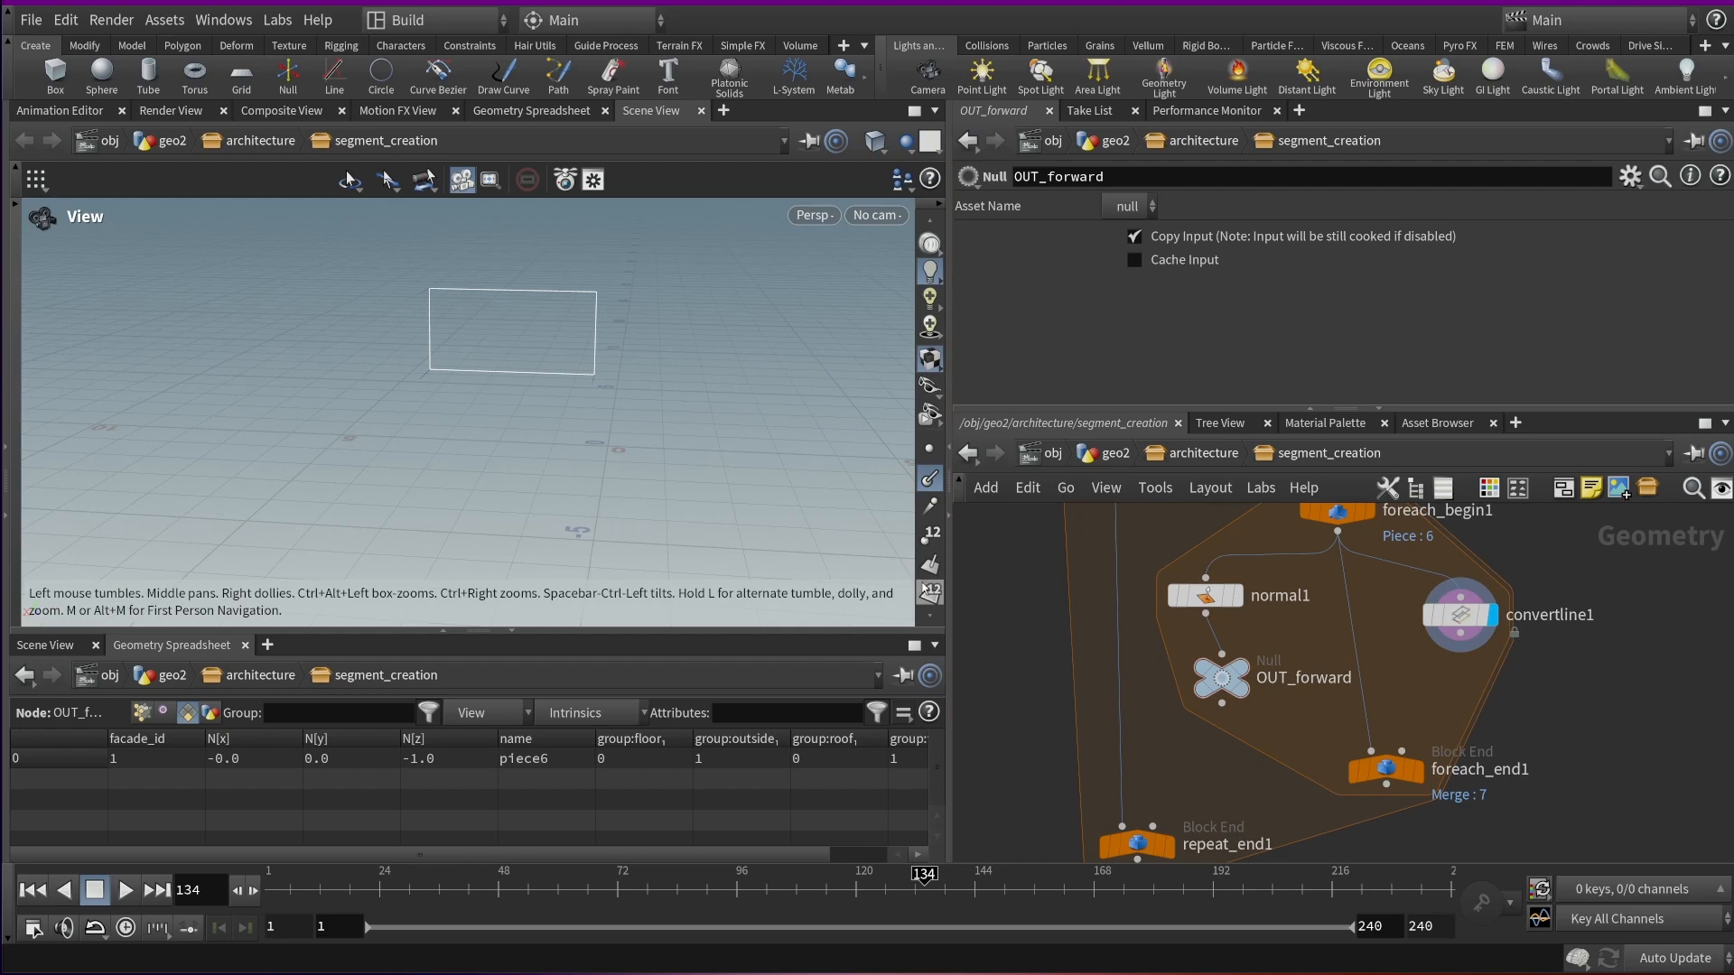
{"action": "left_click_drag", "start_coordinate": [550, 348], "coordinate": [568, 350]}
{"action": "right_click_drag", "start_coordinate": [568, 350], "coordinate": [884, 305]}
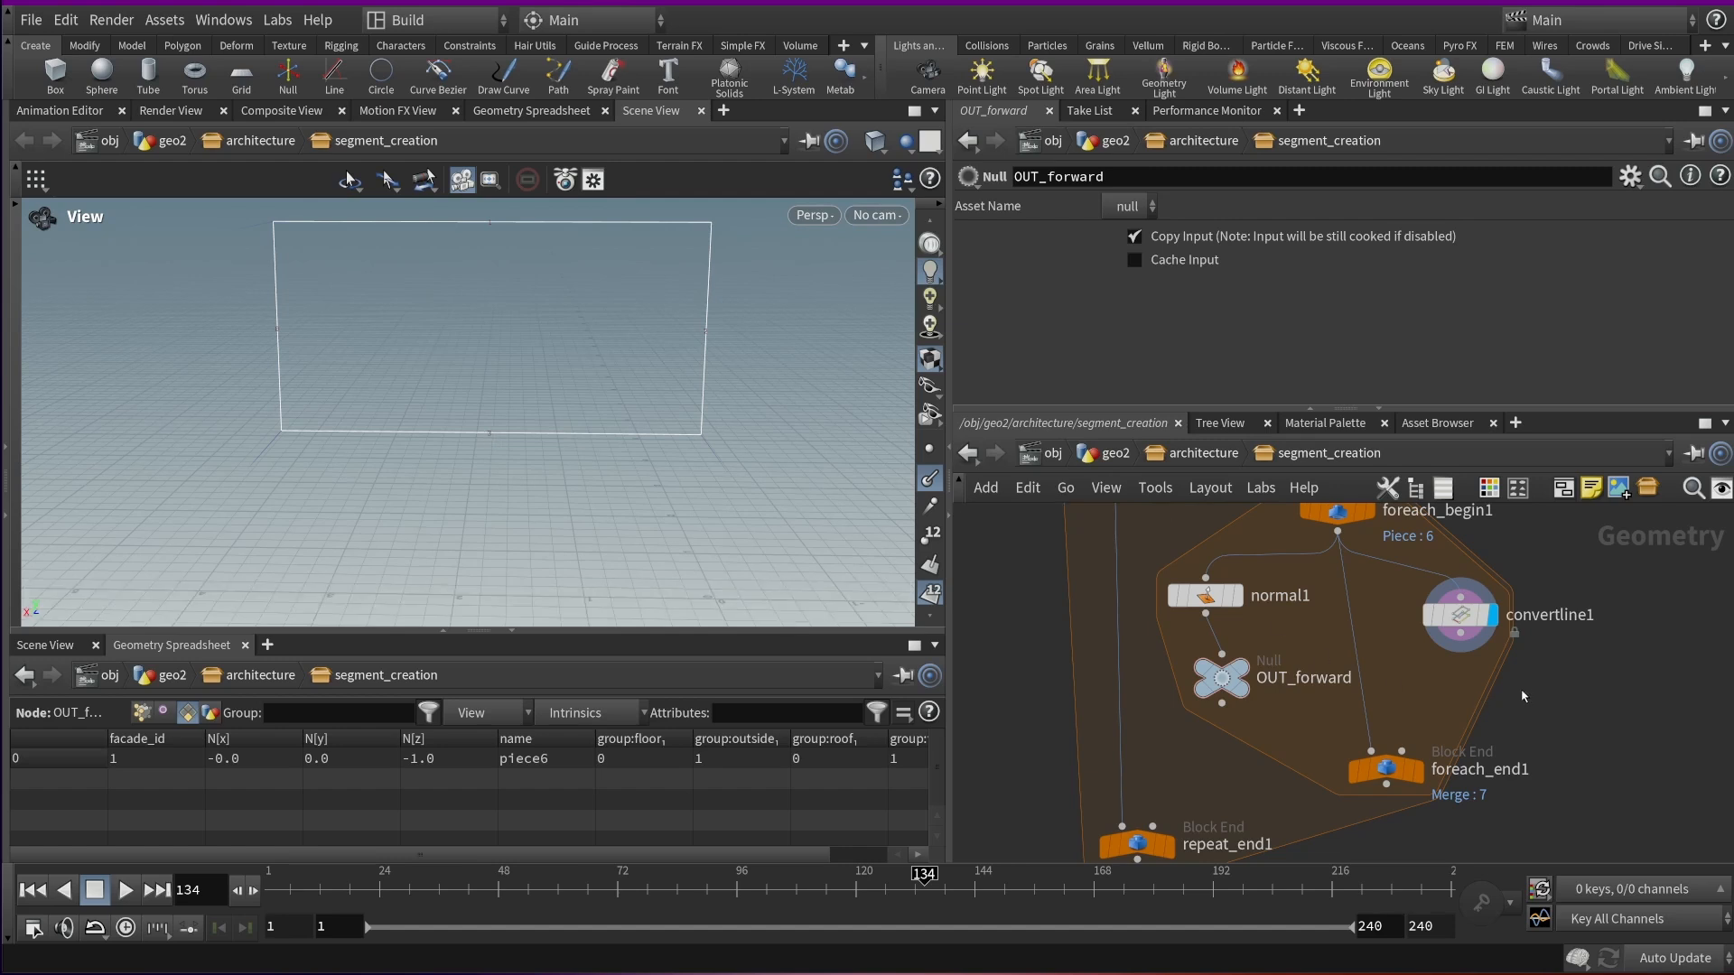
Add a Sort node below convertline1 and connect it to convertline1's output
{"action": "scroll", "coordinate": [1524, 686], "scroll_direction": "up", "scroll_amount": 1}
{"action": "key", "text": "Tab"}
{"action": "type", "text": "null"}
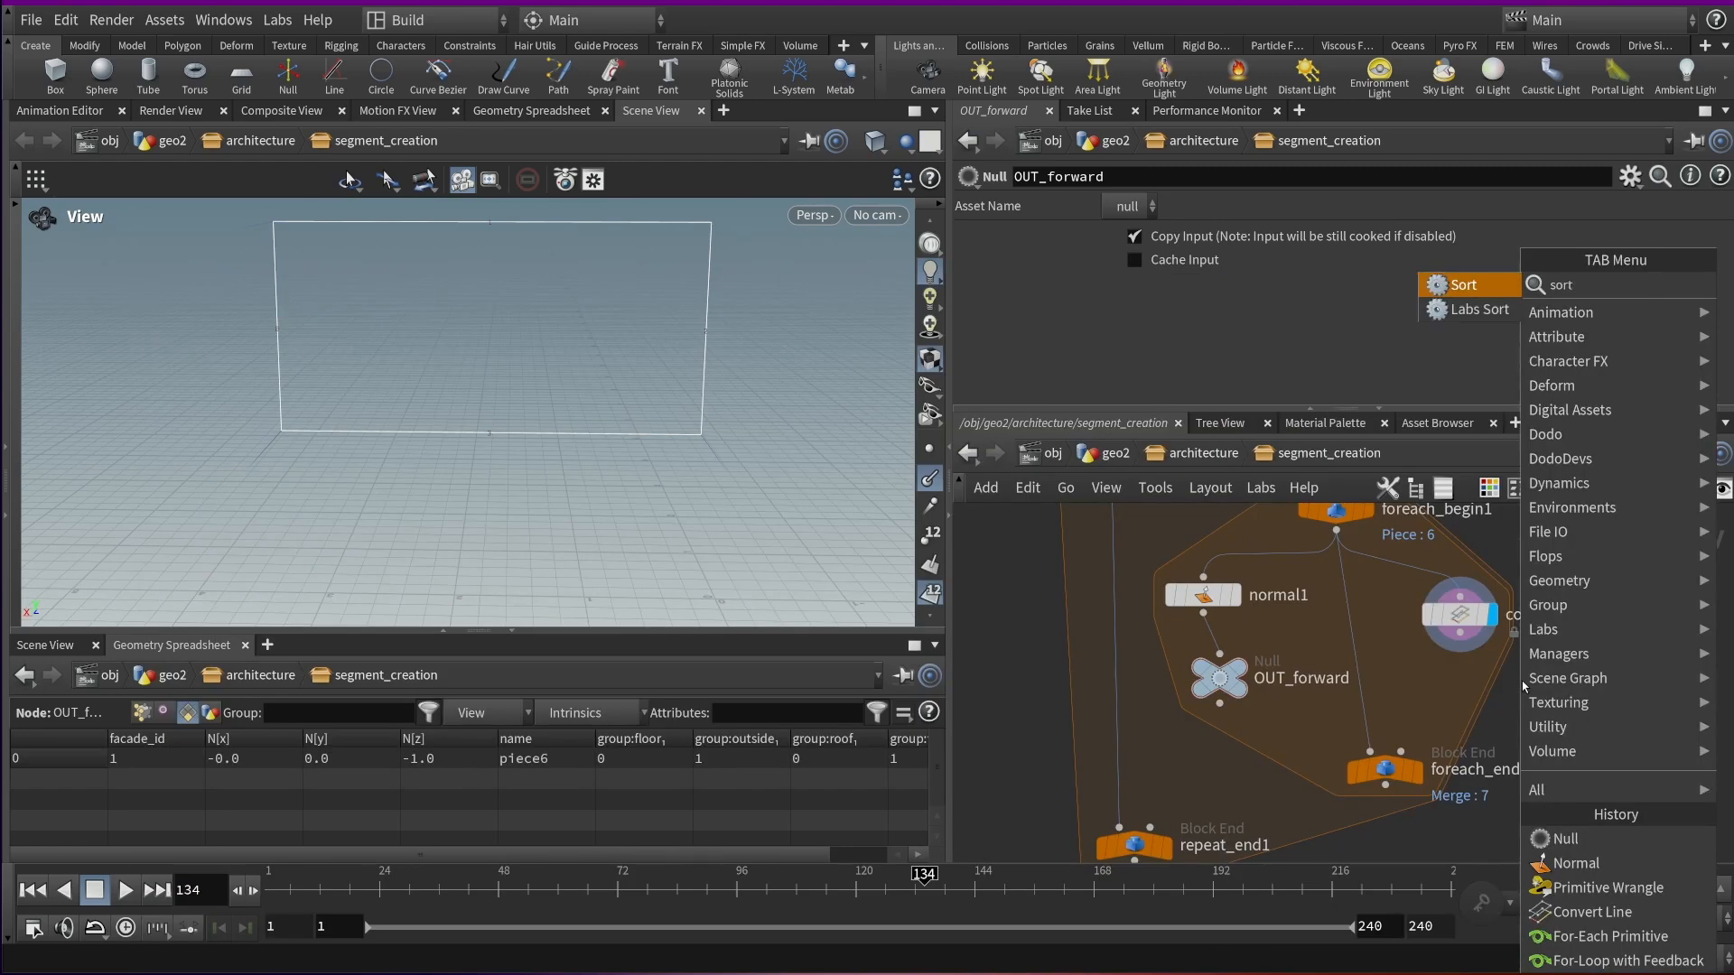
{"action": "key", "text": "Return"}
{"action": "left_click", "coordinate": [1445, 710]}
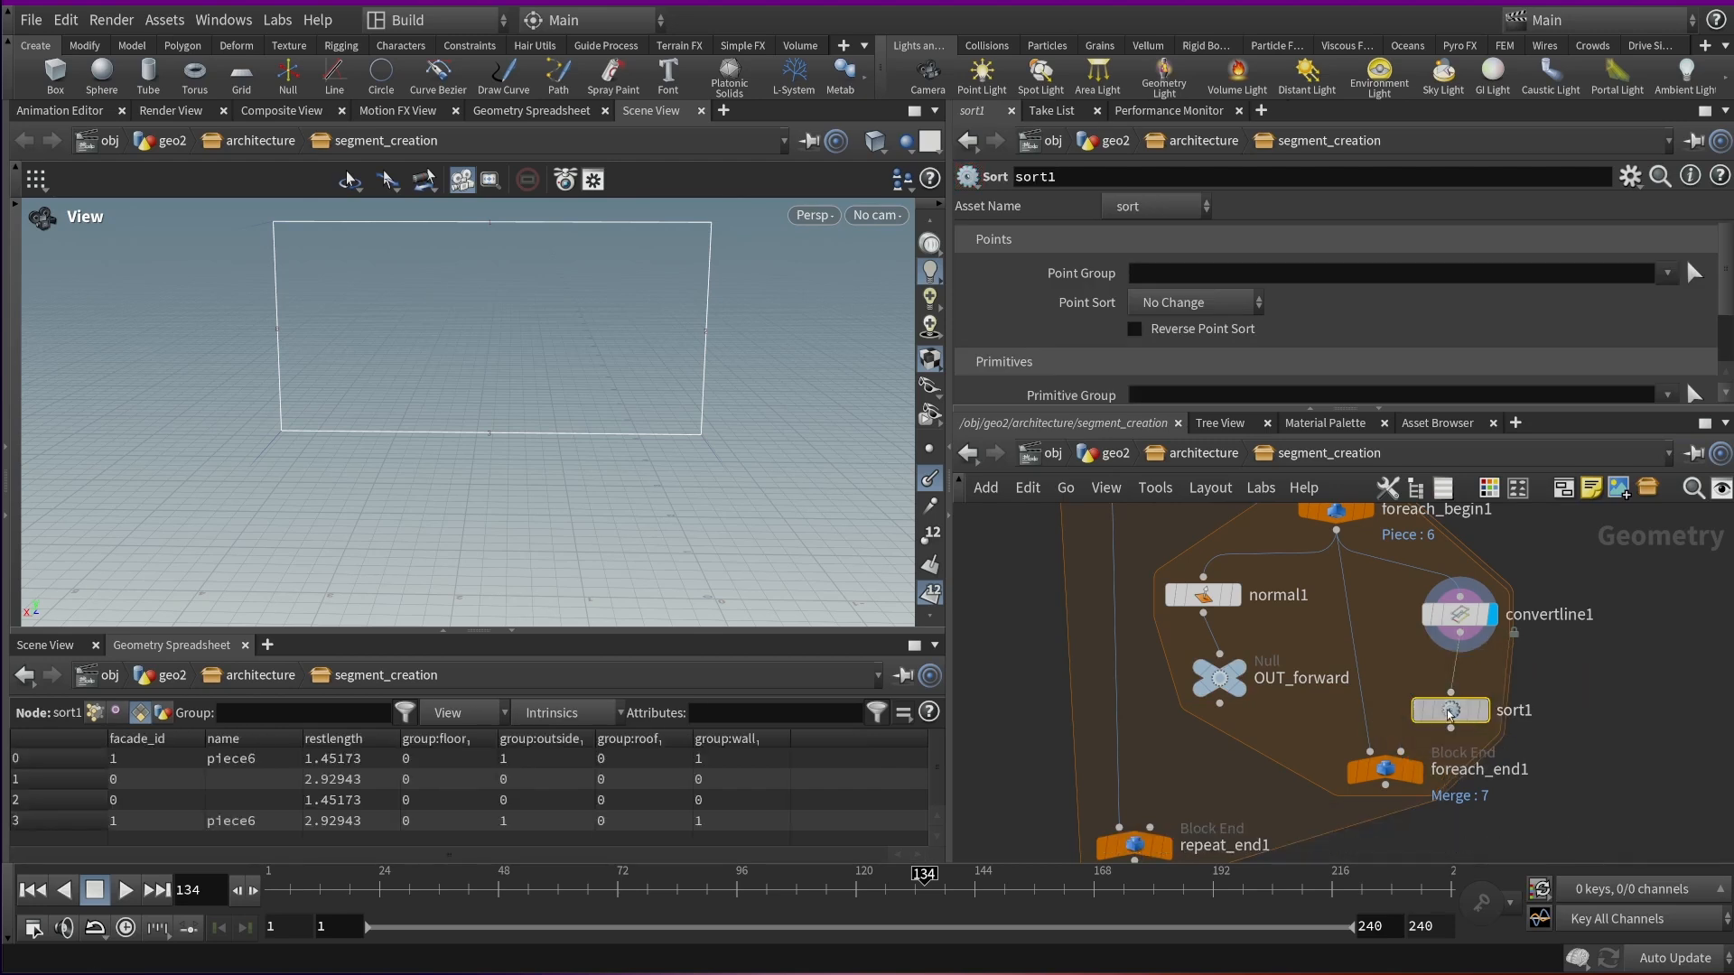
{"action": "key", "text": "h"}
{"action": "scroll", "coordinate": [1390, 645], "scroll_direction": "up", "scroll_amount": 3}
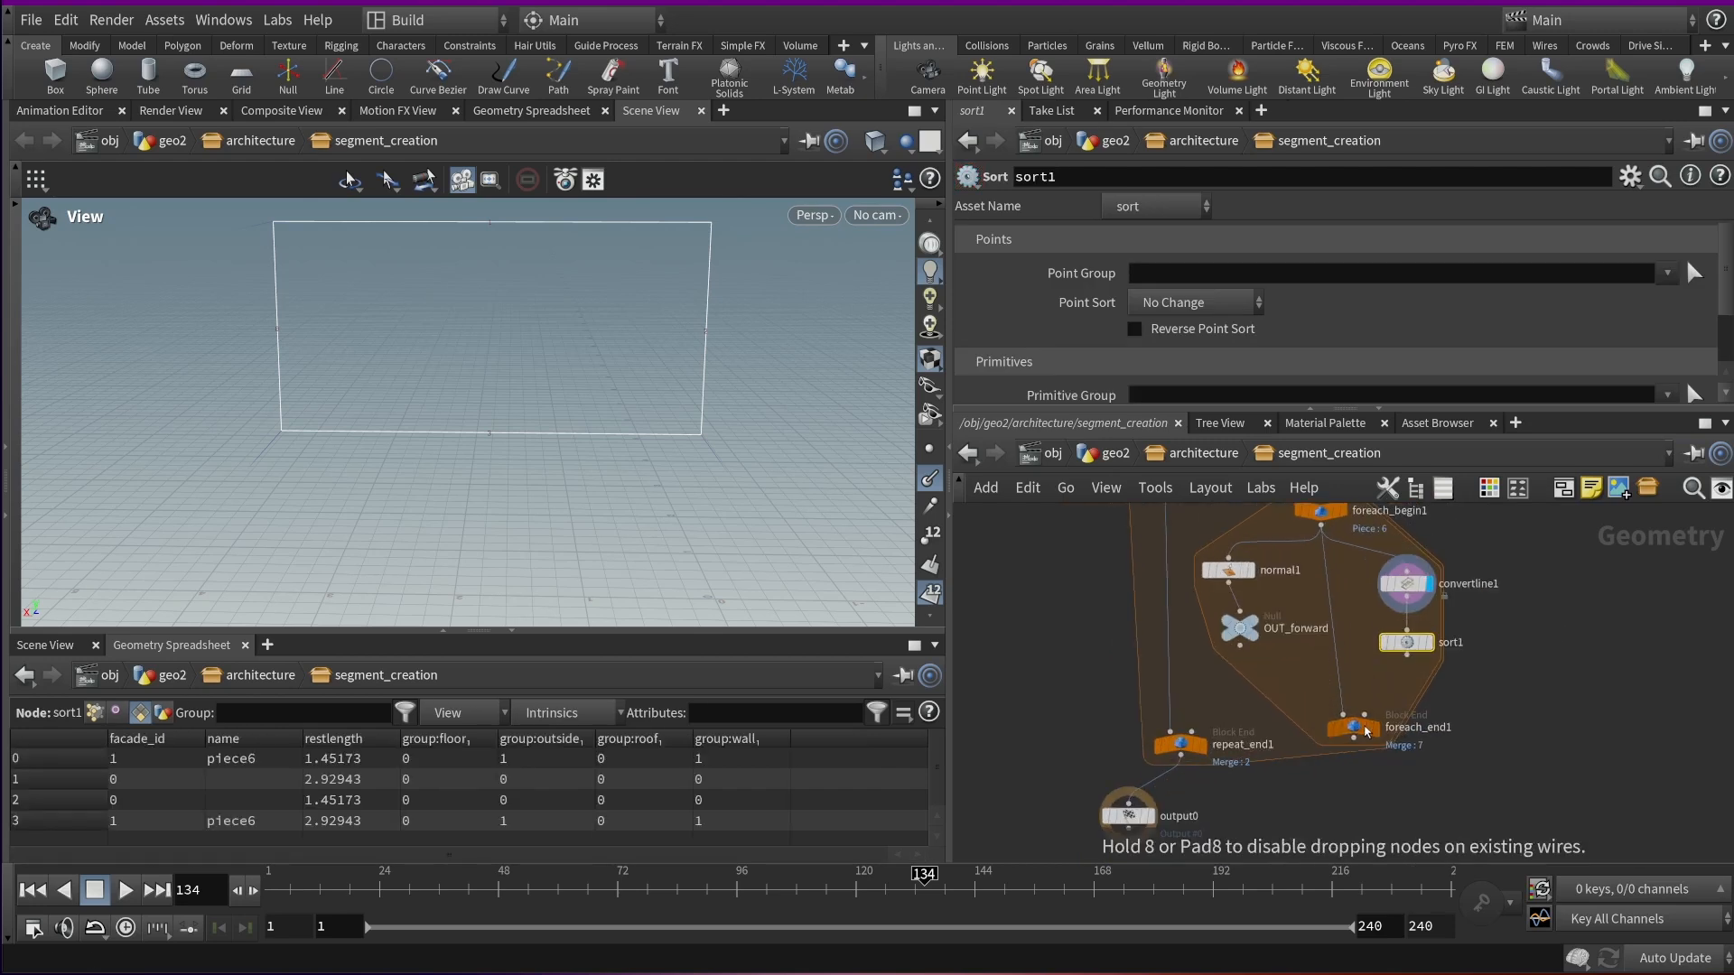
Close the Scene View pane whose camera has become tilted
{"action": "left_click_drag", "start_coordinate": [570, 436], "coordinate": [560, 399]}
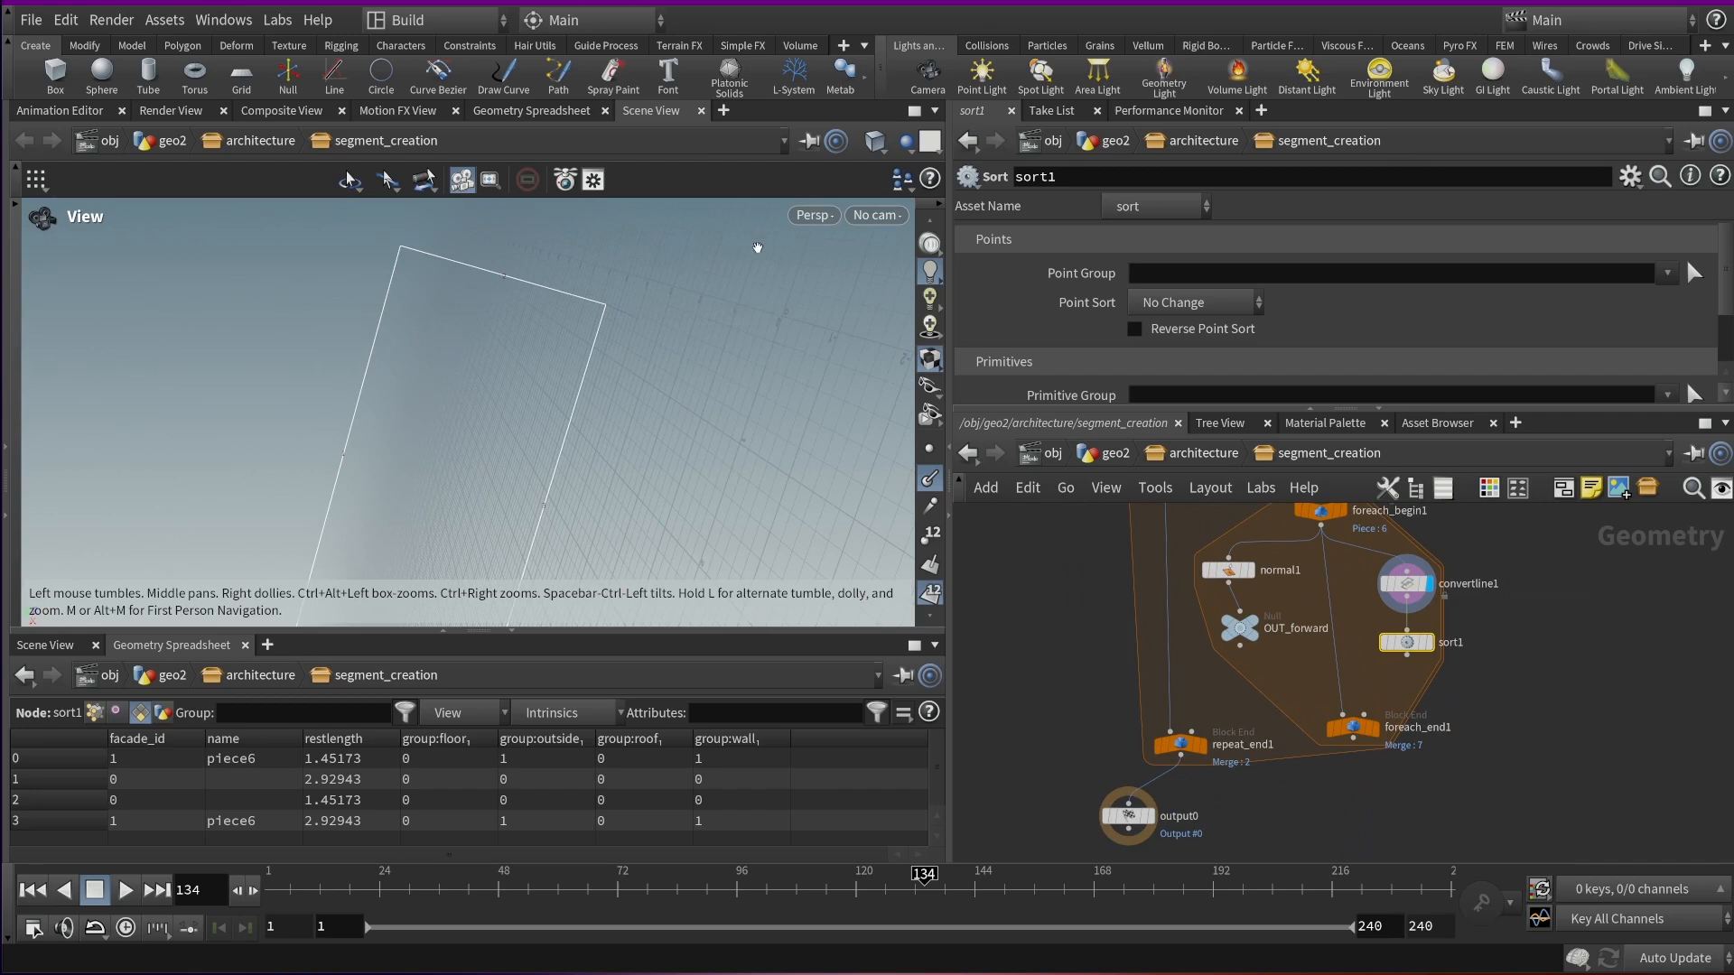
{"action": "left_click", "coordinate": [701, 110]}
{"action": "left_click", "coordinate": [626, 111]}
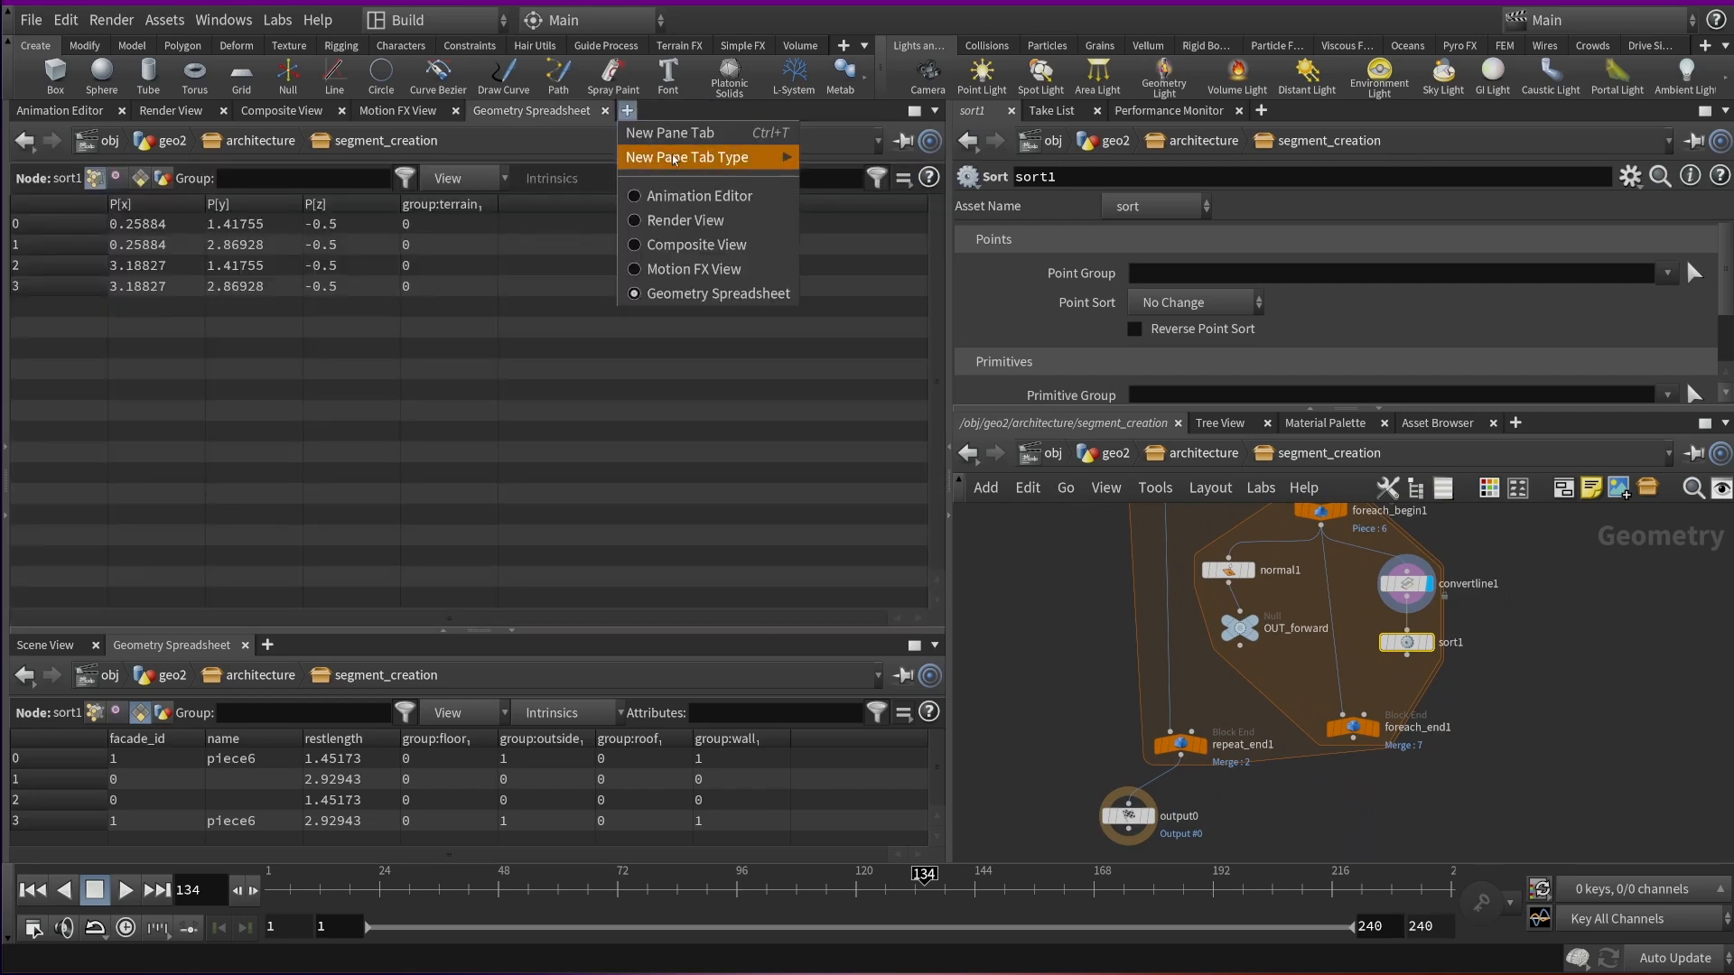
{"action": "mouse_move", "coordinate": [704, 157]}
{"action": "mouse_move", "coordinate": [899, 453]}
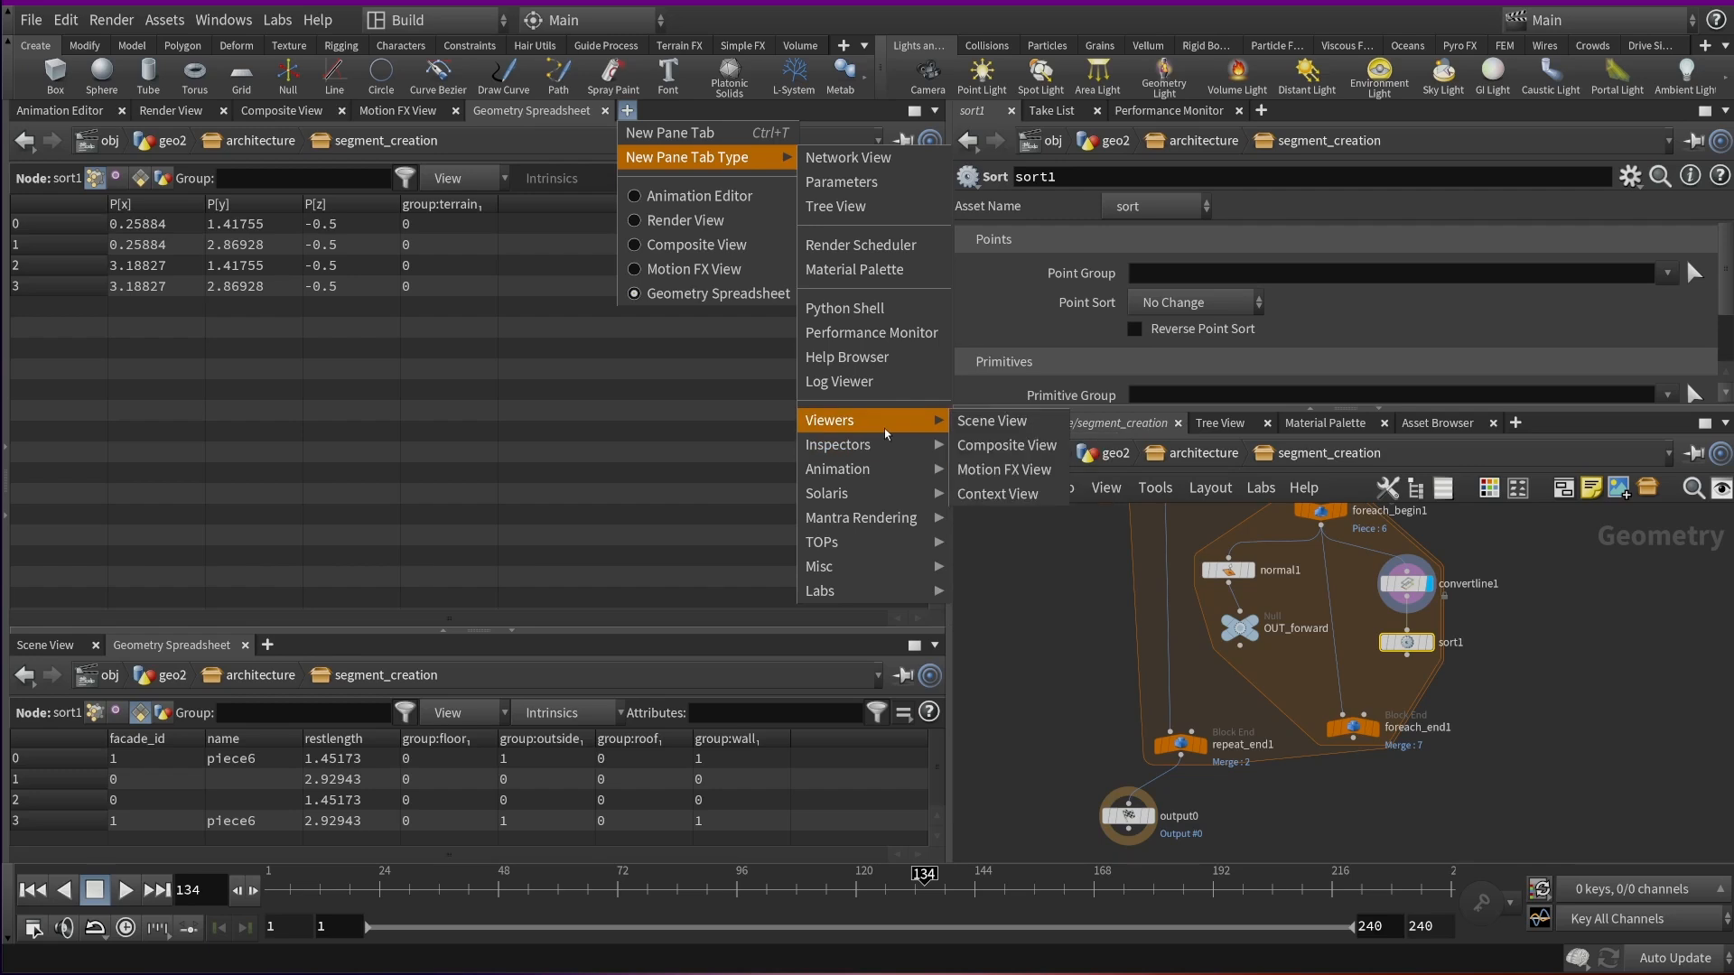
{"action": "left_click", "coordinate": [849, 157]}
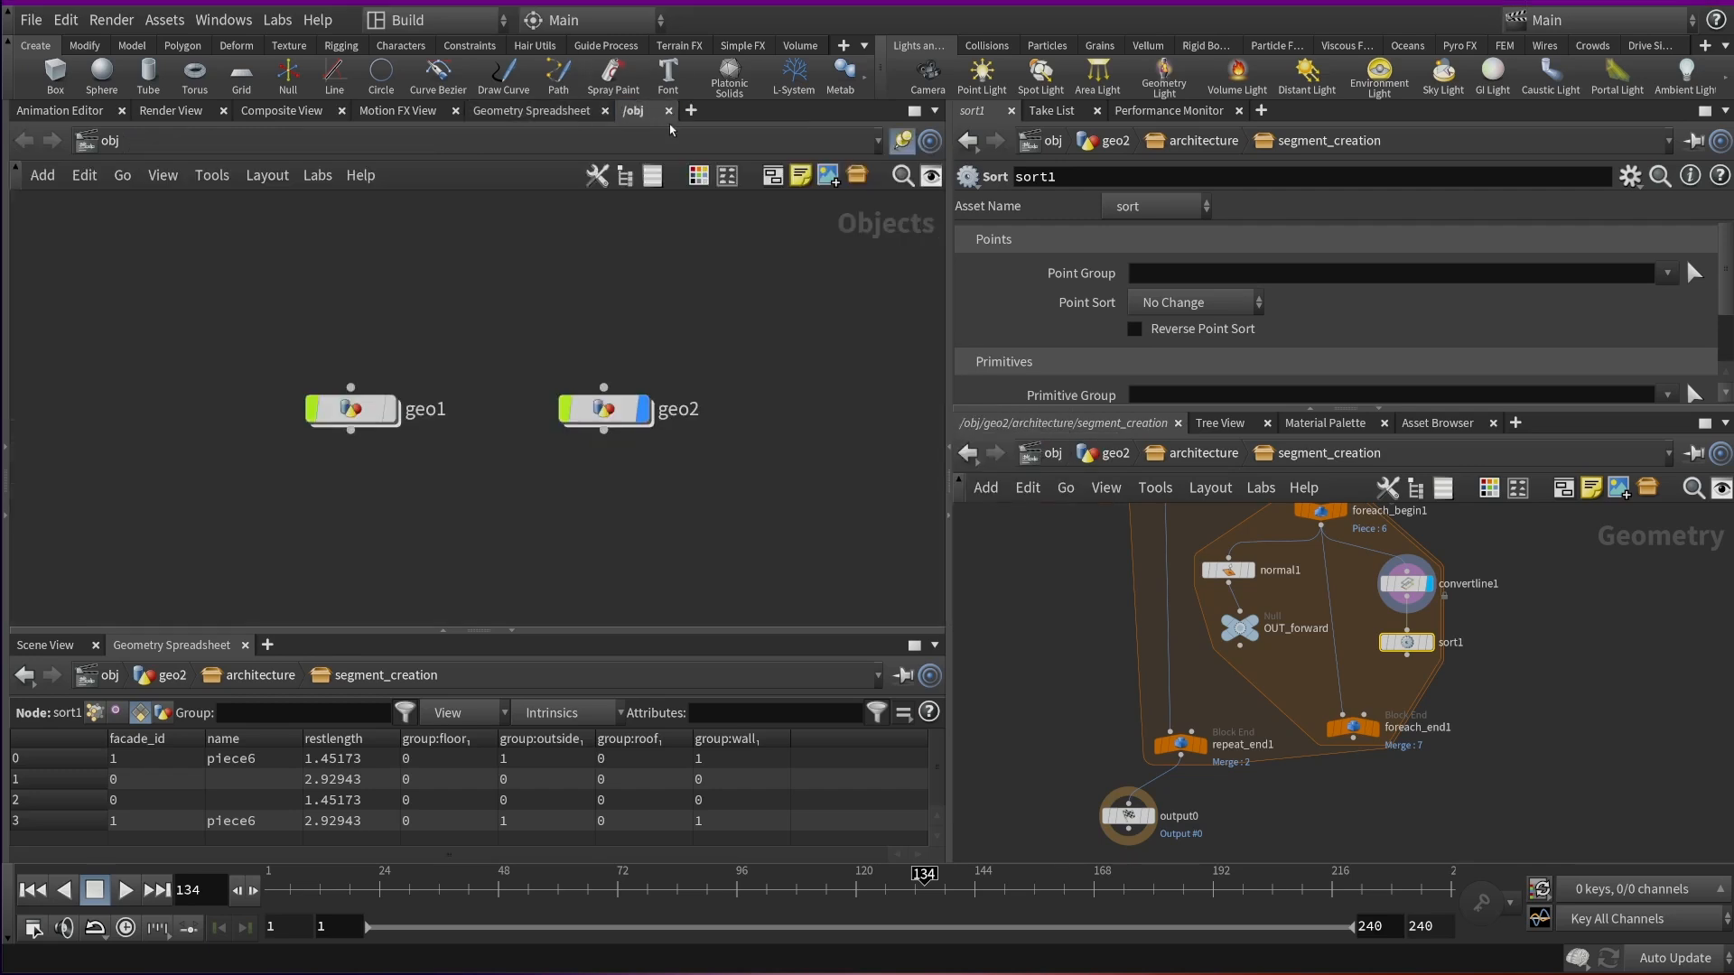
{"action": "left_click", "coordinate": [668, 110]}
Open a new Scene View pane and hide the other objects so only the wall outline shows
{"action": "left_click", "coordinate": [626, 110]}
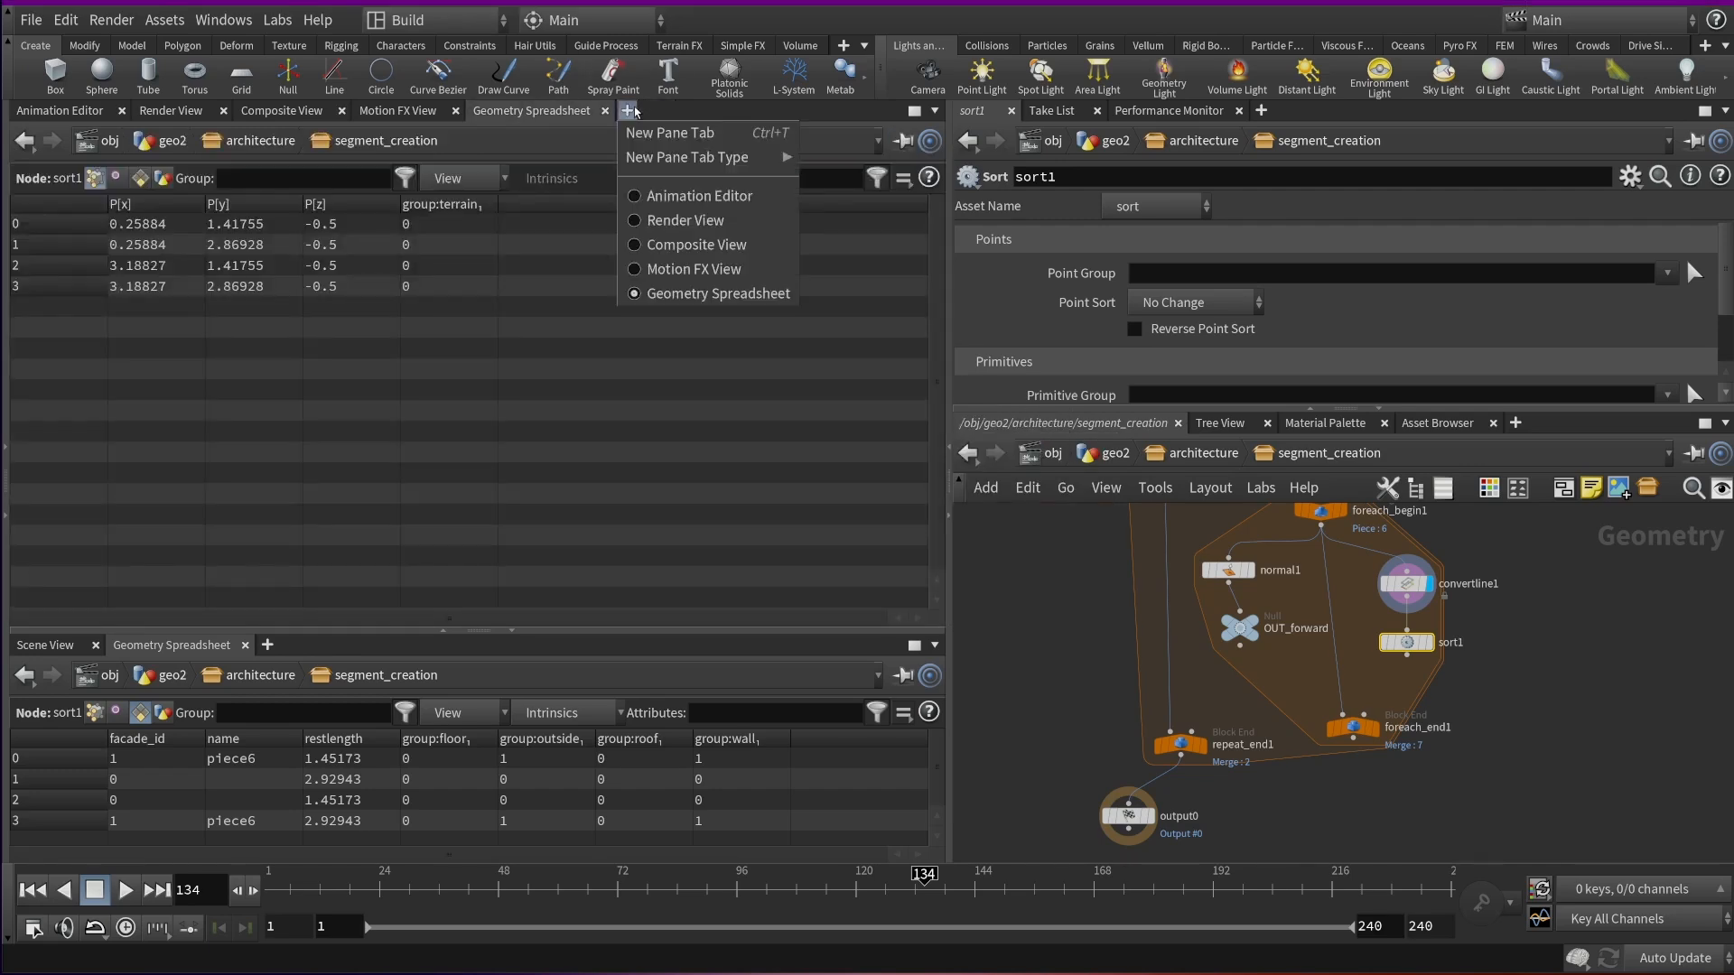
{"action": "mouse_move", "coordinate": [697, 159]}
{"action": "mouse_move", "coordinate": [877, 435]}
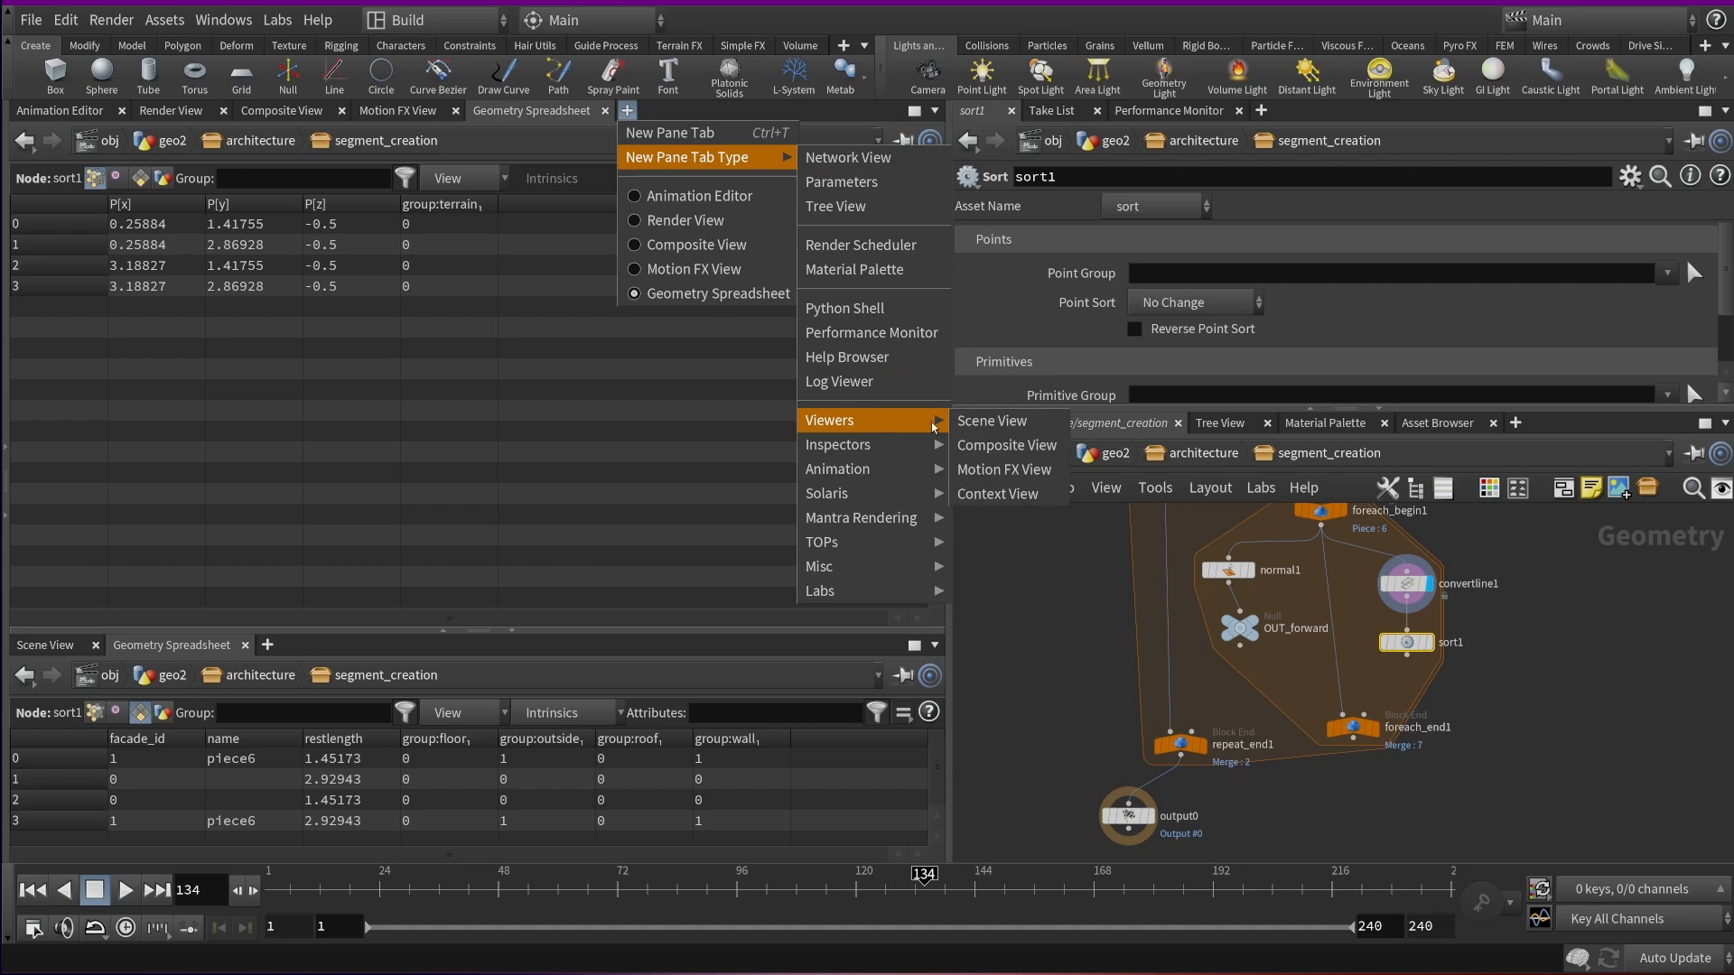
{"action": "left_click", "coordinate": [992, 421]}
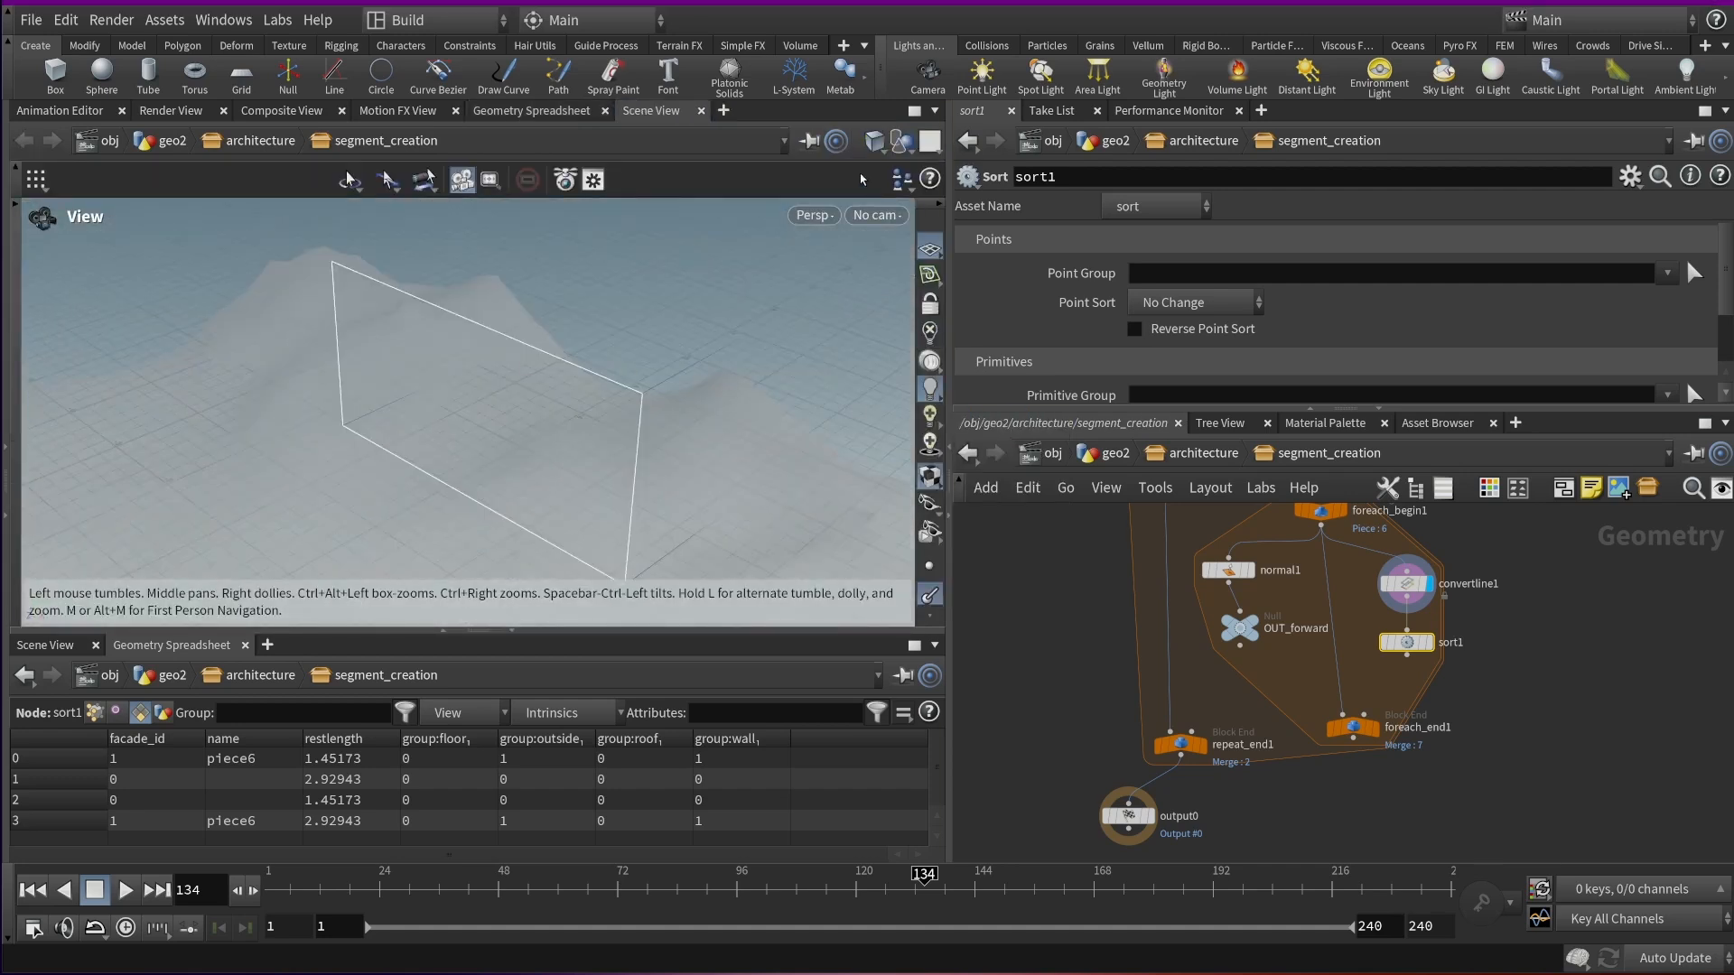
{"action": "left_click", "coordinate": [901, 140]}
{"action": "left_click", "coordinate": [975, 222]}
{"action": "mouse_move", "coordinate": [550, 389]}
{"action": "left_mouse_down"}
{"action": "mouse_move", "coordinate": [511, 406]}
{"action": "mouse_move", "coordinate": [533, 393]}
{"action": "left_mouse_up"}
{"action": "scroll", "coordinate": [1433, 629], "scroll_direction": "up", "scroll_amount": 3}
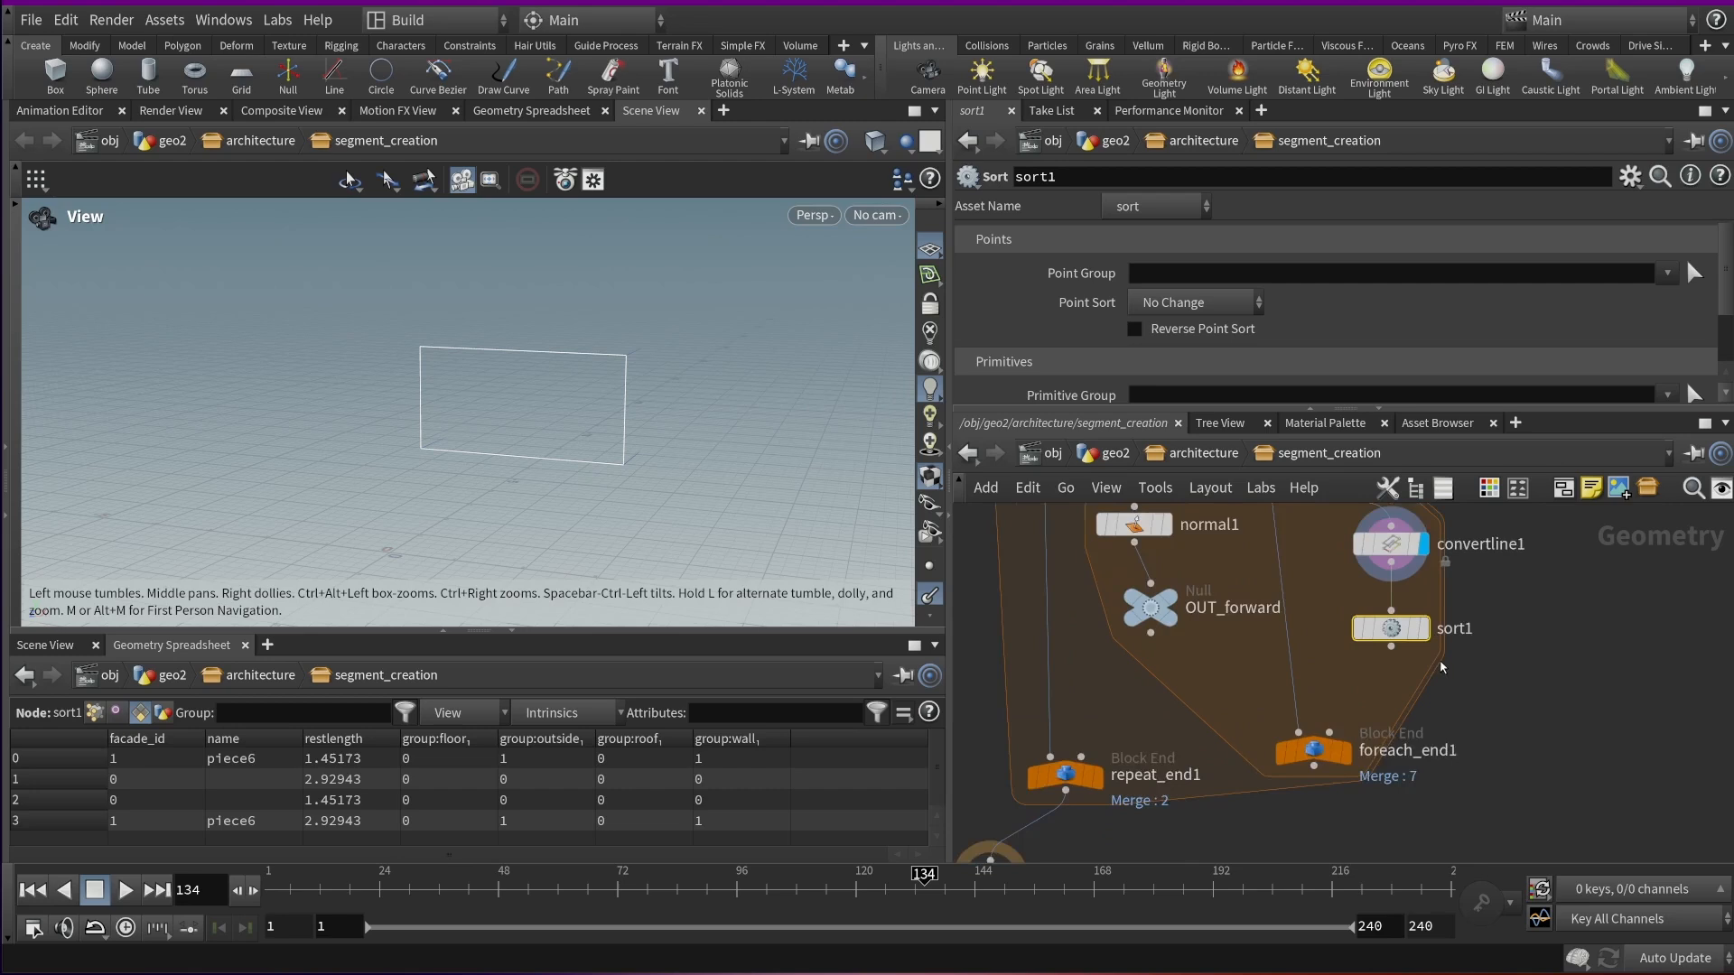
Display the sort1 node and set its Primitive Sort to By Y
{"action": "left_click", "coordinate": [1418, 622]}
{"action": "left_click_drag", "start_coordinate": [538, 394], "coordinate": [595, 395]}
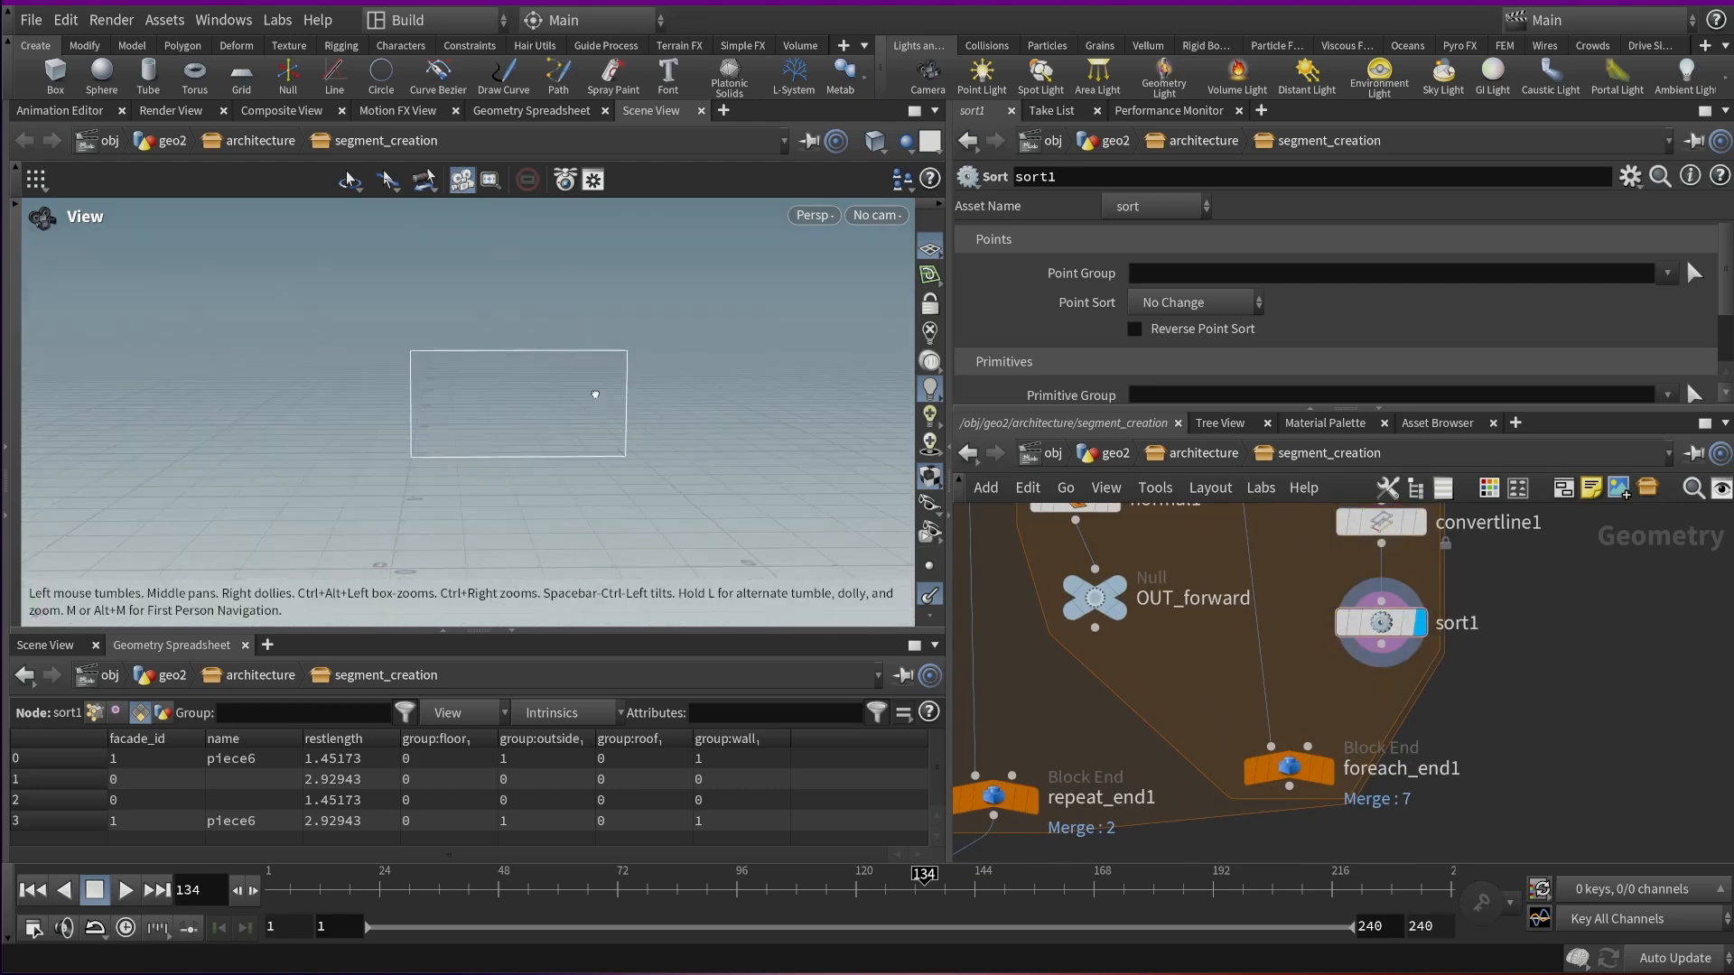
{"action": "scroll", "coordinate": [1242, 320], "scroll_direction": "down", "scroll_amount": 3}
{"action": "left_click", "coordinate": [1172, 342]}
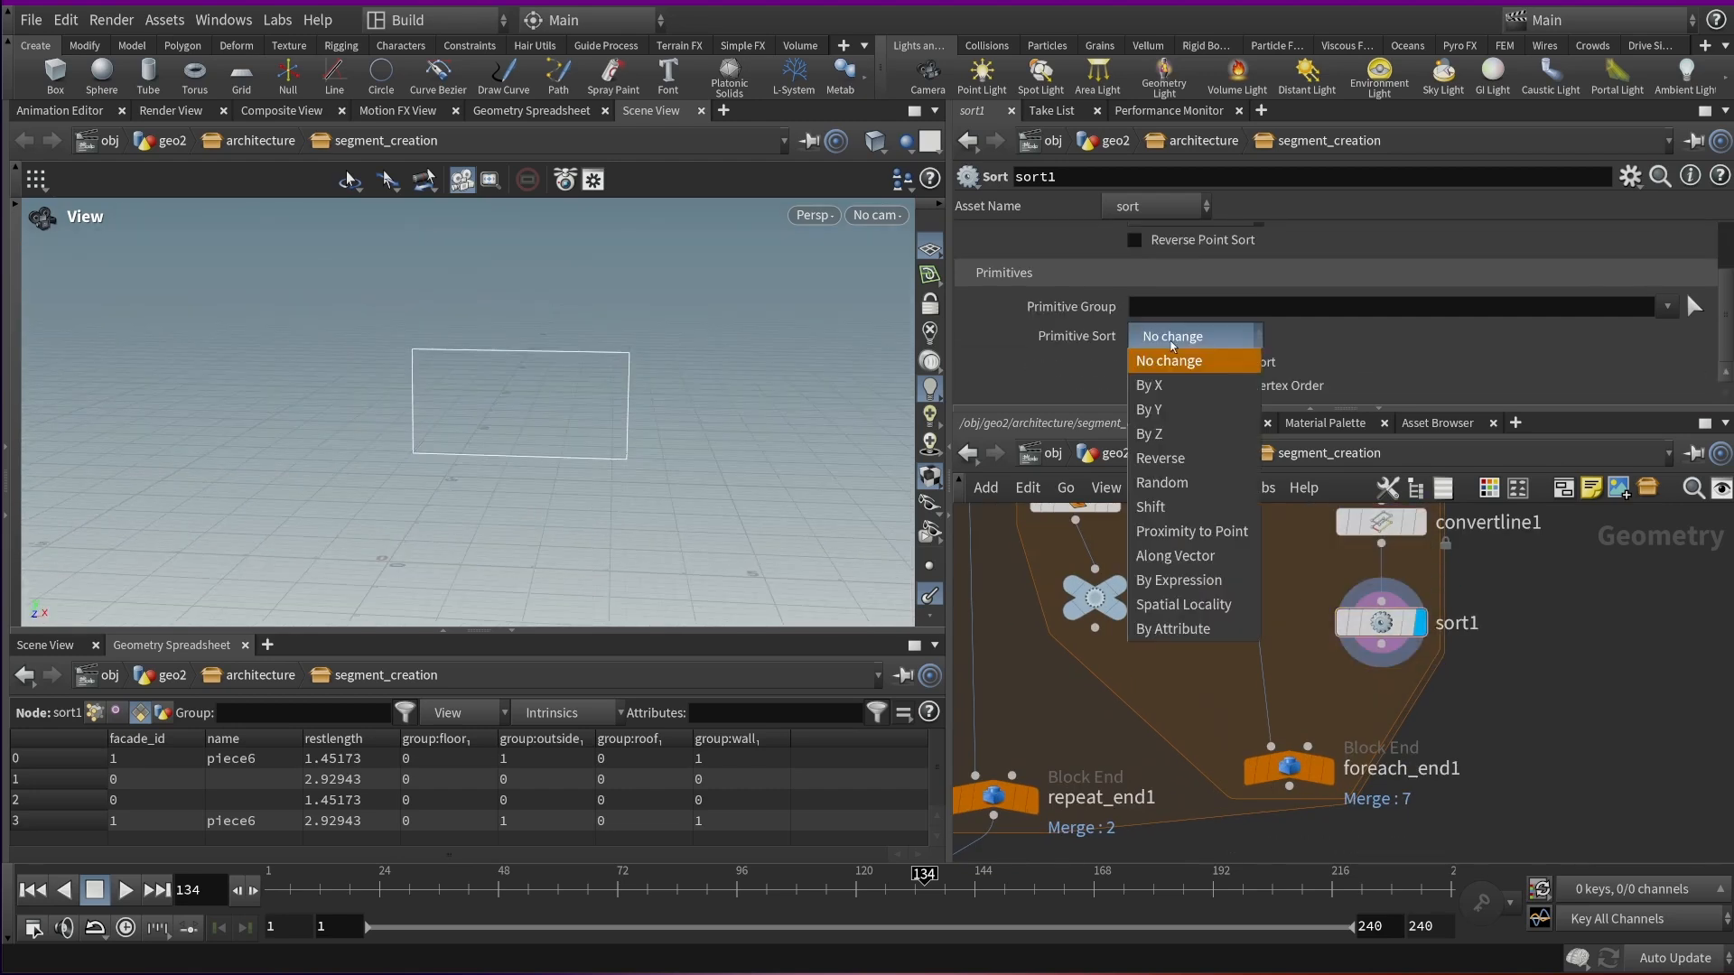
{"action": "left_click", "coordinate": [1215, 408]}
{"action": "scroll", "coordinate": [1242, 348], "scroll_direction": "up", "scroll_amount": 3}
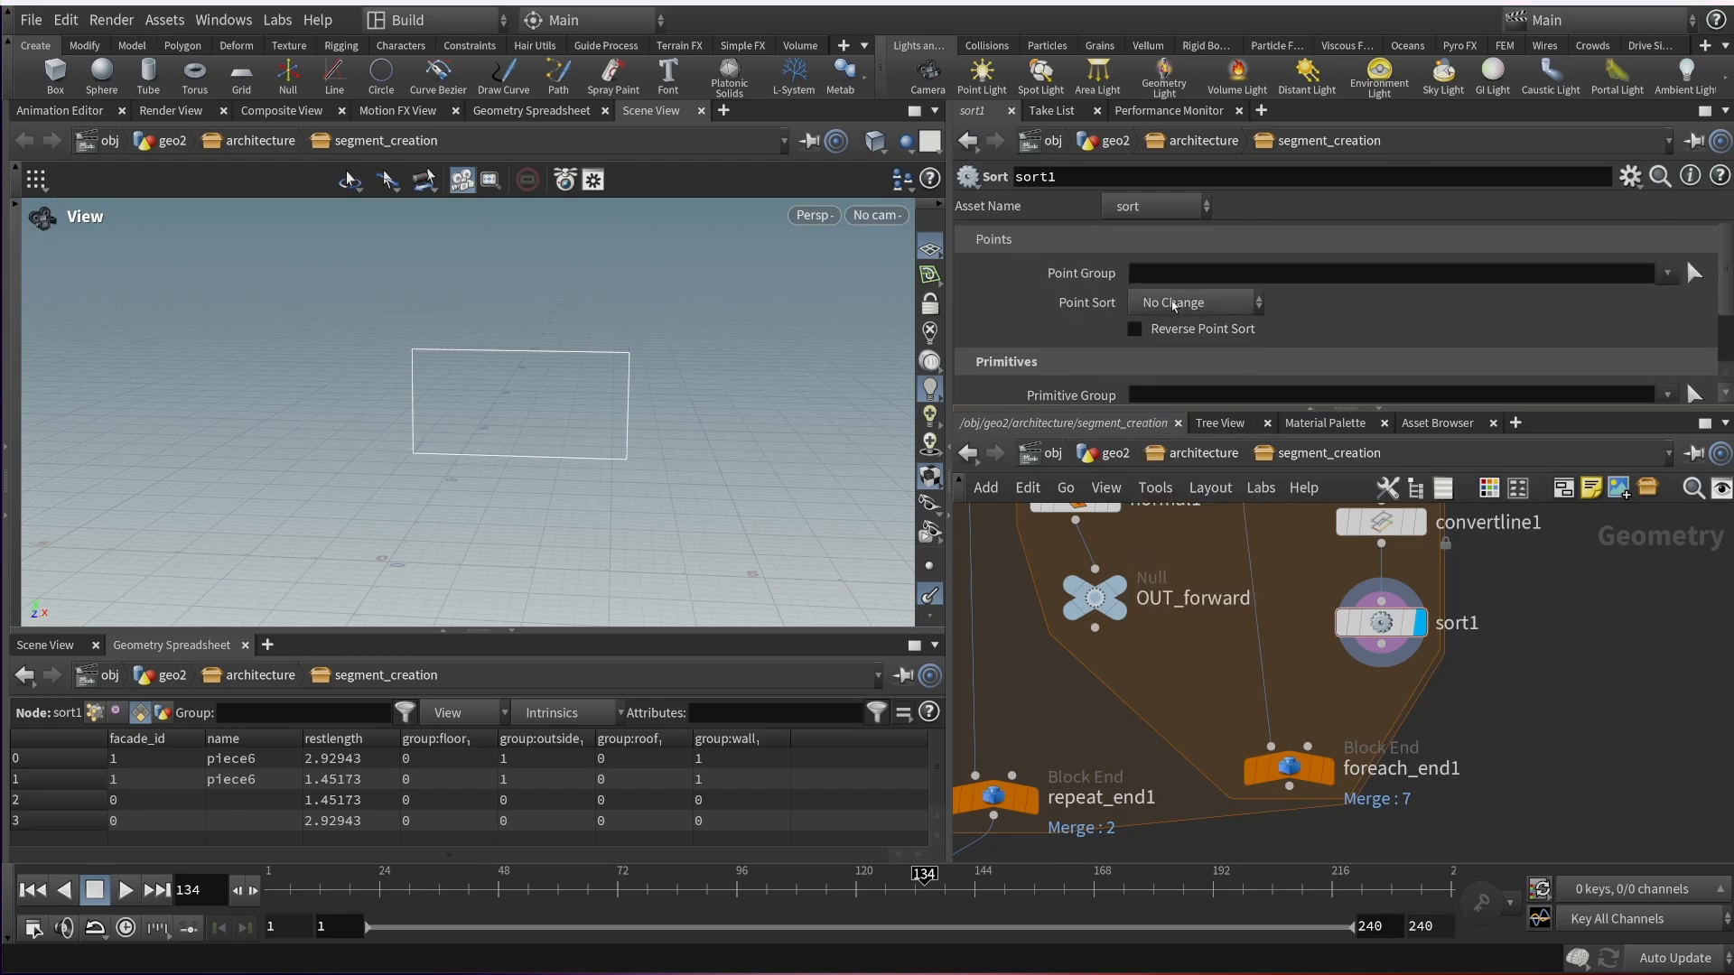
{"action": "scroll", "coordinate": [1172, 304], "scroll_direction": "down", "scroll_amount": 3}
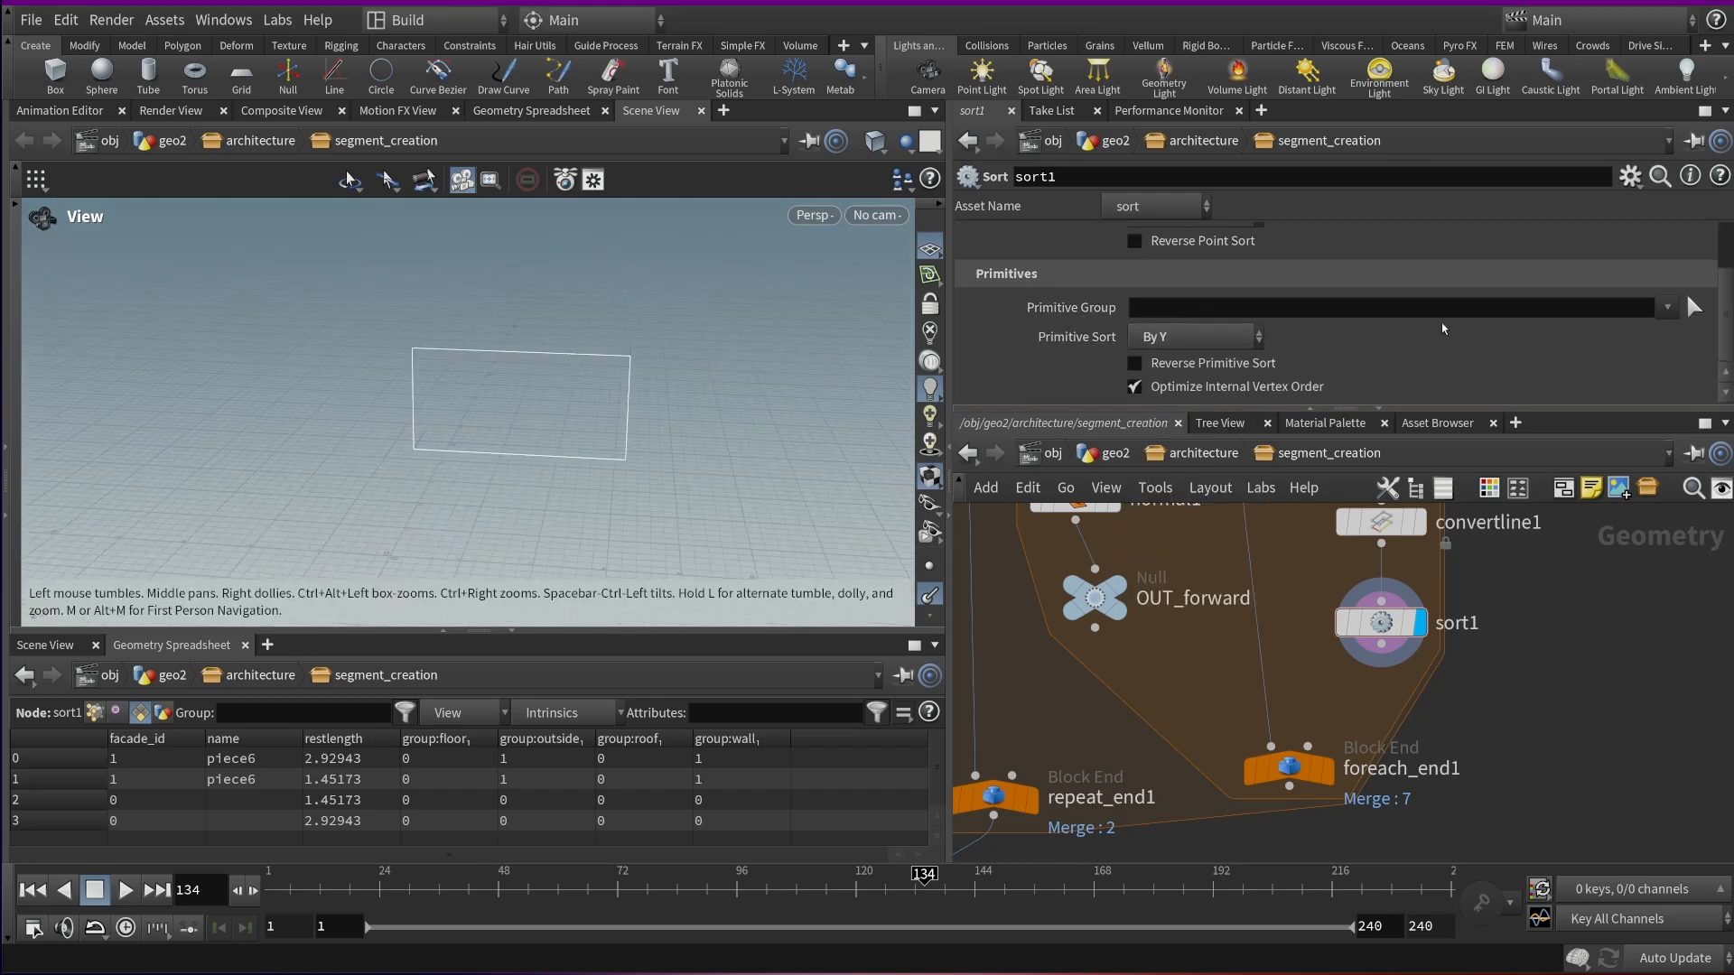
Show primitive numbers in the viewport and examine the order of the sorted wall outline edges
{"action": "scroll", "coordinate": [930, 541], "scroll_direction": "down", "scroll_amount": 3}
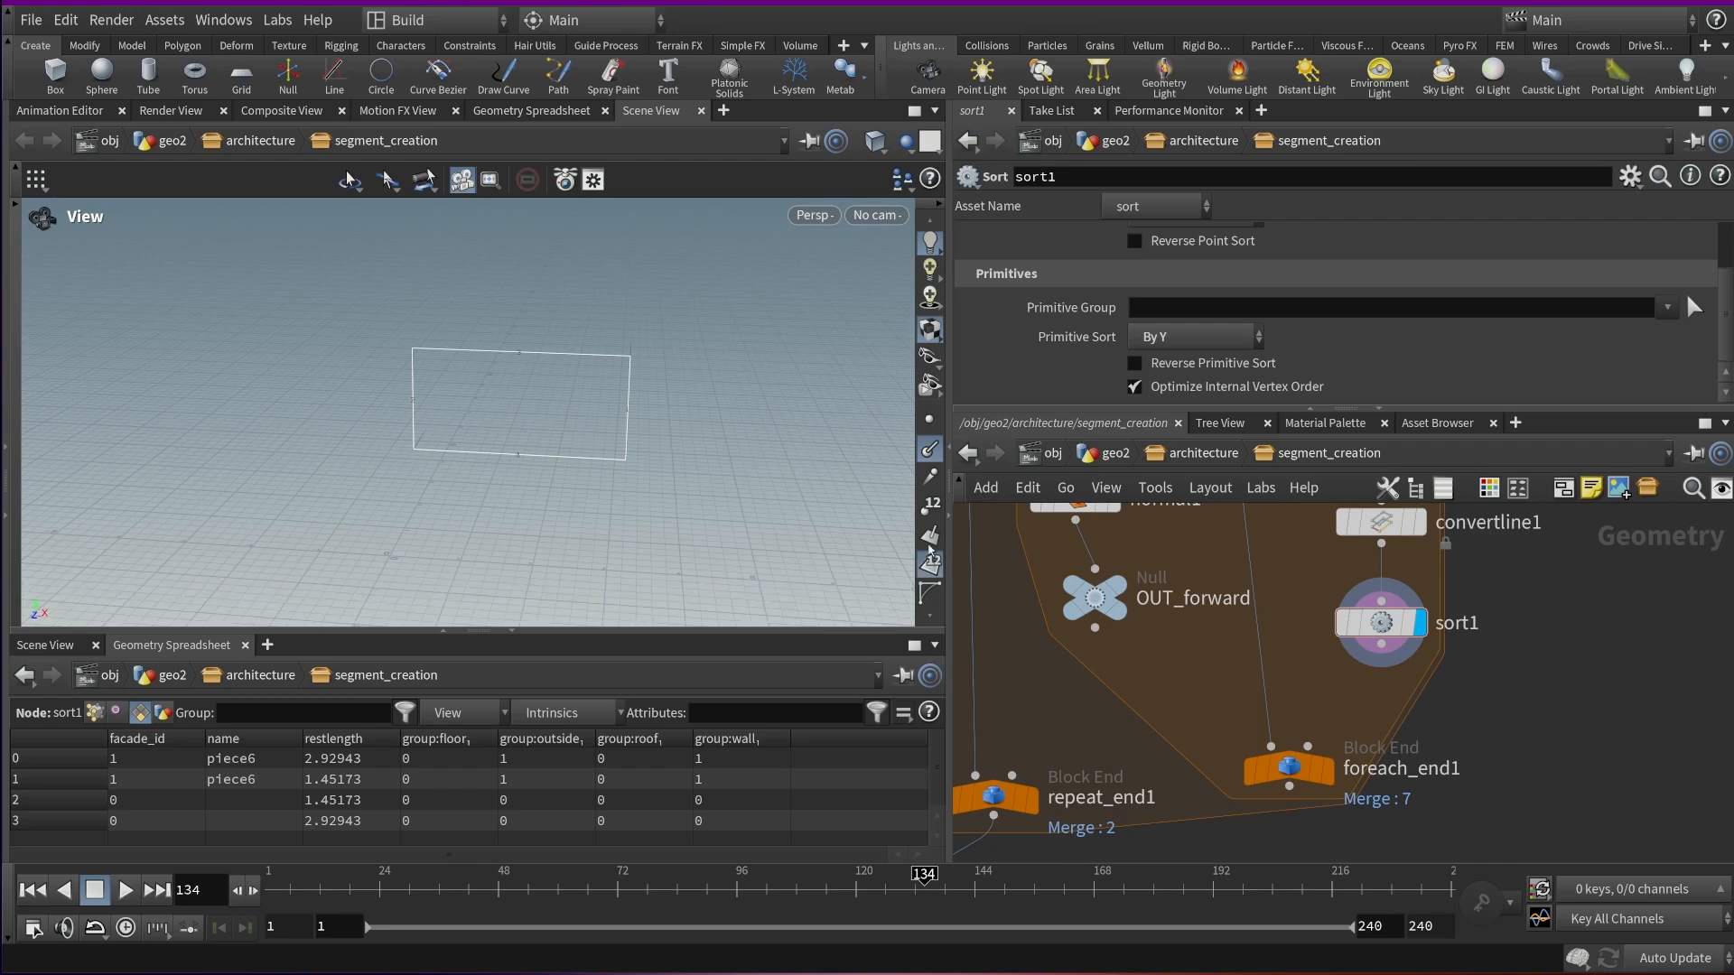
{"action": "scroll", "coordinate": [657, 398], "scroll_direction": "up", "scroll_amount": 2}
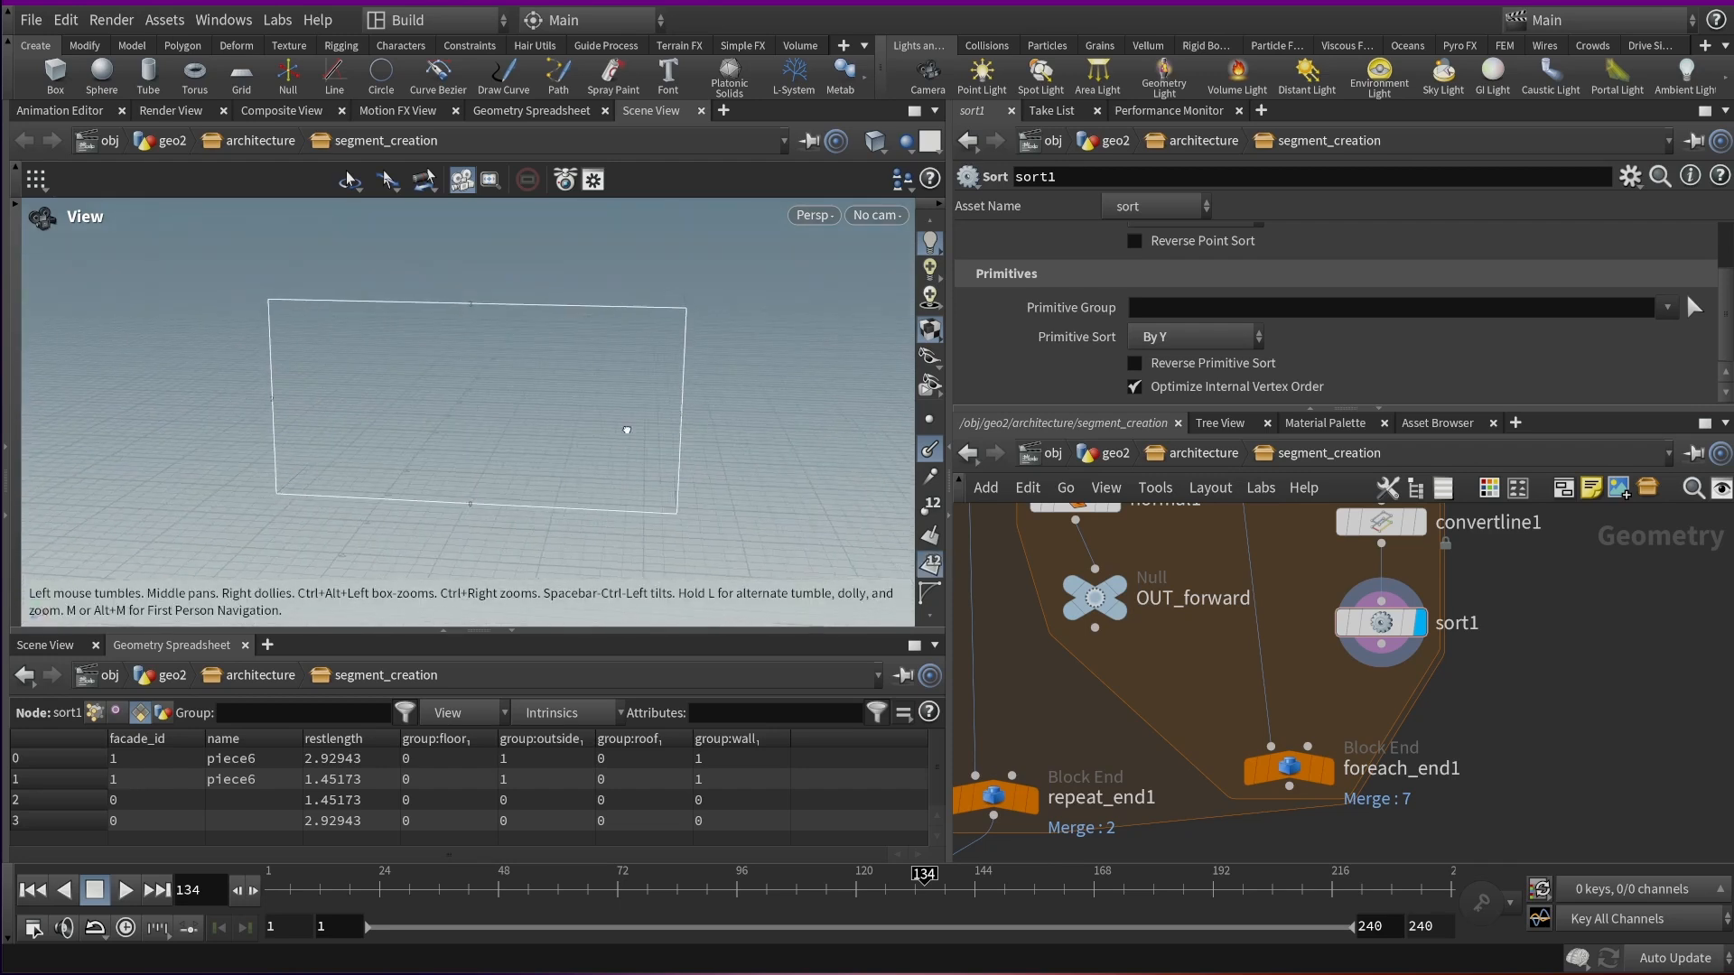
{"action": "left_click_drag", "start_coordinate": [627, 429], "coordinate": [626, 412]}
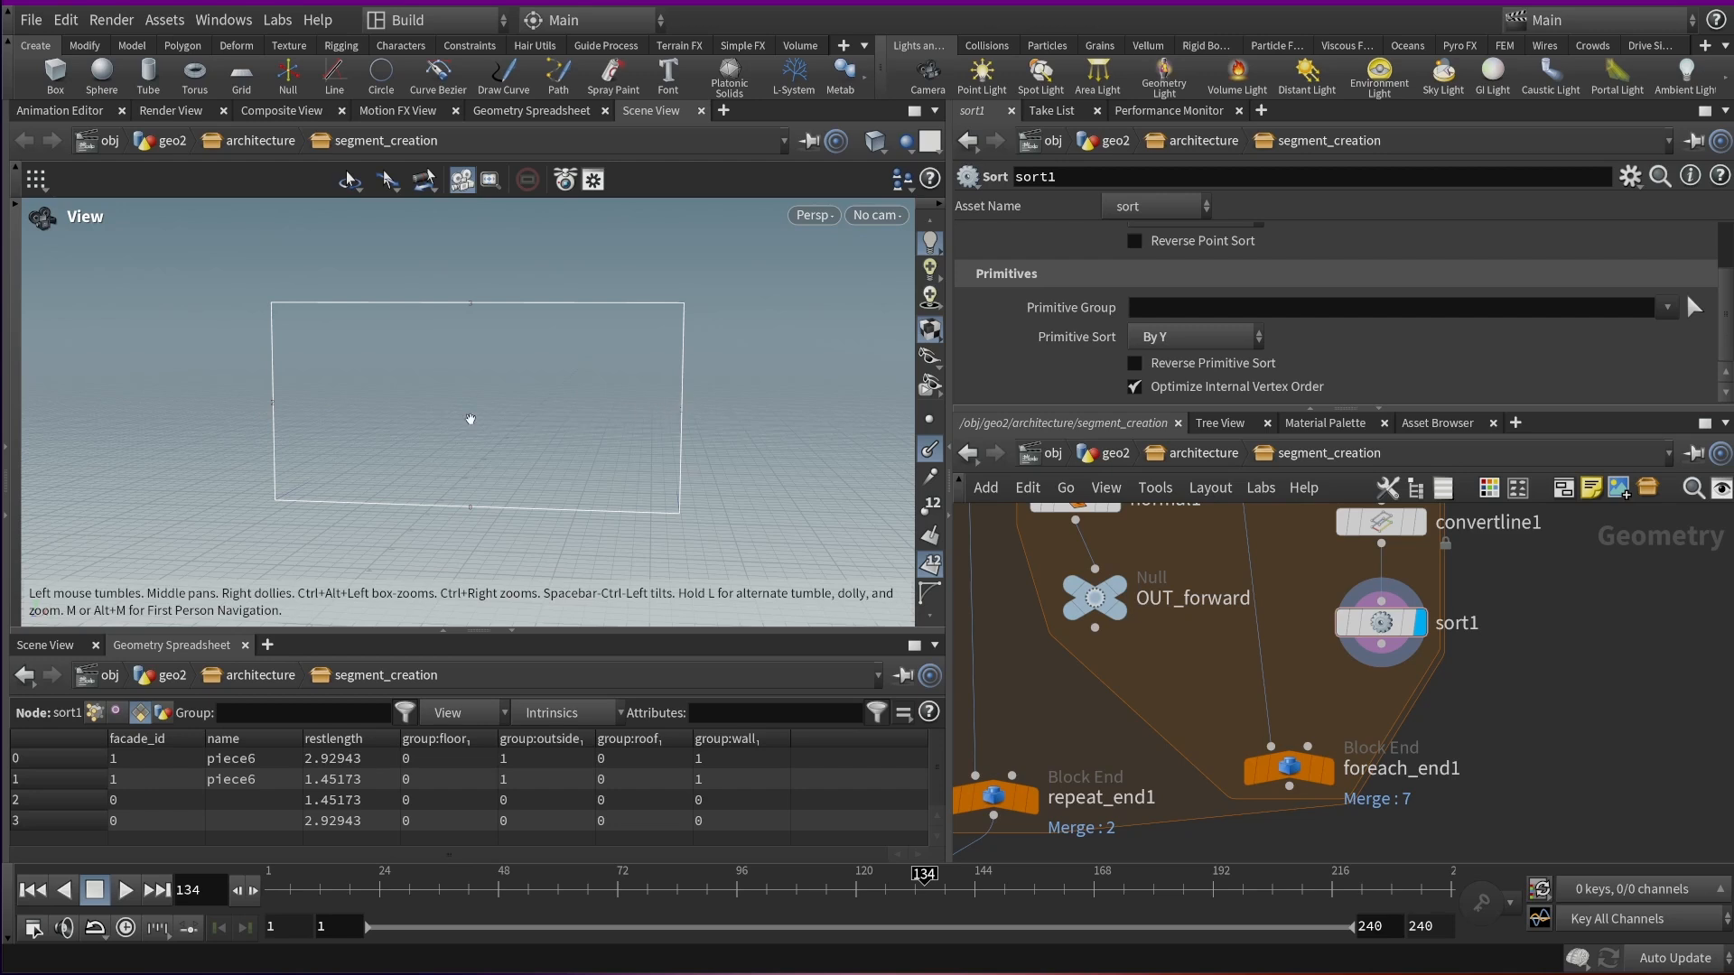
{"action": "left_click_drag", "start_coordinate": [470, 418], "coordinate": [398, 362]}
{"action": "scroll", "coordinate": [1325, 634], "scroll_direction": "down", "scroll_amount": 3}
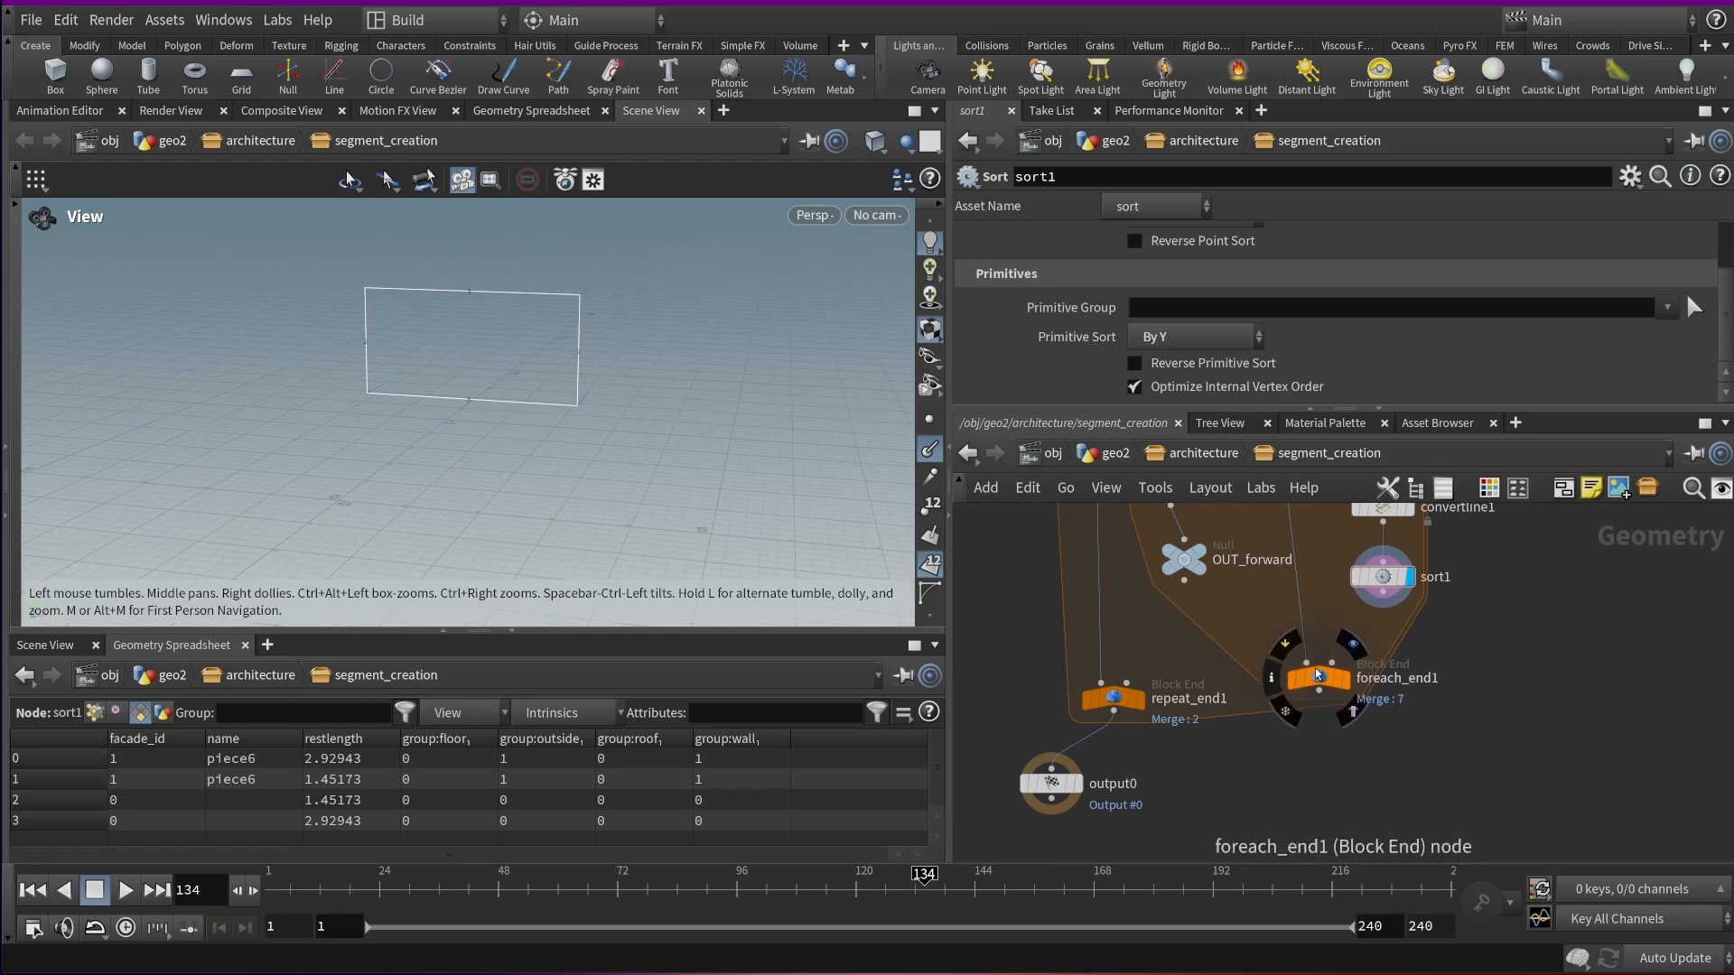
Add a Blast node below sort1 and connect it to sort1's output
{"action": "middle_click_drag", "start_coordinate": [1331, 647], "coordinate": [1303, 720]}
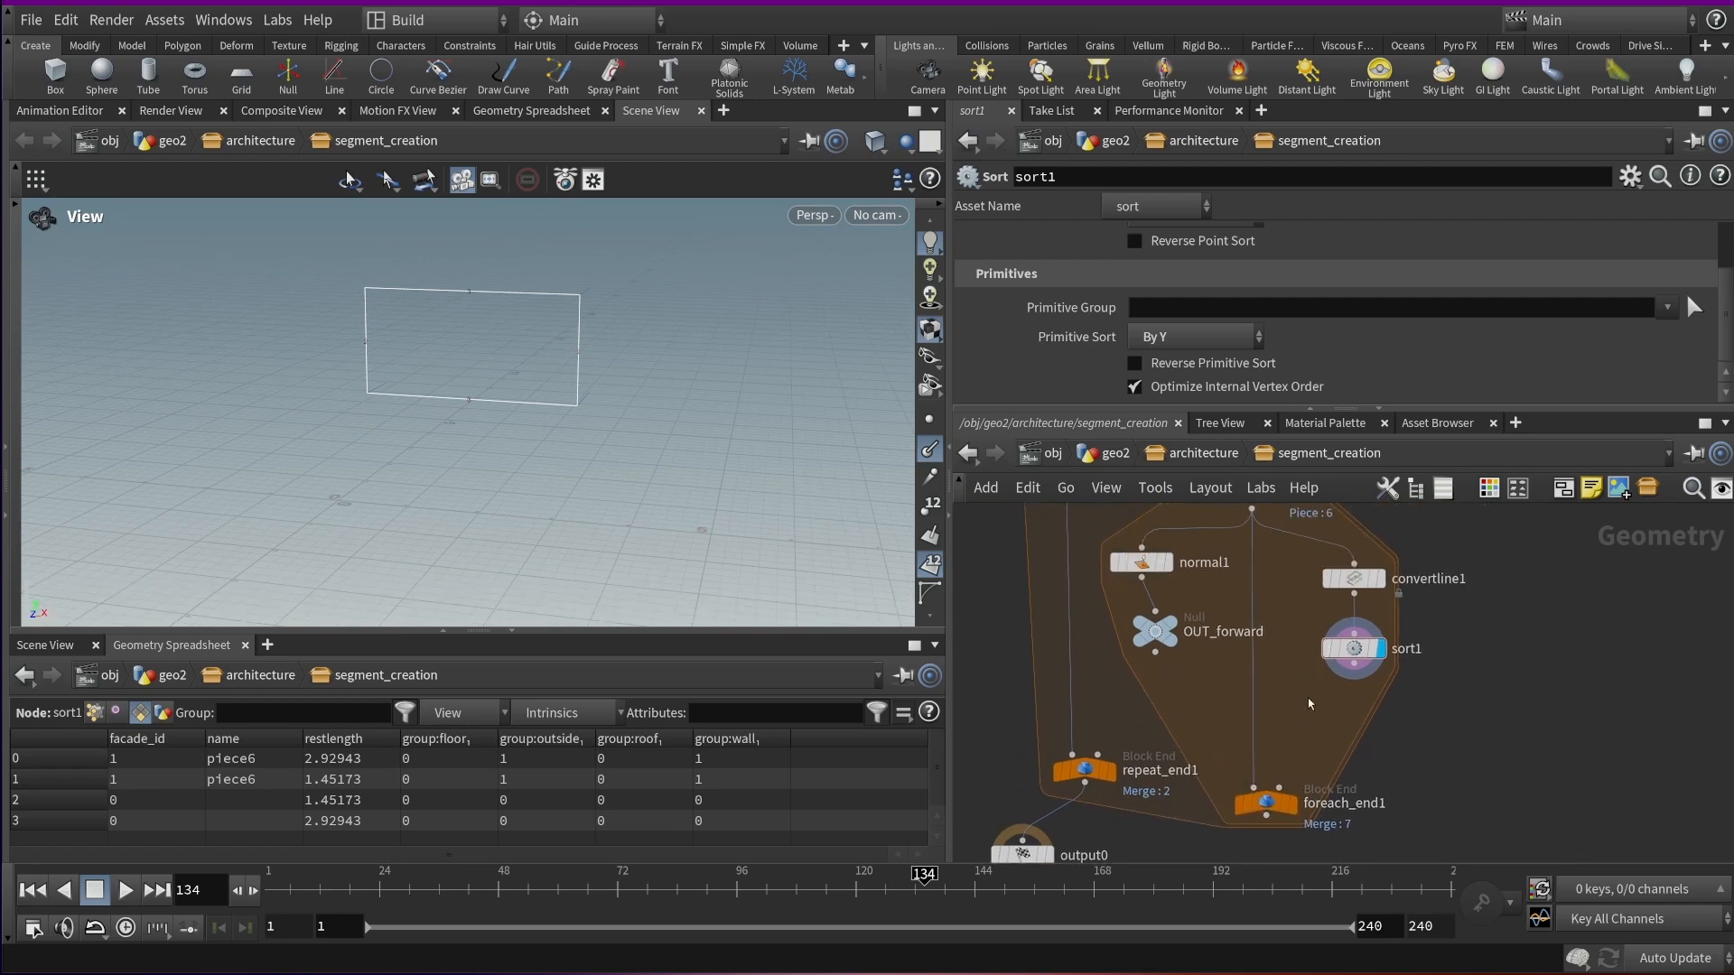
{"action": "scroll", "coordinate": [1310, 704], "scroll_direction": "up", "scroll_amount": 3}
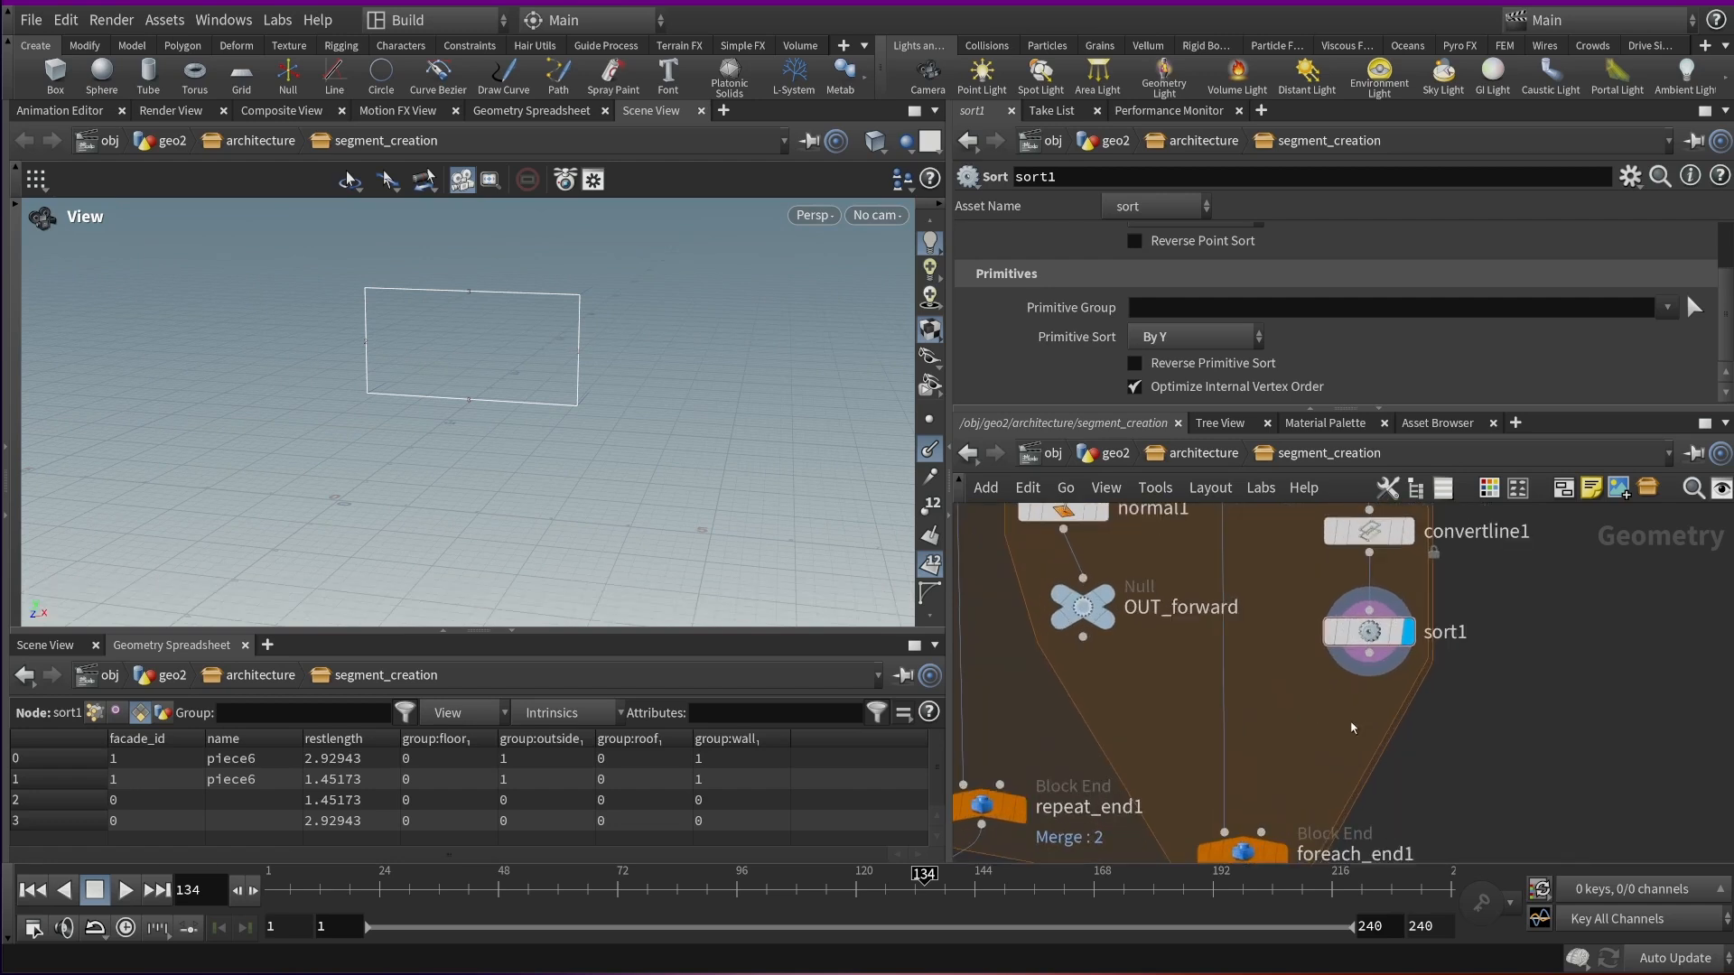
{"action": "key", "text": "Tab"}
{"action": "mouse_move", "coordinate": [1391, 583]}
{"action": "left_click", "coordinate": [1282, 722]}
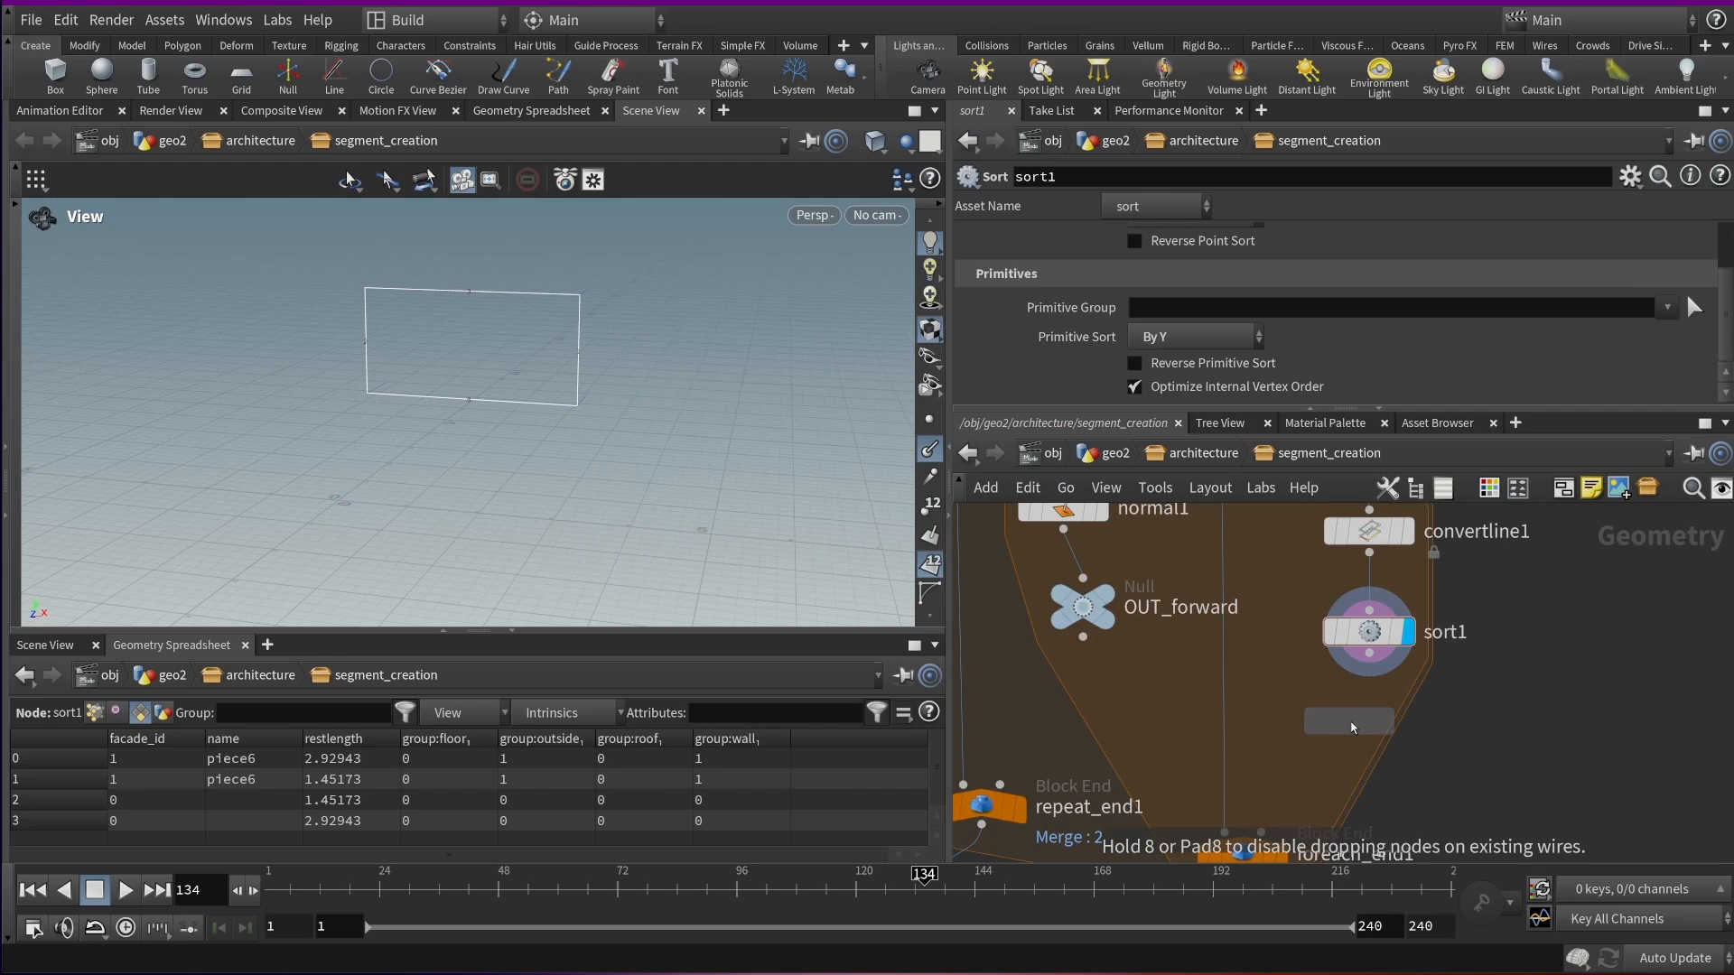
{"action": "left_click", "coordinate": [1352, 727]}
{"action": "left_click", "coordinate": [1369, 653]}
{"action": "left_click", "coordinate": [1381, 713]}
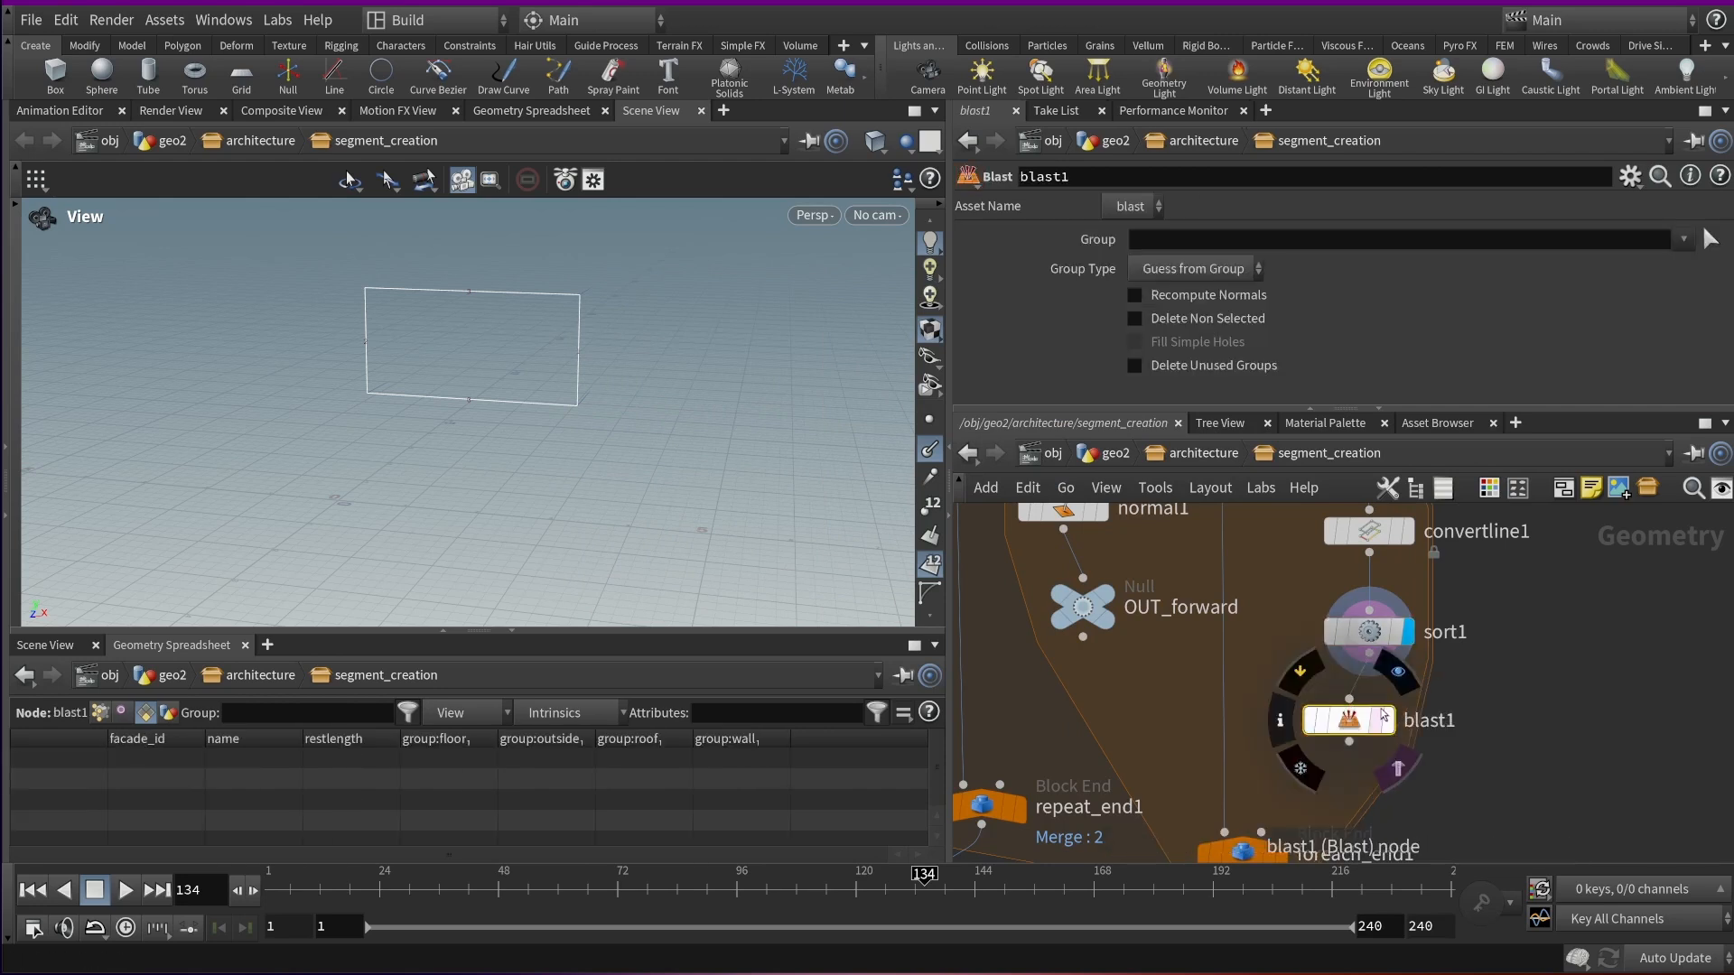
Display blast1 and keep only primitives 0 and 3 by setting Group to "0 3" with Delete Non Selected enabled
{"action": "left_click", "coordinate": [1384, 717]}
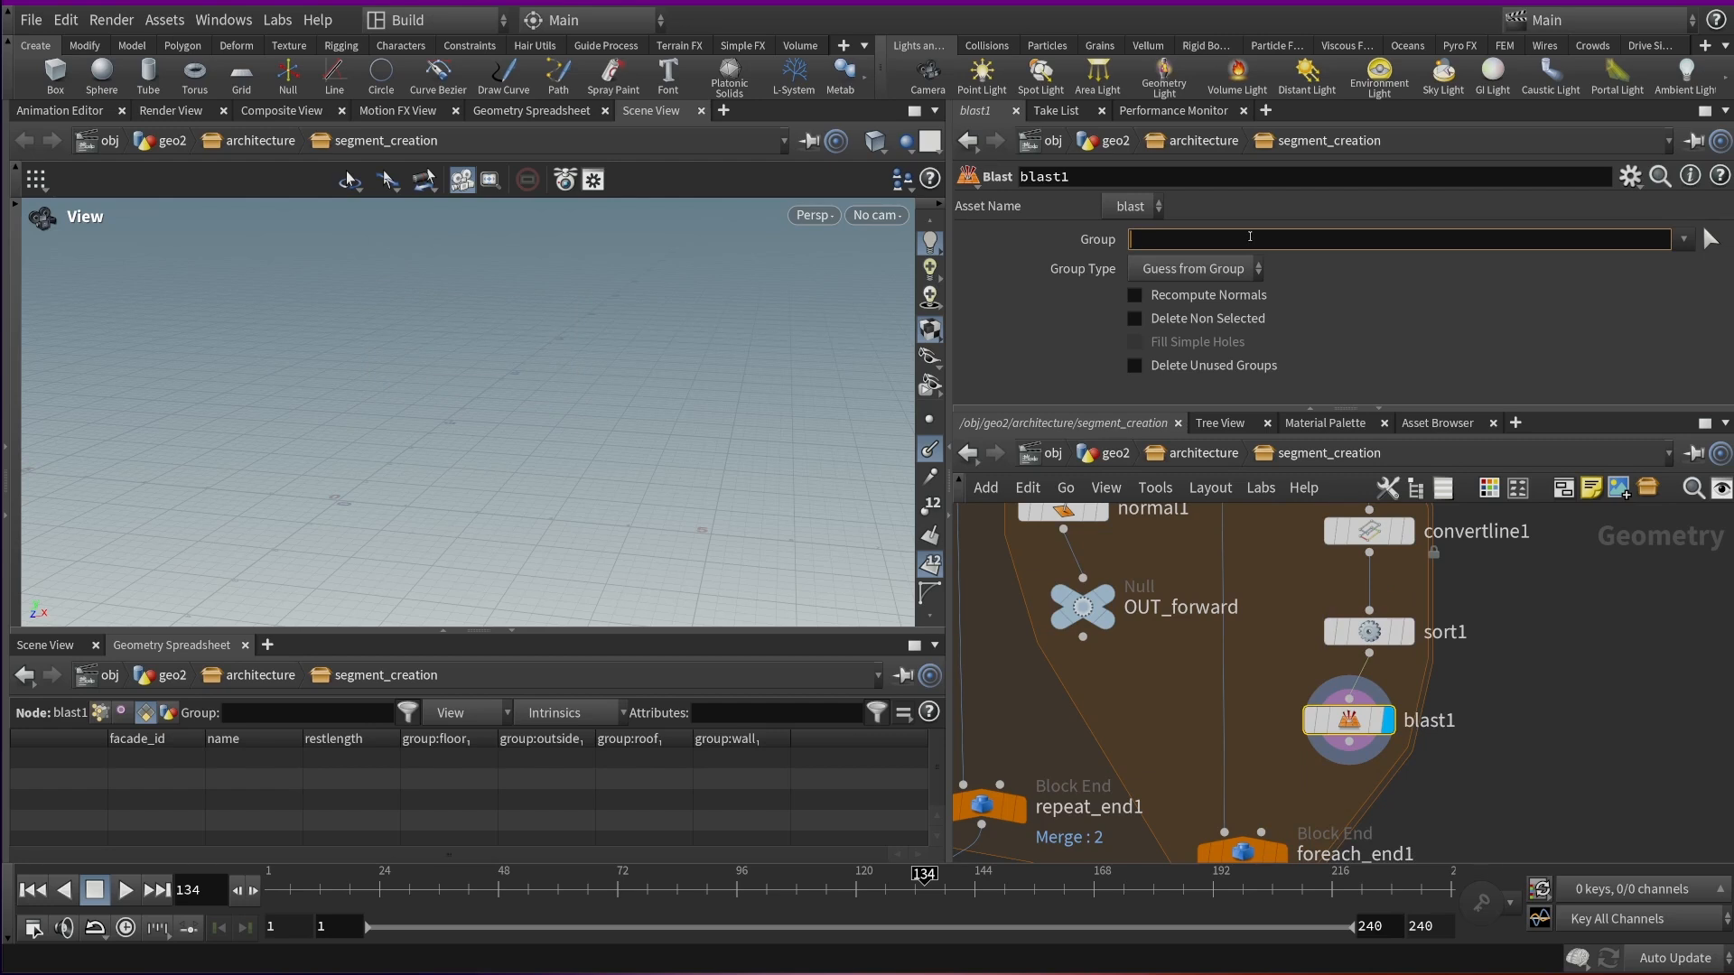
{"action": "left_click", "coordinate": [1139, 317]}
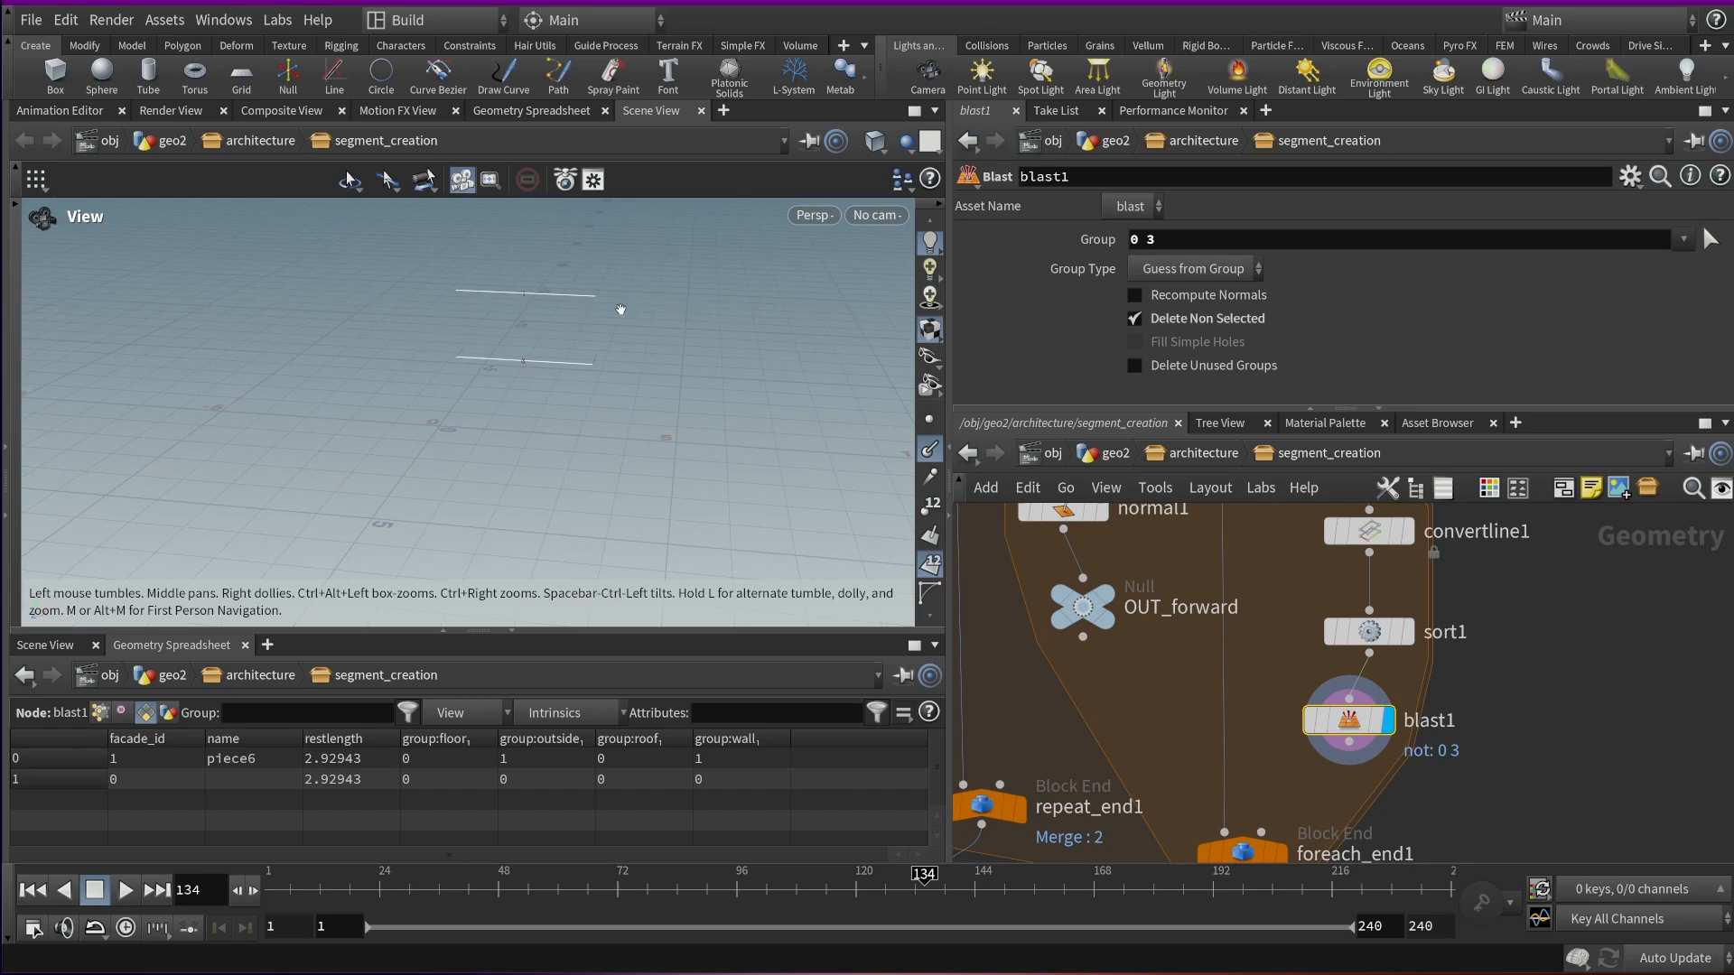
Move foreach_end1 further down the network to make room below blast1
{"action": "middle_click_drag", "start_coordinate": [1510, 705], "coordinate": [1516, 626]}
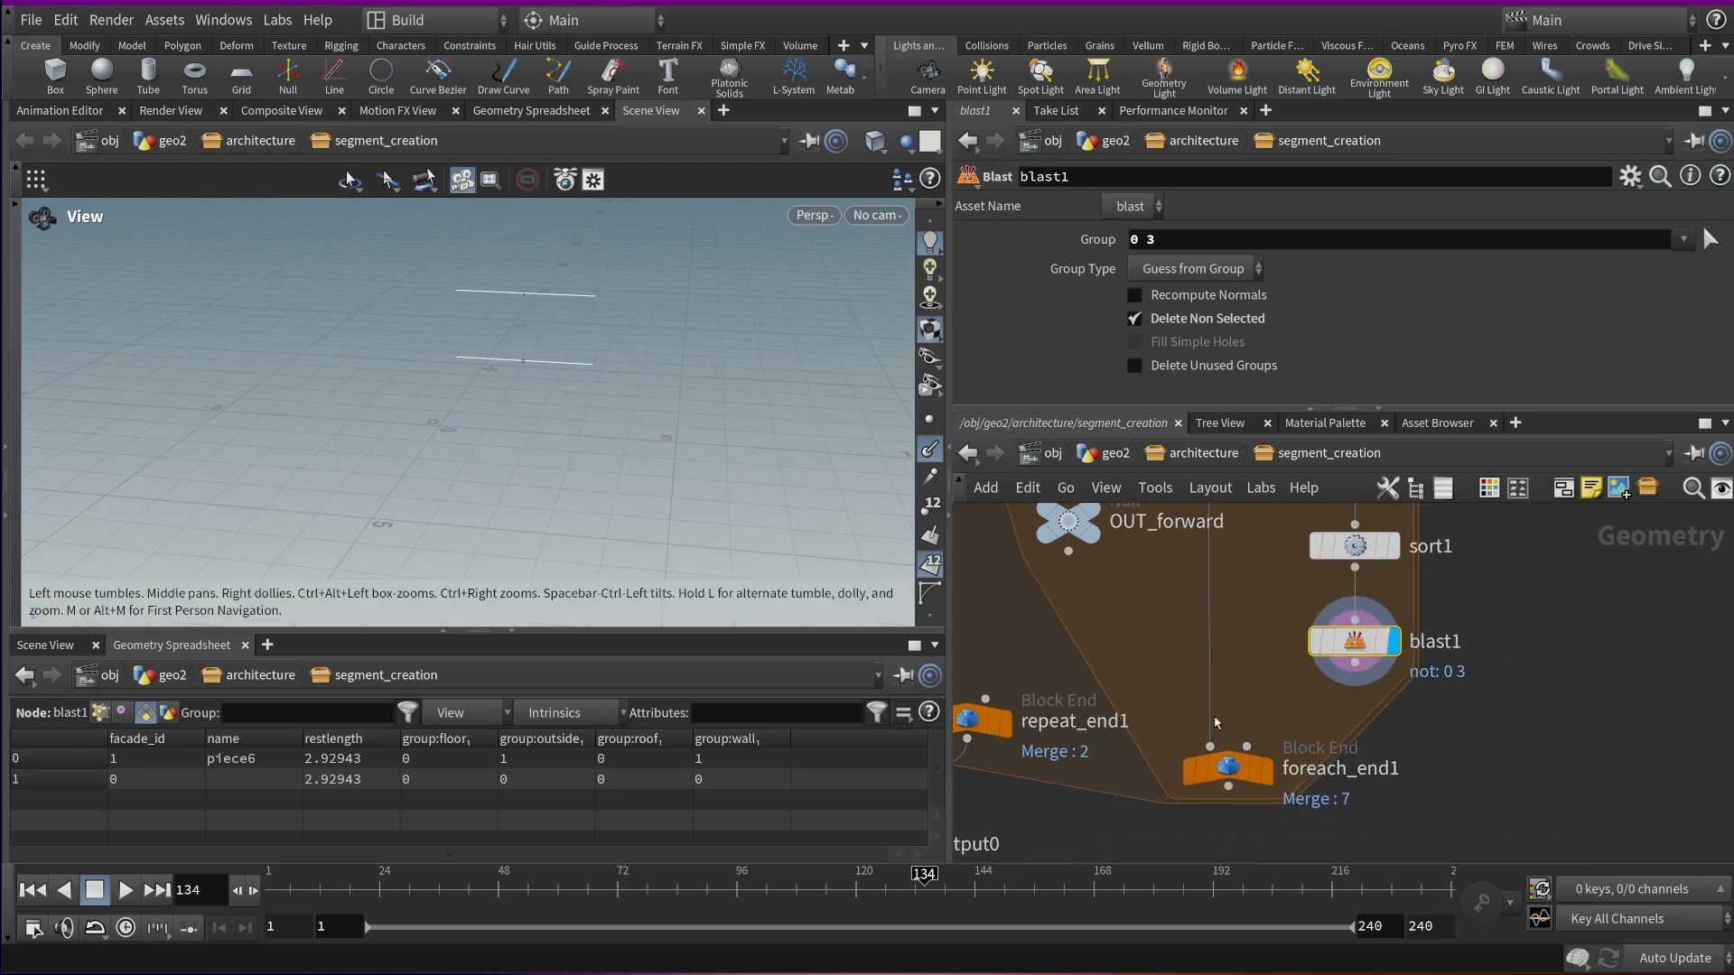
{"action": "middle_click_drag", "start_coordinate": [1242, 681], "coordinate": [1199, 588]}
{"action": "left_click_drag", "start_coordinate": [1188, 672], "coordinate": [1189, 793]}
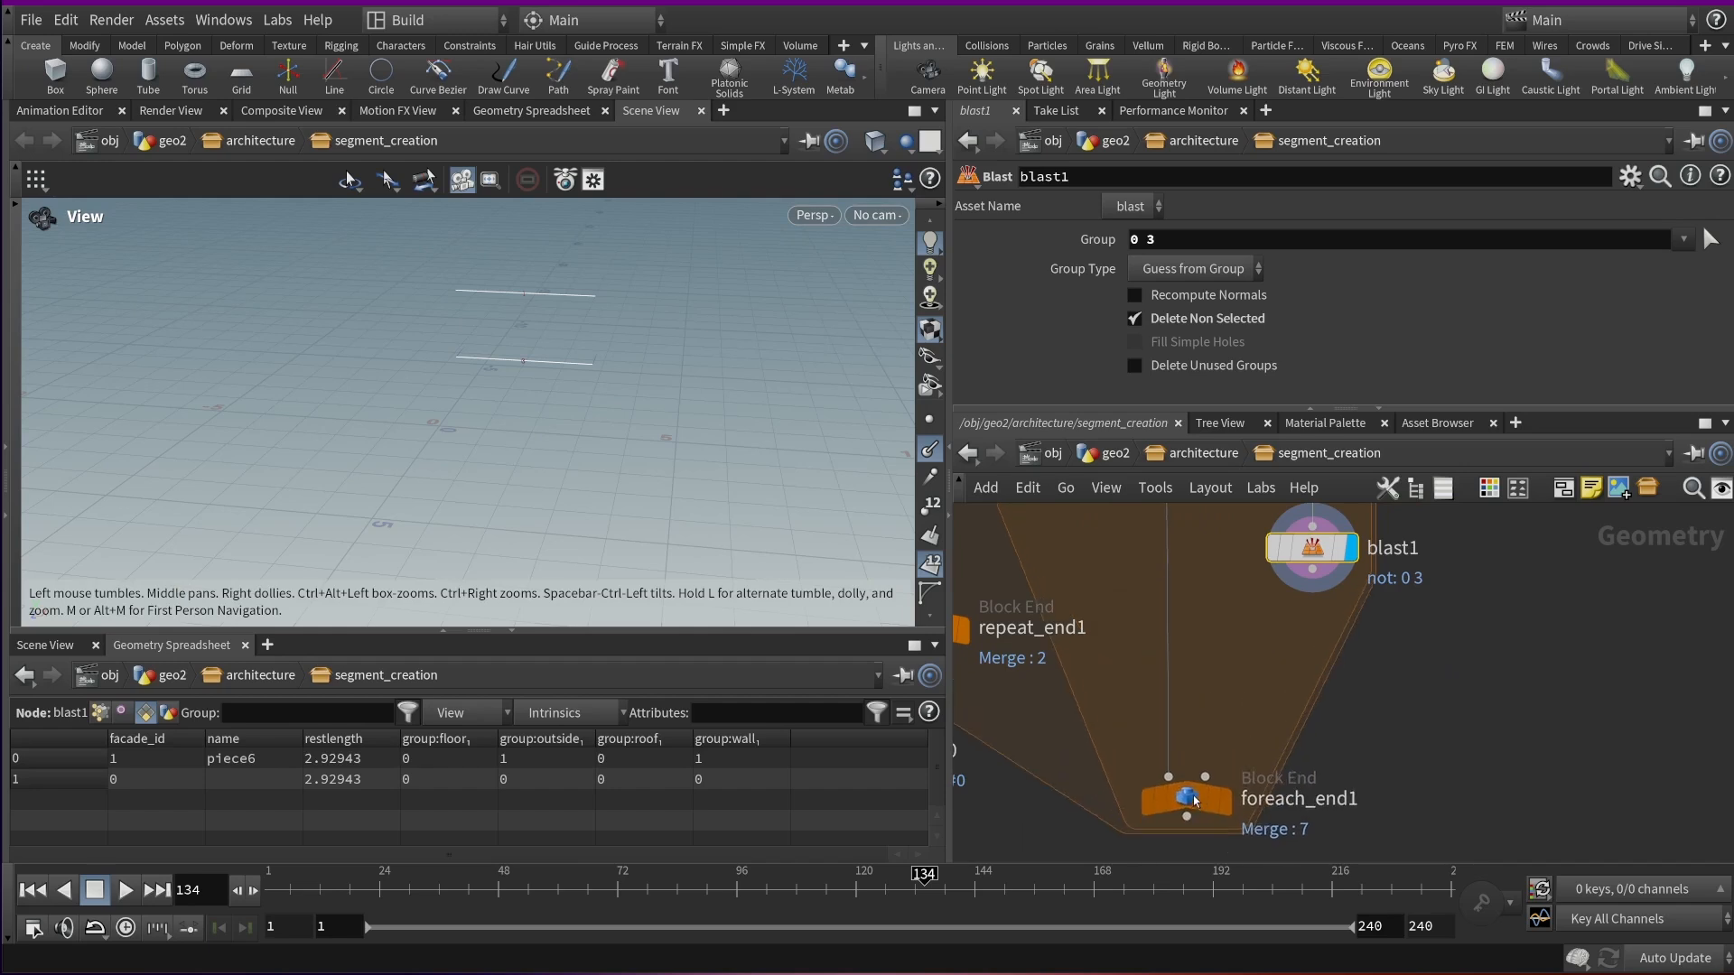
Show point numbers in the viewport and examine the point order along the two remaining horizontal edges
{"action": "middle_click_drag", "start_coordinate": [1223, 651], "coordinate": [1211, 712]}
{"action": "left_click_drag", "start_coordinate": [499, 361], "coordinate": [641, 296]}
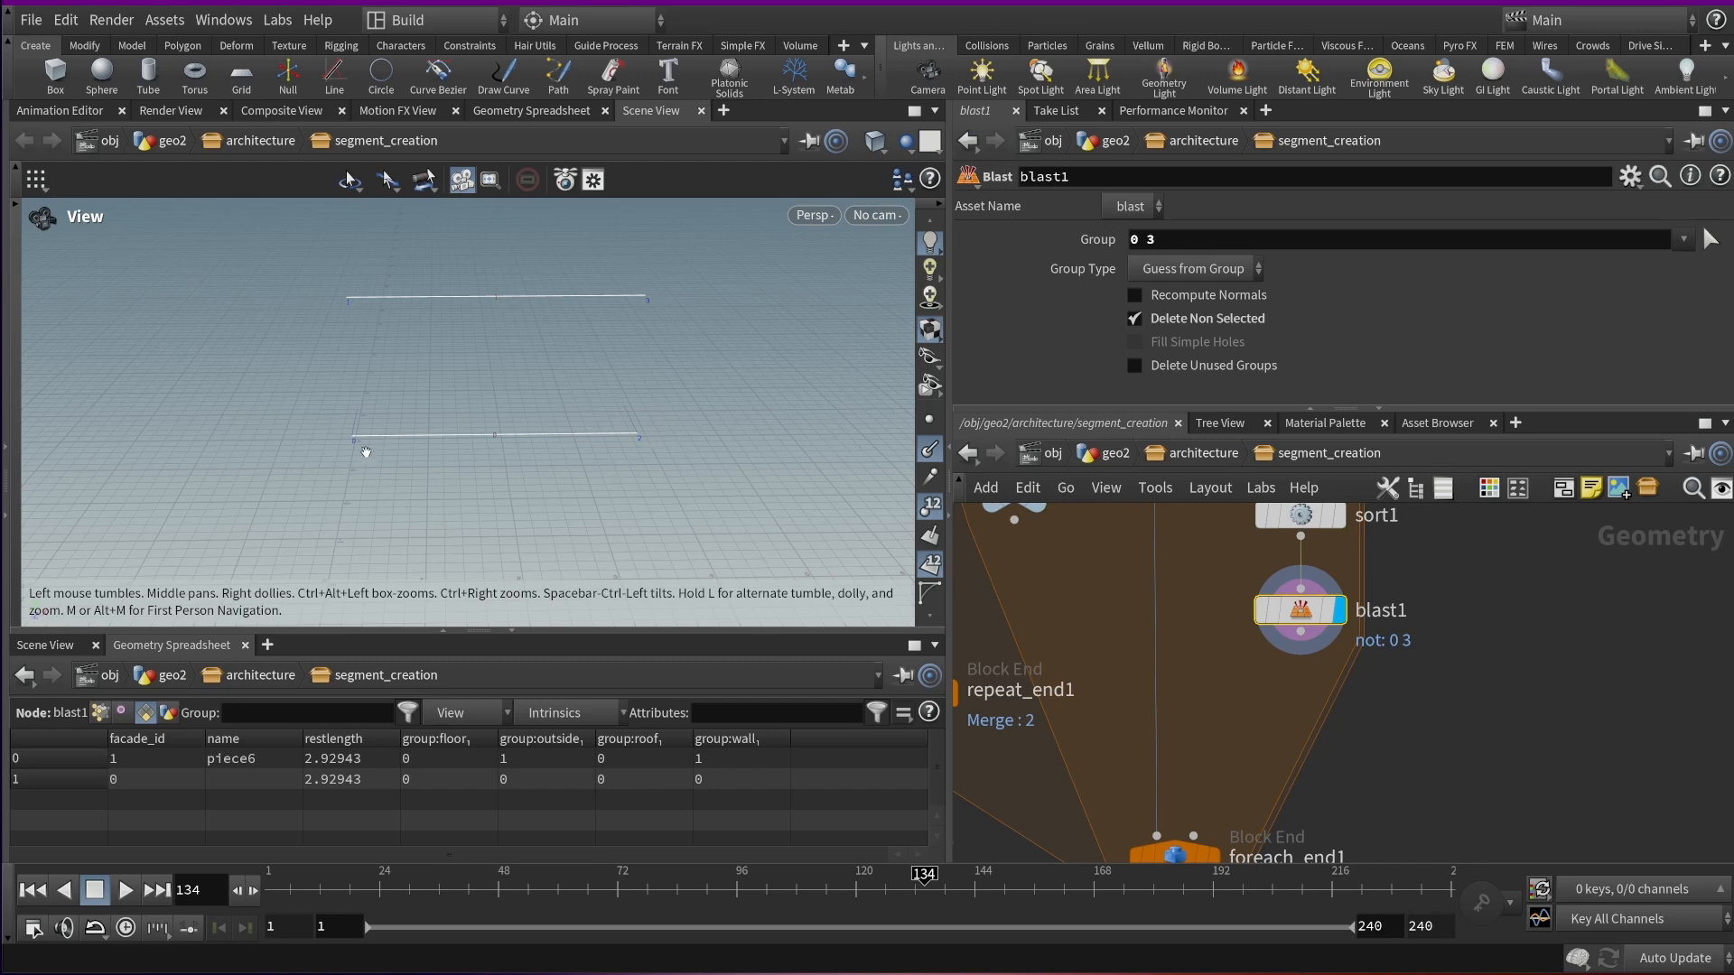
{"action": "right_click_drag", "start_coordinate": [422, 333], "coordinate": [549, 289]}
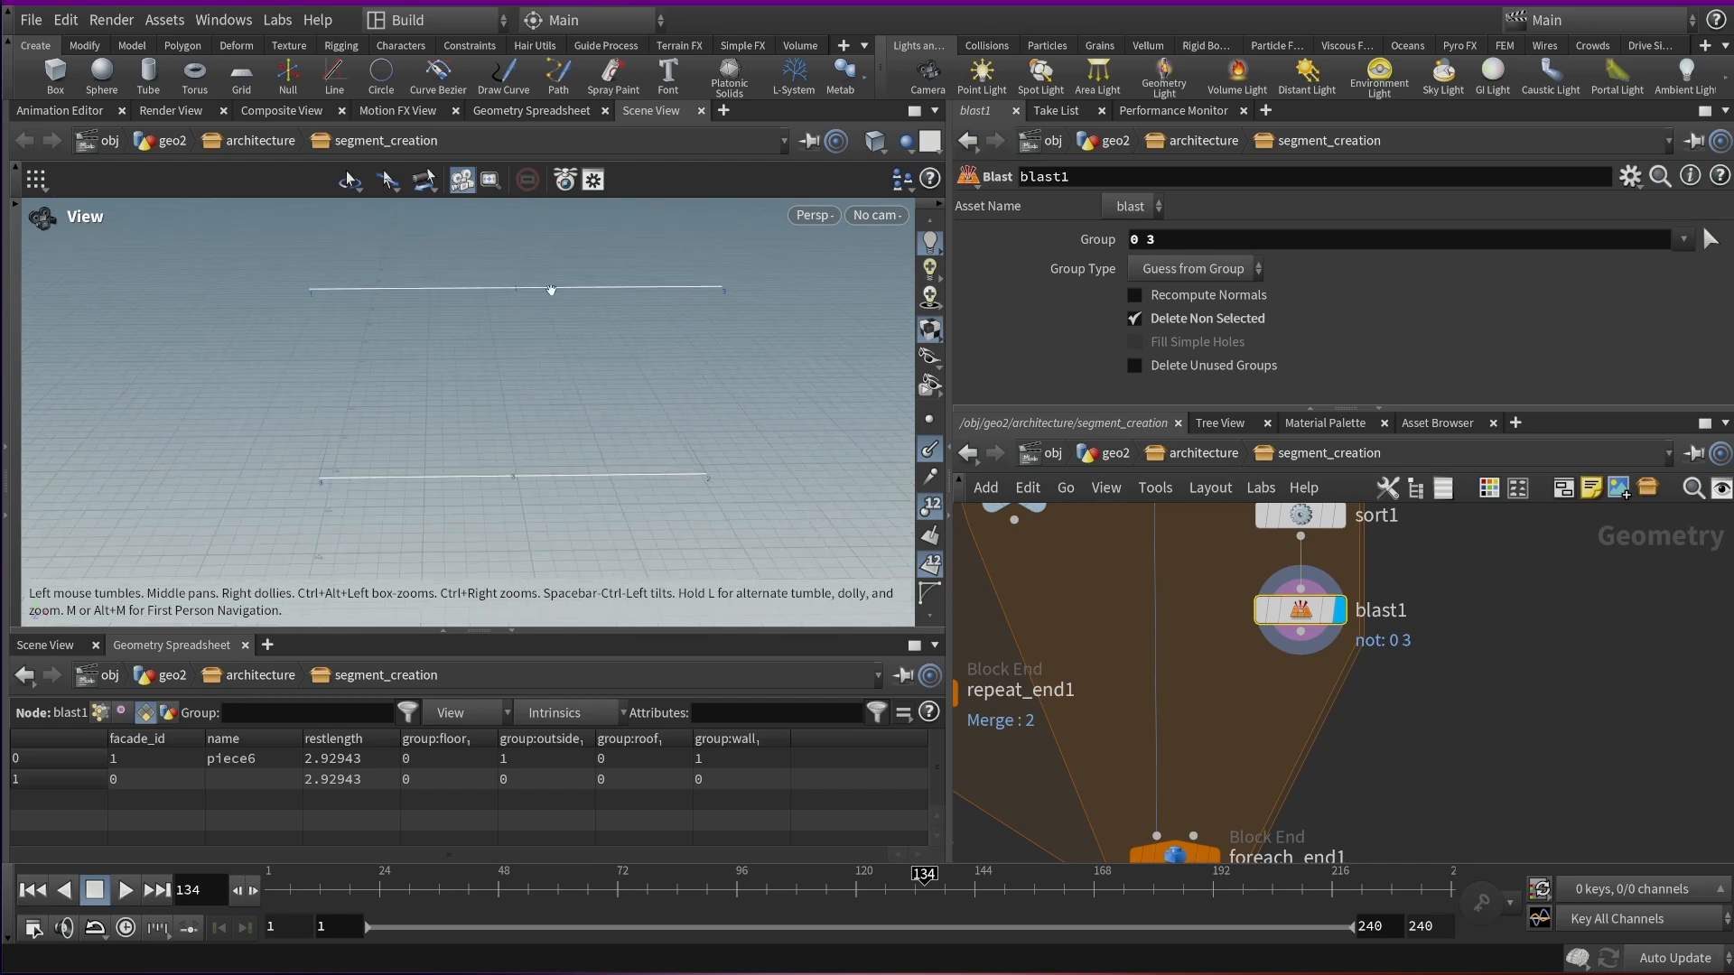
{"action": "left_click_drag", "start_coordinate": [549, 290], "coordinate": [473, 286]}
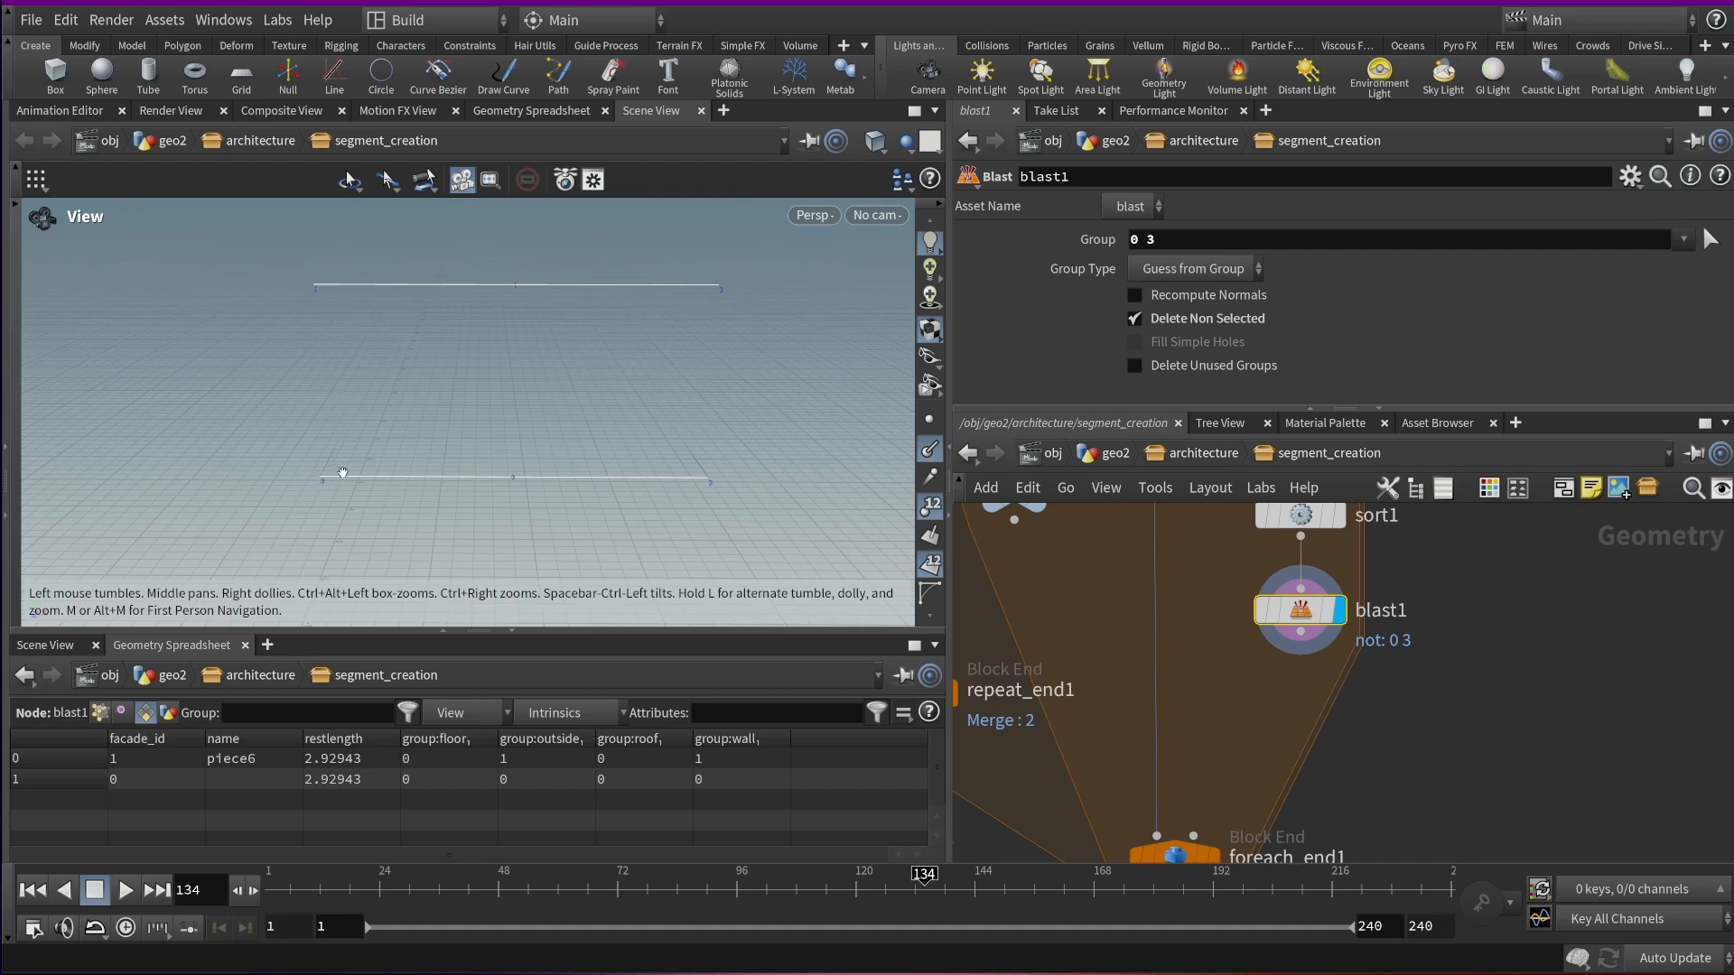
{"action": "left_click_drag", "start_coordinate": [515, 364], "coordinate": [534, 454]}
{"action": "scroll", "coordinate": [1137, 595], "scroll_direction": "down", "scroll_amount": 3}
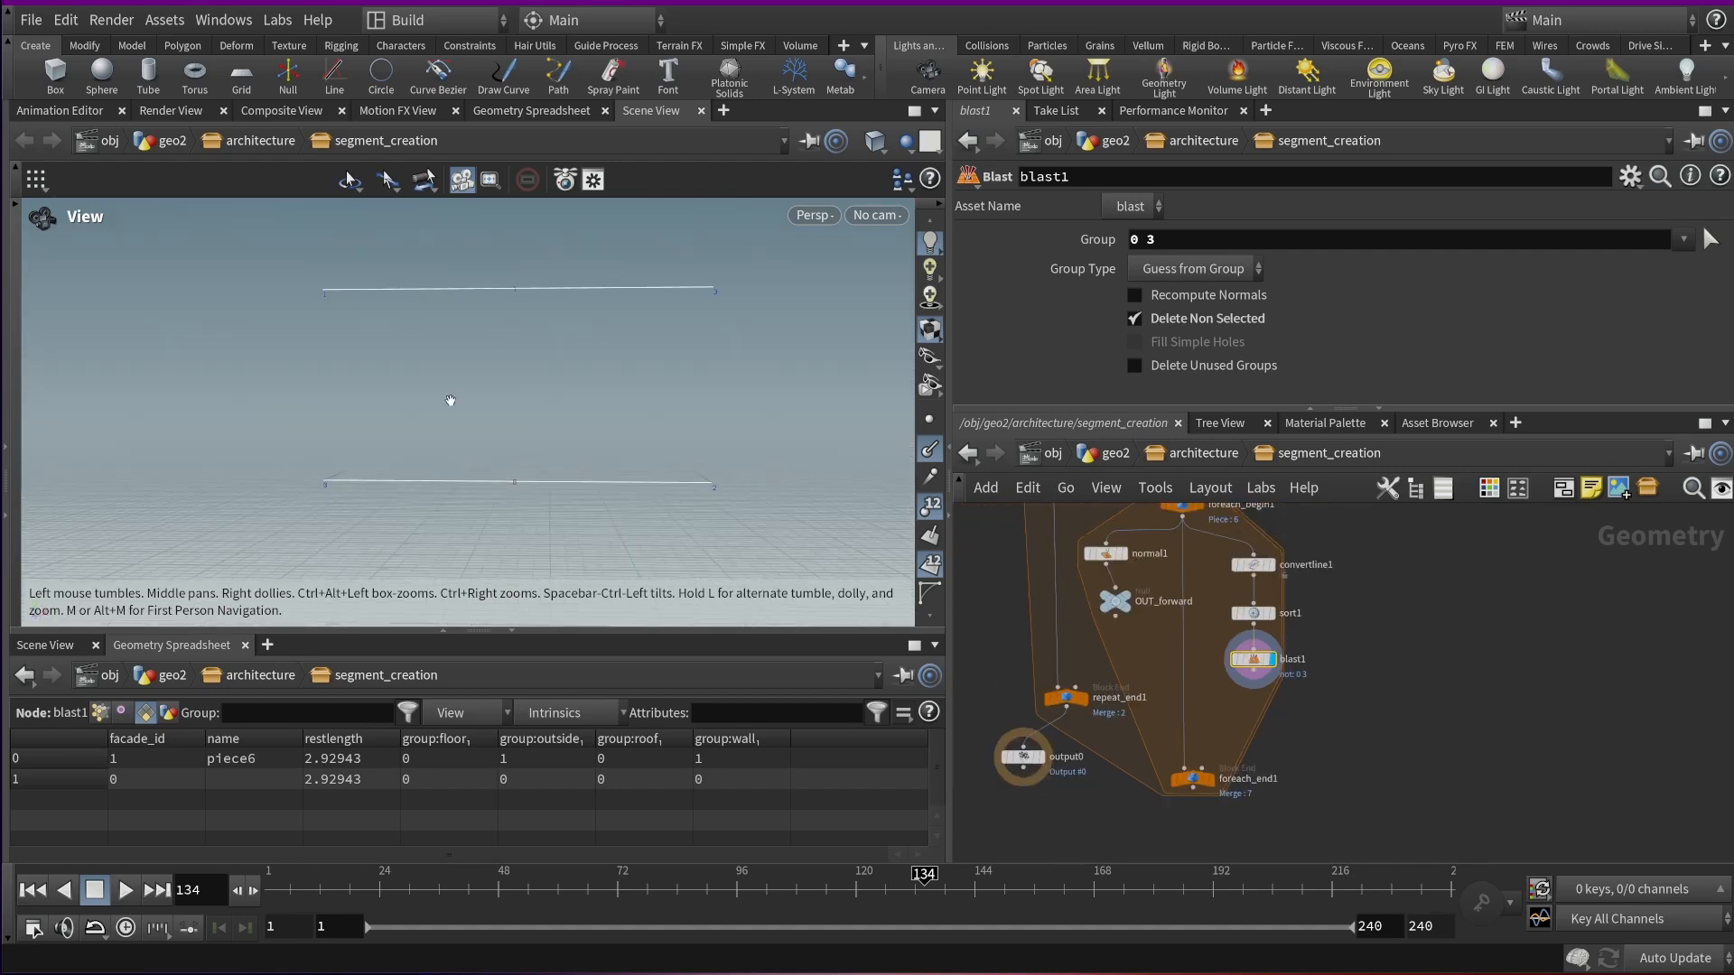
{"action": "left_click_drag", "start_coordinate": [450, 400], "coordinate": [418, 464]}
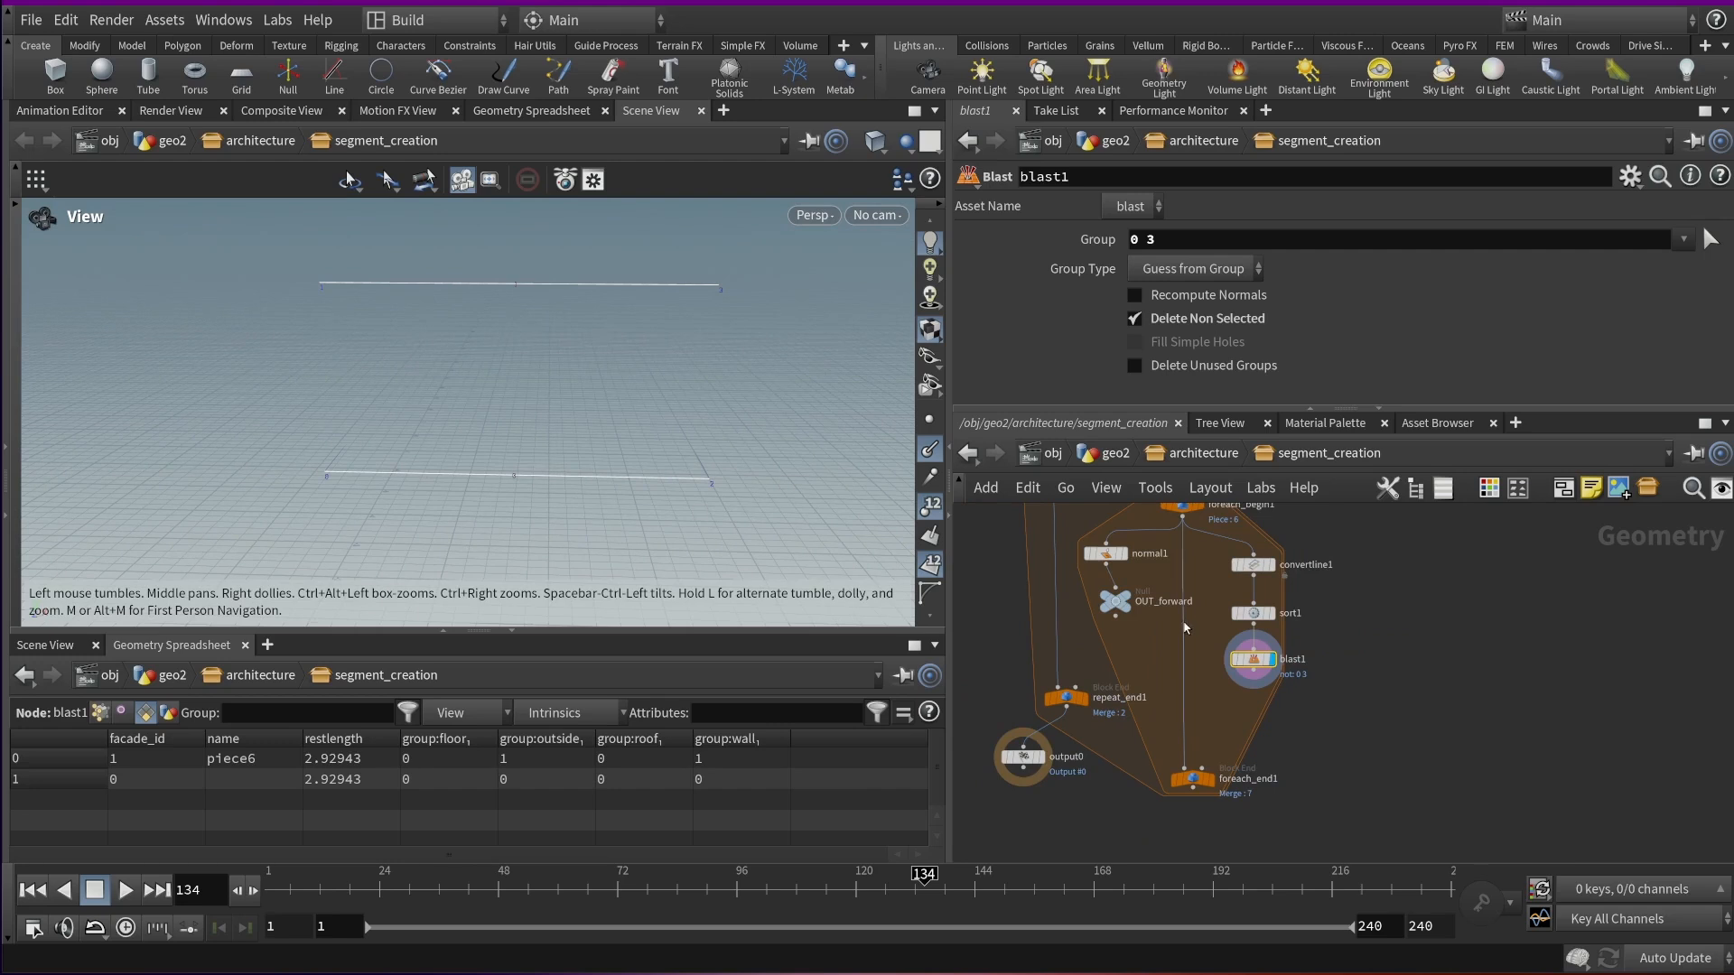
Move OUT_forward down and insert a Primitive Wrangle between normal1 and OUT_forward
{"action": "scroll", "coordinate": [1185, 627], "scroll_direction": "up", "scroll_amount": 3}
{"action": "left_click_drag", "start_coordinate": [1106, 612], "coordinate": [1095, 684]}
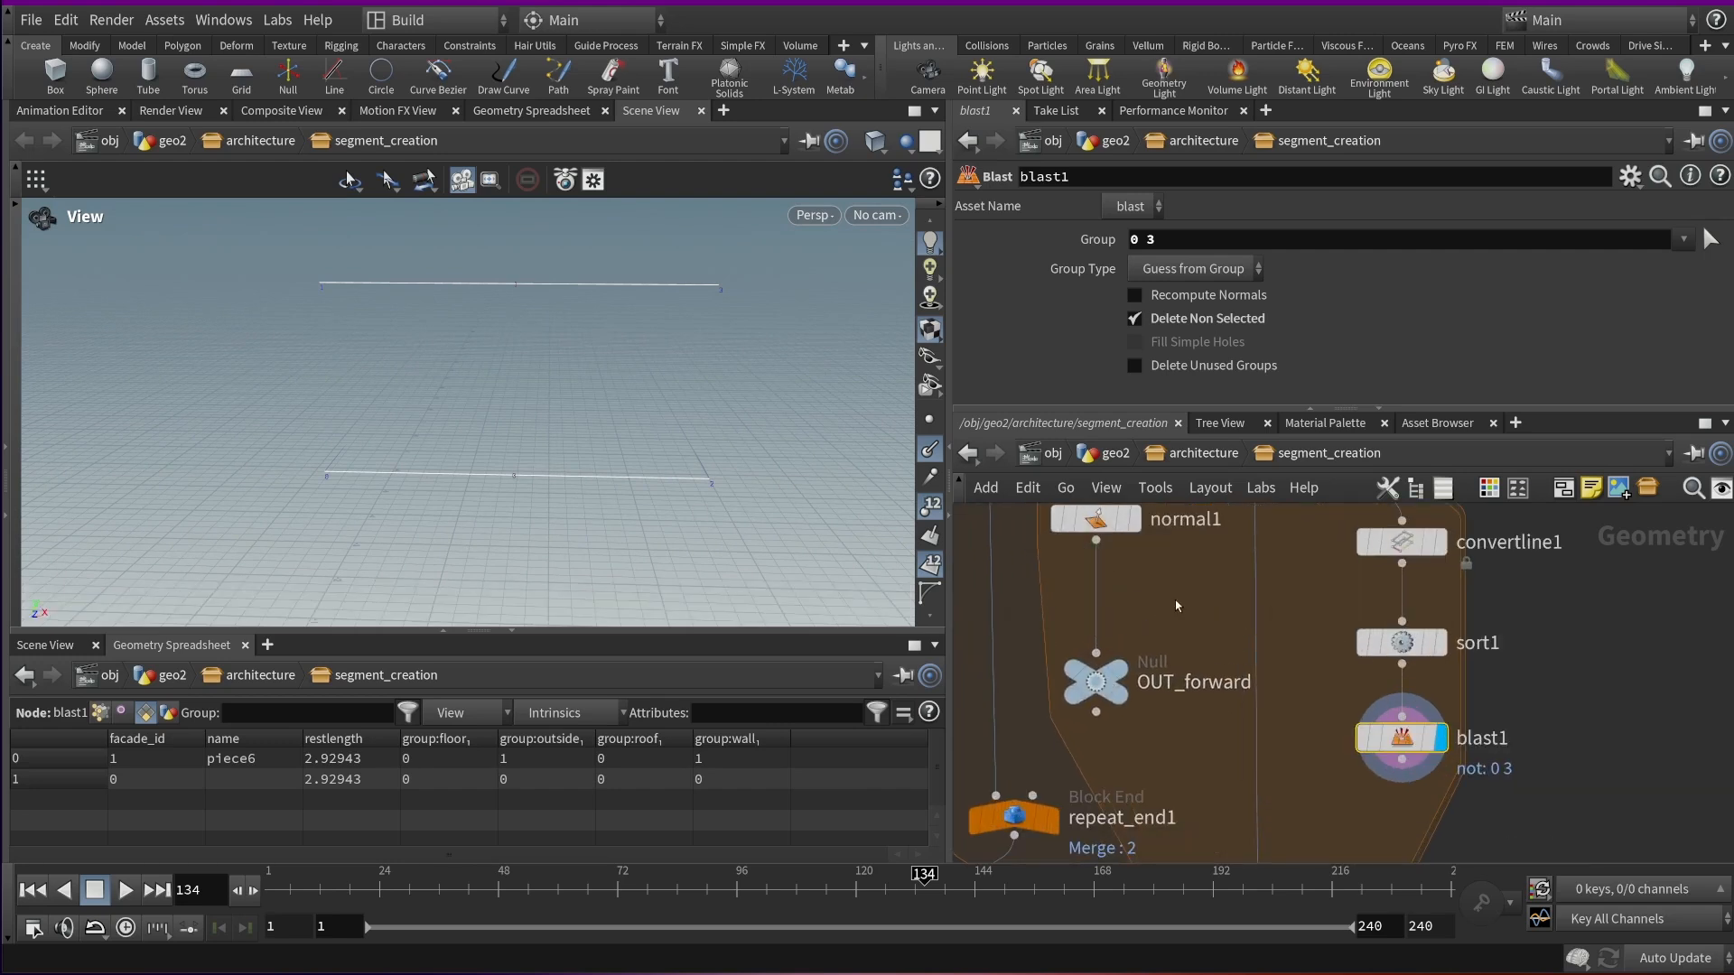
{"action": "key", "text": "Tab"}
{"action": "type", "text": "point"}
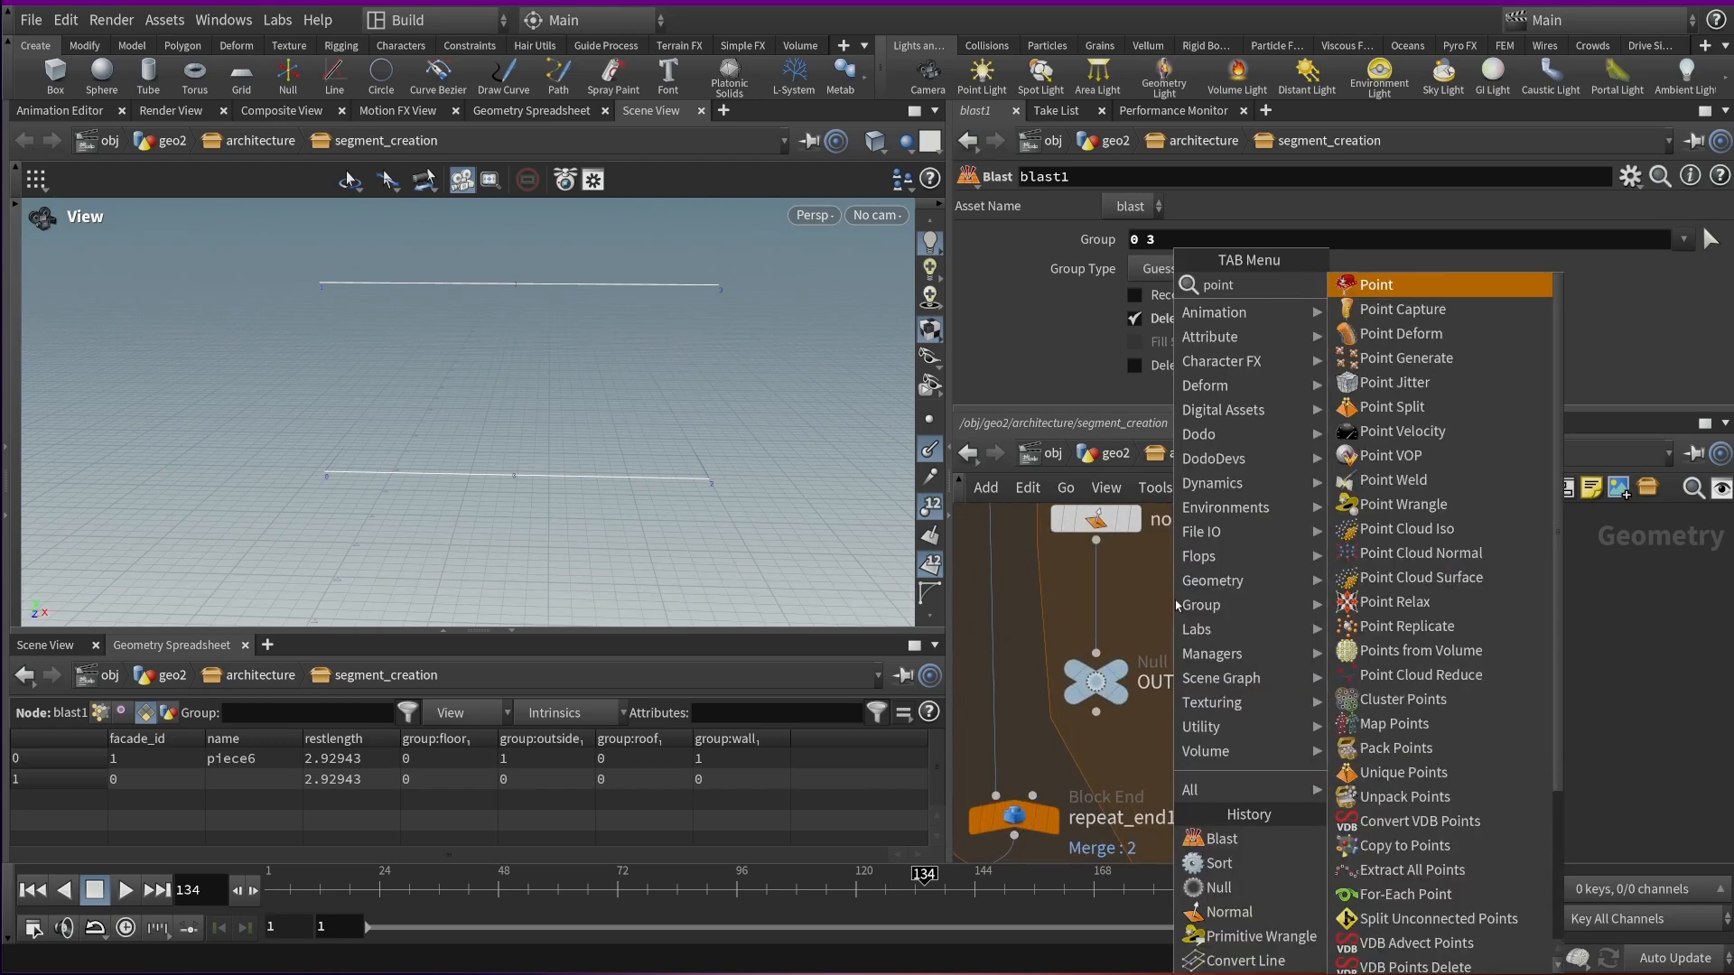
{"action": "type", "text": "wr"}
{"action": "key", "text": "BackSpace"}
{"action": "key", "text": "BackSpace"}
{"action": "key", "text": "BackSpace"}
{"action": "key", "text": "BackSpace"}
{"action": "key", "text": "BackSpace"}
{"action": "key", "text": "BackSpace"}
{"action": "key", "text": "Return"}
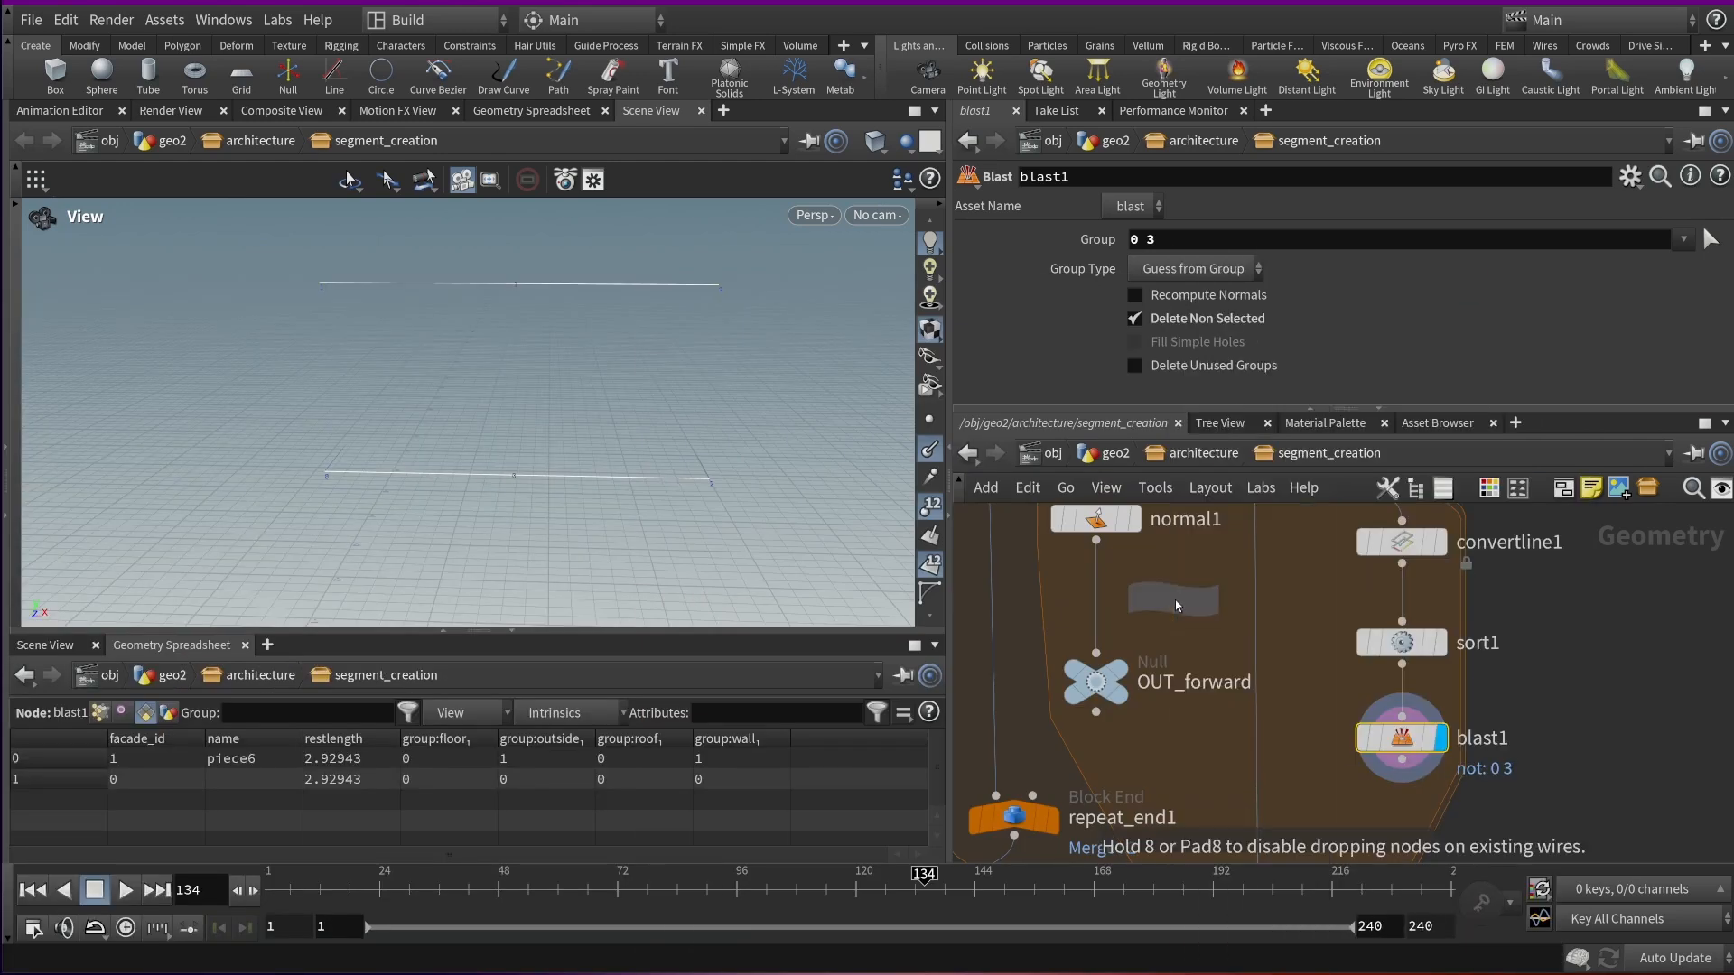
{"action": "left_click", "coordinate": [1096, 602]}
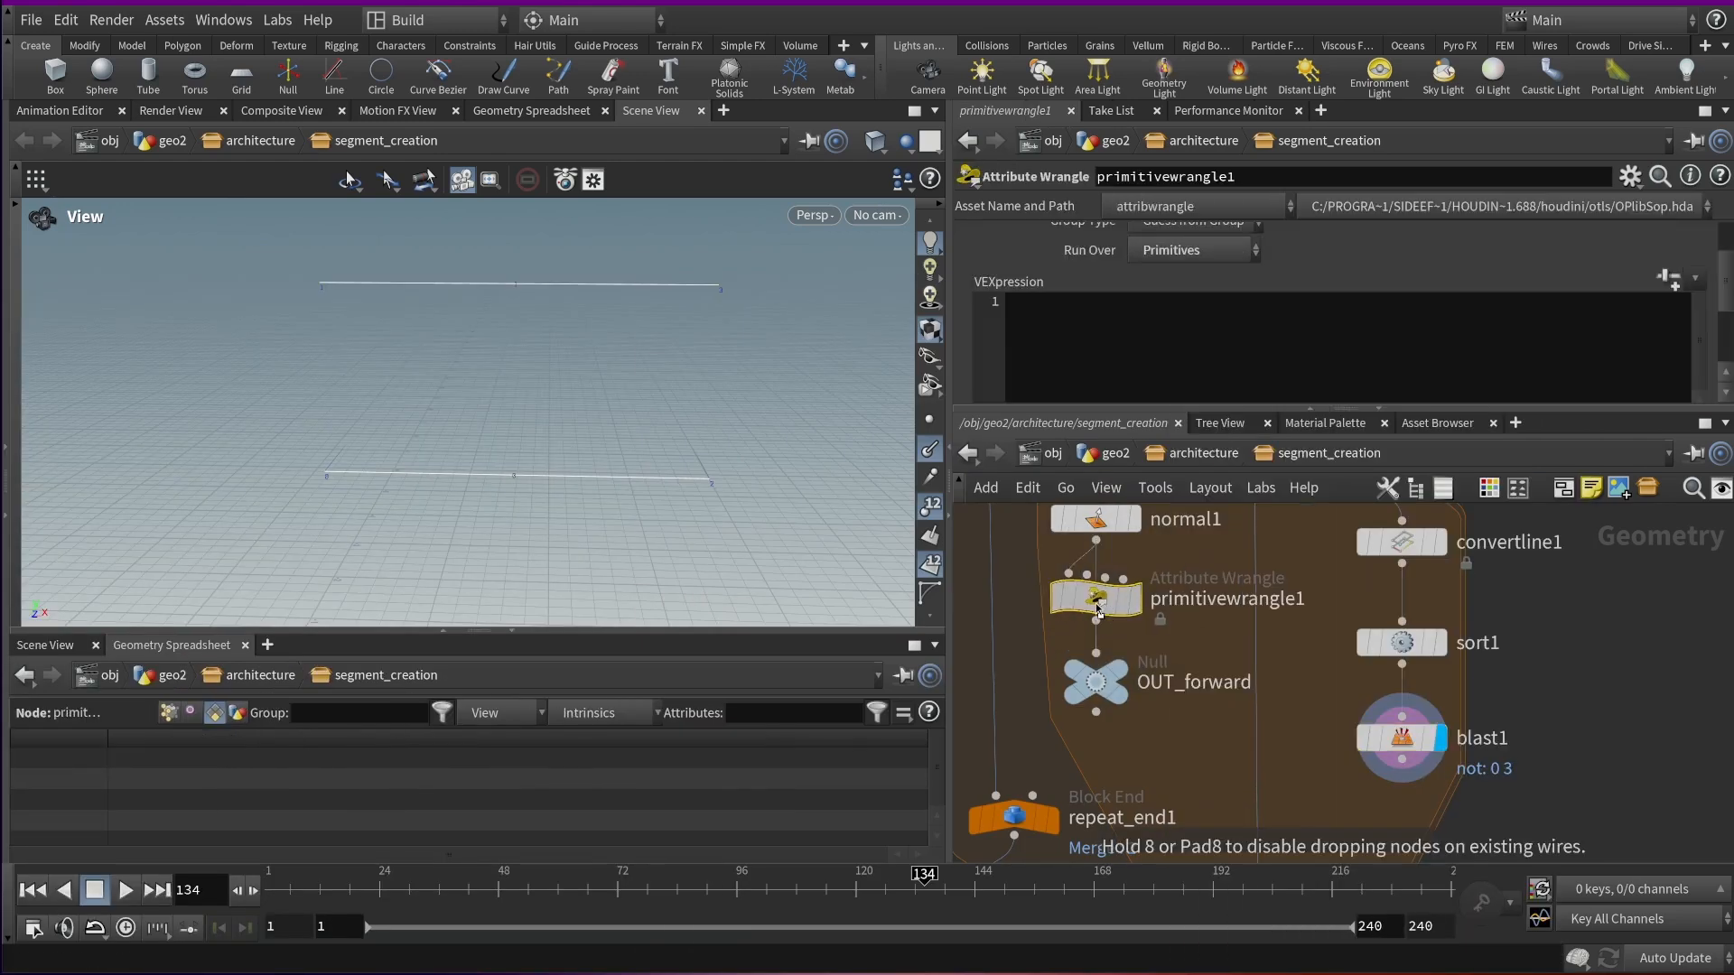
Display primitivewrangle1 and show primitive normals in the viewport so the wall's normal can be inspected
{"action": "left_click", "coordinate": [1162, 342]}
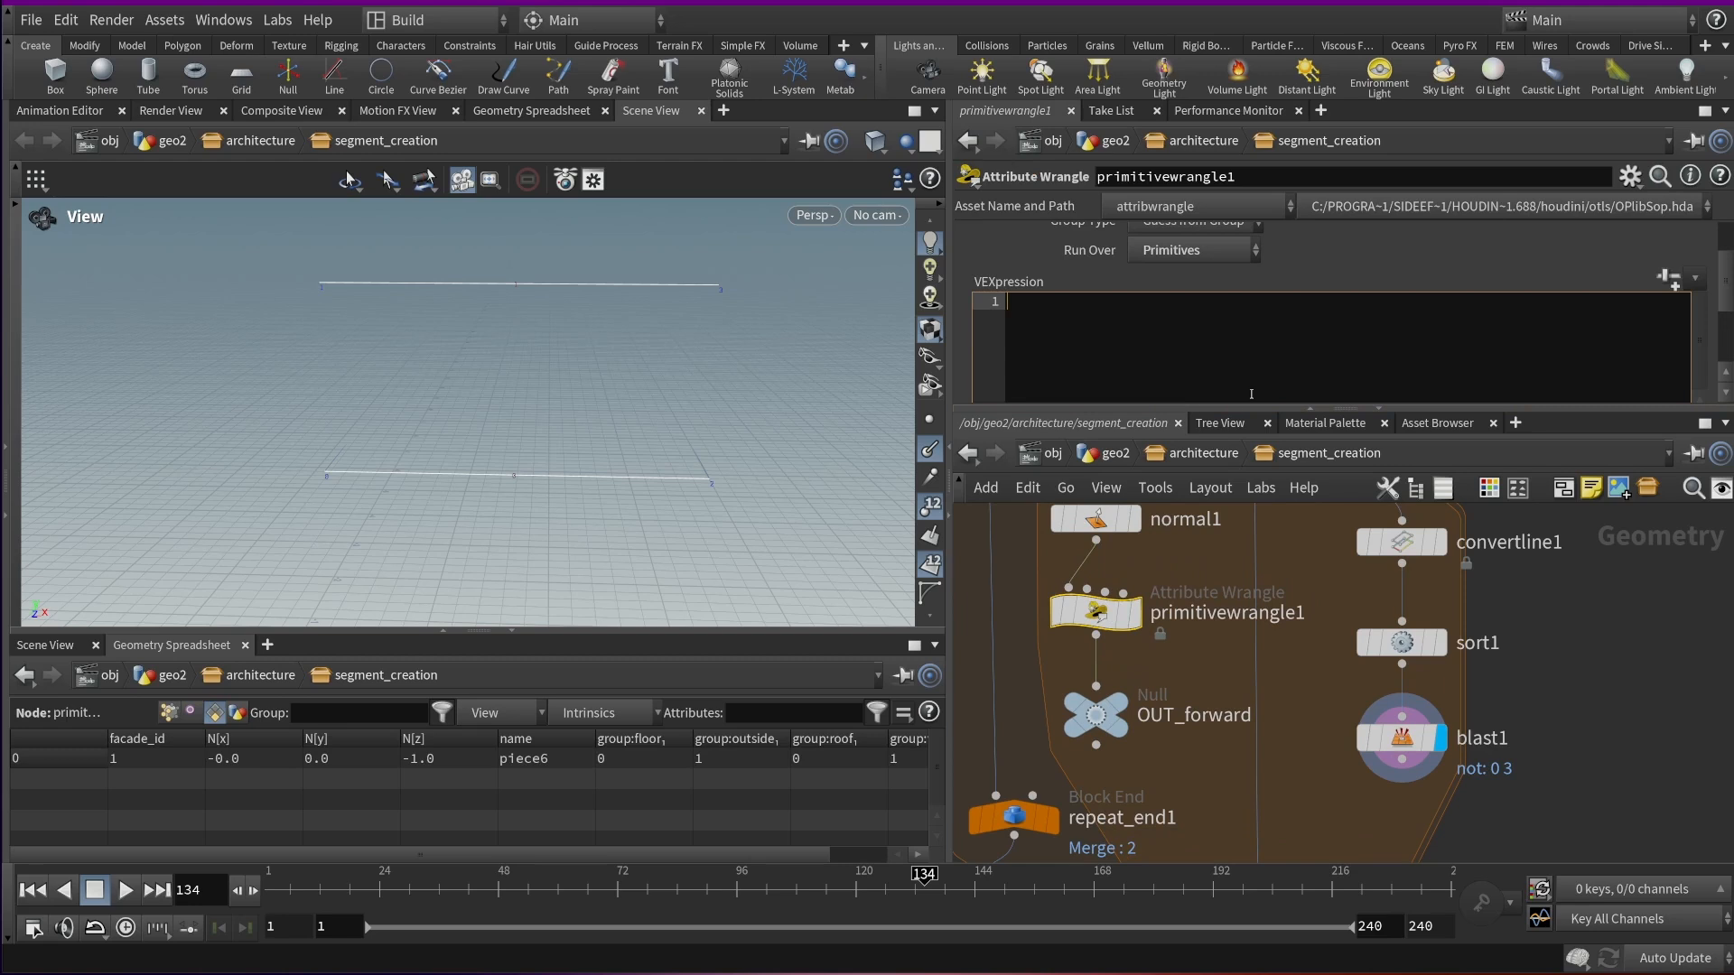
{"action": "left_click", "coordinate": [1134, 613]}
{"action": "left_click_drag", "start_coordinate": [506, 312], "coordinate": [531, 560]}
{"action": "scroll", "coordinate": [930, 424], "scroll_direction": "down", "scroll_amount": 3}
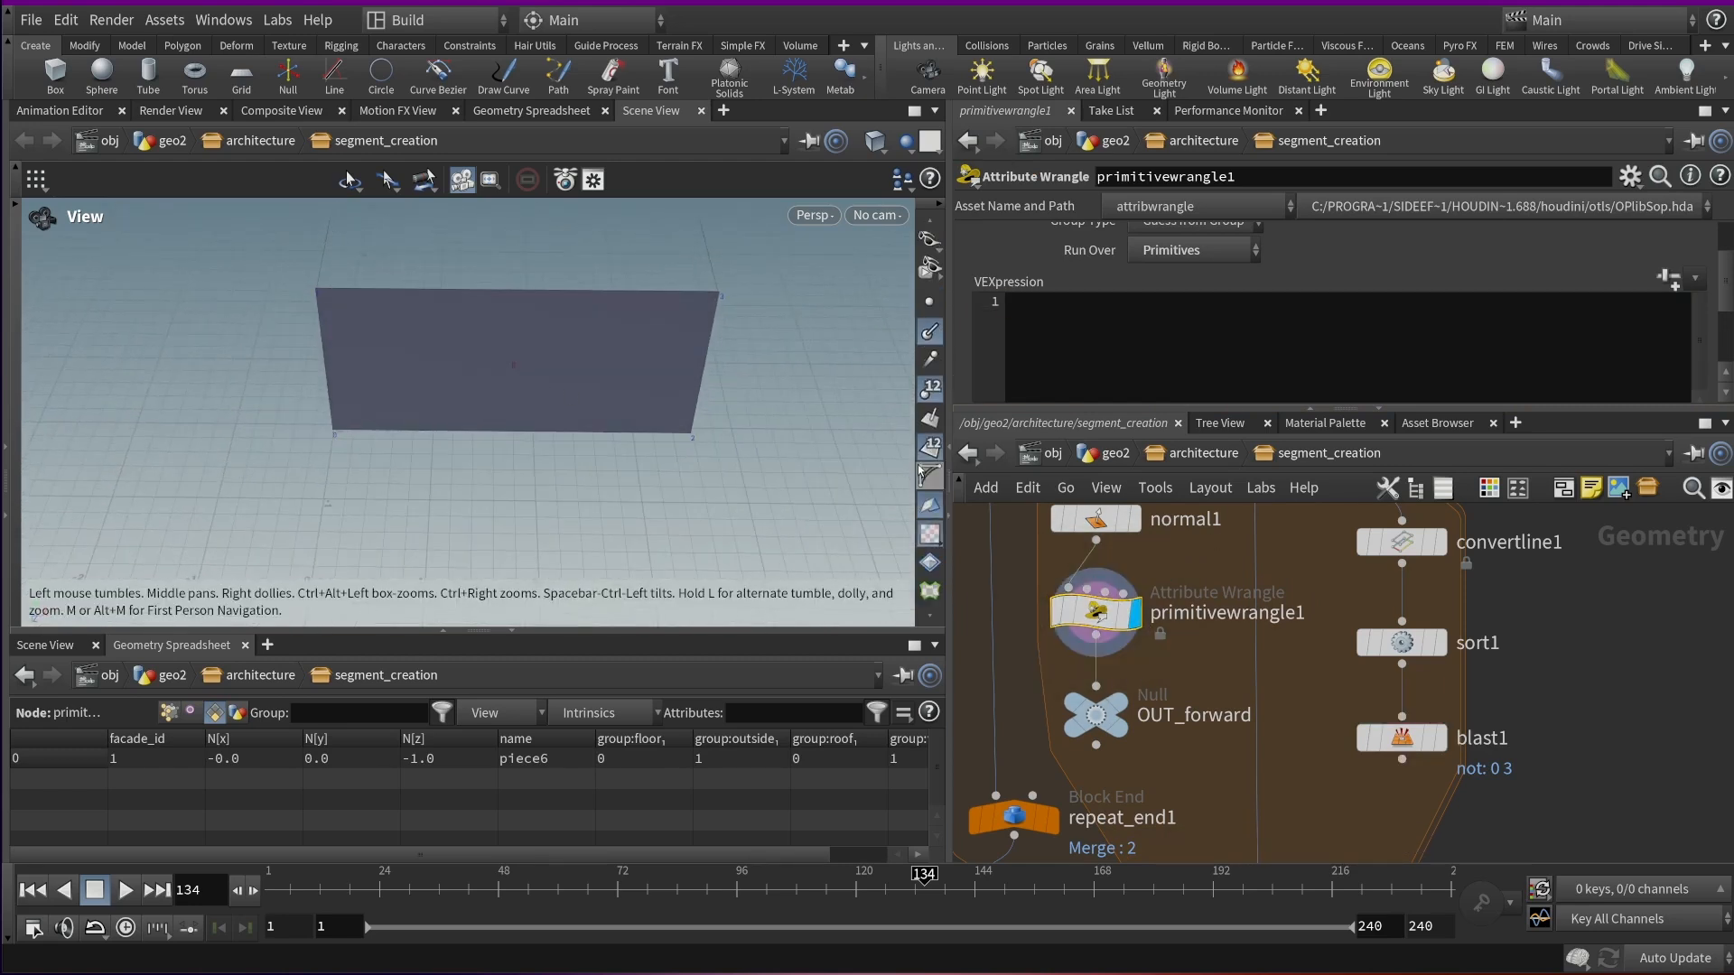
{"action": "left_click_drag", "start_coordinate": [542, 361], "coordinate": [458, 354]}
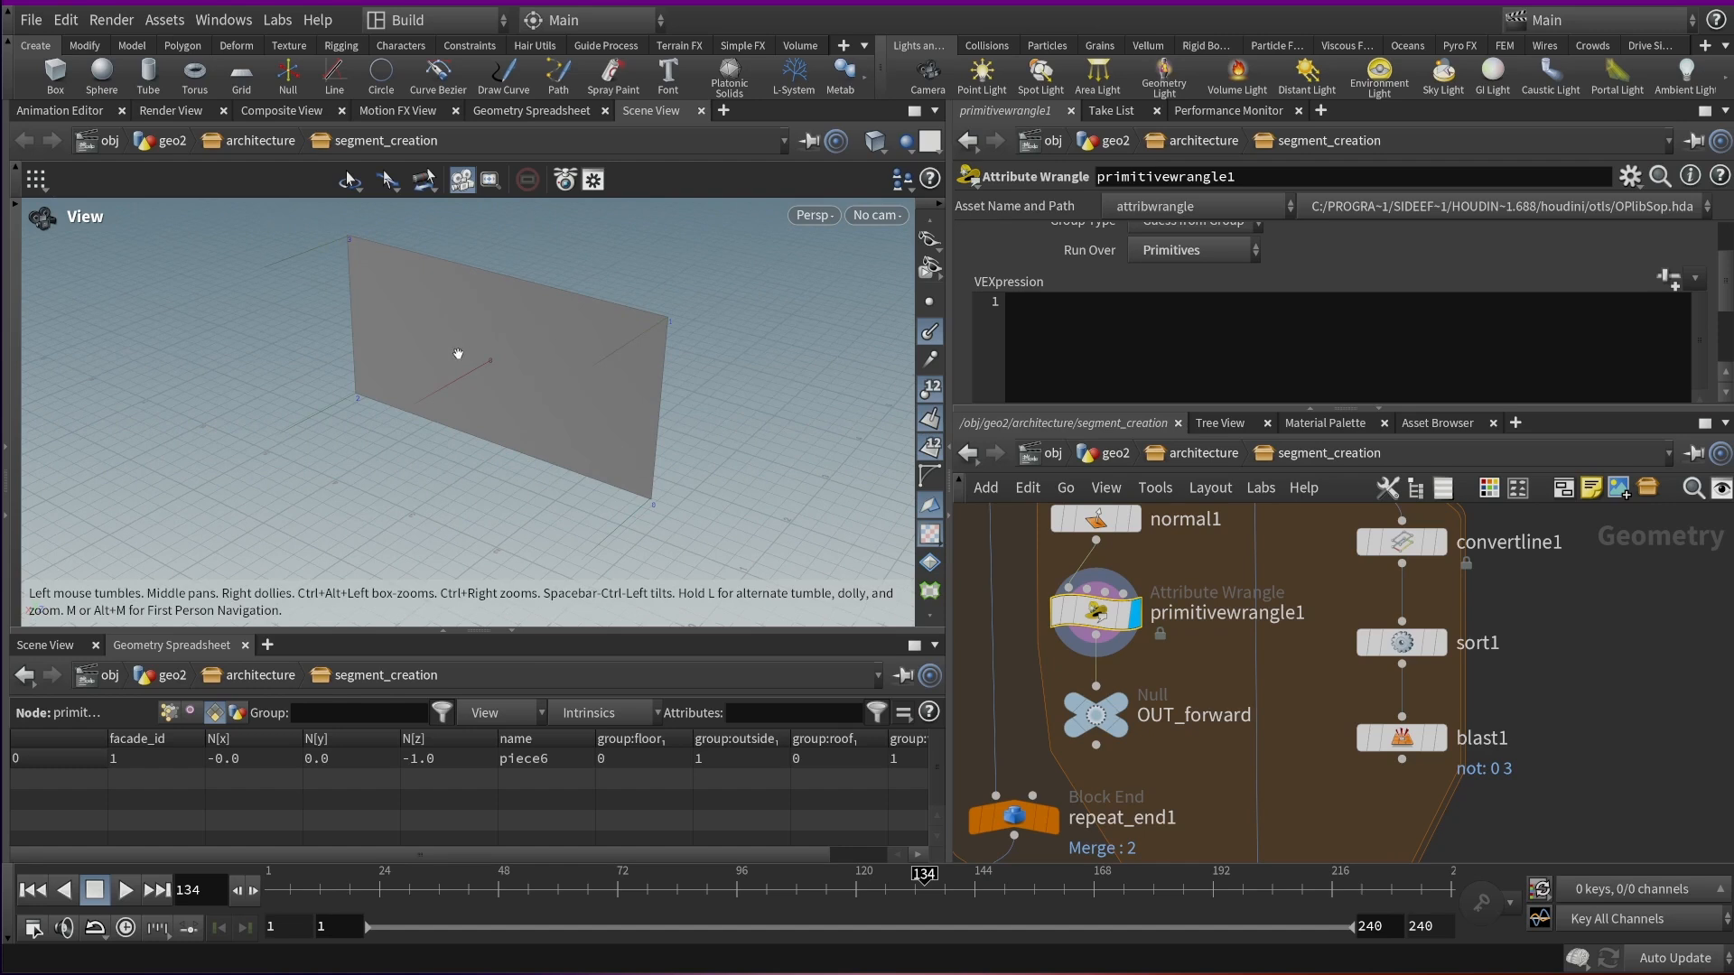
Write the VEX expression "v@N = cross(v@N, {0, 1, 0});" in primitivewrangle1 and check the wall's normal direction
{"action": "left_click", "coordinate": [1230, 325]}
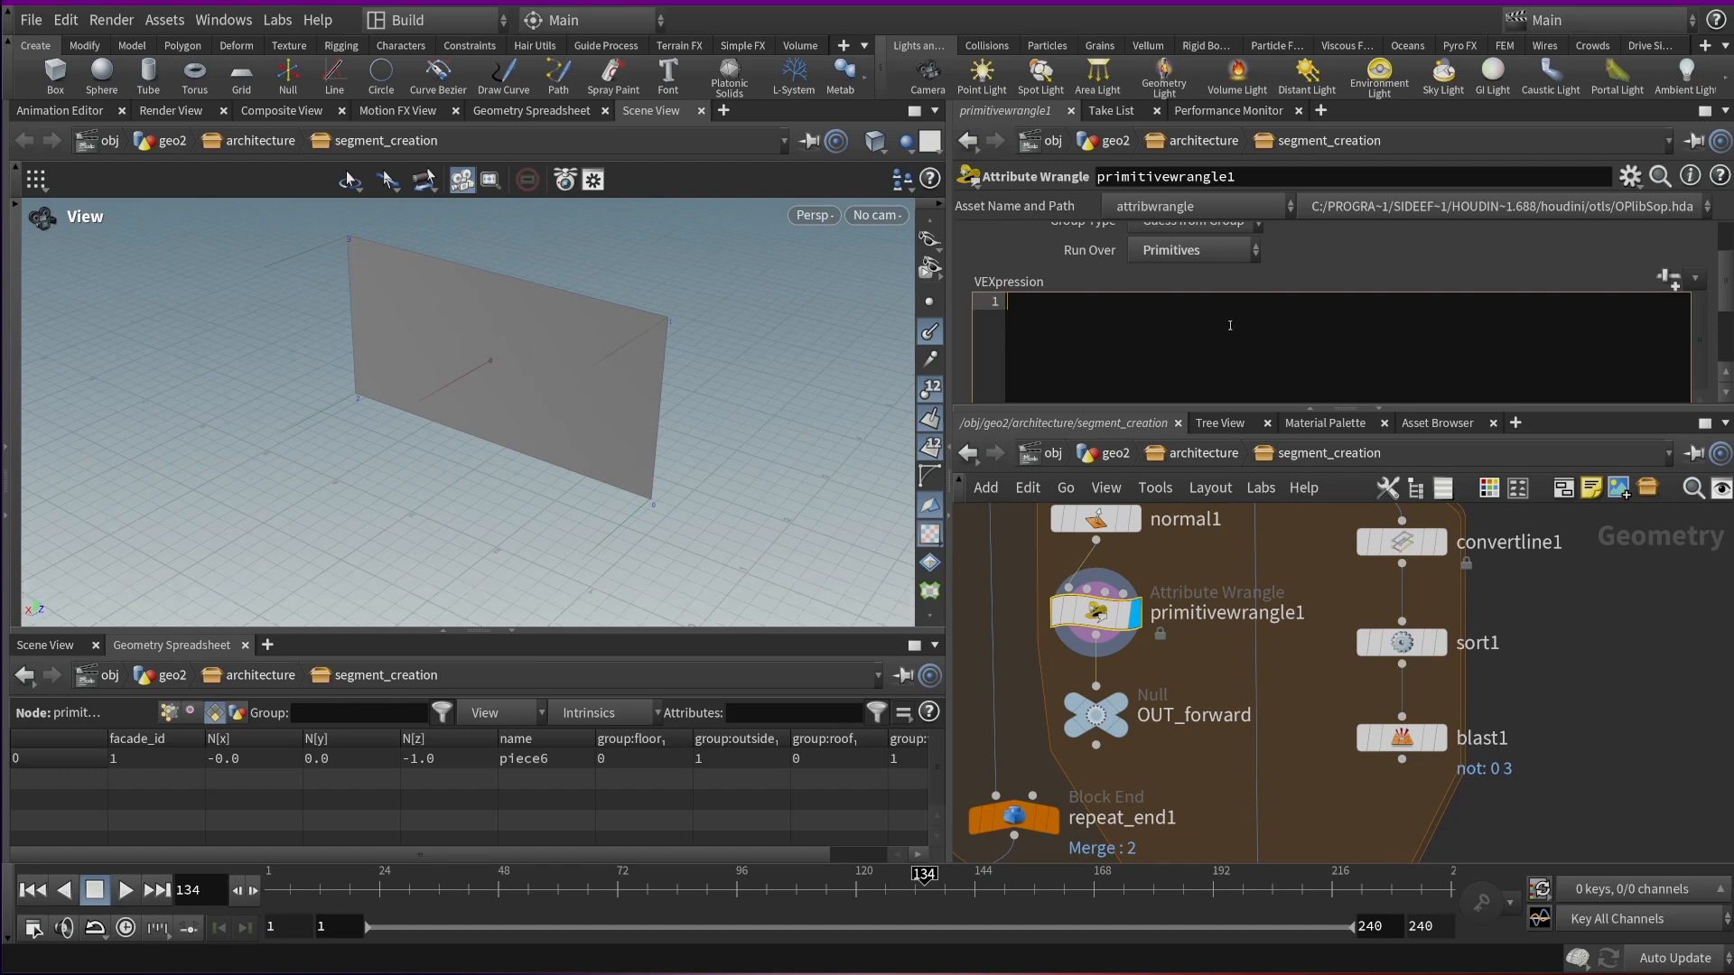
{"action": "type", "text": "v@"}
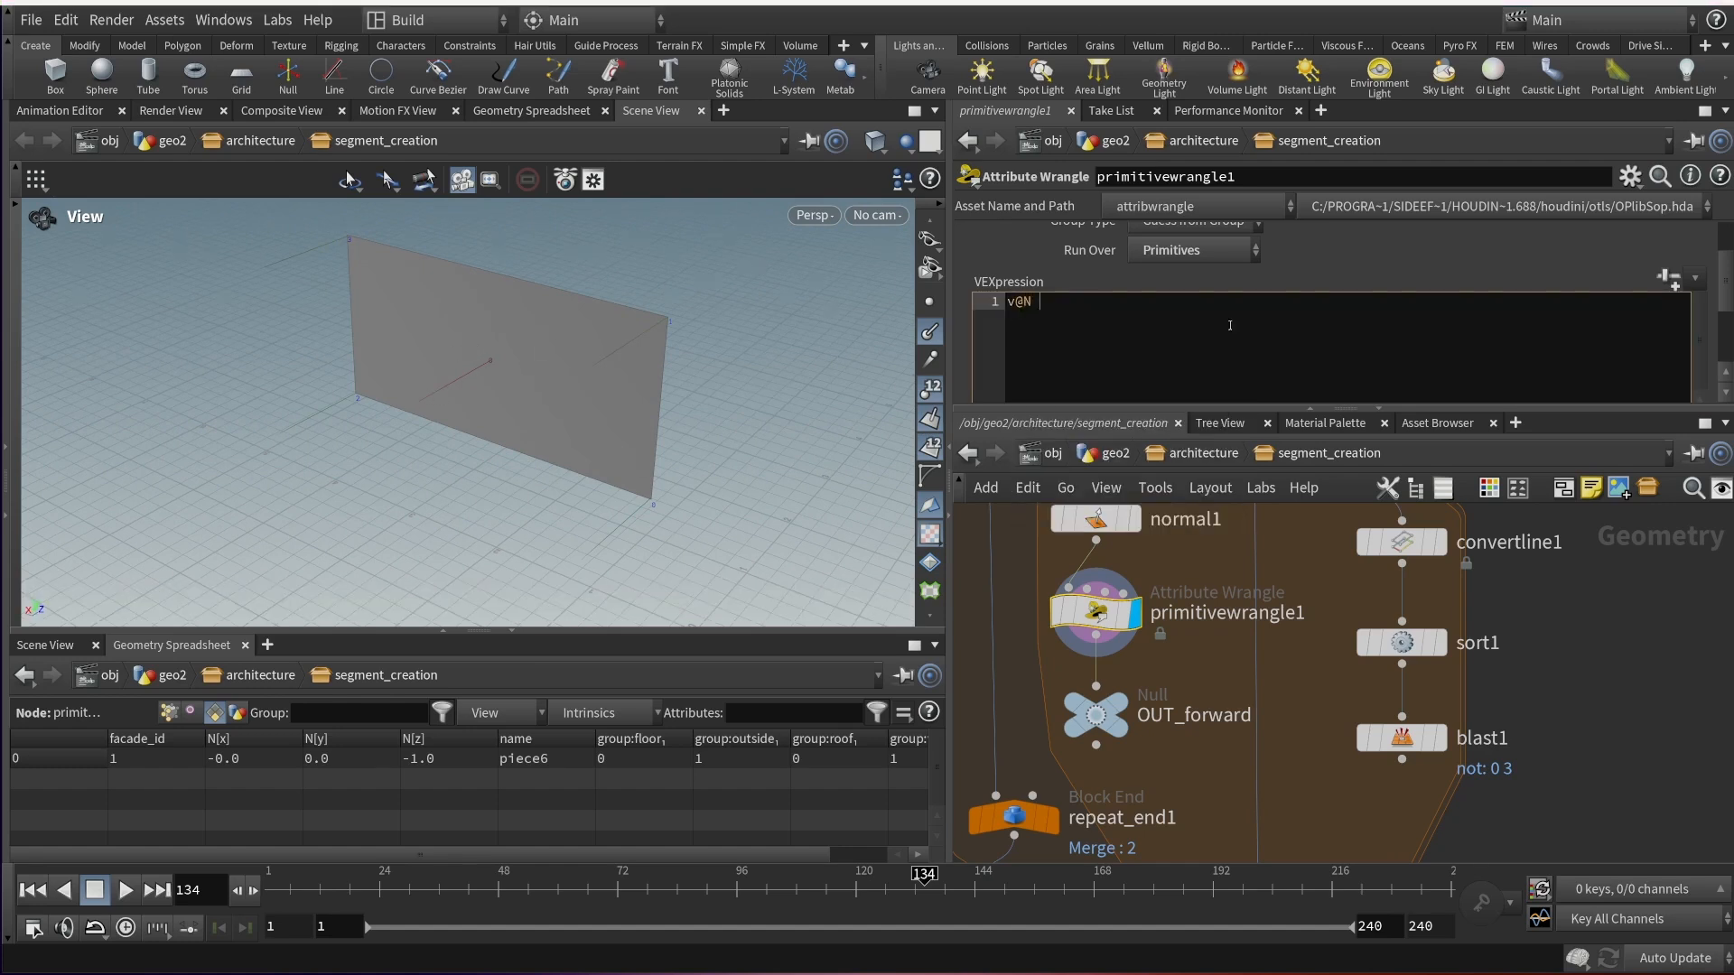
{"action": "type", "text": "N = cross(v@N, {0, 1, 0"}
{"action": "type", "text": ");"}
{"action": "left_click_drag", "start_coordinate": [503, 406], "coordinate": [750, 364]}
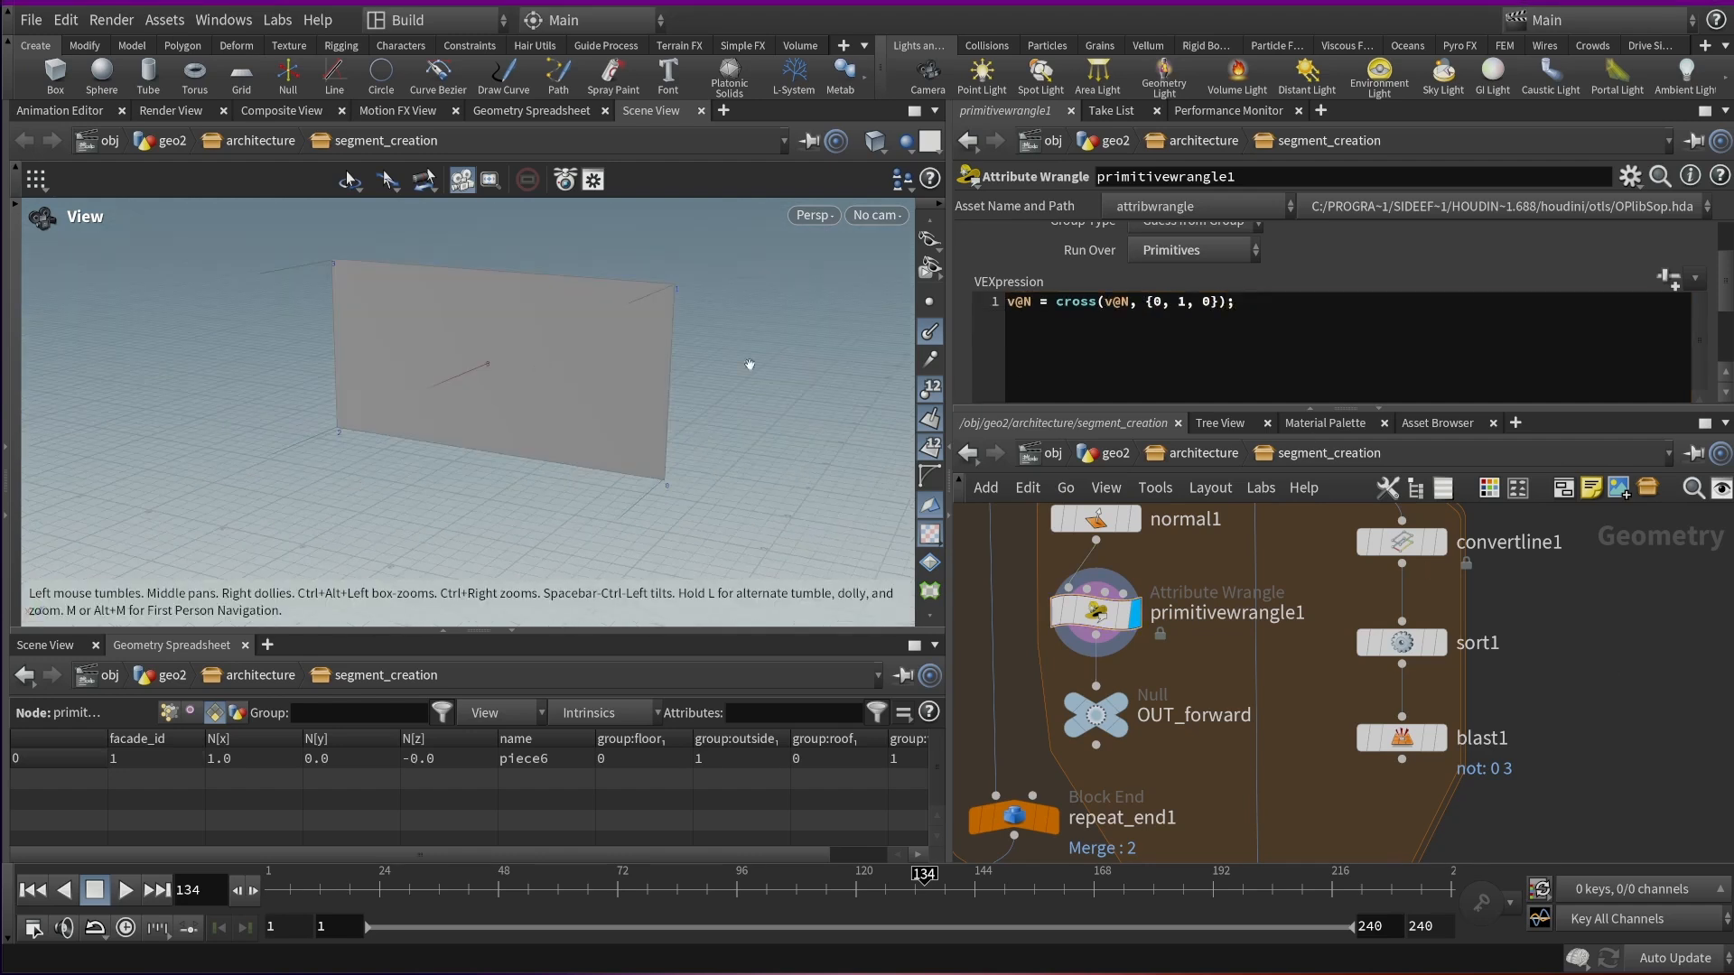
{"action": "left_click_drag", "start_coordinate": [599, 323], "coordinate": [531, 468]}
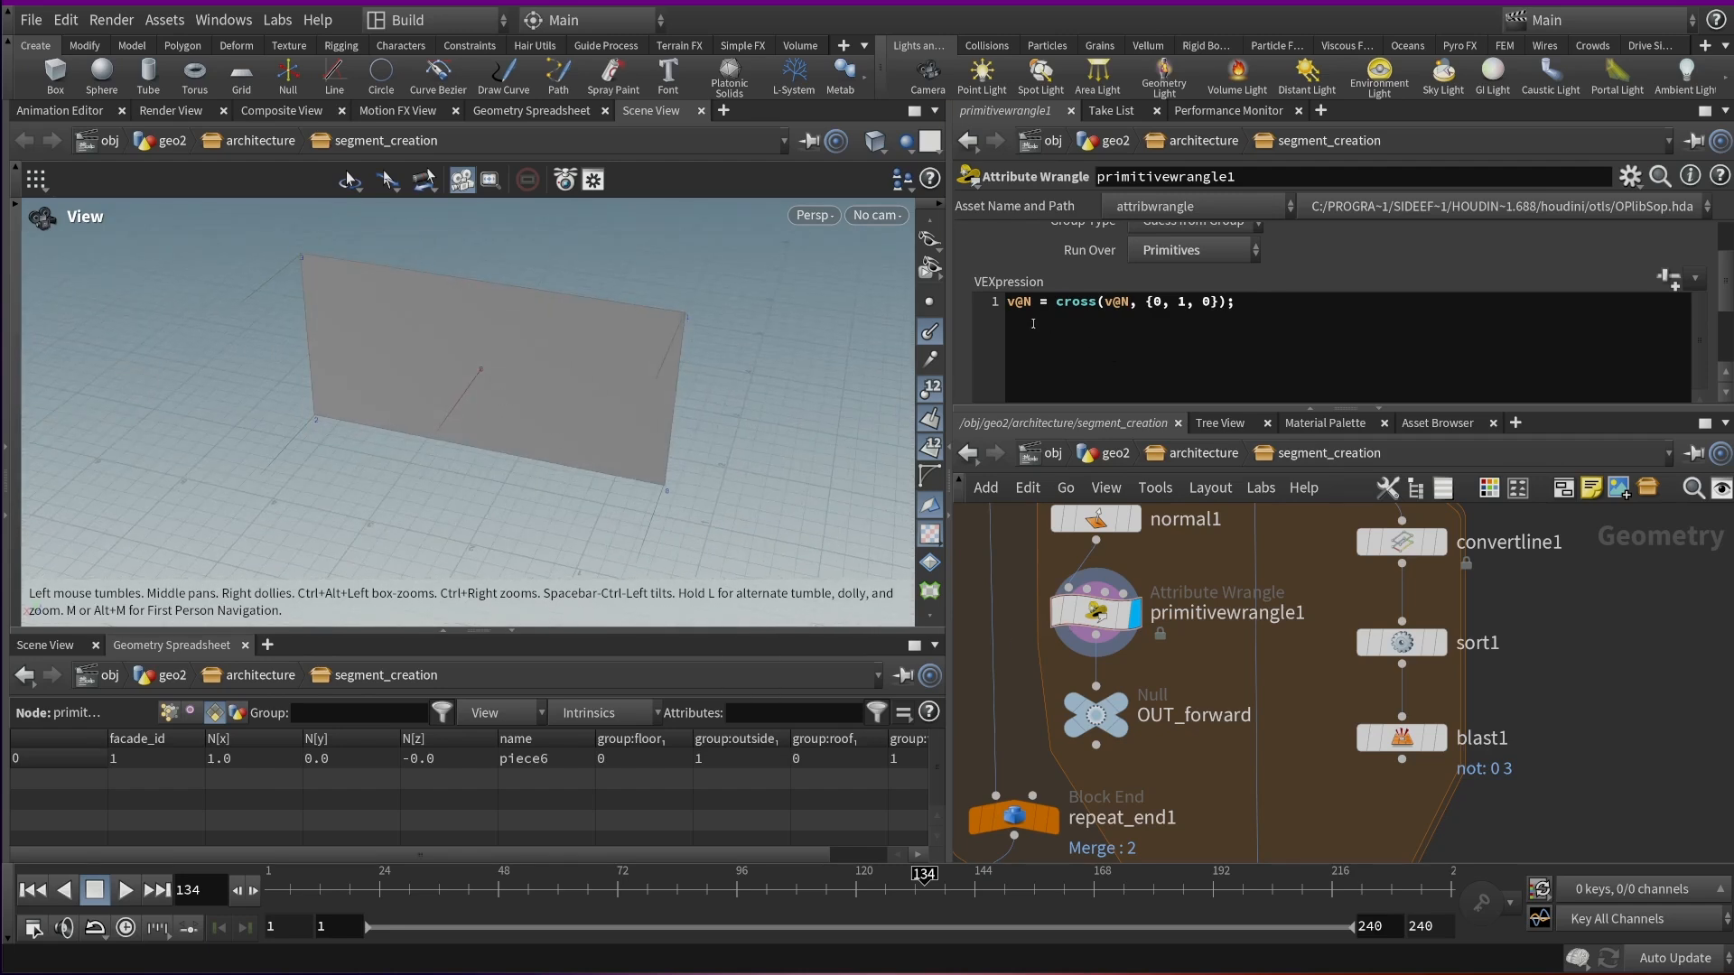
{"action": "left_click_drag", "start_coordinate": [425, 357], "coordinate": [469, 356]}
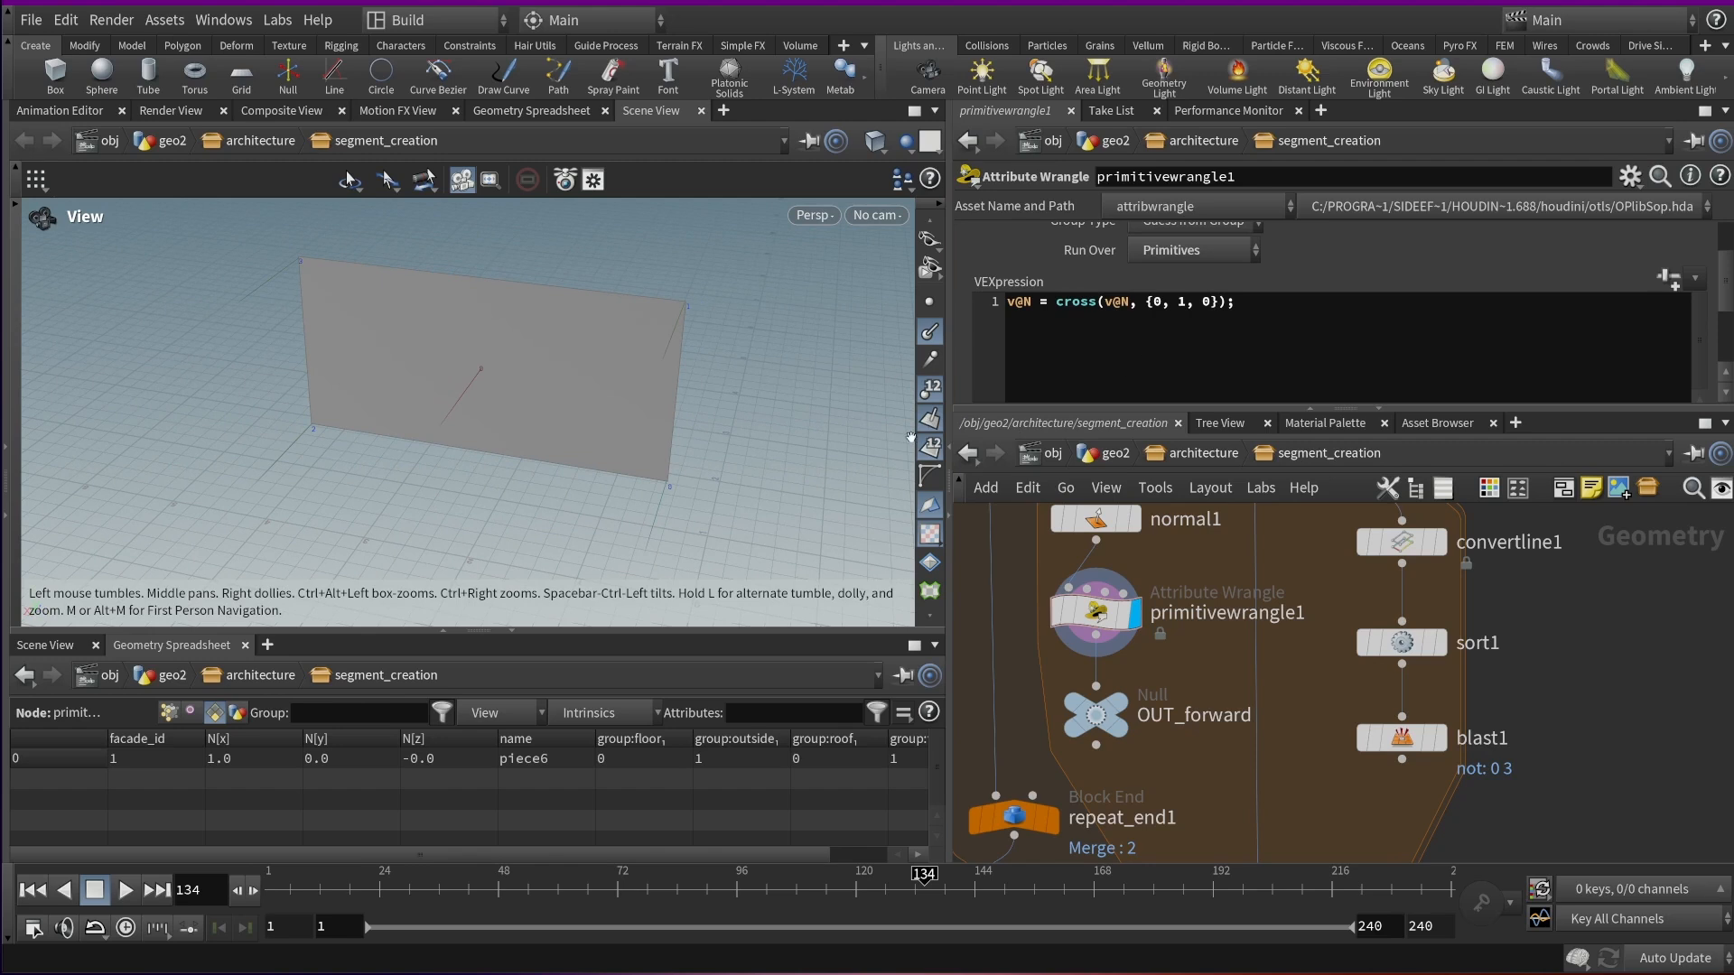
{"action": "left_click", "coordinate": [1095, 612]}
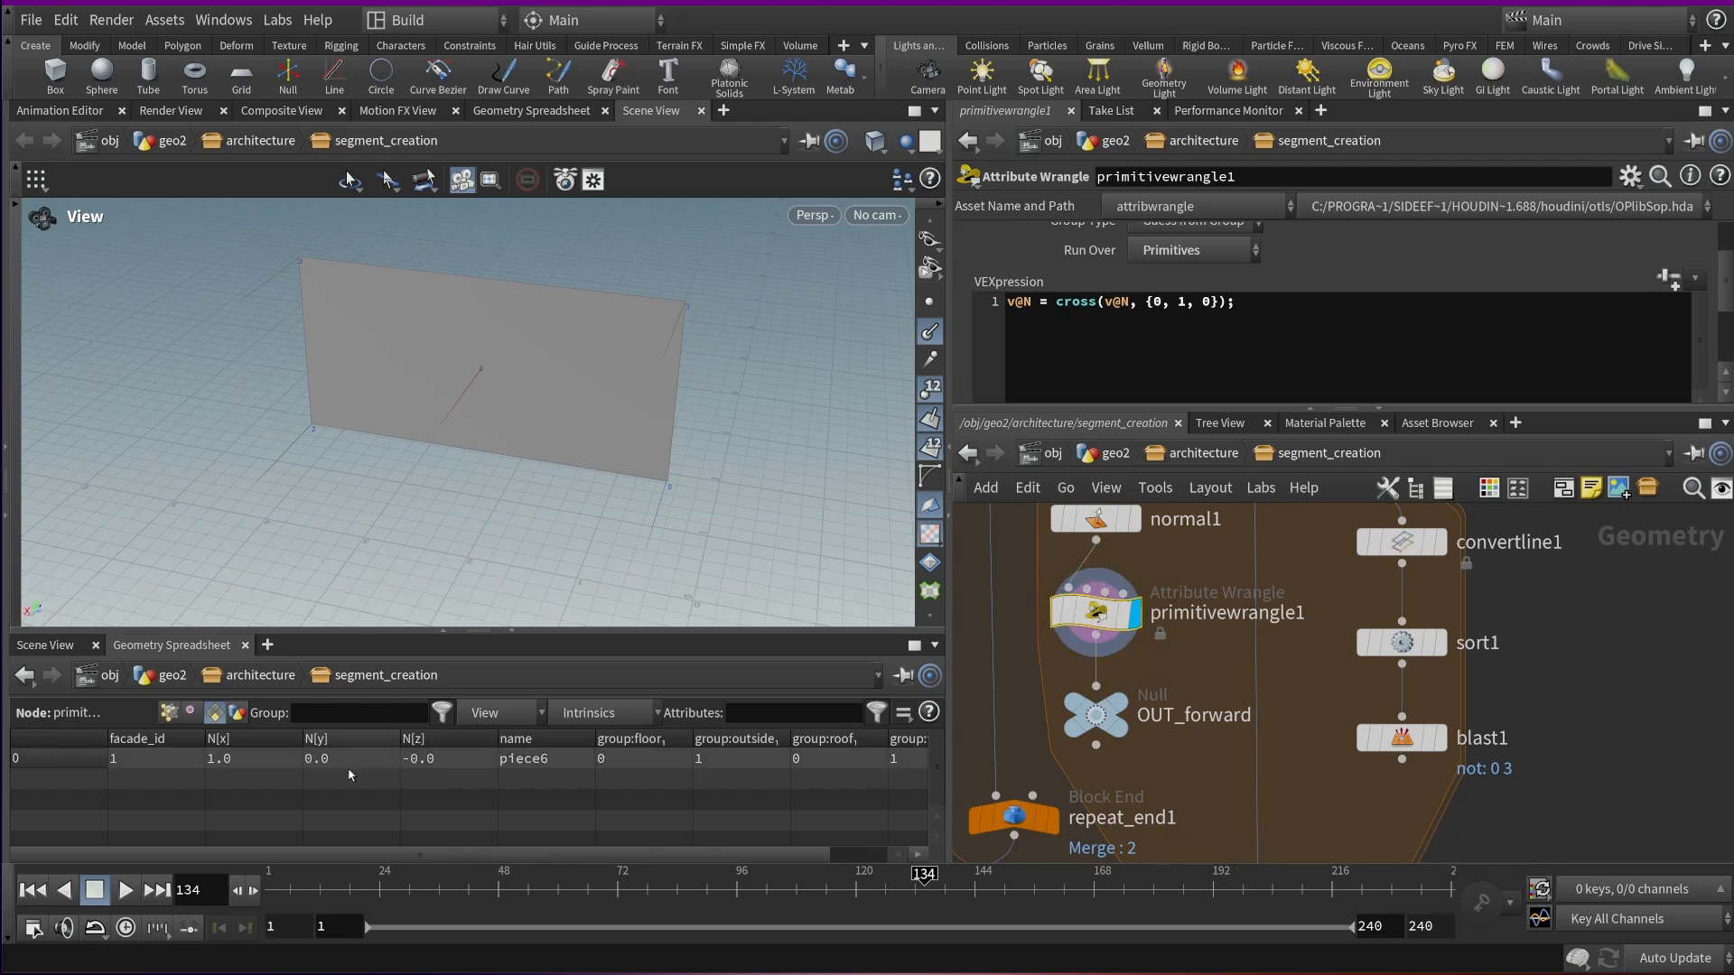
Comment out the cross-product line to compare the wall's normal with and without it, and uncomment the line again
{"action": "left_click", "coordinate": [1023, 307]}
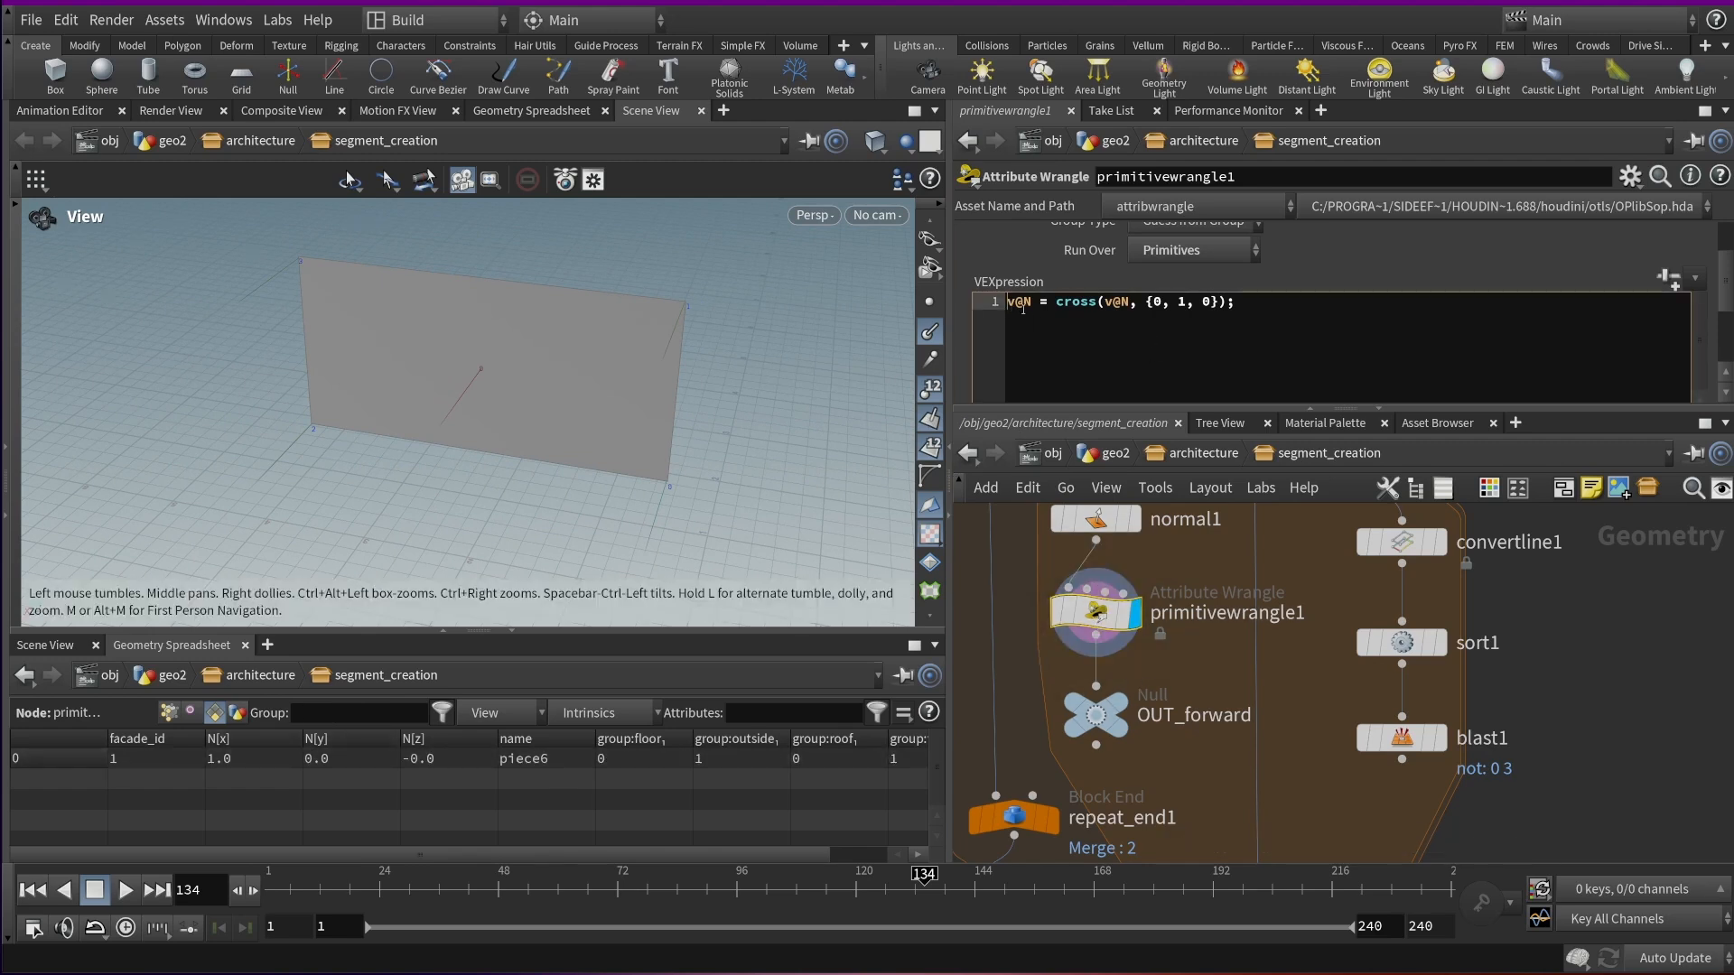
{"action": "type", "text": "//"}
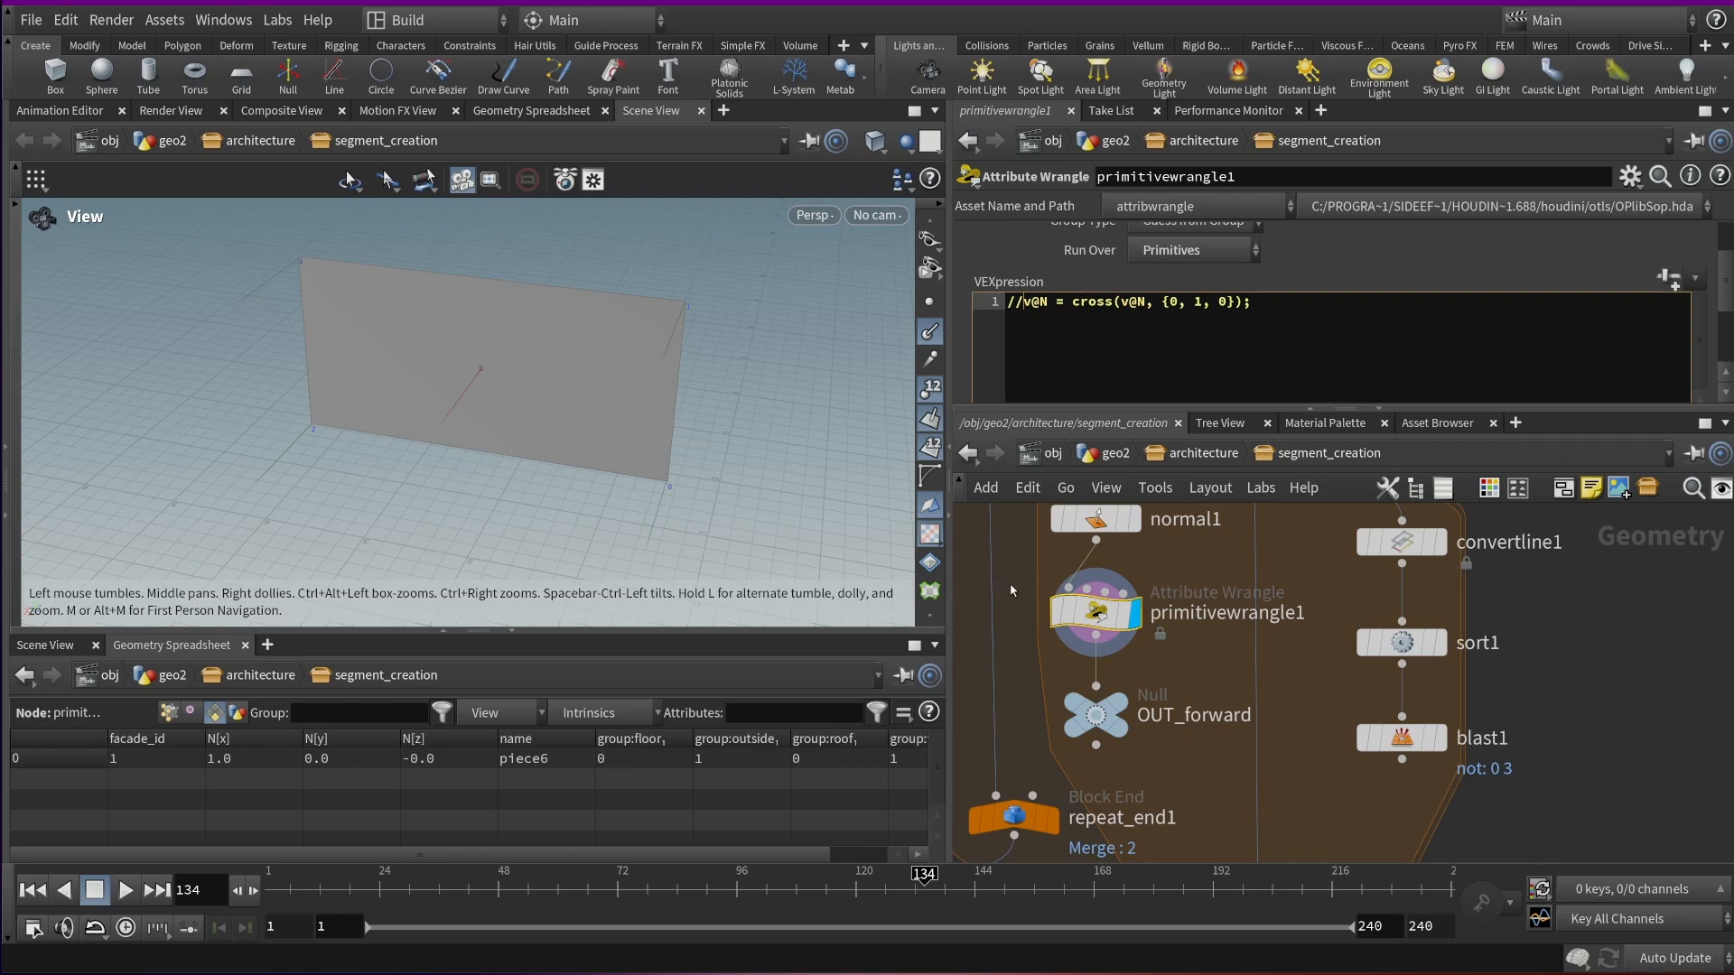
{"action": "left_click", "coordinate": [1015, 305]}
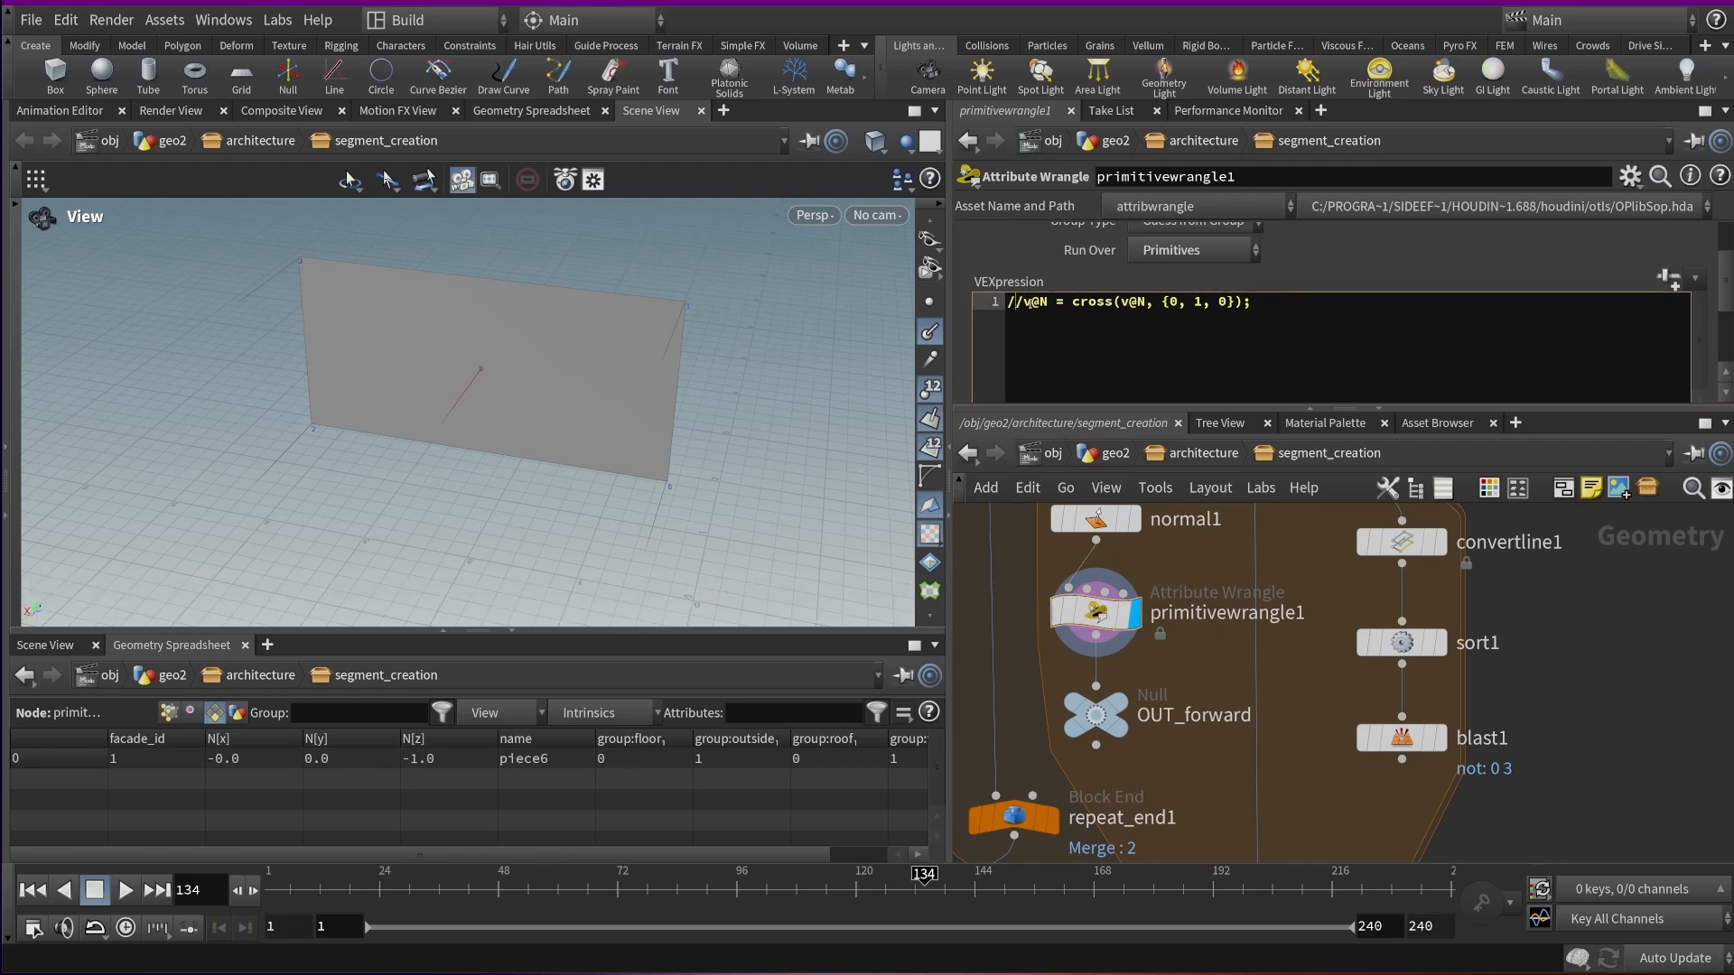
{"action": "key", "text": "BackSpace"}
{"action": "key", "text": "BackSpace"}
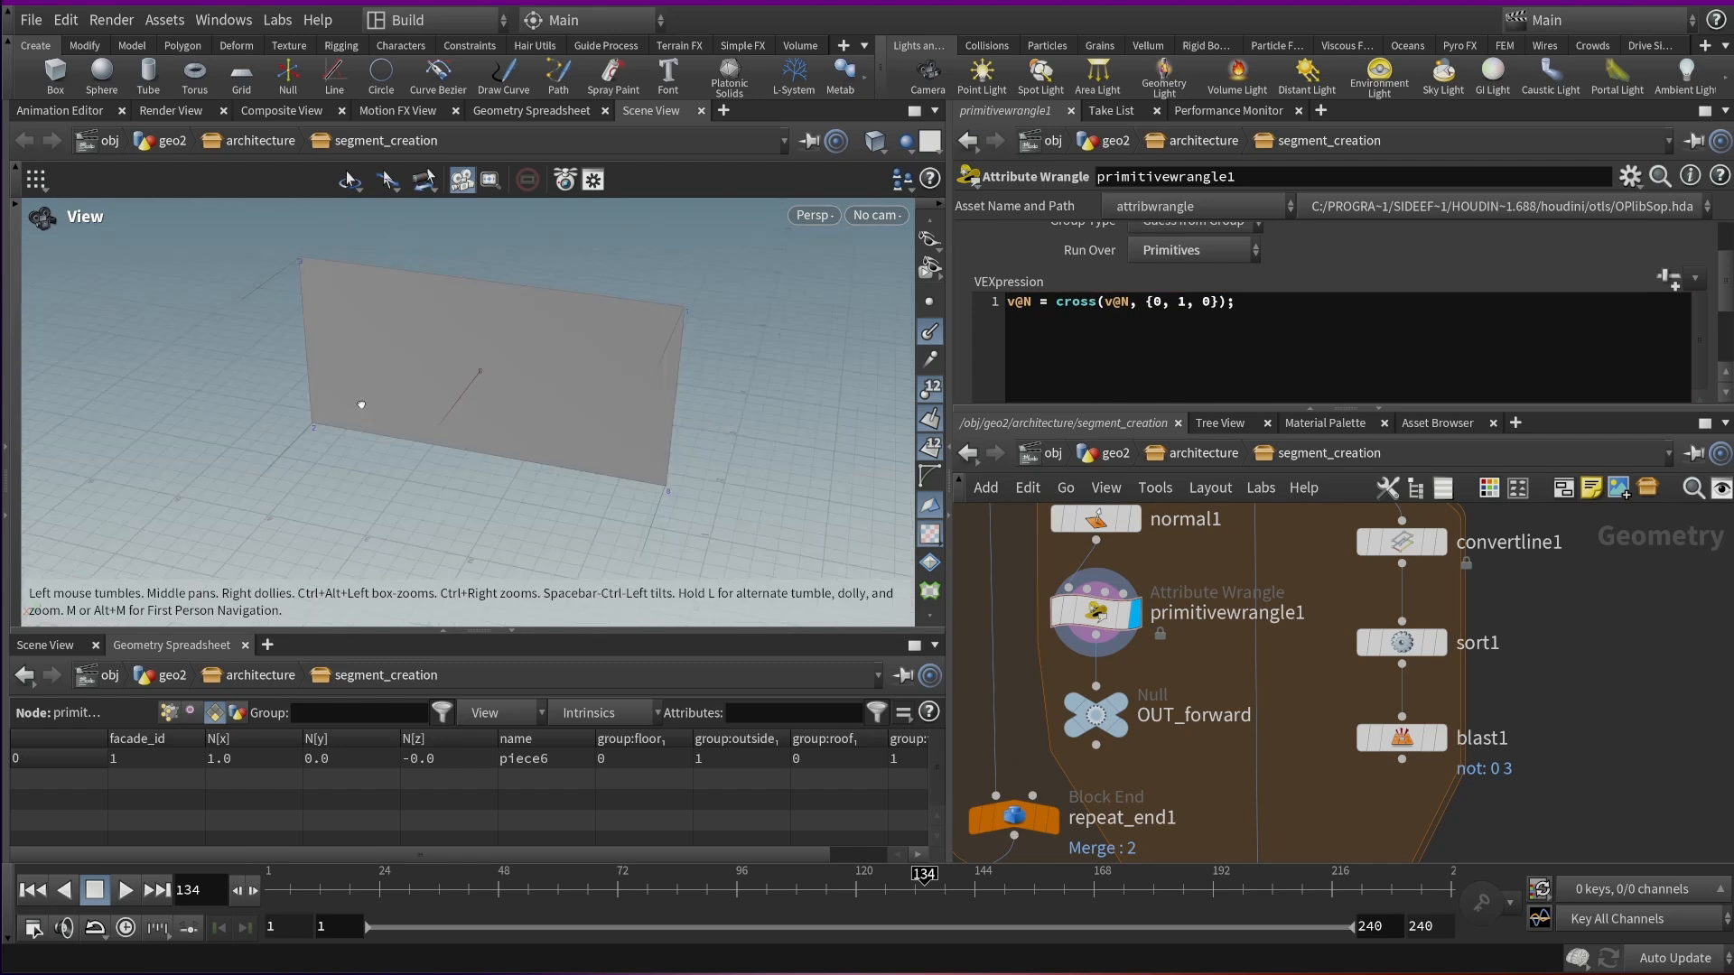
{"action": "left_click", "coordinate": [1361, 310]}
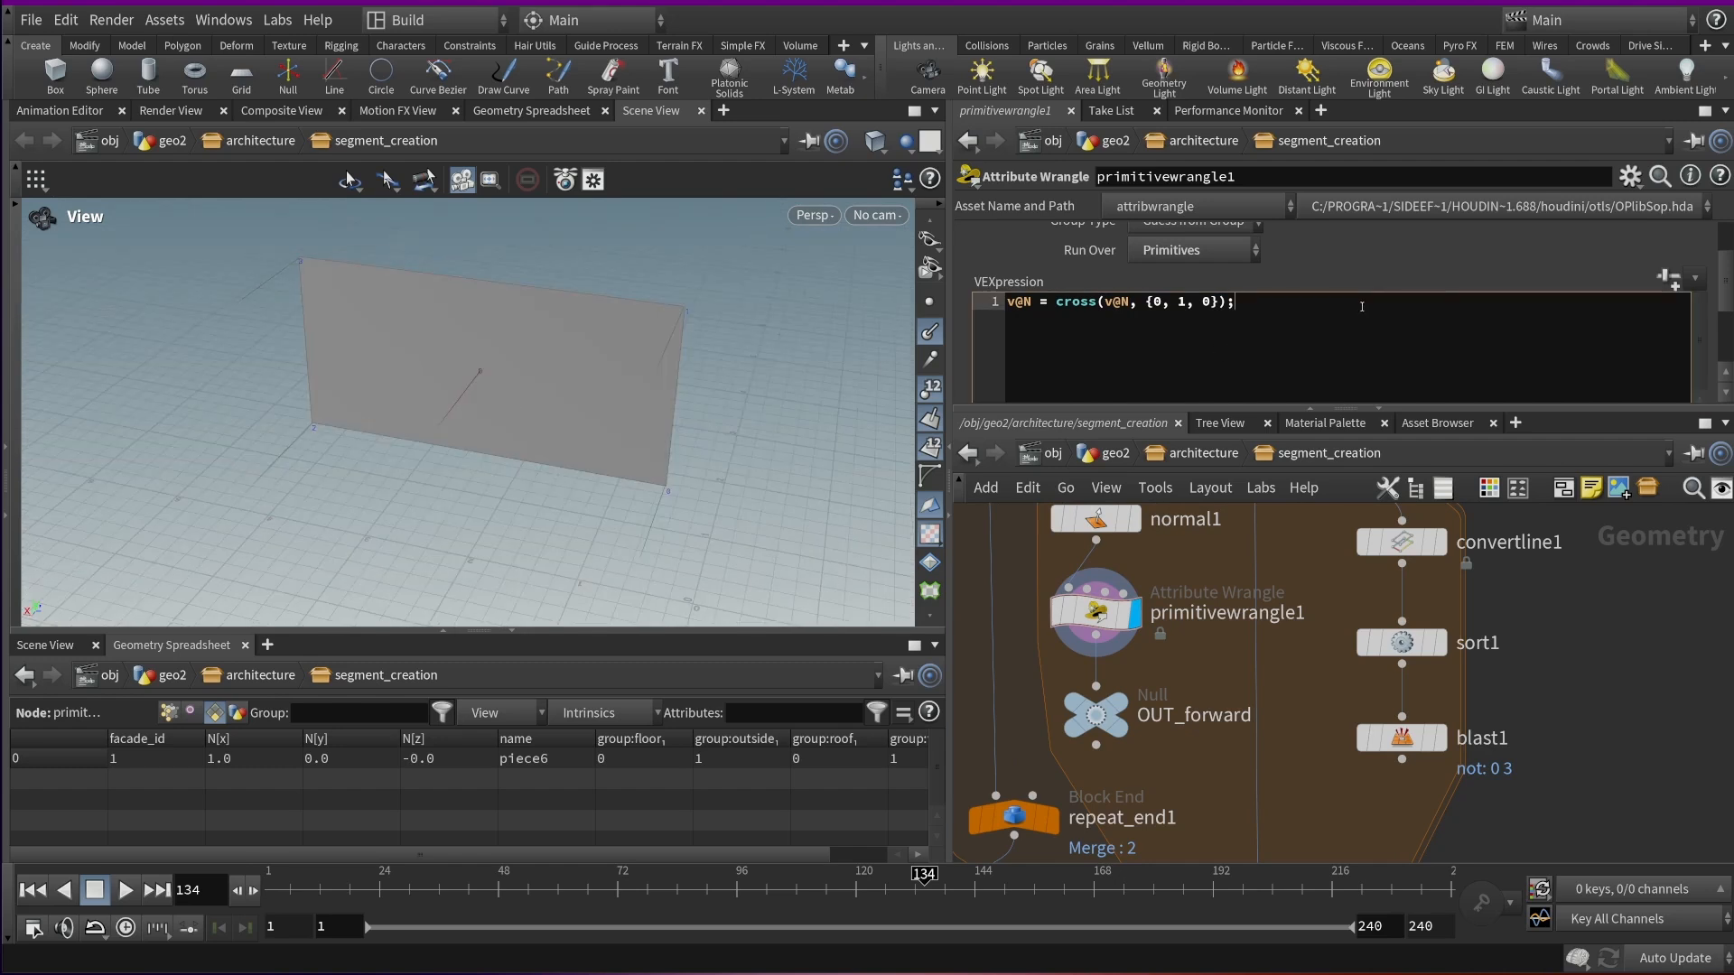
Run primitivewrangle1 over Points to compare the wall's normals, and set it back to Primitives
{"action": "left_click", "coordinate": [1194, 250]}
{"action": "left_click", "coordinate": [1165, 325]}
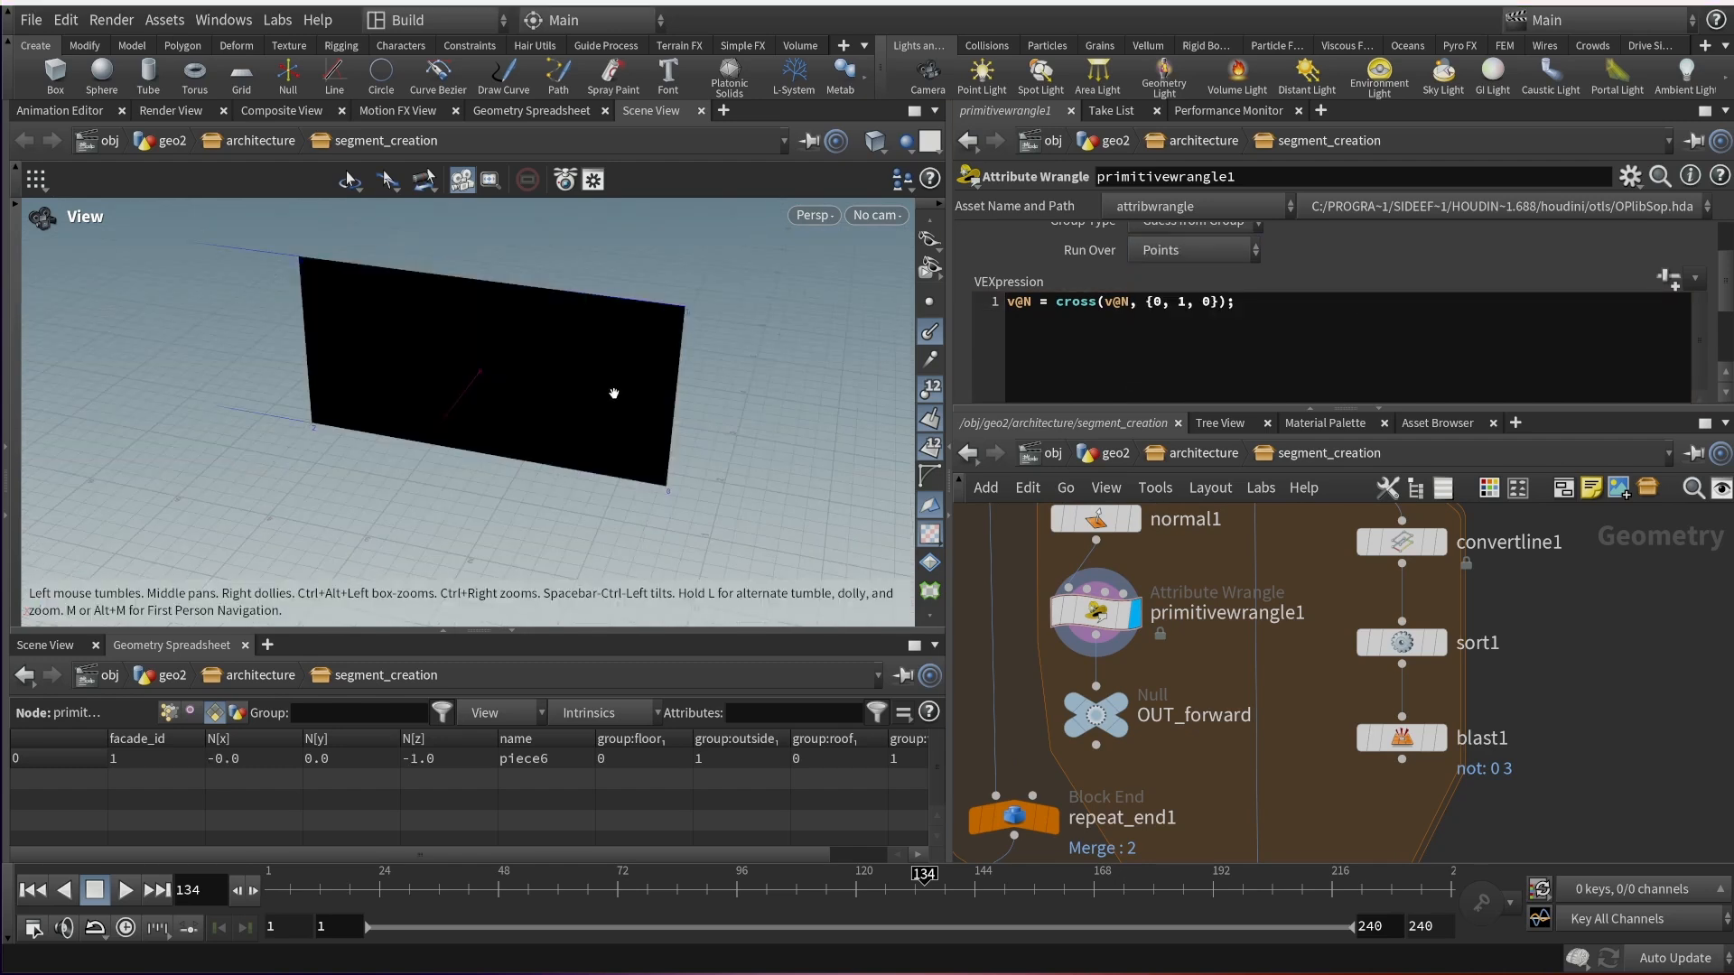
{"action": "left_click_drag", "start_coordinate": [685, 362], "coordinate": [614, 379]}
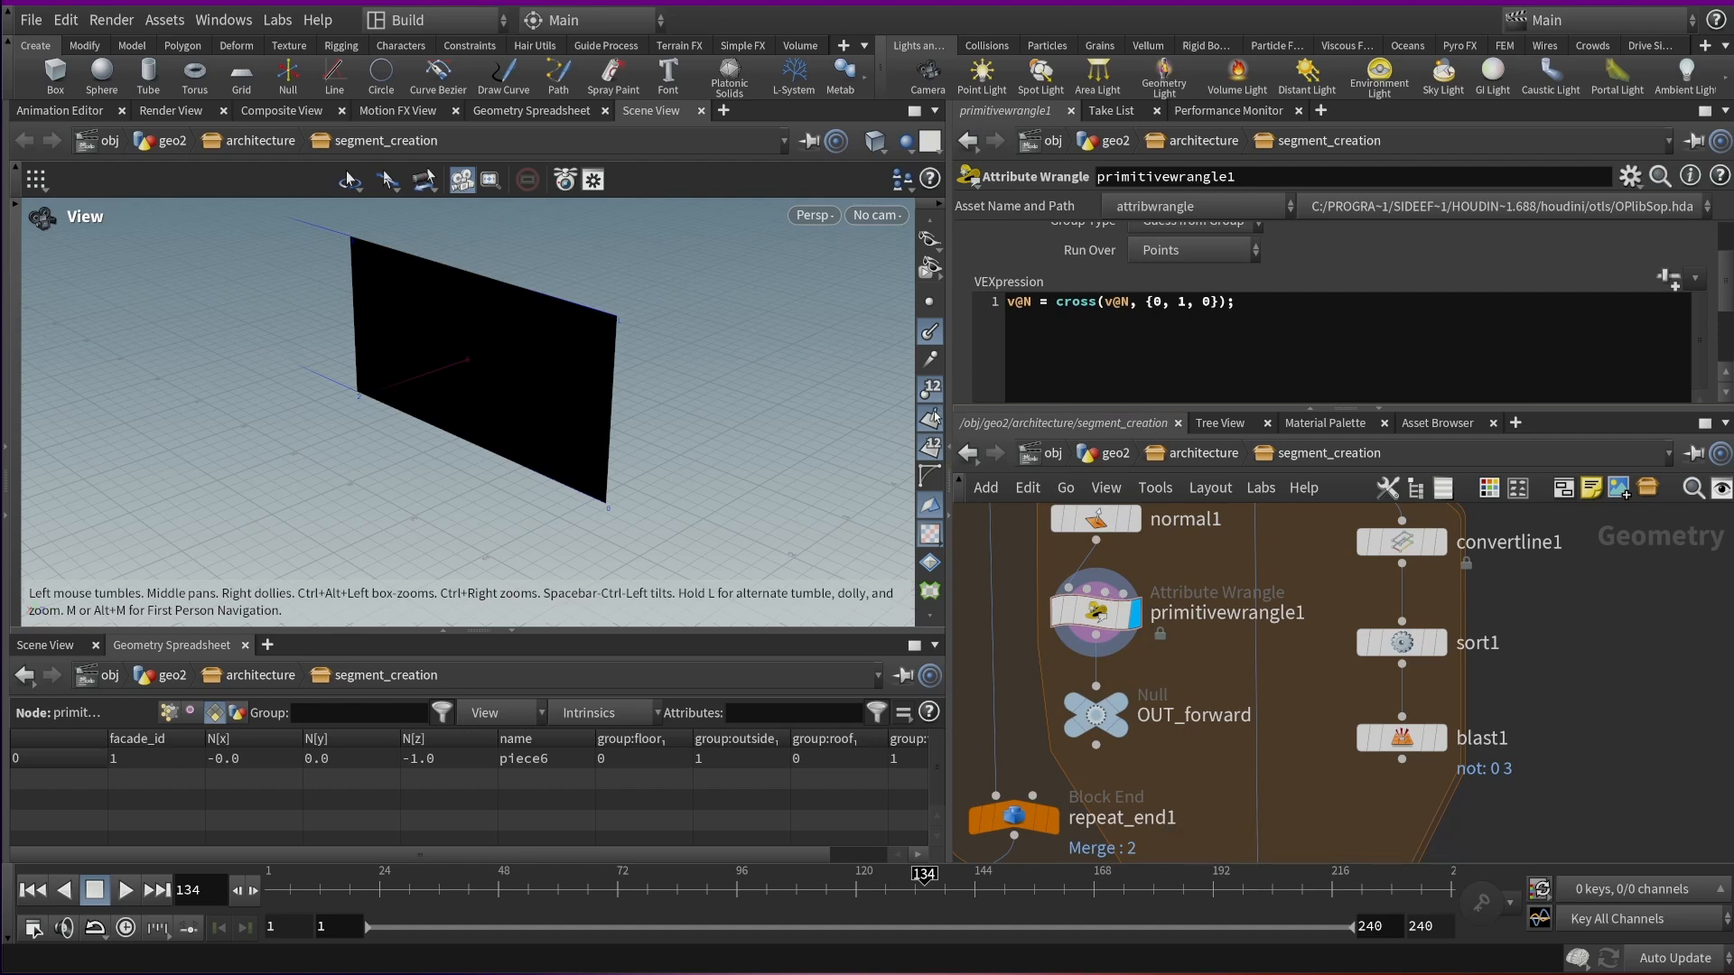
{"action": "left_click", "coordinate": [1192, 250]}
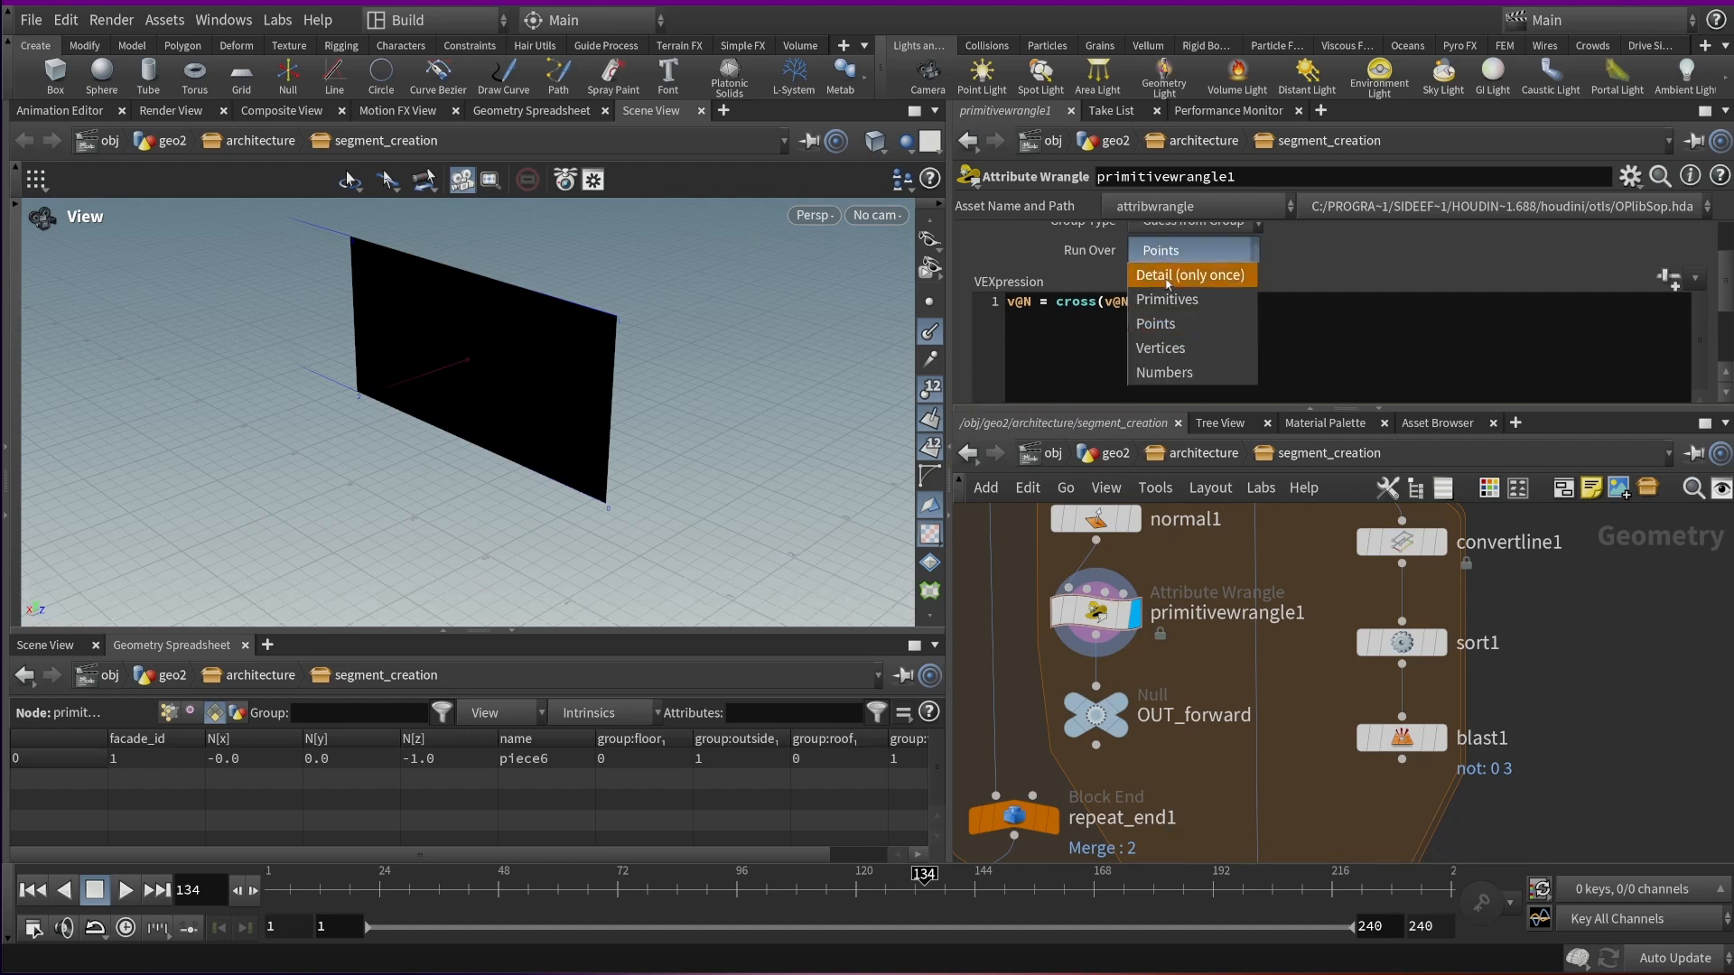
{"action": "left_click", "coordinate": [1174, 298]}
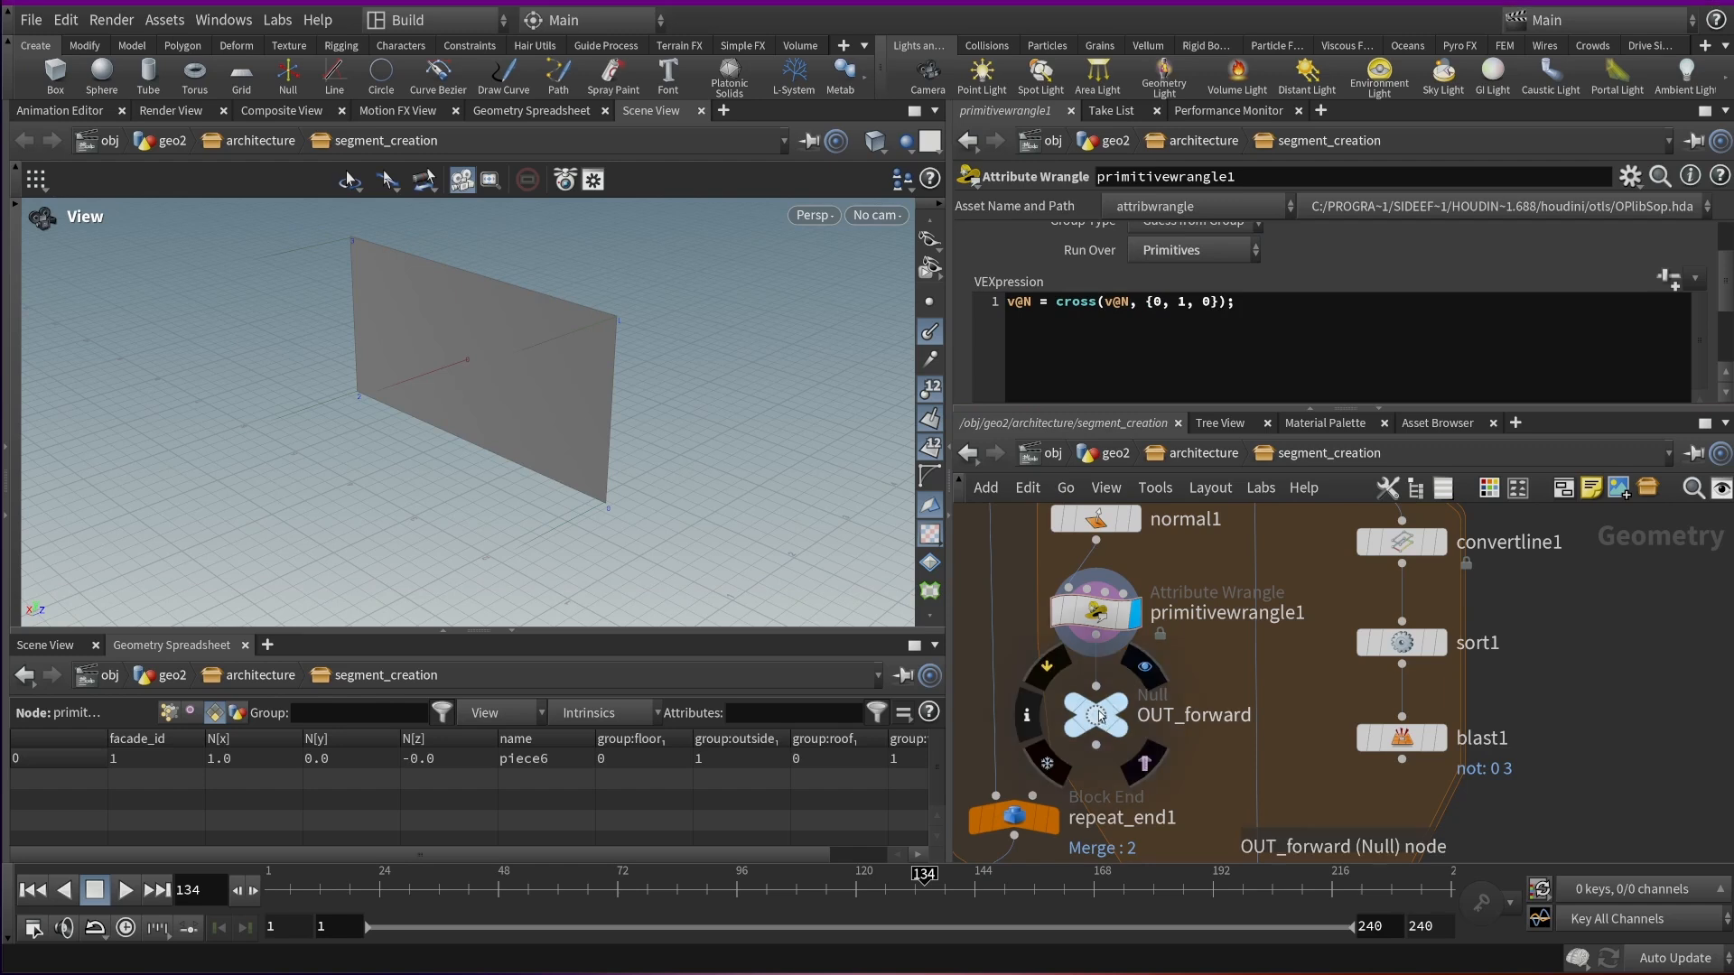
{"action": "left_click", "coordinate": [1096, 713]}
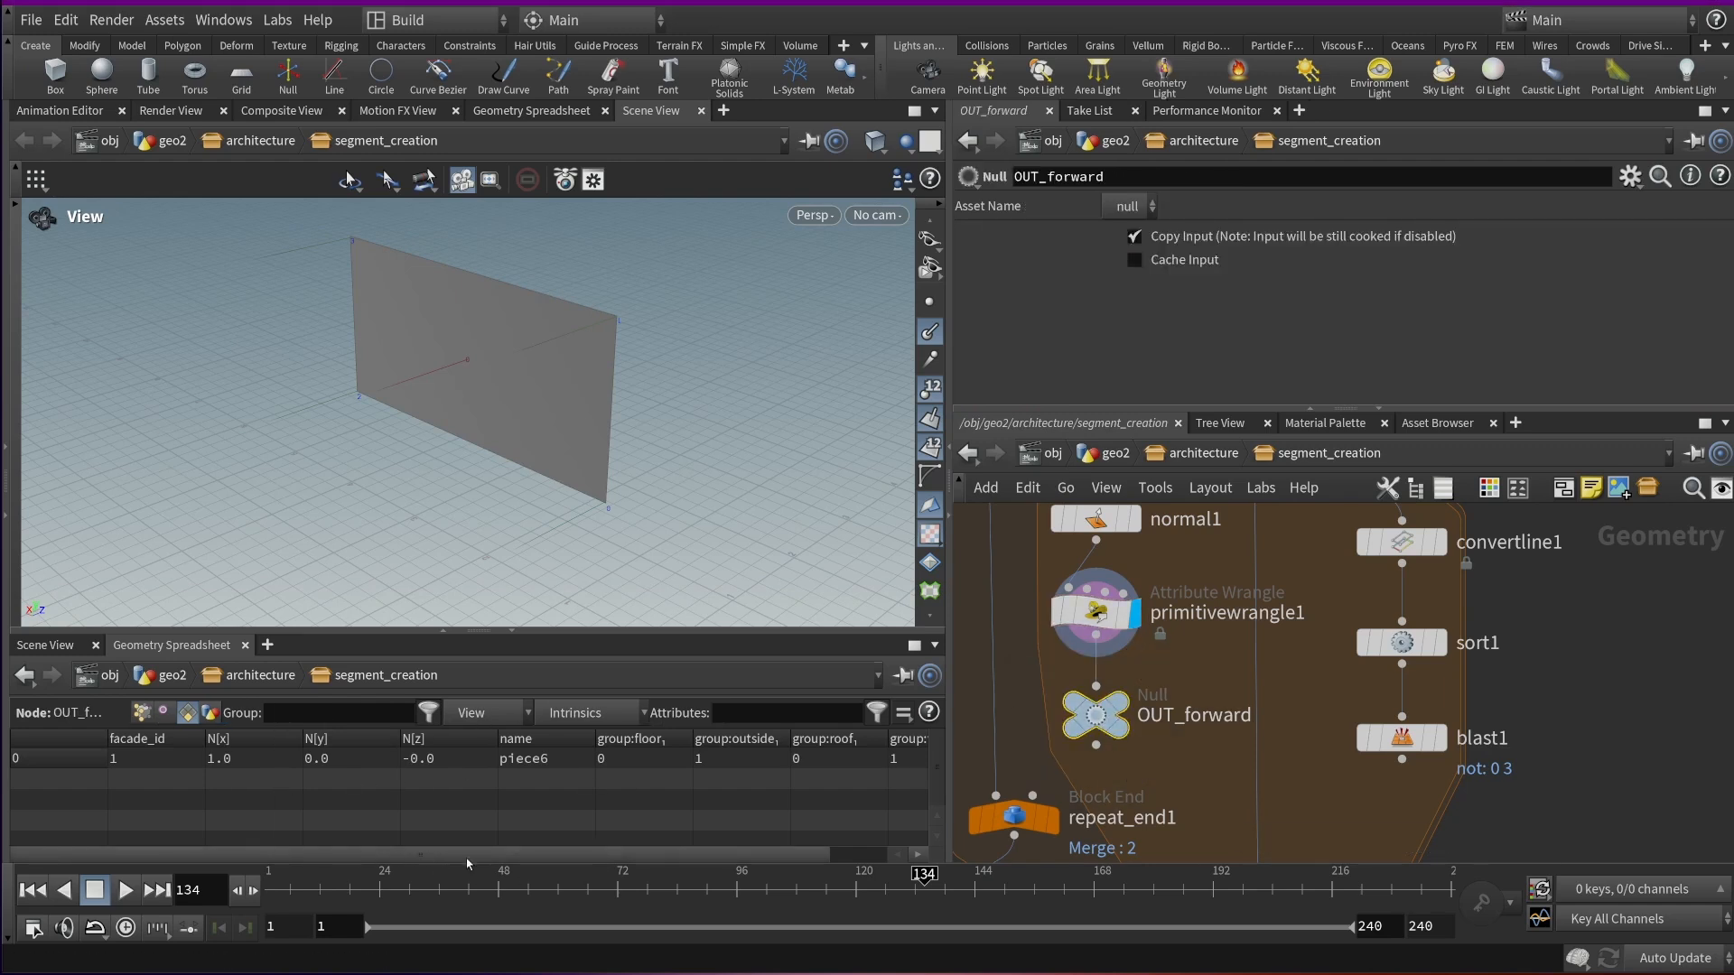
{"action": "left_click", "coordinate": [1095, 612]}
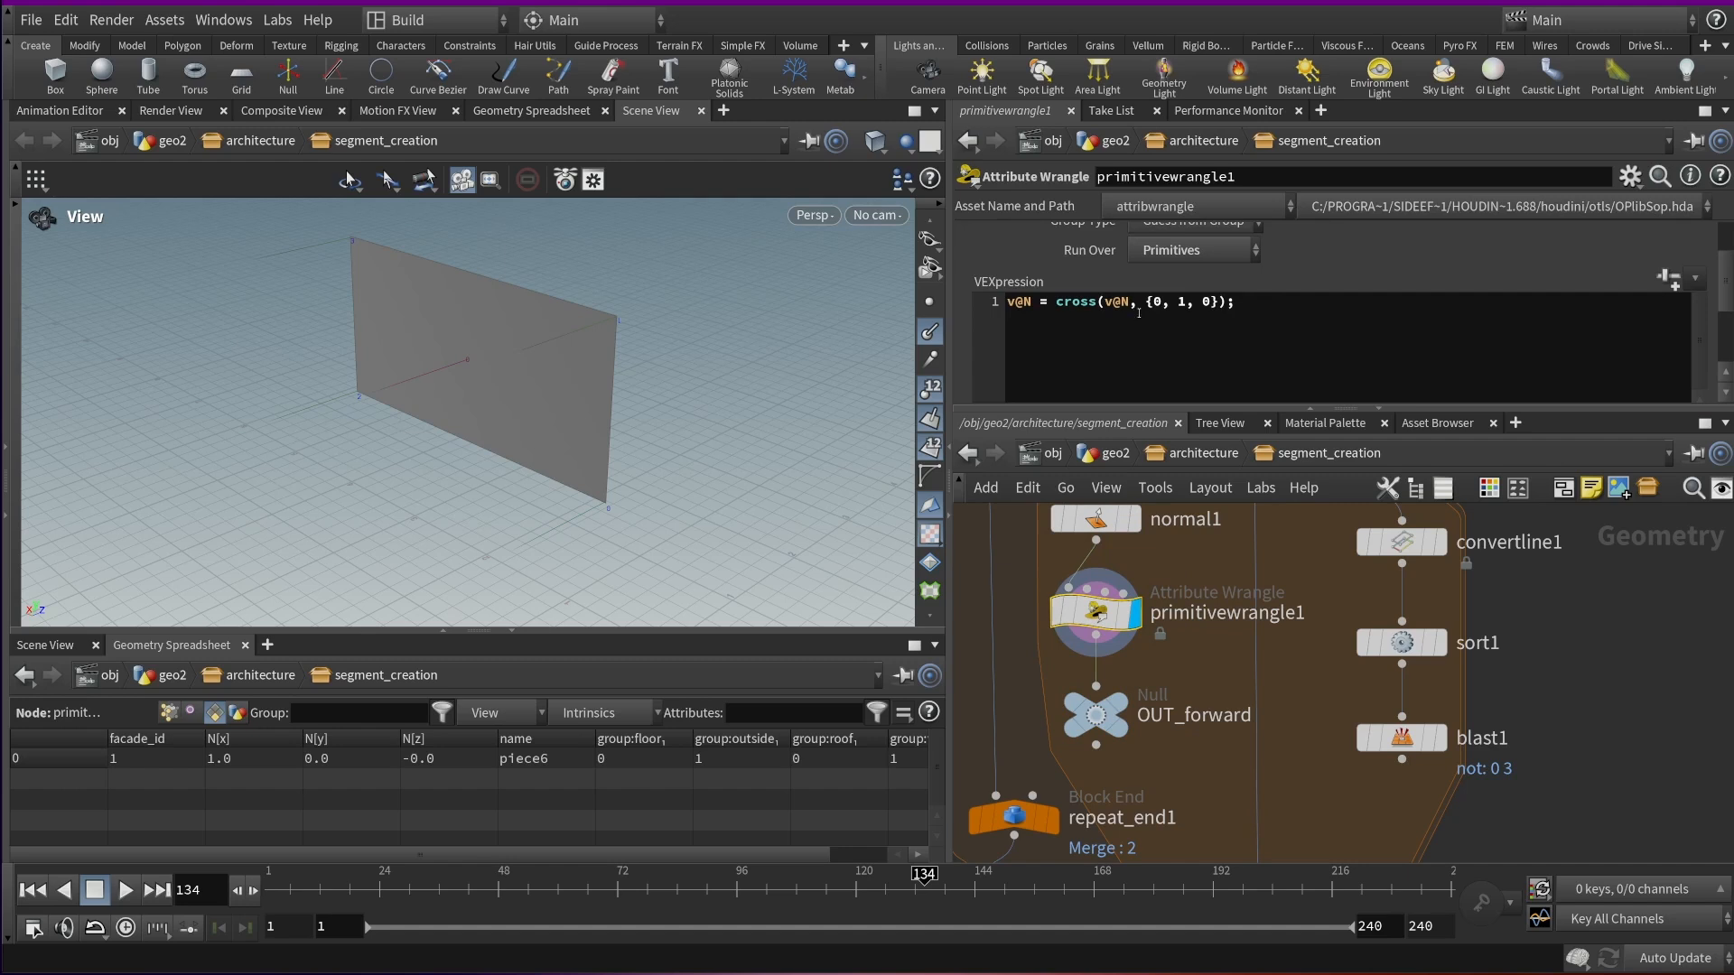
Add a Sort node directly below blast1, taking blast1's output as its input
{"action": "left_click", "coordinate": [1395, 735]}
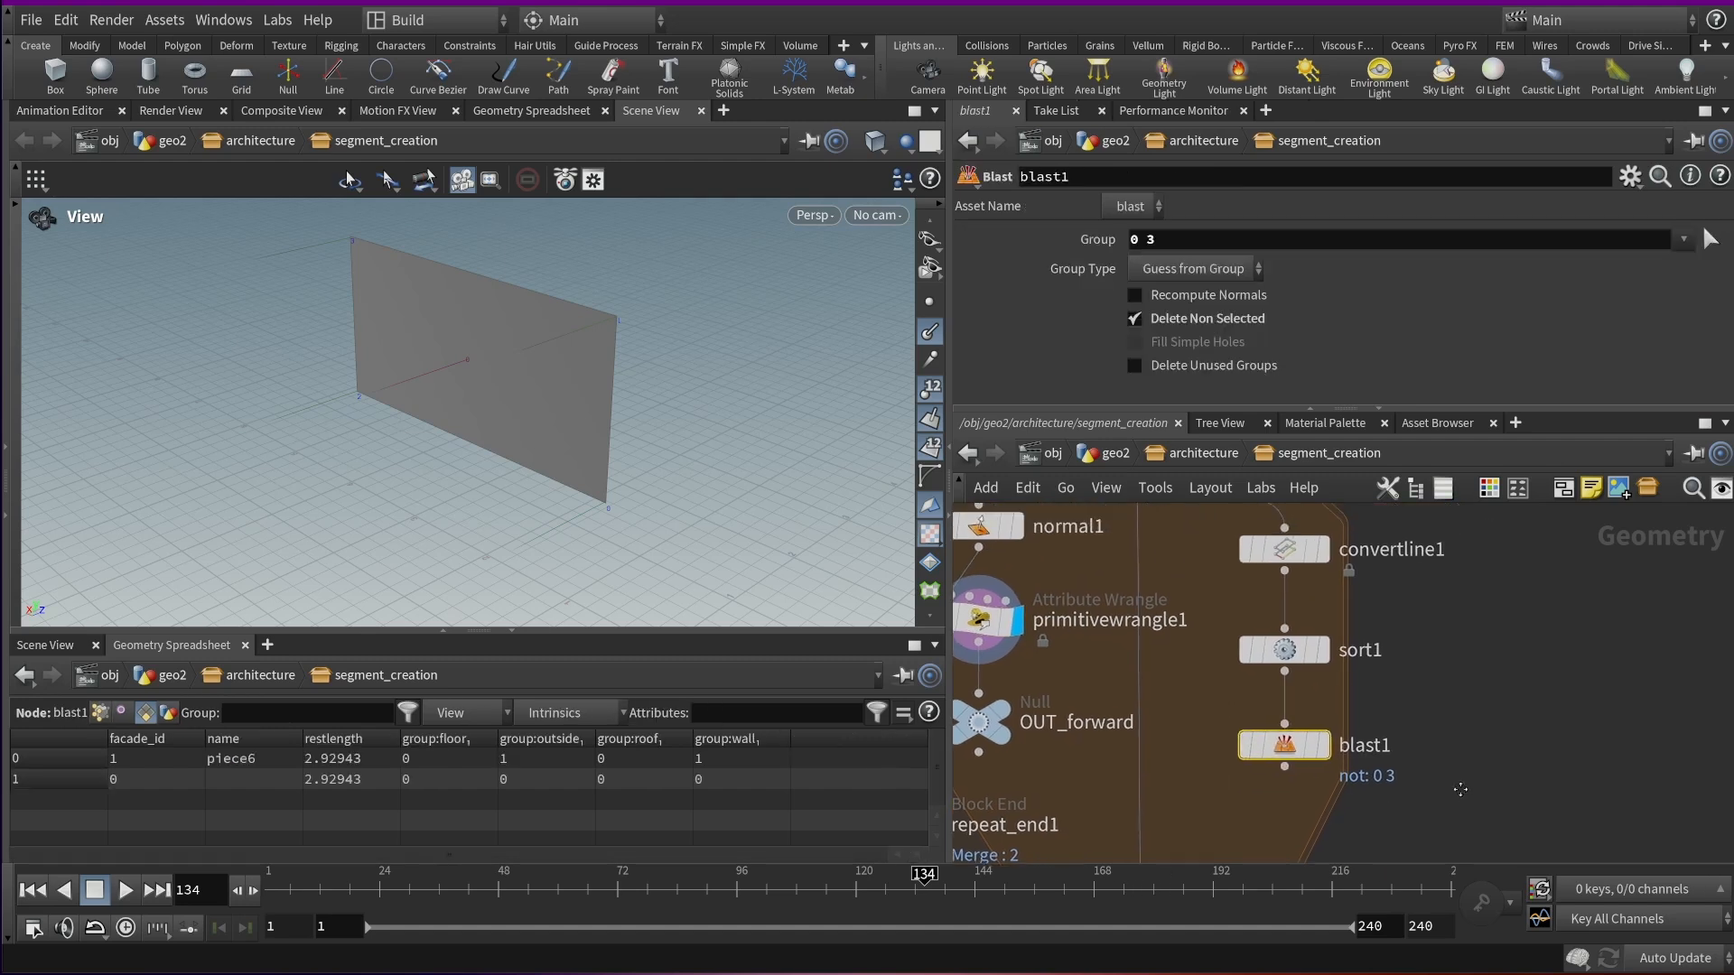
{"action": "key", "text": "Tab"}
{"action": "type", "text": "sort"}
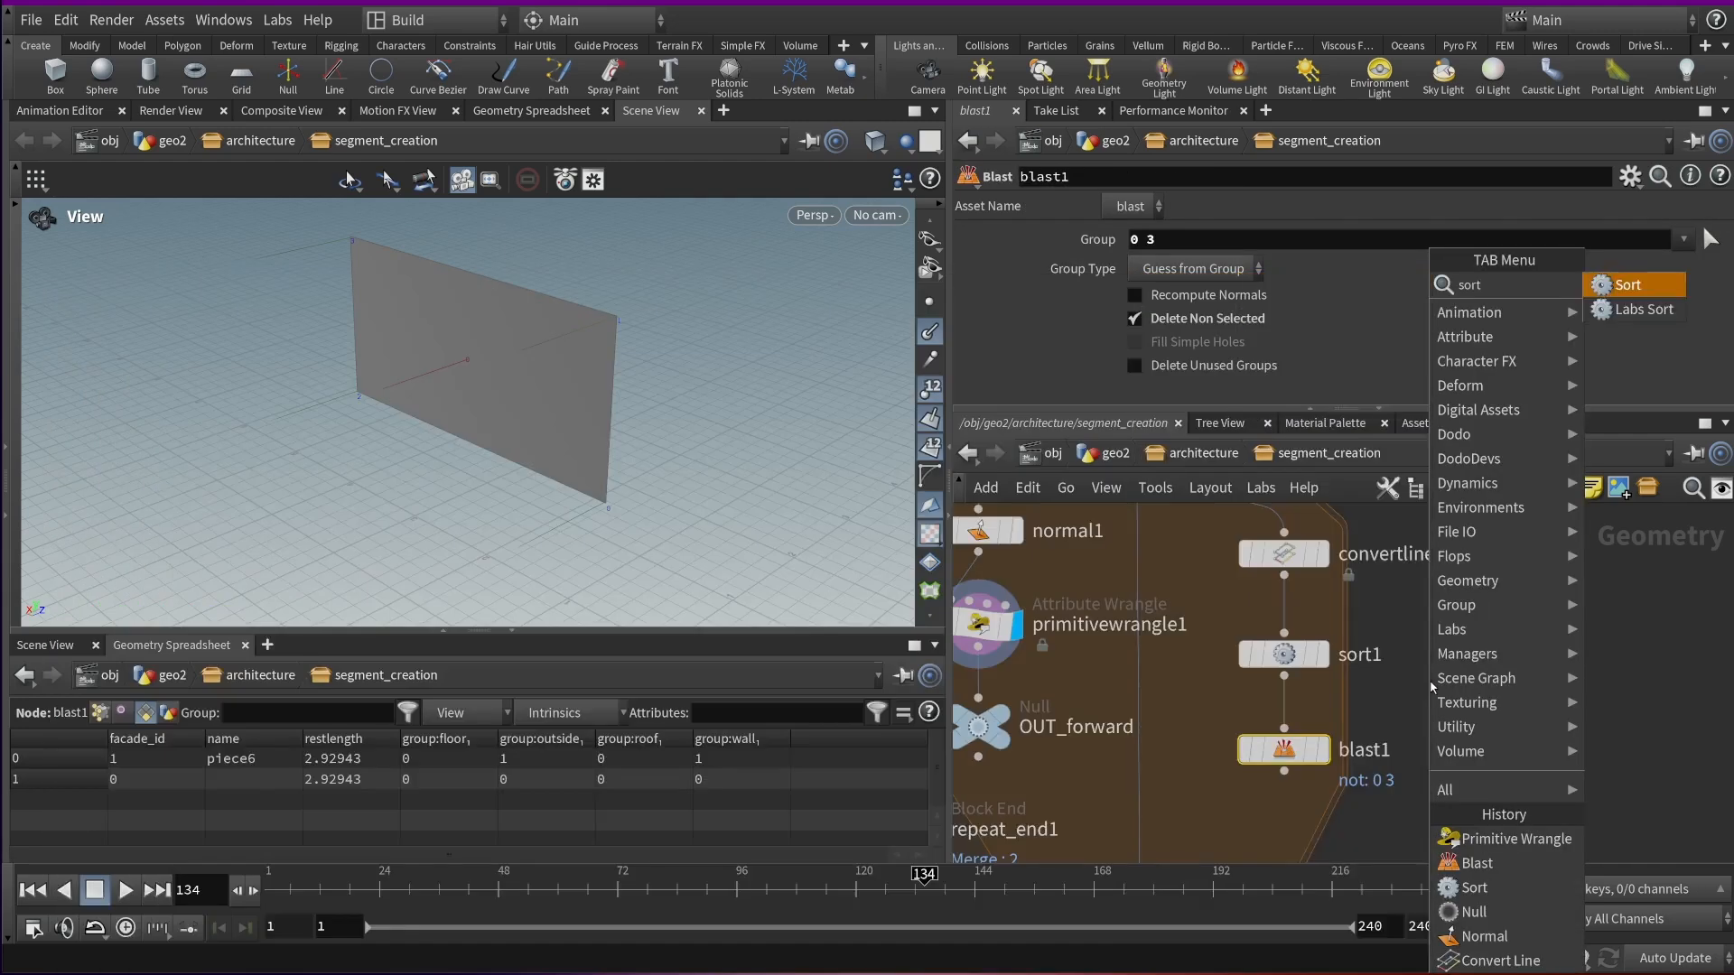
{"action": "key", "text": "Return"}
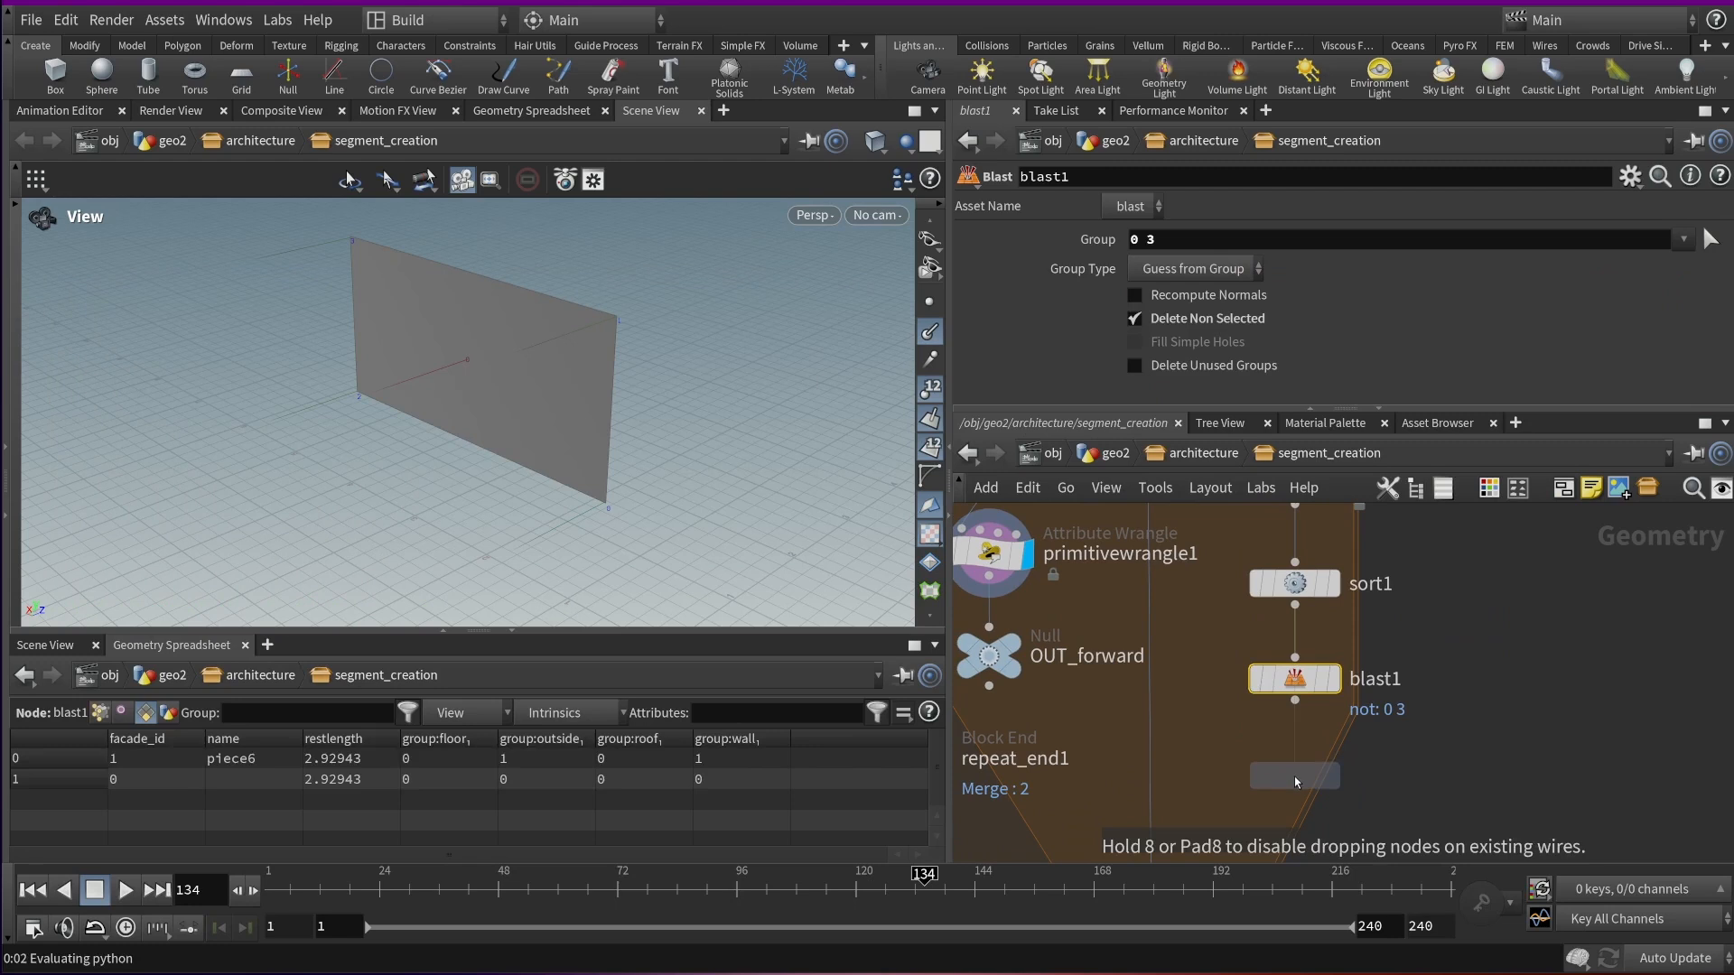
{"action": "left_click", "coordinate": [1326, 782]}
{"action": "mouse_move", "coordinate": [1327, 782]}
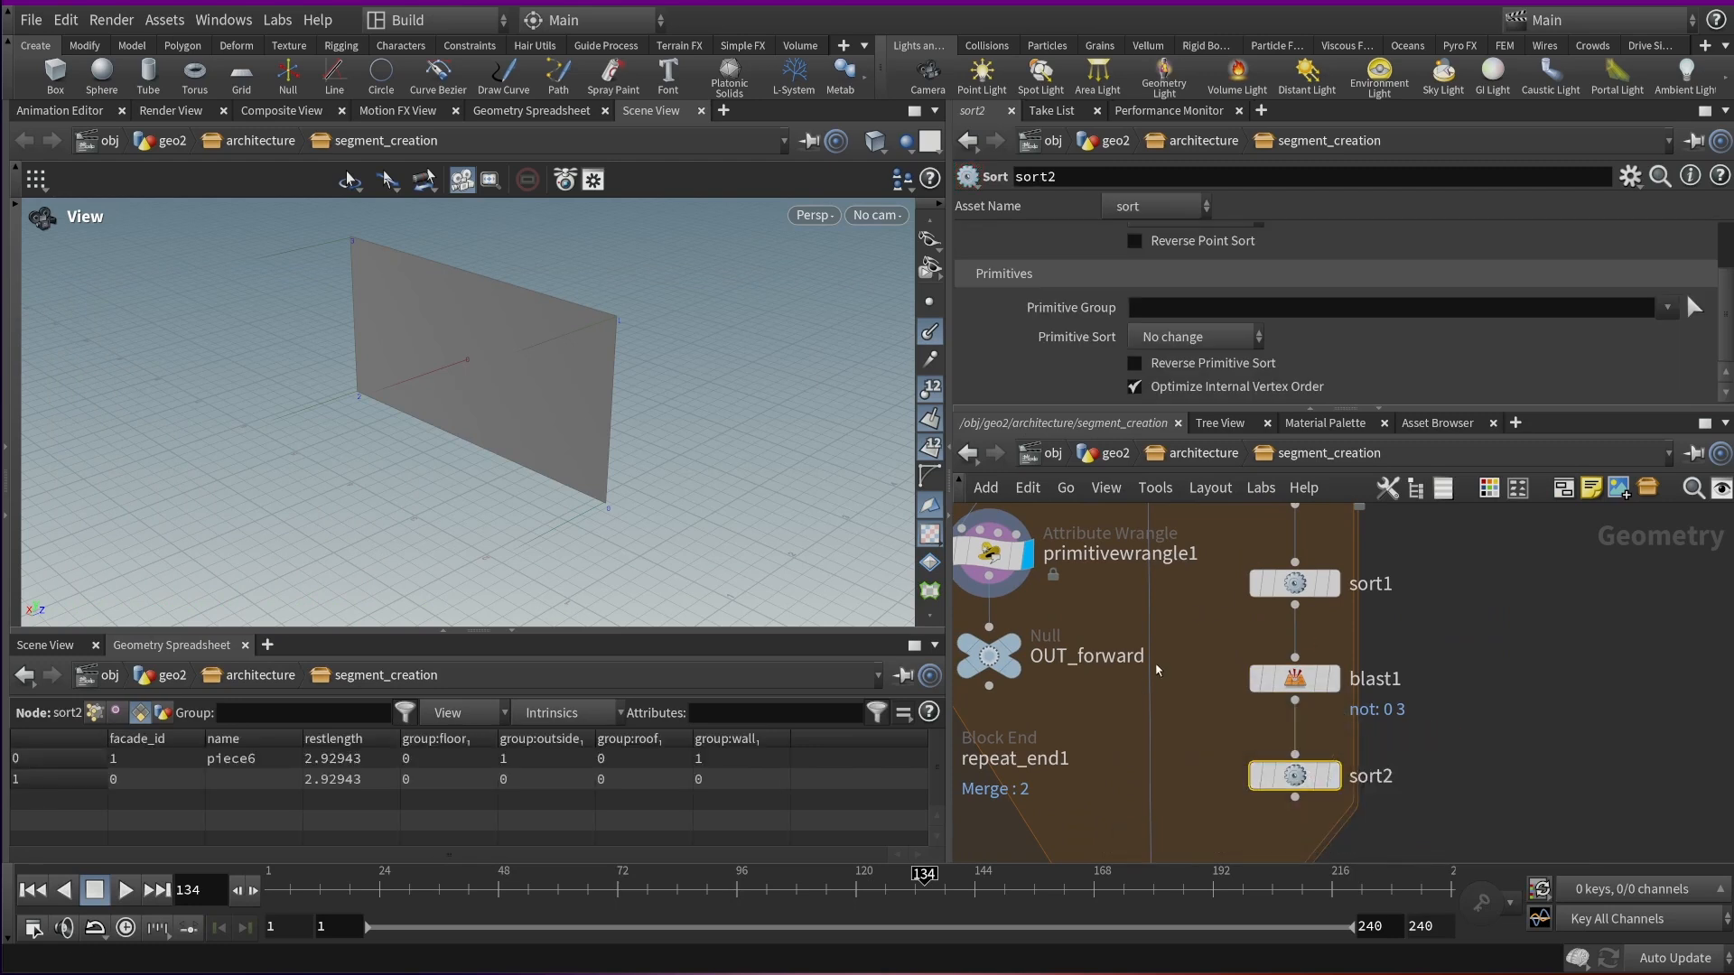
Add a spare input to sort2 and link it to the OUT_forward null
{"action": "left_click_drag", "start_coordinate": [1165, 409], "coordinate": [1173, 578]}
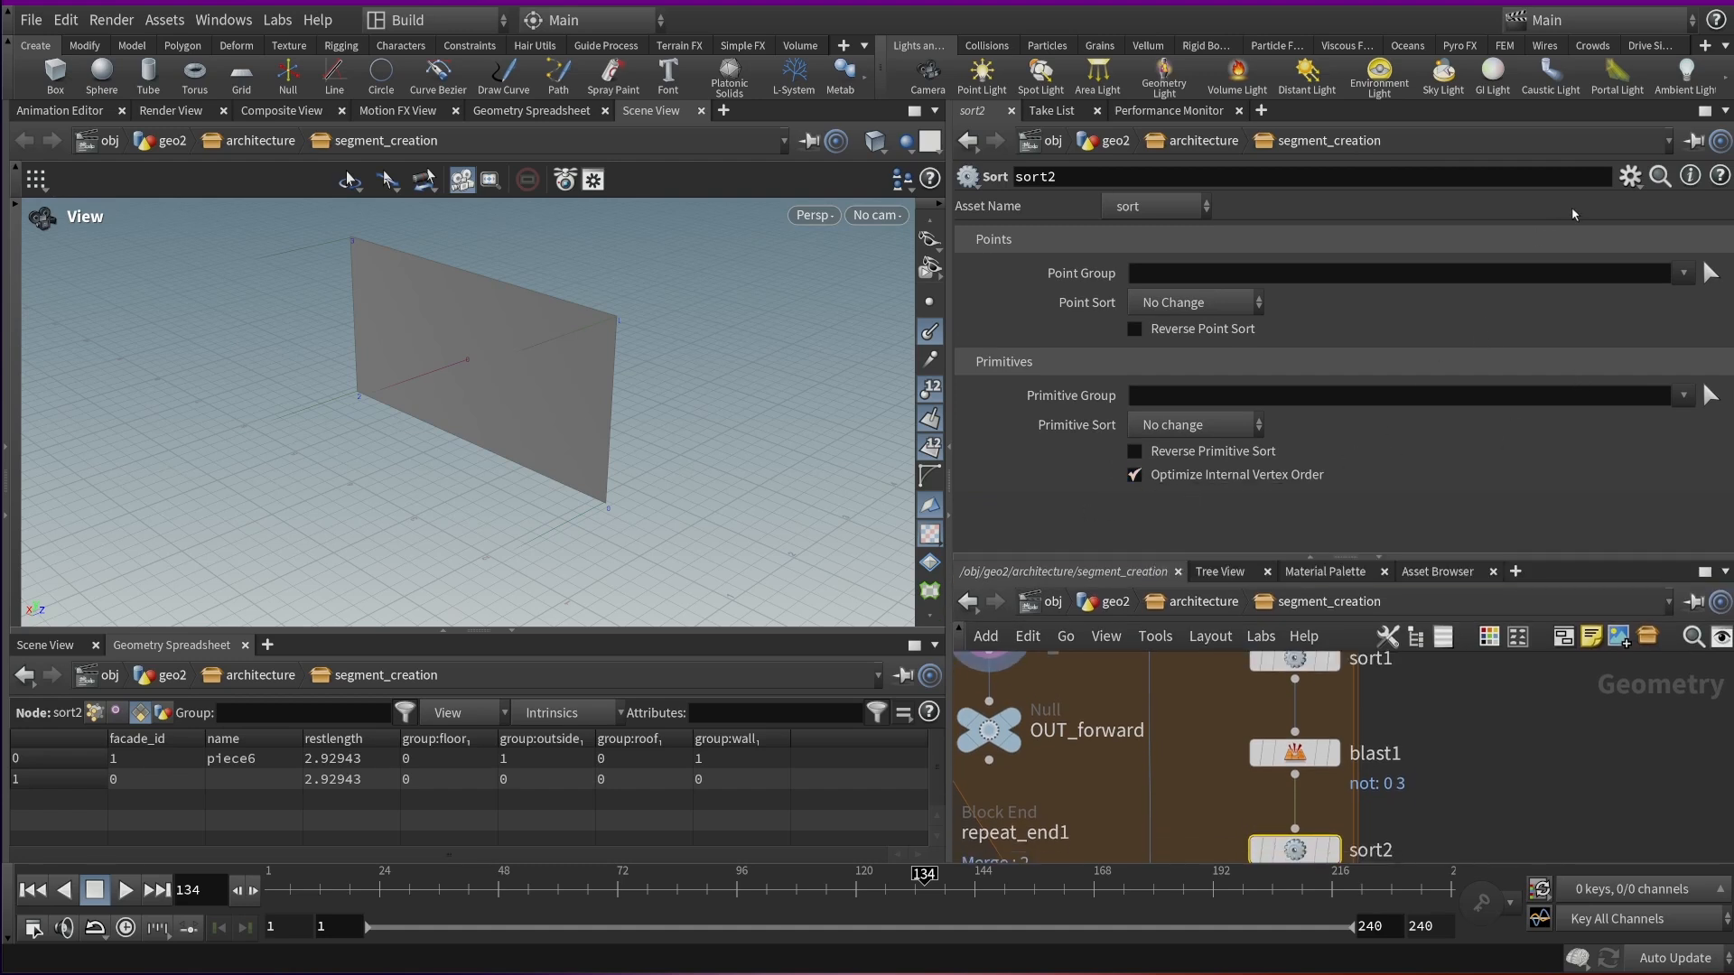
{"action": "left_click", "coordinate": [1629, 176]}
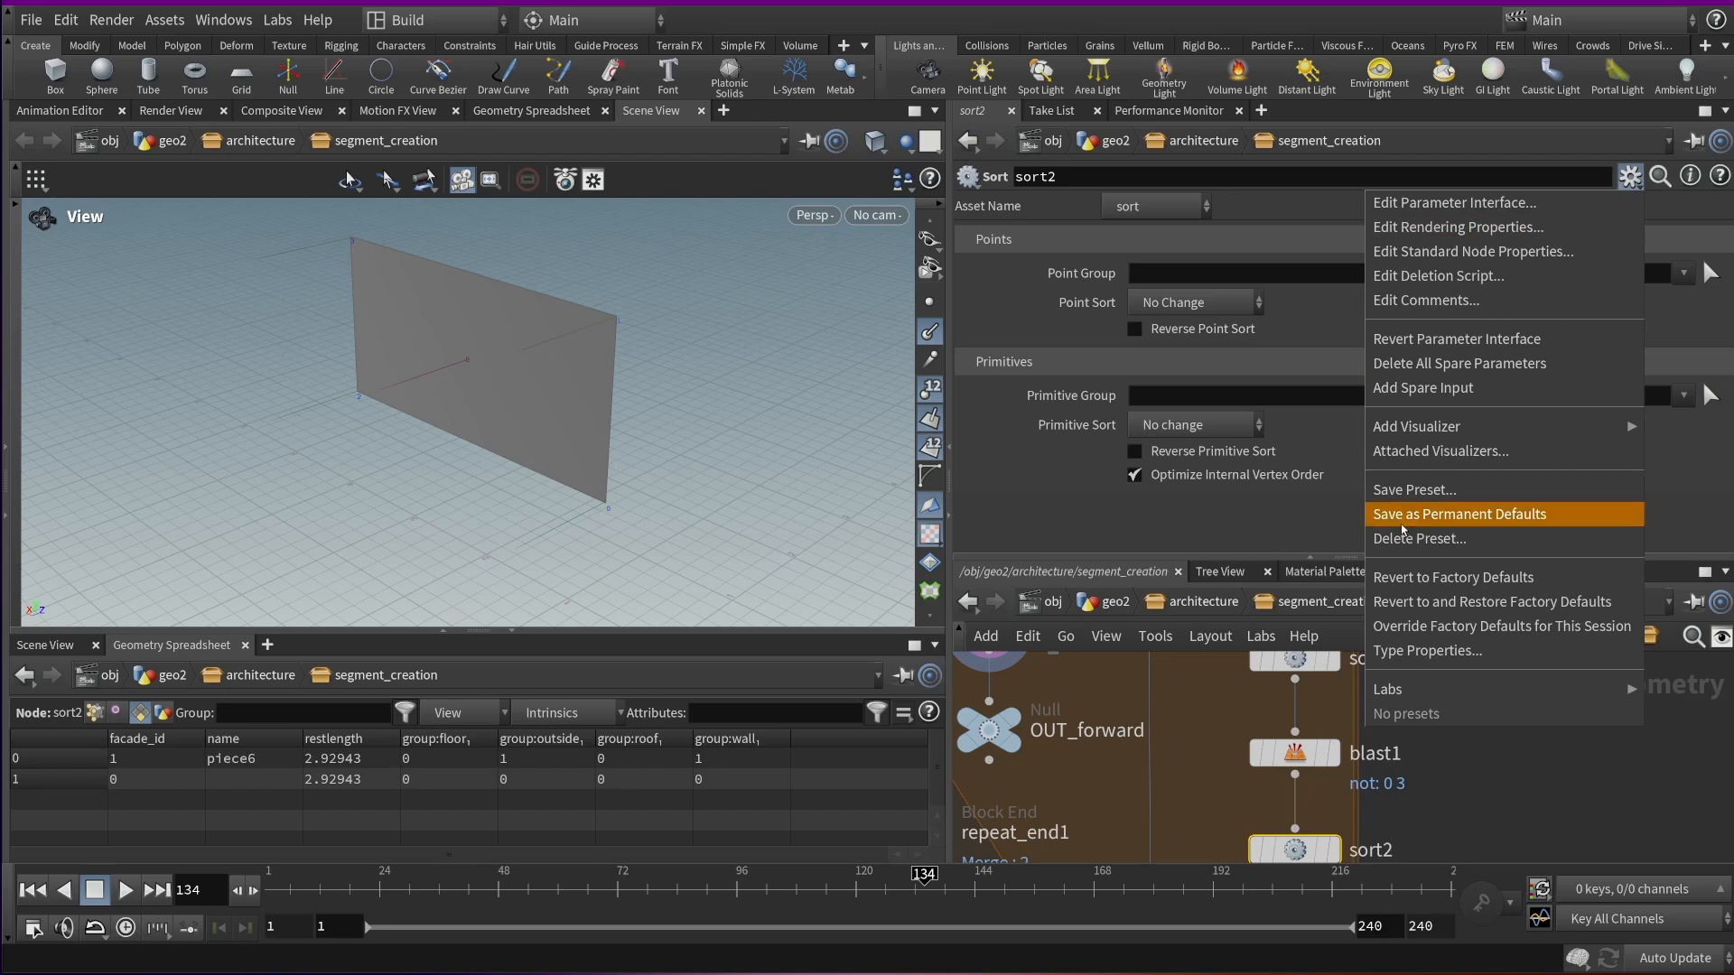
{"action": "left_click", "coordinate": [1432, 388]}
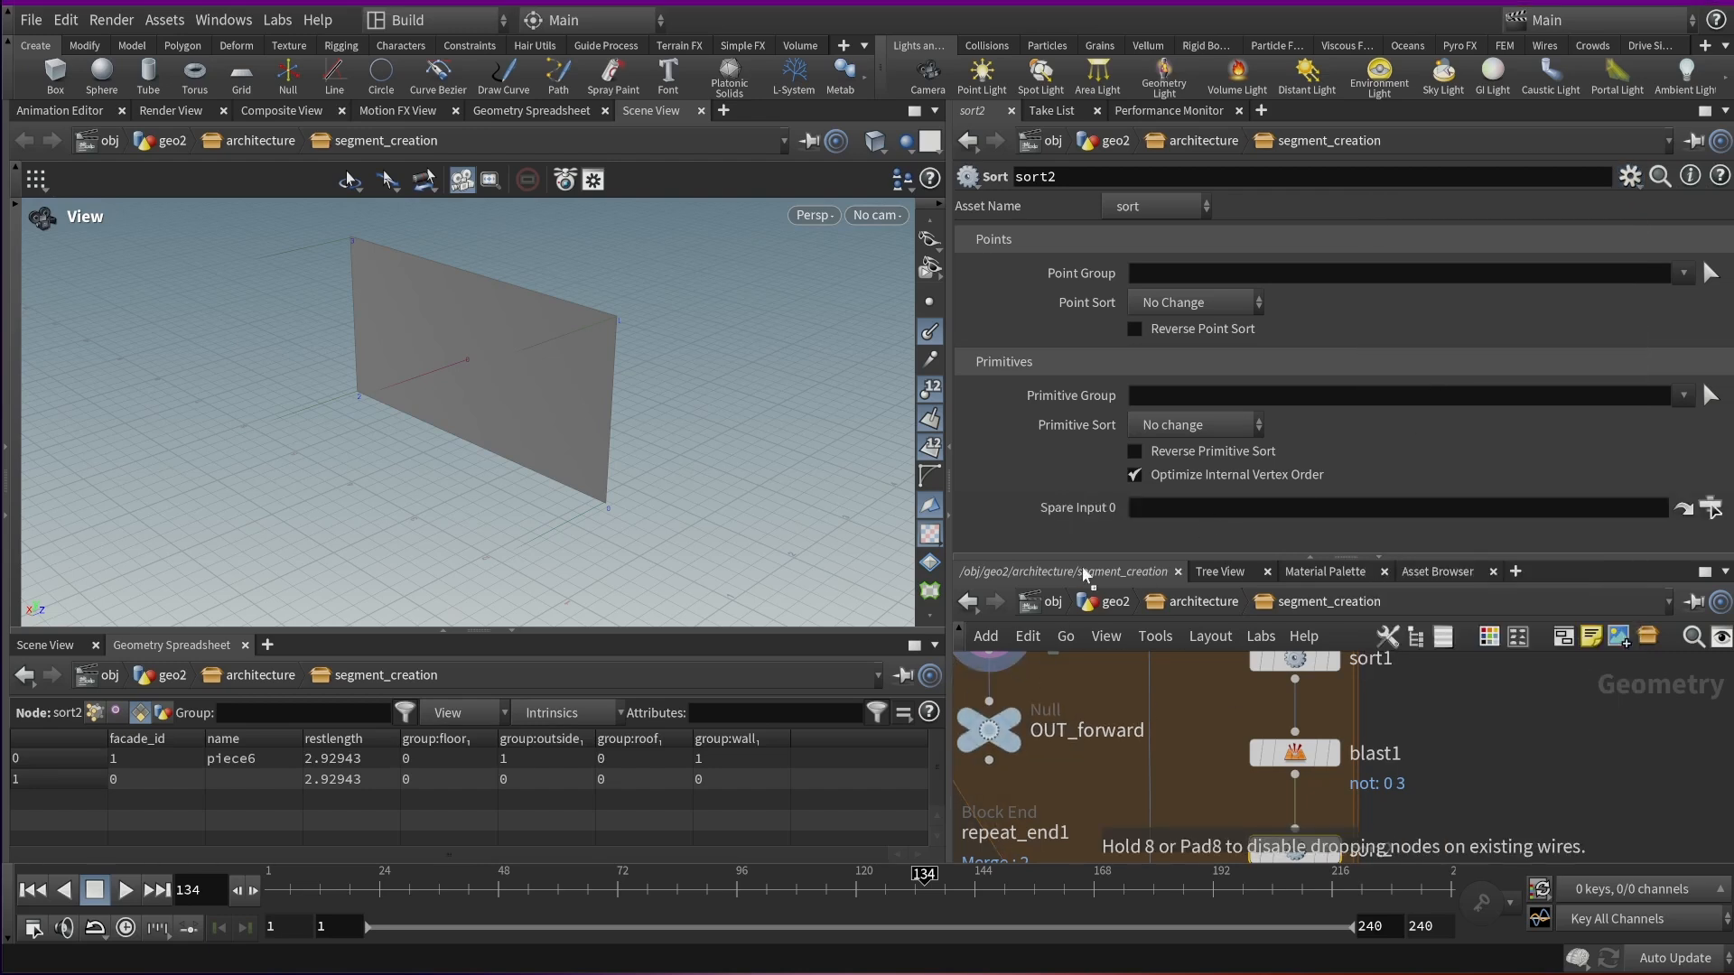
{"action": "left_click_drag", "start_coordinate": [1167, 512], "coordinate": [1167, 511]}
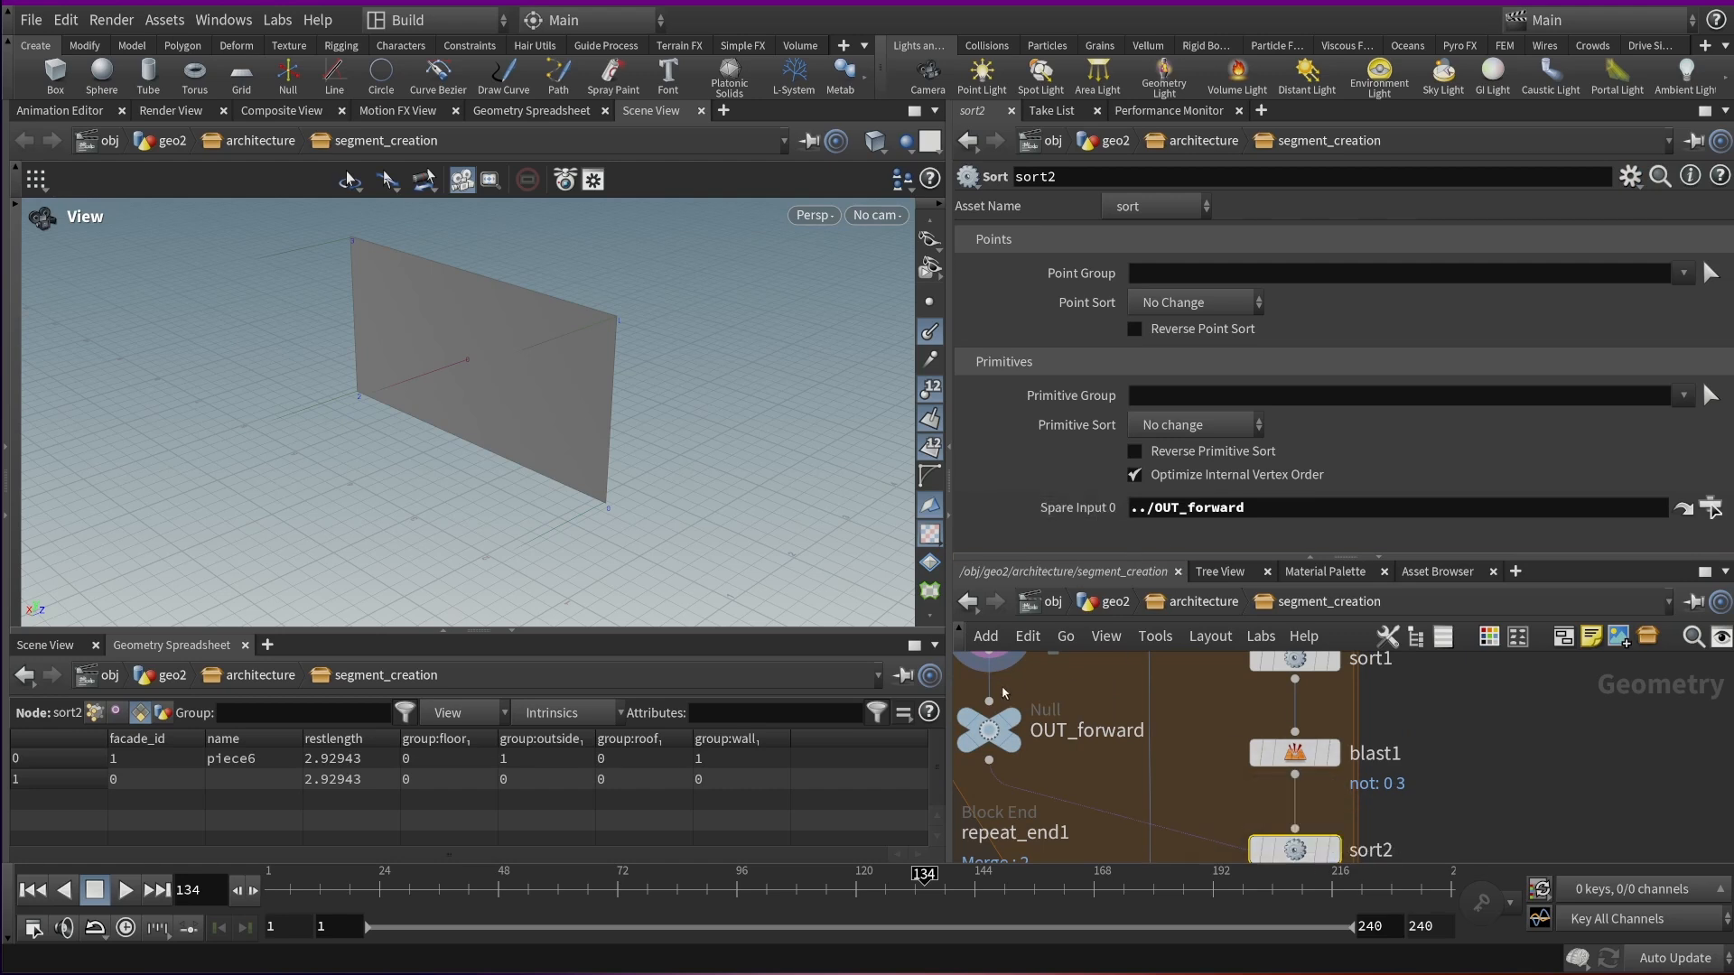
{"action": "left_click", "coordinate": [998, 733]}
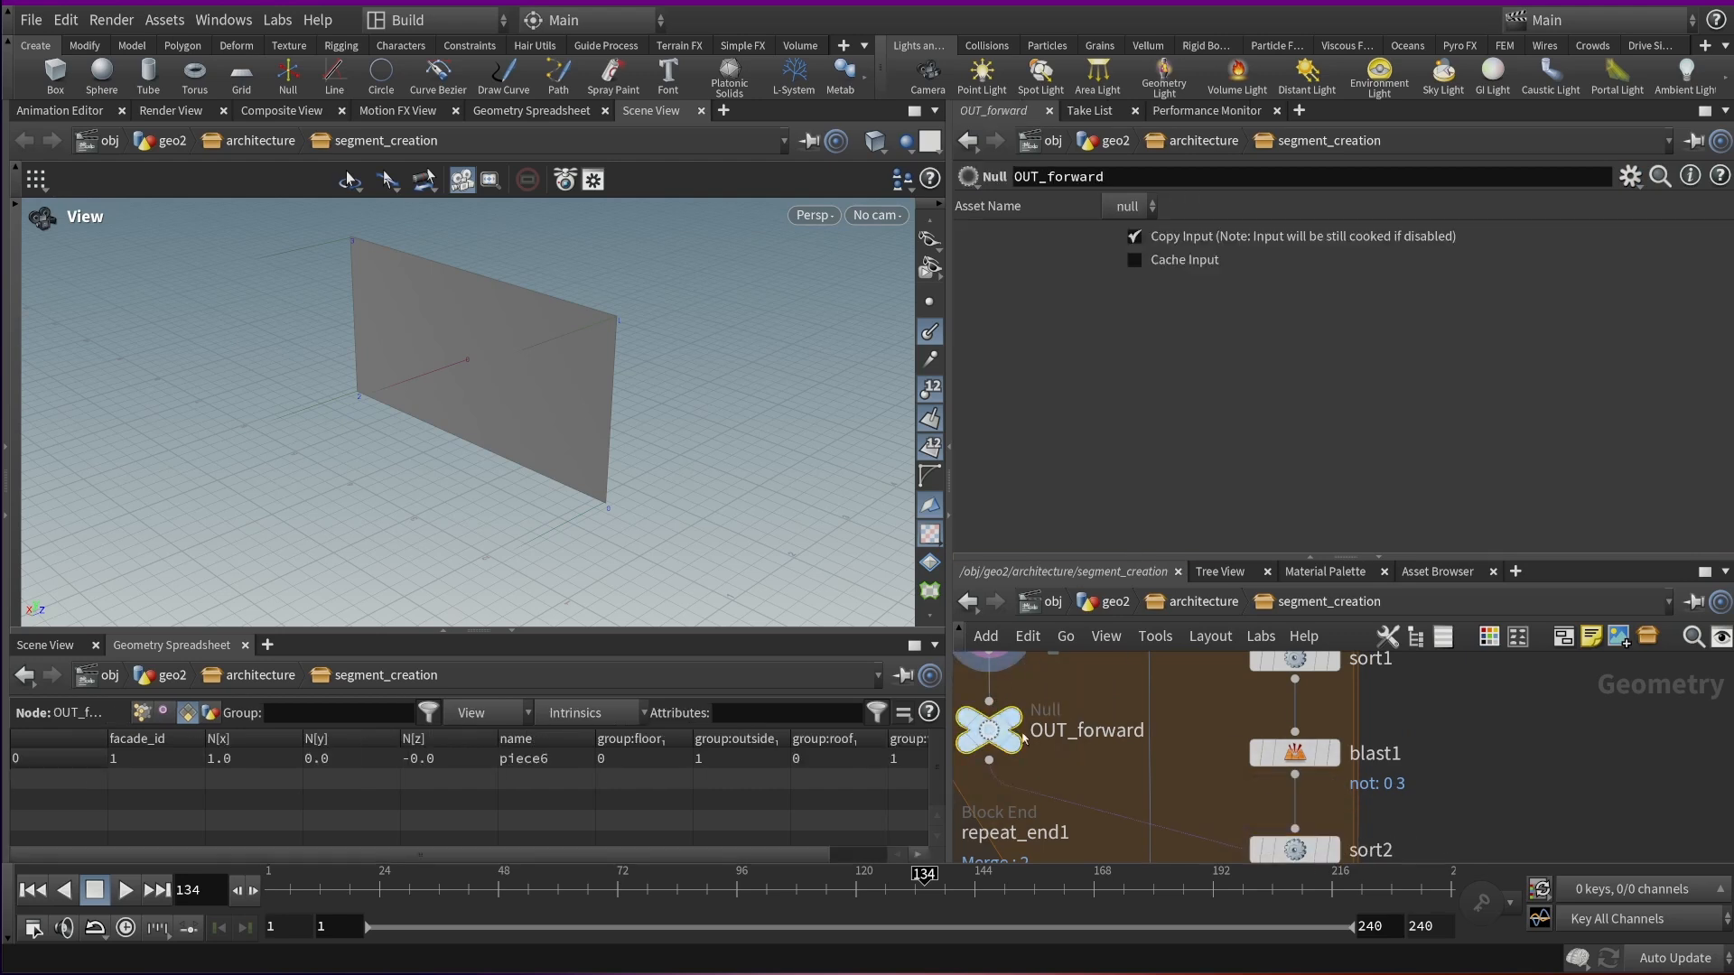
{"action": "left_click", "coordinate": [1294, 849]}
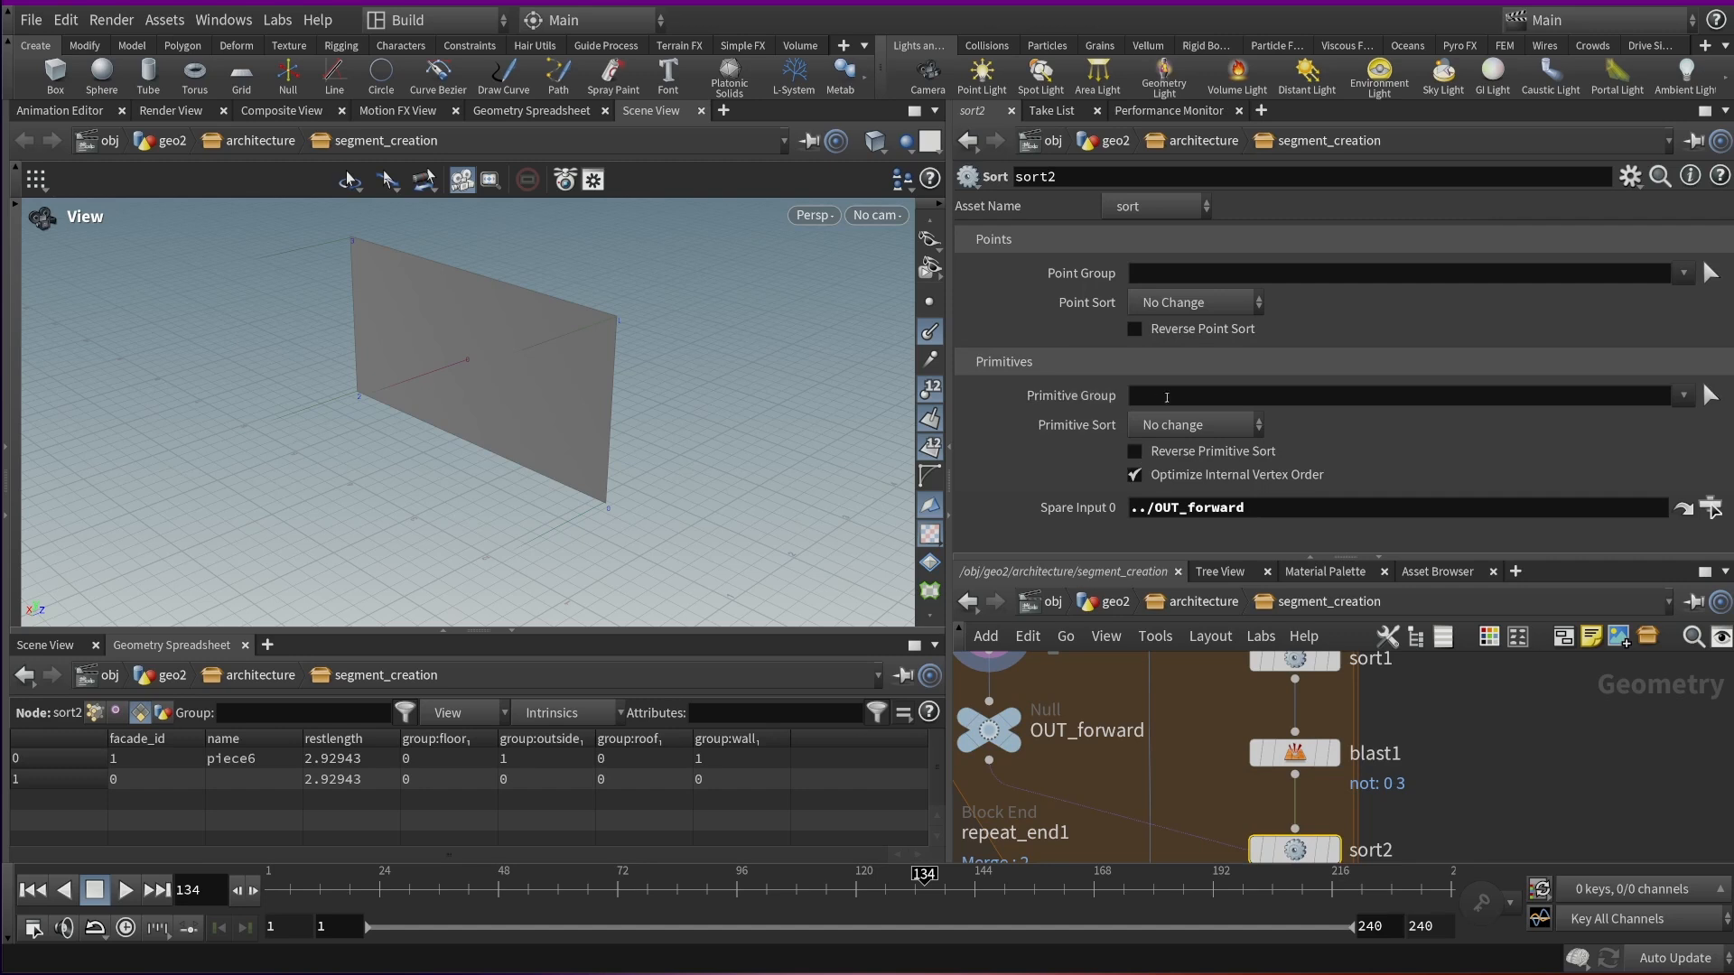
Set sort2's Point Sort to Along Vector and its vector's X component to prim(-1, 0, "N", 0)
{"action": "left_click", "coordinate": [1157, 303]}
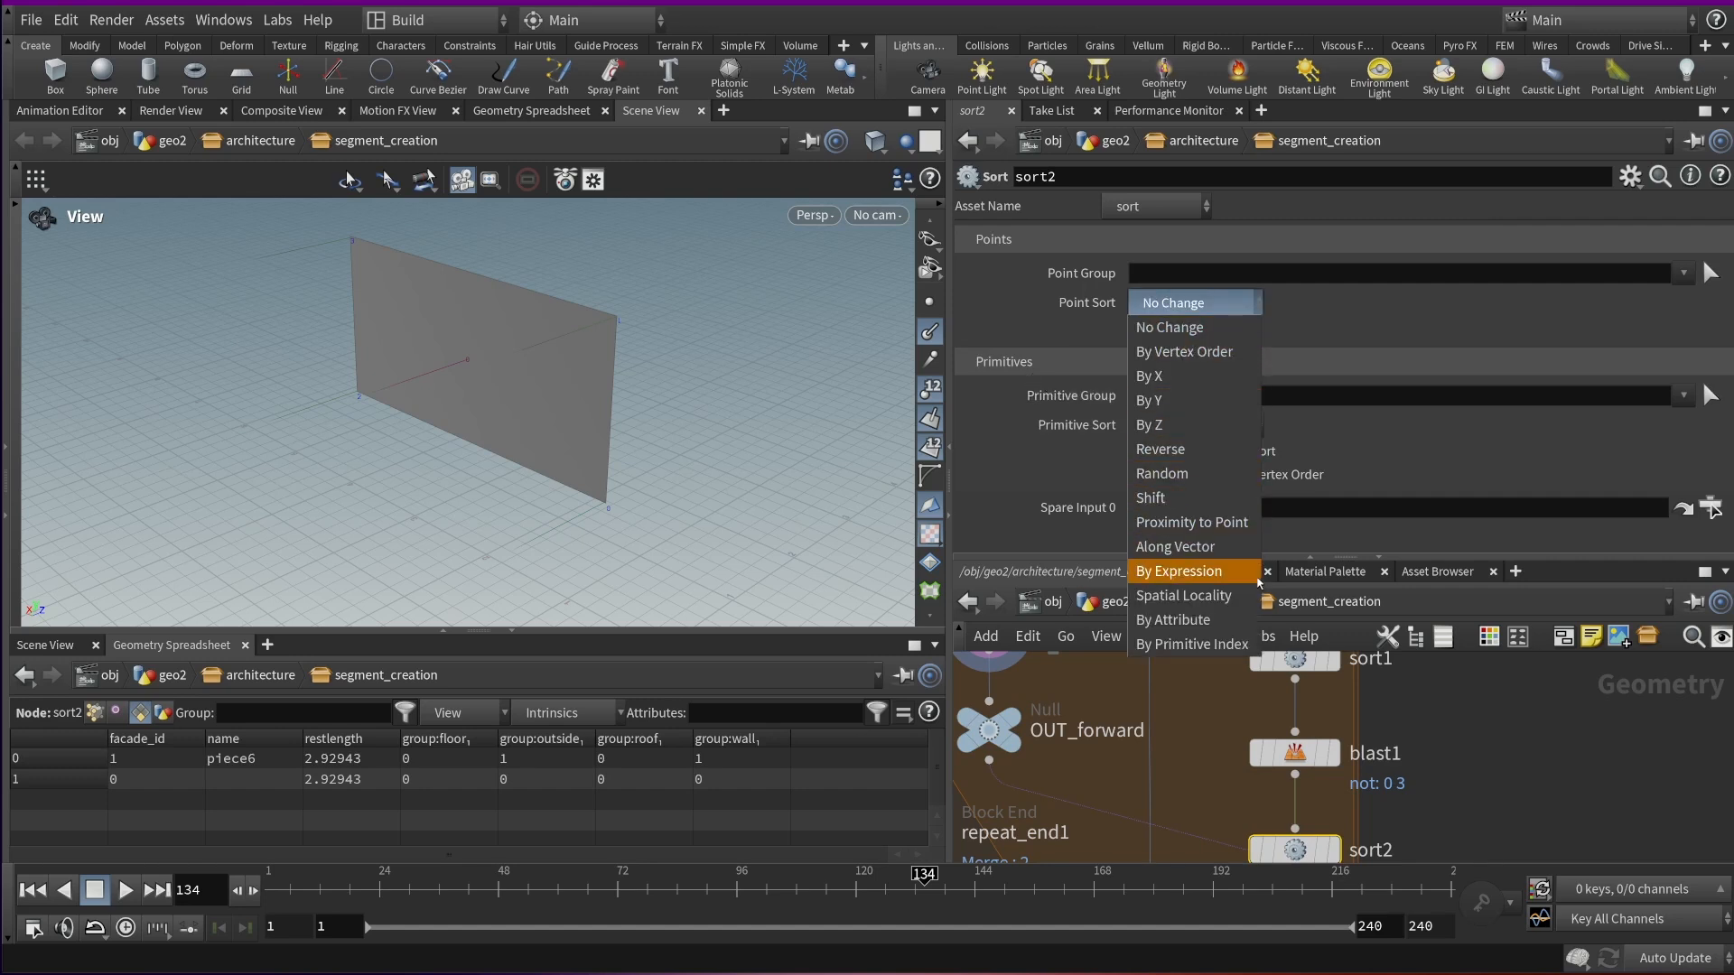
{"action": "left_click", "coordinate": [1210, 547]}
{"action": "scroll", "coordinate": [1245, 380], "scroll_direction": "down", "scroll_amount": 1}
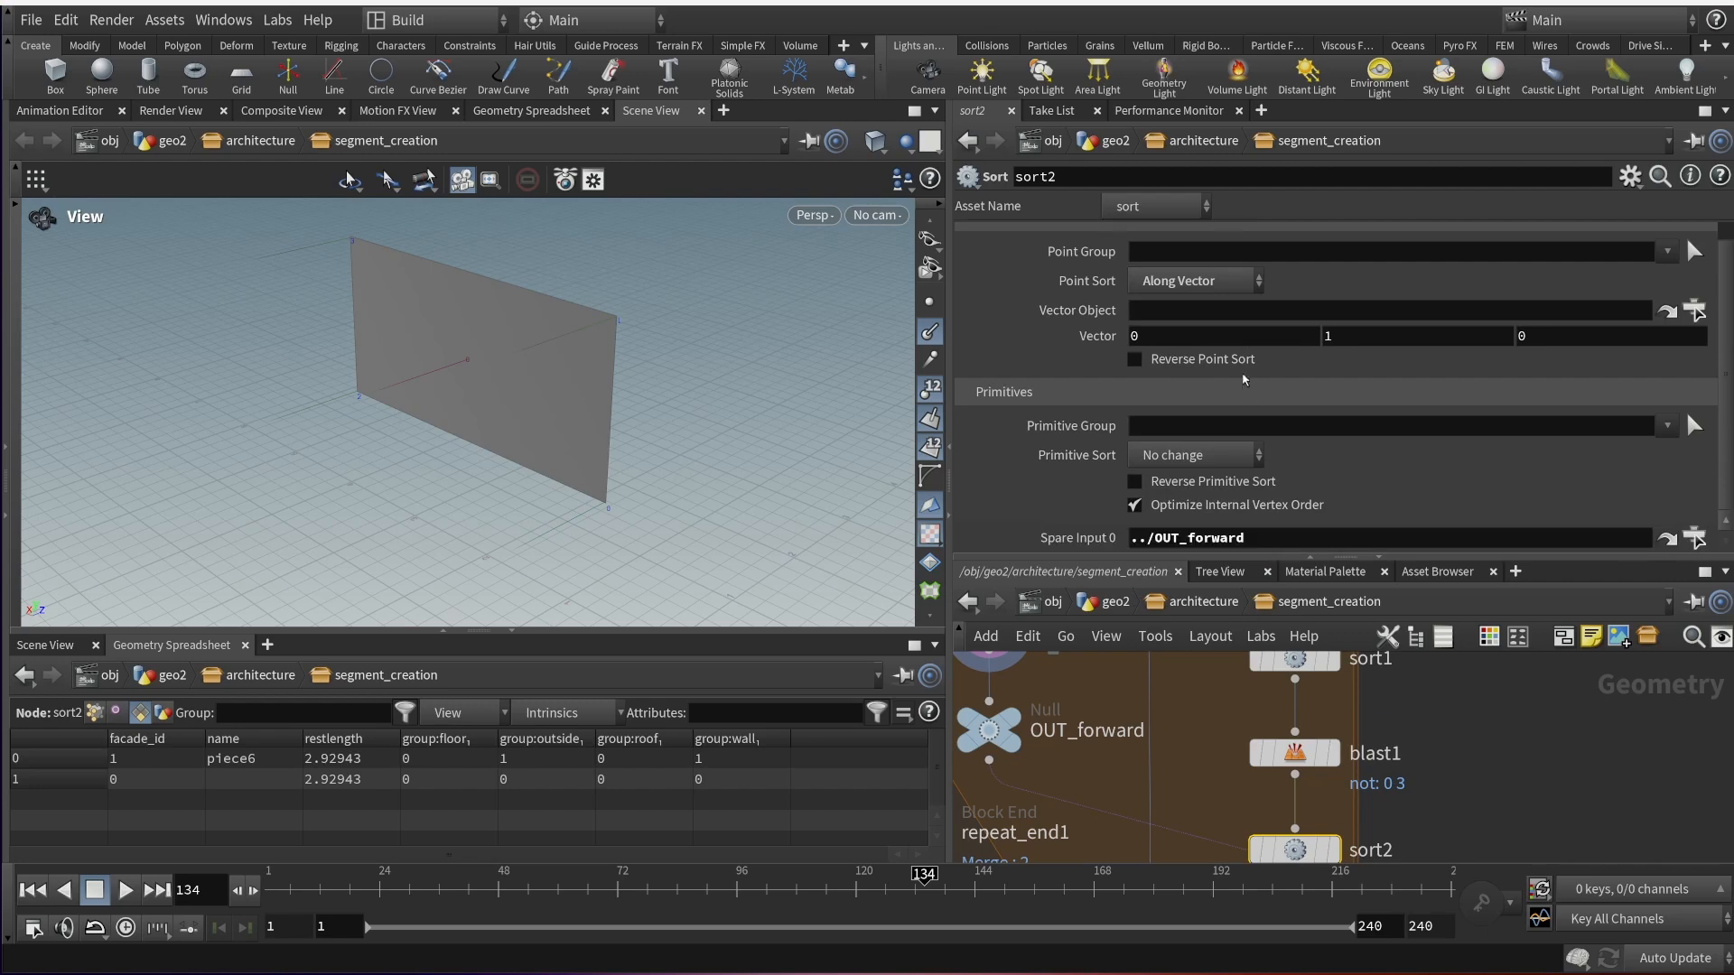
{"action": "scroll", "coordinate": [1247, 388], "scroll_direction": "up", "scroll_amount": 1}
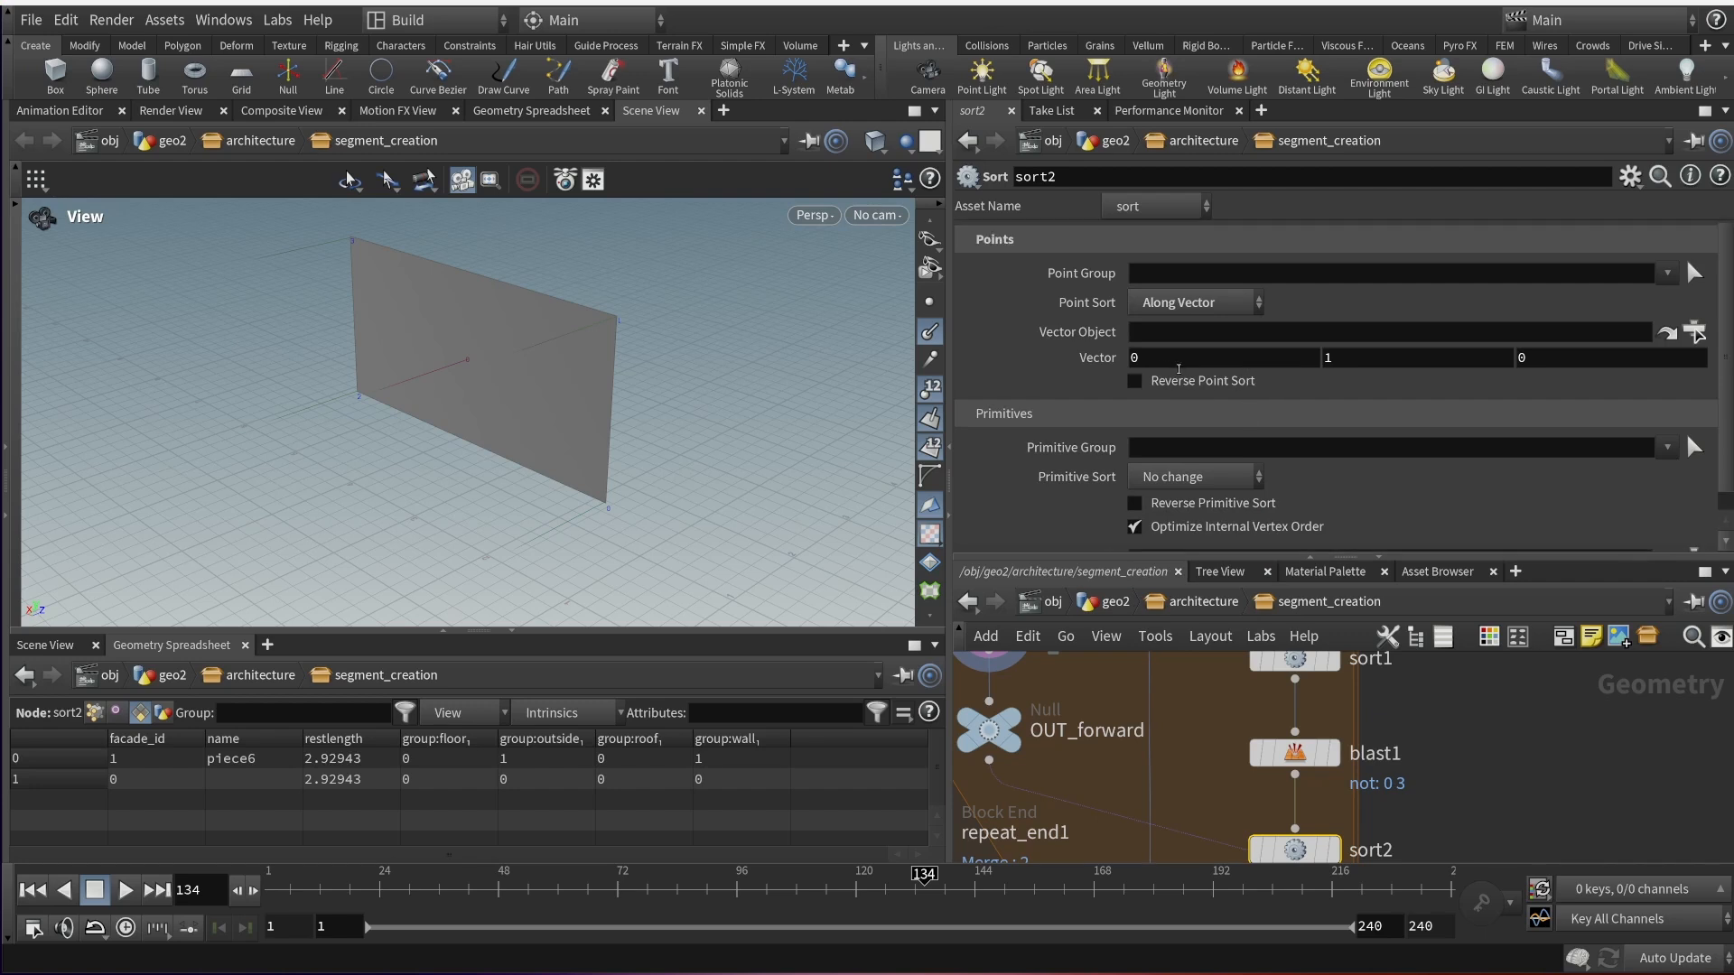
{"action": "left_click", "coordinate": [1044, 371]}
{"action": "type", "text": "prim(-1, 0,"}
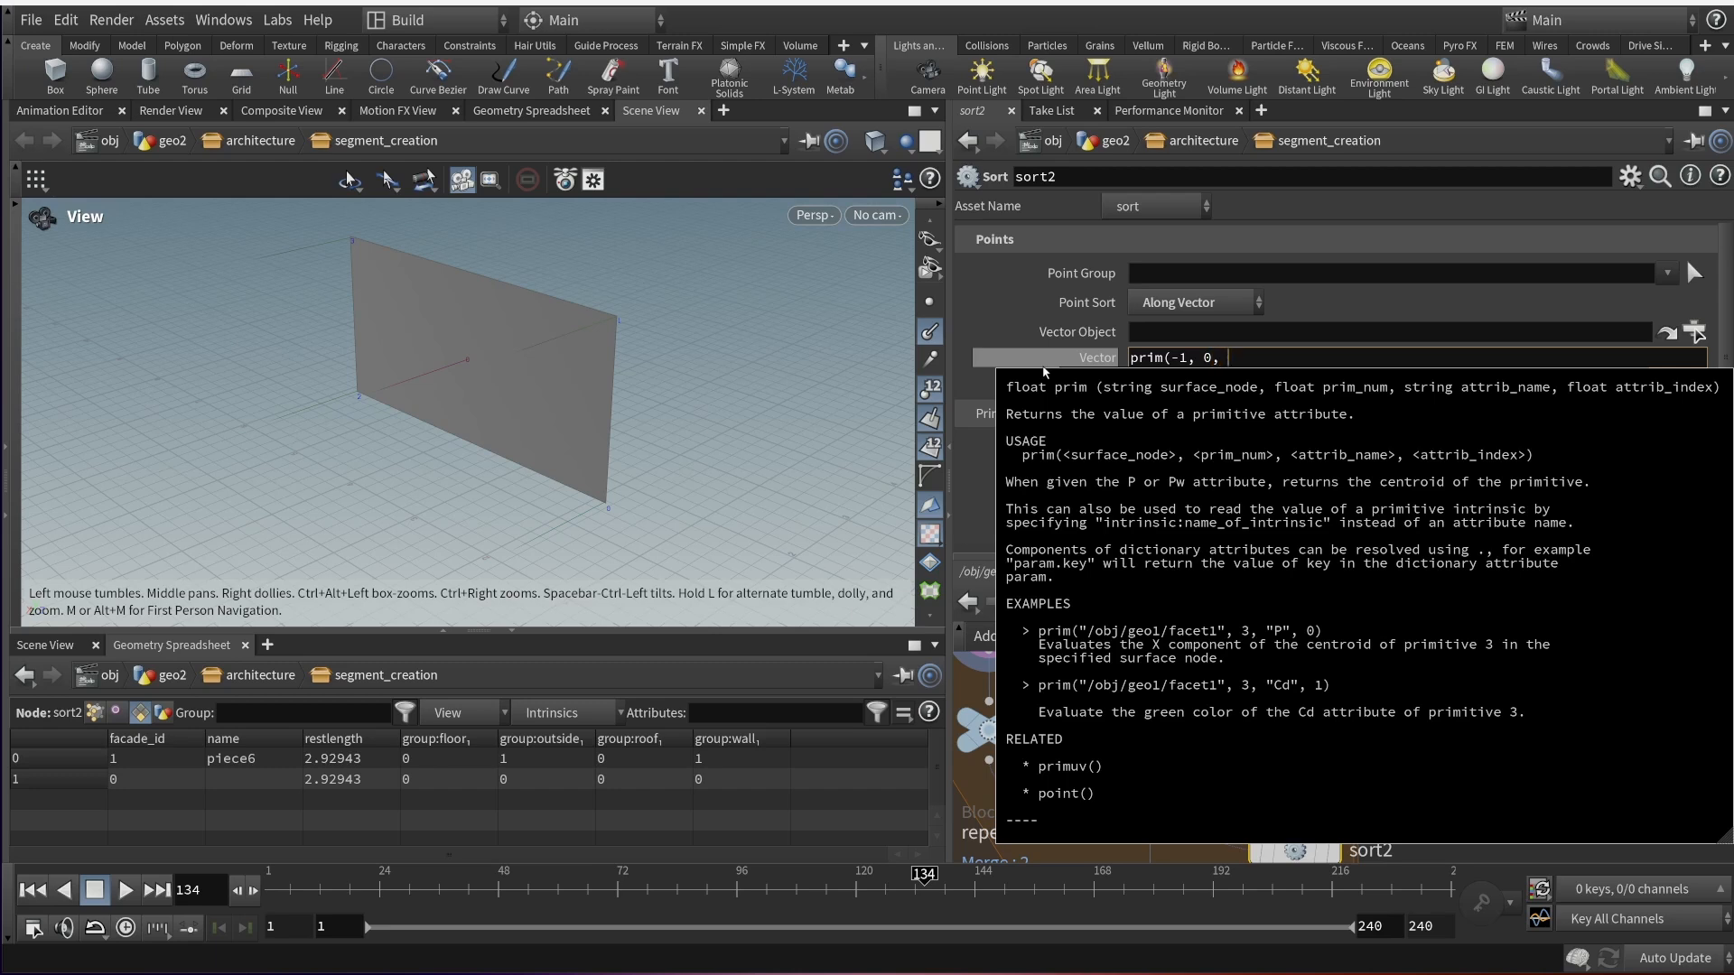
{"action": "type", "text": "\"N\", 0)"}
{"action": "key", "text": "Return"}
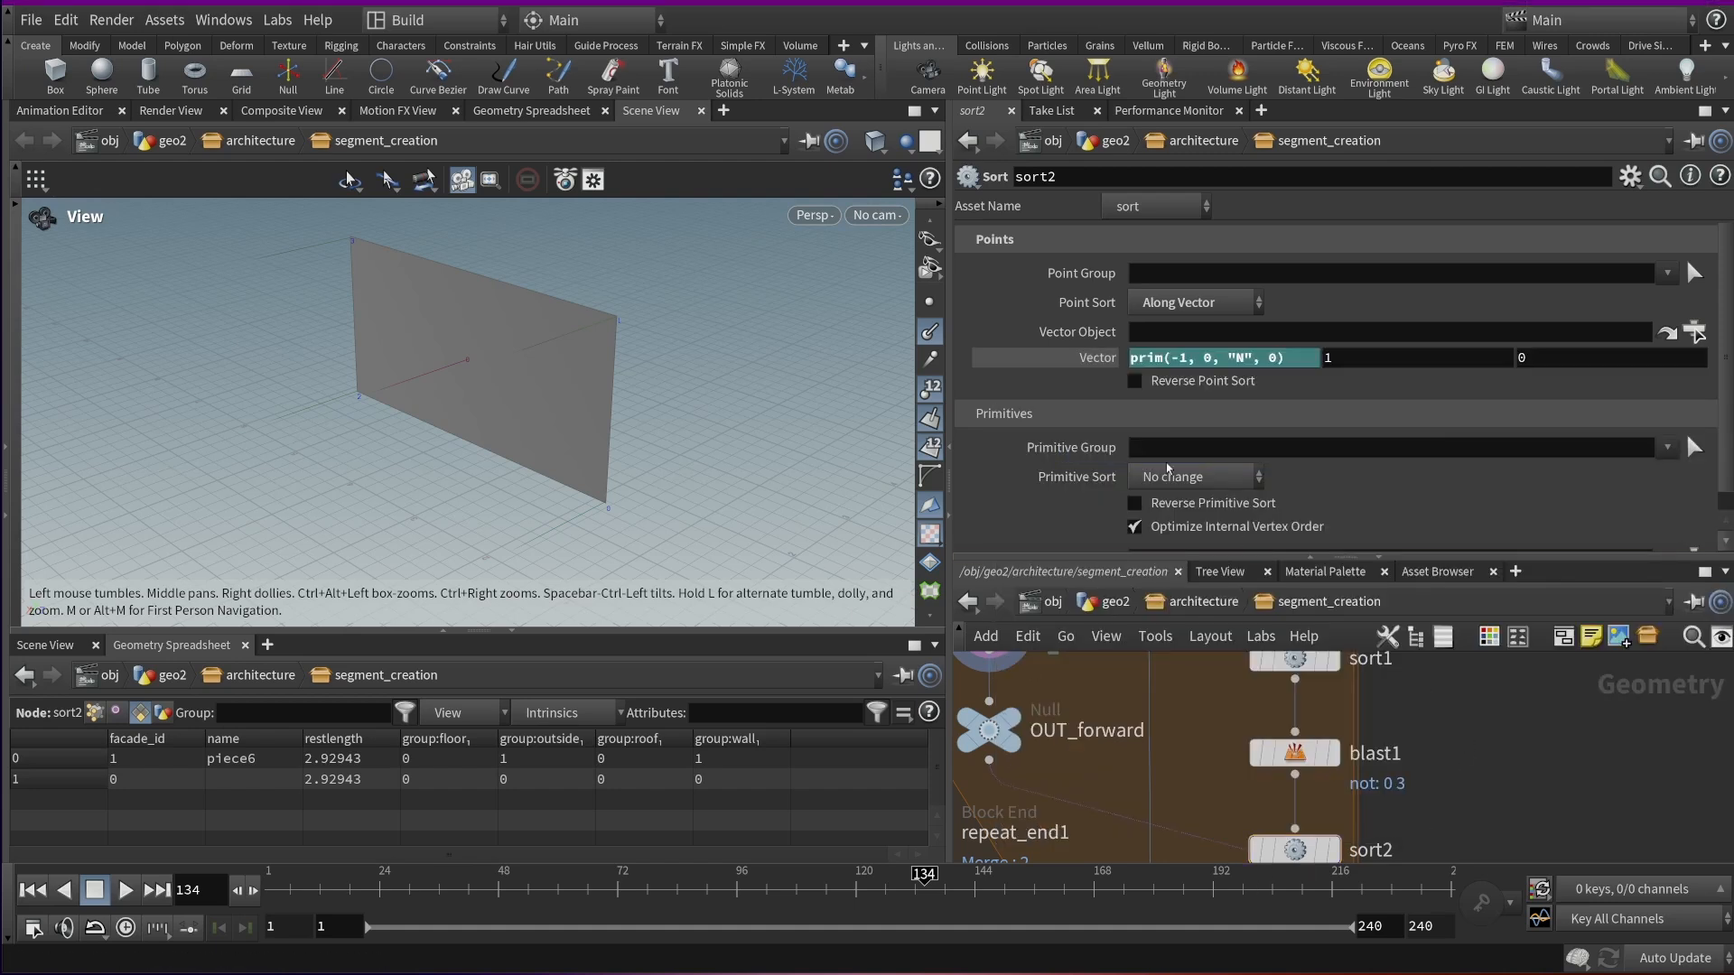
{"action": "left_click", "coordinate": [1092, 357]}
{"action": "left_click", "coordinate": [1091, 359]}
Inspect OUT_forward's normal components, then bypass and re-enable primitivewrangle1 to compare the normal values
{"action": "scroll", "coordinate": [1181, 772], "scroll_direction": "down", "scroll_amount": 2}
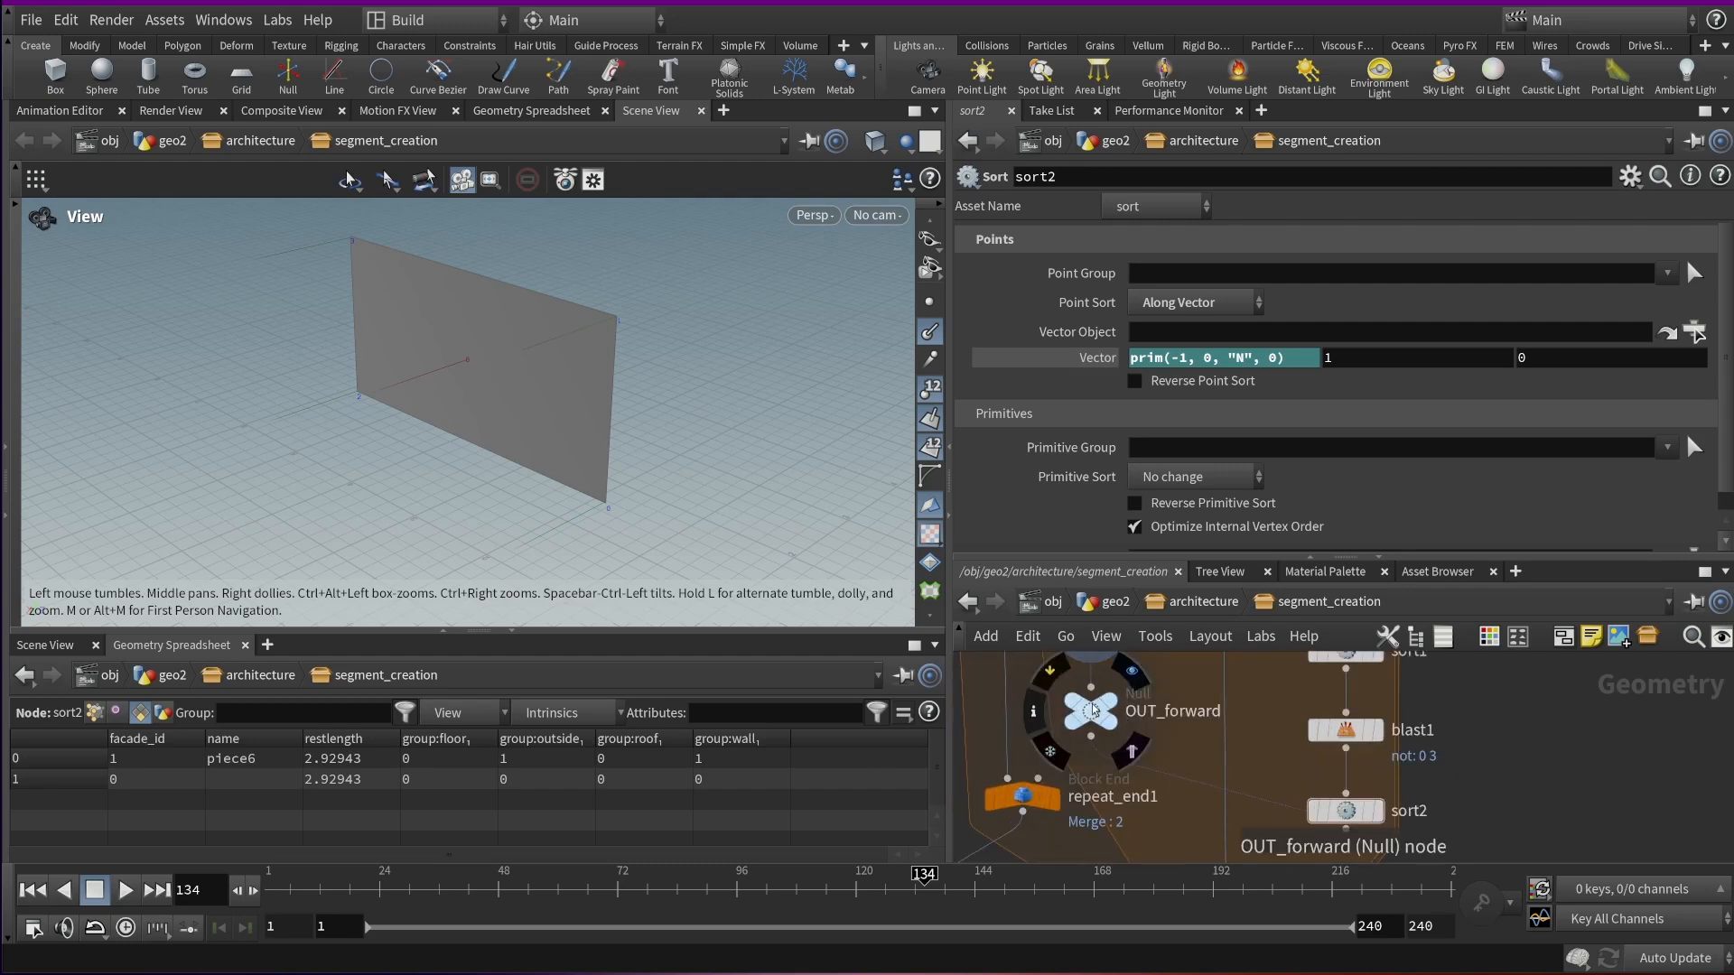
{"action": "left_click", "coordinate": [1092, 710]}
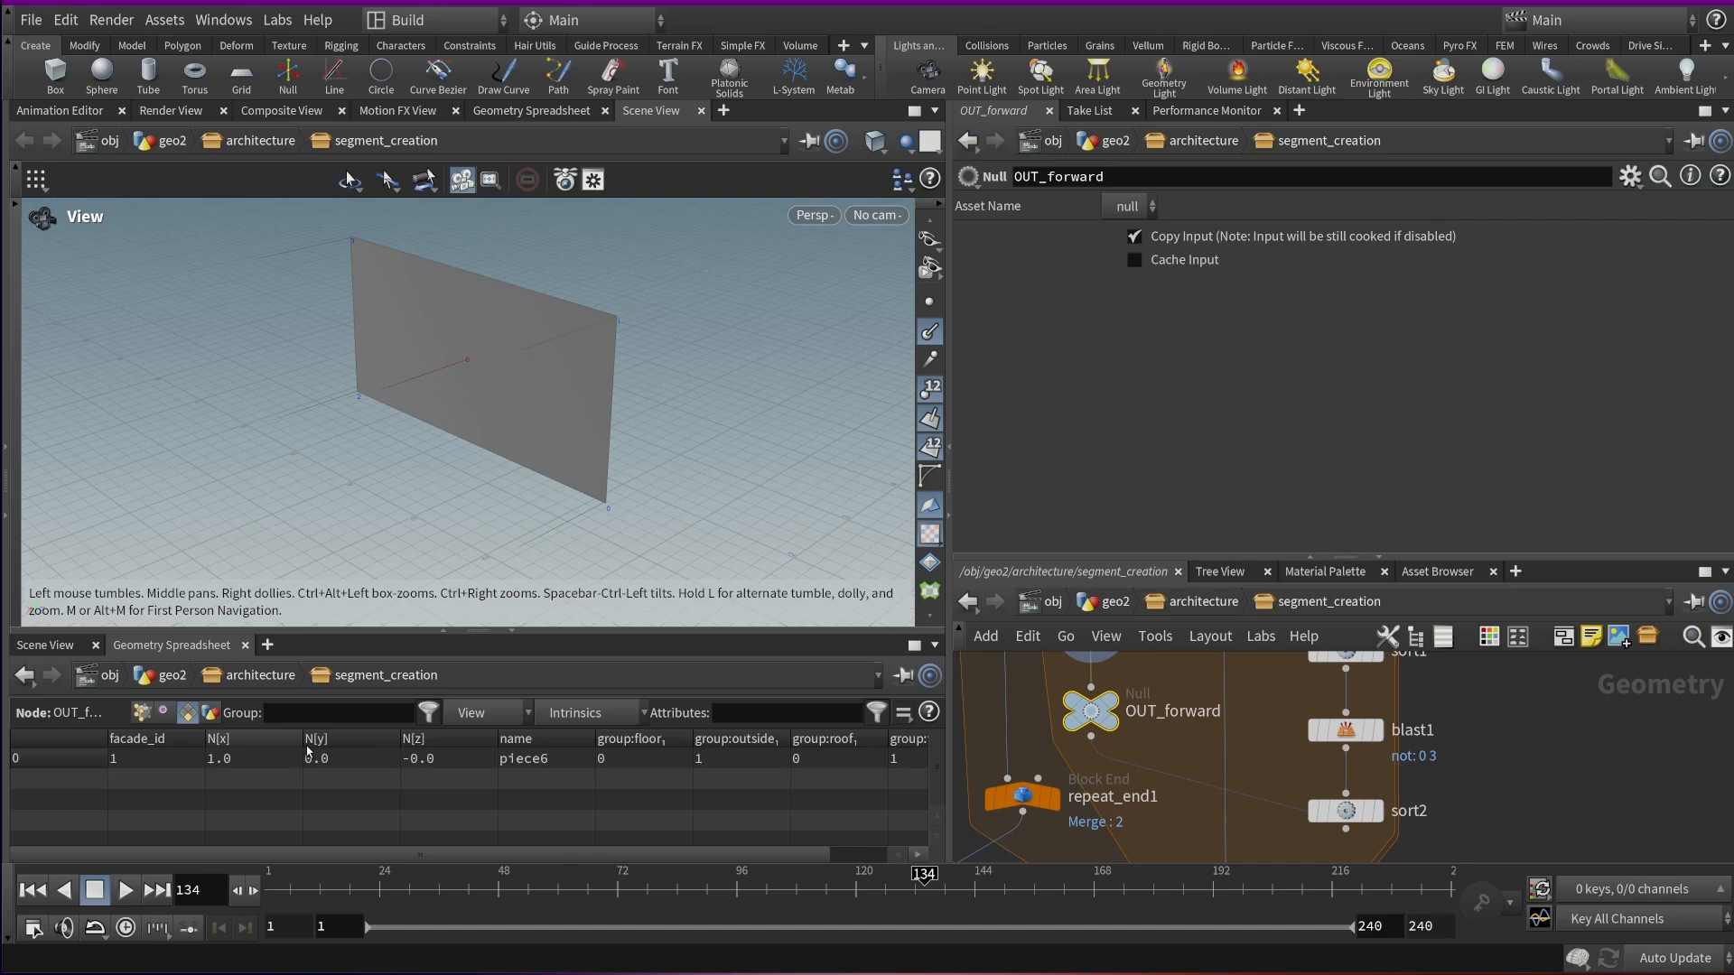
{"action": "key", "text": "ctrl+v"}
{"action": "left_click", "coordinate": [1115, 702]}
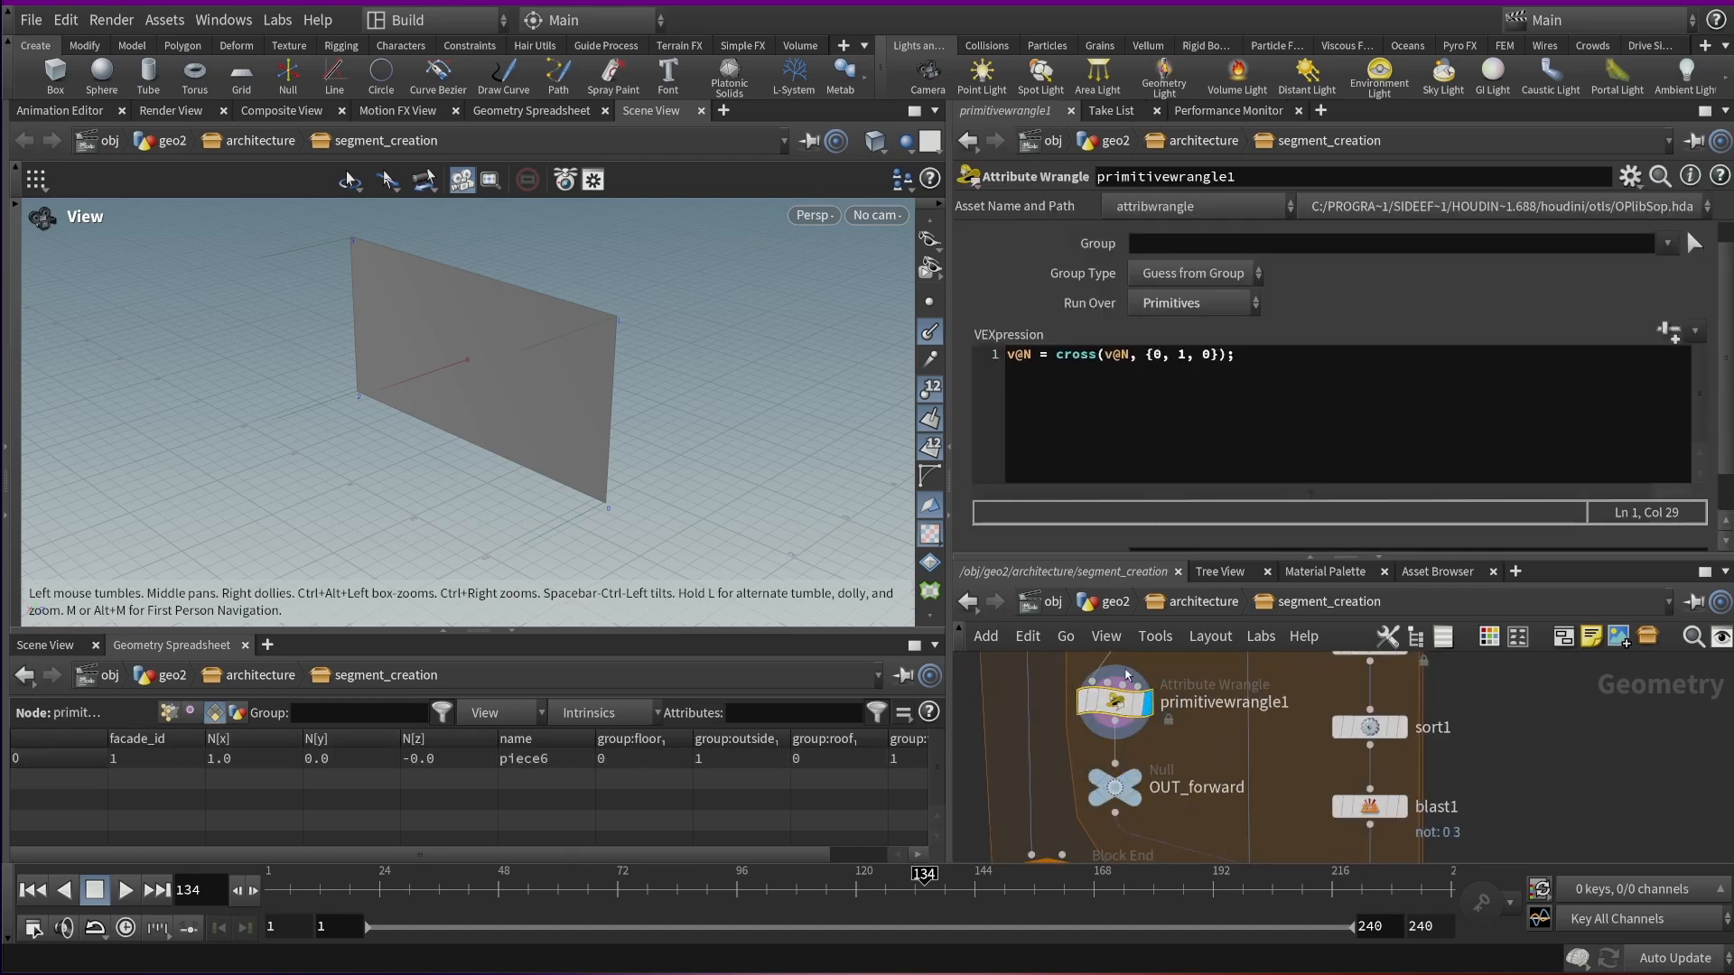
{"action": "left_click", "coordinate": [1073, 666]}
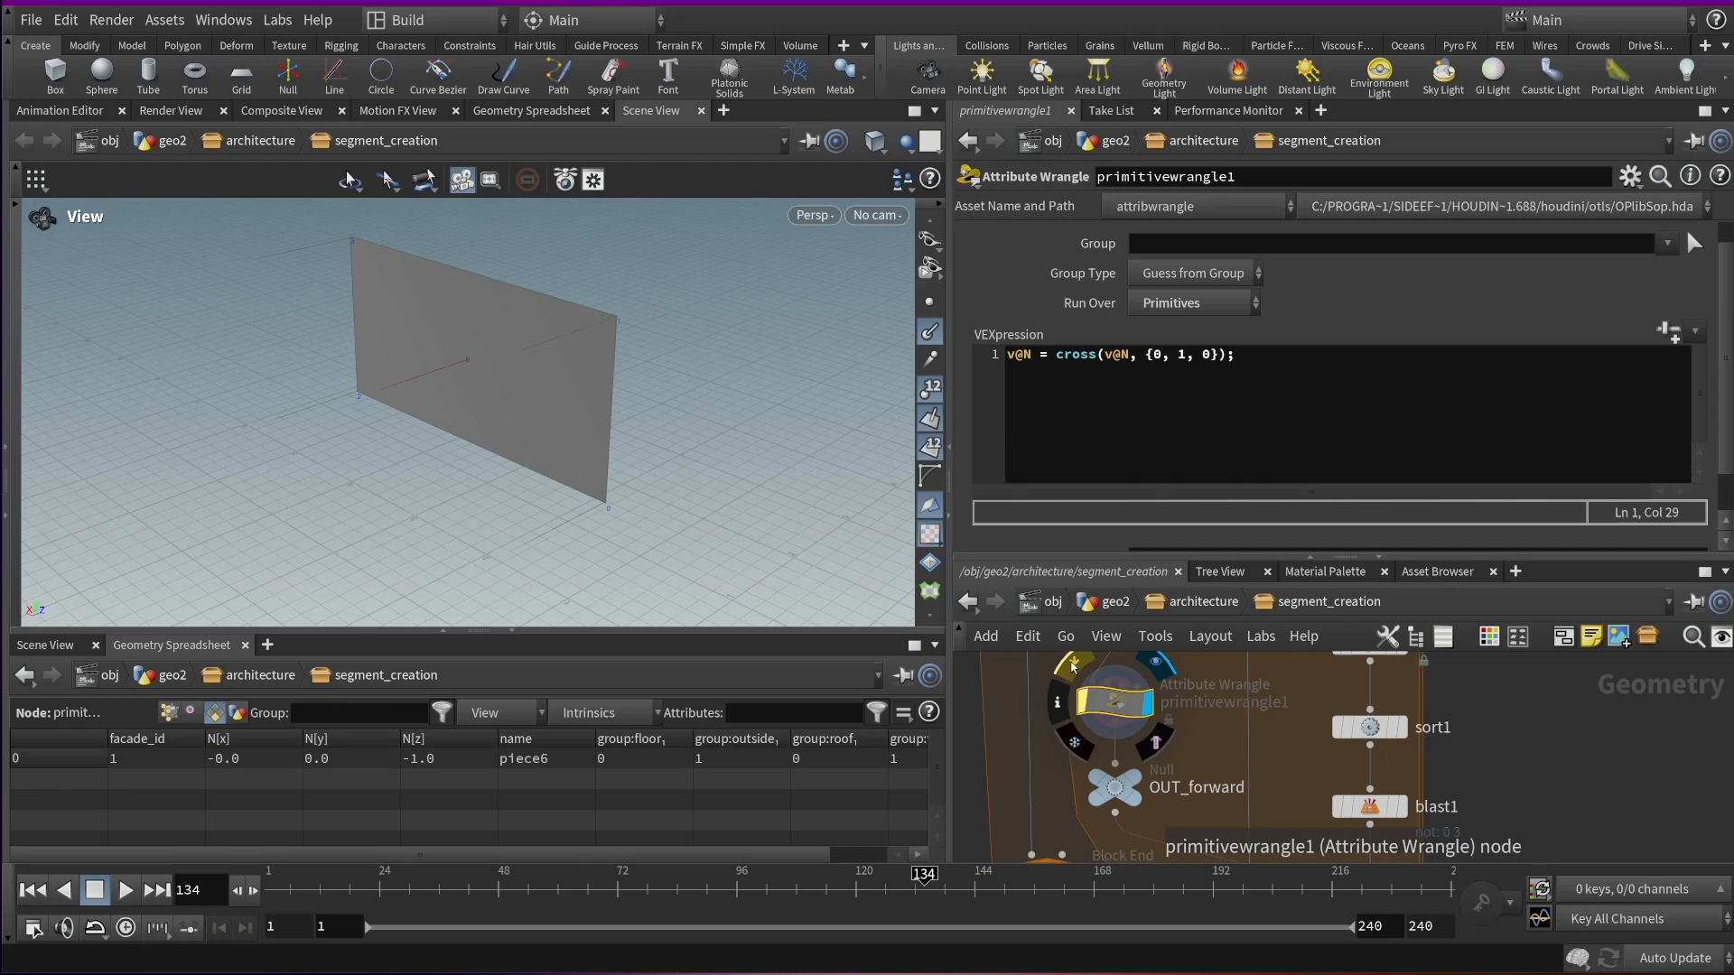
{"action": "left_click", "coordinate": [1073, 667]}
{"action": "scroll", "coordinate": [1156, 699], "scroll_direction": "down", "scroll_amount": 1}
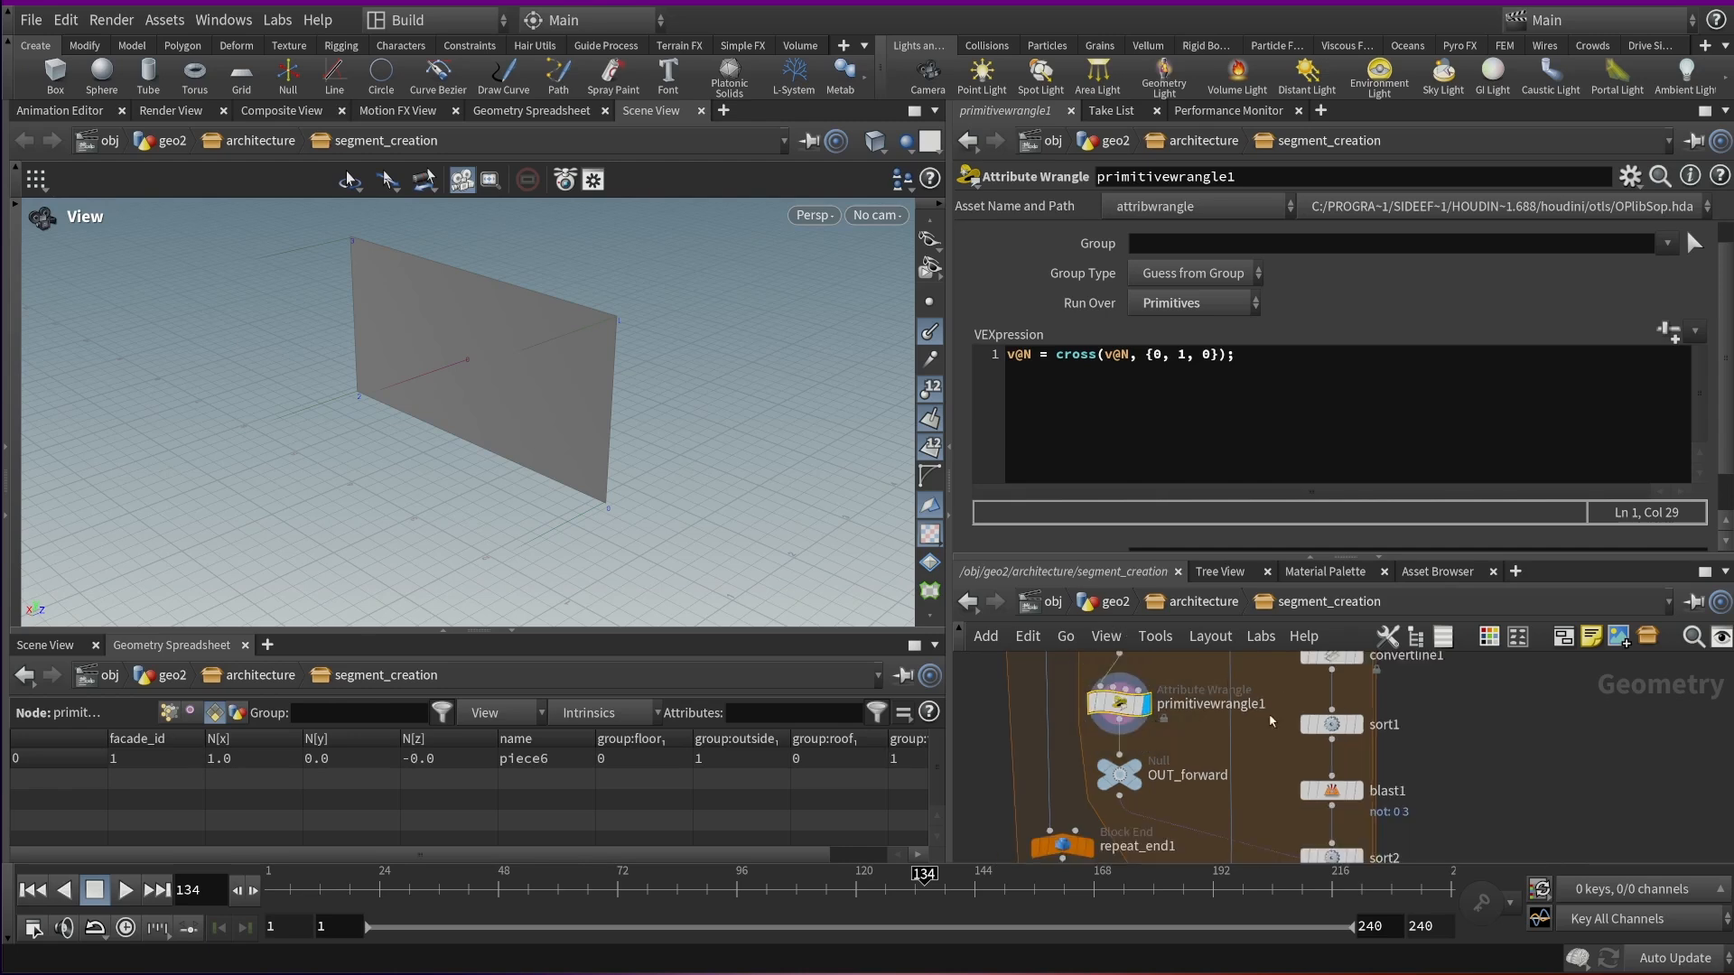
{"action": "scroll", "coordinate": [1328, 774], "scroll_direction": "down", "scroll_amount": 4}
{"action": "scroll", "coordinate": [1369, 804], "scroll_direction": "up", "scroll_amount": 5}
Copy the expression prim(-1, 0, "N", 0) into the Y and Z components of sort2's vector
{"action": "left_click", "coordinate": [1241, 757]}
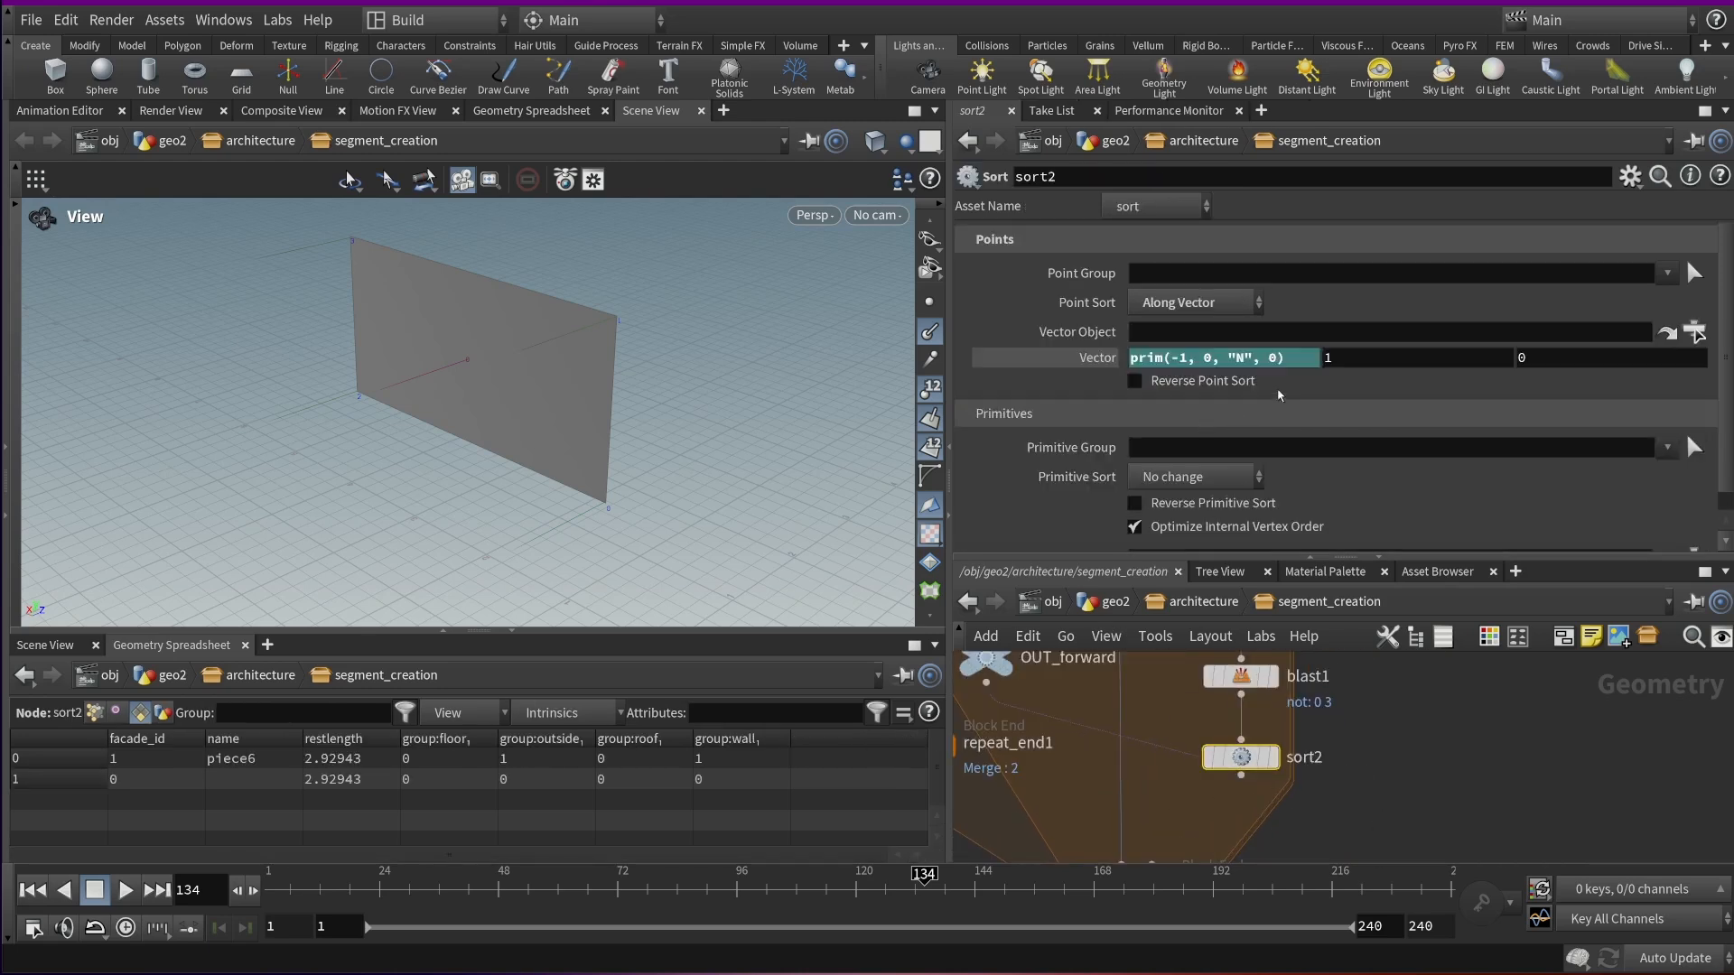
{"action": "key", "text": "Return"}
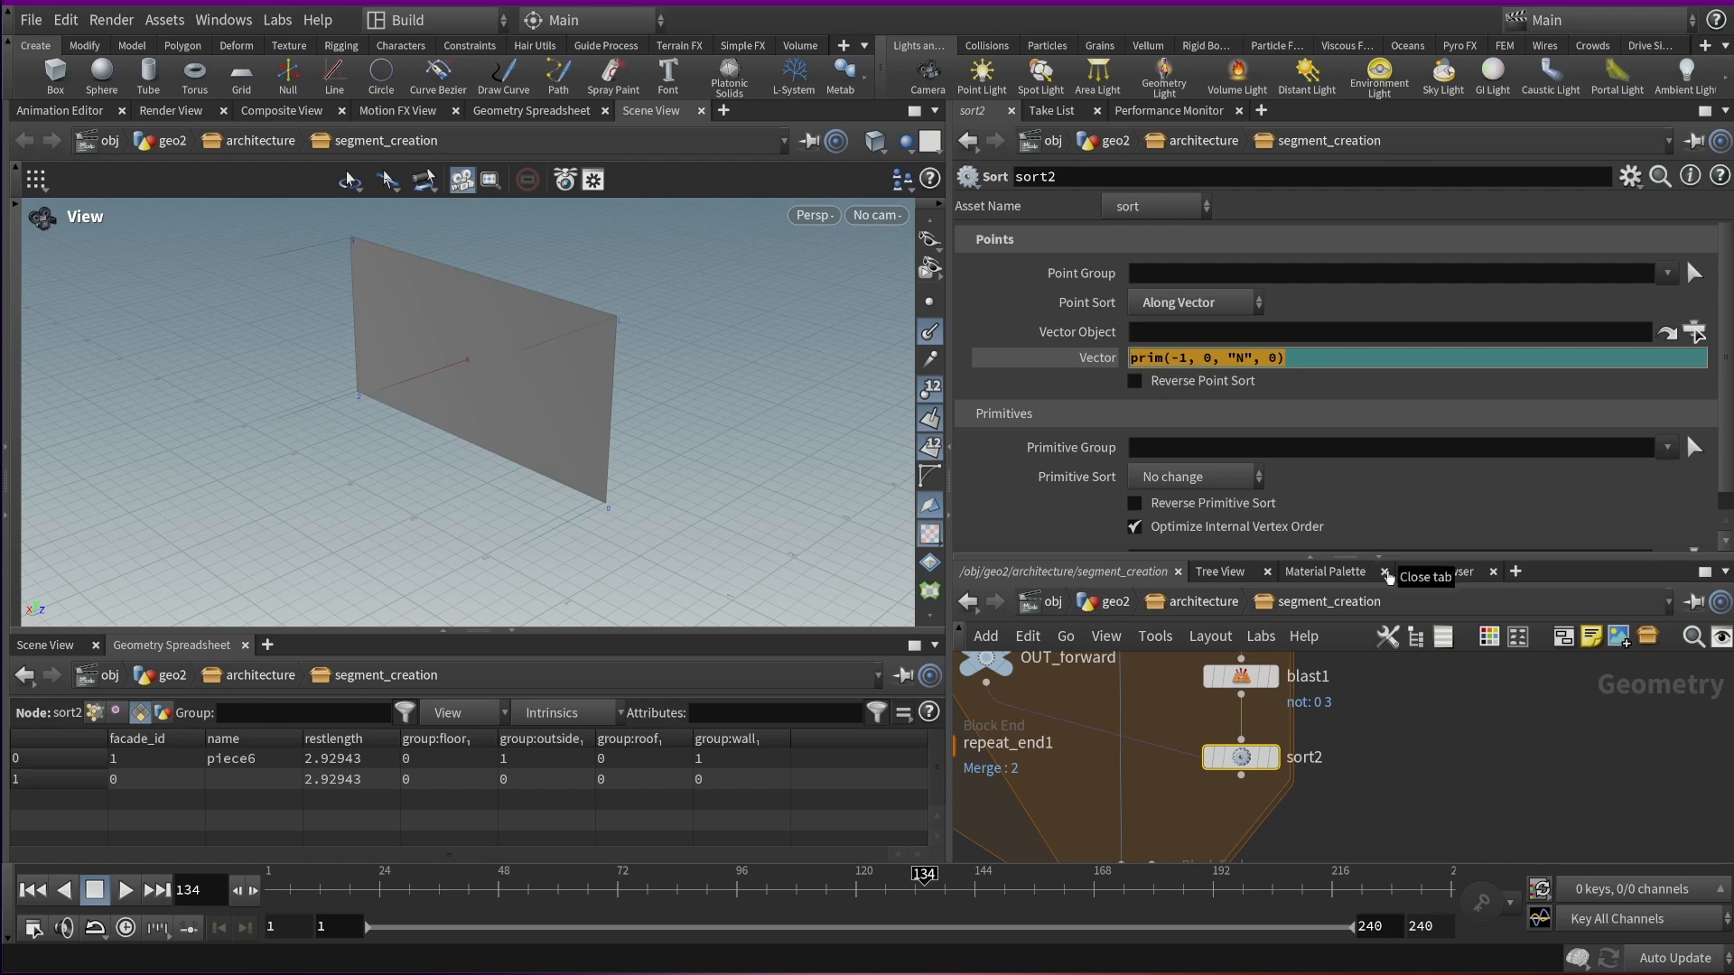
{"action": "type", "text": "1"}
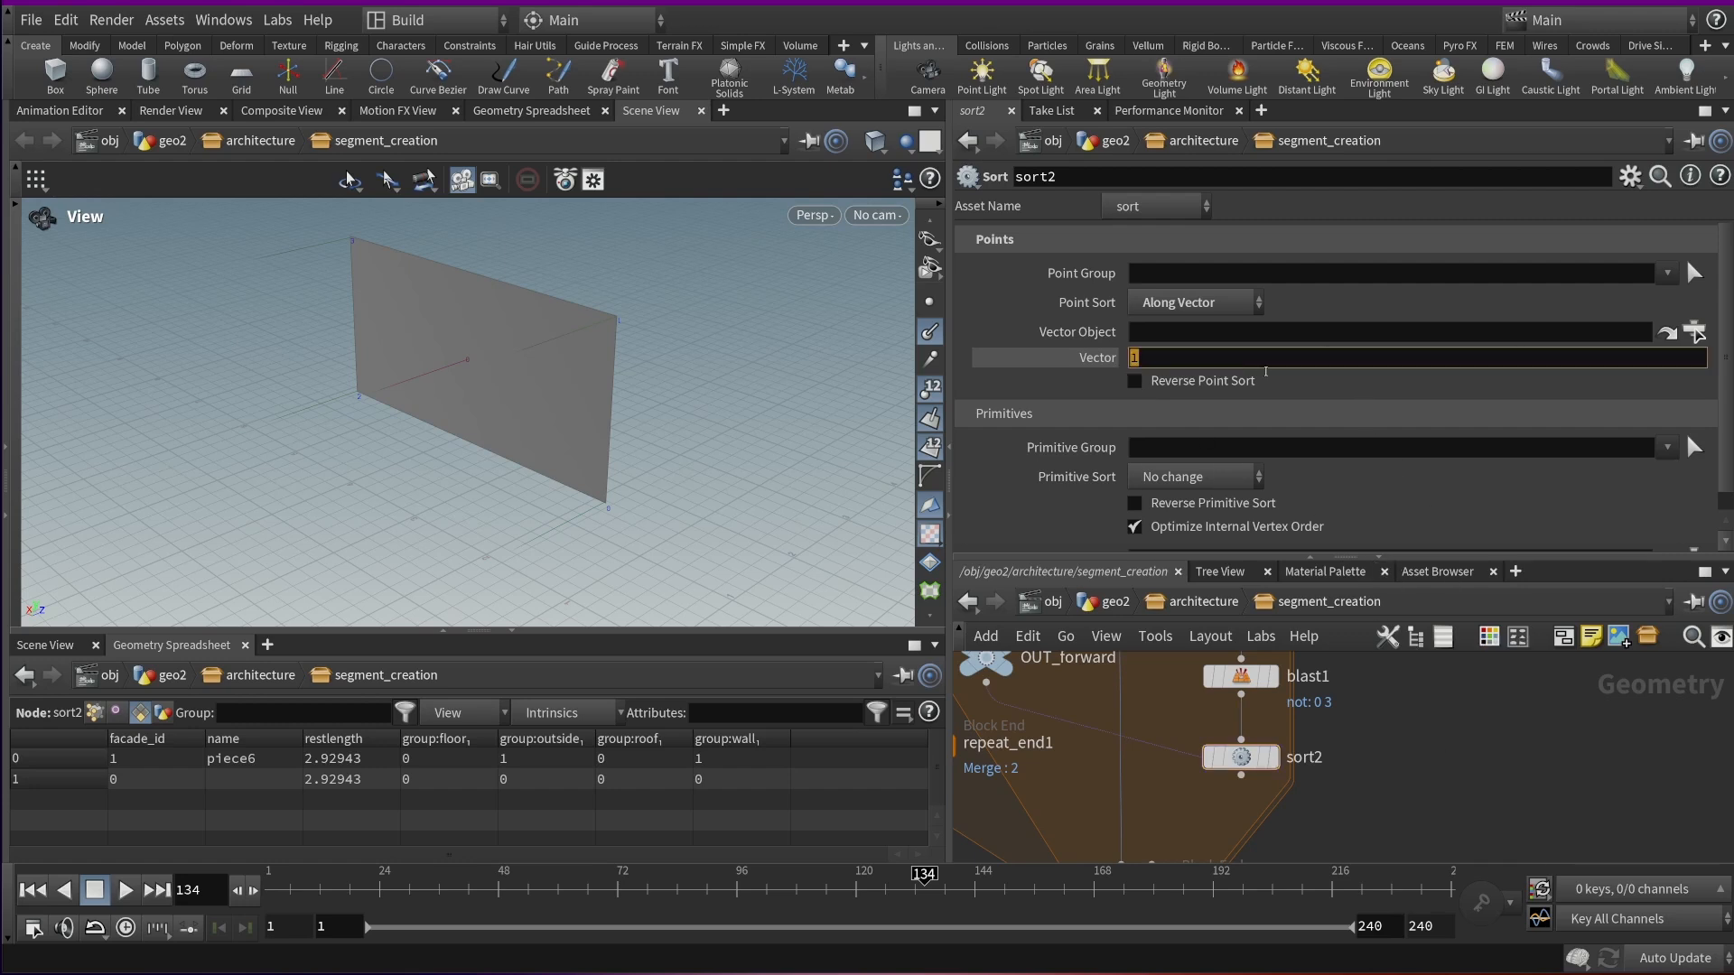
{"action": "type", "text": "prim(-1, 0, \"N\", 0)"}
{"action": "key", "text": "Return"}
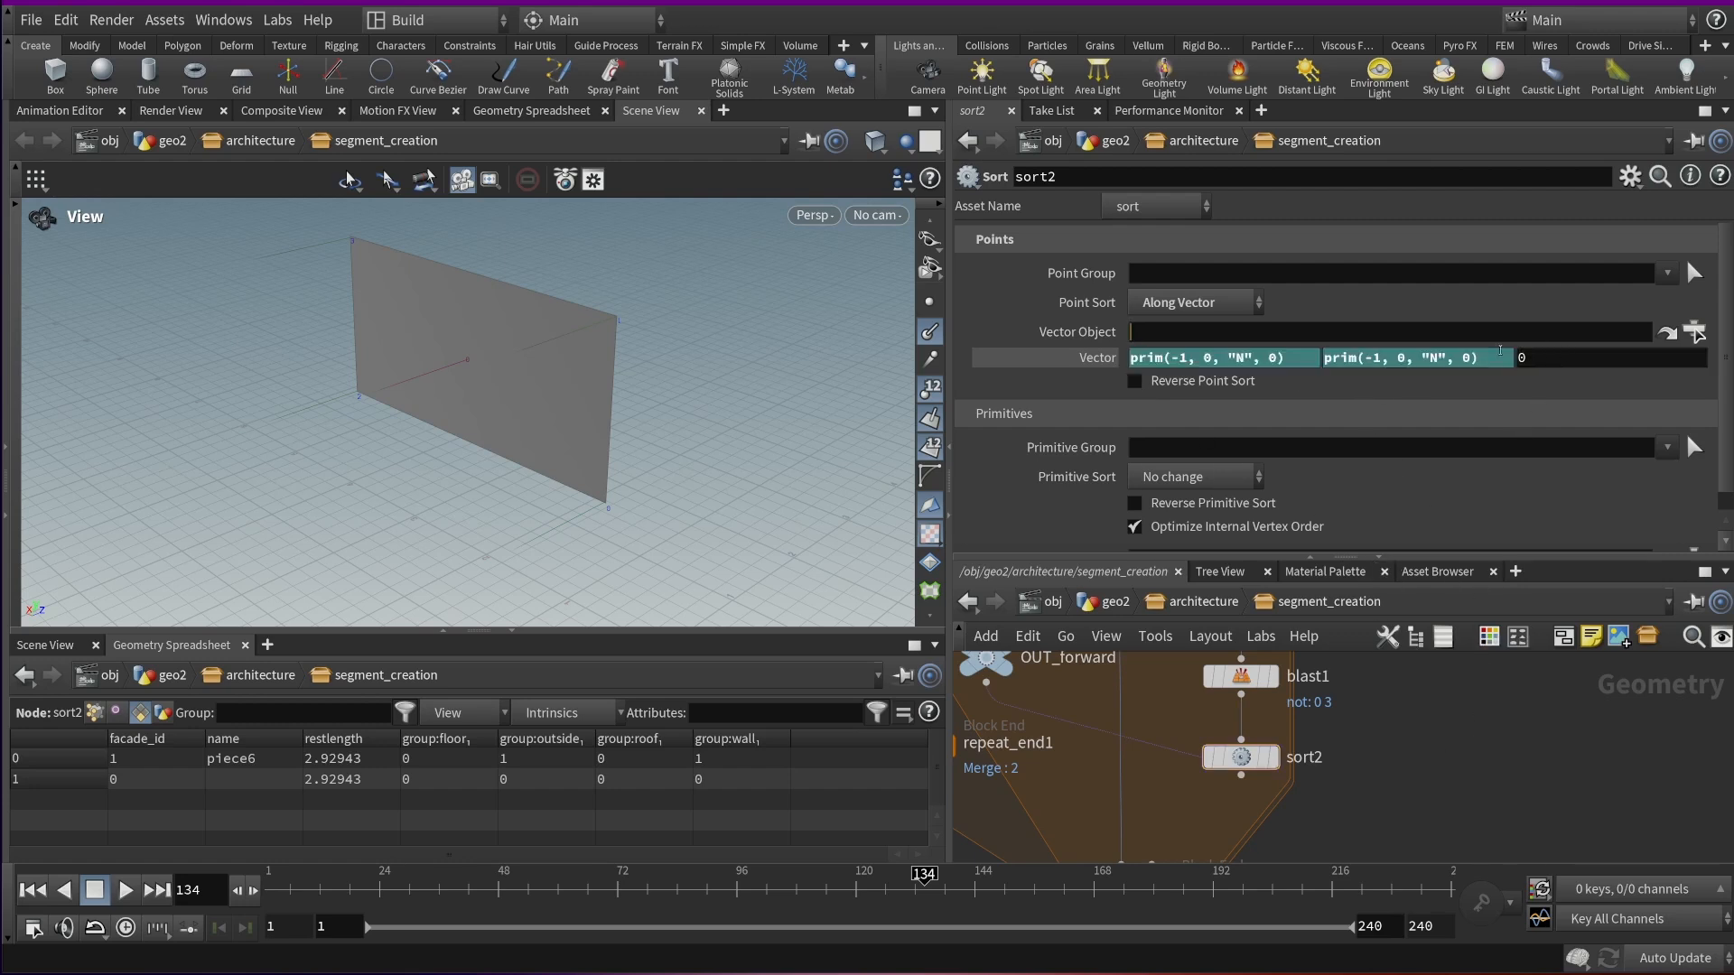
{"action": "left_click", "coordinate": [1528, 360]}
{"action": "type", "text": "prim(-1, 0, \"N\", 0)"}
{"action": "key", "text": "Return"}
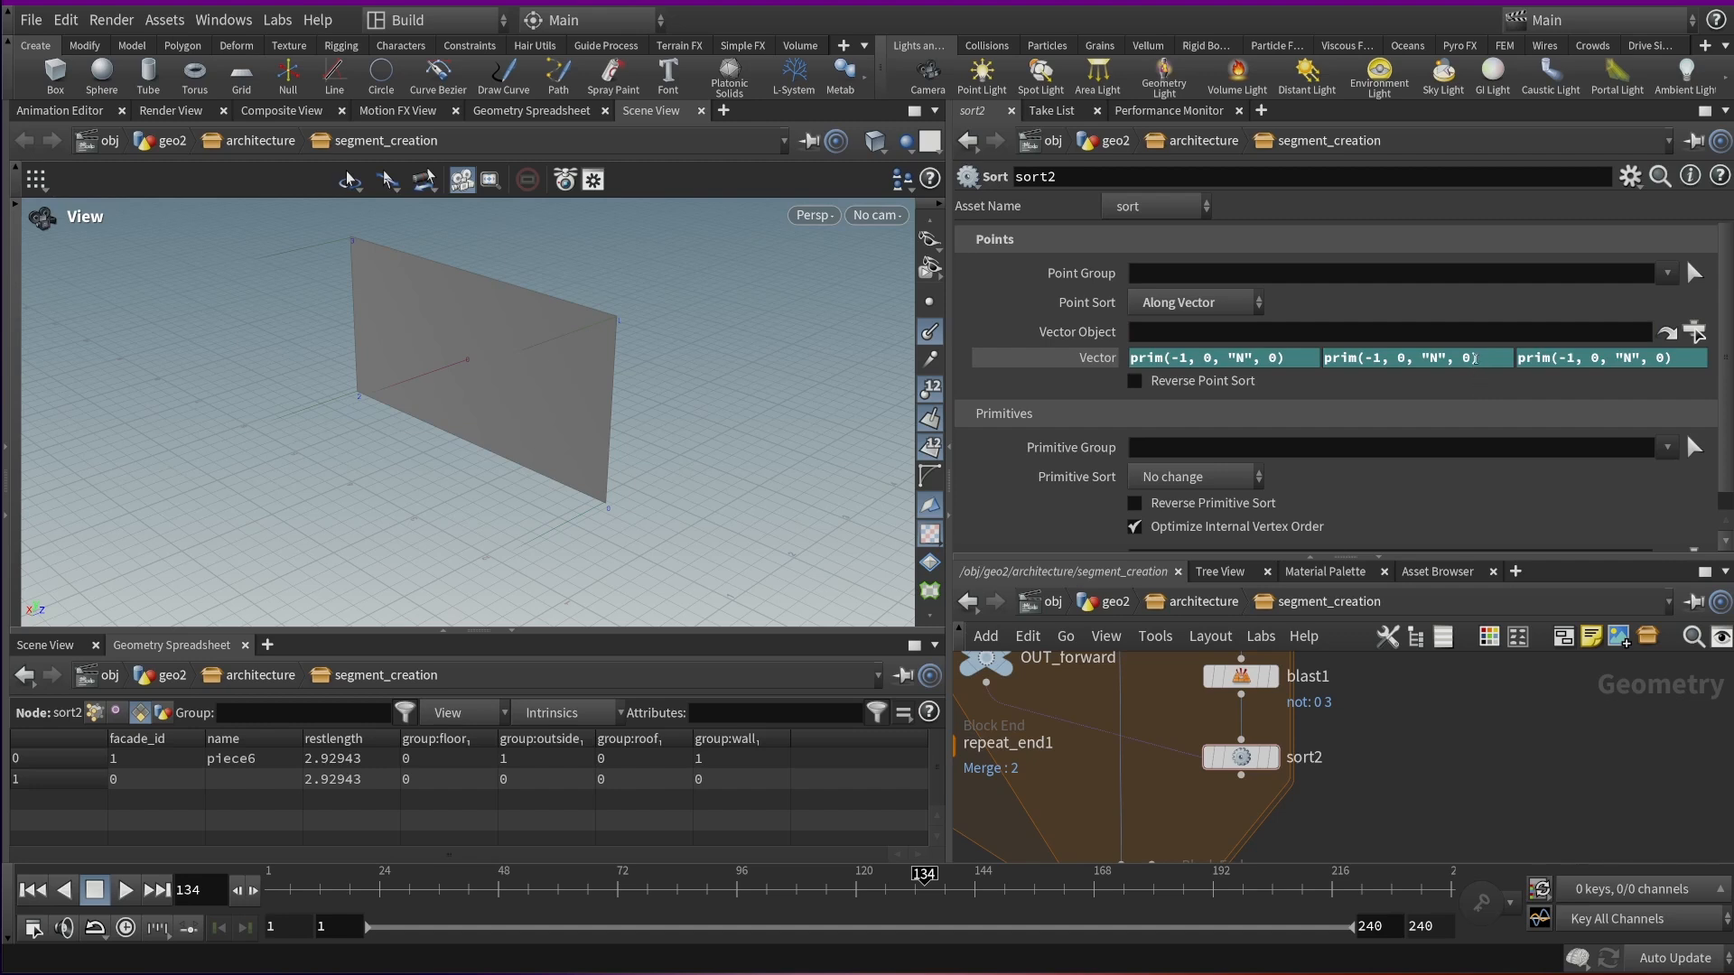
Change the attribute index in sort2's vector expressions to 1 for Y and 2 for Z
{"action": "mouse_move", "coordinate": [1476, 358]}
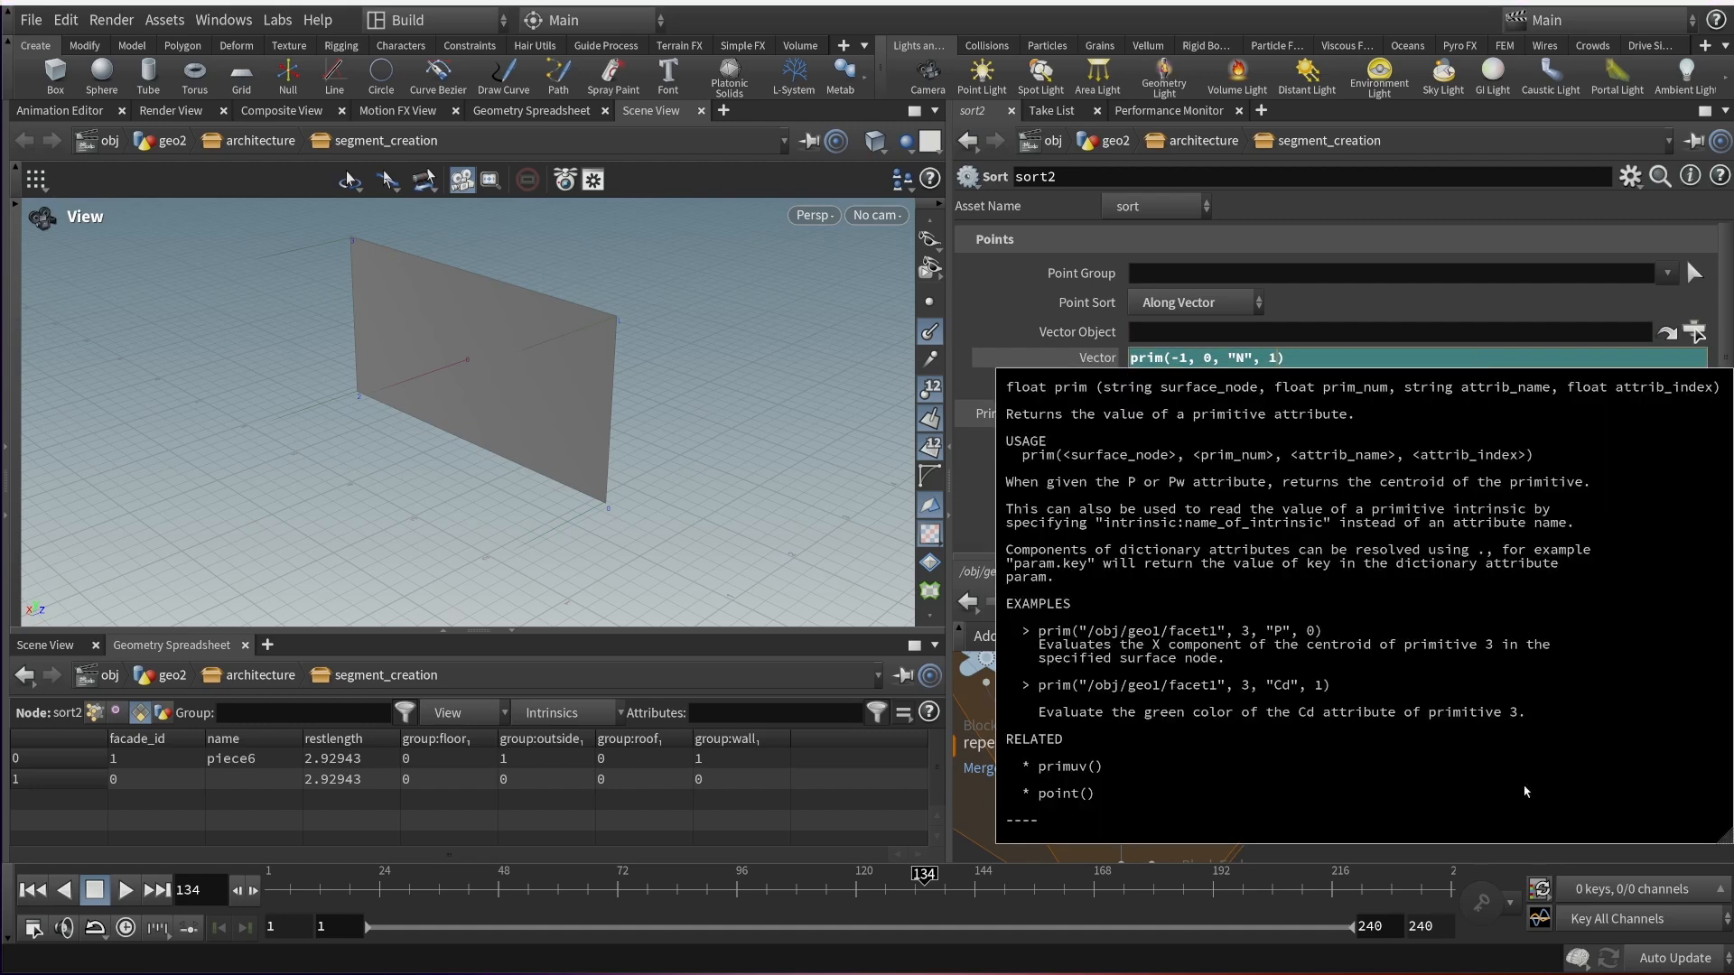
{"action": "left_click", "coordinate": [1662, 360]}
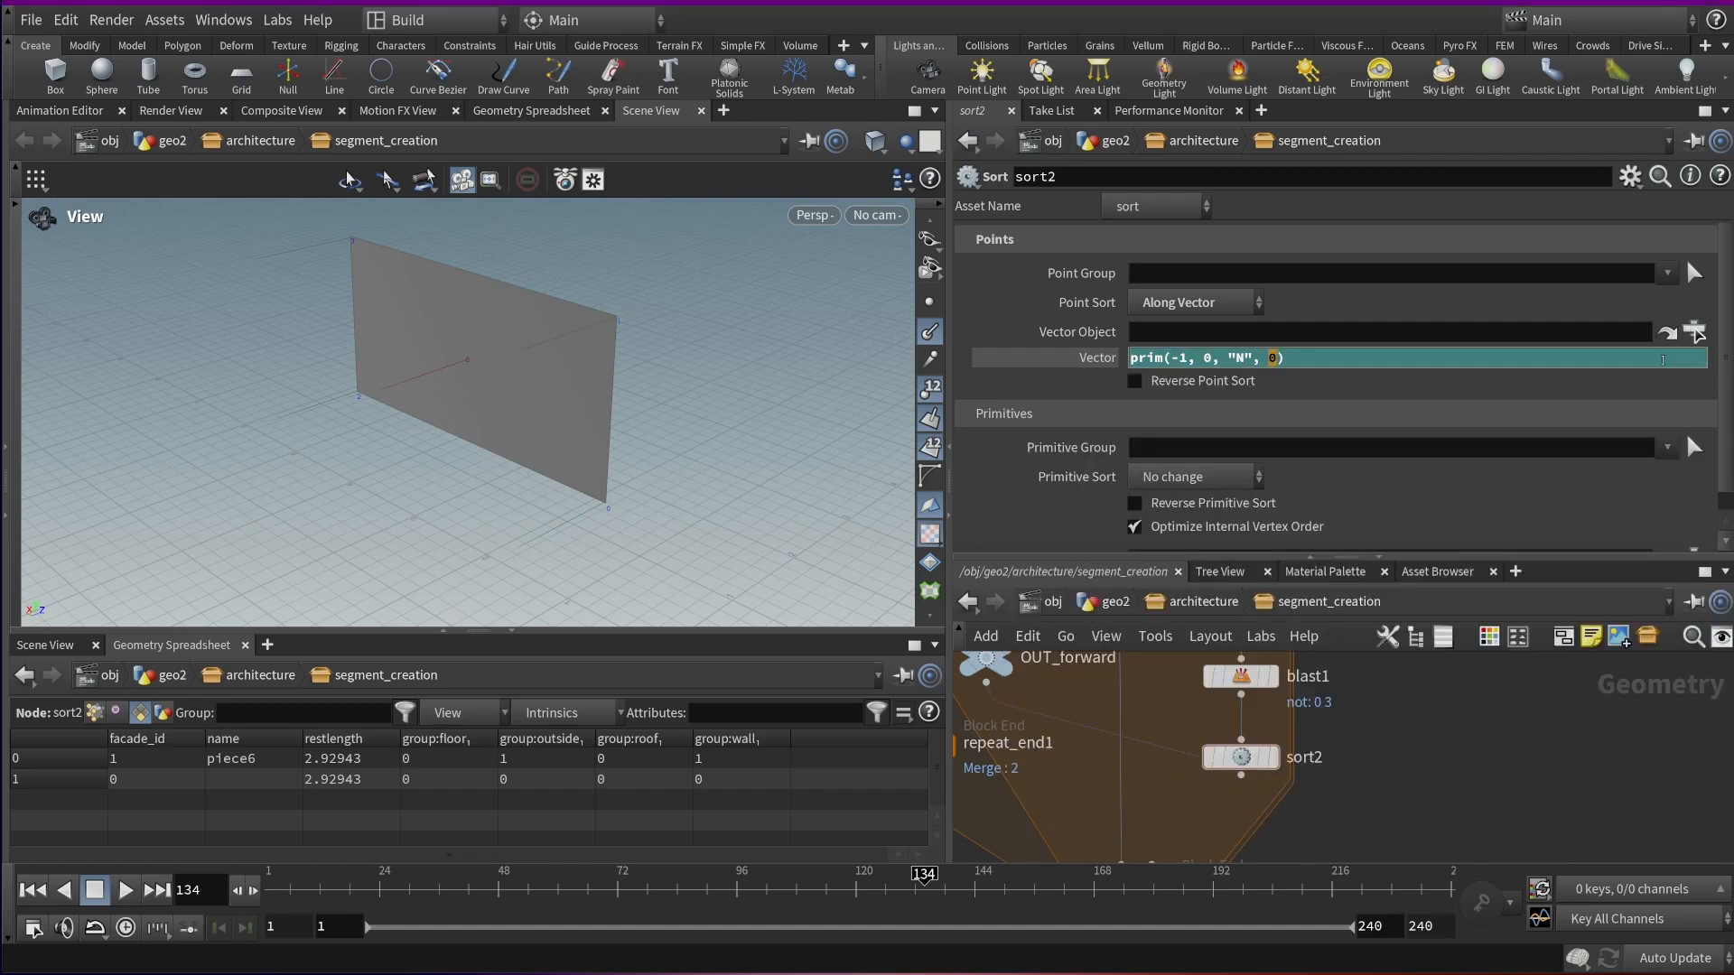
{"action": "type", "text": "2"}
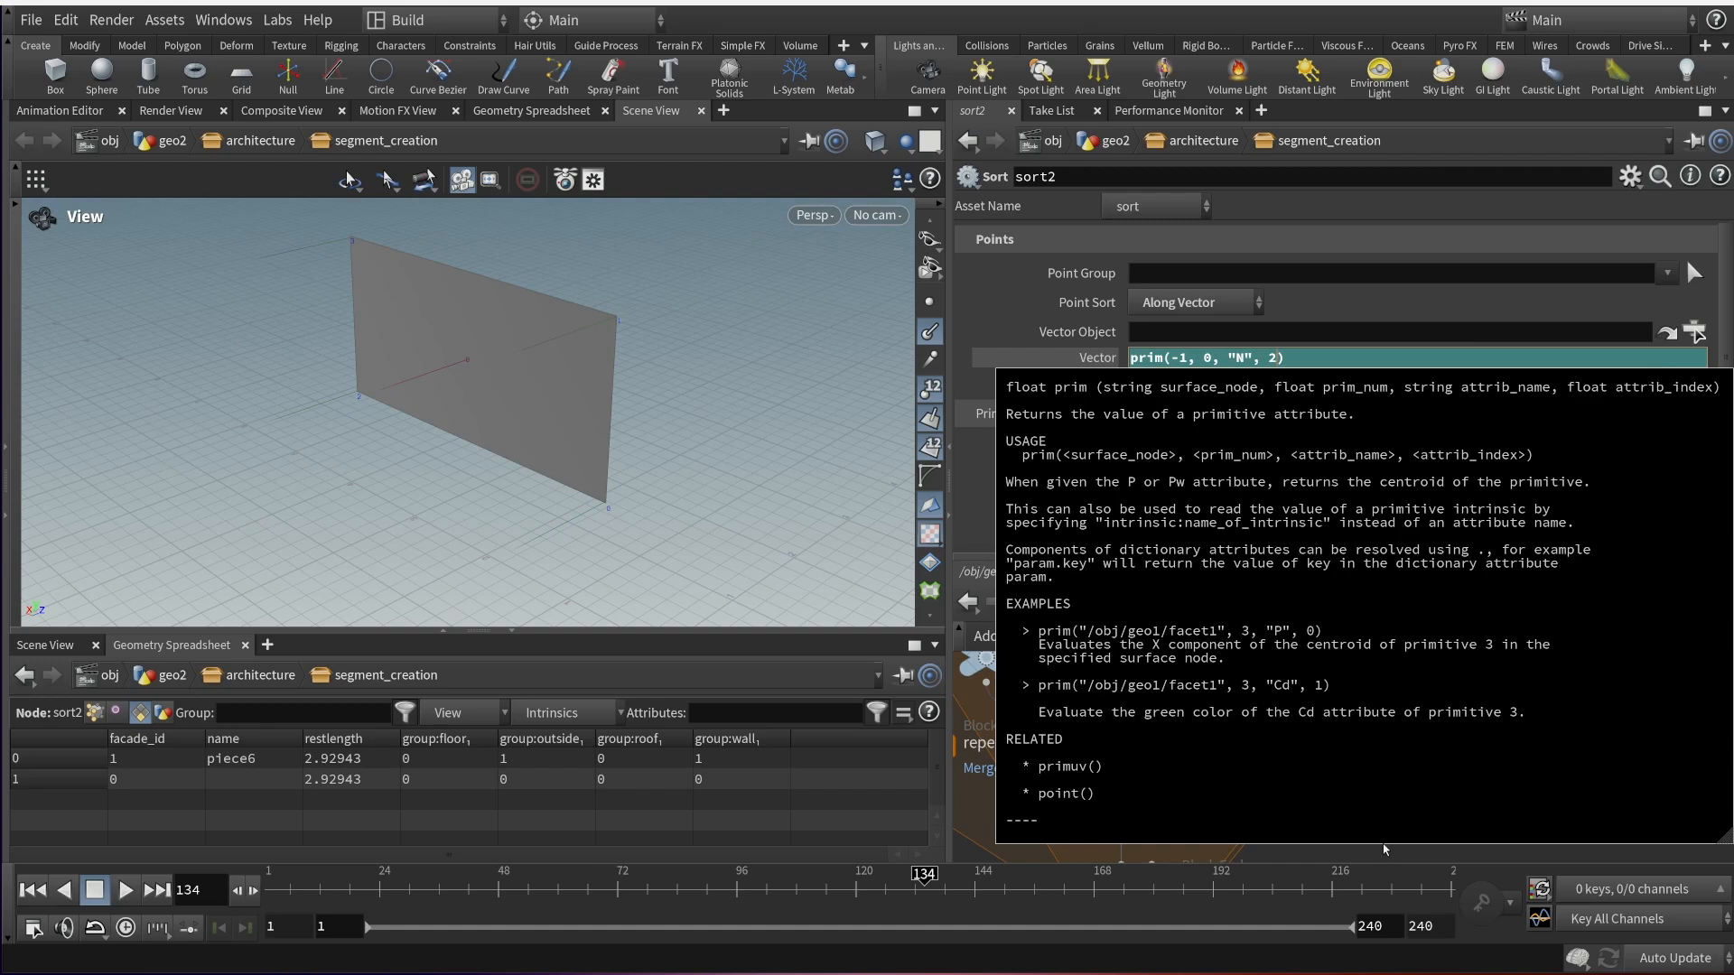
{"action": "key", "text": "Return"}
{"action": "mouse_move", "coordinate": [1286, 760]}
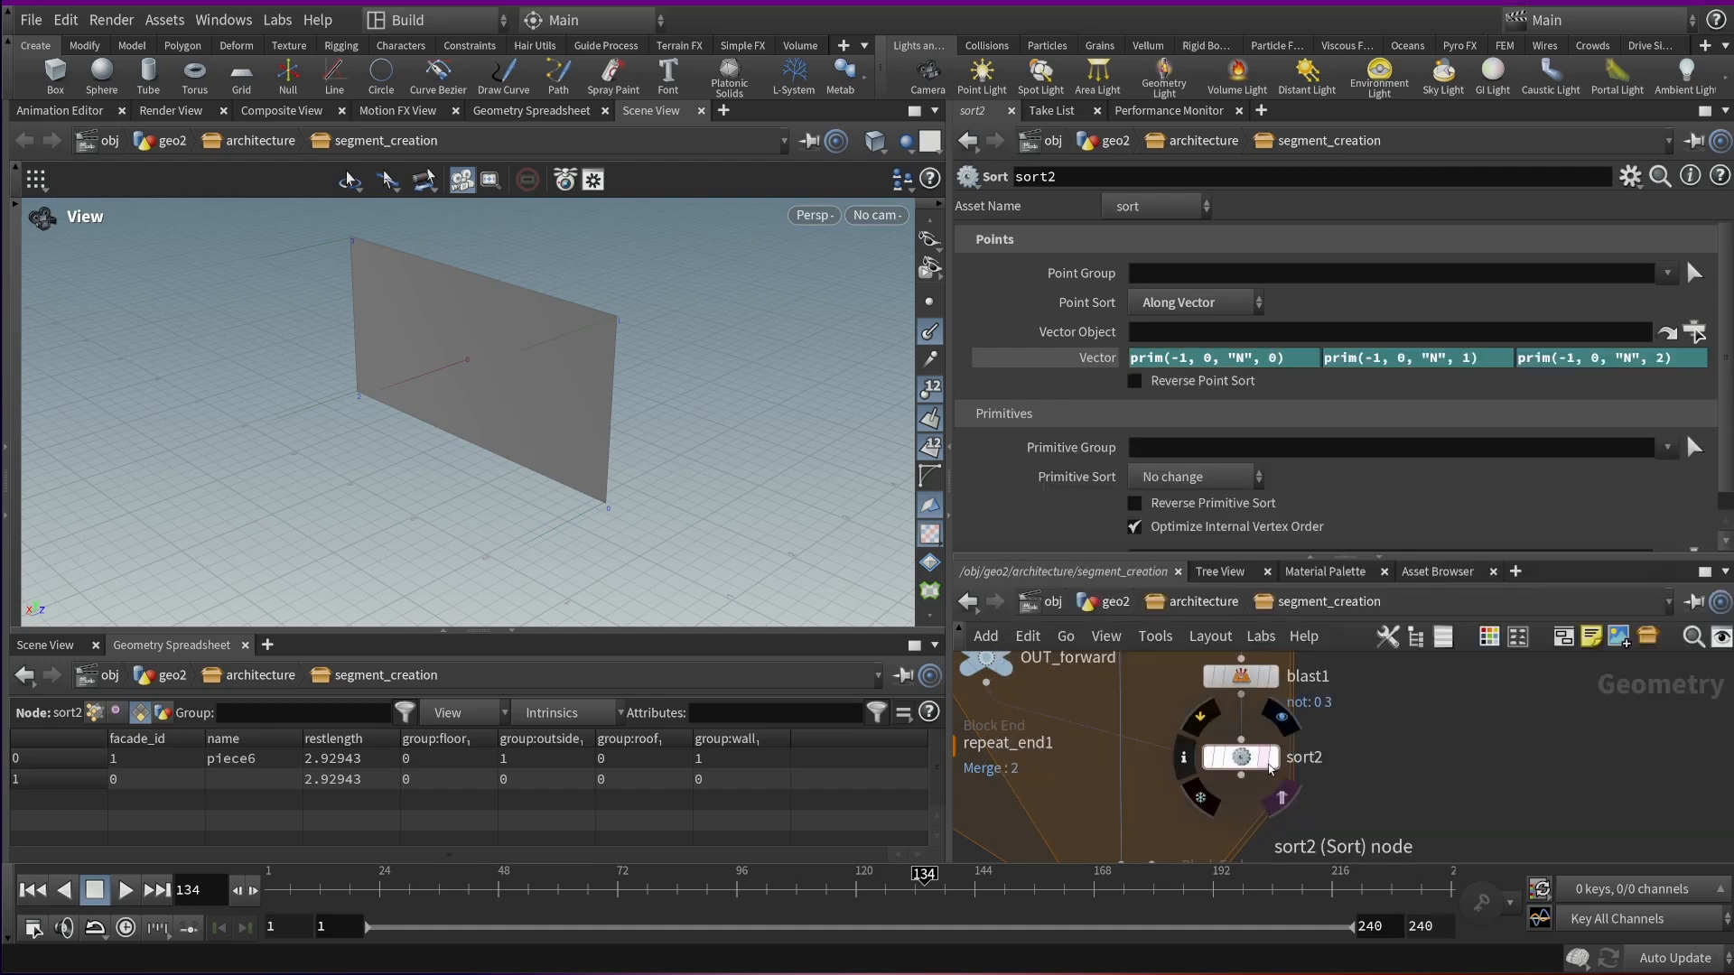
Display sort2's result and examine the top and bottom edges against the direction arrow from several angles
{"action": "left_click", "coordinate": [1281, 716]}
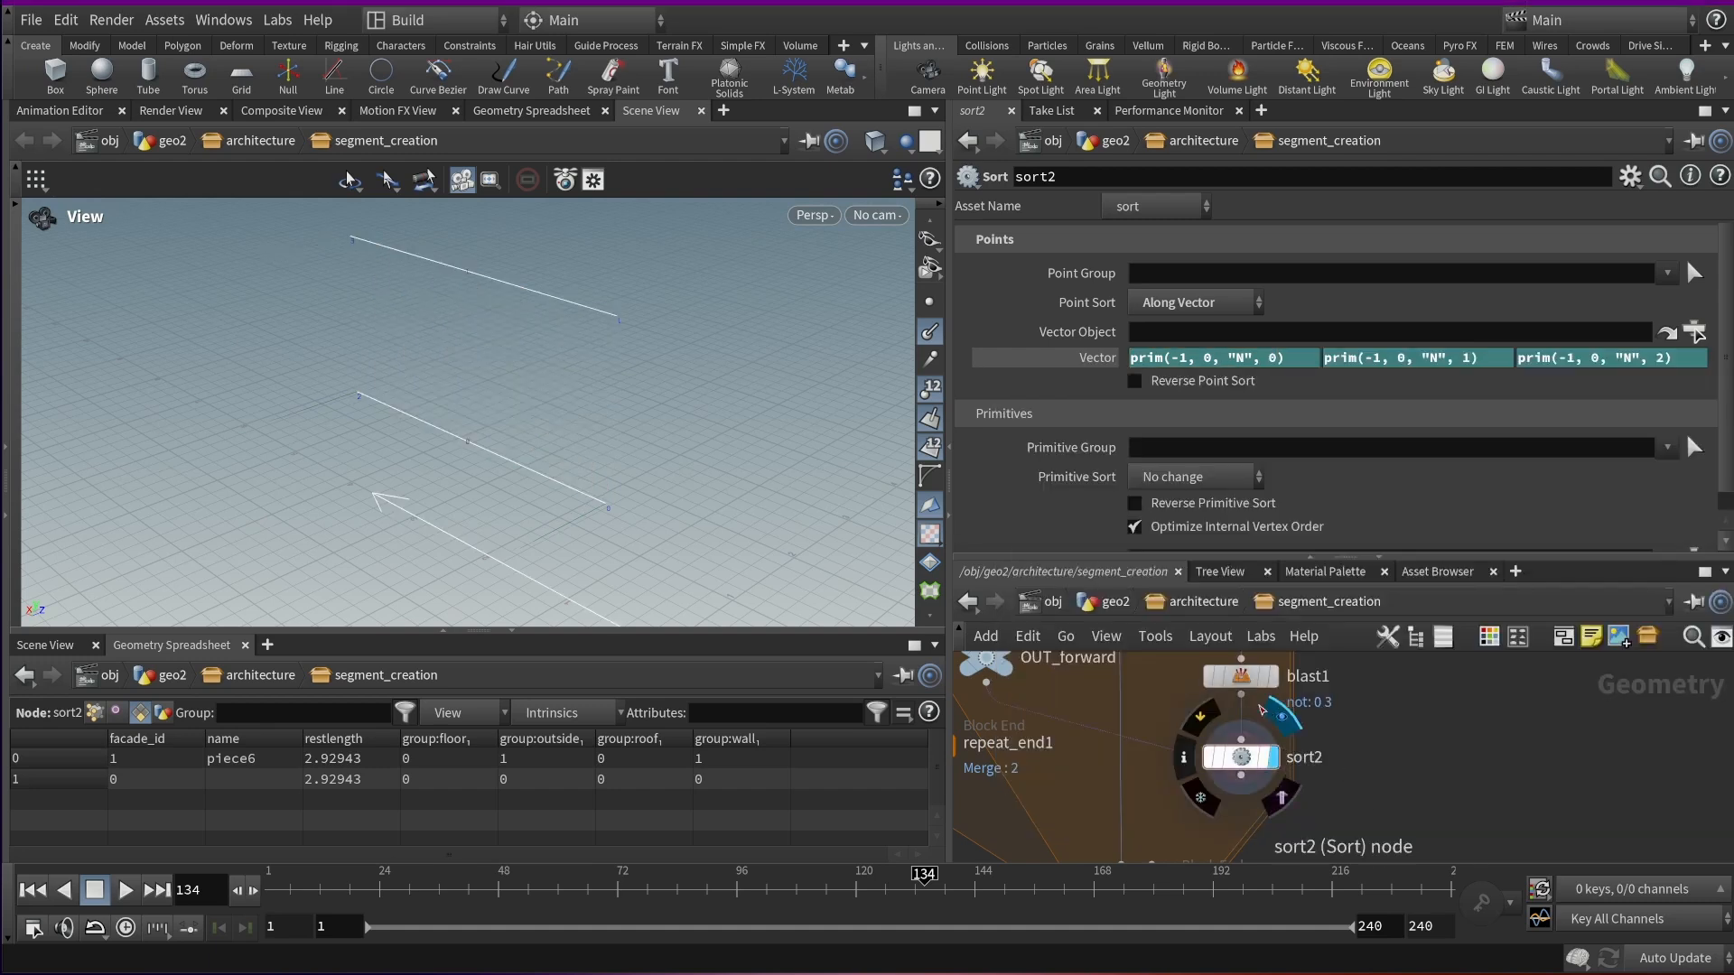
{"action": "left_click_drag", "start_coordinate": [568, 451], "coordinate": [448, 454]}
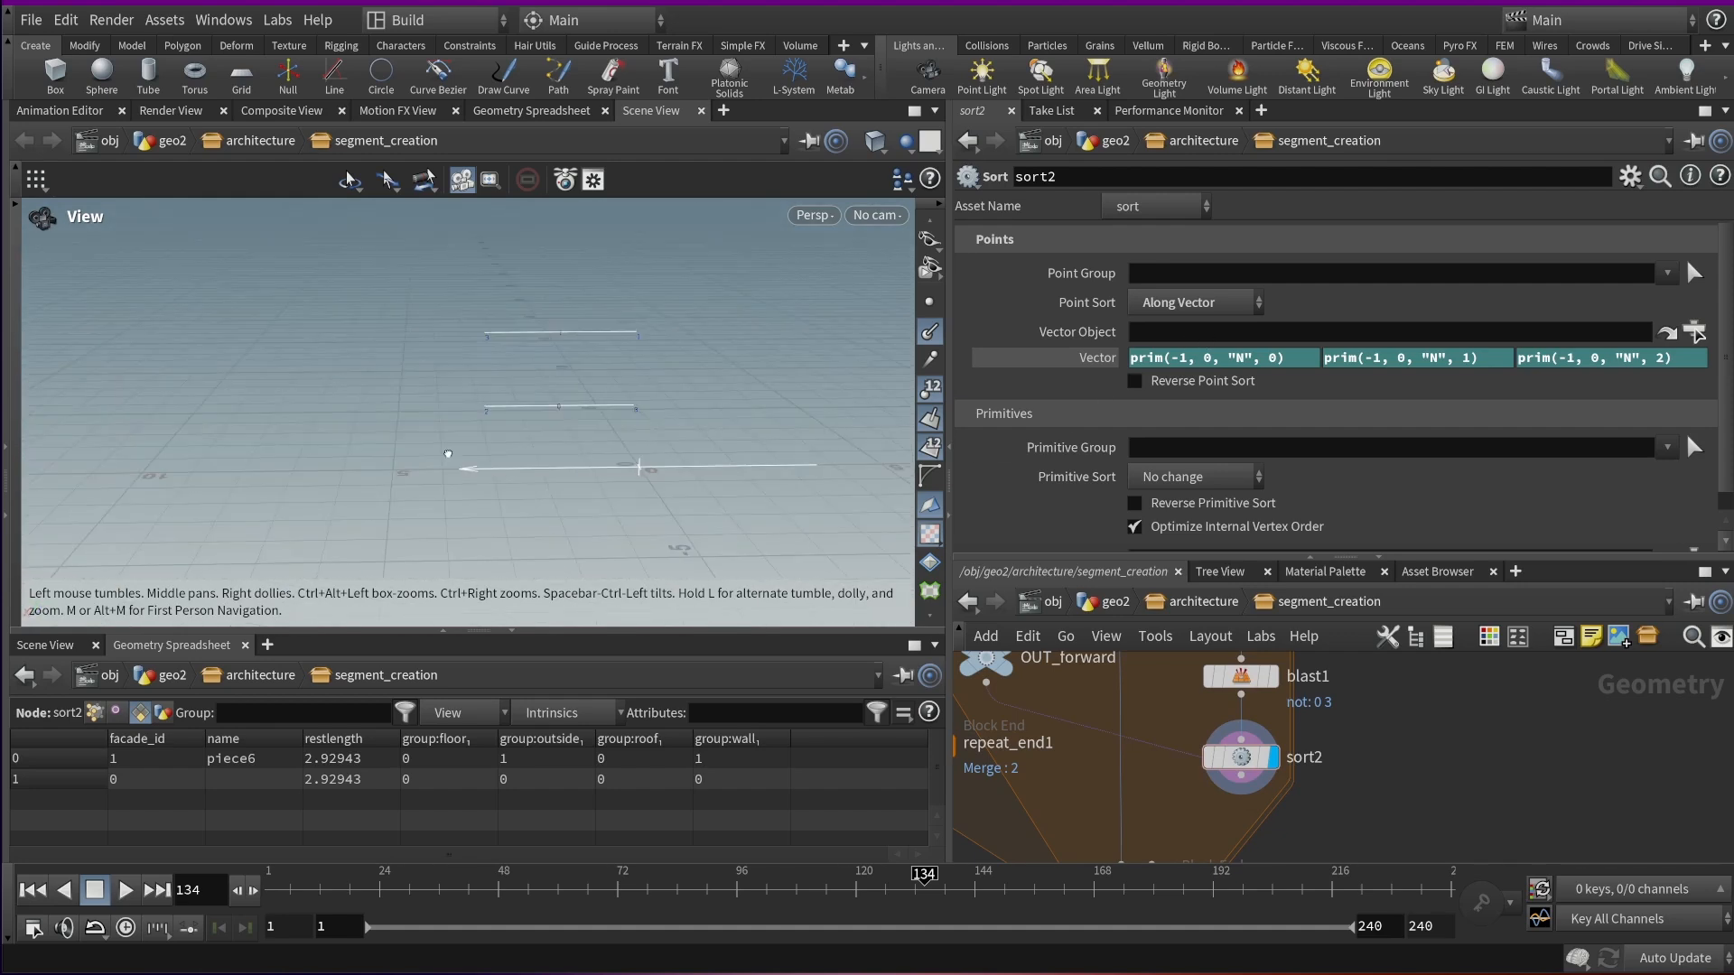
{"action": "left_click_drag", "start_coordinate": [654, 432], "coordinate": [634, 451]}
{"action": "mouse_move", "coordinate": [1259, 715]}
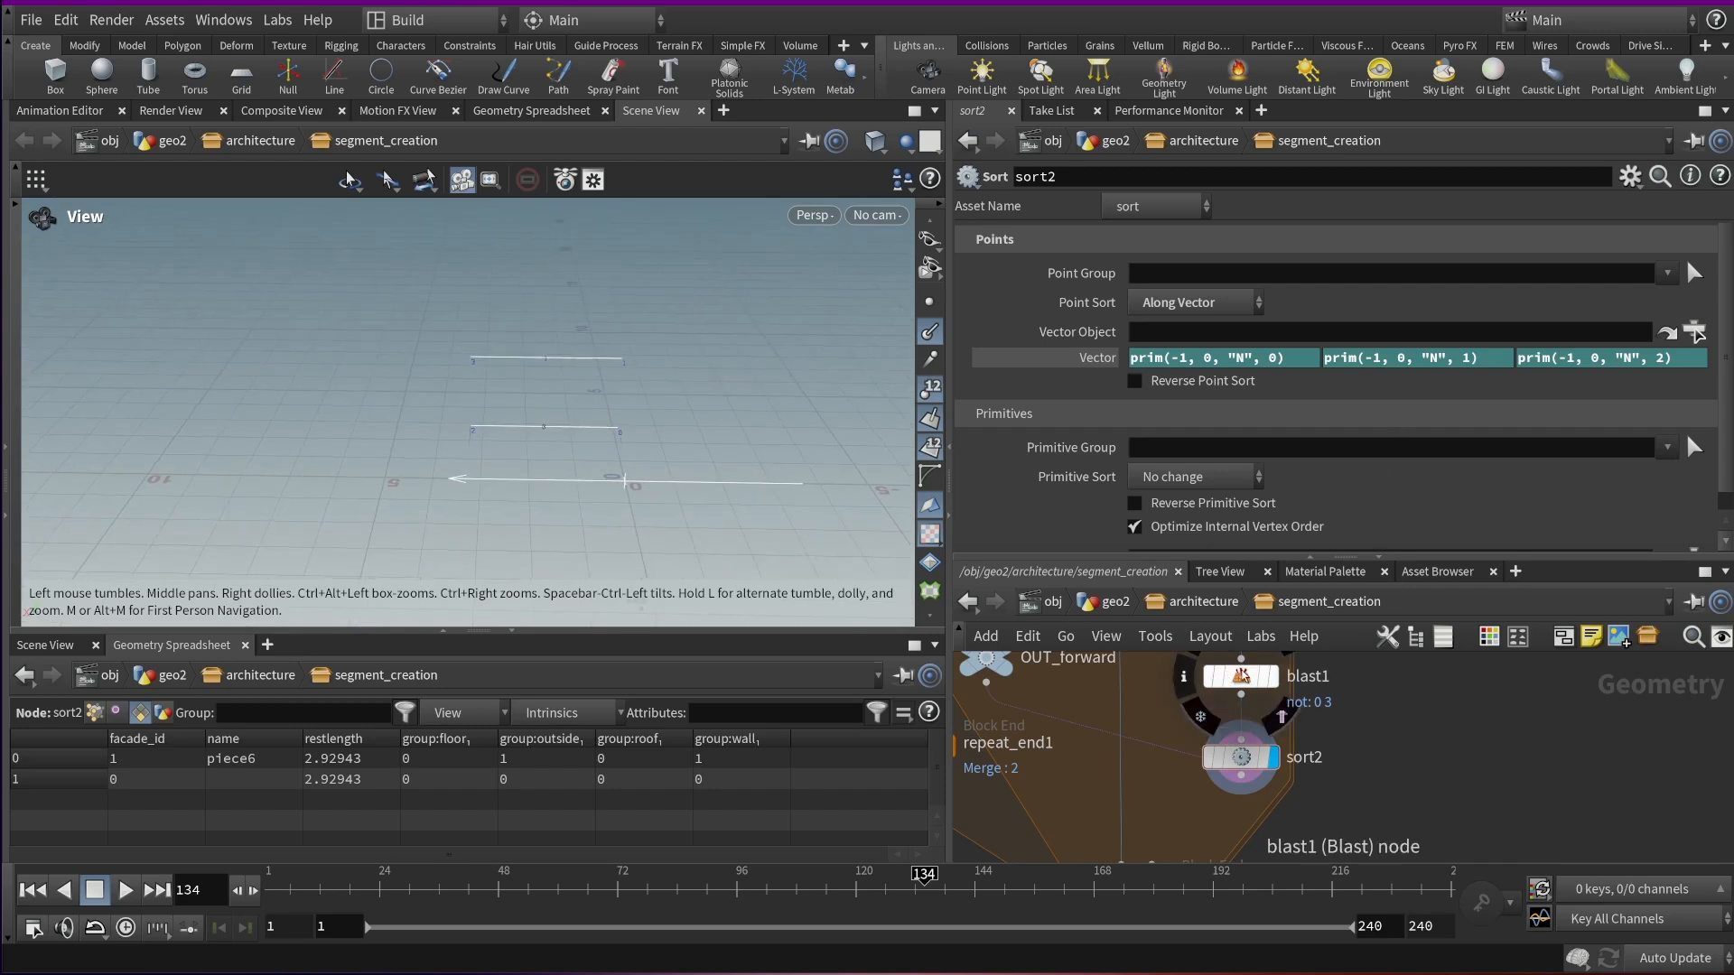
{"action": "scroll", "coordinate": [672, 391], "scroll_direction": "up", "scroll_amount": 5}
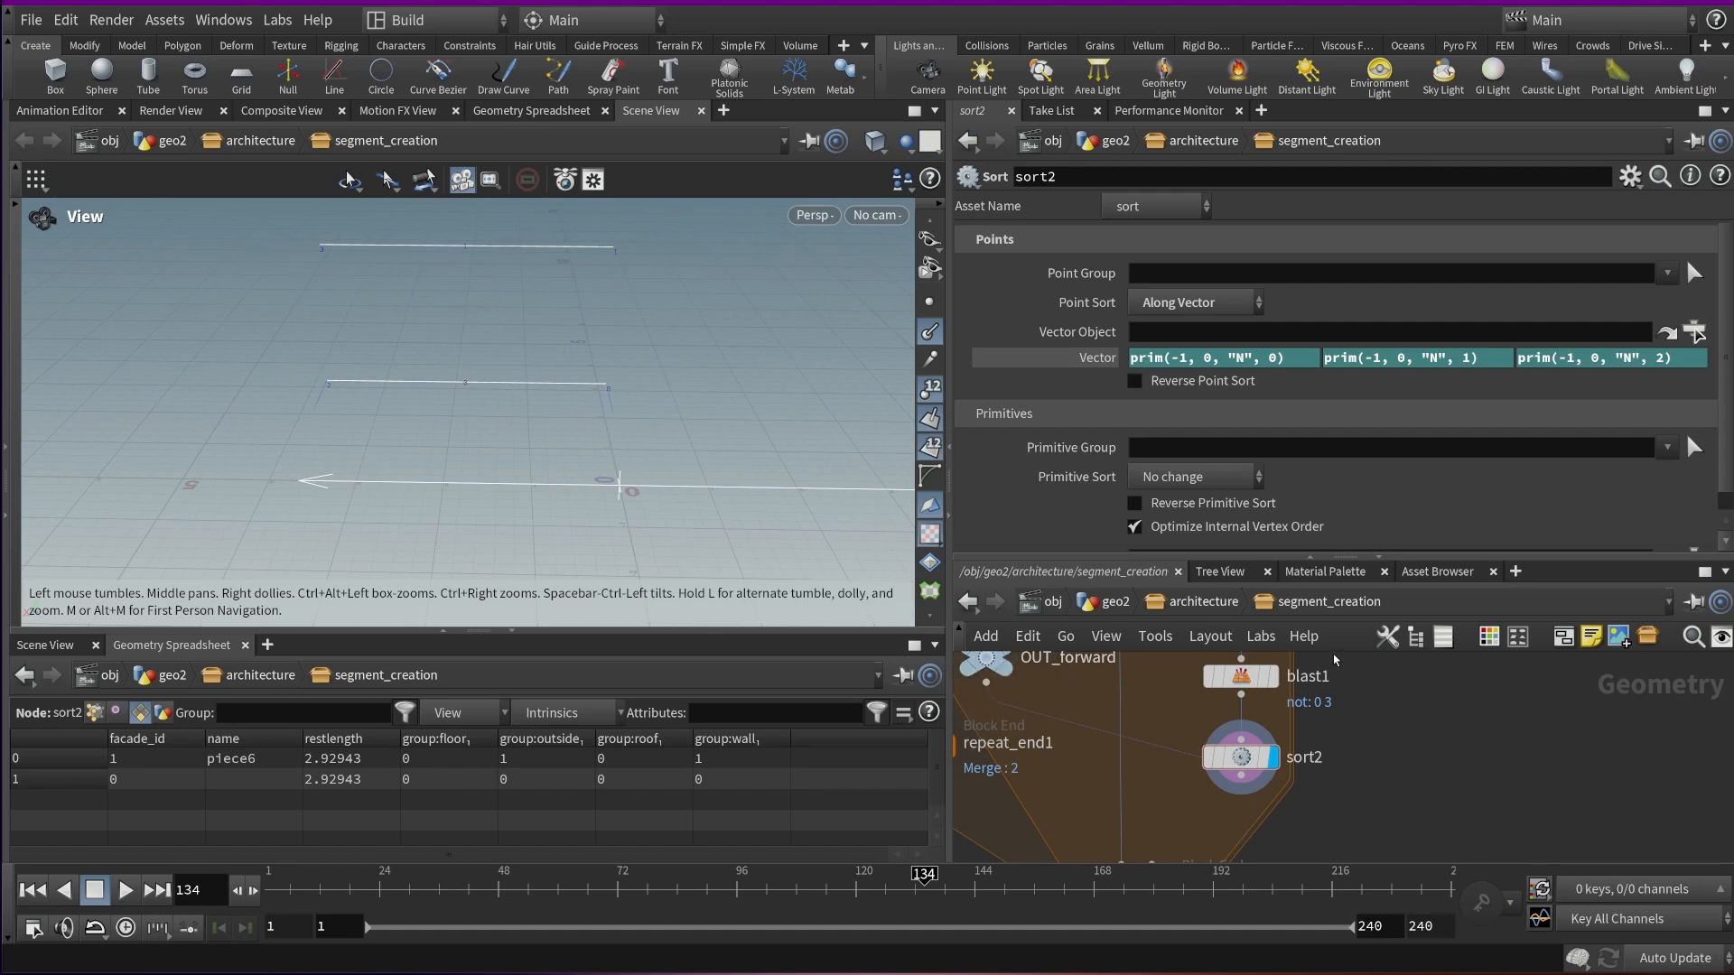
Add a Blast node wired to sort2's output and set its group to 0
{"action": "middle_click_drag", "start_coordinate": [1258, 796], "coordinate": [1424, 739]}
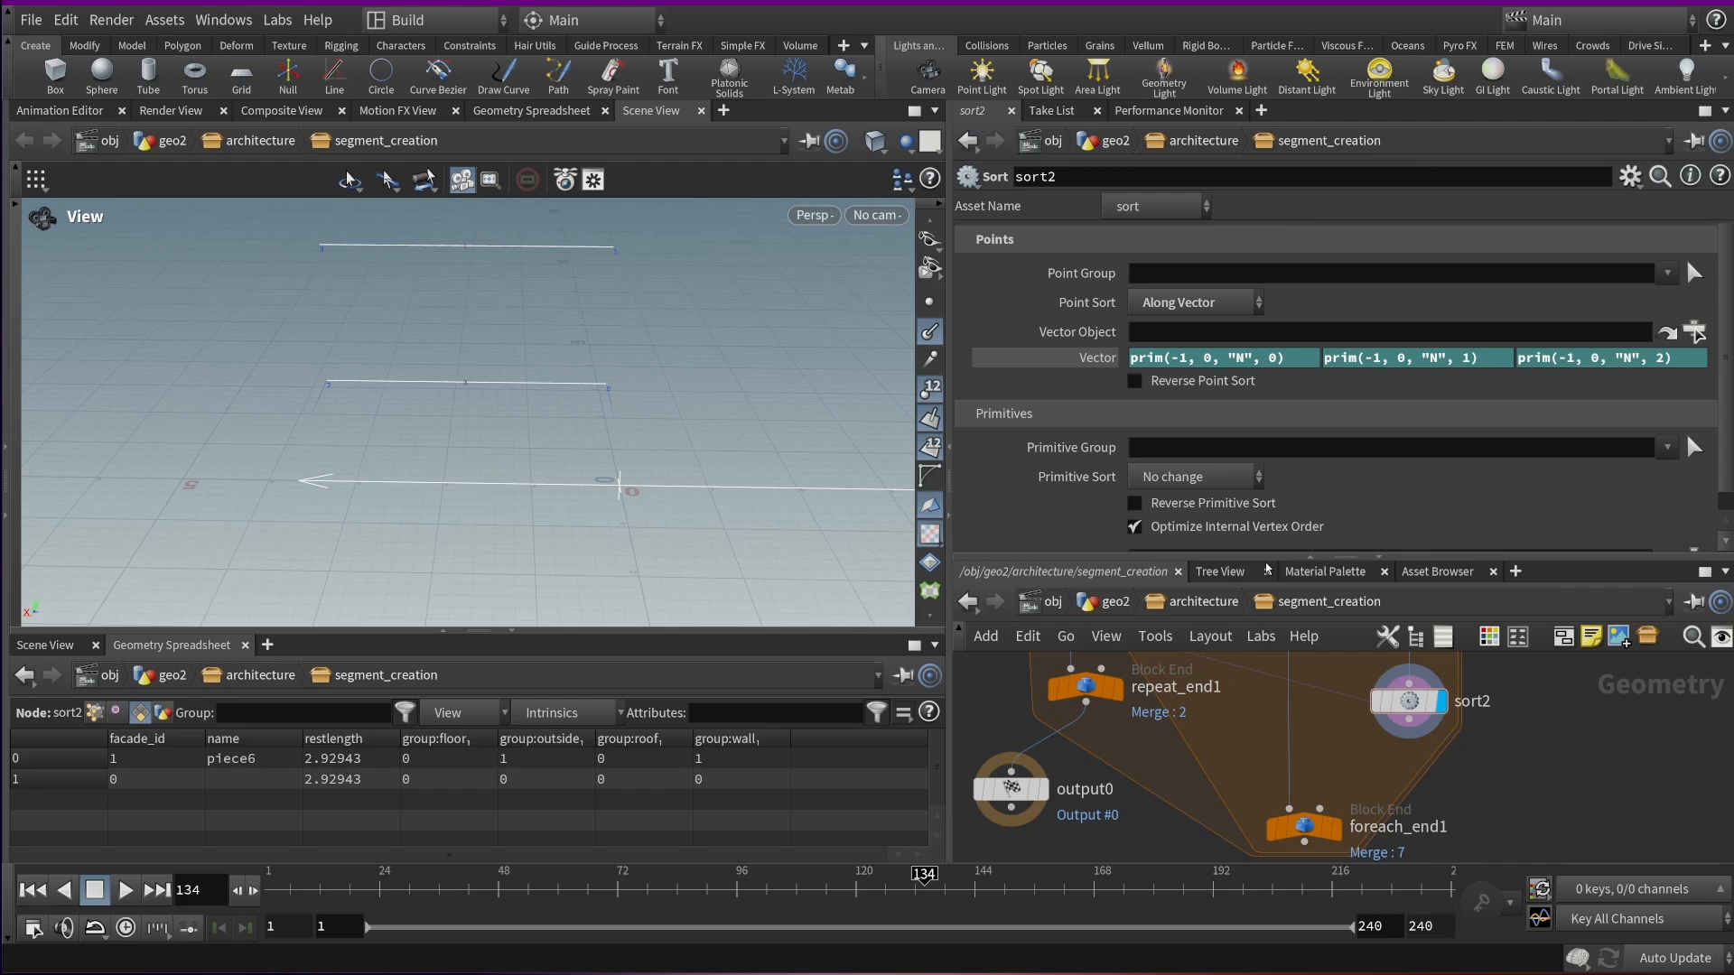
{"action": "left_click_drag", "start_coordinate": [1261, 557], "coordinate": [1262, 397]}
{"action": "scroll", "coordinate": [1259, 619], "scroll_direction": "down", "scroll_amount": 4}
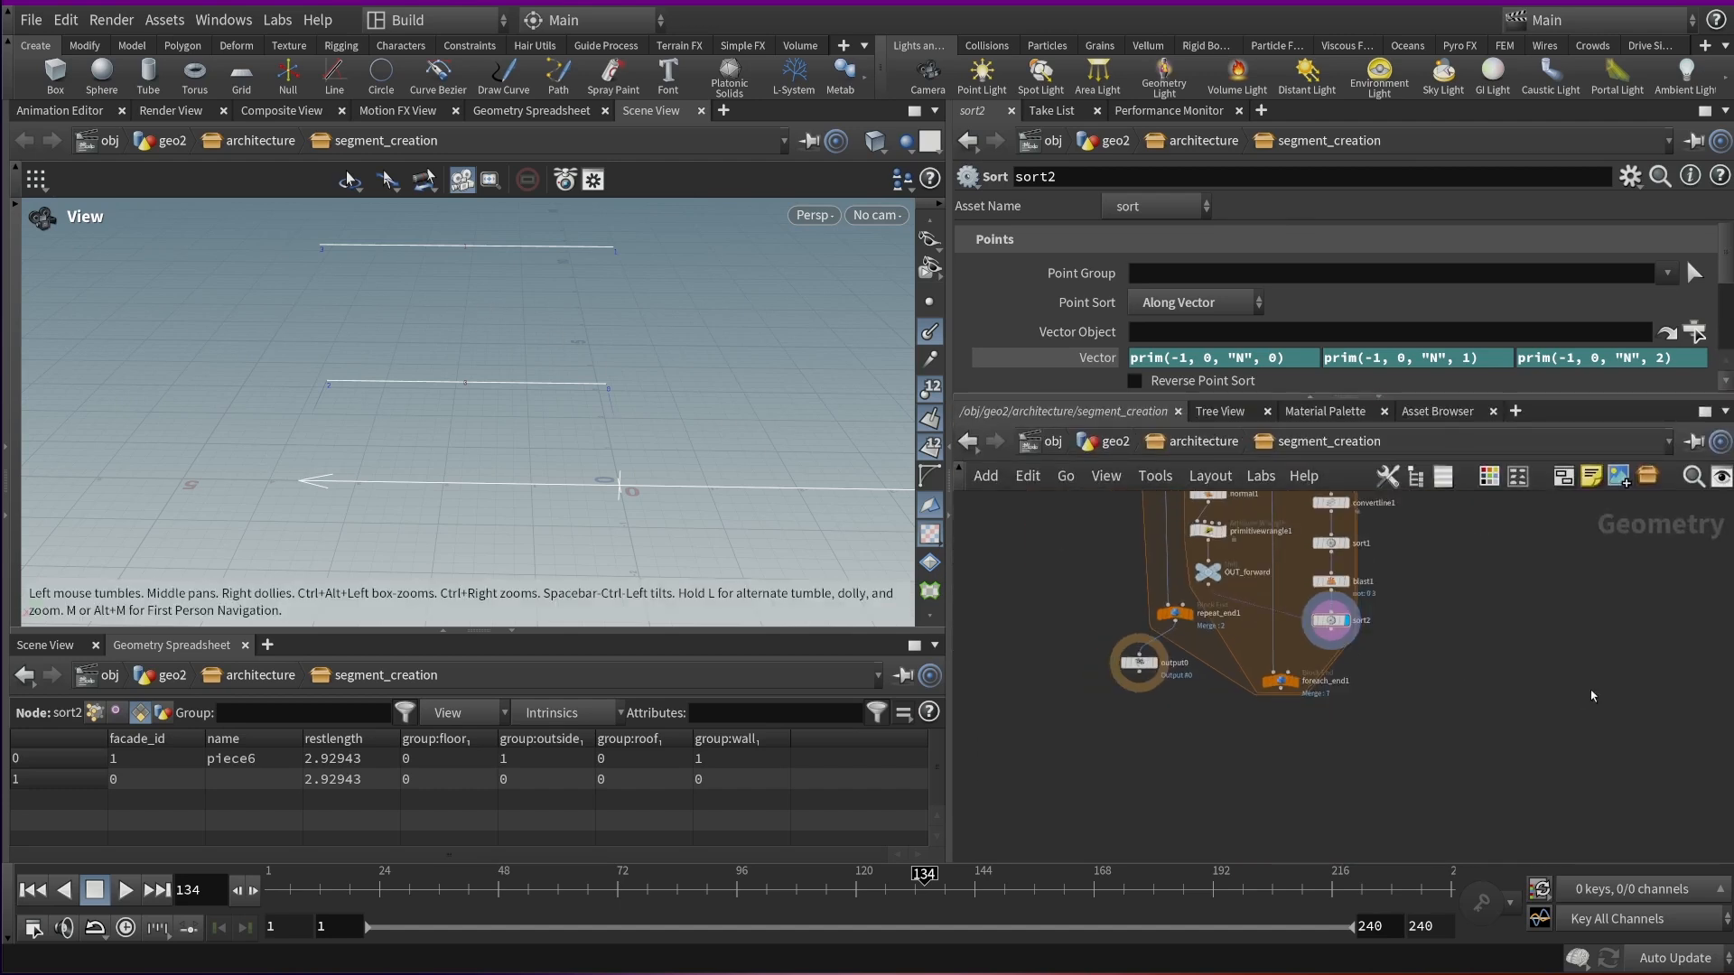
{"action": "scroll", "coordinate": [1342, 627], "scroll_direction": "up", "scroll_amount": 4}
{"action": "key", "text": "Tab"}
{"action": "type", "text": "blast"}
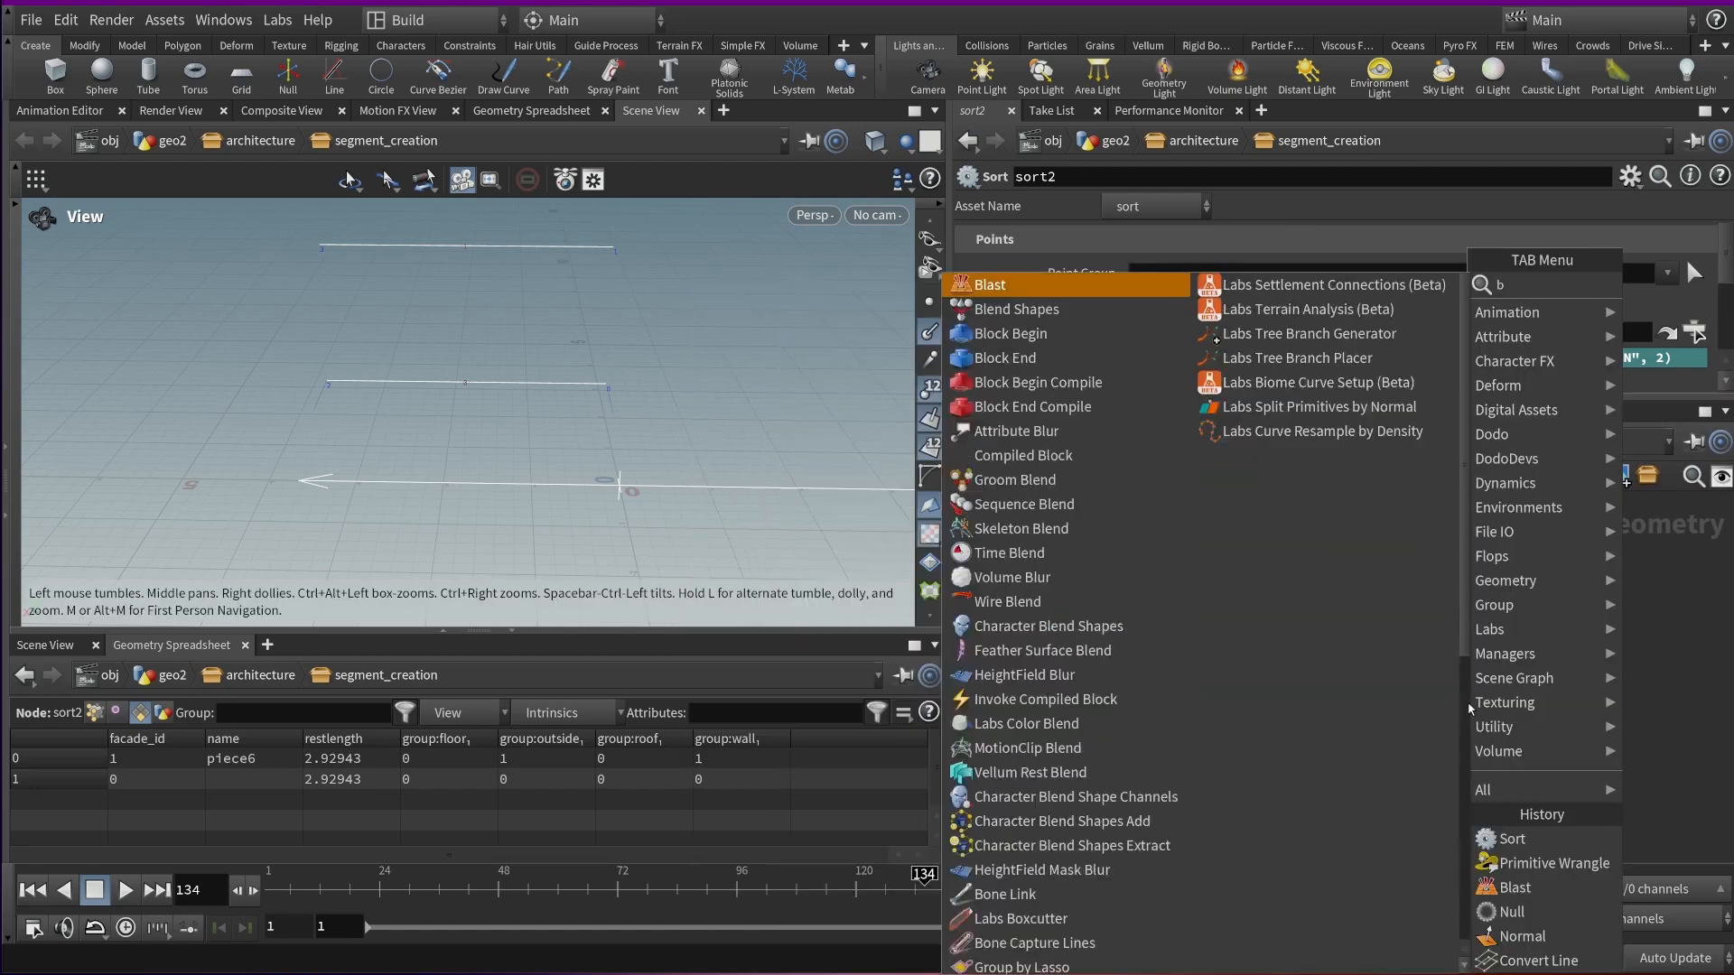
{"action": "key", "text": "Return"}
{"action": "left_click", "coordinate": [1467, 703]}
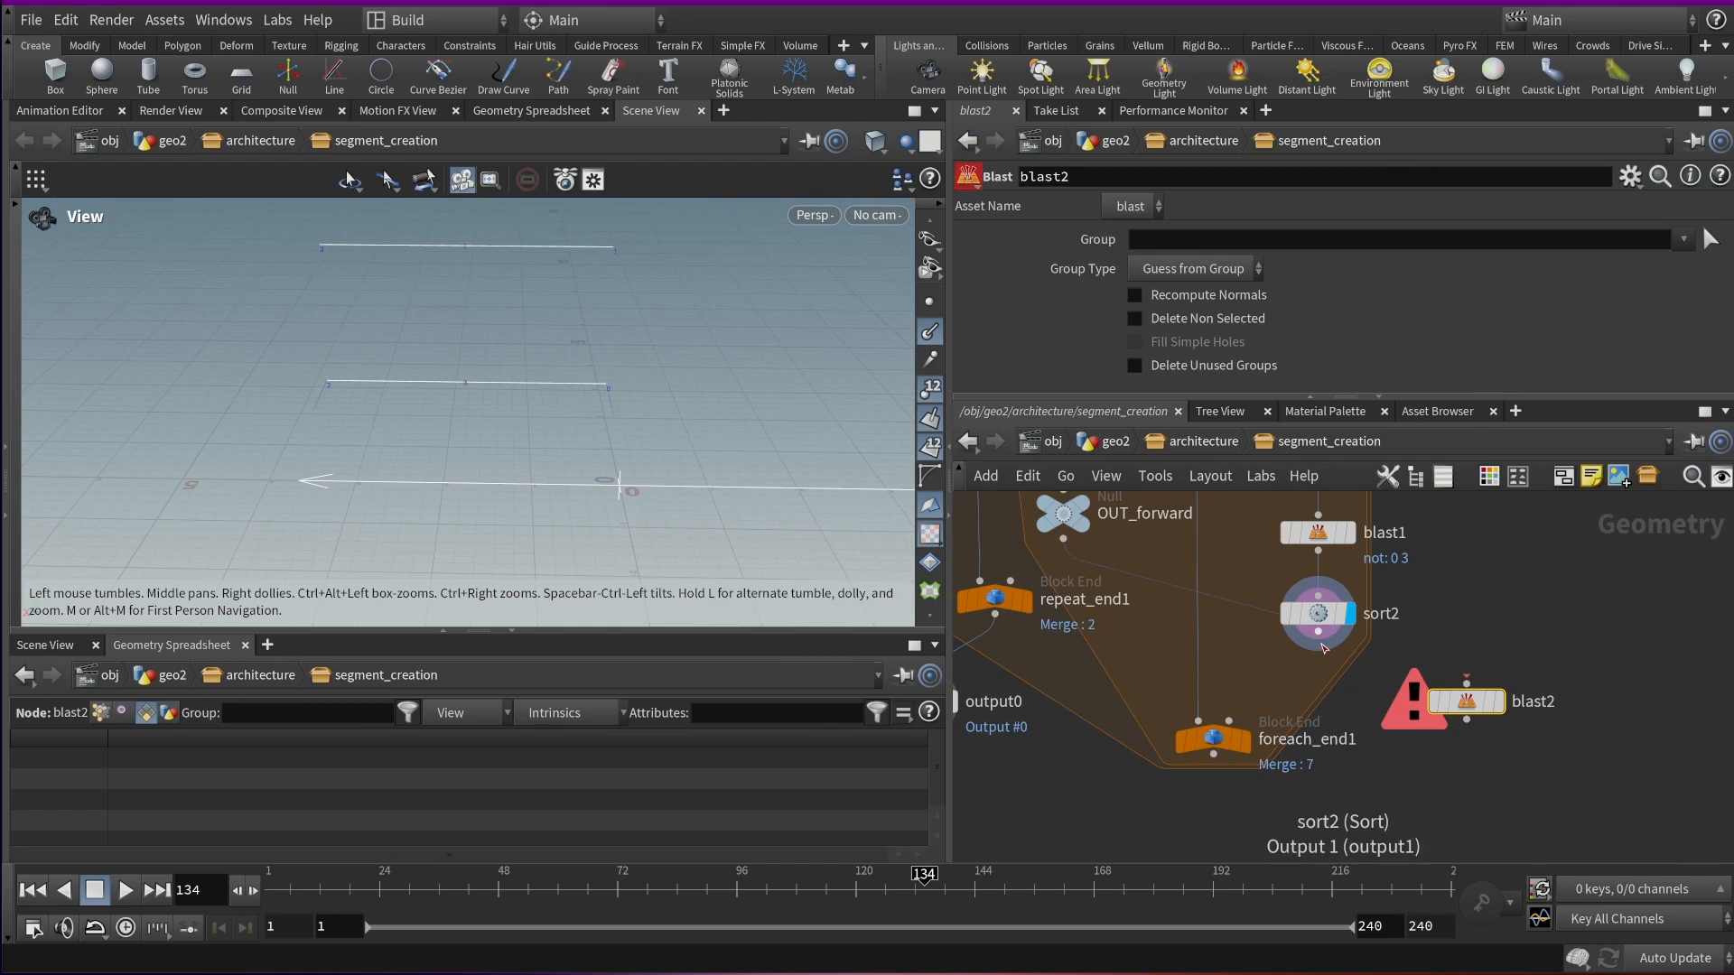
{"action": "mouse_move", "coordinate": [1318, 633]}
{"action": "left_mouse_down"}
{"action": "mouse_move", "coordinate": [1466, 686]}
{"action": "mouse_move", "coordinate": [1275, 695]}
{"action": "left_mouse_up"}
{"action": "left_click", "coordinate": [1162, 240]}
{"action": "type", "text": "0"}
{"action": "key", "text": "Return"}
{"action": "mouse_move", "coordinate": [1467, 709]}
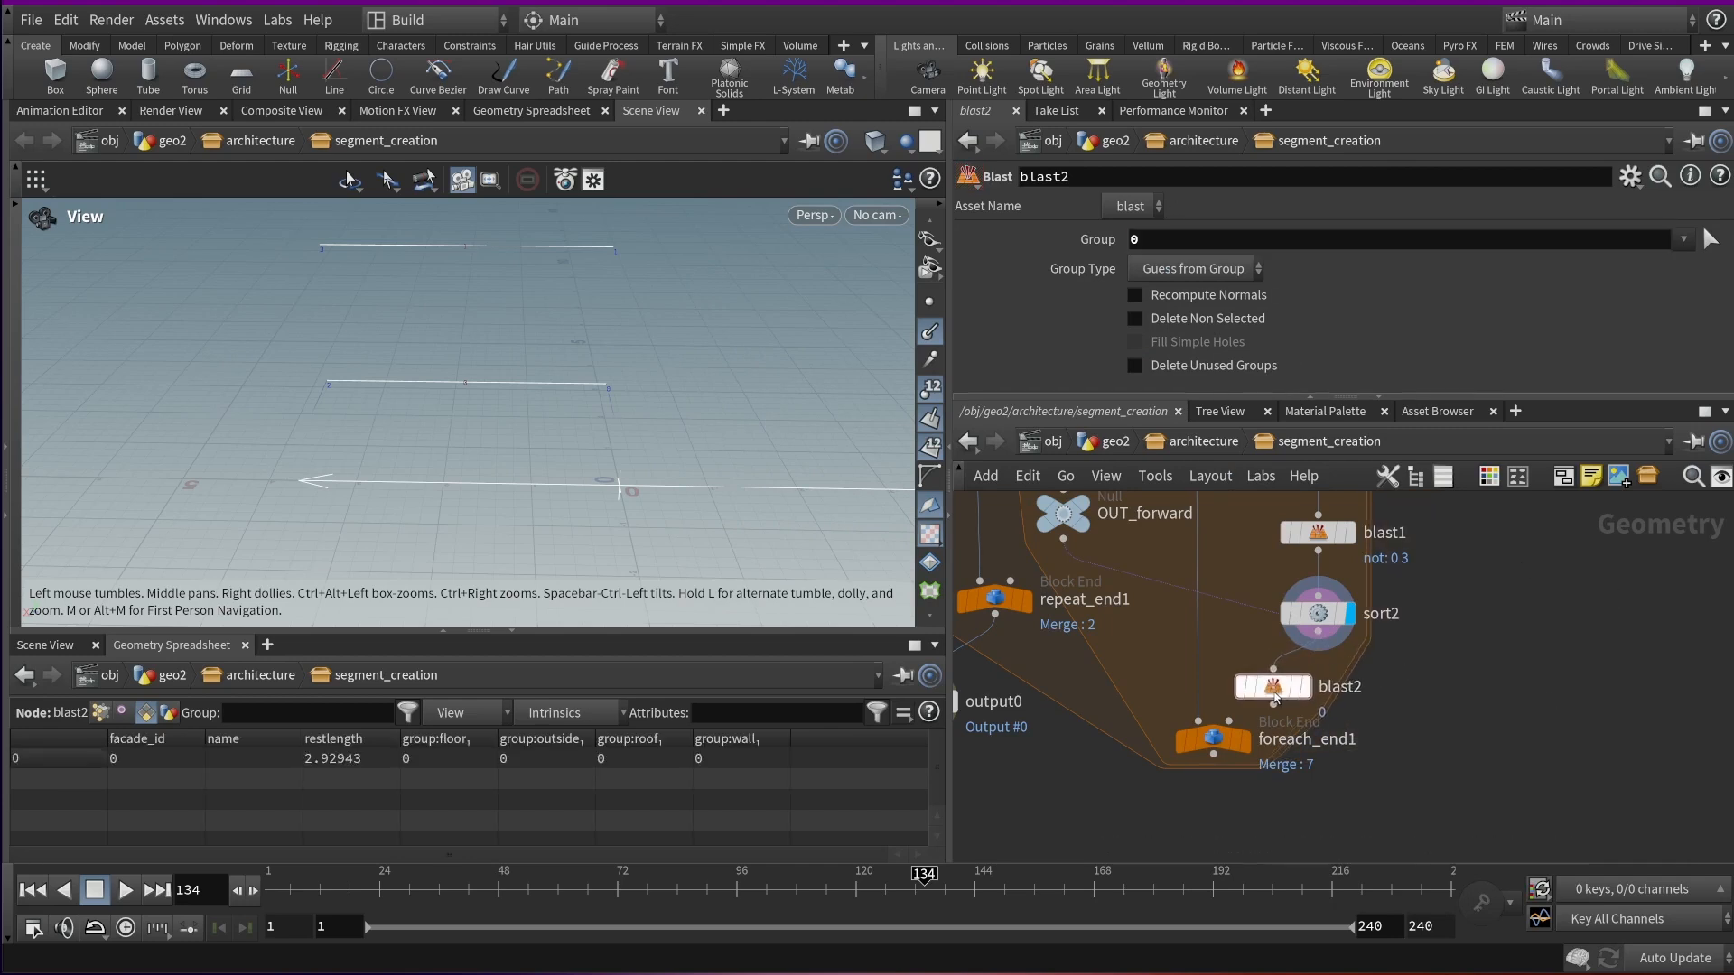
Duplicate the new Blast node as a second branch from sort2 and set the copy's group to 1
{"action": "key", "text": "ctrl+c"}
{"action": "key", "text": "ctrl+v"}
{"action": "mouse_move", "coordinate": [1470, 675]}
{"action": "left_mouse_down"}
{"action": "mouse_move", "coordinate": [1525, 698]}
{"action": "mouse_move", "coordinate": [1484, 704]}
{"action": "left_mouse_up"}
{"action": "double_click", "coordinate": [1161, 241]}
{"action": "type", "text": "1"}
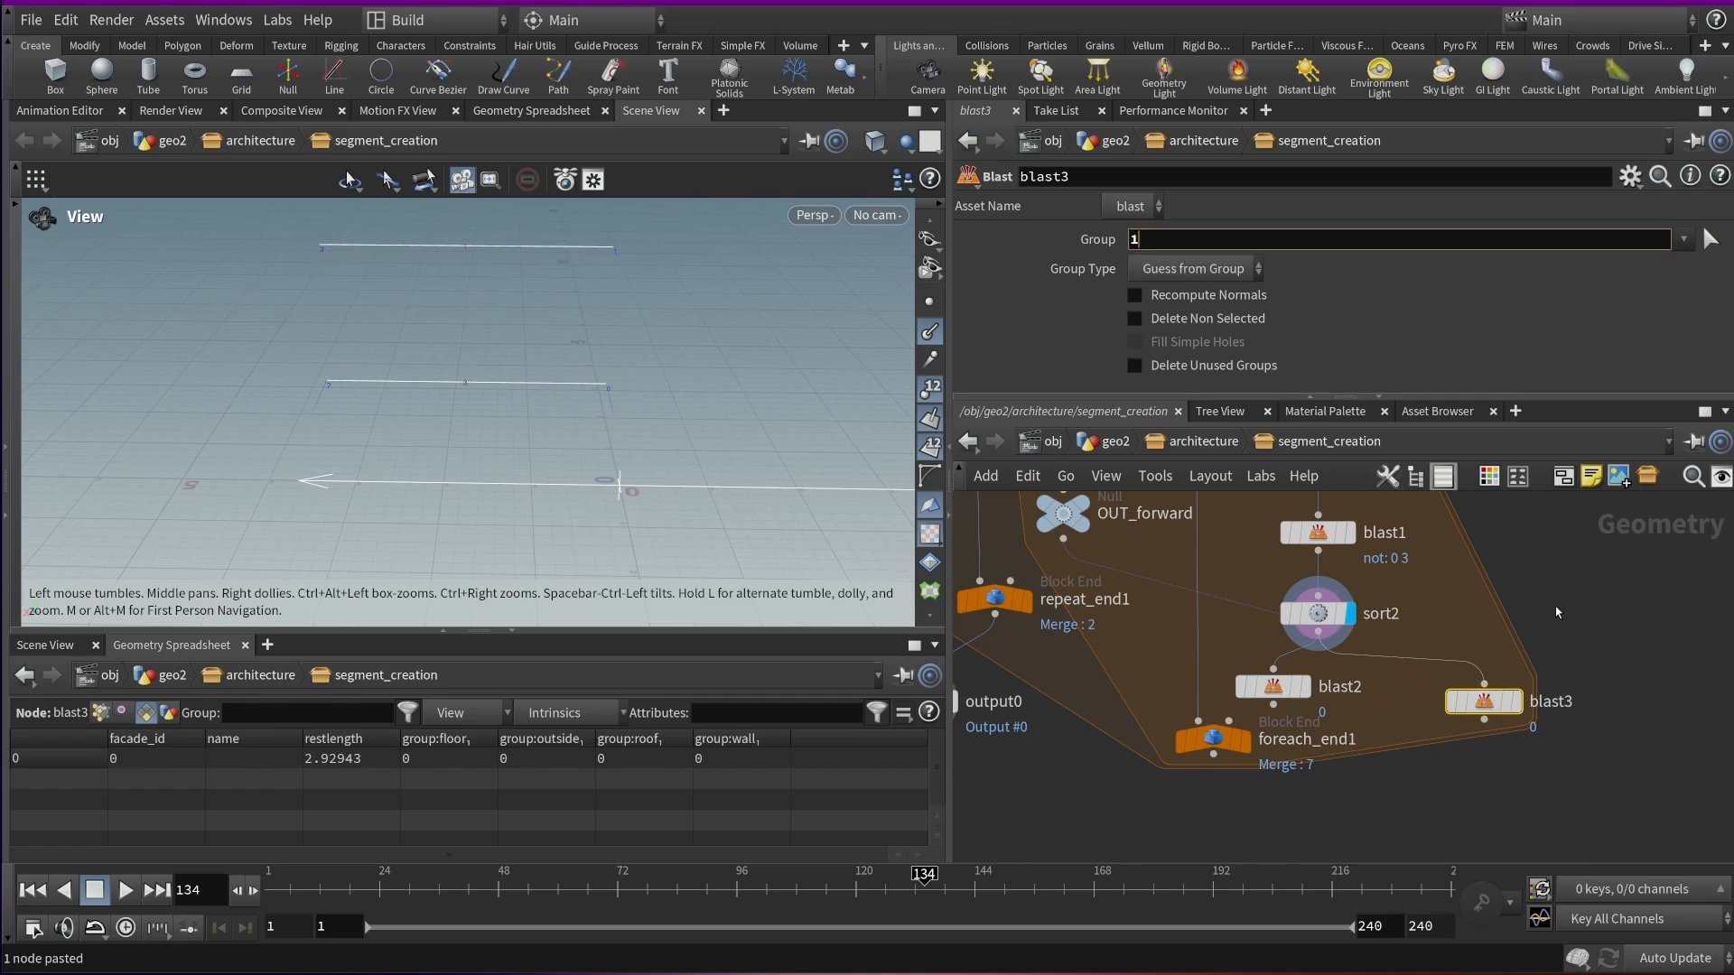
{"action": "left_click", "coordinate": [1556, 607]}
Move foreach_end1 further down and delete the two Blast nodes below sort2
{"action": "left_click_drag", "start_coordinate": [1225, 740], "coordinate": [1179, 844]}
{"action": "left_click_drag", "start_coordinate": [1270, 692], "coordinate": [1251, 715]}
{"action": "left_click_drag", "start_coordinate": [1558, 764], "coordinate": [1279, 701]}
{"action": "key", "text": "Delete"}
Add a Split node below sort2 and connect sort2's output to its input
{"action": "key", "text": "Tab"}
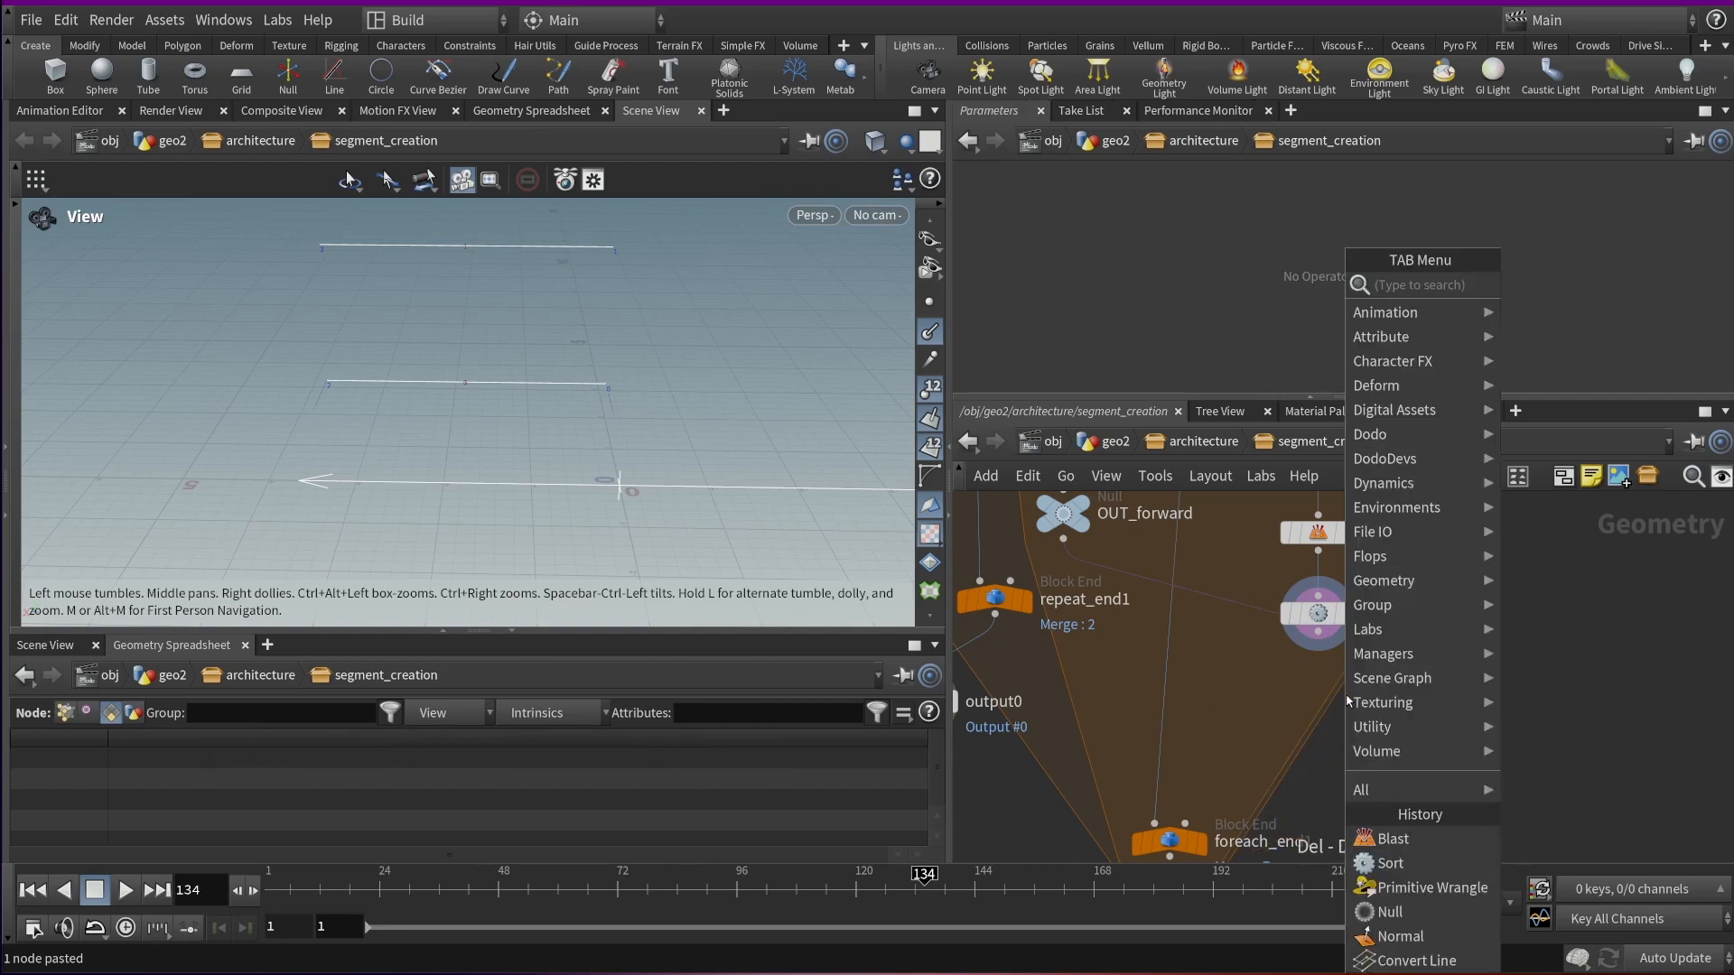
{"action": "type", "text": "split"}
{"action": "key", "text": "Return"}
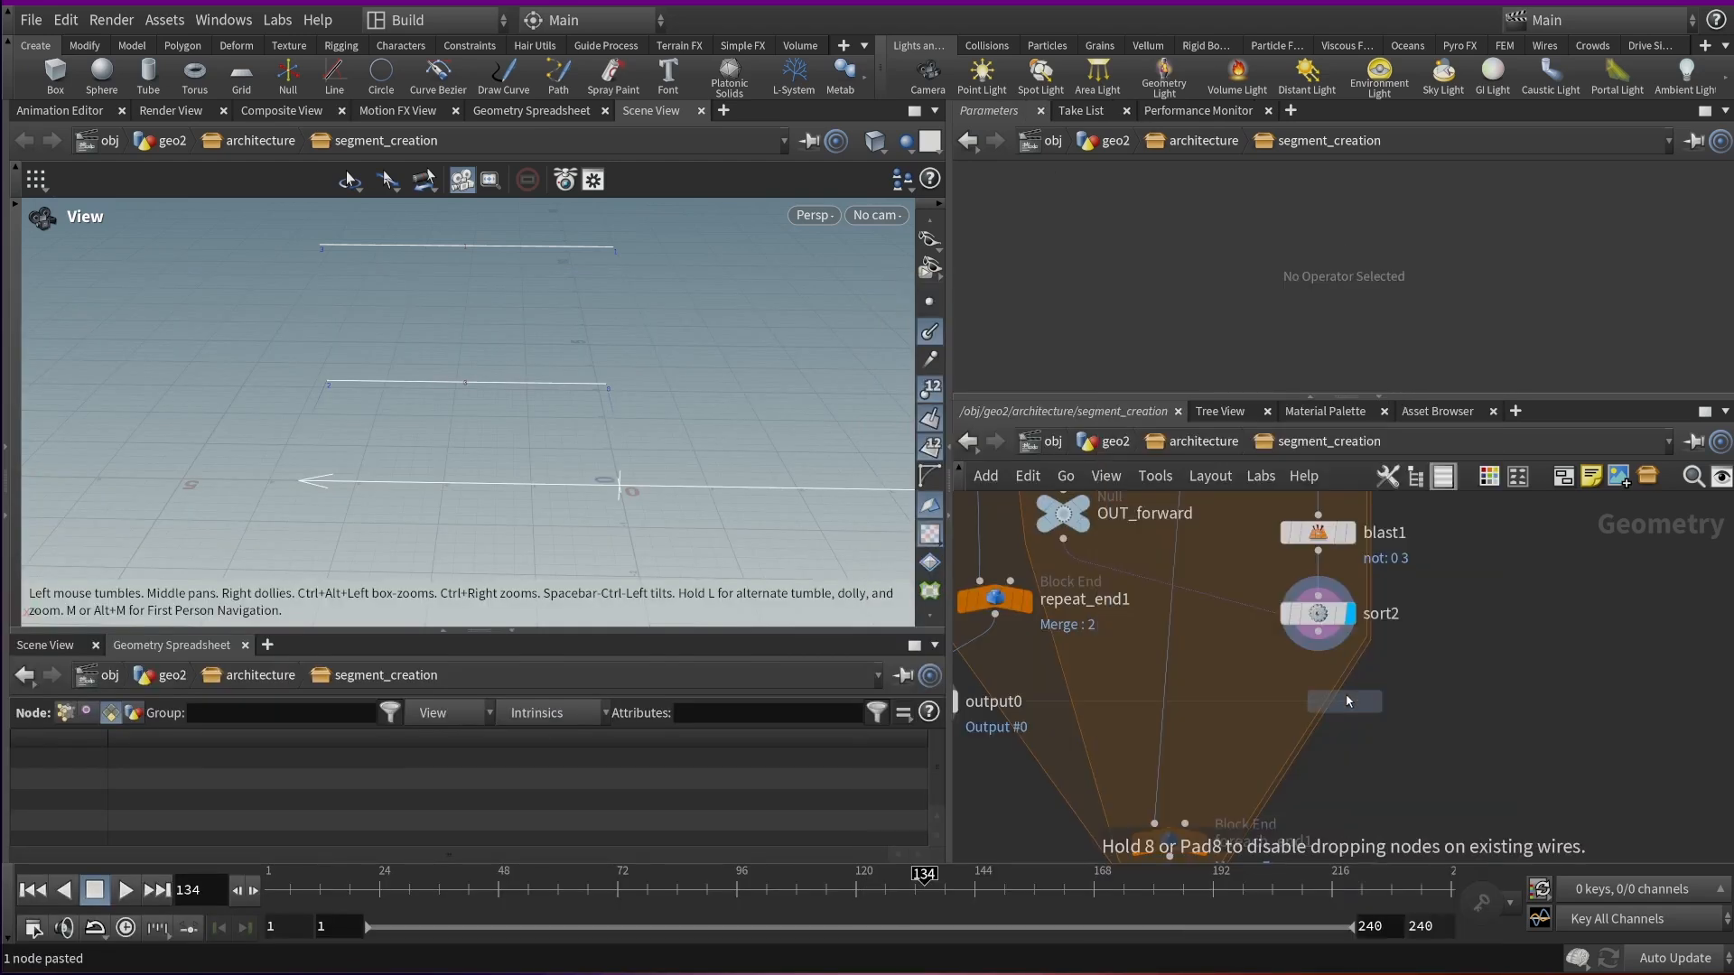
{"action": "scroll", "coordinate": [1348, 702], "scroll_direction": "up", "scroll_amount": 1}
{"action": "left_click", "coordinate": [1294, 733]}
{"action": "left_click_drag", "start_coordinate": [1313, 620], "coordinate": [1293, 710]}
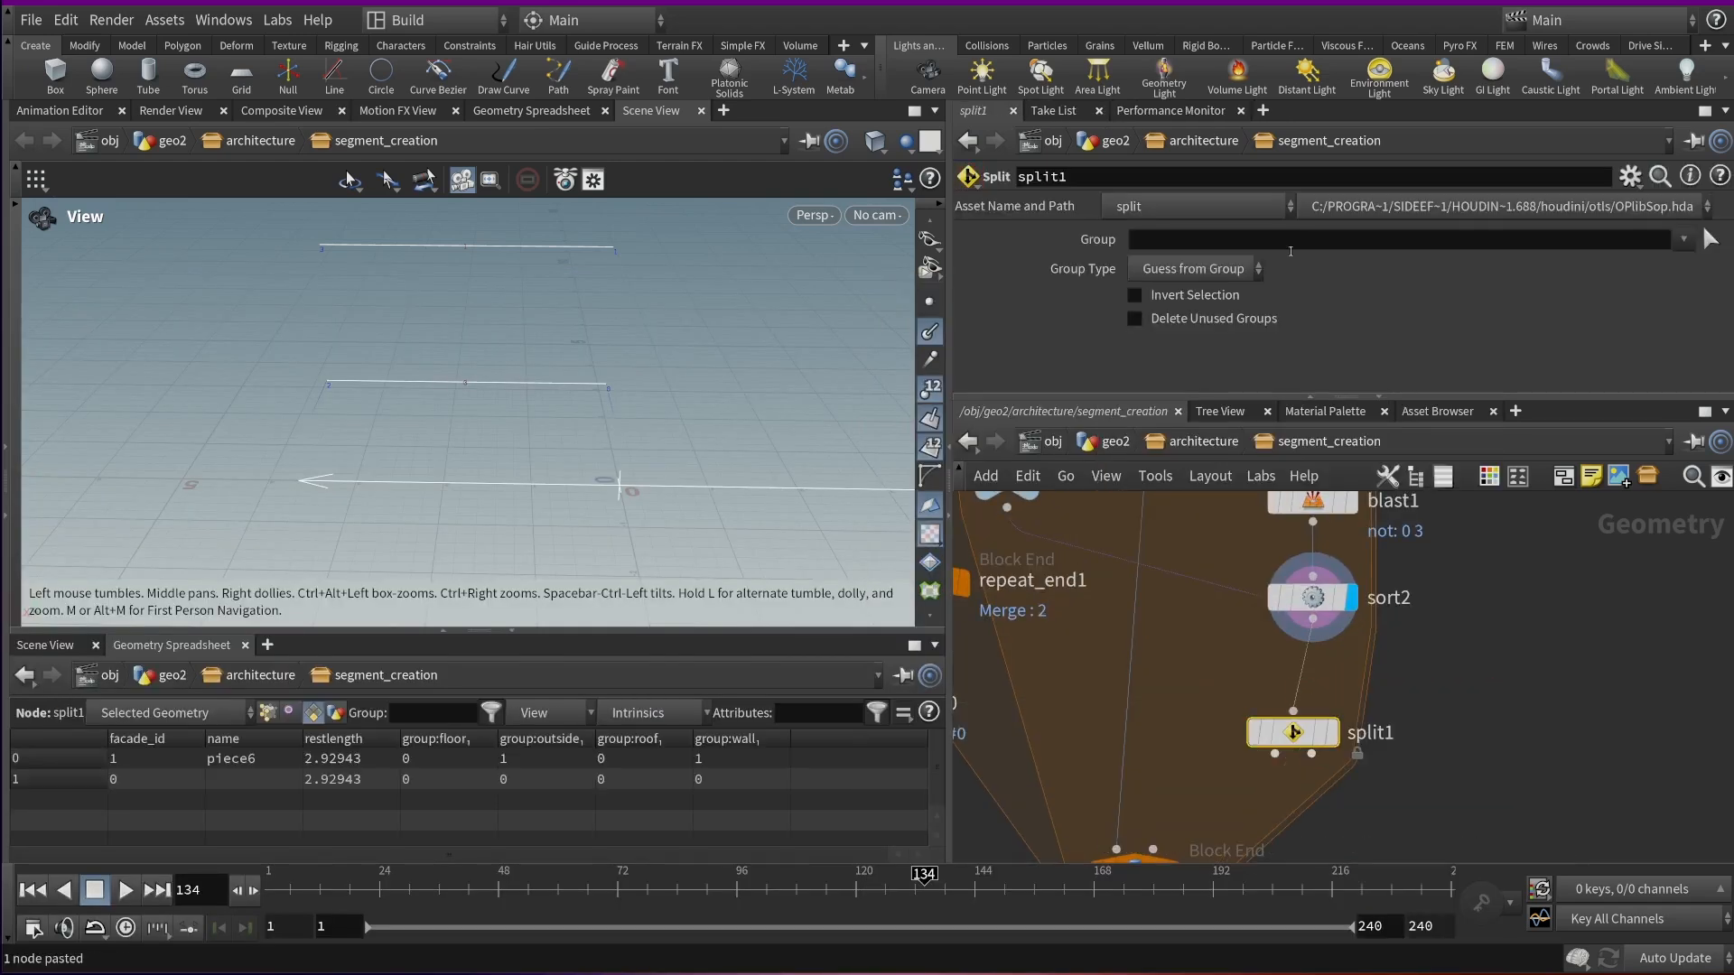
Inspect the network inside split1, then set its group to 0 and display the node directly beneath sort2
{"action": "double_click", "coordinate": [1301, 746]}
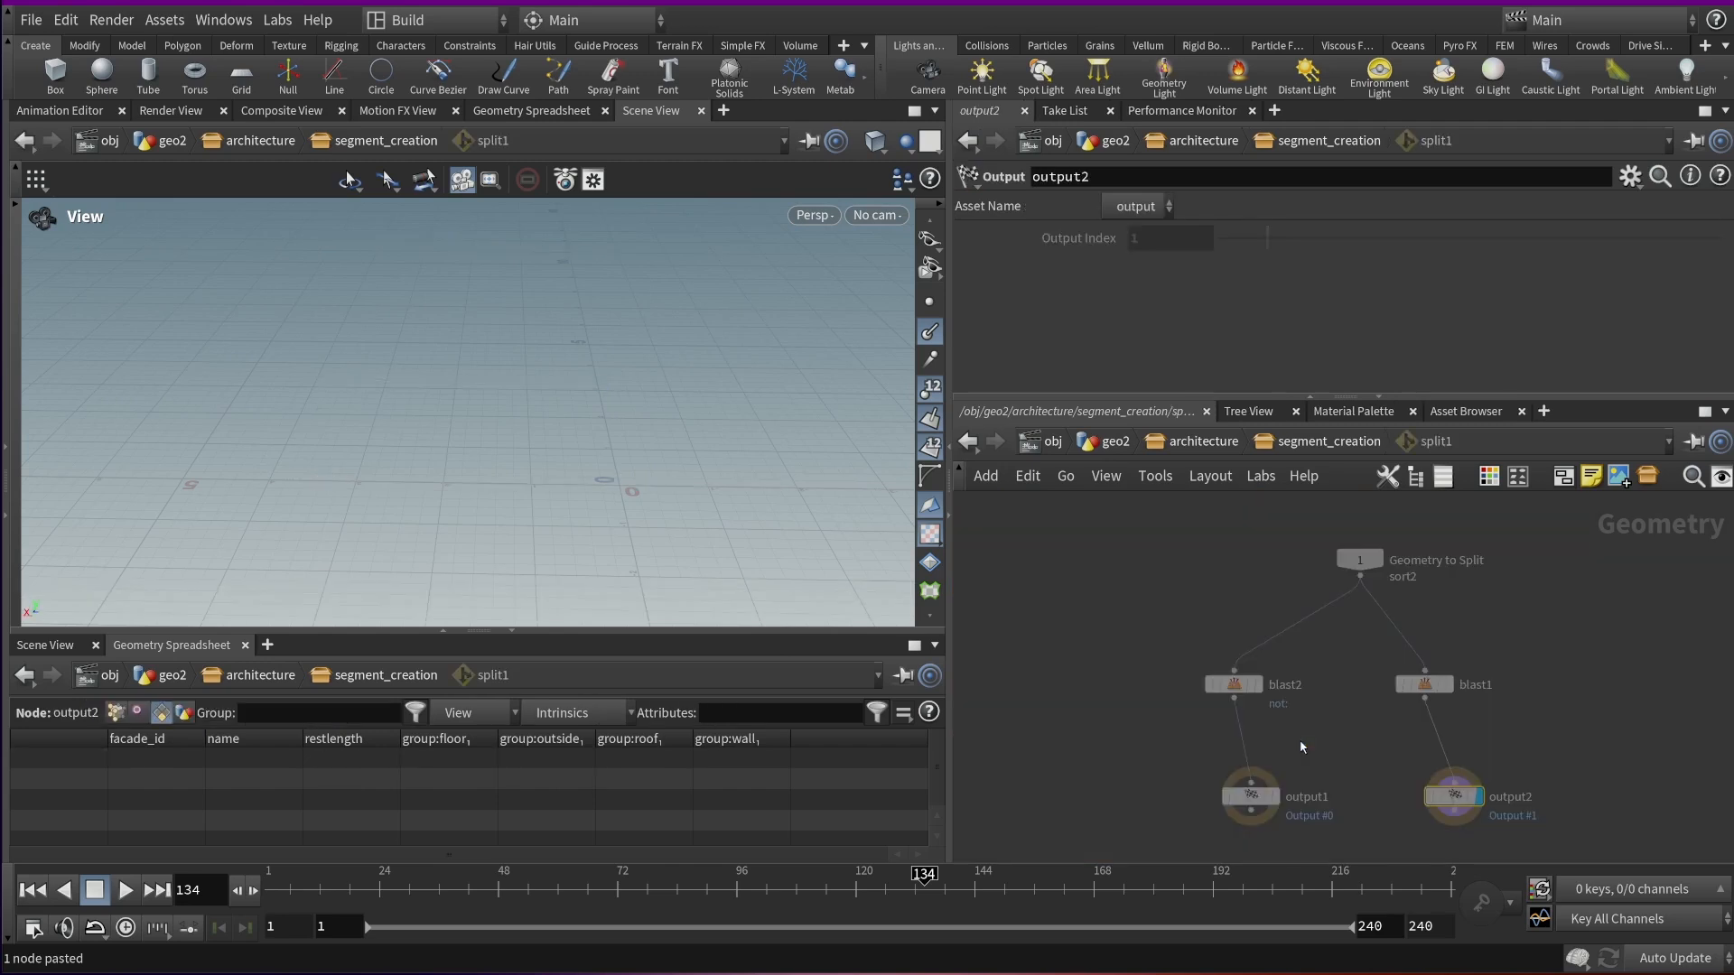
{"action": "left_click", "coordinate": [1327, 441]}
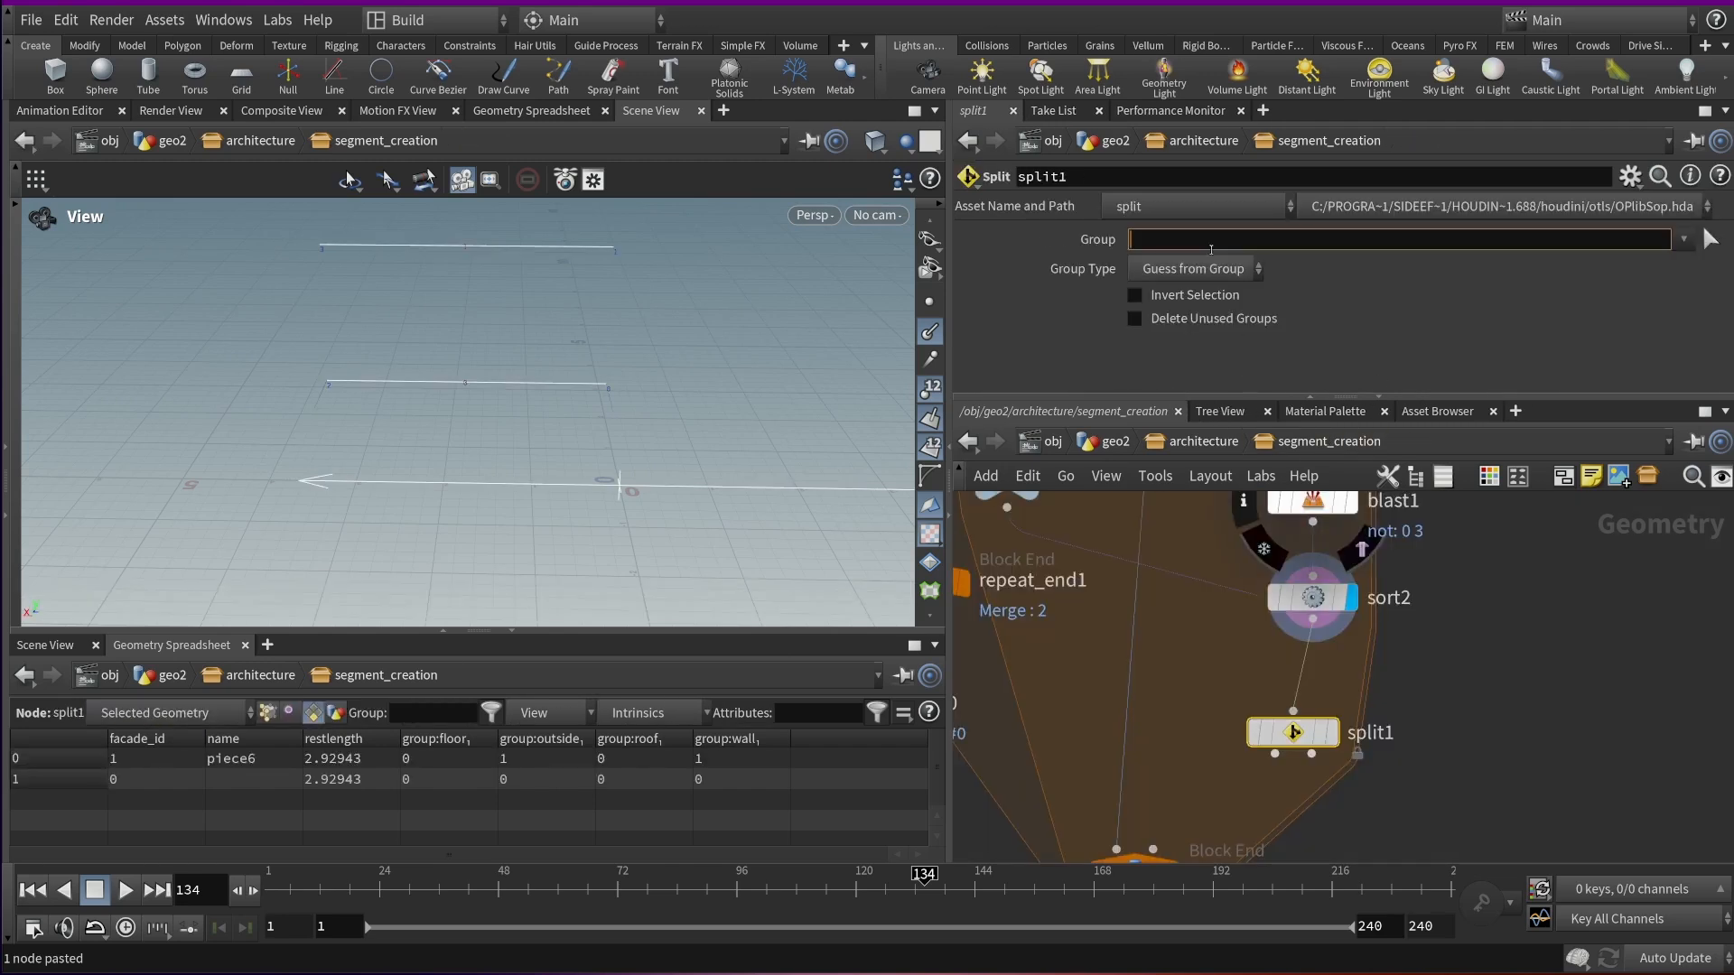
{"action": "type", "text": "0"}
{"action": "key", "text": "Return"}
{"action": "mouse_move", "coordinate": [1319, 738]}
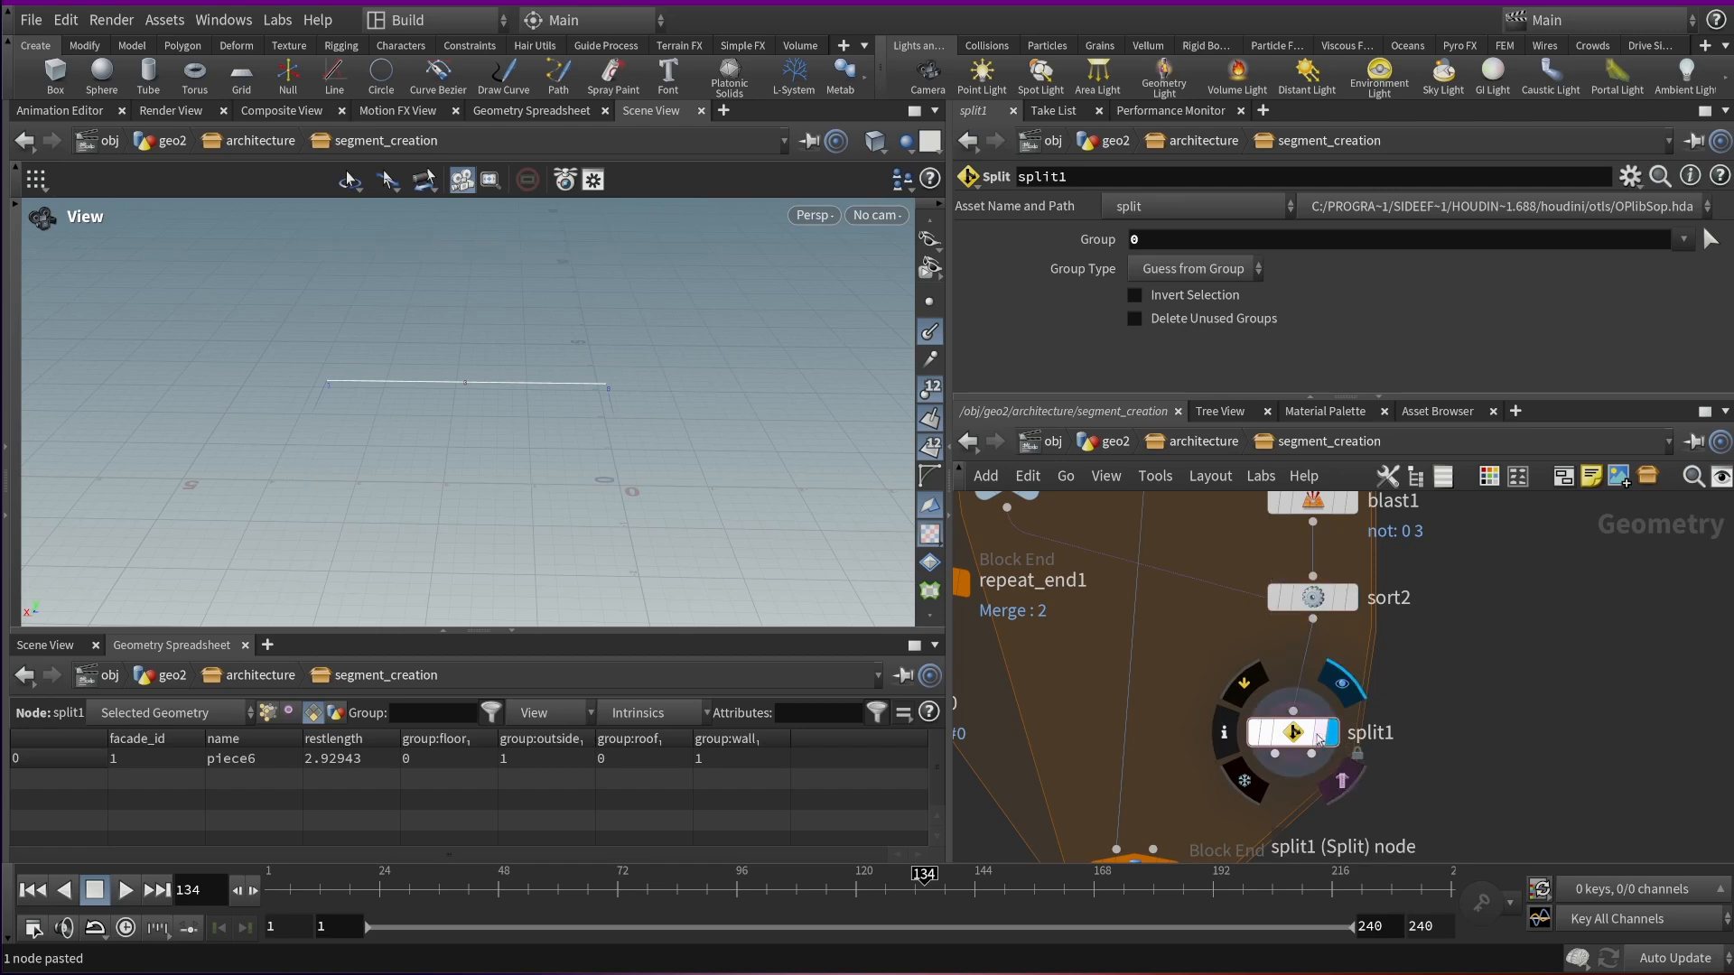
{"action": "left_click_drag", "start_coordinate": [1318, 739], "coordinate": [1337, 695]}
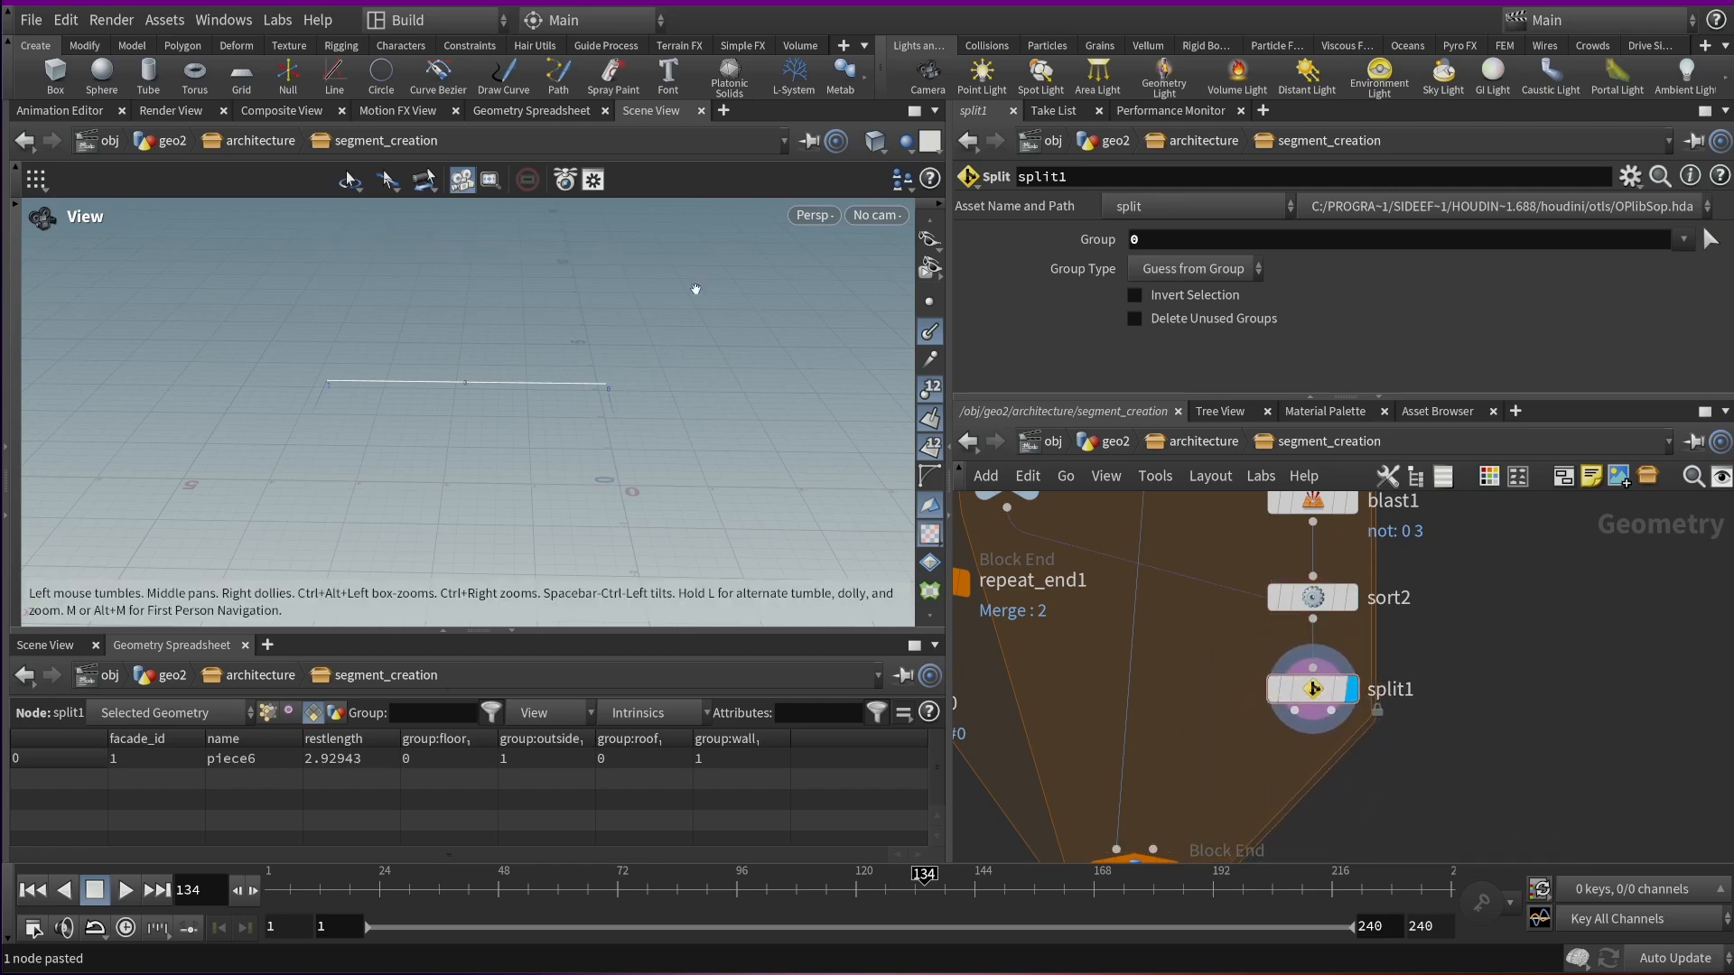
Add a Point Wrangle below split1 and connect split1's first and second outputs to its first two inputs
{"action": "left_click_drag", "start_coordinate": [695, 289], "coordinate": [561, 349]}
{"action": "scroll", "coordinate": [495, 286], "scroll_direction": "down", "scroll_amount": 8}
{"action": "left_click_drag", "start_coordinate": [495, 286], "coordinate": [550, 267]}
{"action": "middle_click_drag", "start_coordinate": [550, 267], "coordinate": [570, 408]}
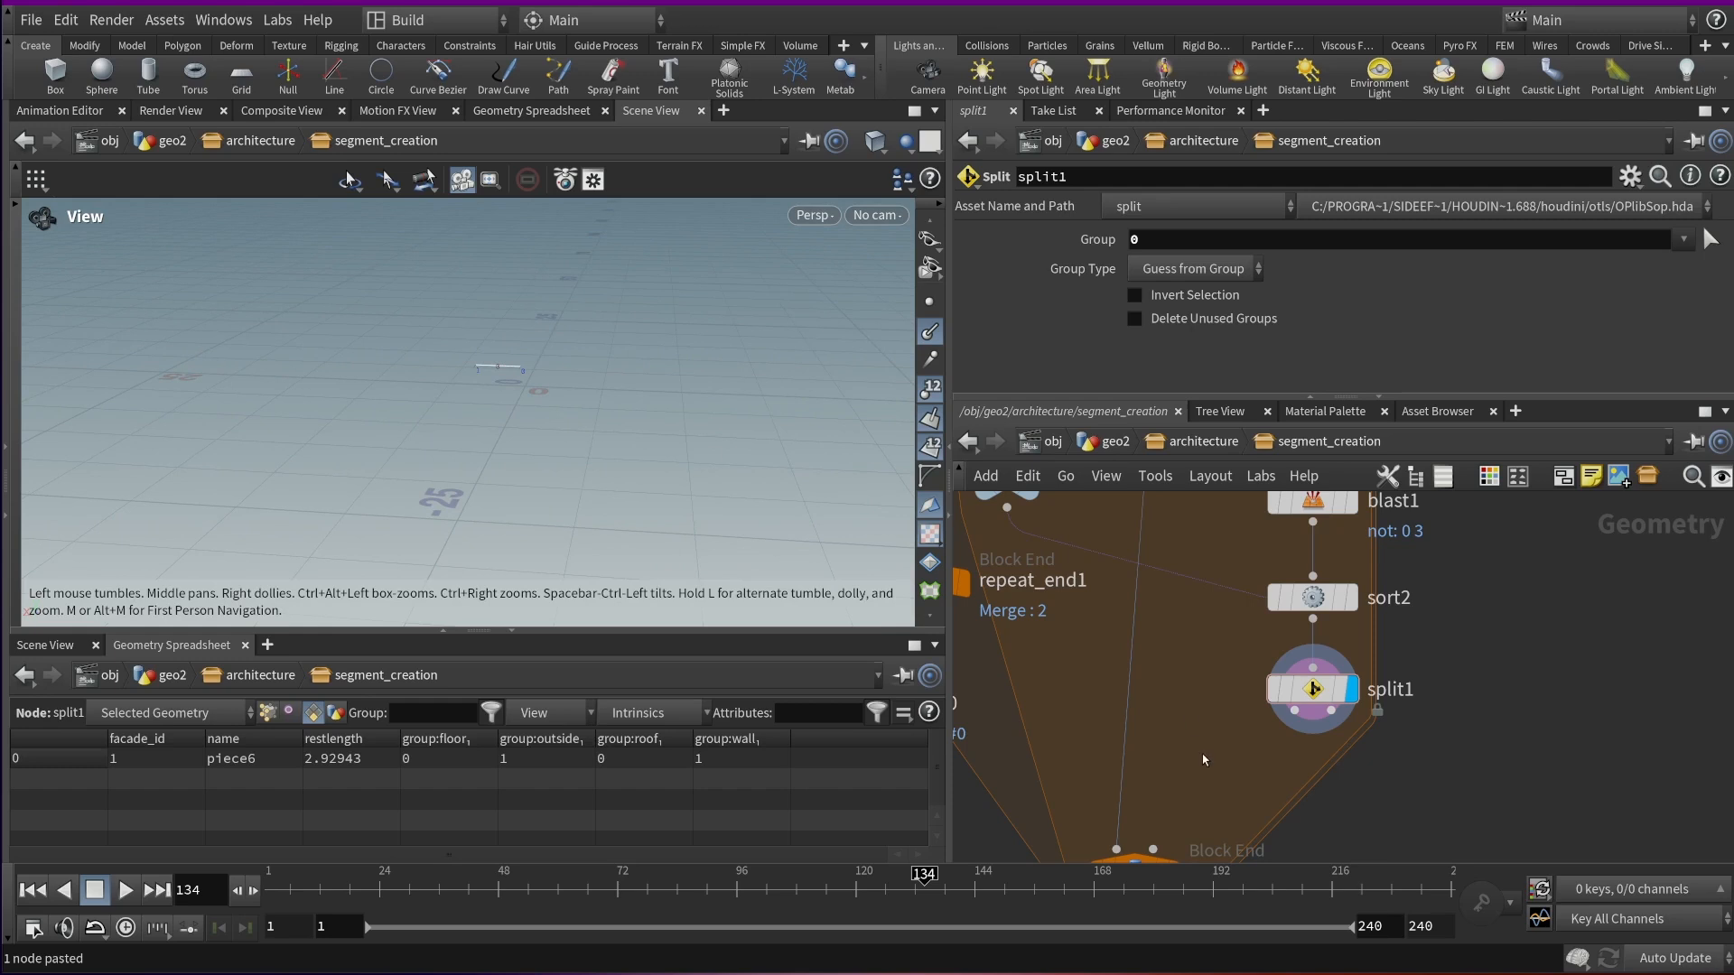
{"action": "key", "text": "Tab"}
{"action": "key", "text": "Up"}
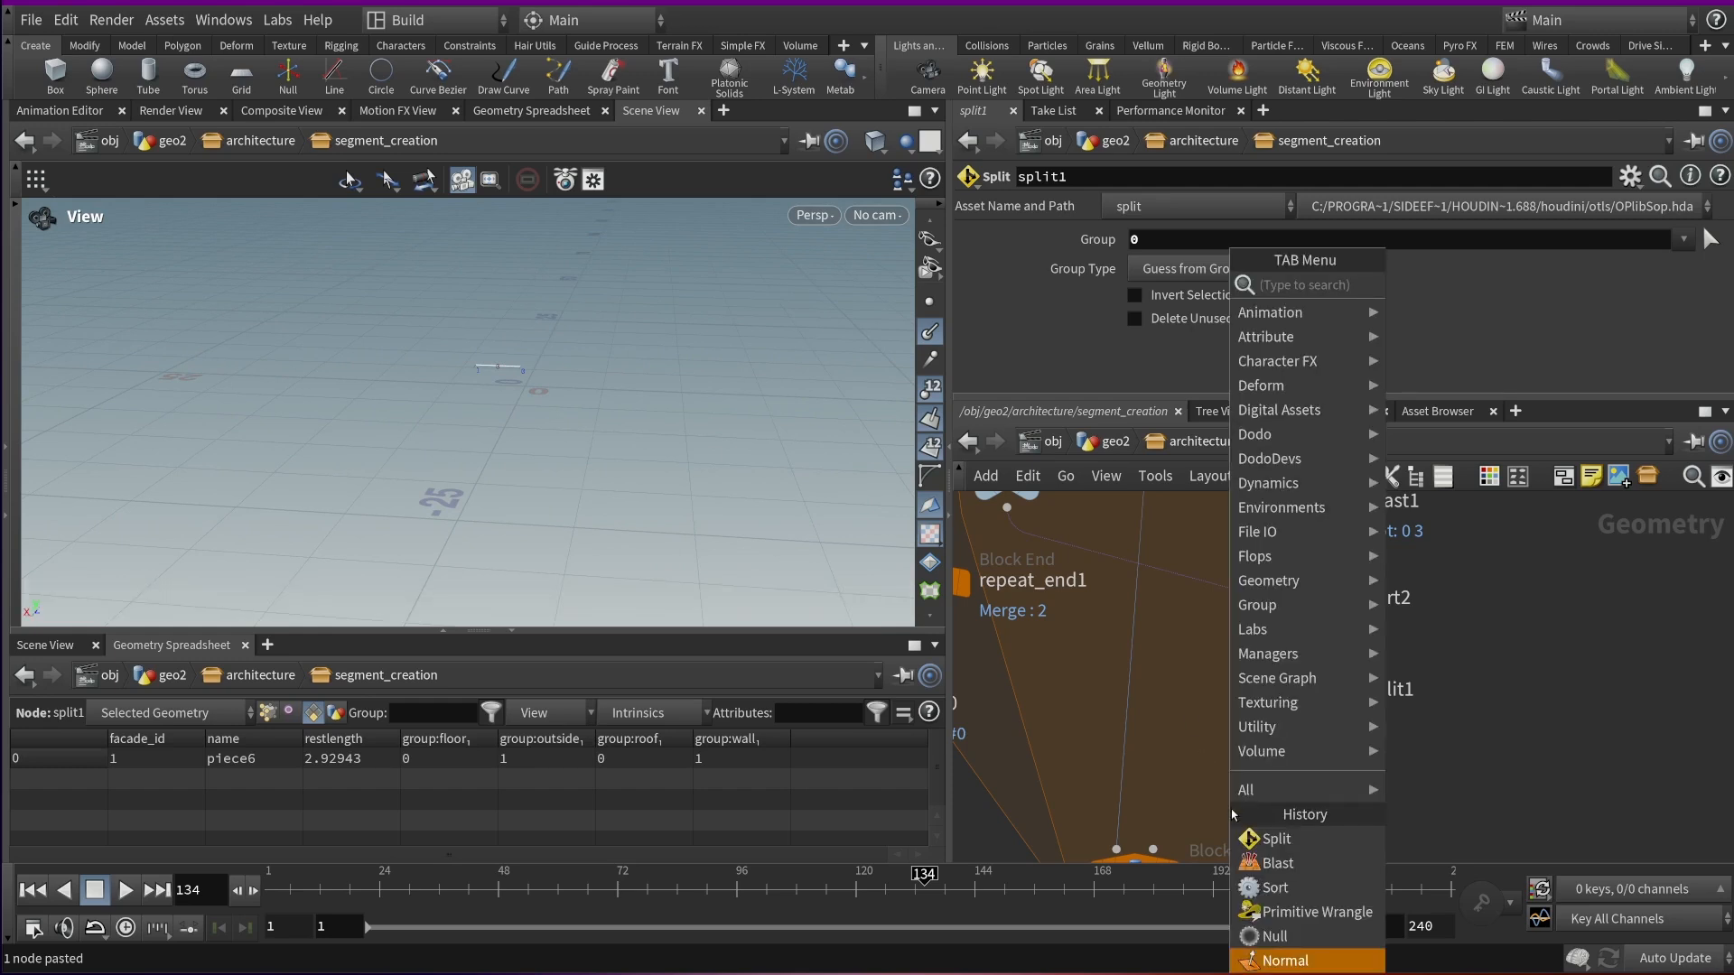
{"action": "key", "text": "Return"}
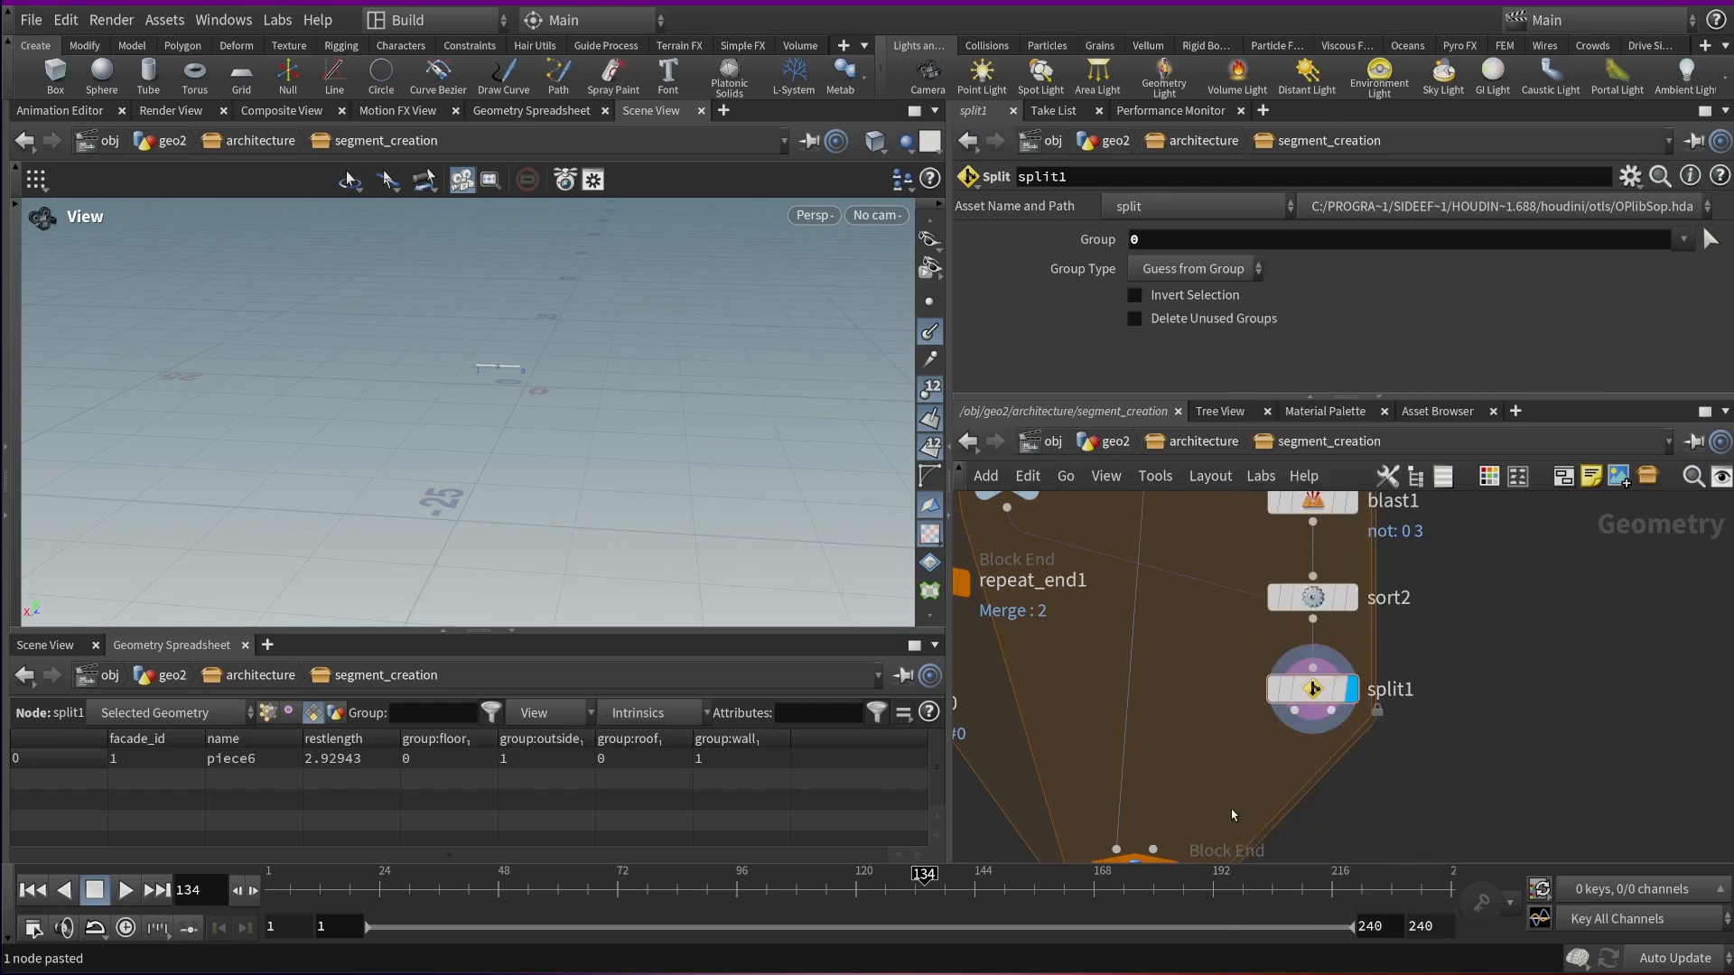
{"action": "left_click", "coordinate": [1262, 720]}
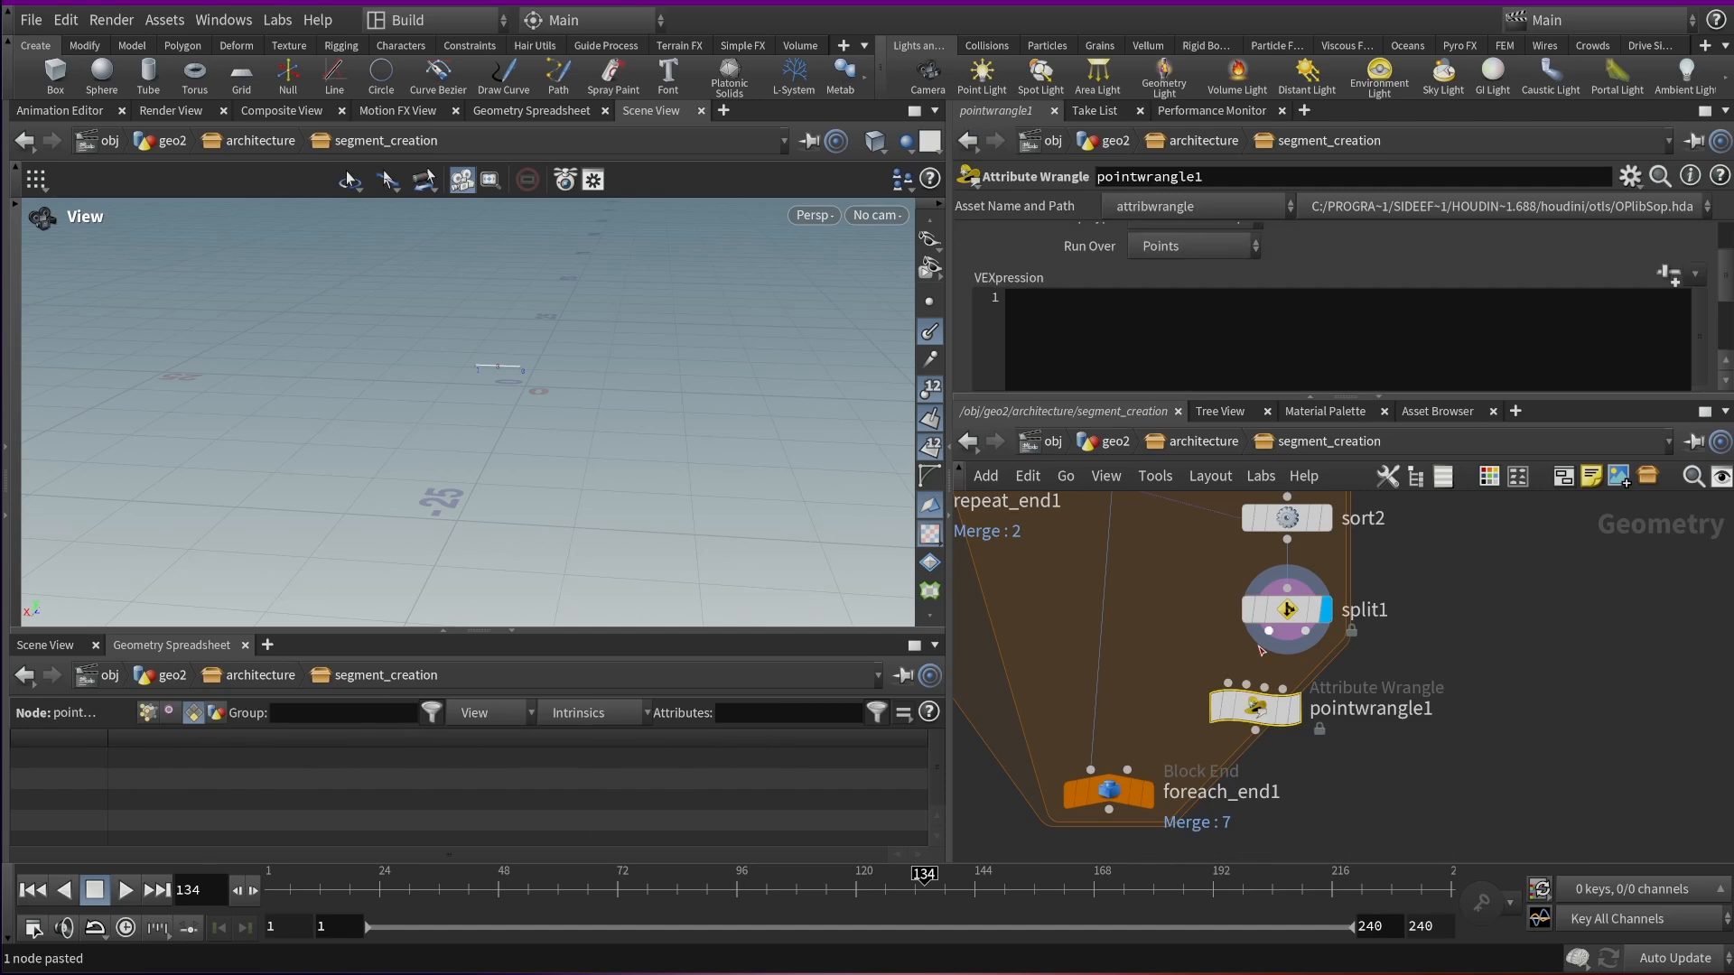
{"action": "left_click", "coordinate": [1246, 687]}
{"action": "left_click", "coordinate": [1304, 631]}
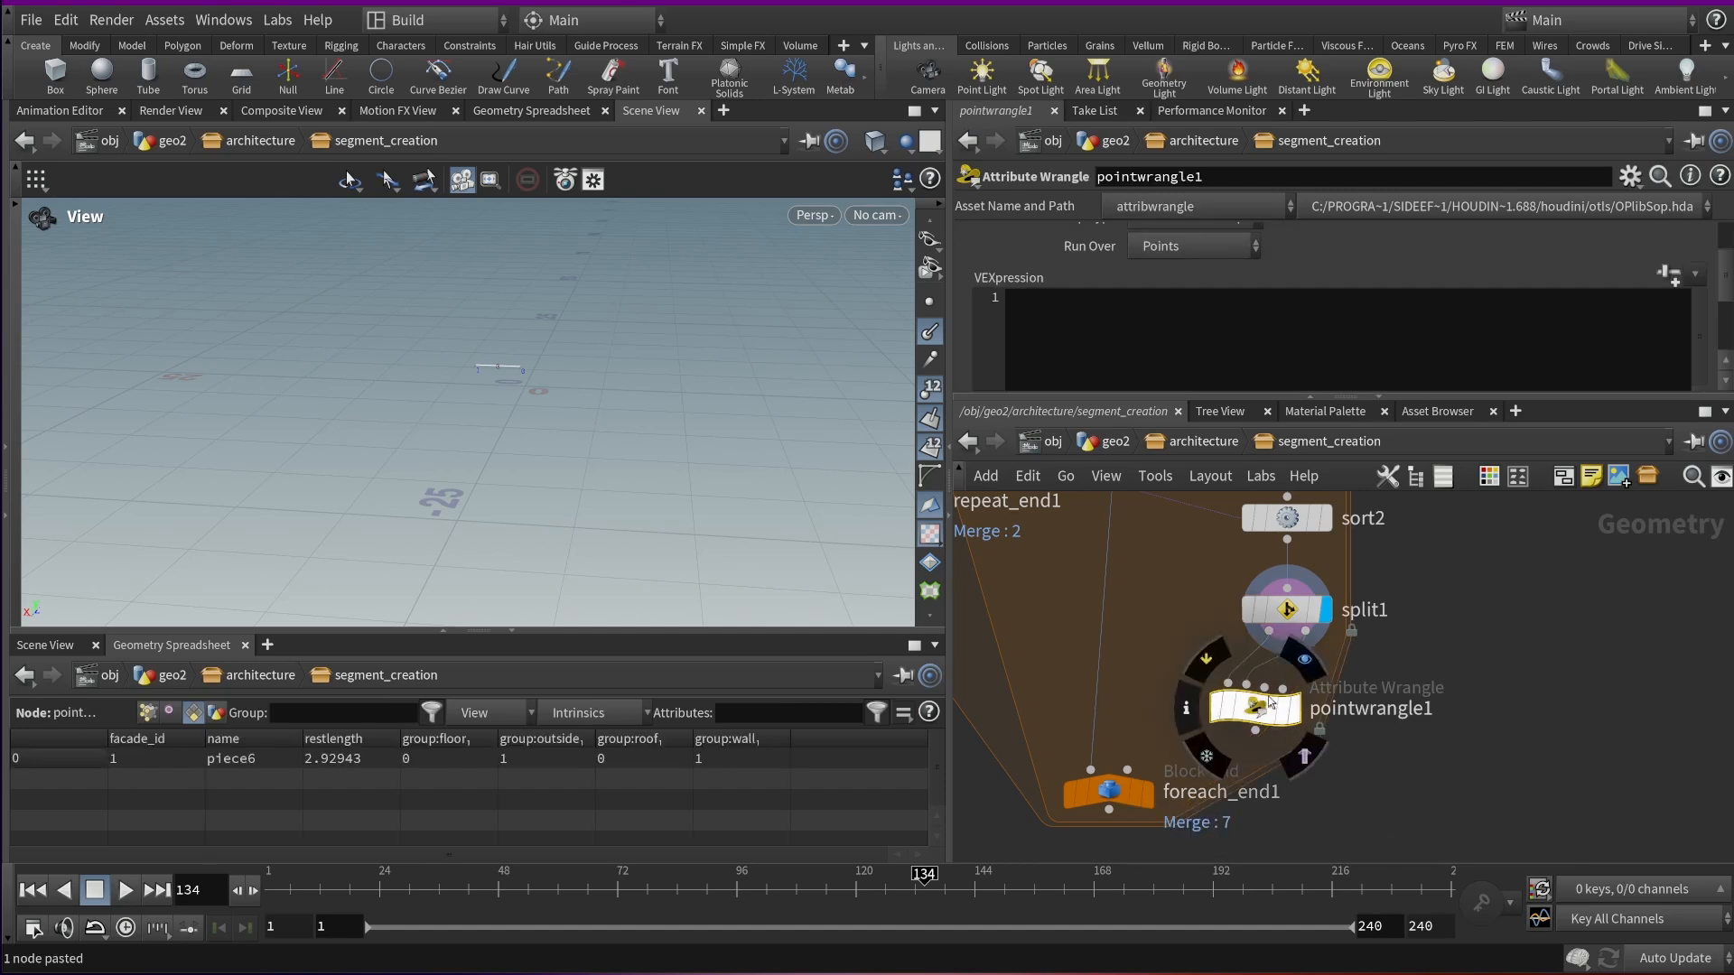
{"action": "left_click_drag", "start_coordinate": [1255, 707], "coordinate": [1301, 749]}
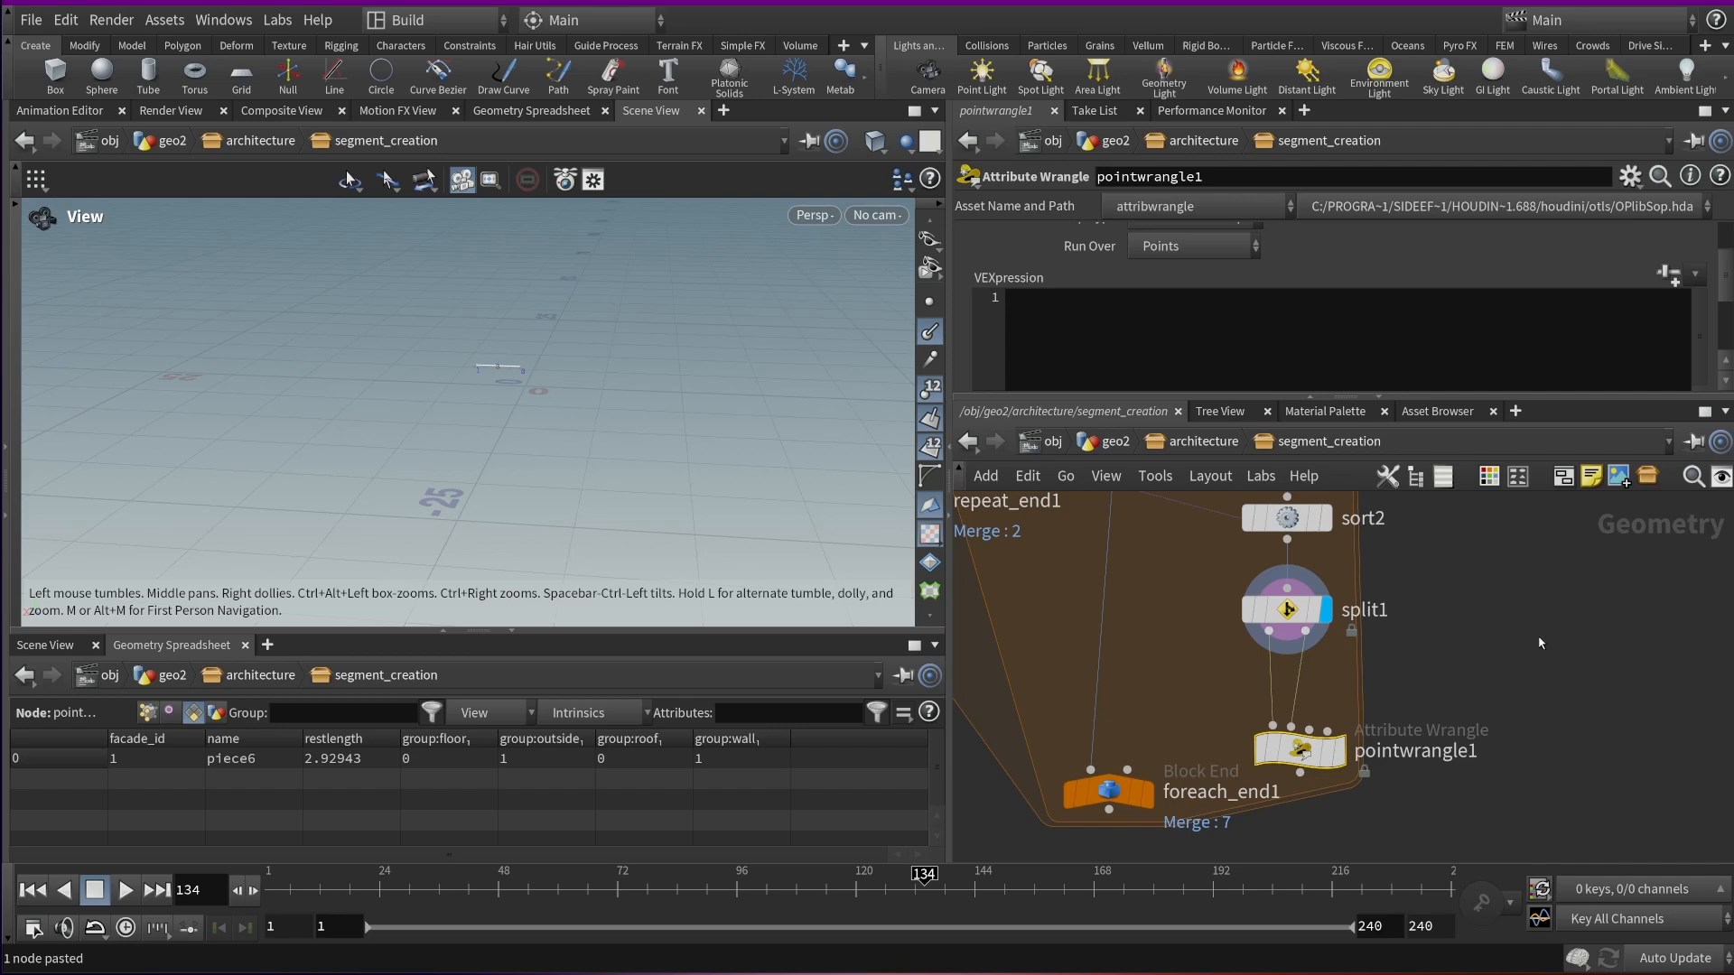
Add a Null wired to split1's second output and display it to examine the remaining edge
{"action": "scroll", "coordinate": [1309, 668], "scroll_direction": "down", "scroll_amount": 4}
{"action": "scroll", "coordinate": [1399, 686], "scroll_direction": "up", "scroll_amount": 4}
{"action": "key", "text": "Tab"}
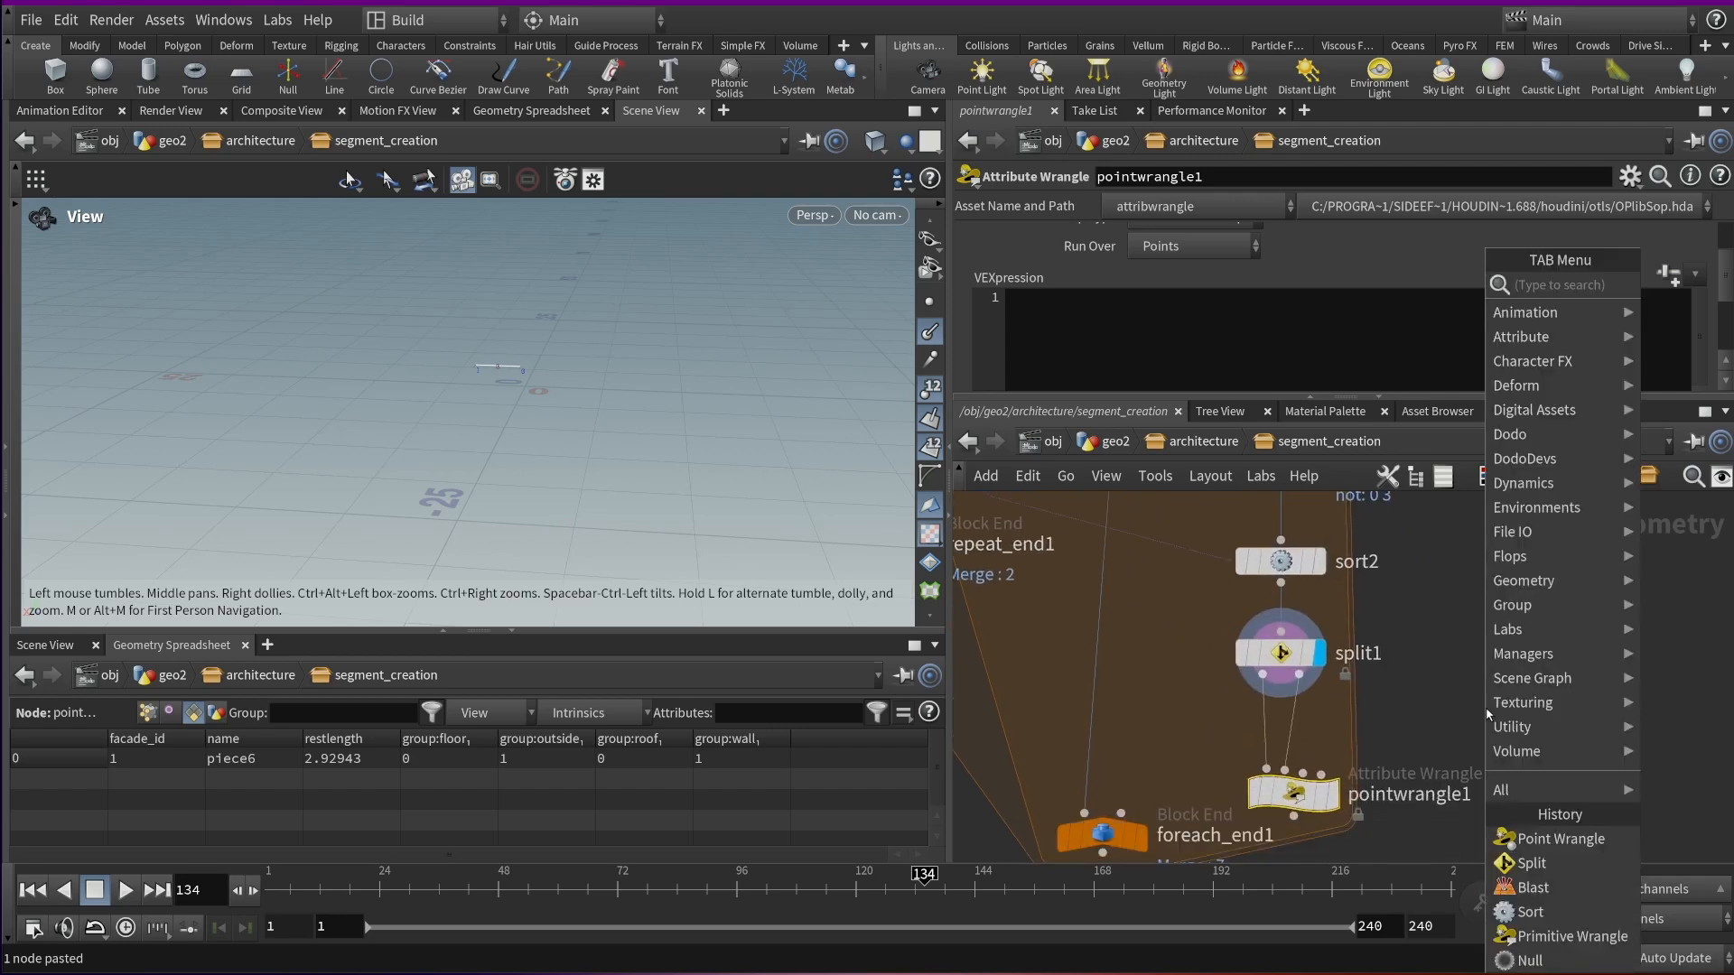
{"action": "type", "text": "null"}
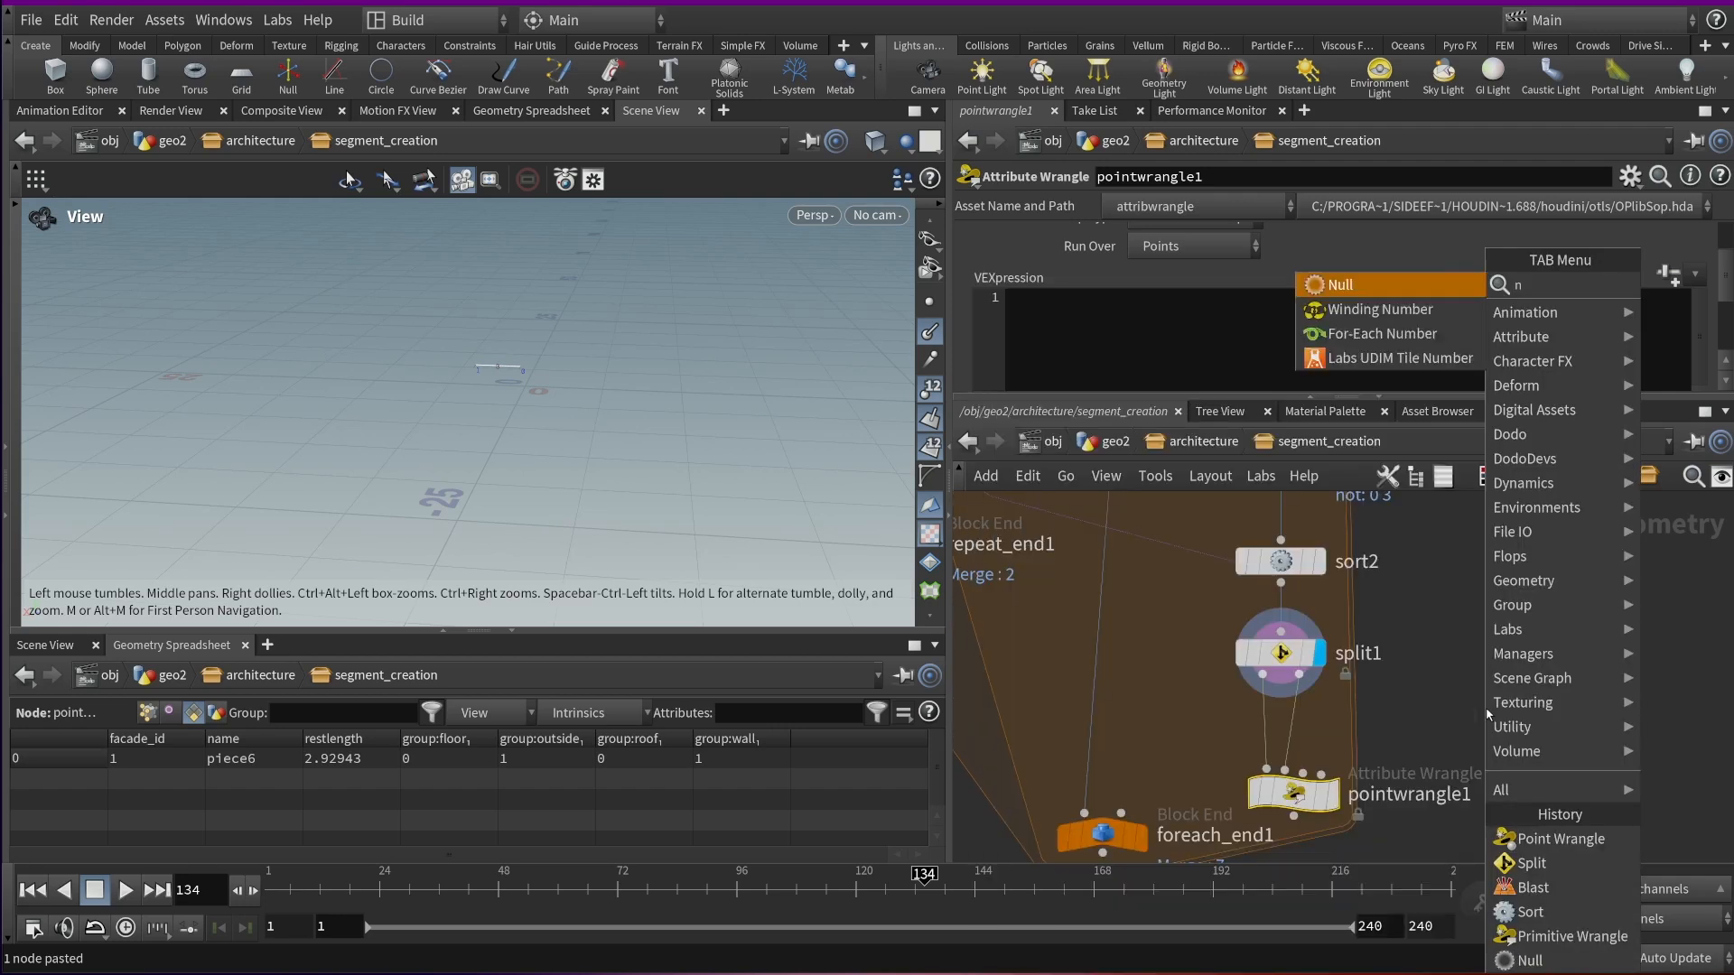
{"action": "key", "text": "Return"}
{"action": "left_click", "coordinate": [1487, 714]}
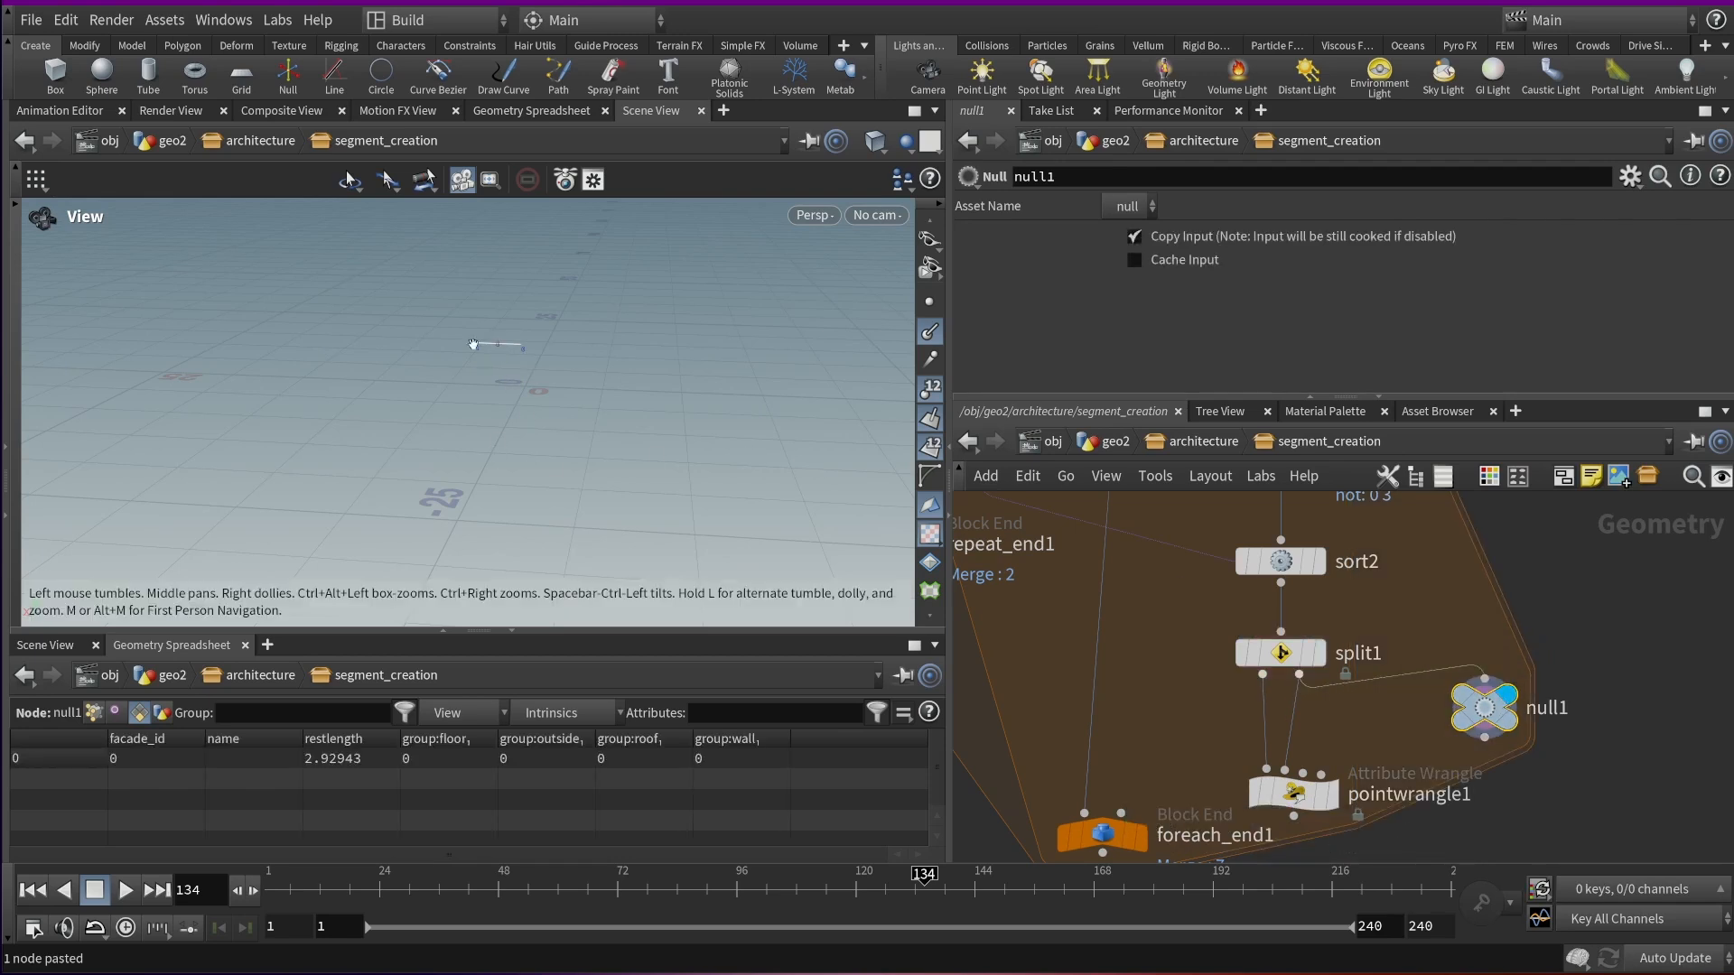
{"action": "scroll", "coordinate": [492, 357], "scroll_direction": "up", "scroll_amount": 5}
{"action": "scroll", "coordinate": [623, 438], "scroll_direction": "up", "scroll_amount": 2}
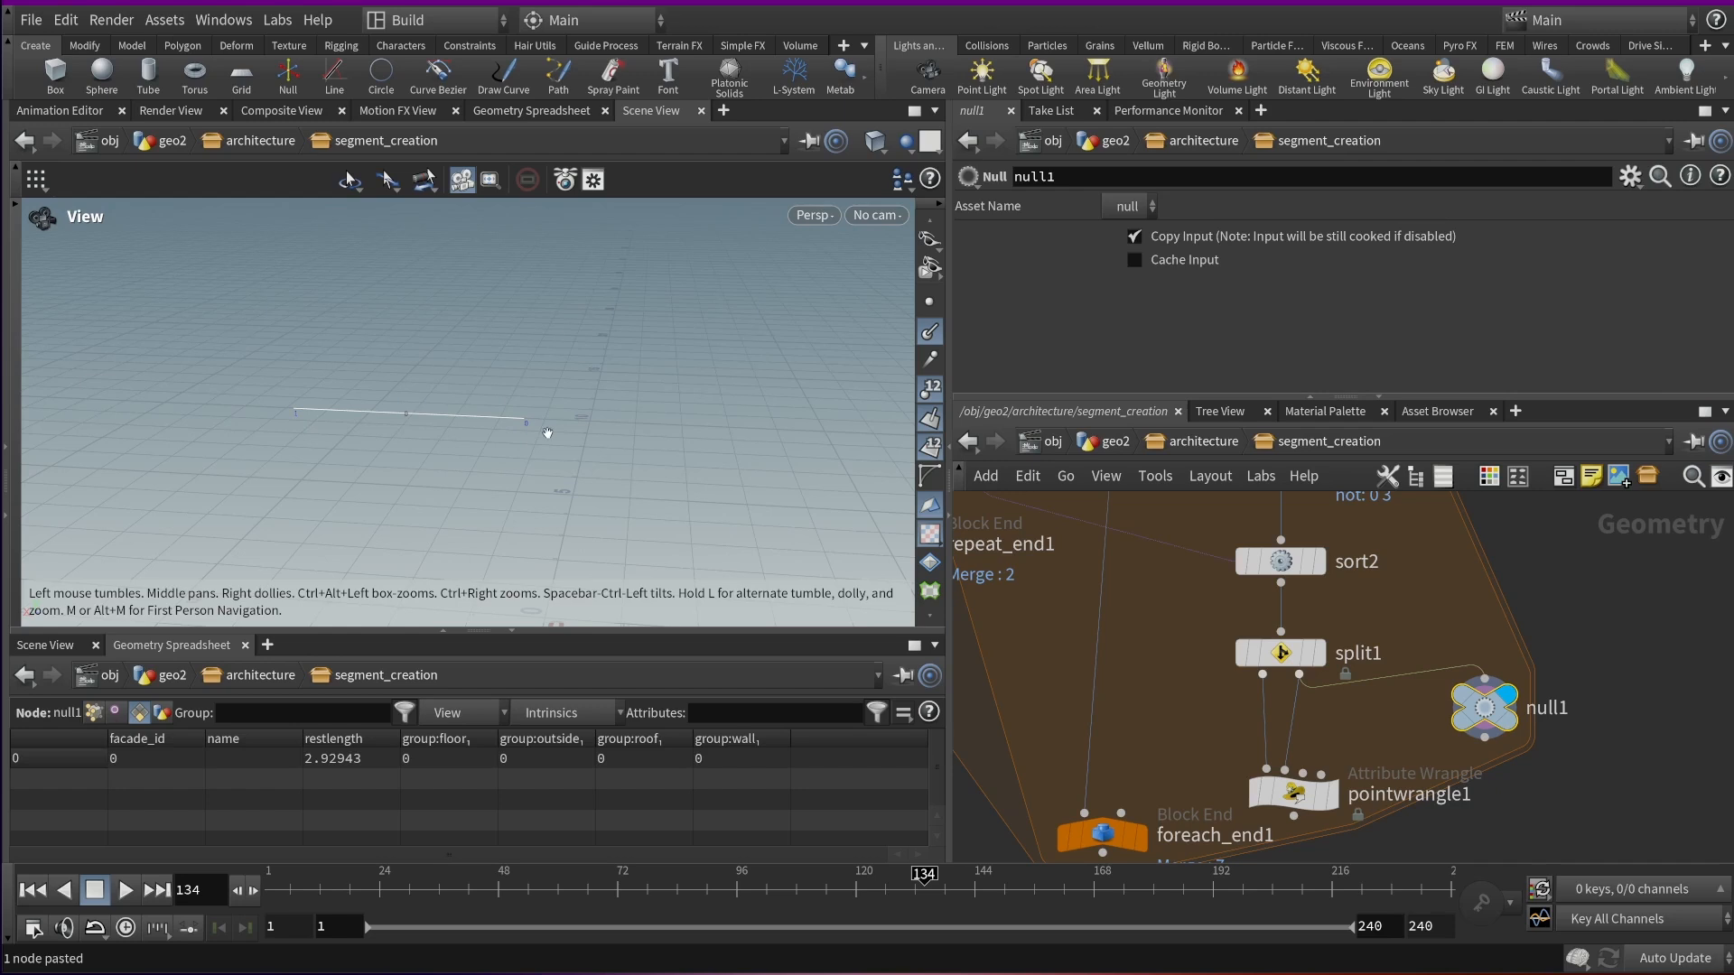
{"action": "scroll", "coordinate": [546, 440], "scroll_direction": "down", "scroll_amount": 5}
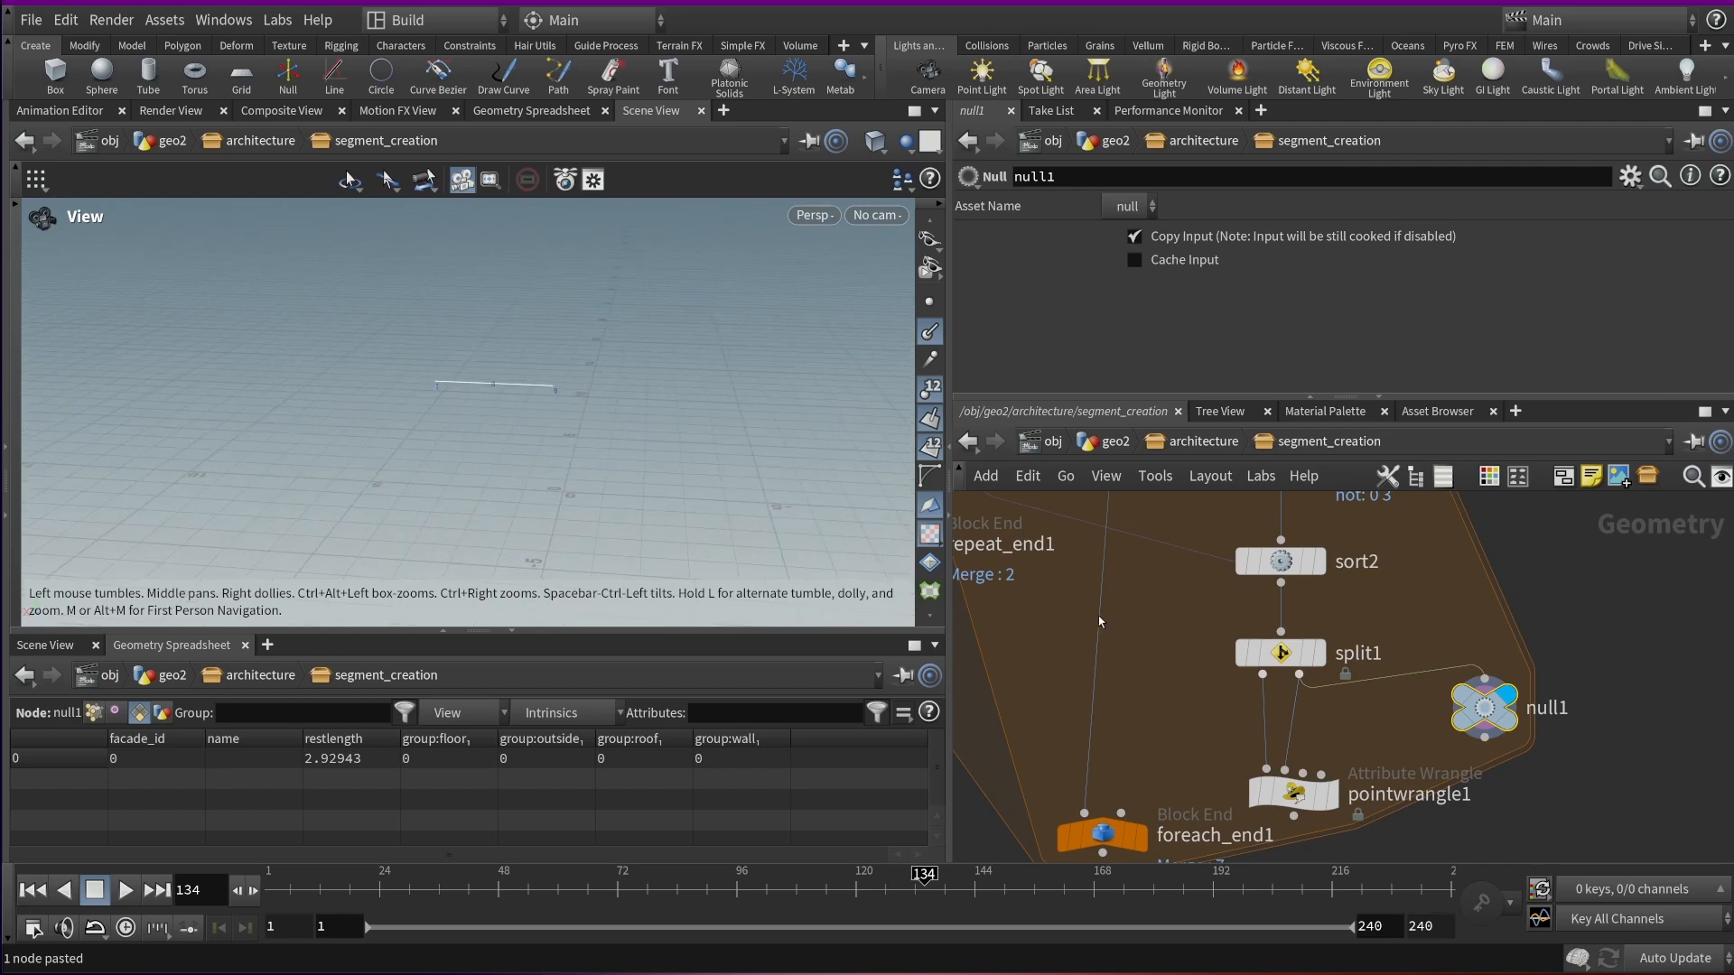
Display pointwrangle1 and move foreach_end1 lower to make room beneath it
{"action": "middle_click_drag", "start_coordinate": [1407, 755], "coordinate": [1416, 697]}
{"action": "left_click_drag", "start_coordinate": [1323, 746], "coordinate": [1311, 704]}
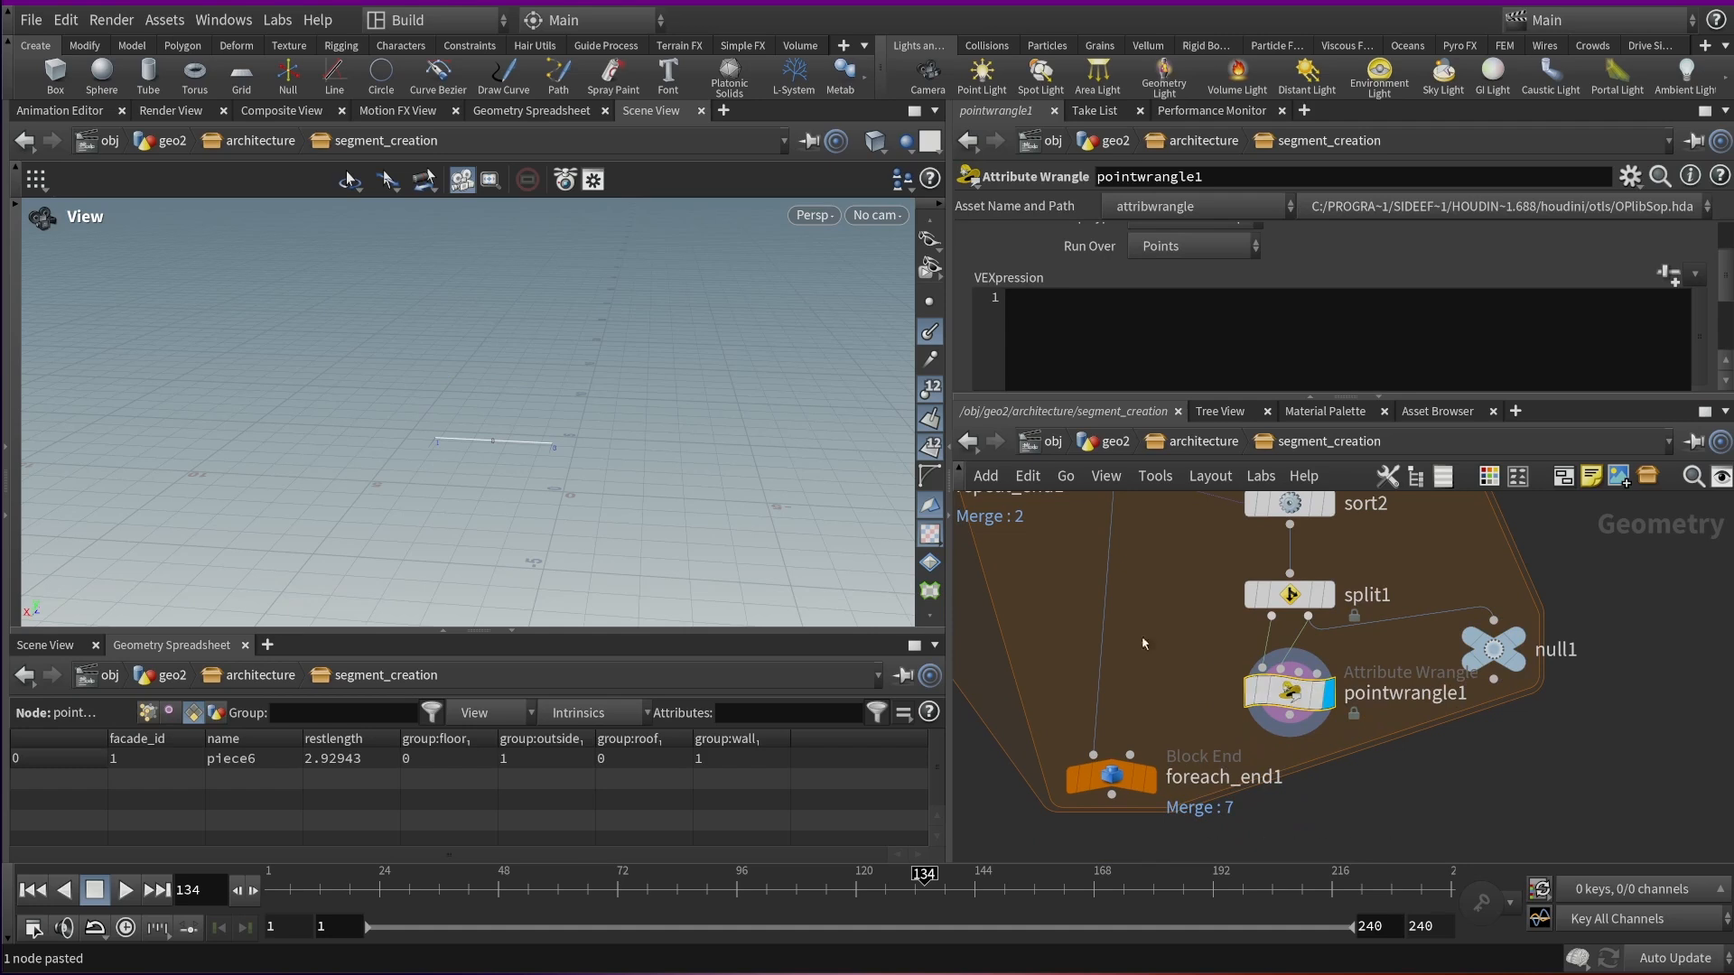
{"action": "middle_click_drag", "start_coordinate": [1201, 740], "coordinate": [1179, 676]}
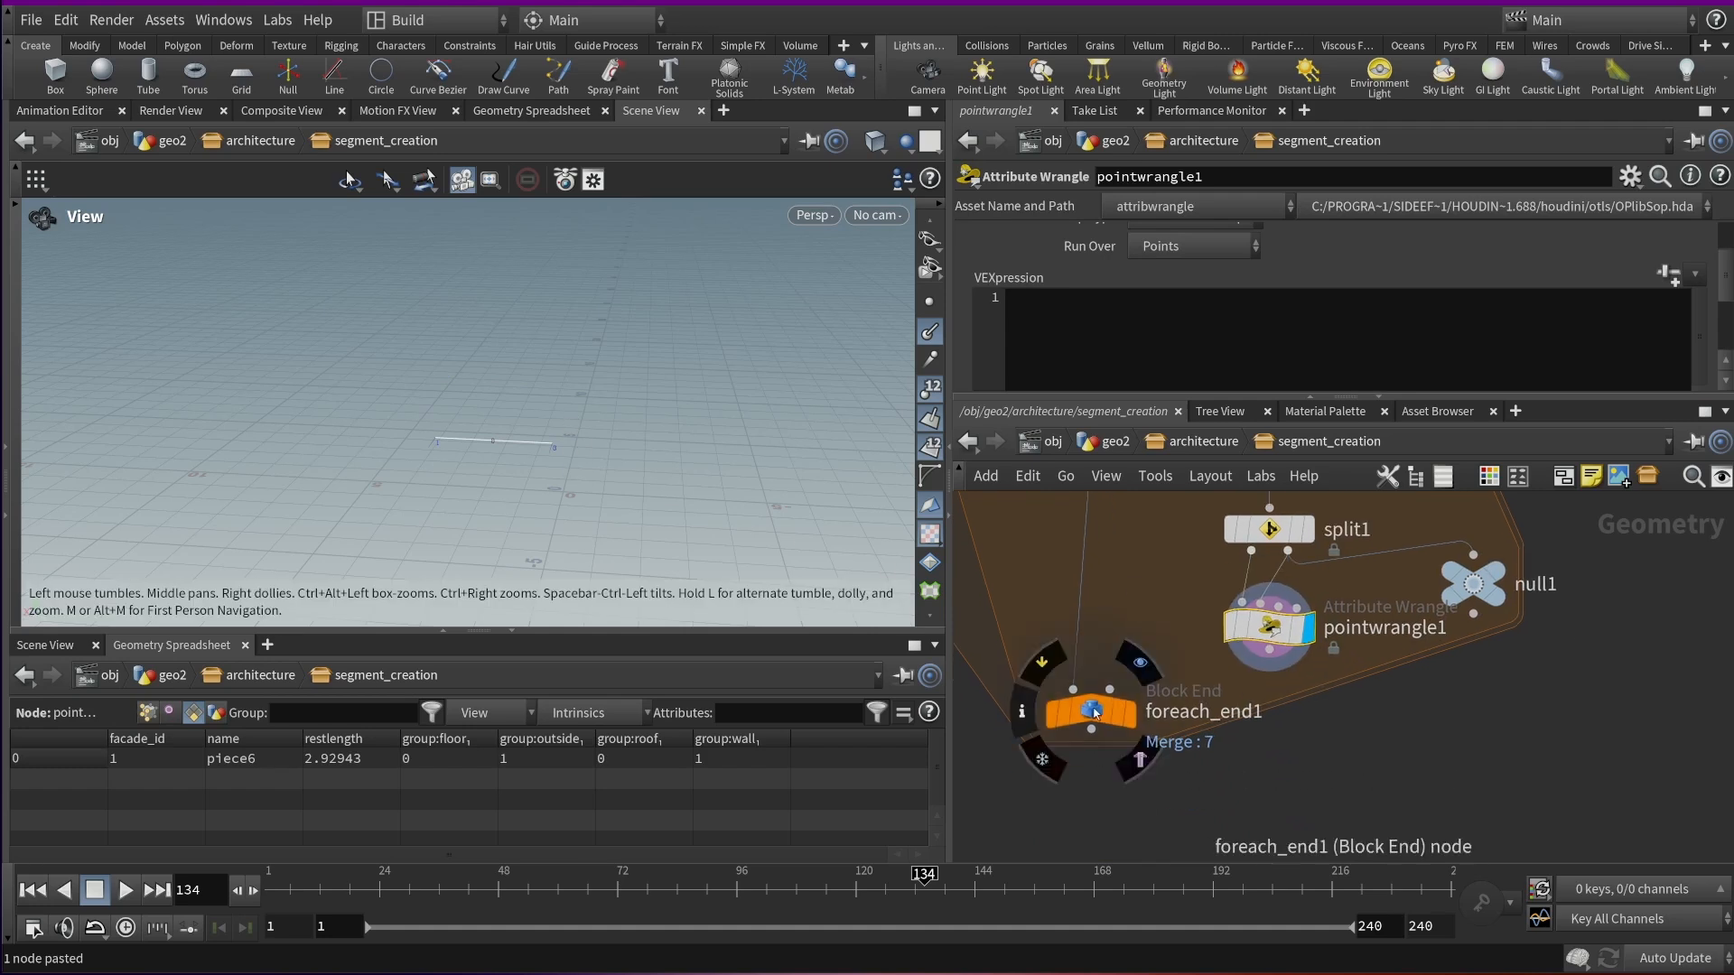
{"action": "left_click_drag", "start_coordinate": [1098, 711], "coordinate": [1154, 791]}
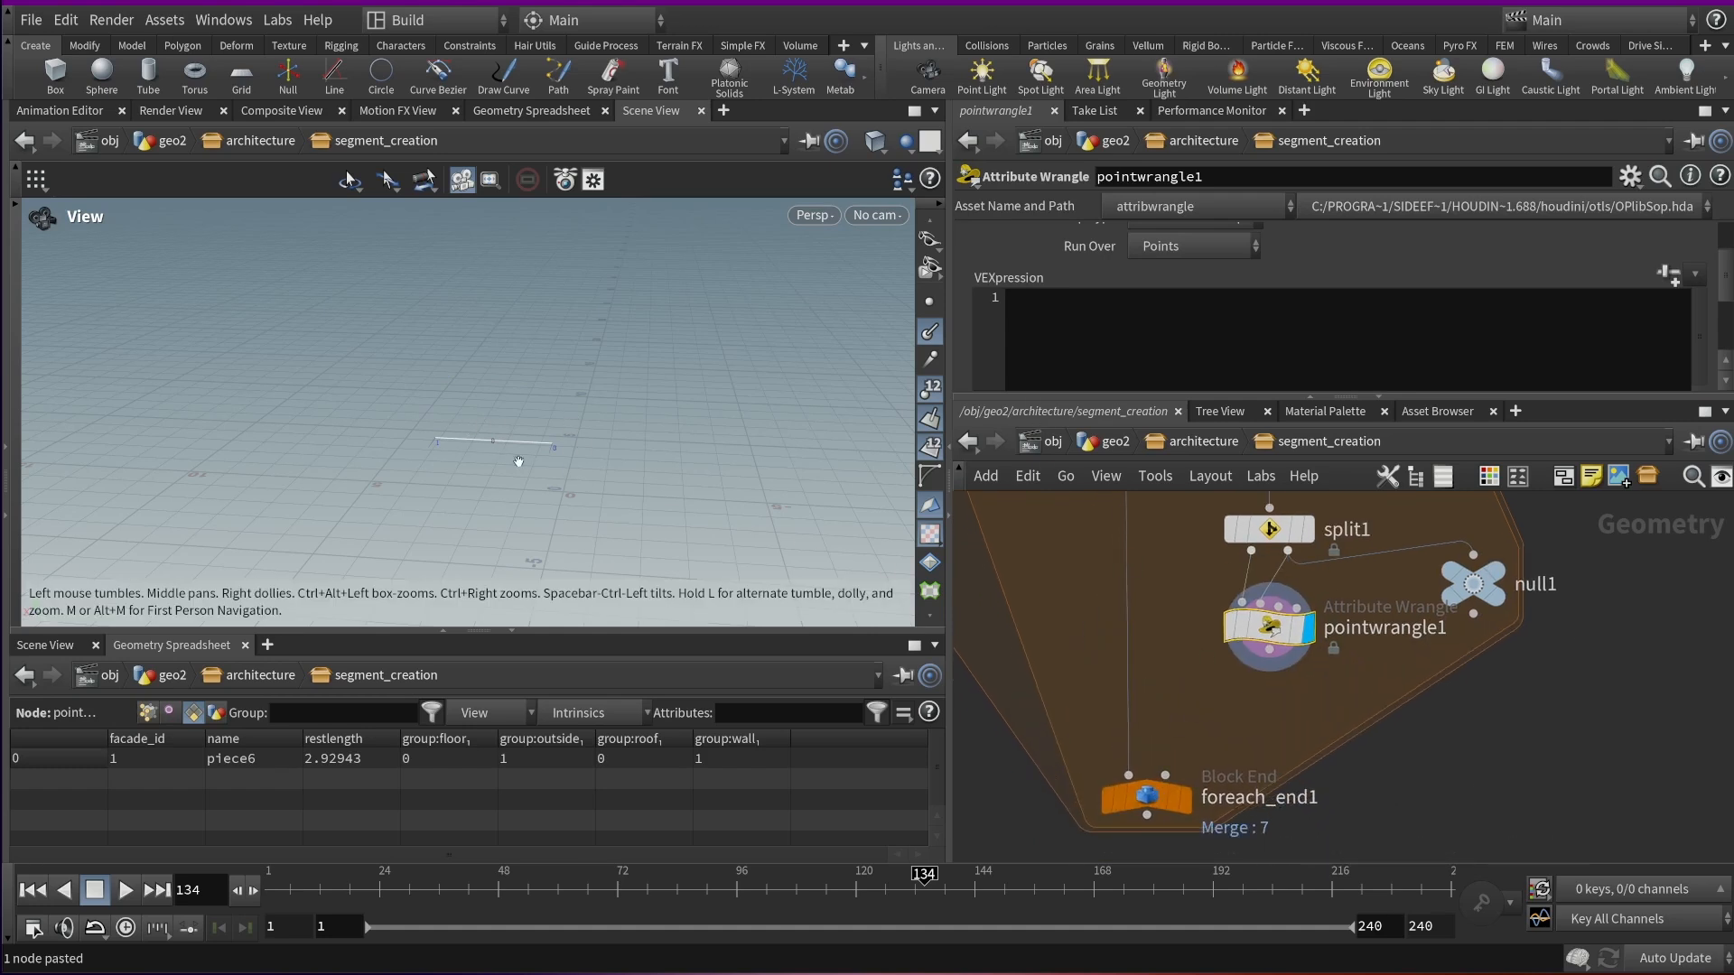
{"action": "left_click", "coordinate": [1038, 308]}
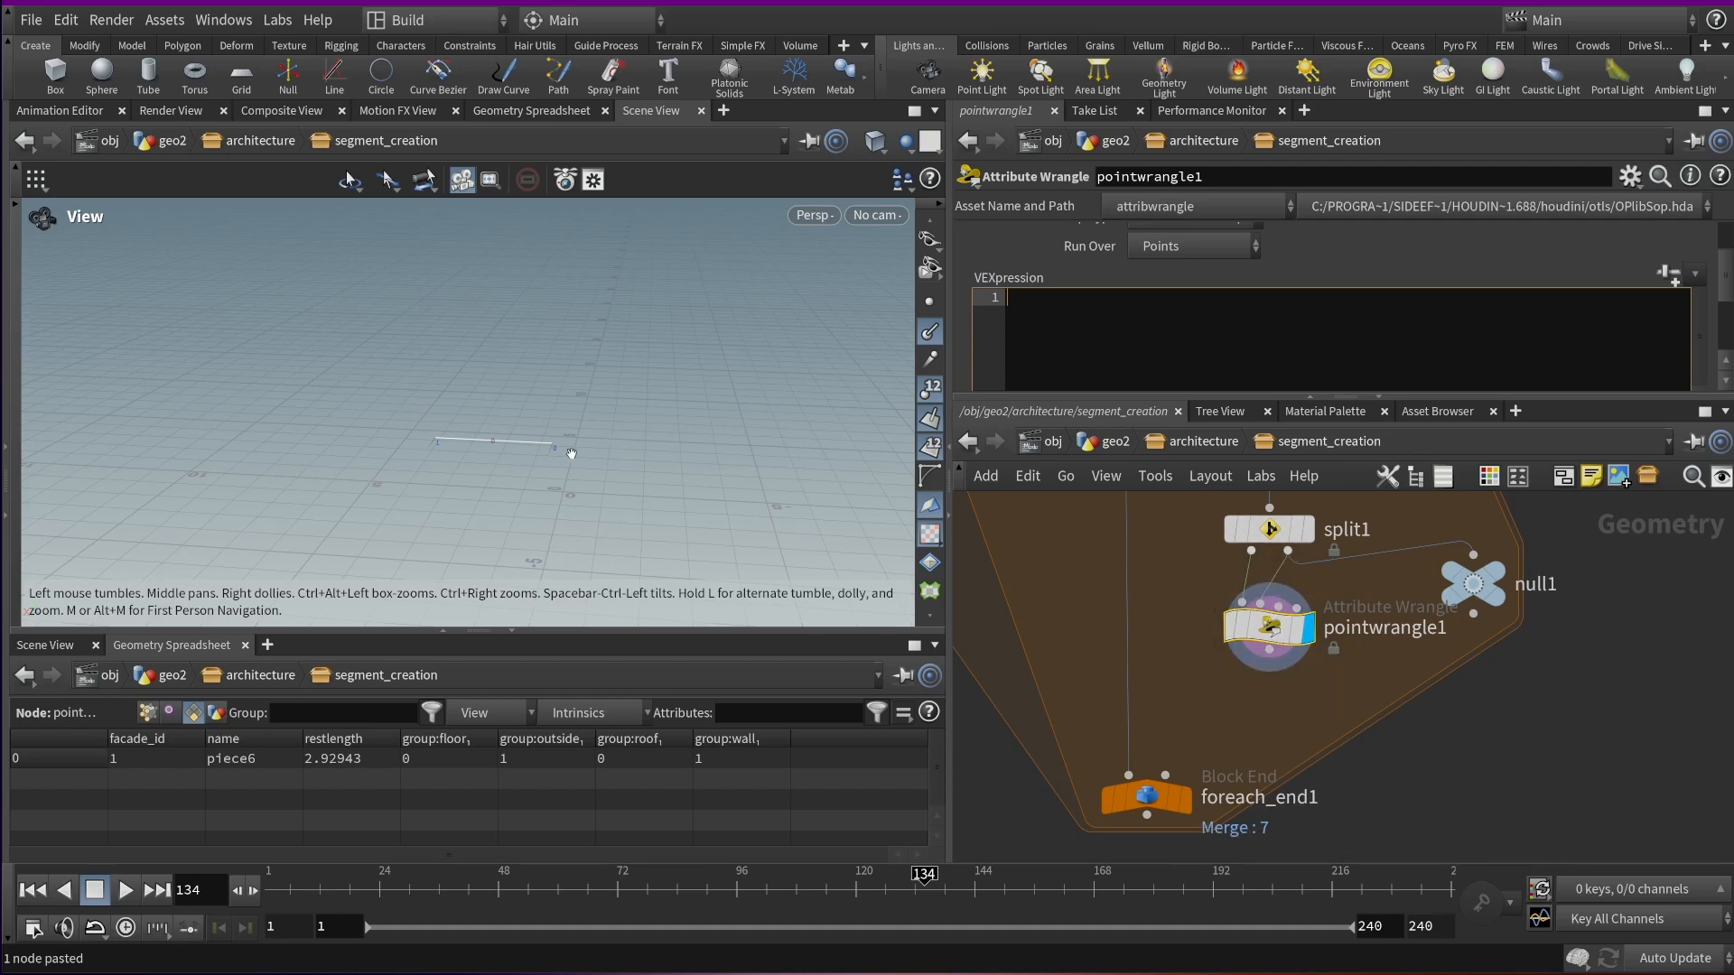
Set split1's group to 1 so the other edge feeds the wrangle's first input
{"action": "left_click_drag", "start_coordinate": [429, 453], "coordinate": [382, 318]}
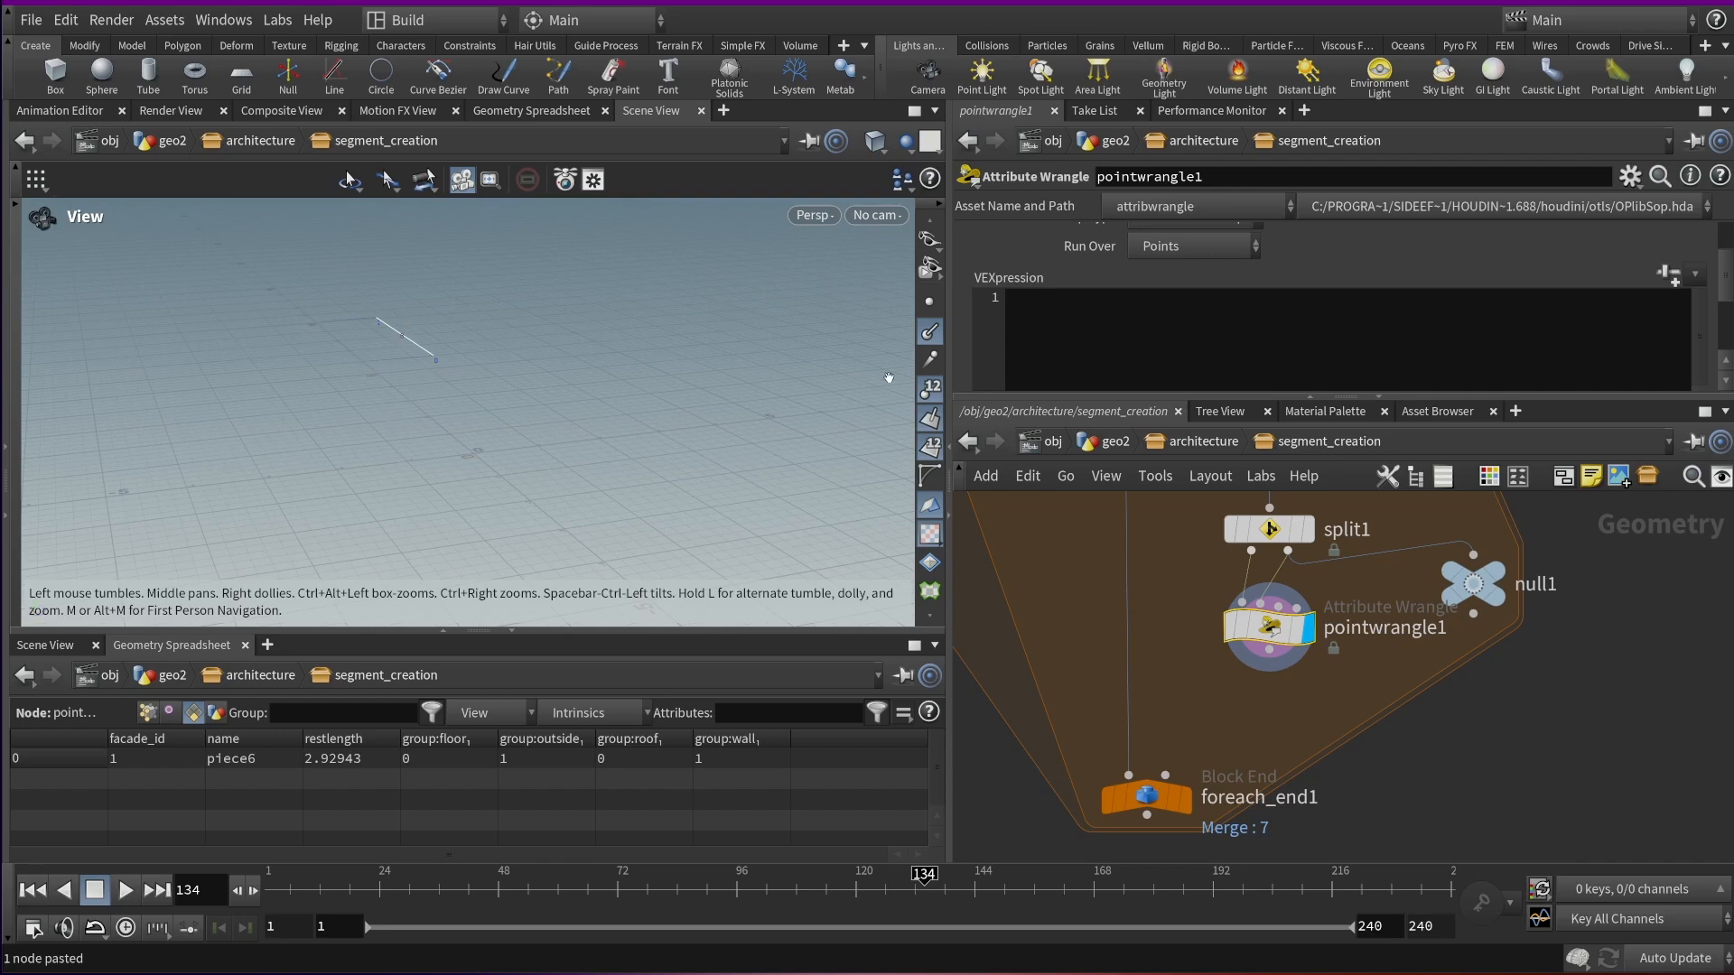
{"action": "left_click_drag", "start_coordinate": [594, 309], "coordinate": [567, 431]}
{"action": "middle_click_drag", "start_coordinate": [1080, 589], "coordinate": [1083, 656]}
{"action": "left_click", "coordinate": [1270, 596]}
{"action": "double_click", "coordinate": [1160, 239]}
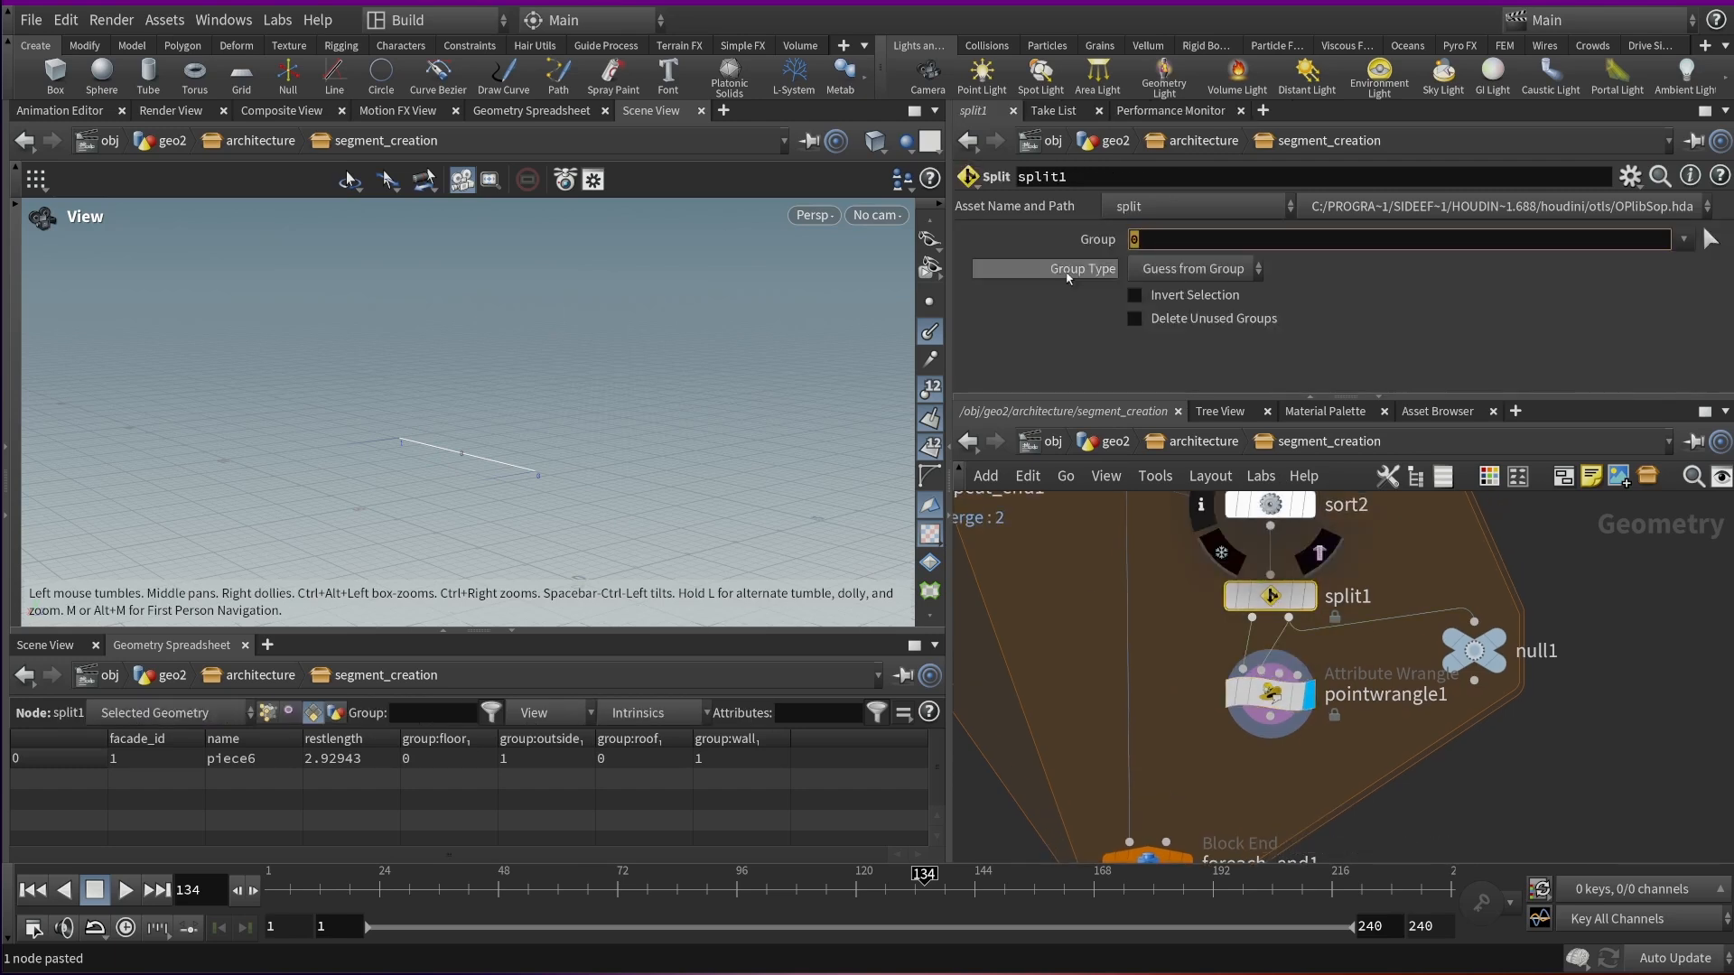
{"action": "type", "text": "1"}
{"action": "key", "text": "Return"}
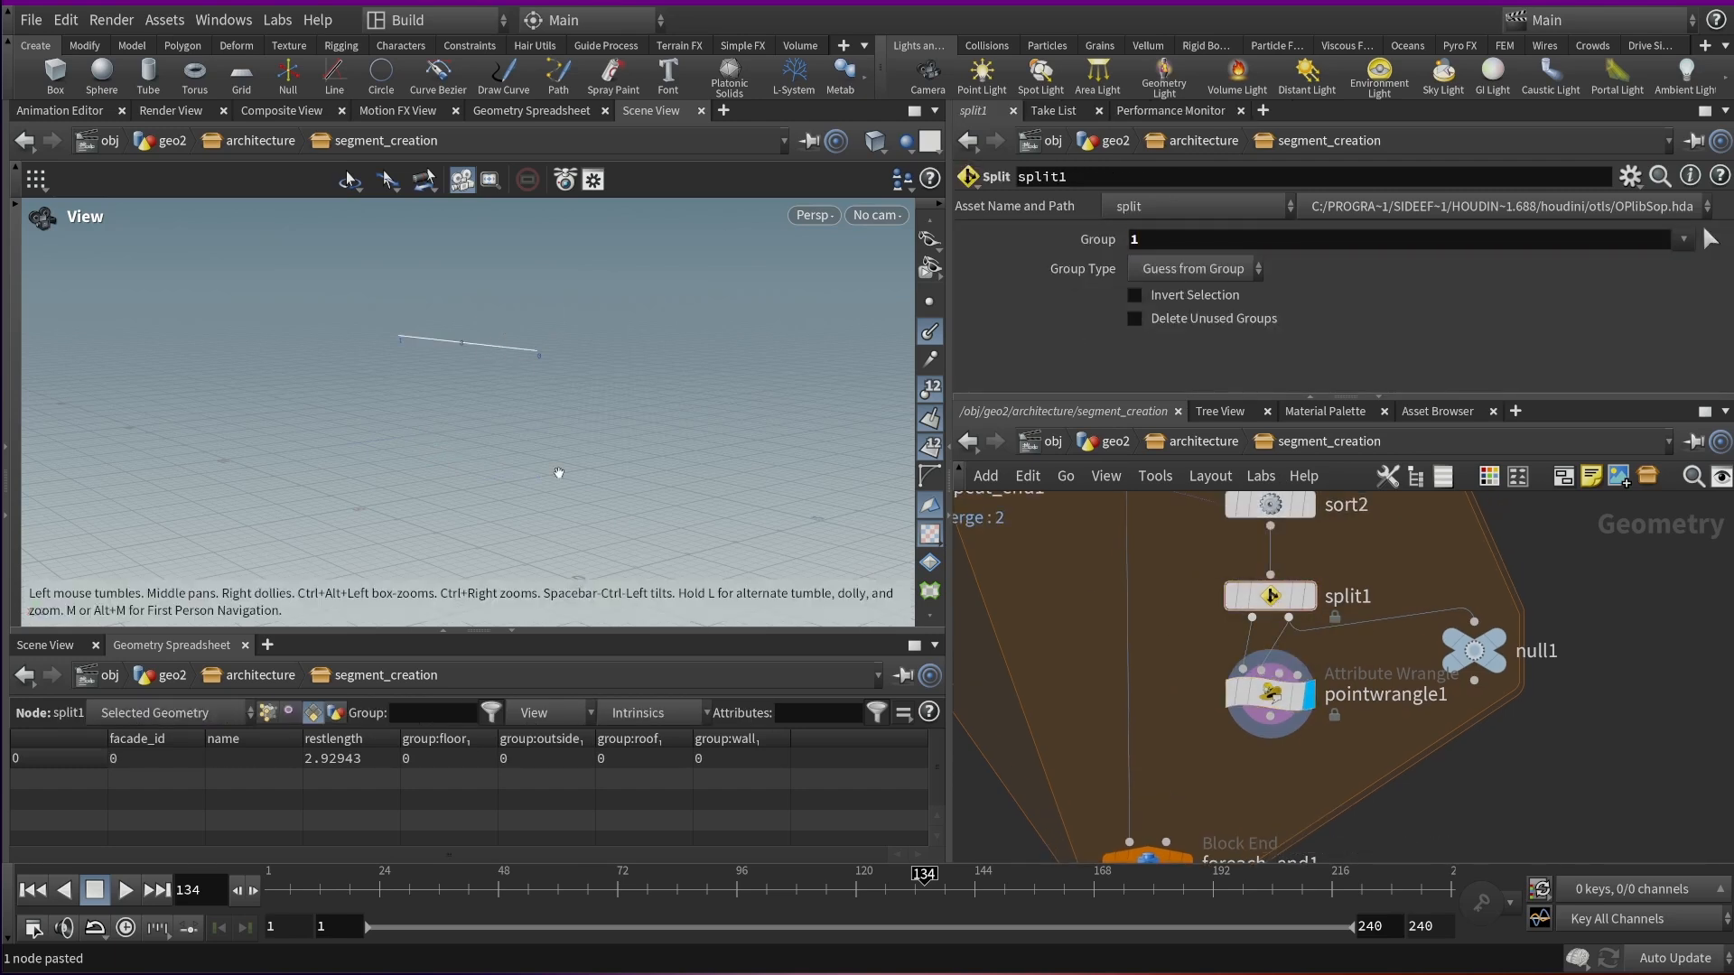
In pointwrangle1's VEX code, declare the vector pos_a as v@P
{"action": "left_click", "coordinate": [1269, 693]}
{"action": "left_click", "coordinate": [1149, 355]}
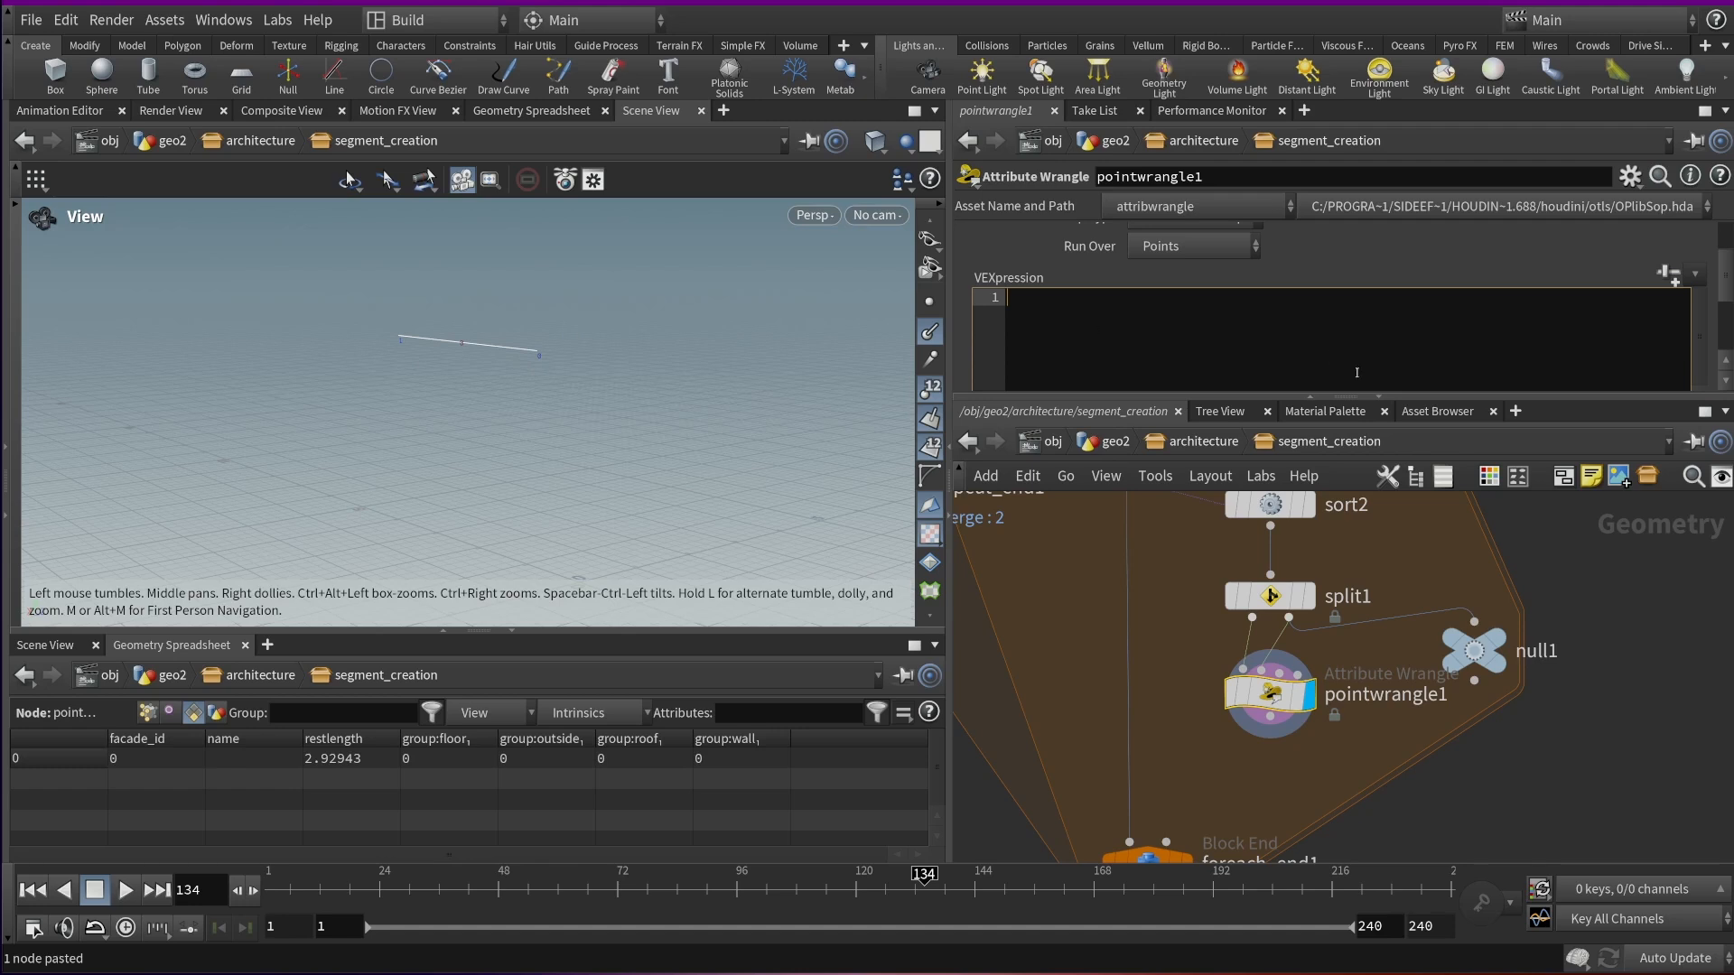
{"action": "type", "text": "v"}
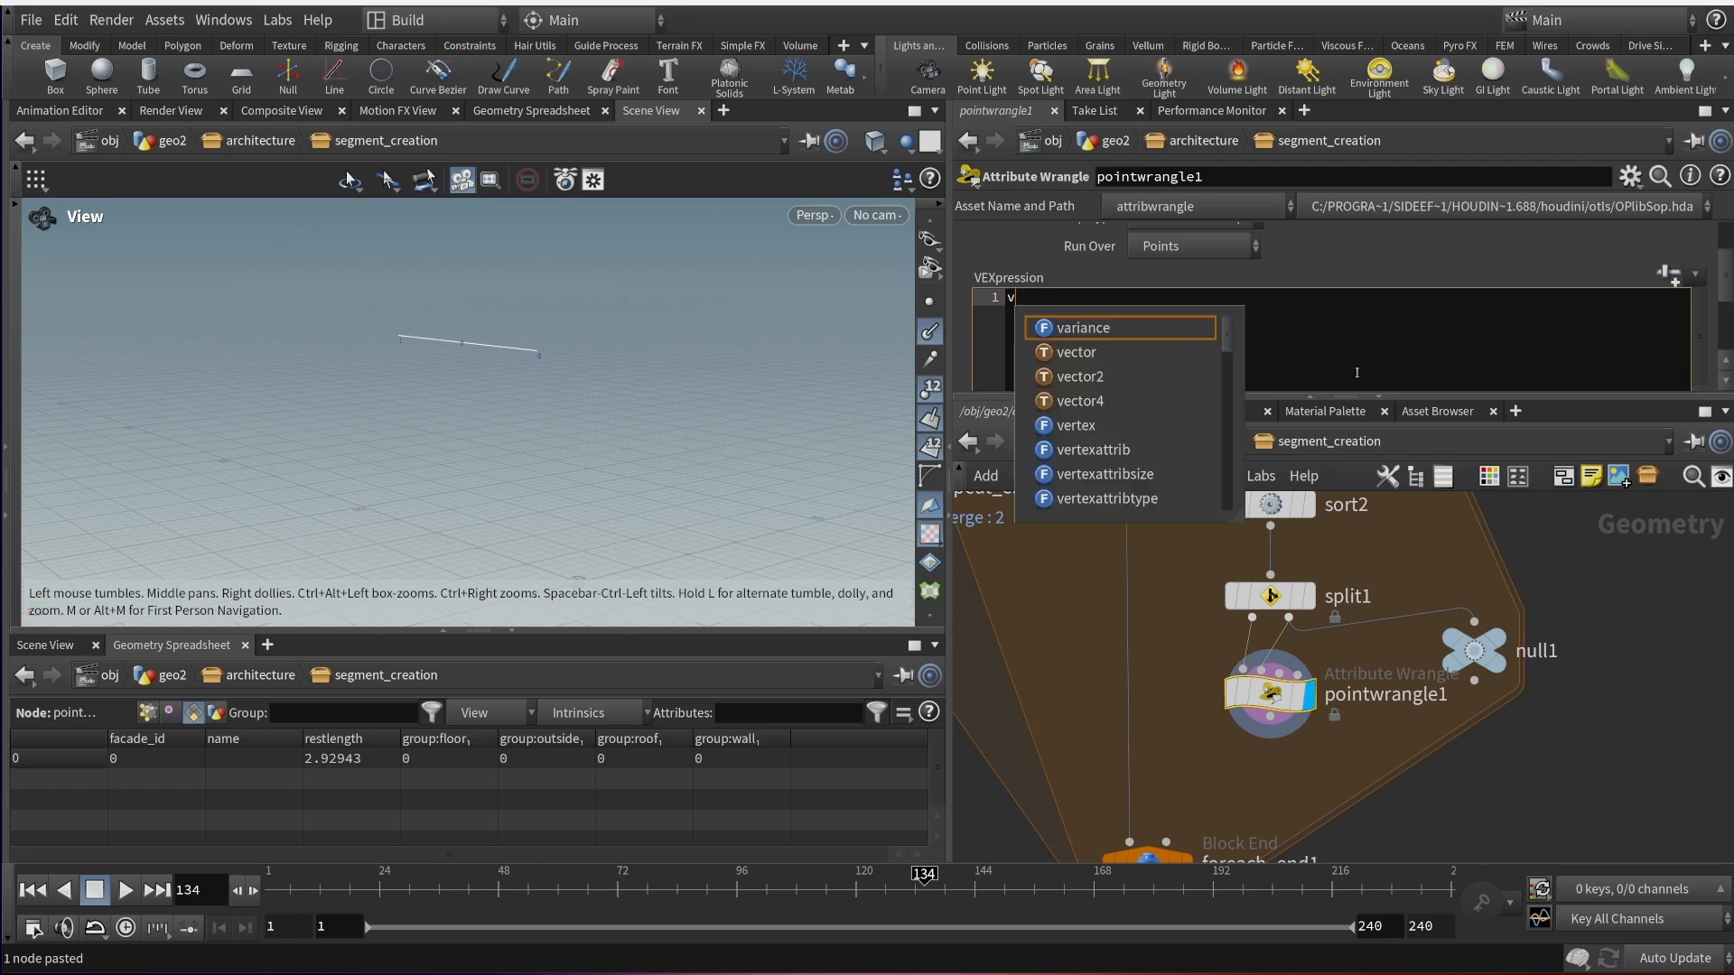
{"action": "type", "text": "@"}
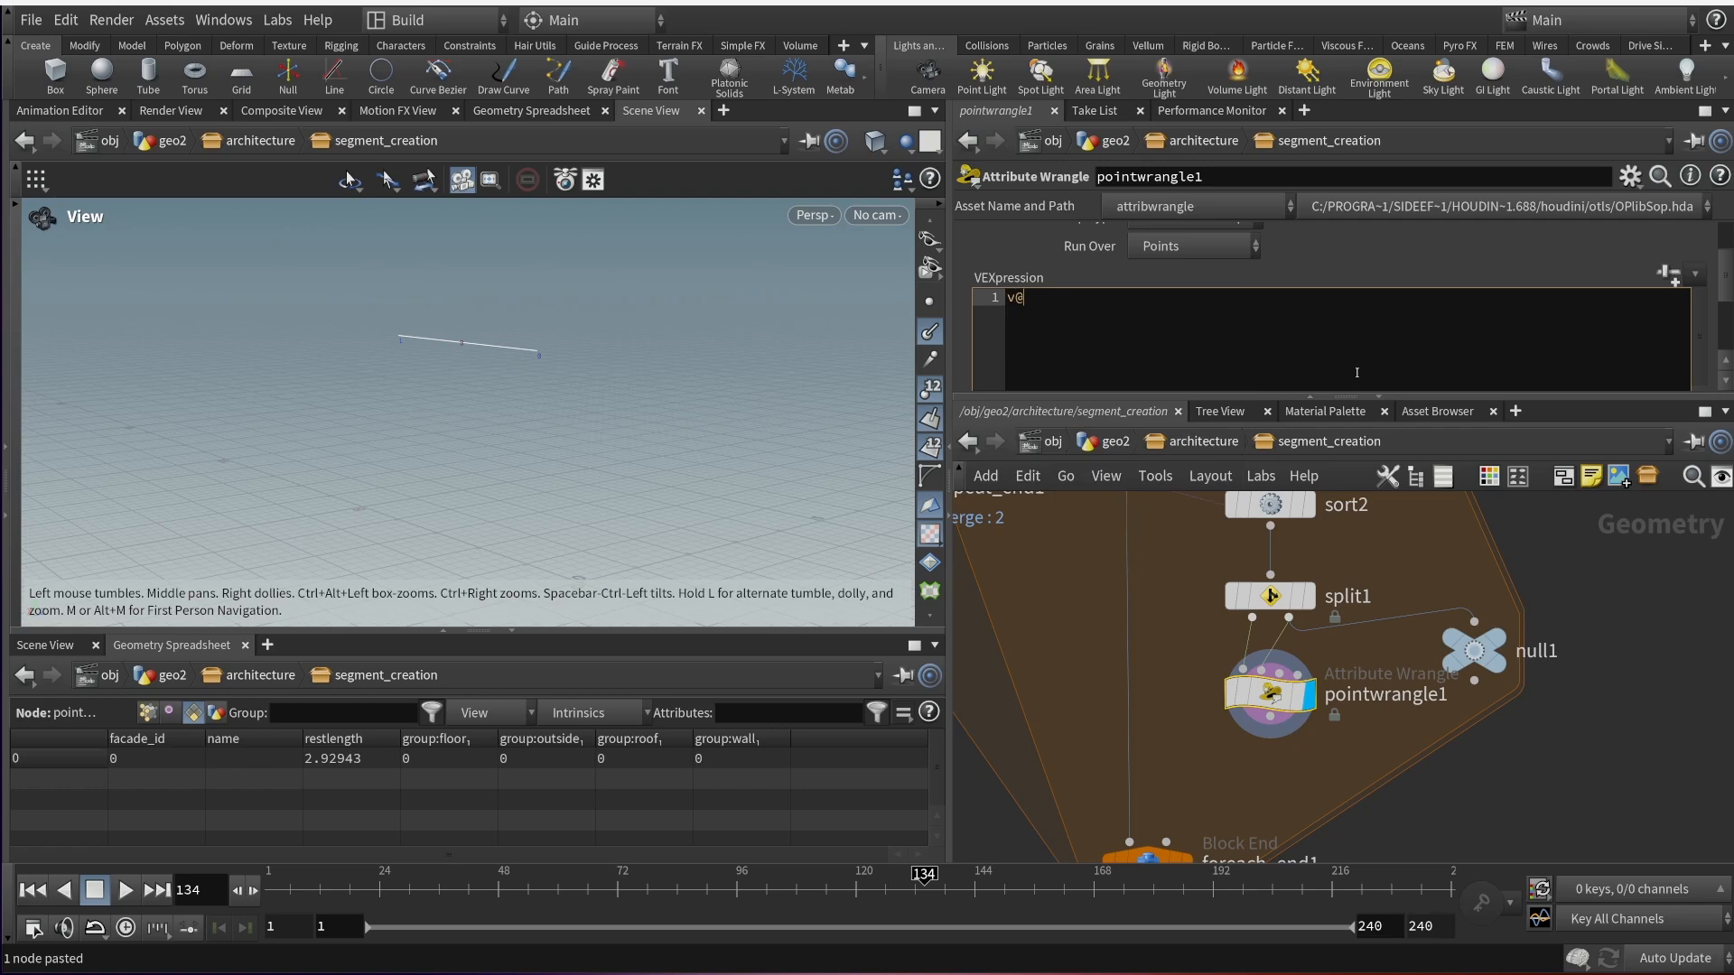
{"action": "key", "text": "BackSpace"}
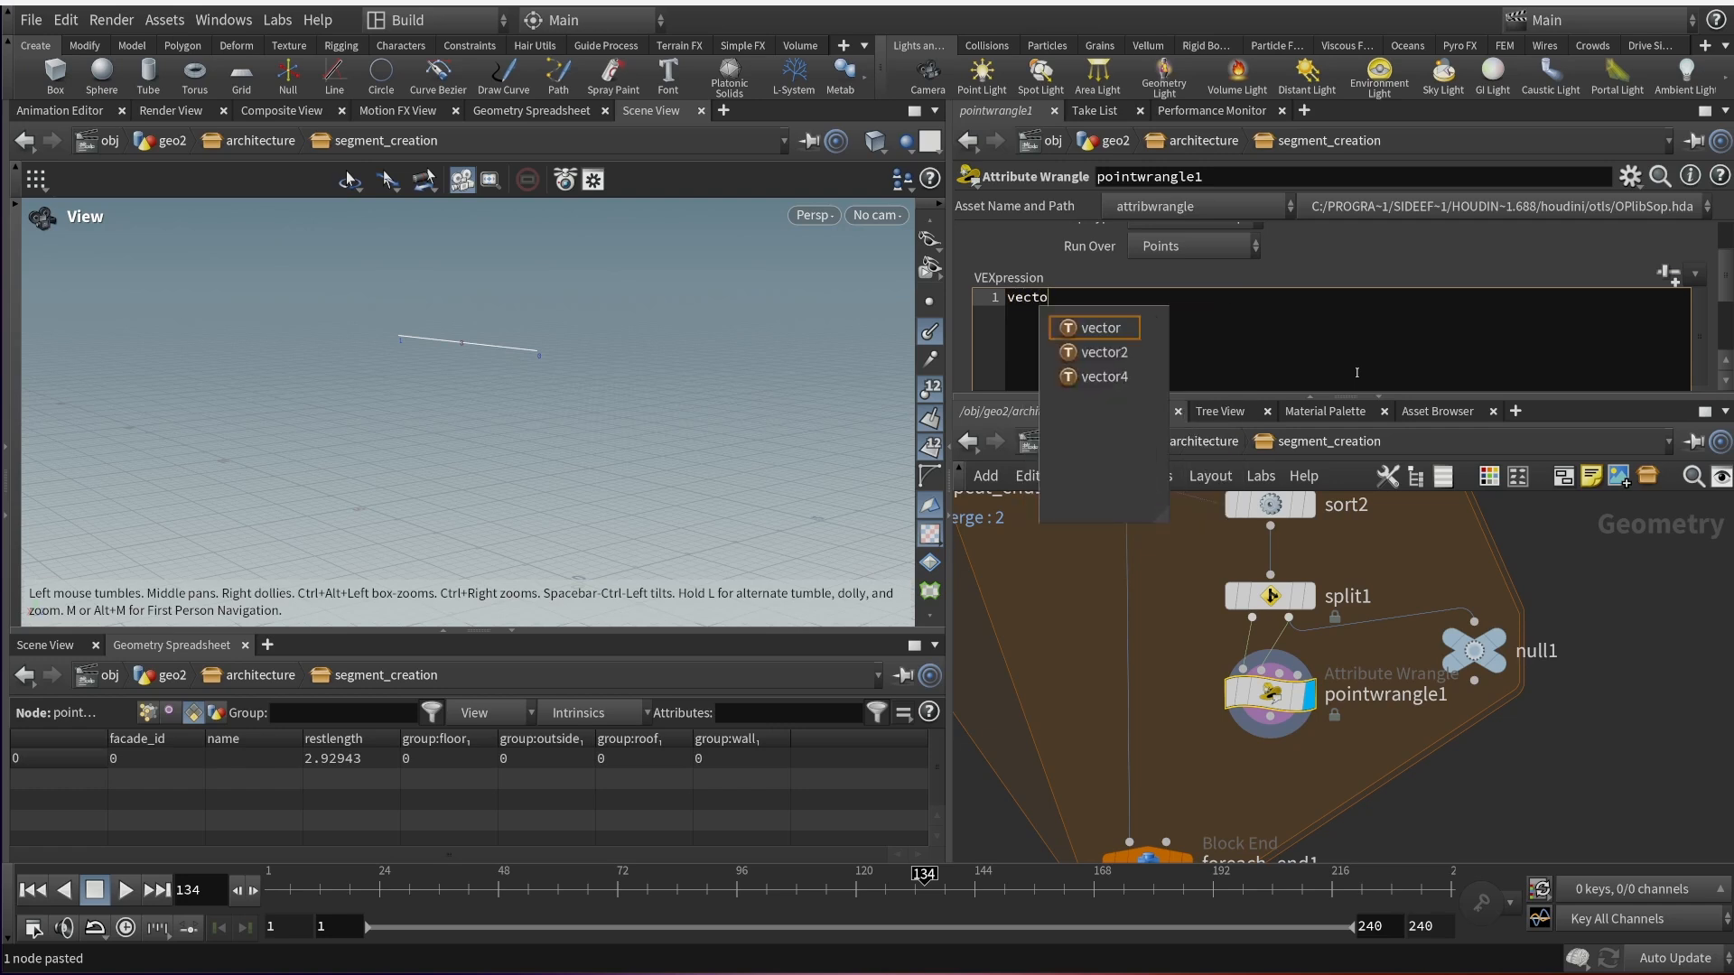
{"action": "type", "text": "ector pos"}
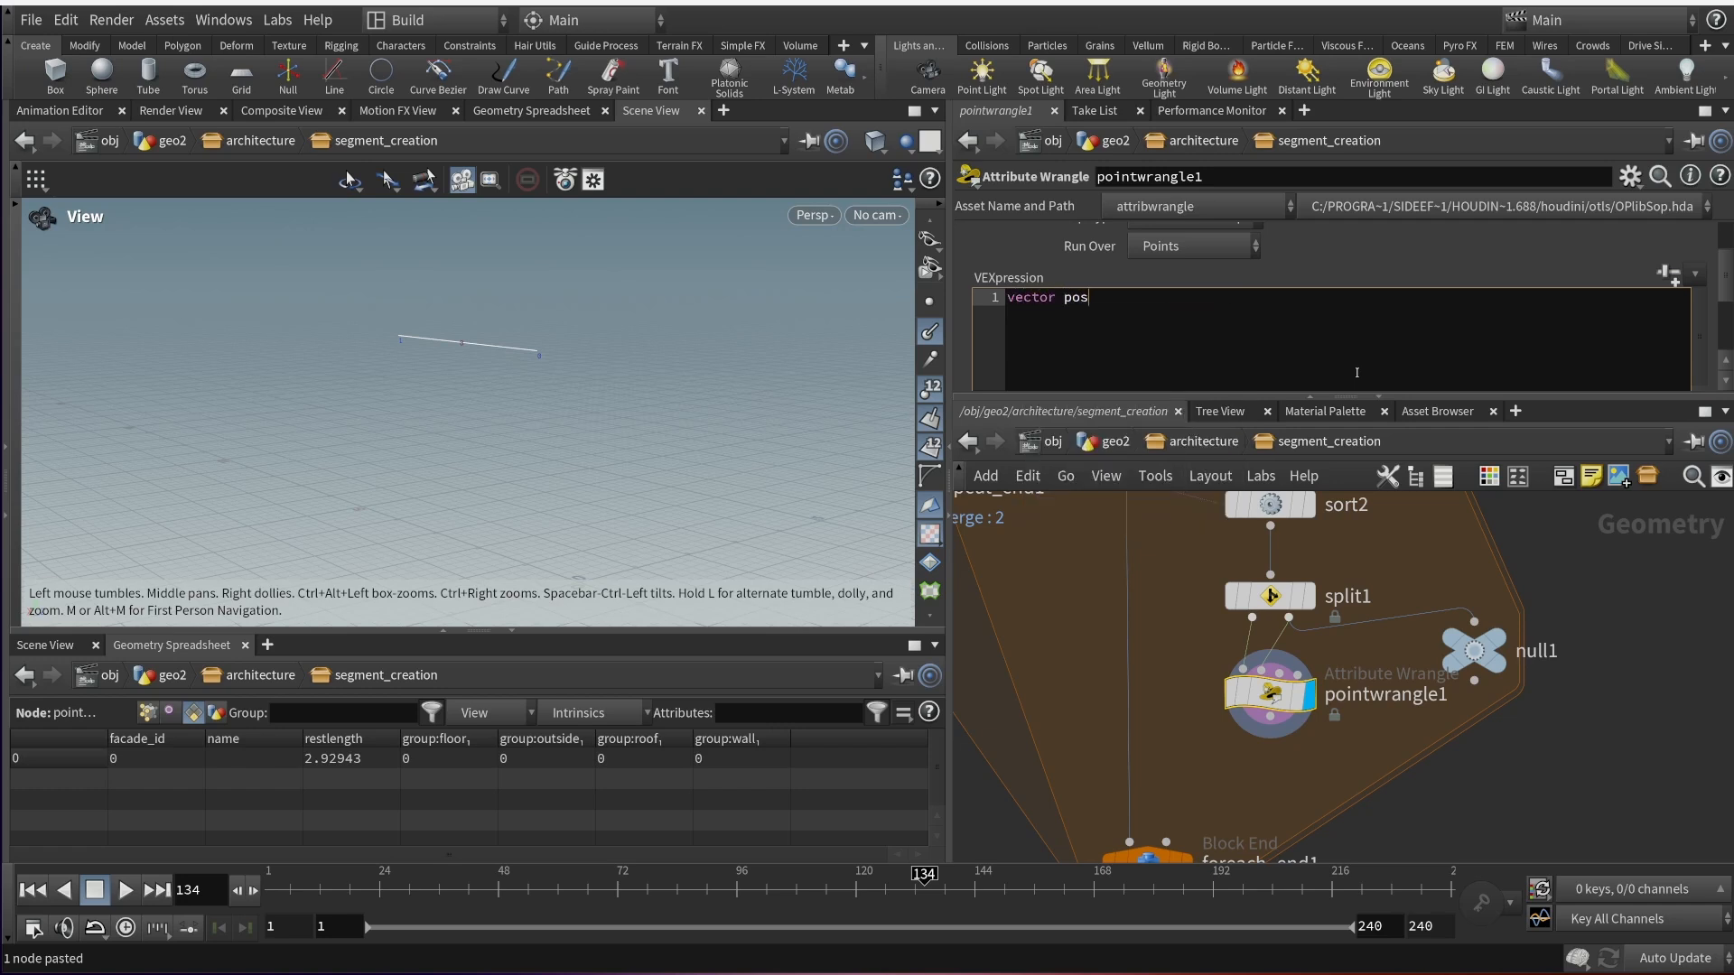
{"action": "type", "text": "_A"}
{"action": "key", "text": "BackSpace"}
{"action": "key", "text": "BackSpace"}
{"action": "type", "text": "a = v@P;"}
{"action": "key", "text": "Return"}
On the second line of the wrangle code, declare the vector pos_b as point(0, "P", i@ptnum)
{"action": "type", "text": "vector pos_"}
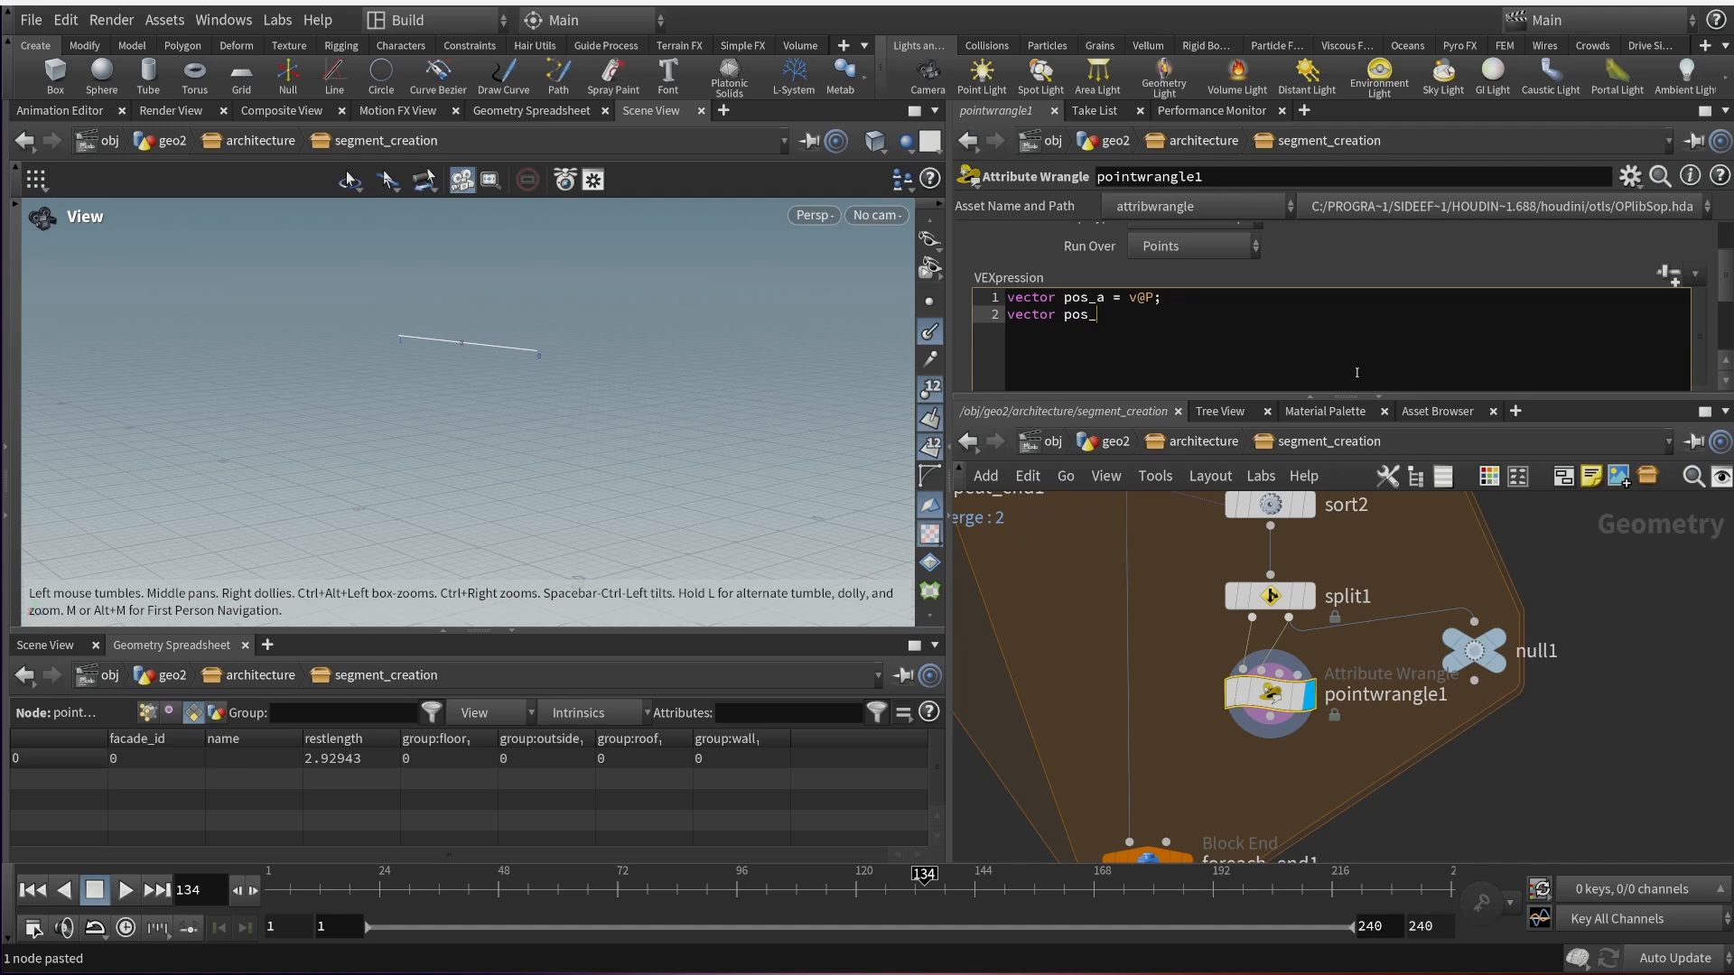
{"action": "type", "text": "B_"}
{"action": "type", "text": "= point"}
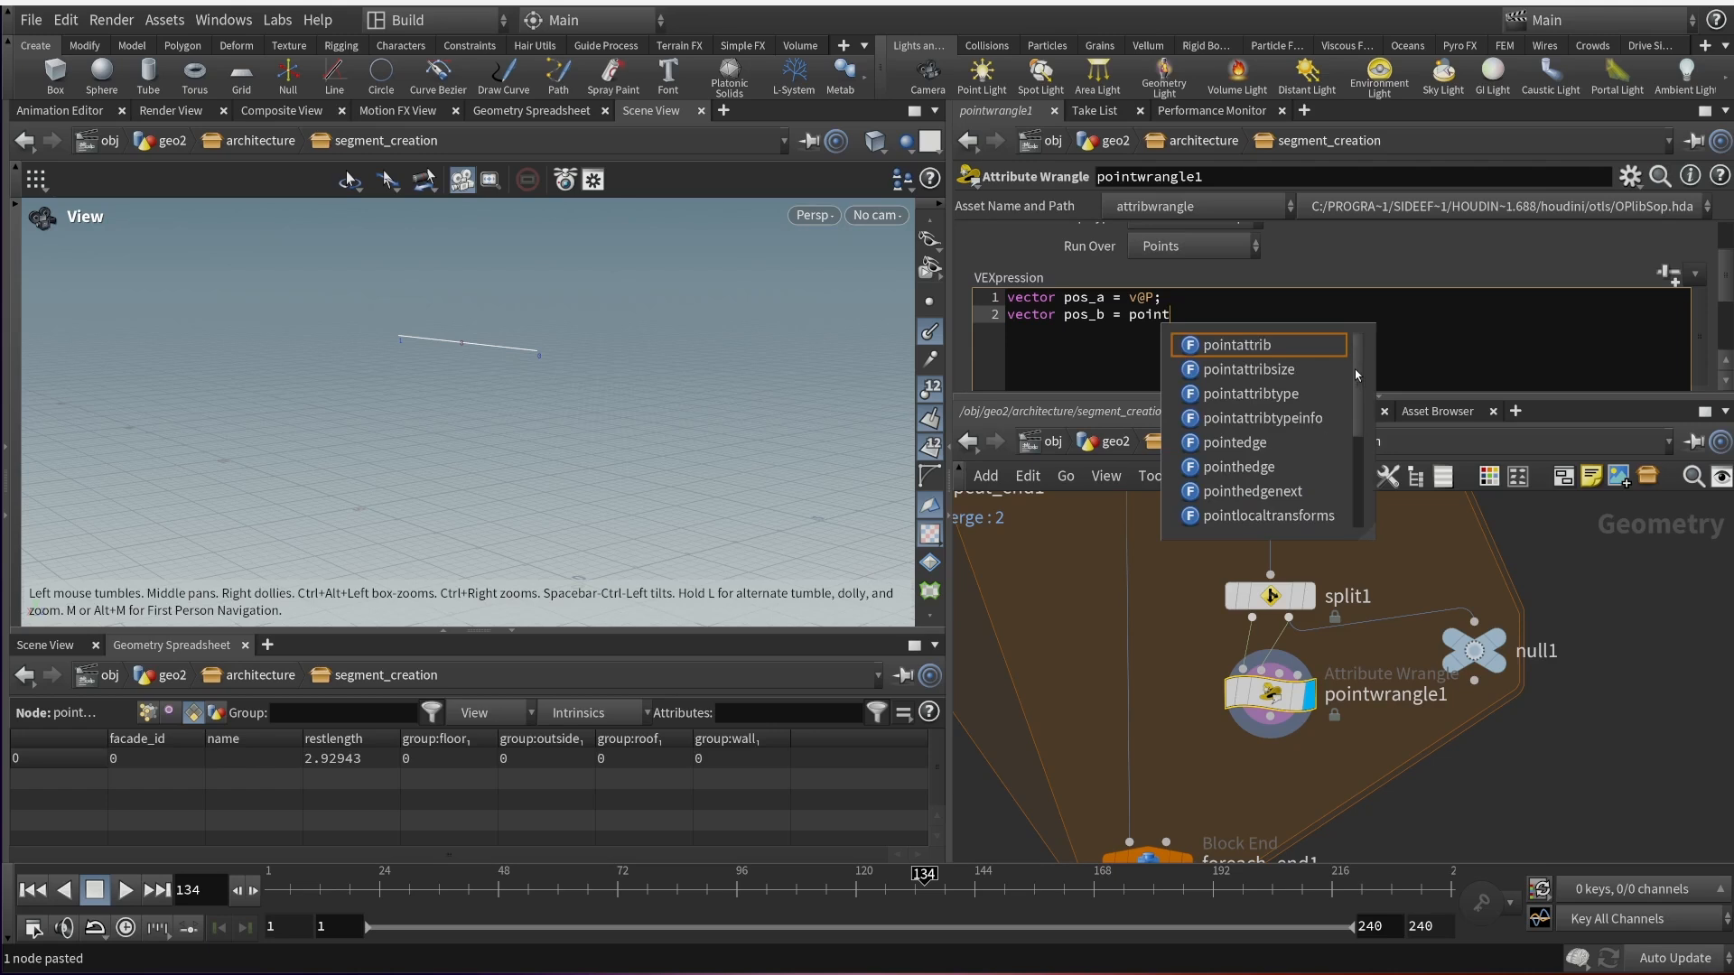
{"action": "type", "text": "(0, \""}
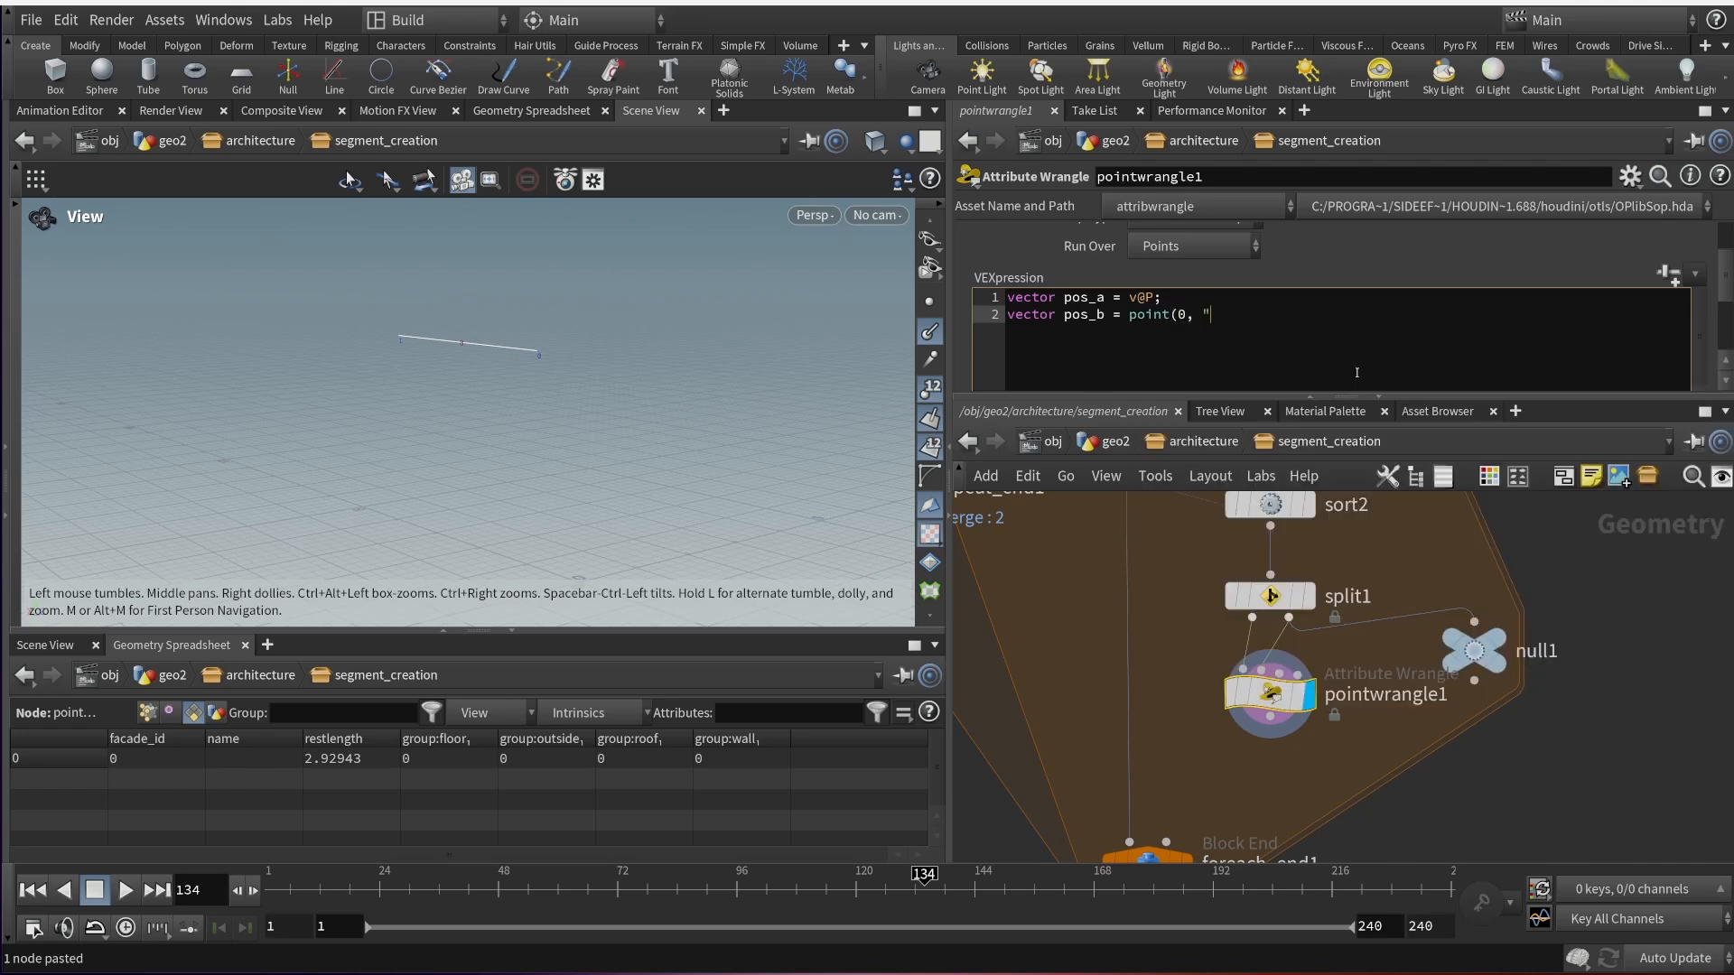
{"action": "type", "text": "P\", i@ptnum);"}
{"action": "key", "text": "Return"}
{"action": "key", "text": "Return"}
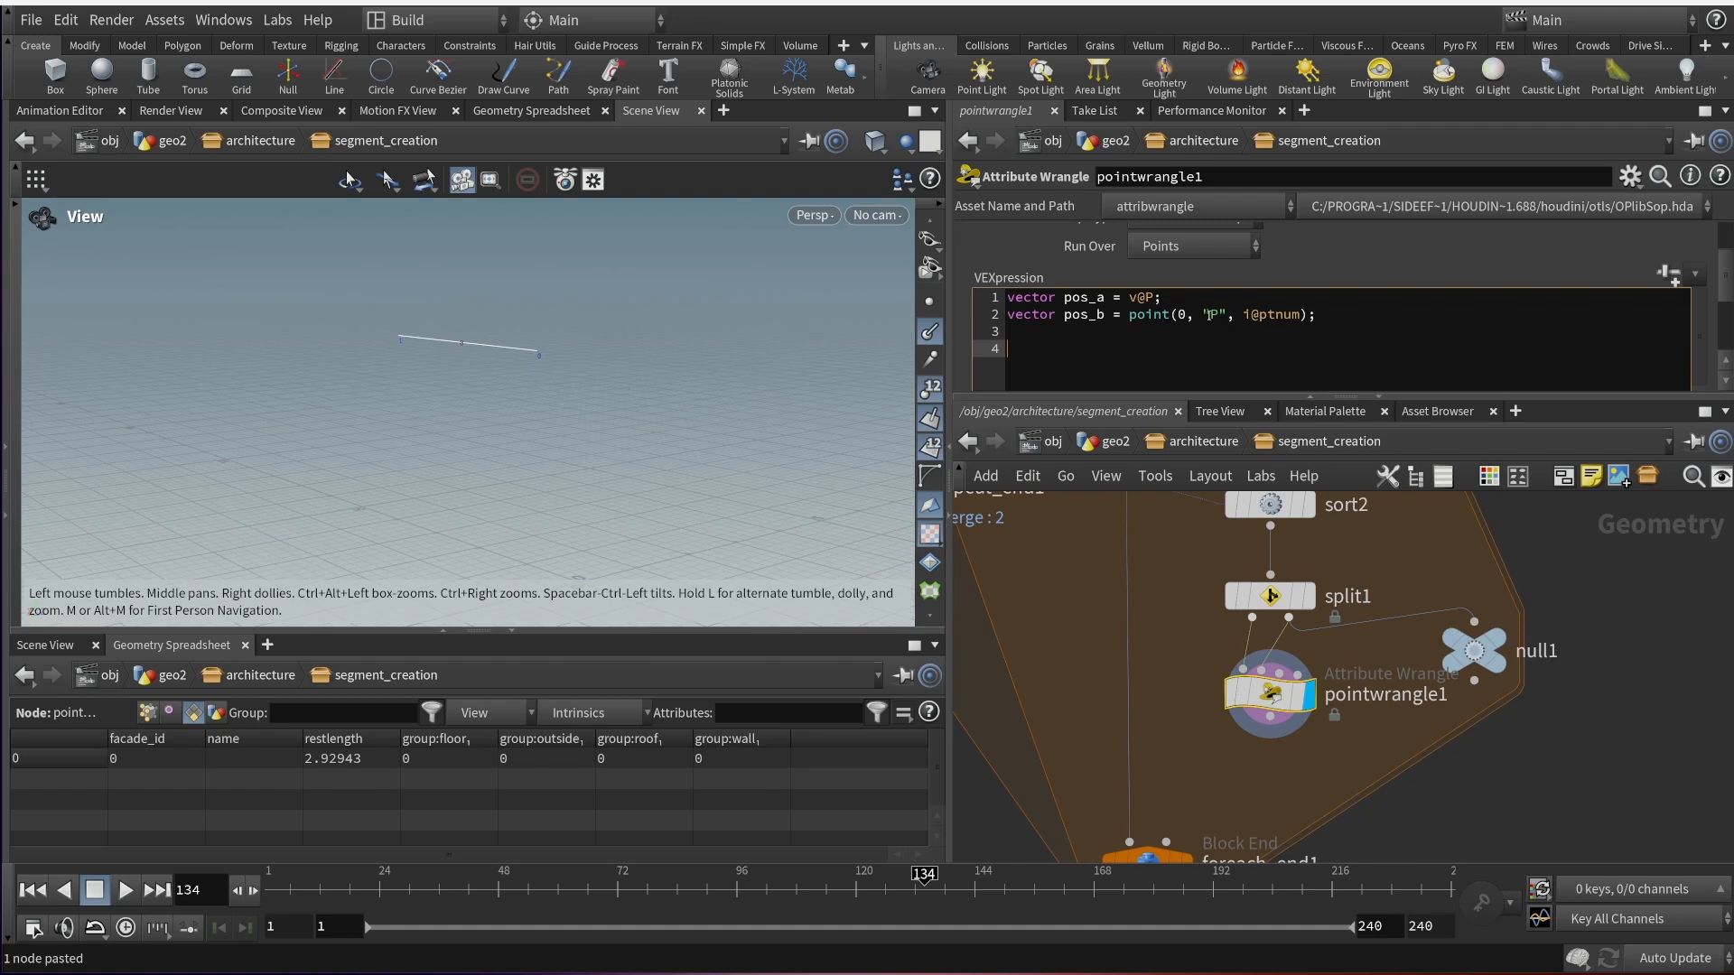
Below the declarations, add v@up = pos_a - pos_b; to store the difference as the up attribute
{"action": "type", "text": "v@"}
{"action": "type", "text": "up "}
{"action": "type", "text": "po"}
{"action": "type", "text": "s_a"}
{"action": "key", "text": "BackSpace"}
{"action": "key", "text": "BackSpace"}
{"action": "key", "text": "BackSpace"}
{"action": "key", "text": "BackSpace"}
{"action": "key", "text": "BackSpace"}
{"action": "type", "text": "pos_a - pos_b;d"}
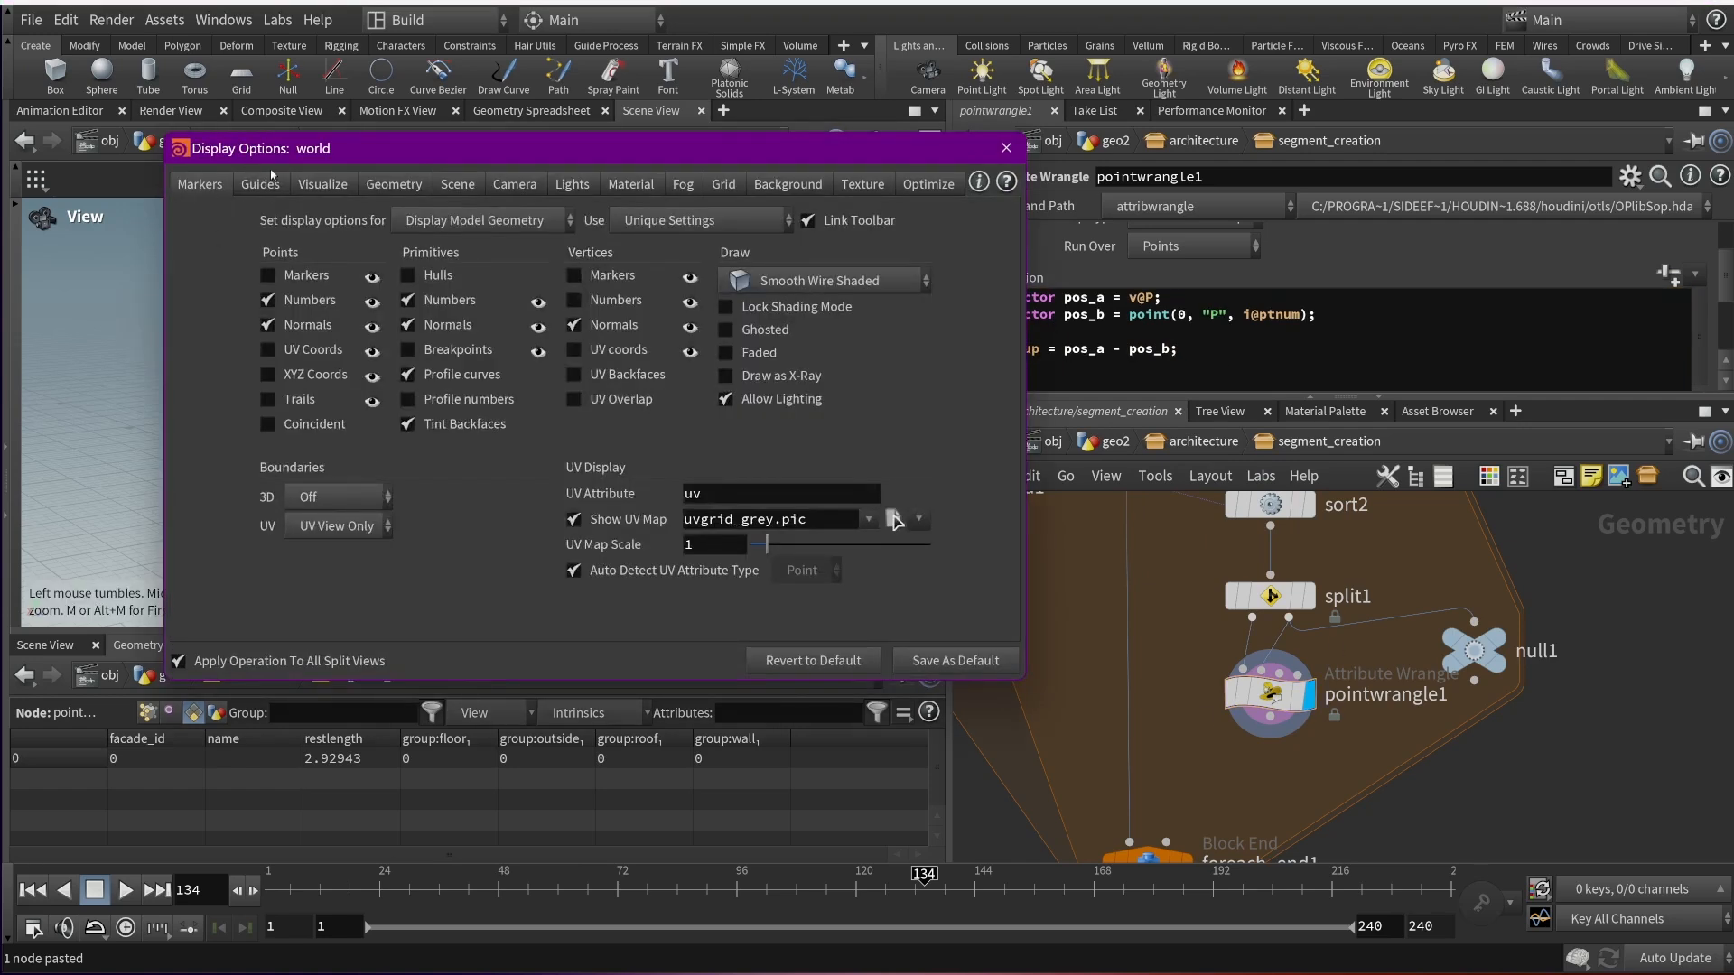
Check the scene's visualizers for the up attribute and examine pointwrangle1's point attributes in the spreadsheet
{"action": "left_click", "coordinate": [322, 184]}
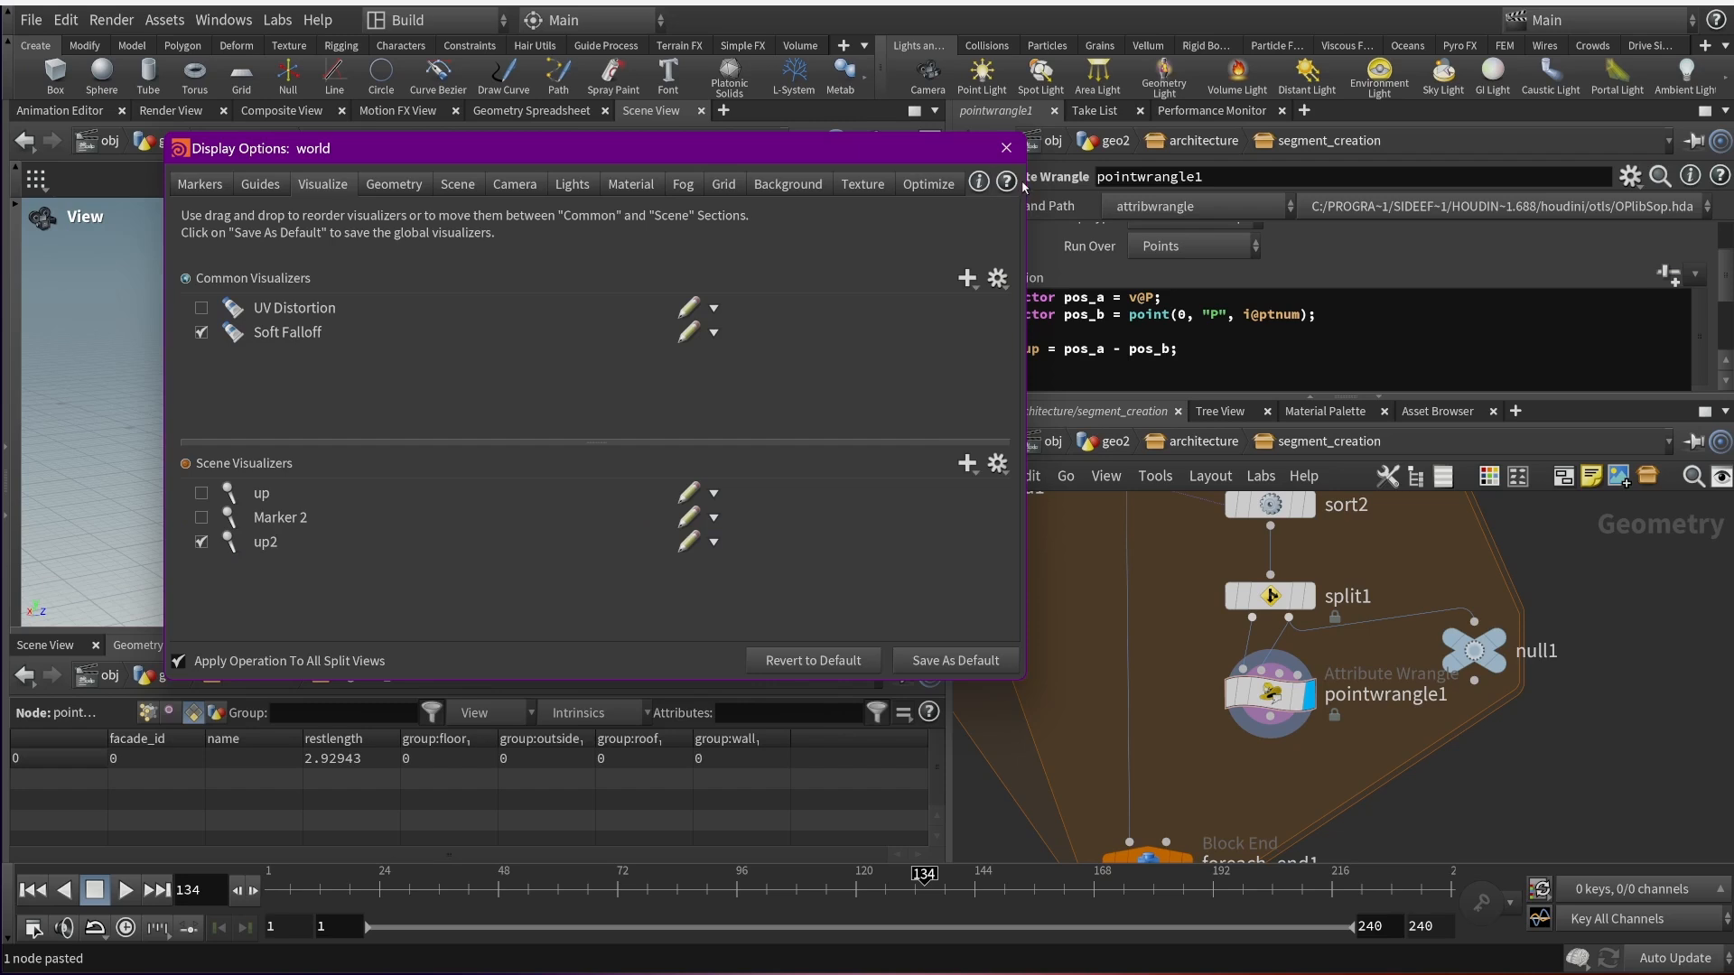
{"action": "left_click", "coordinate": [1006, 147]}
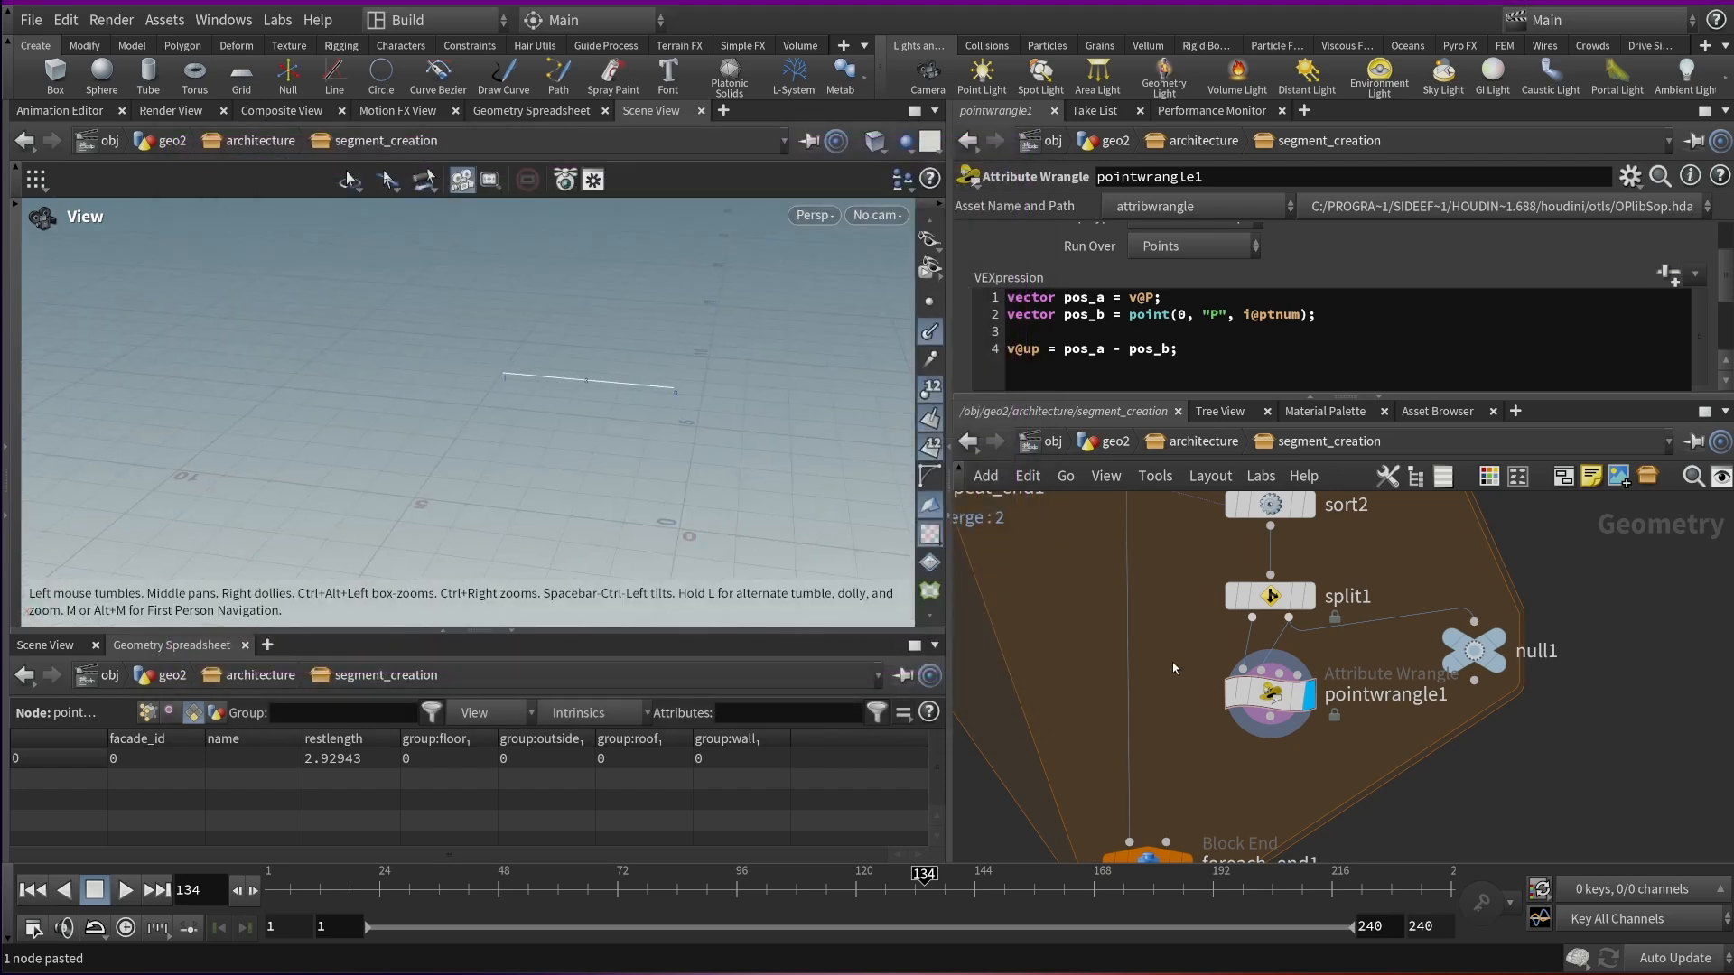
{"action": "left_click", "coordinate": [1268, 694]}
{"action": "left_click", "coordinate": [148, 712]}
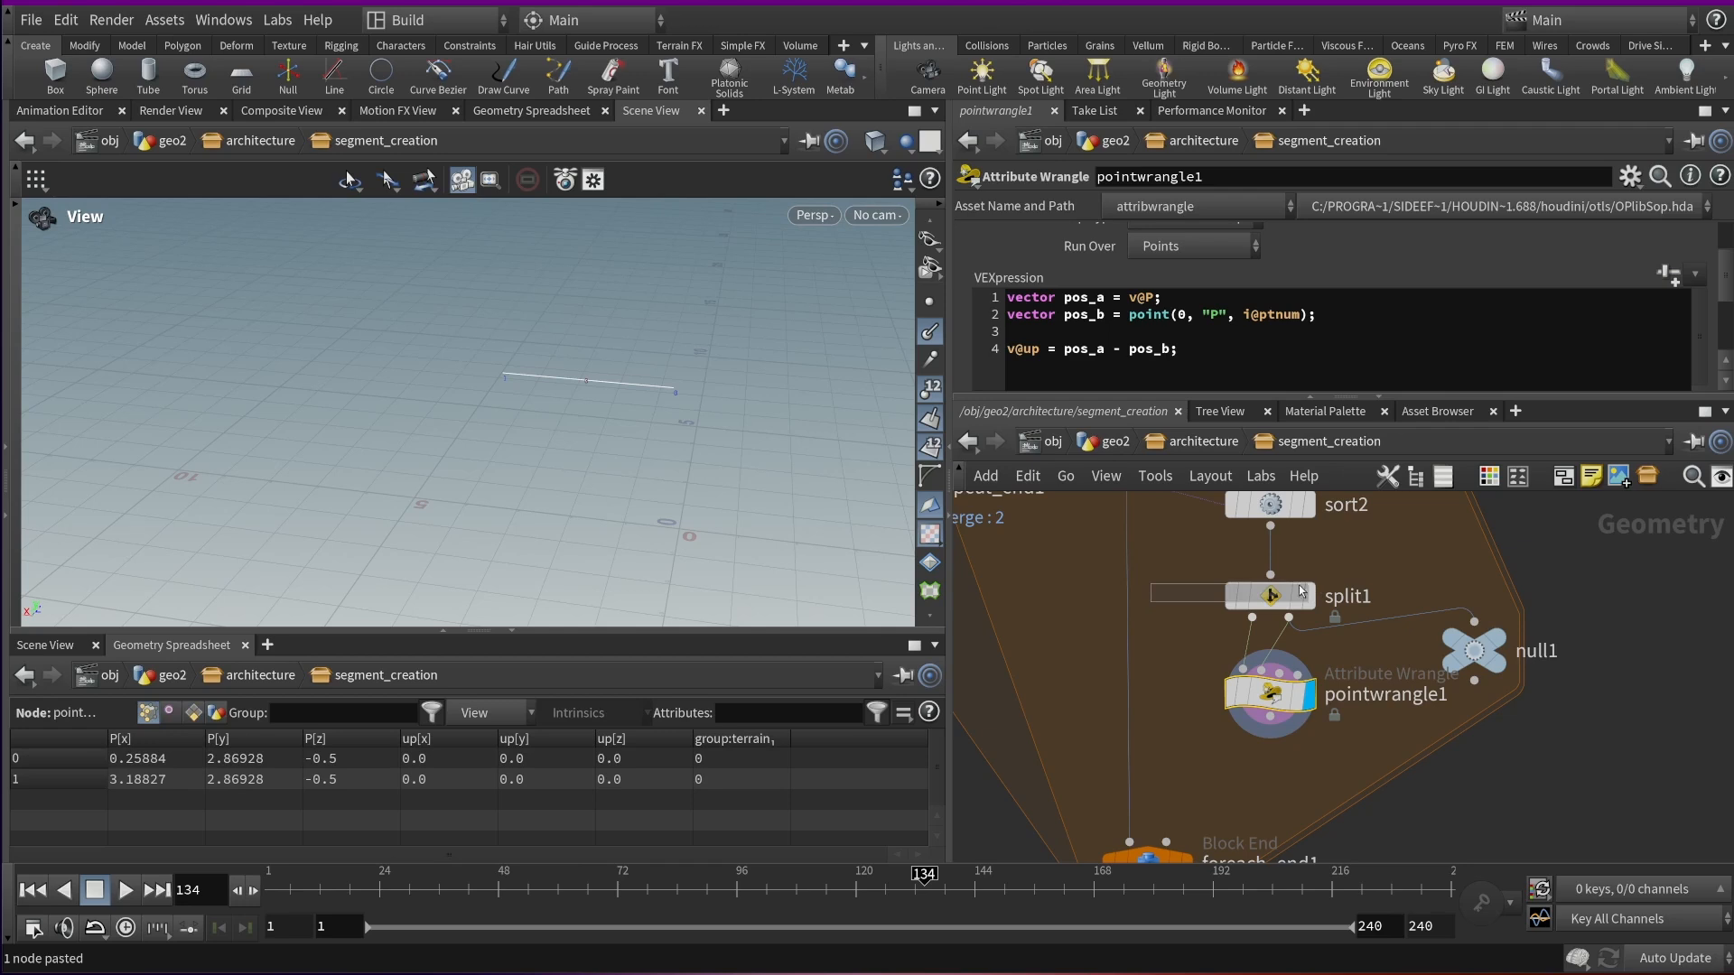
Try assigning the second position to the points with the line v@P = pos_b; below the declarations
{"action": "left_click", "coordinate": [1124, 351]}
{"action": "left_click", "coordinate": [1355, 314]}
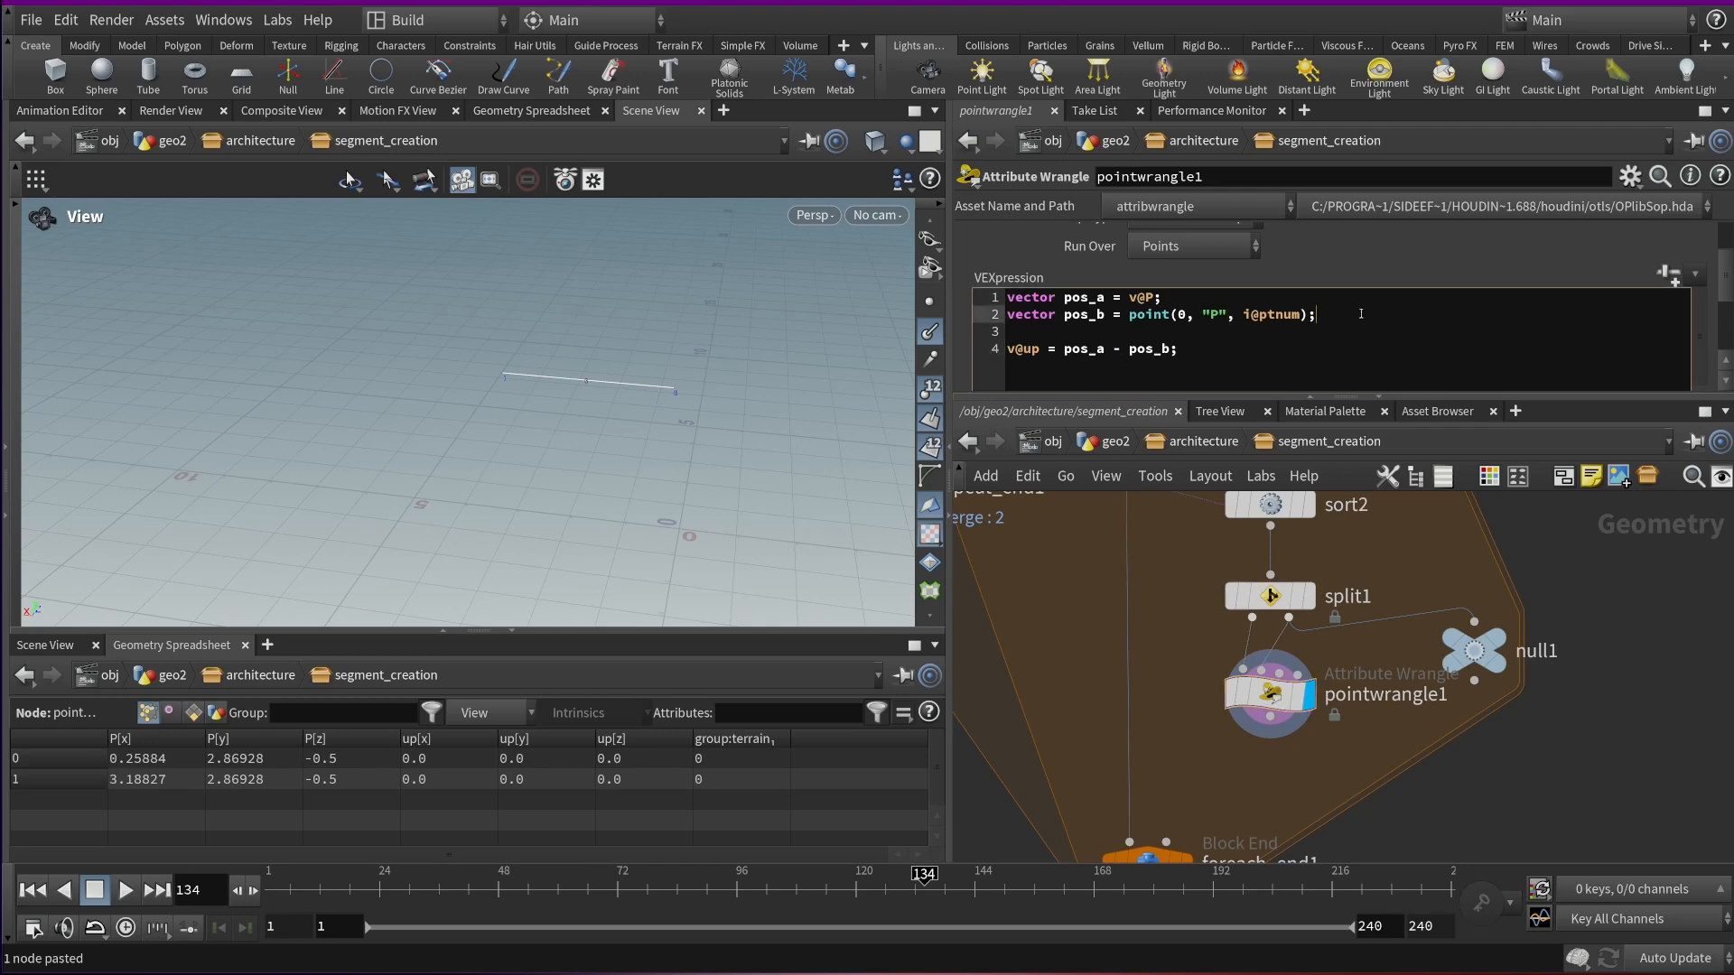
{"action": "key", "text": "Return"}
{"action": "type", "text": "v@"}
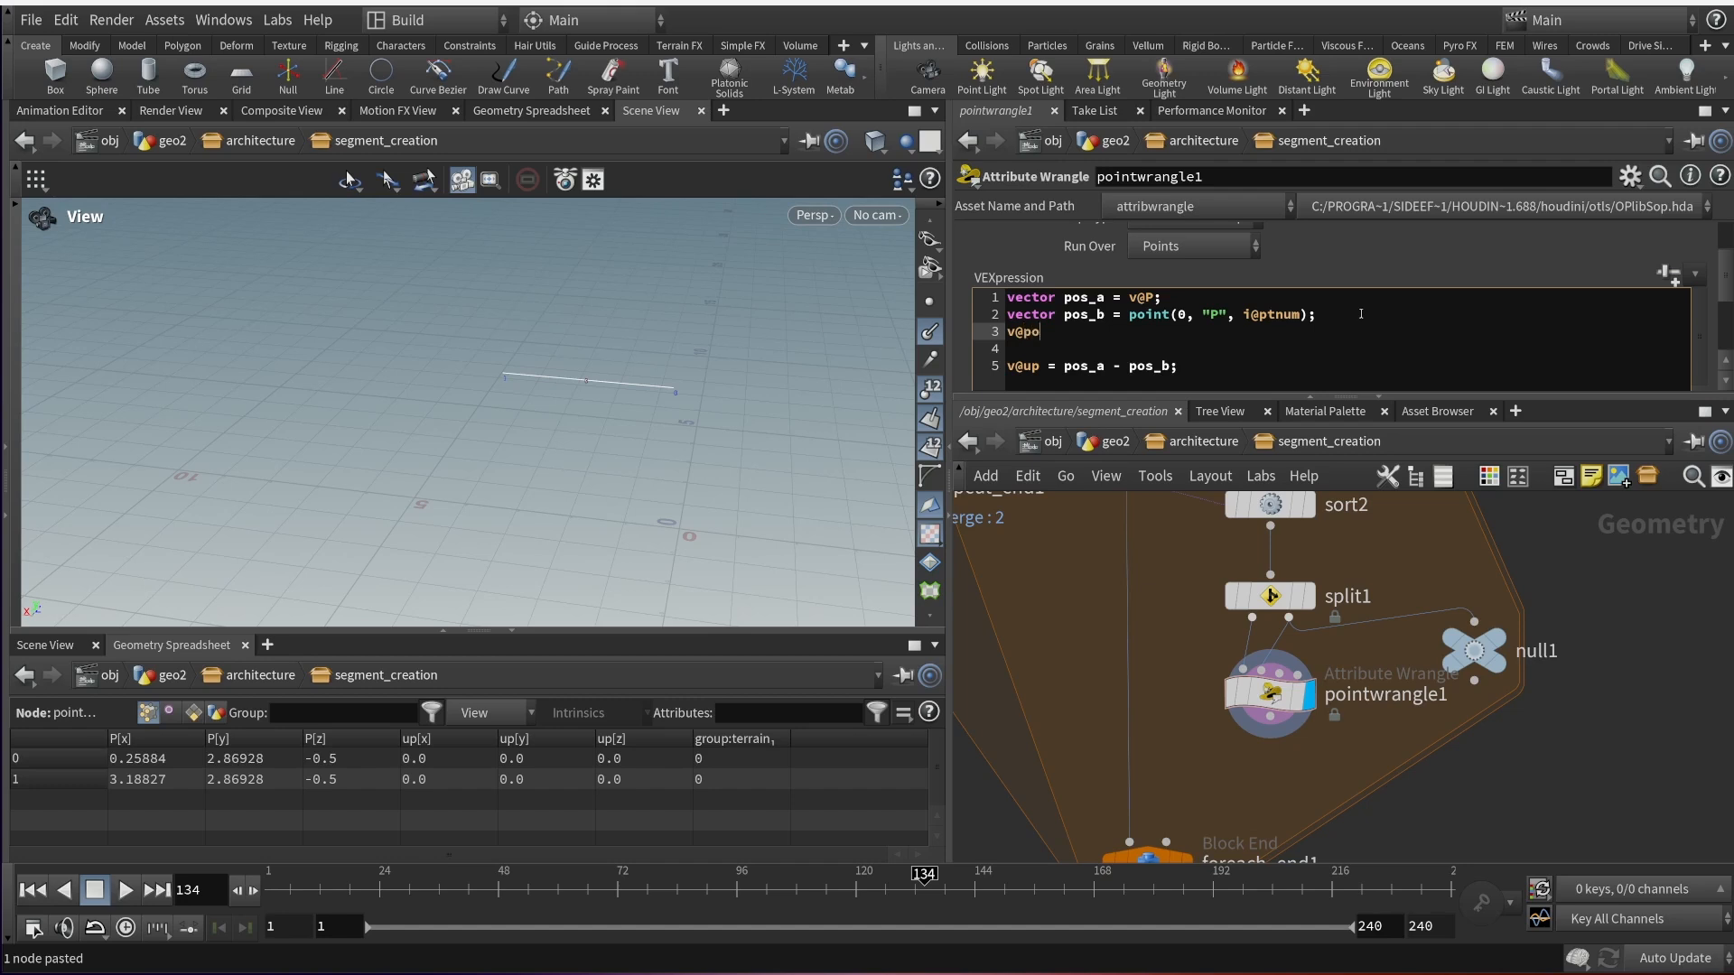
{"action": "type", "text": "P = pos_B;"}
{"action": "mouse_move", "coordinate": [1312, 603]}
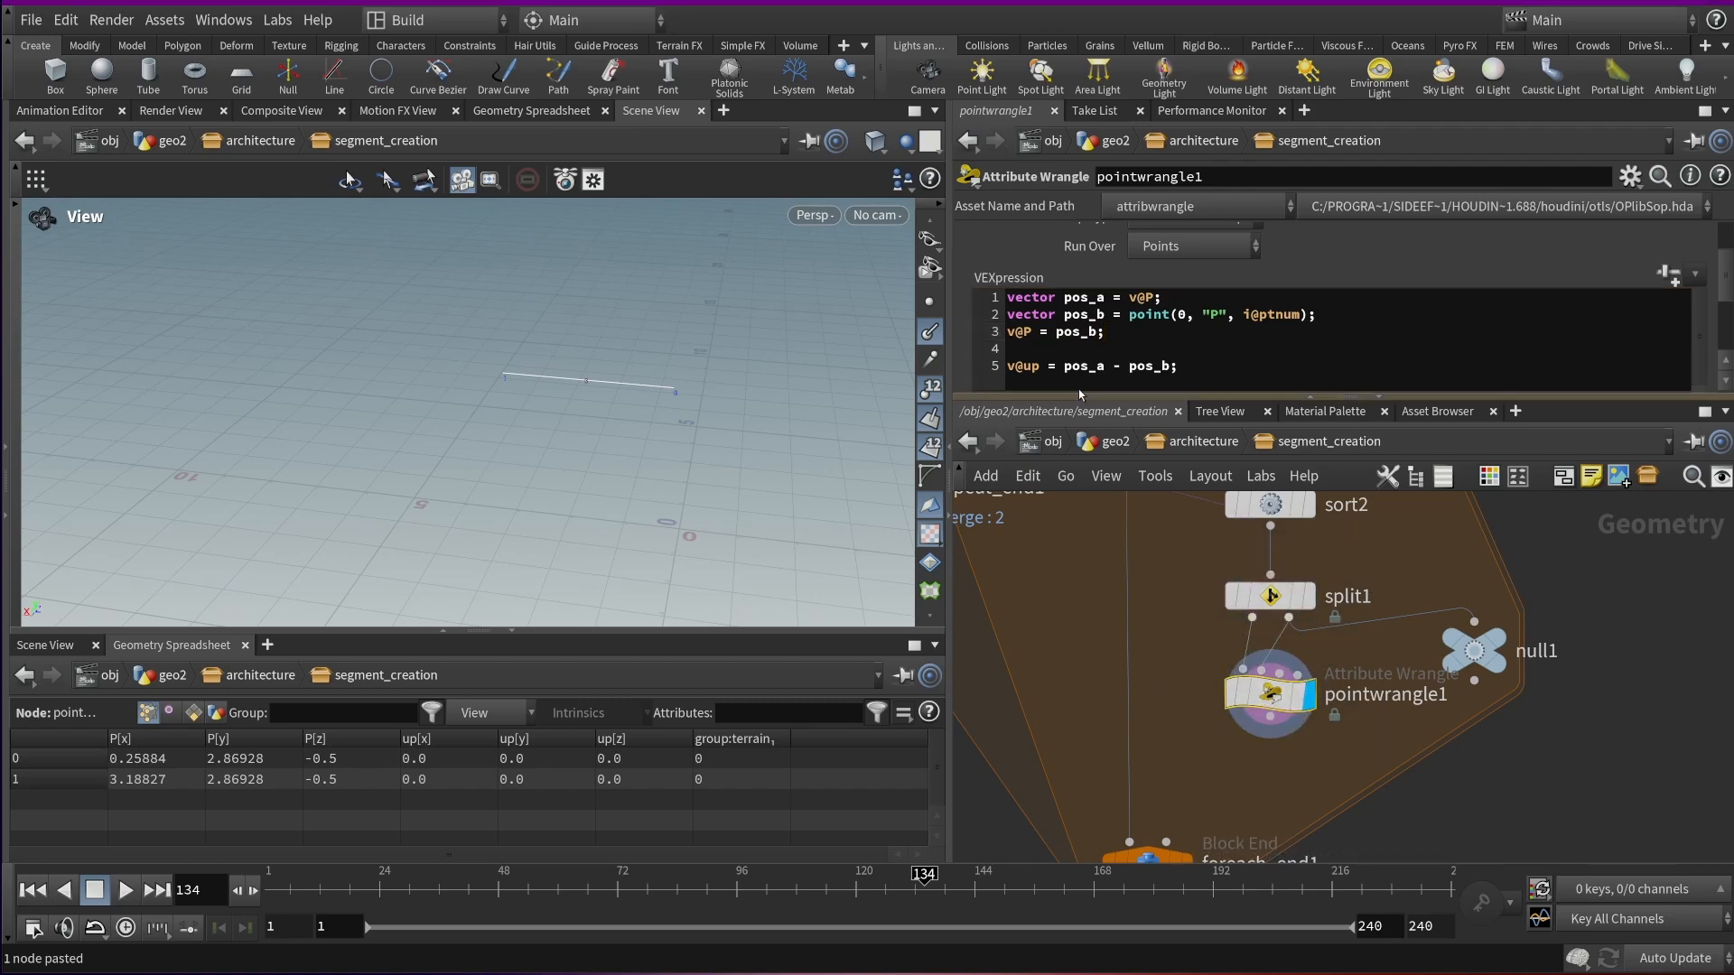
Remove the v@P = pos_b; test line from the wrangle code
{"action": "double_click", "coordinate": [1075, 332]}
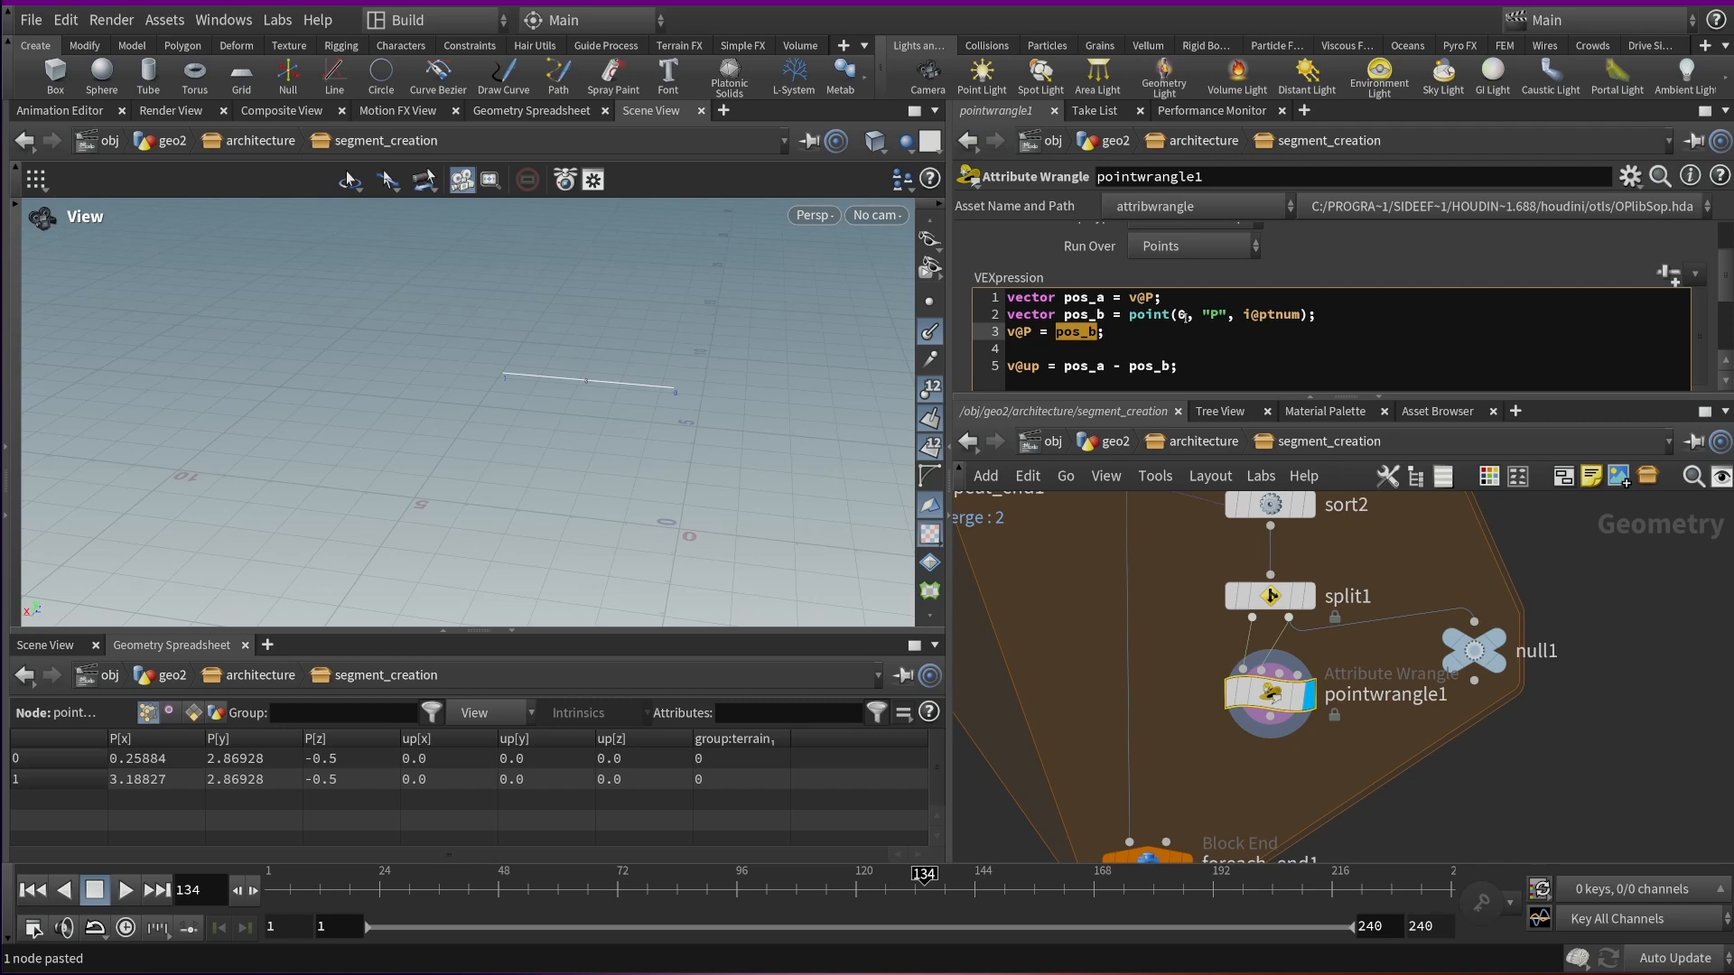
{"action": "left_click", "coordinate": [1118, 331]}
{"action": "left_click_drag", "start_coordinate": [1118, 332], "coordinate": [1011, 347]}
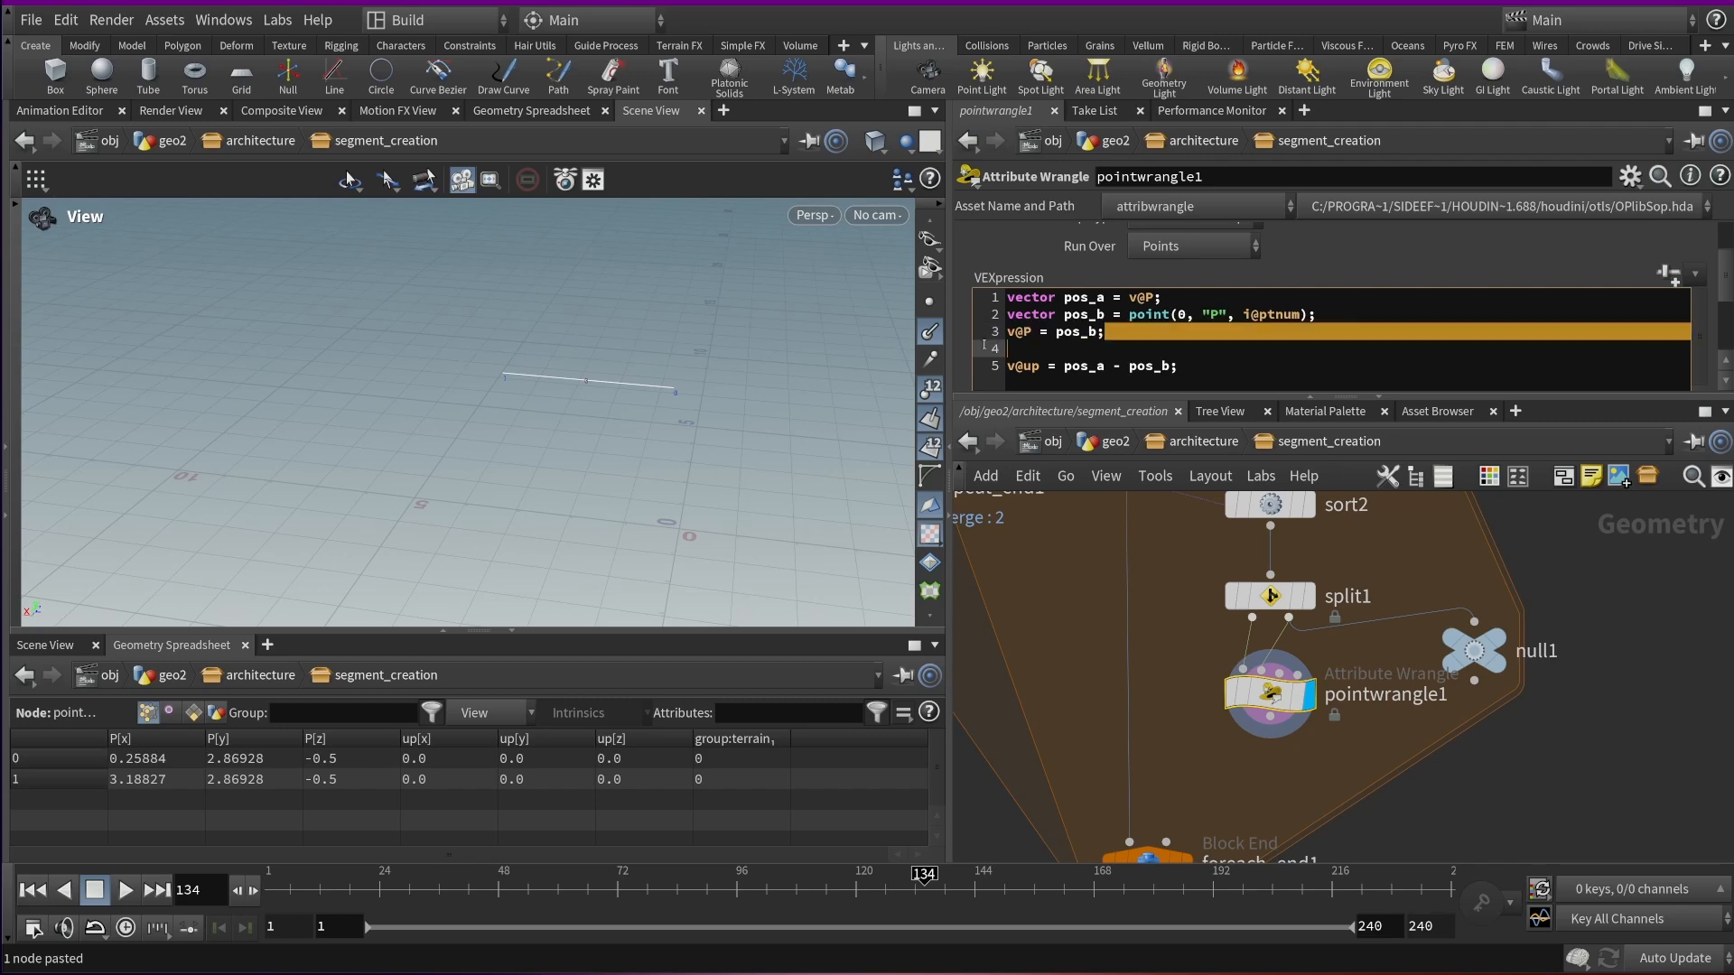
{"action": "left_click", "coordinate": [1075, 334]}
{"action": "key", "text": "End"}
{"action": "key", "text": "shift+Home"}
{"action": "key", "text": "BackSpace"}
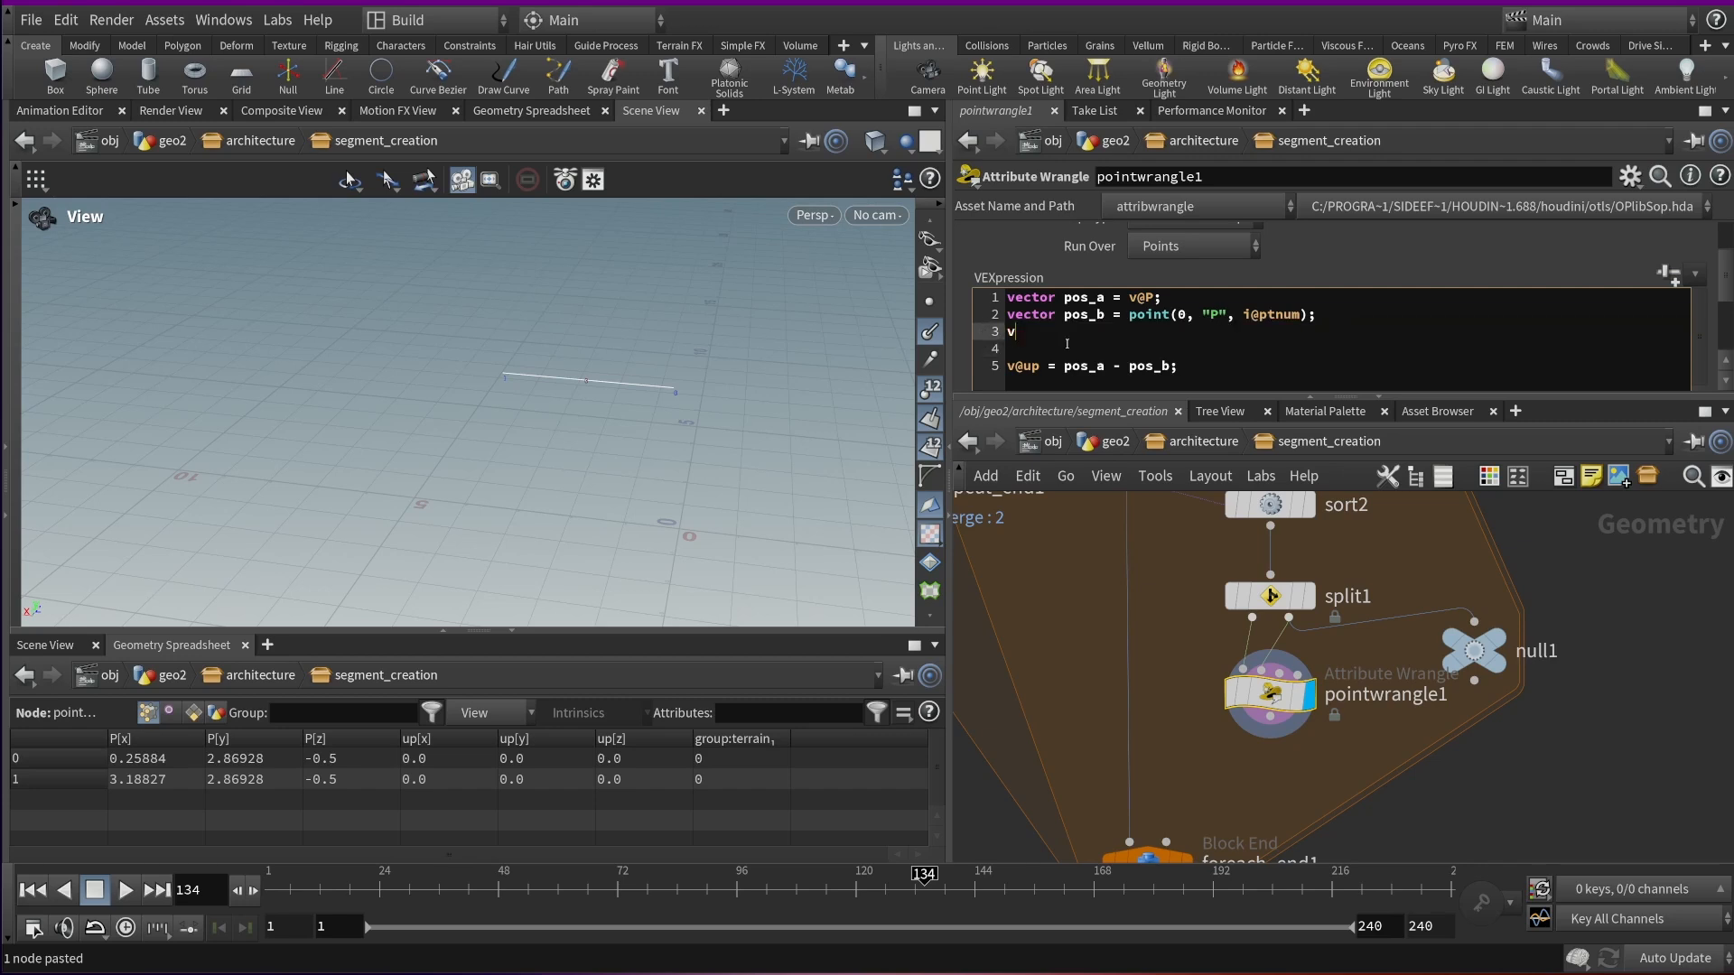
Make pos_b read from the second edge by setting the point function's input number to 1
{"action": "left_click", "coordinate": [1194, 316]}
{"action": "key", "text": "BackSpace"}
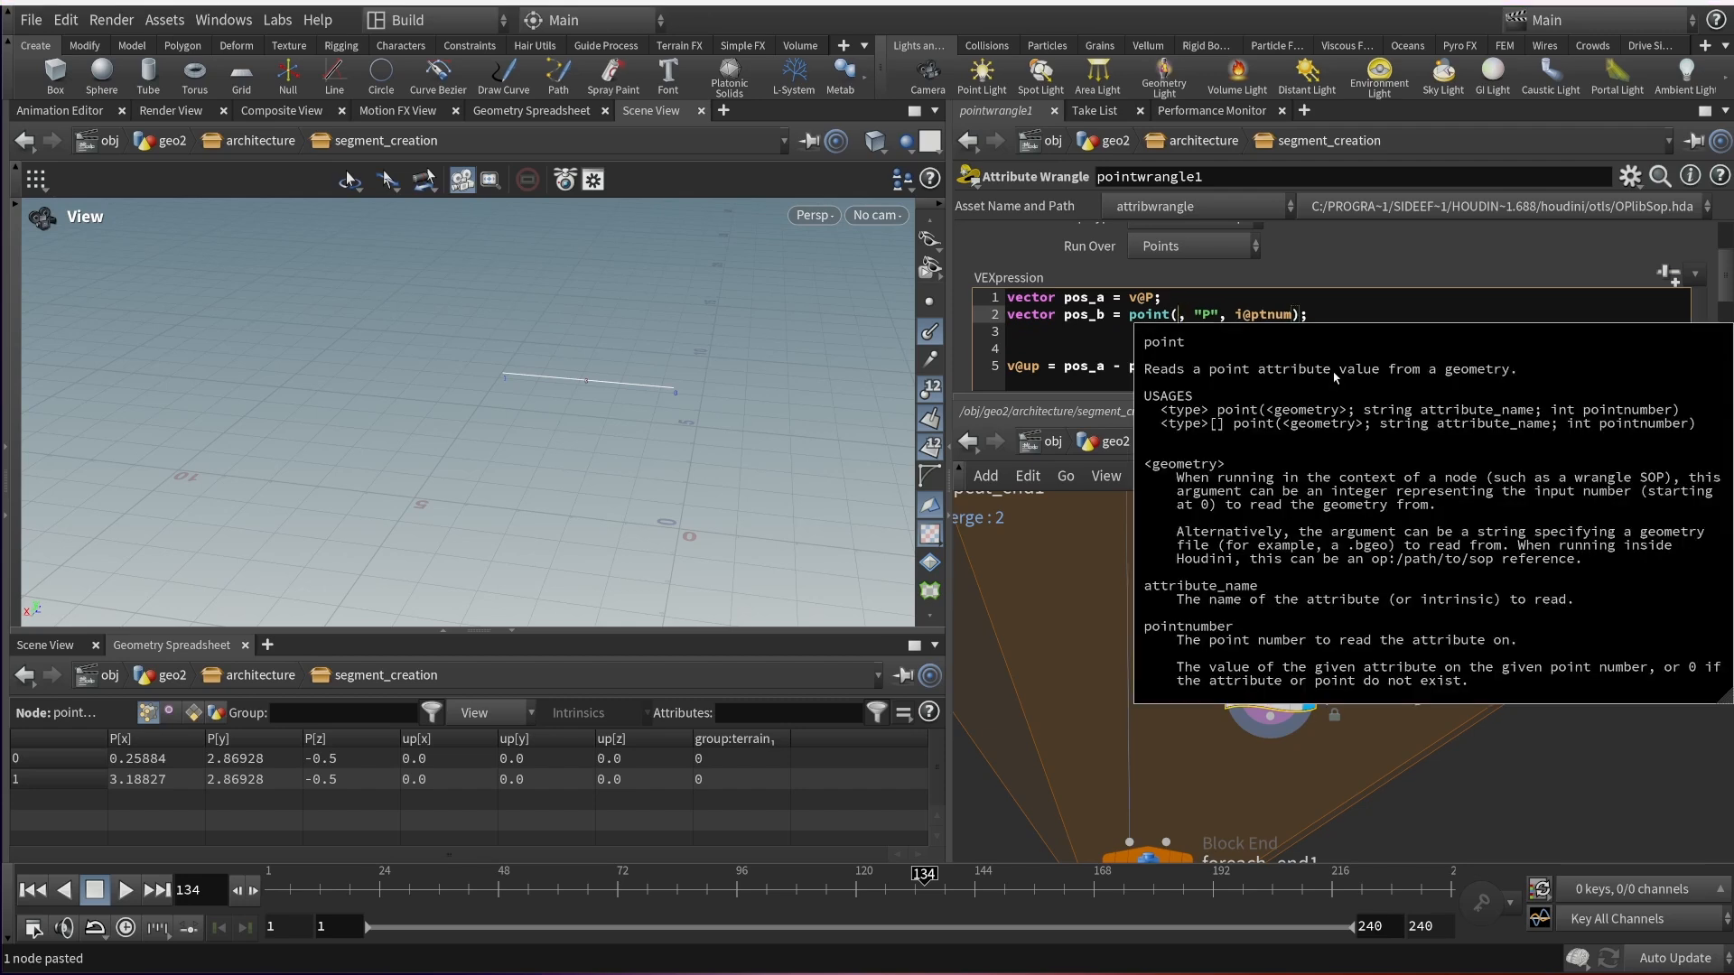
{"action": "type", "text": "1"}
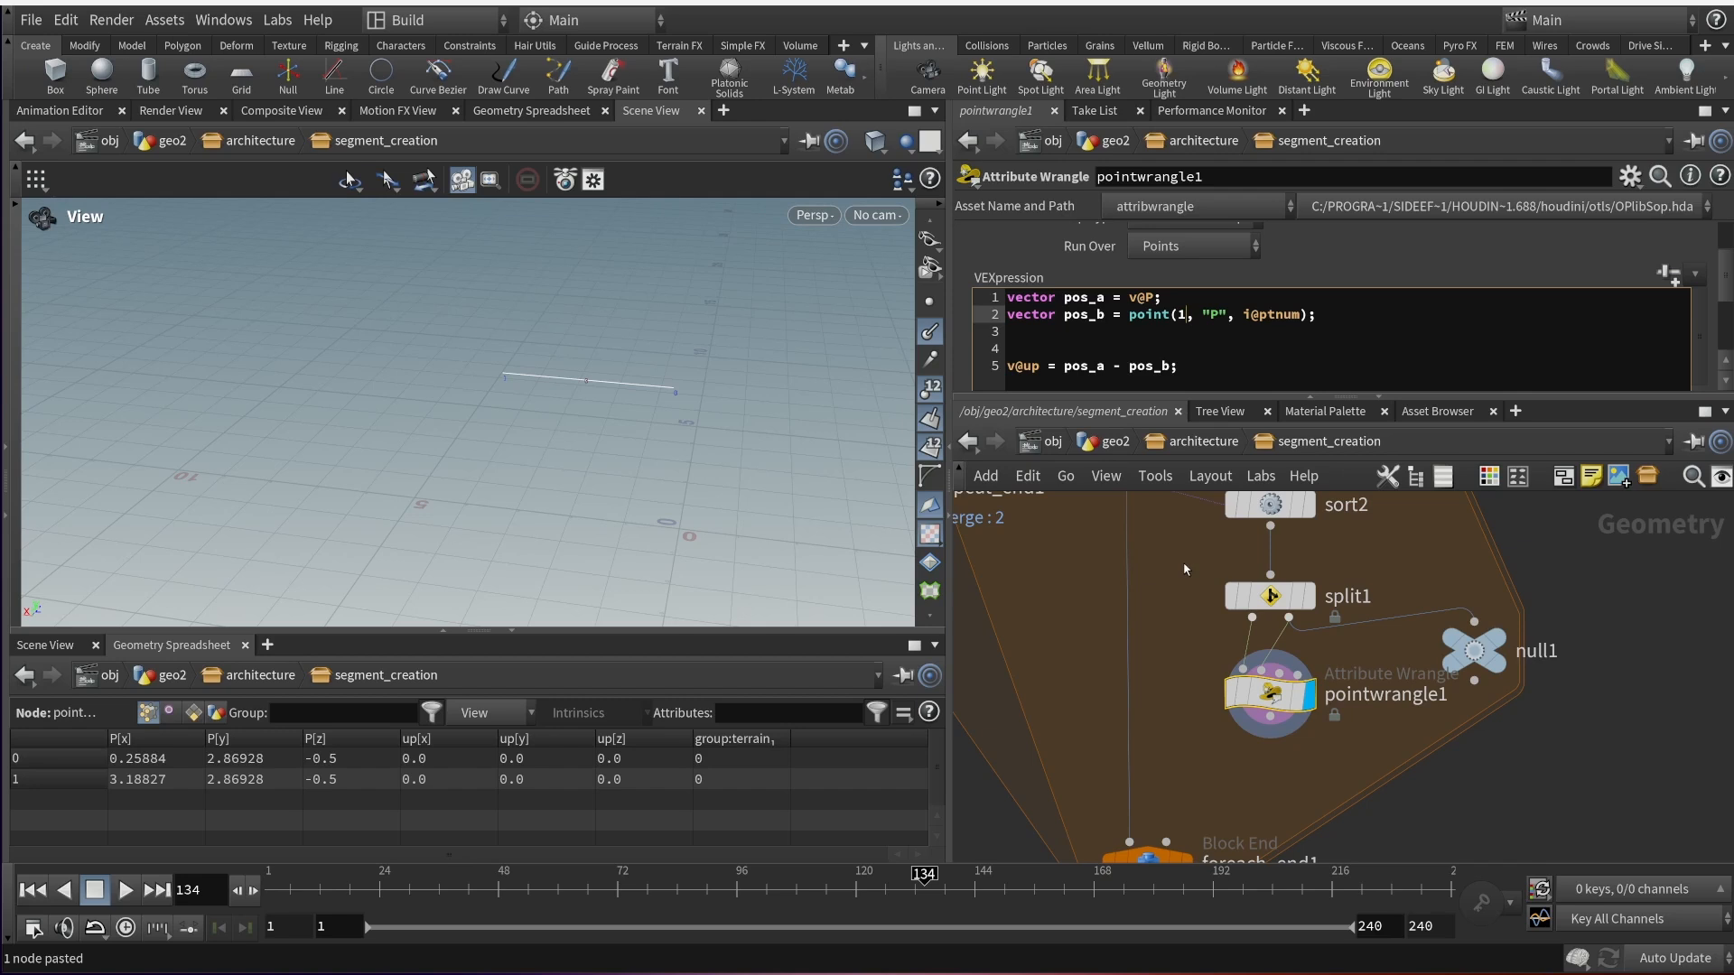
{"action": "left_click_drag", "start_coordinate": [731, 399], "coordinate": [637, 365]}
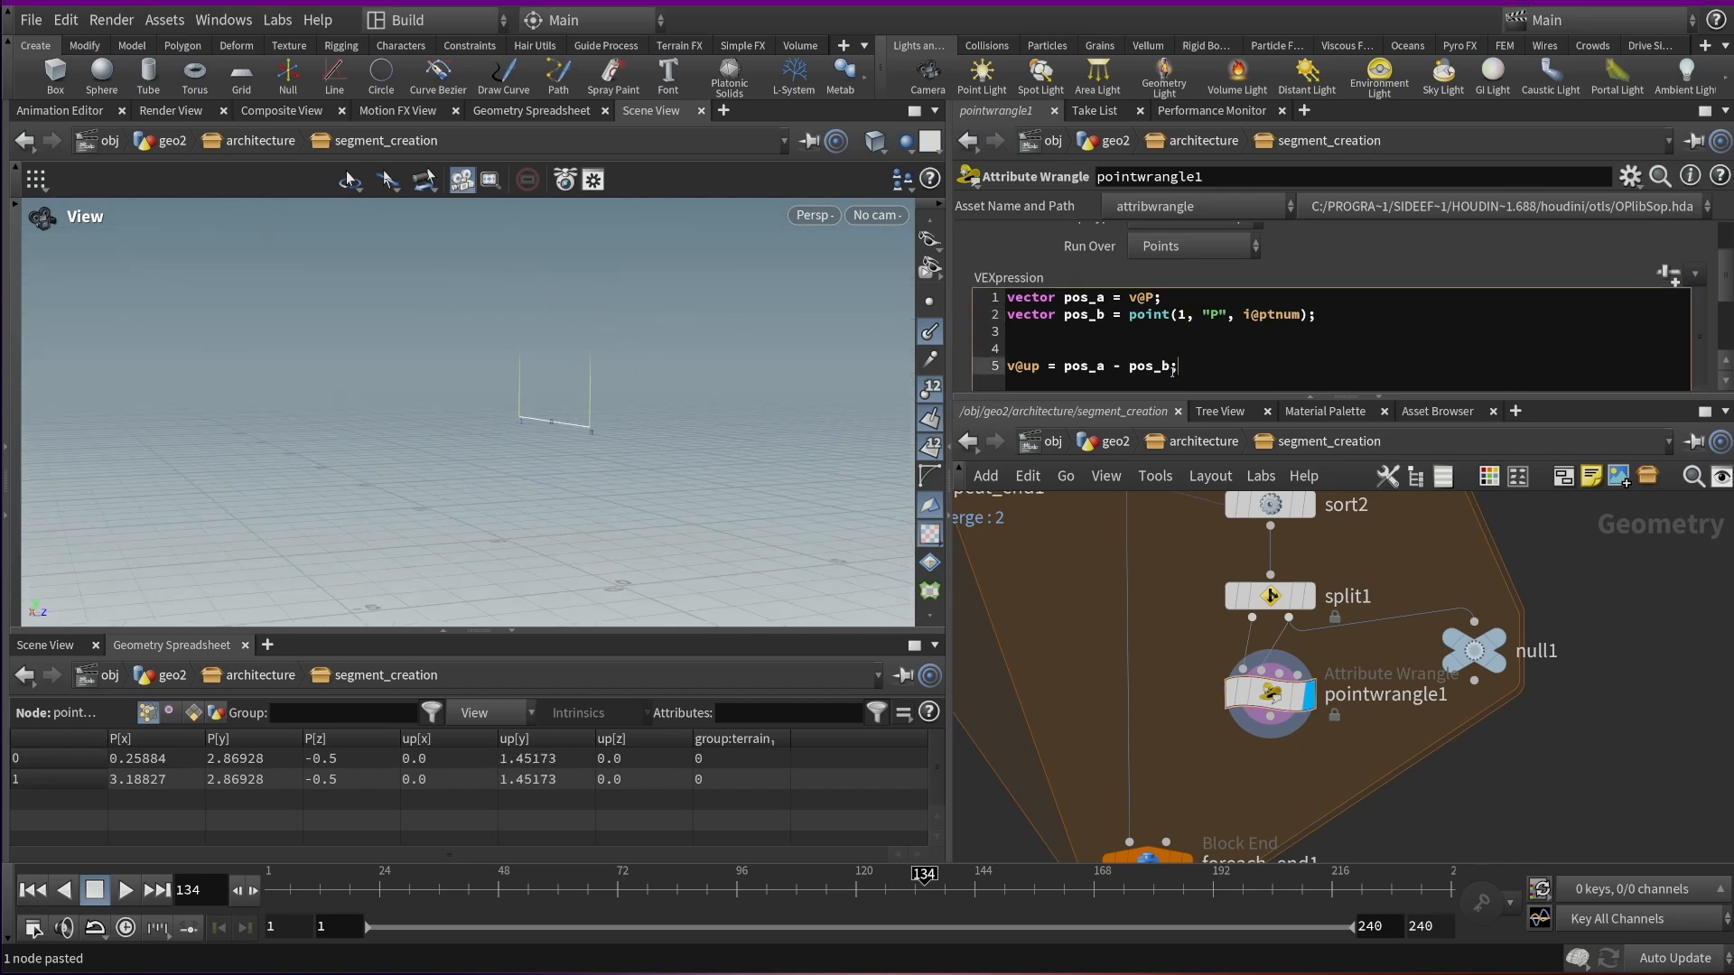
Reverse the up vector's direction by changing its expression to pos_b - pos_a
{"action": "key", "text": "BackSpace"}
{"action": "type", "text": "a"}
{"action": "key", "text": "BackSpace"}
{"action": "type", "text": "b"}
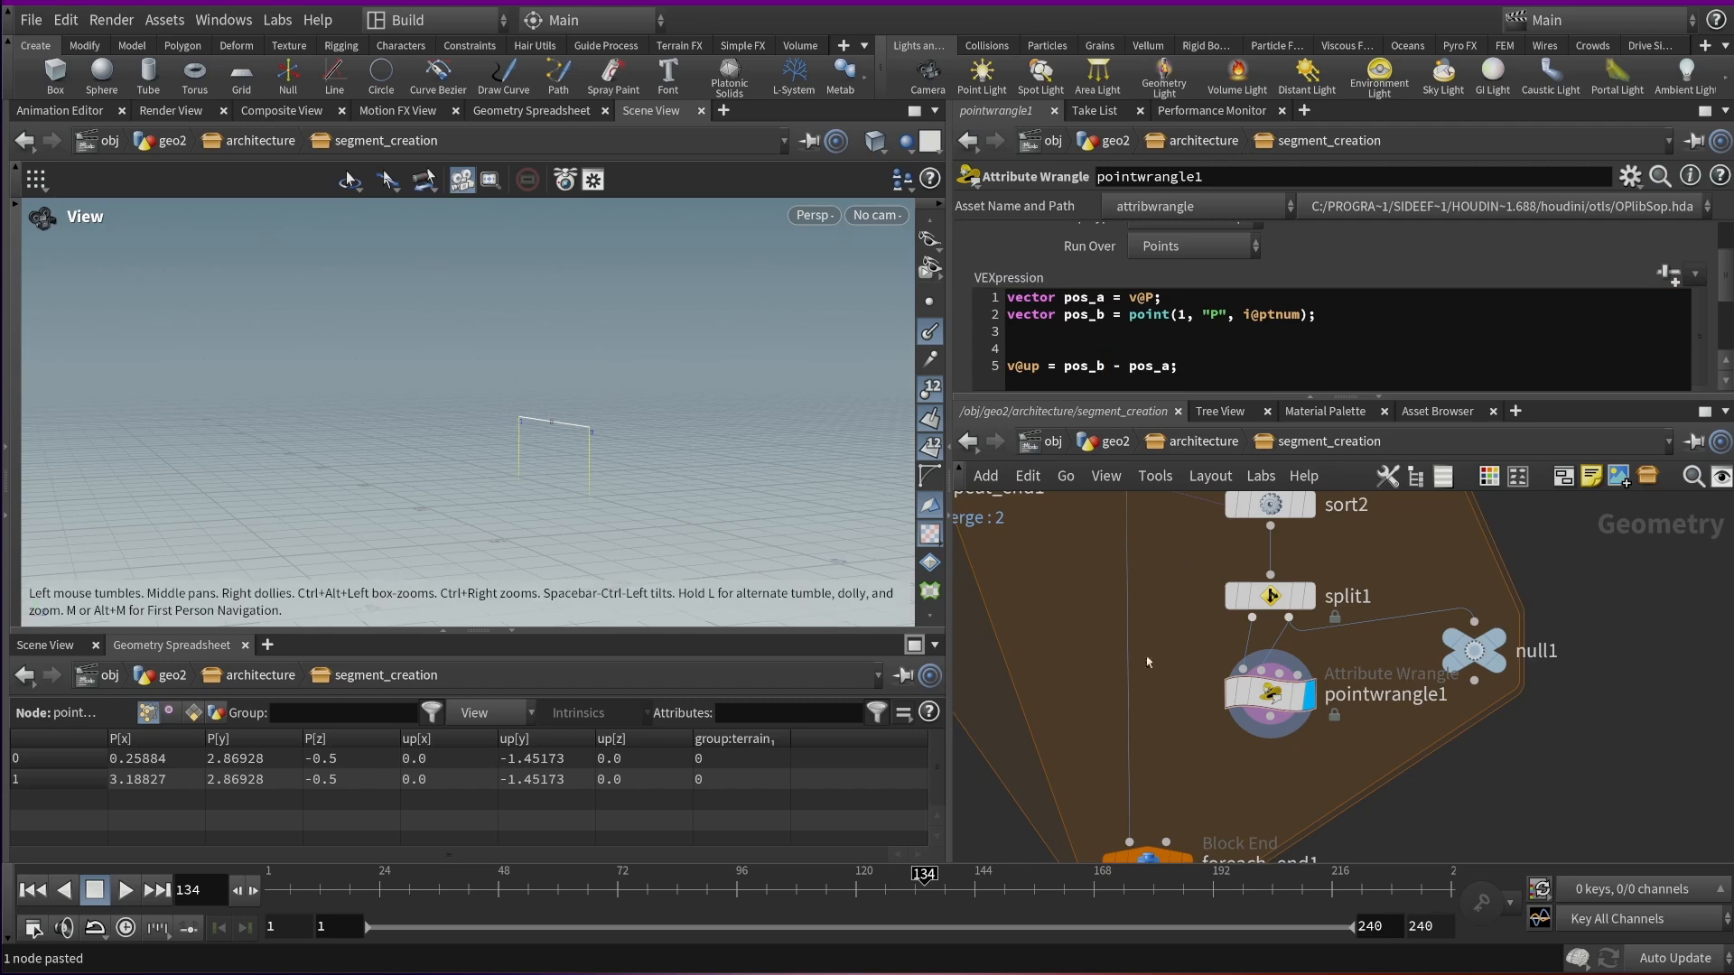
Template convertline1 and compare the wall outline with the up vectors in the viewport
{"action": "scroll", "coordinate": [1238, 583], "scroll_direction": "down", "scroll_amount": 3}
{"action": "scroll", "coordinate": [1158, 546], "scroll_direction": "up", "scroll_amount": 3}
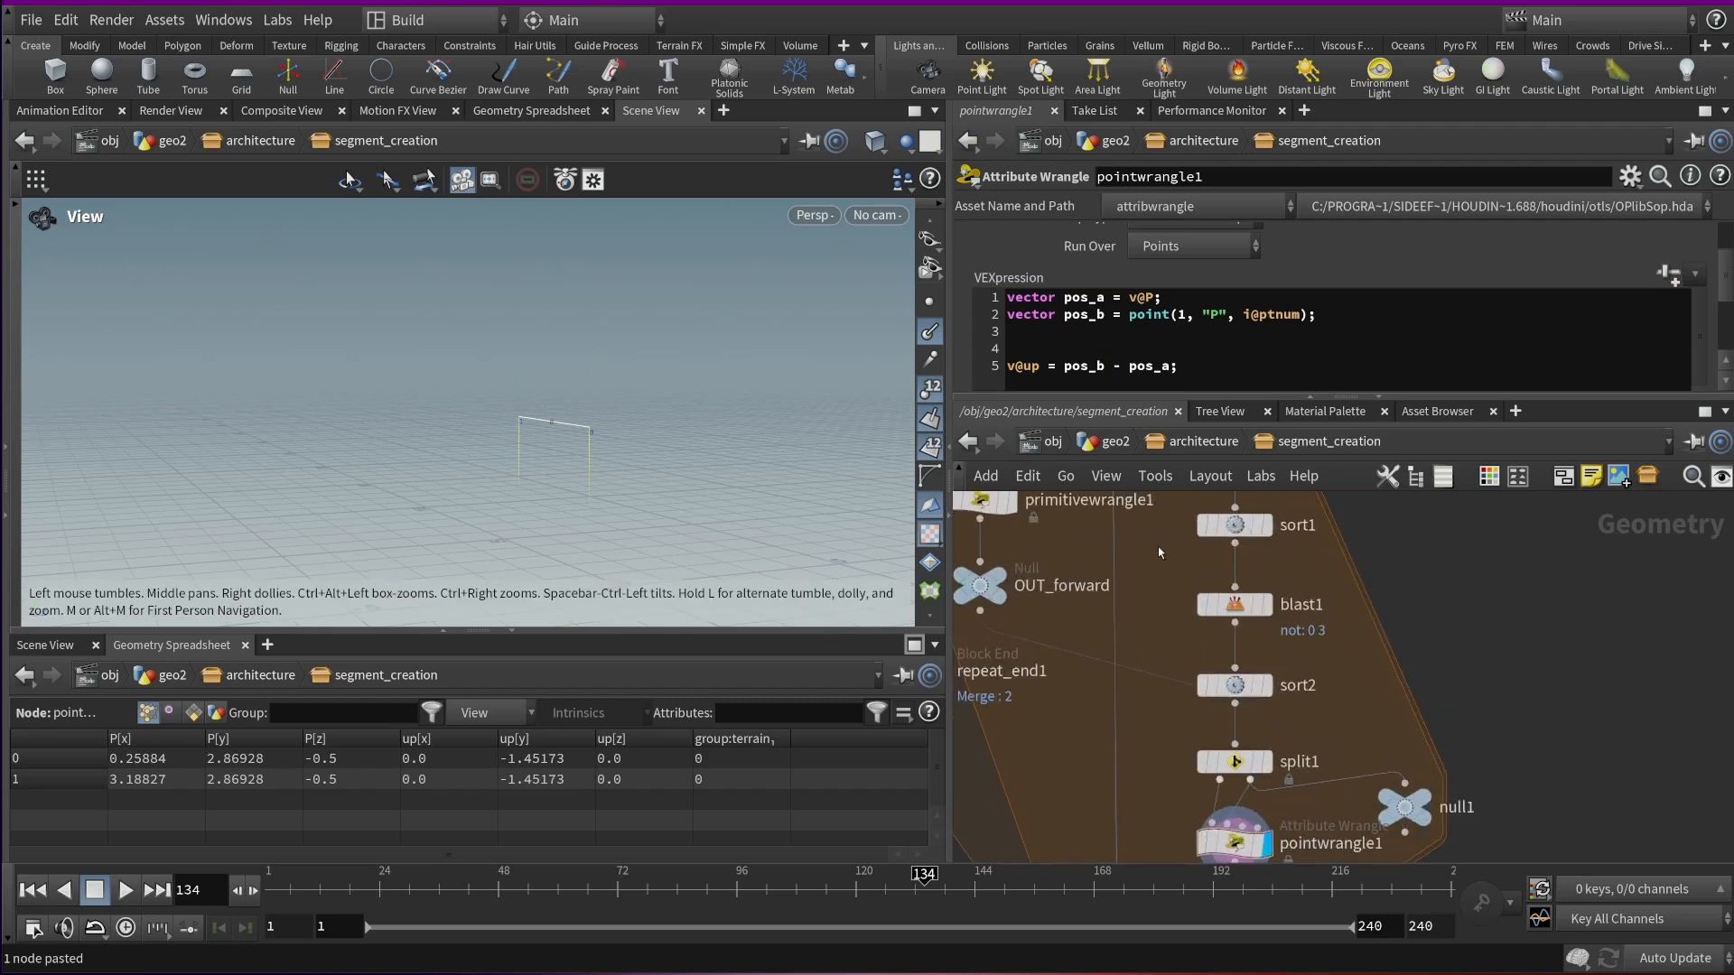
{"action": "scroll", "coordinate": [1211, 593], "scroll_direction": "down", "scroll_amount": 1}
{"action": "left_click", "coordinate": [1261, 548]}
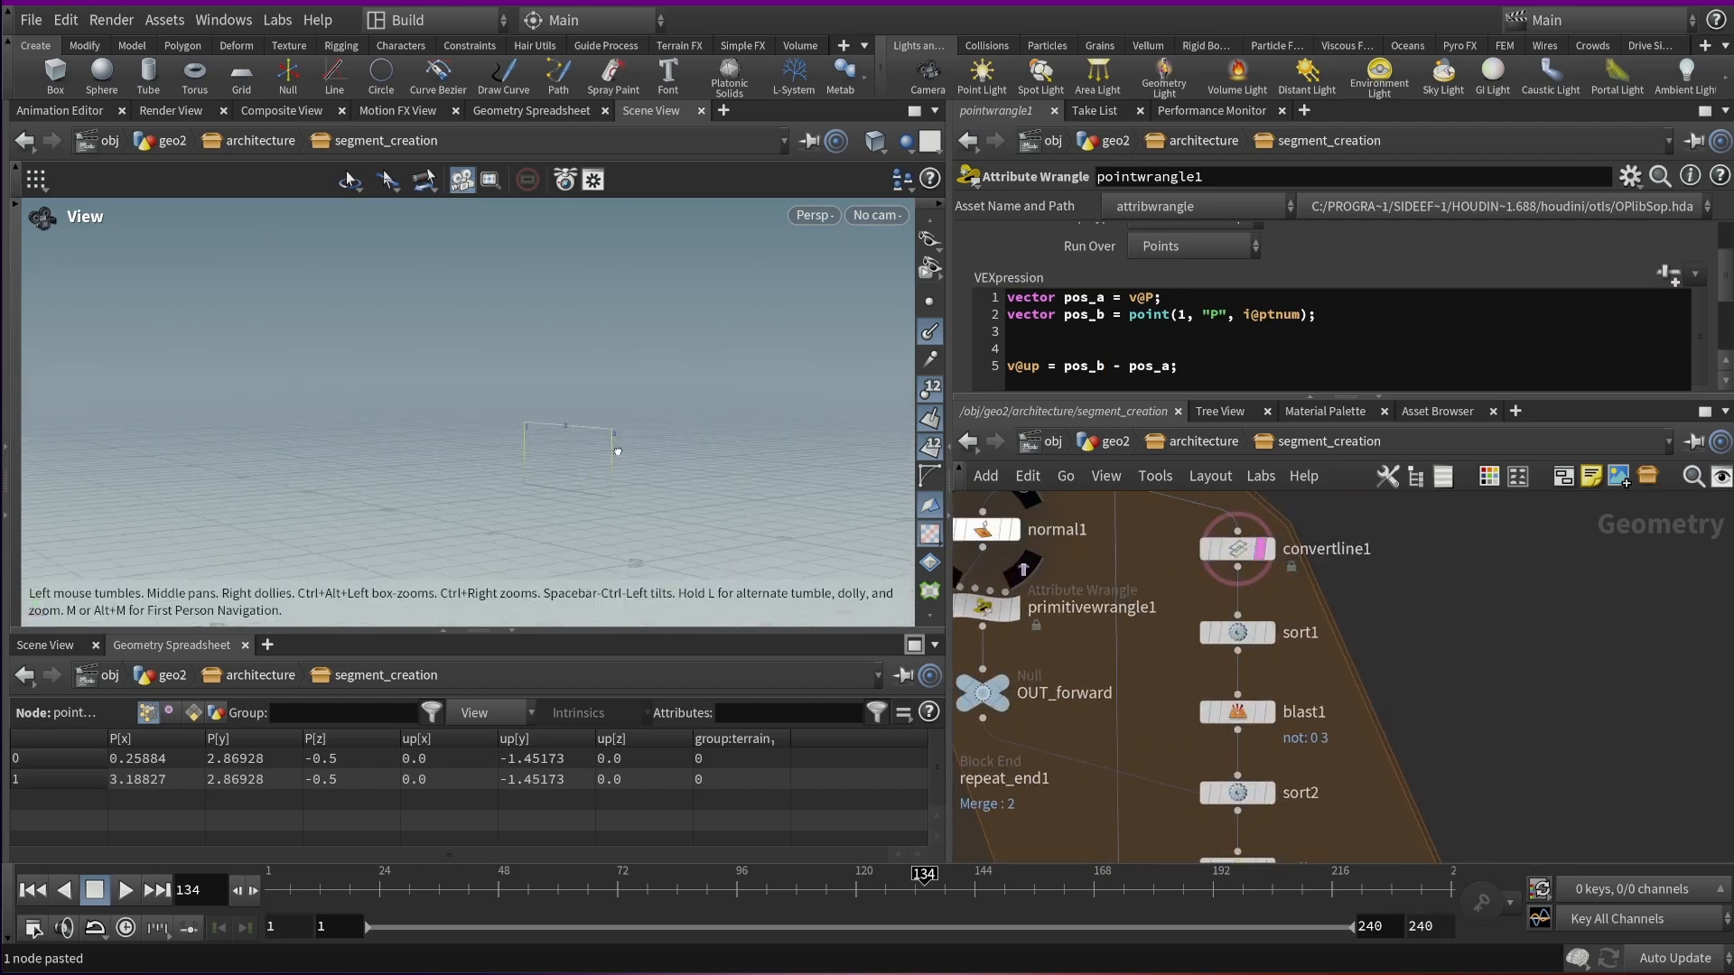
{"action": "middle_click_drag", "start_coordinate": [751, 514], "coordinate": [620, 364]}
{"action": "right_click_drag", "start_coordinate": [620, 364], "coordinate": [708, 360]}
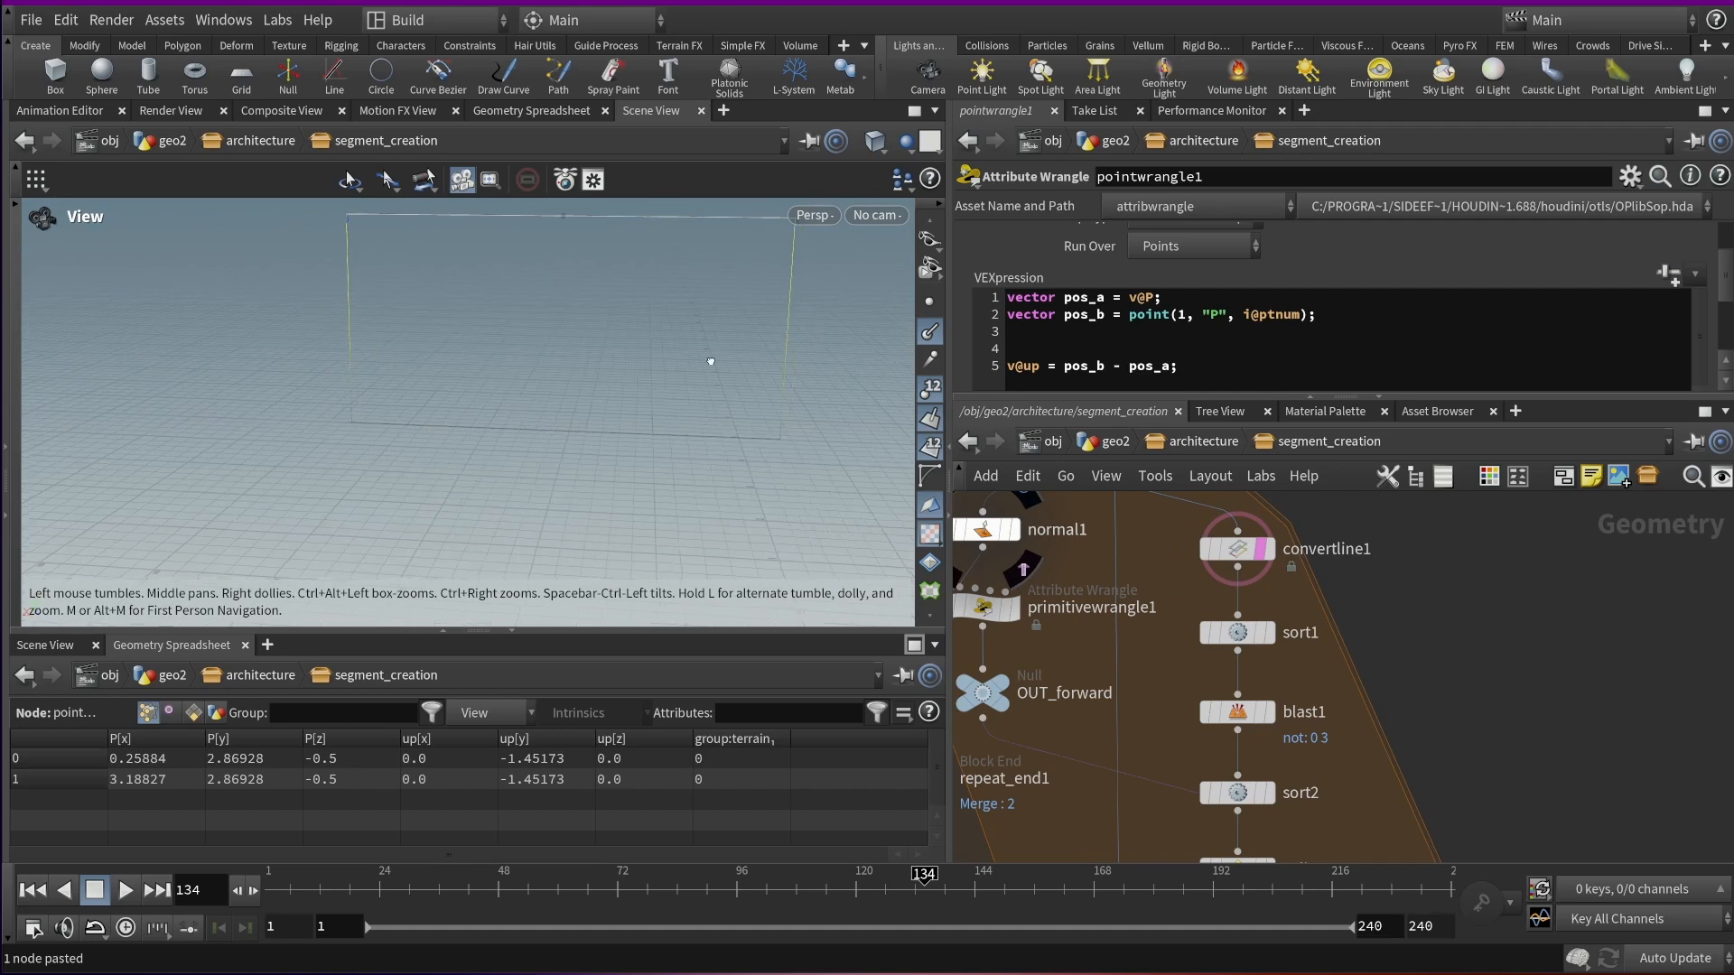
{"action": "left_click_drag", "start_coordinate": [708, 361], "coordinate": [839, 392]}
{"action": "left_click_drag", "start_coordinate": [708, 306], "coordinate": [558, 354]}
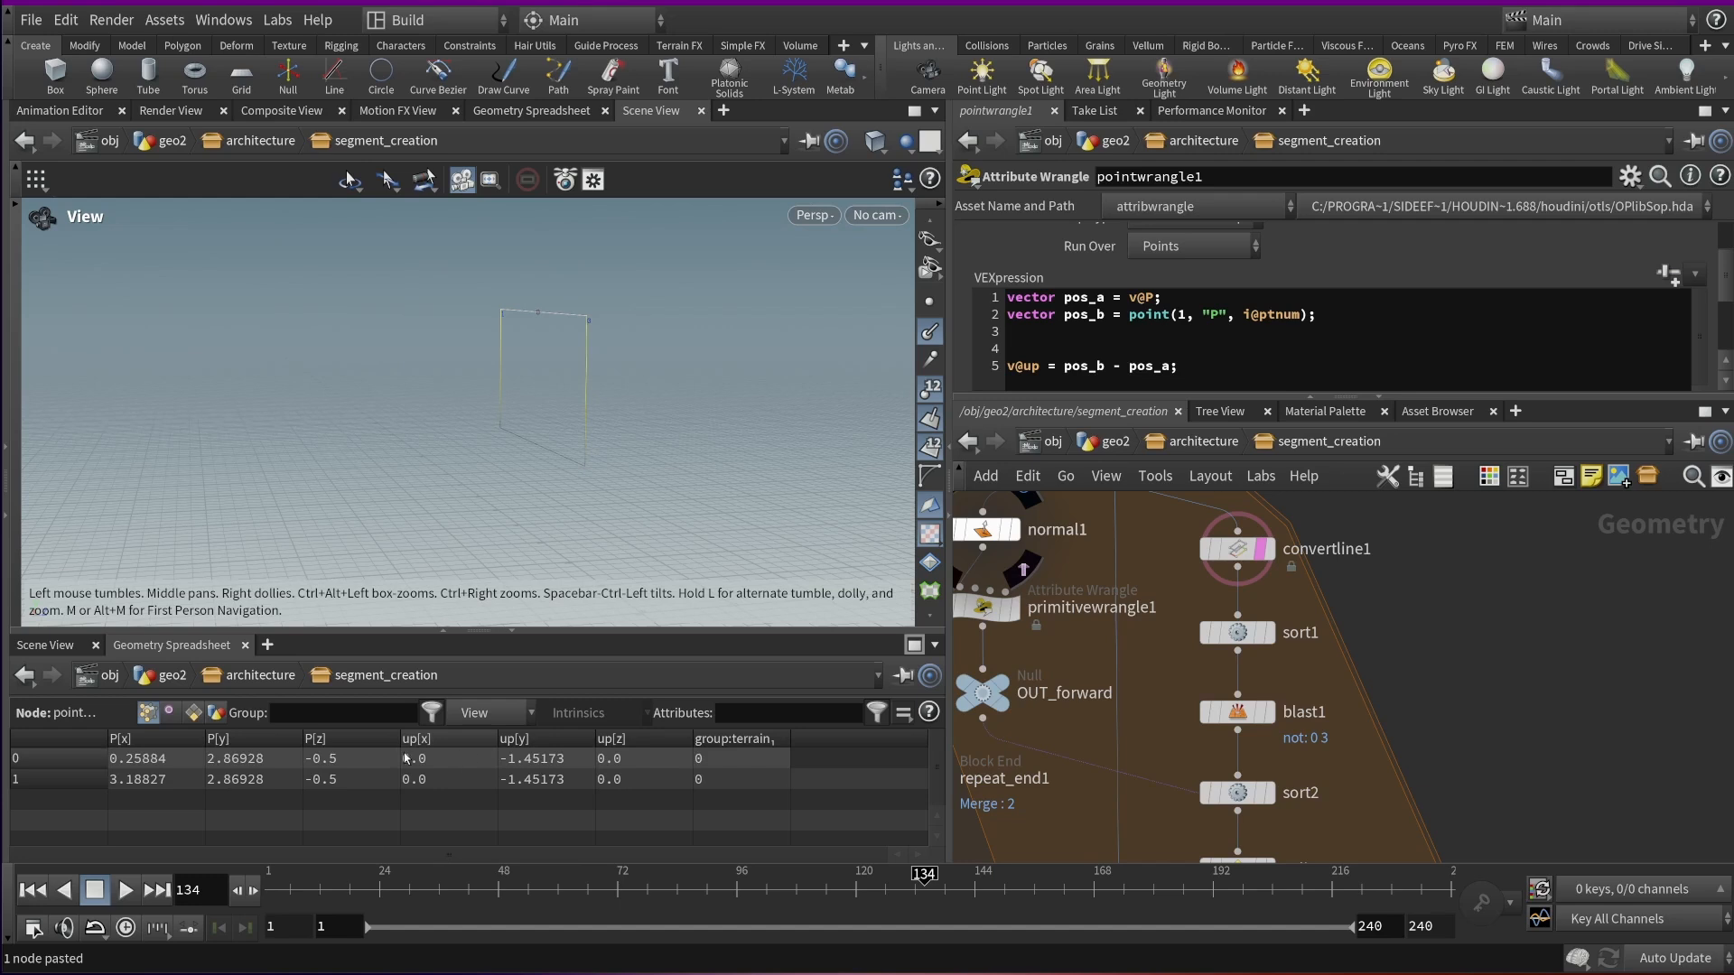
Display foreach_begin1 and convertline1 in turn to examine the wall piece and its converted edges
{"action": "scroll", "coordinate": [1096, 840], "scroll_direction": "down", "scroll_amount": 2}
{"action": "left_click", "coordinate": [1215, 602]}
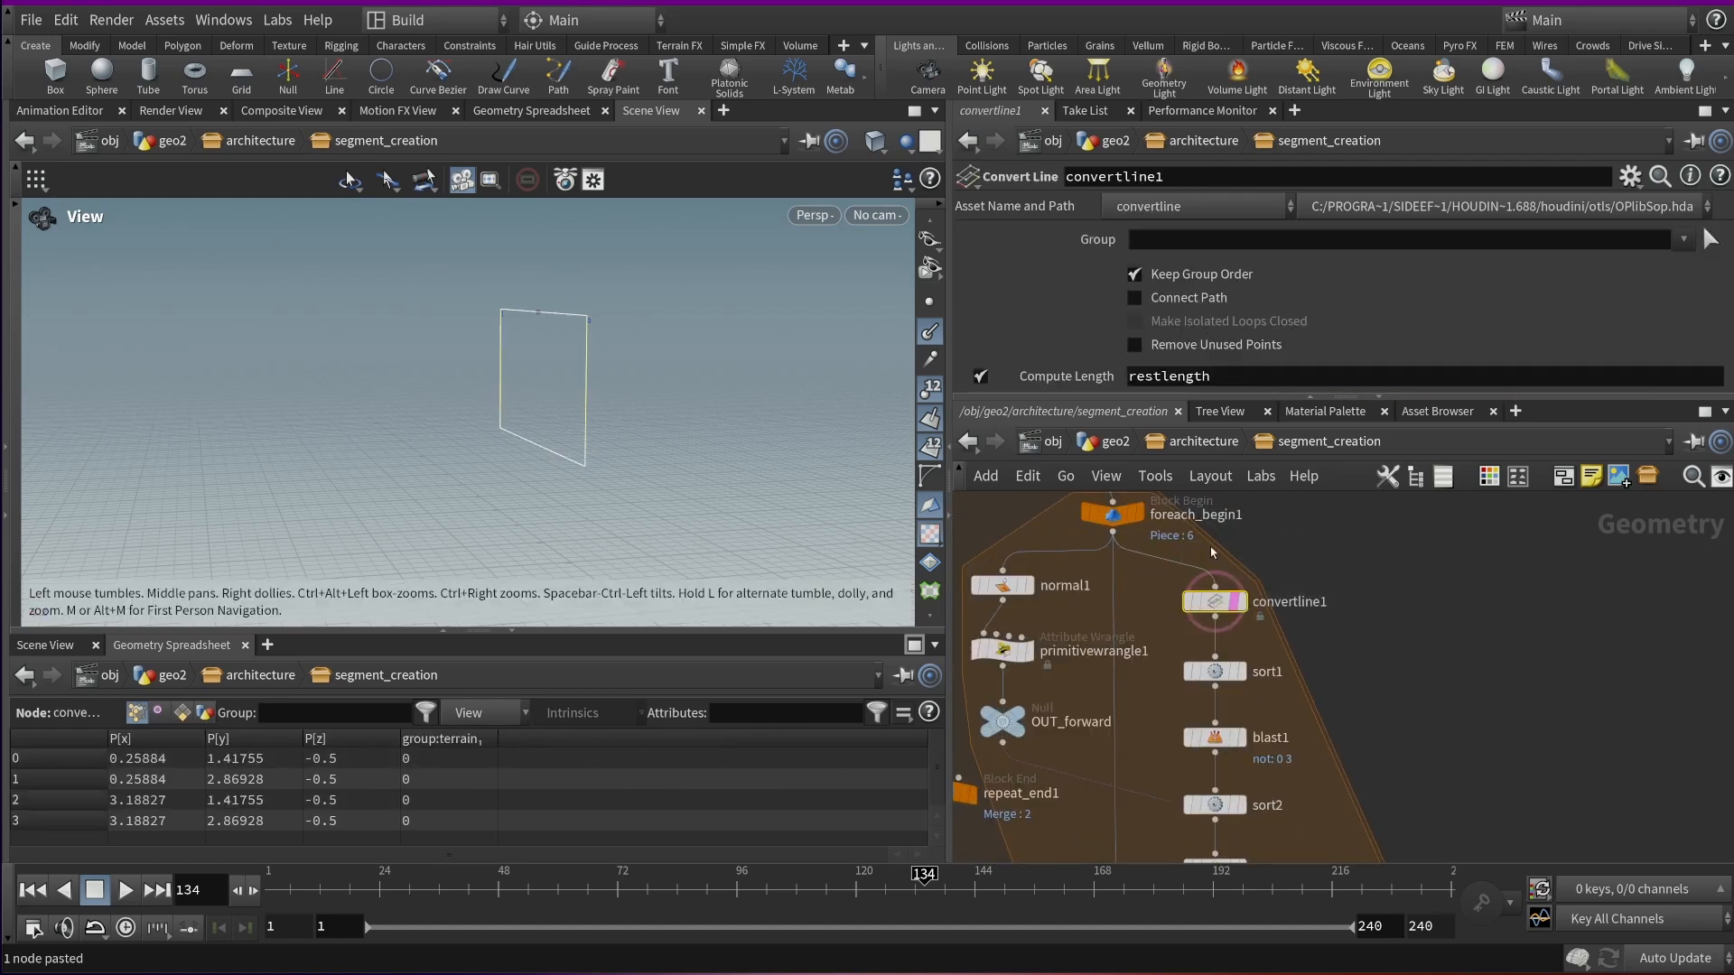
{"action": "scroll", "coordinate": [1213, 554], "scroll_direction": "down", "scroll_amount": 2}
{"action": "scroll", "coordinate": [1207, 615], "scroll_direction": "up", "scroll_amount": 3}
{"action": "scroll", "coordinate": [1207, 615], "scroll_direction": "up", "scroll_amount": 2}
{"action": "left_click", "coordinate": [1201, 589]}
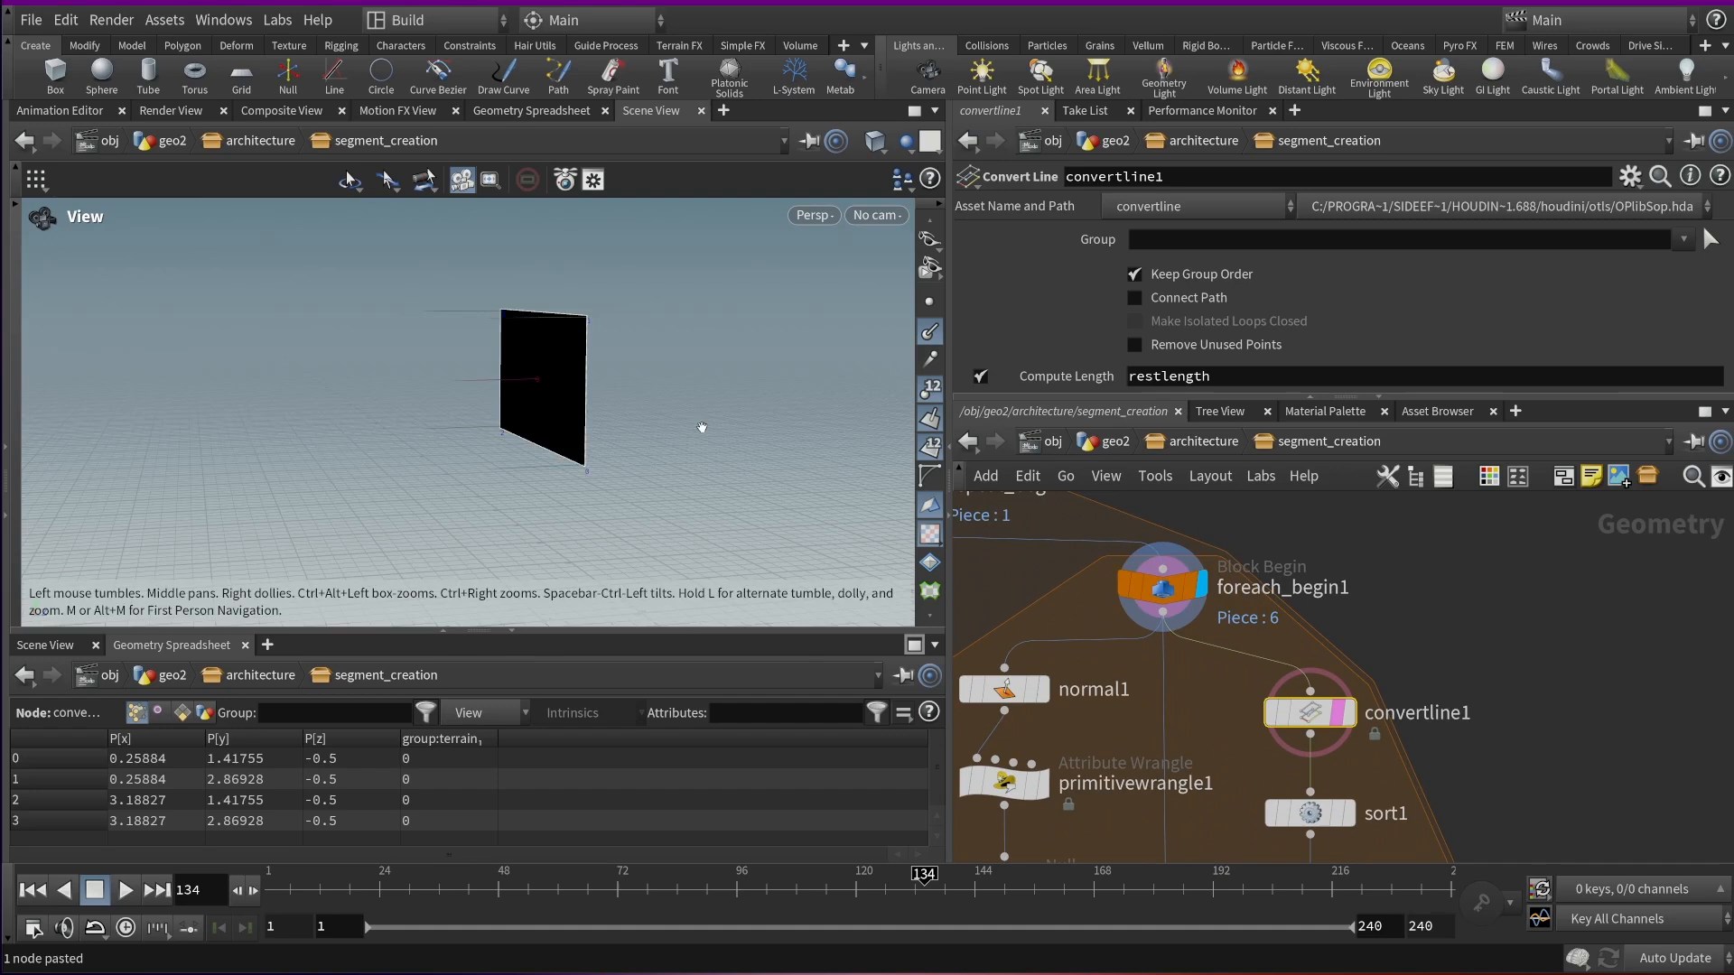
{"action": "left_click", "coordinate": [1348, 712]}
{"action": "middle_click_drag", "start_coordinate": [1348, 728], "coordinate": [1275, 599]}
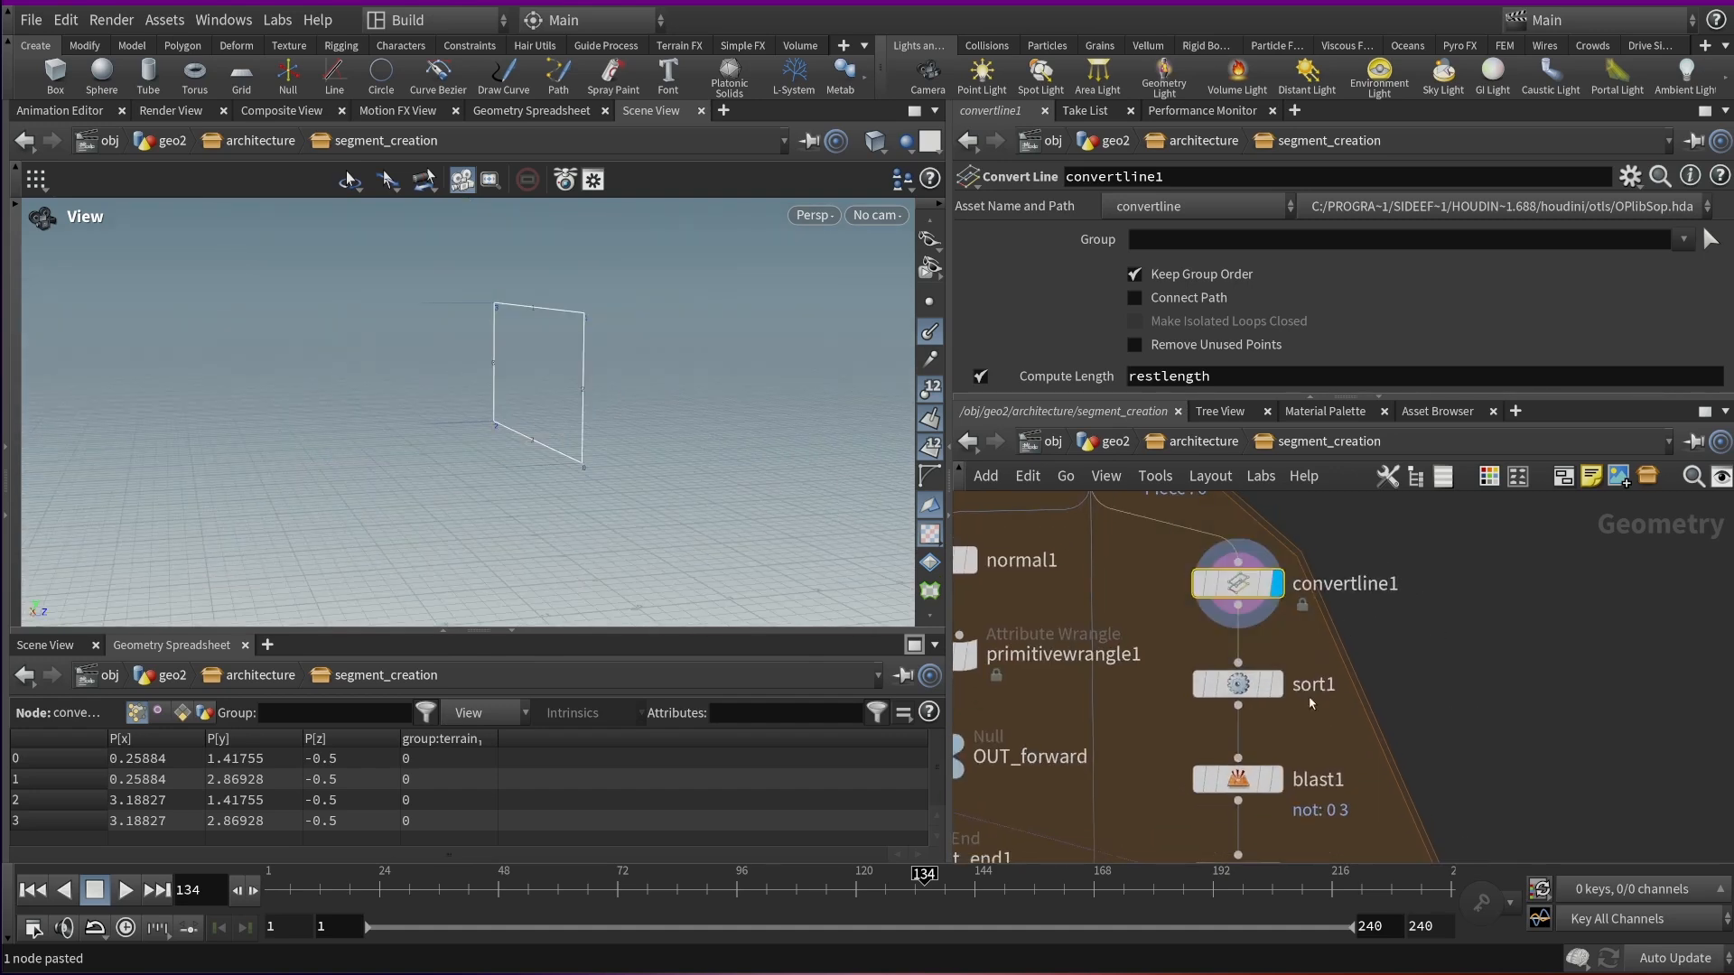
{"action": "middle_click_drag", "start_coordinate": [1386, 726], "coordinate": [1317, 465]}
{"action": "scroll", "coordinate": [1264, 559], "scroll_direction": "down", "scroll_amount": 2}
{"action": "scroll", "coordinate": [1223, 640], "scroll_direction": "up", "scroll_amount": 2}
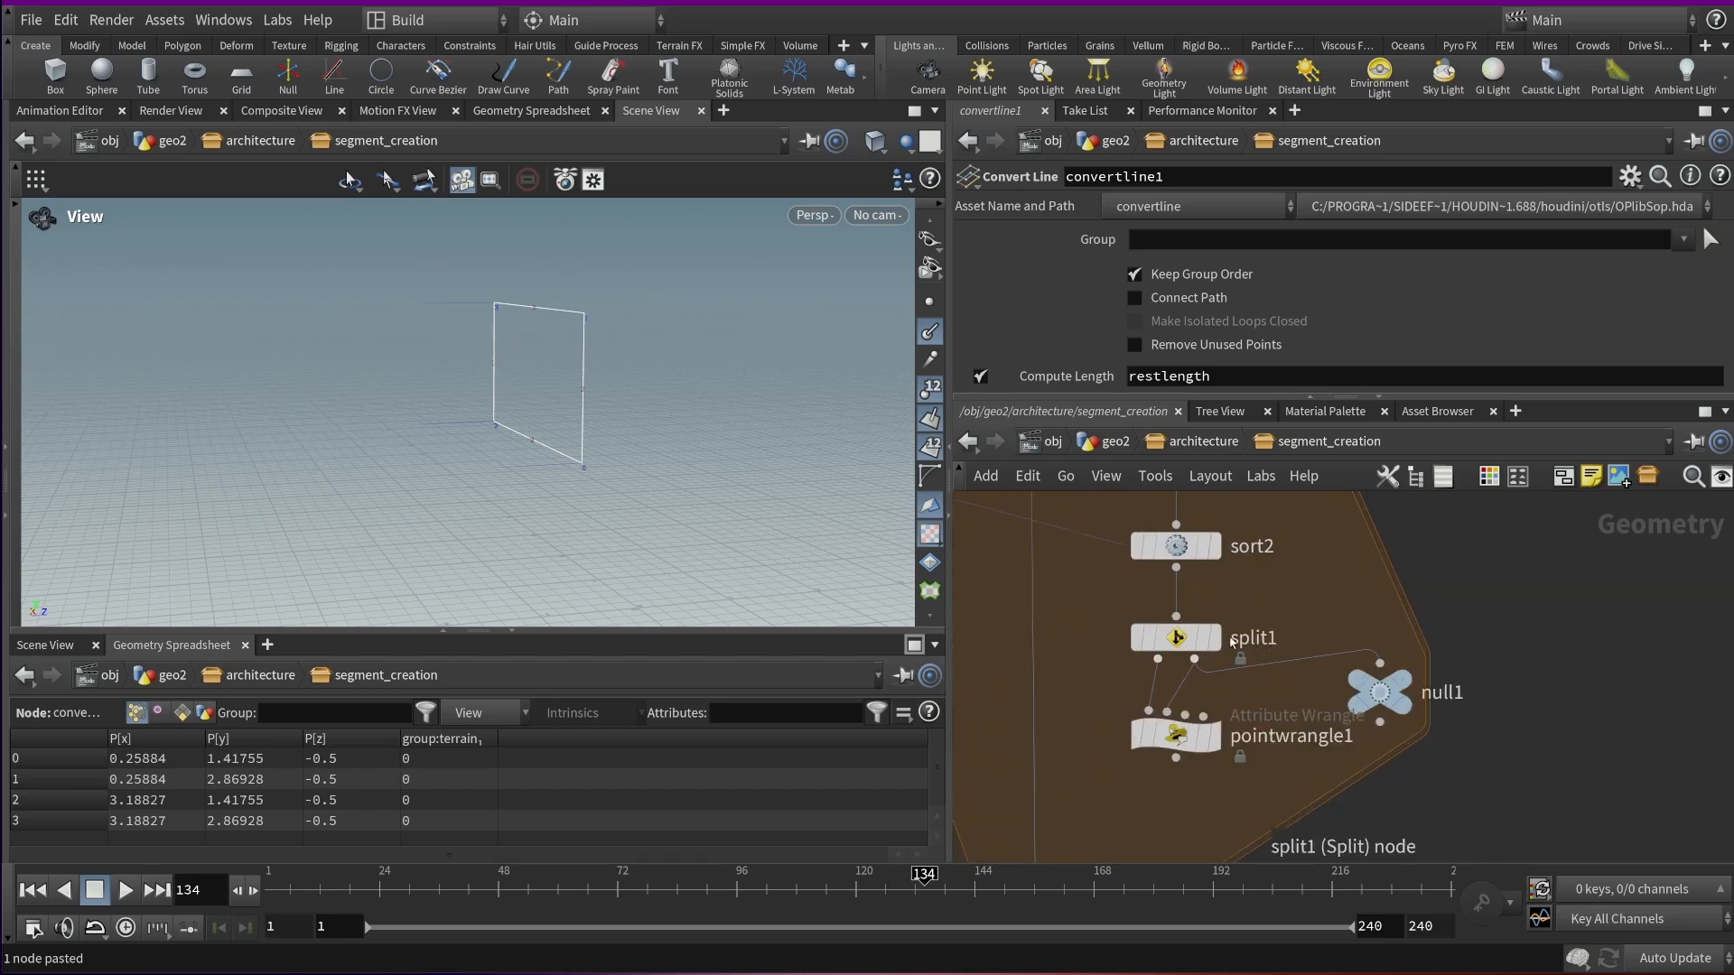
Display pointwrangle1 again and examine the up vectors on its edge points
{"action": "left_click", "coordinate": [1213, 735]}
{"action": "scroll", "coordinate": [1098, 614], "scroll_direction": "down", "scroll_amount": 3}
{"action": "scroll", "coordinate": [1109, 632], "scroll_direction": "up", "scroll_amount": 2}
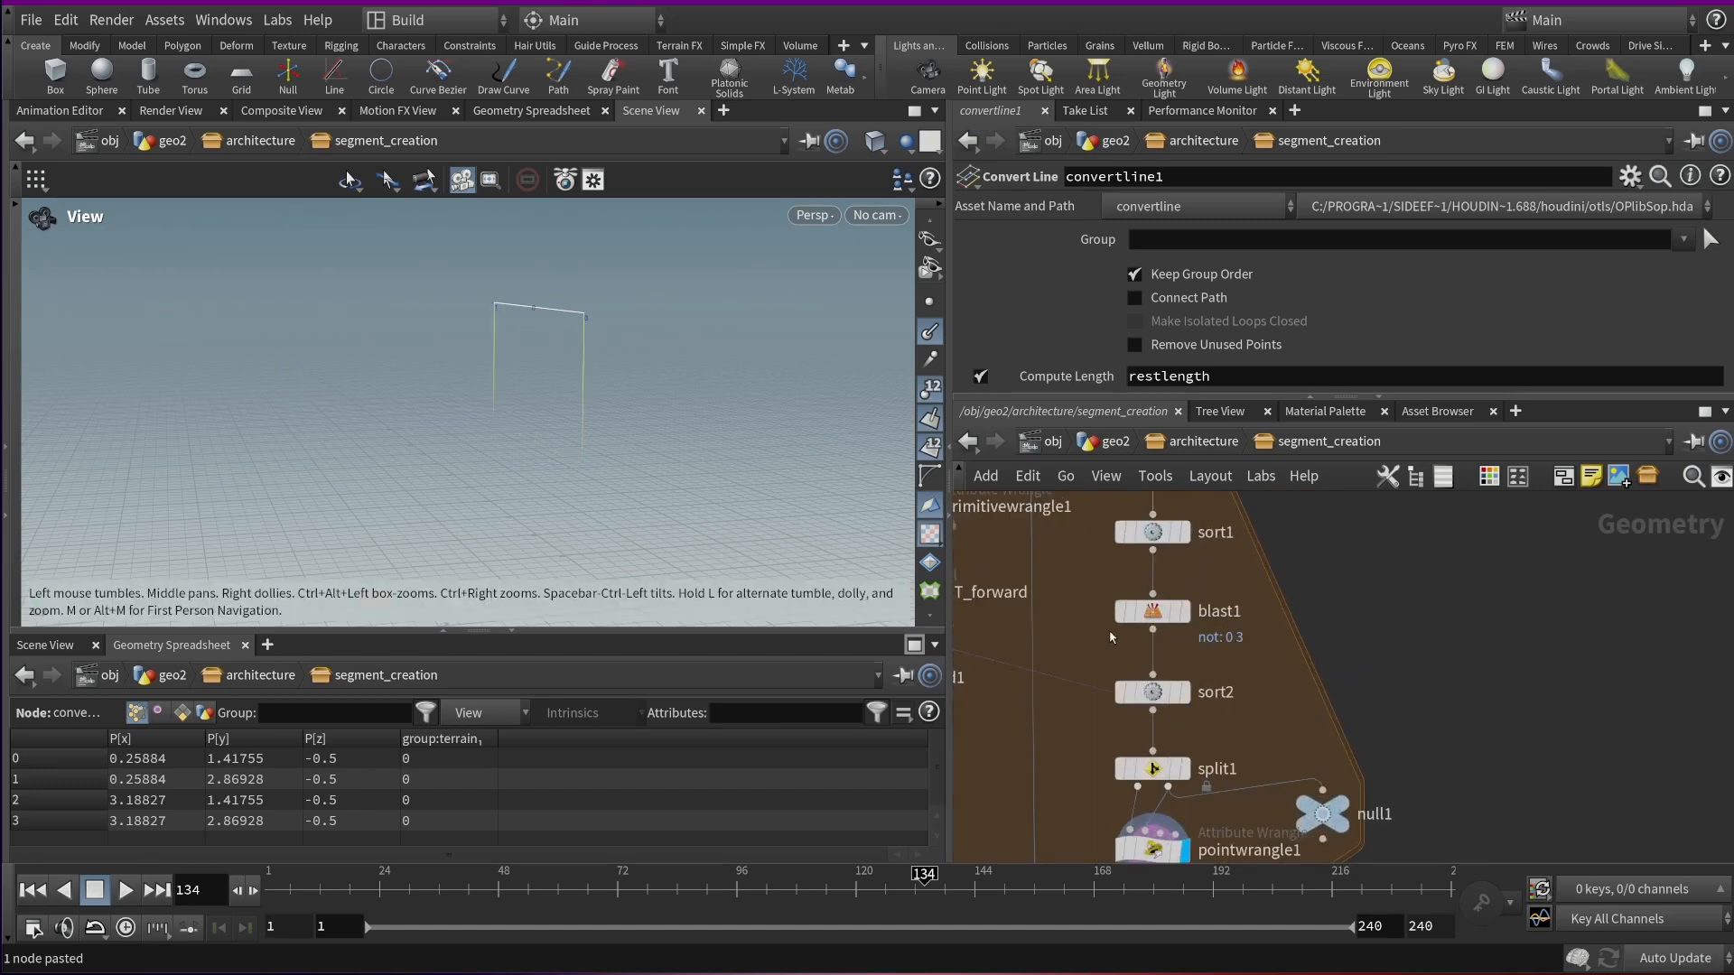
{"action": "scroll", "coordinate": [1108, 632], "scroll_direction": "down", "scroll_amount": 3}
{"action": "left_click_drag", "start_coordinate": [542, 395], "coordinate": [631, 386]}
{"action": "scroll", "coordinate": [630, 385], "scroll_direction": "down", "scroll_amount": 3}
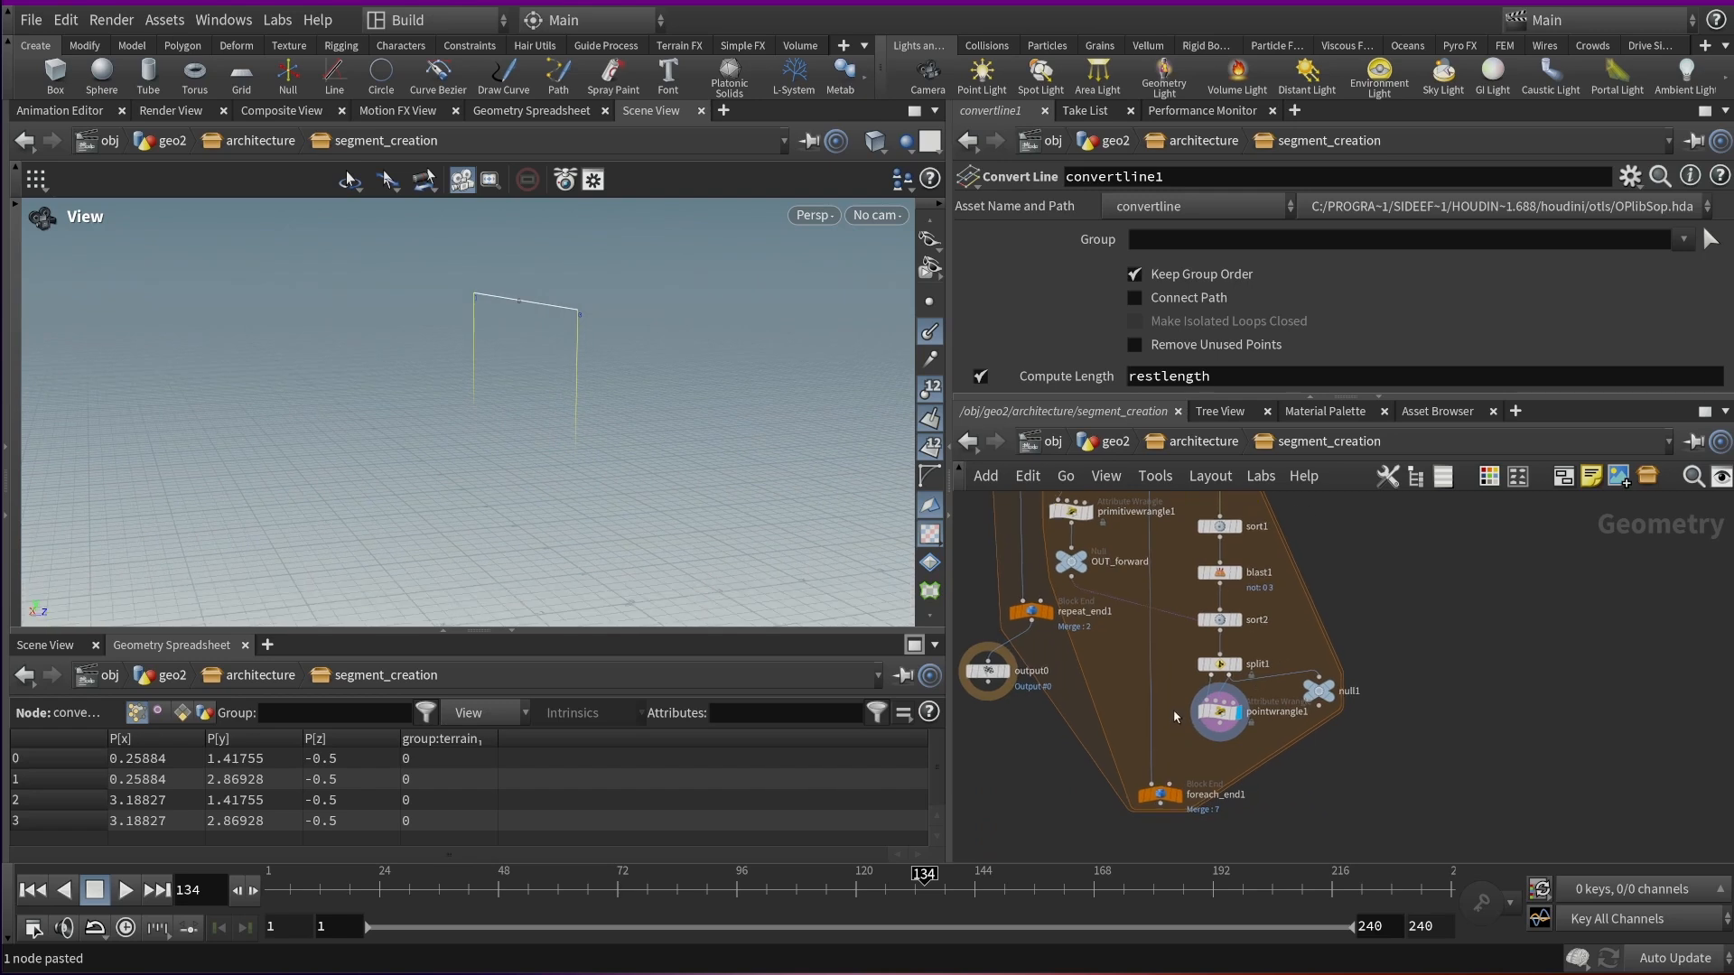
Add an Attribute Copy node after pointwrangle1, wiring pointwrangle1 into its first input and foreach_begin1 into its second
{"action": "key", "text": "Tab"}
{"action": "type", "text": "attr"}
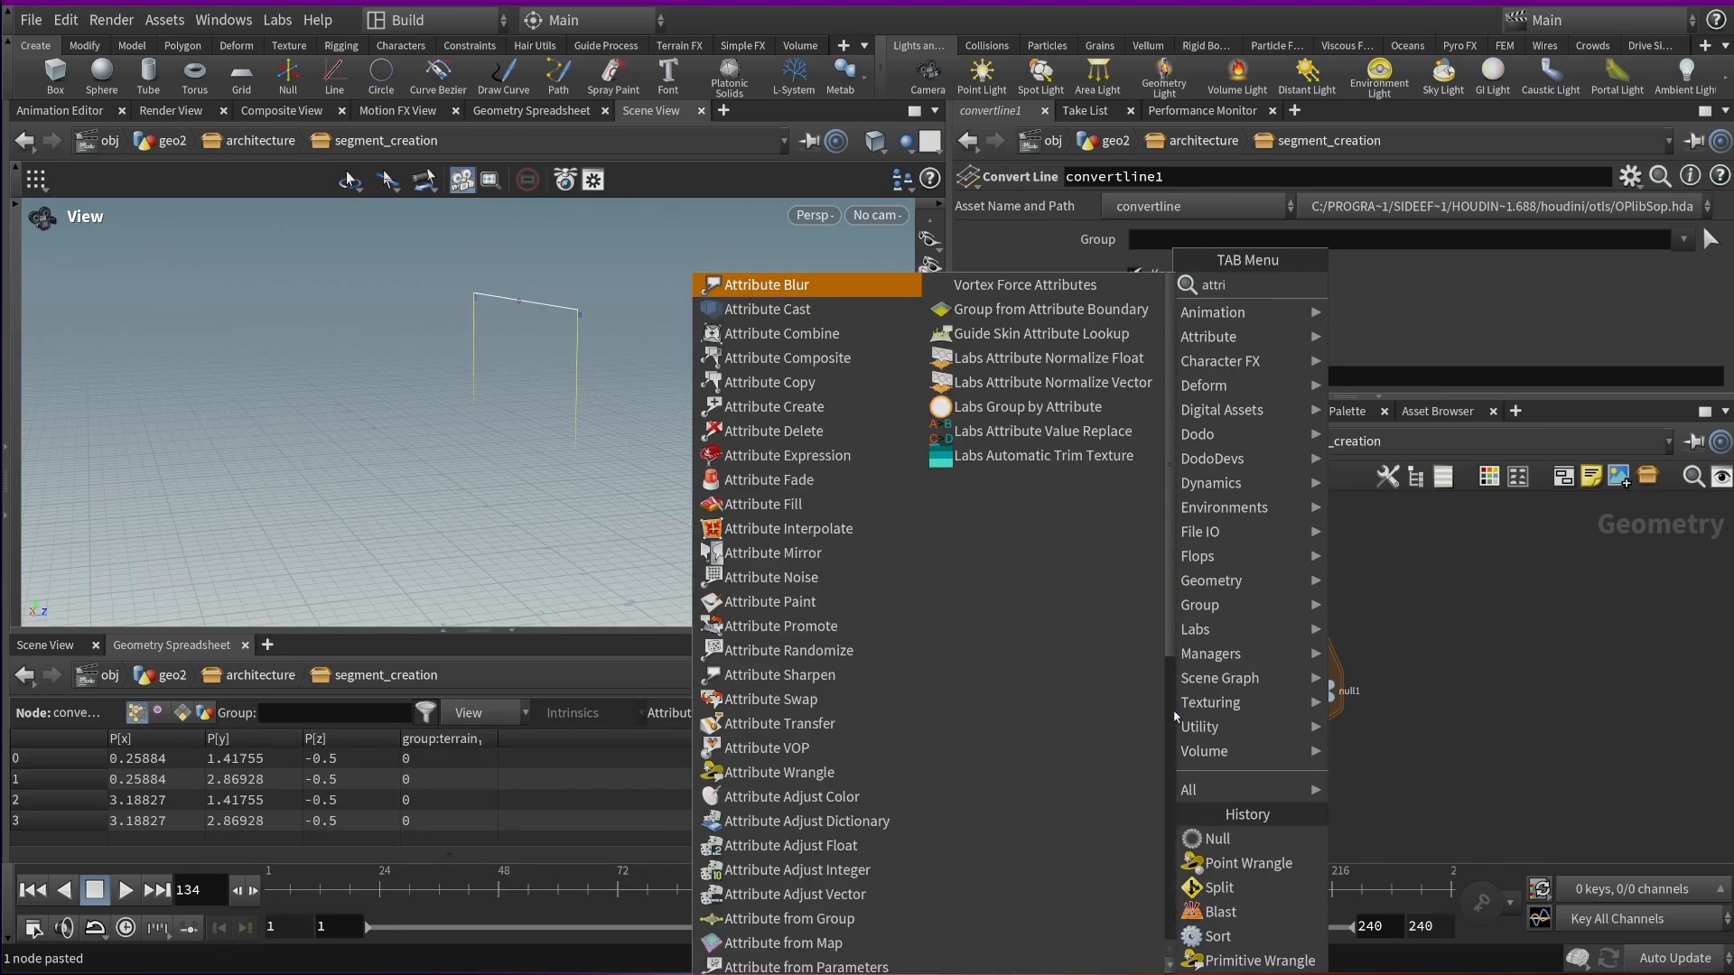
{"action": "key", "text": "Escape"}
{"action": "key", "text": "Escape"}
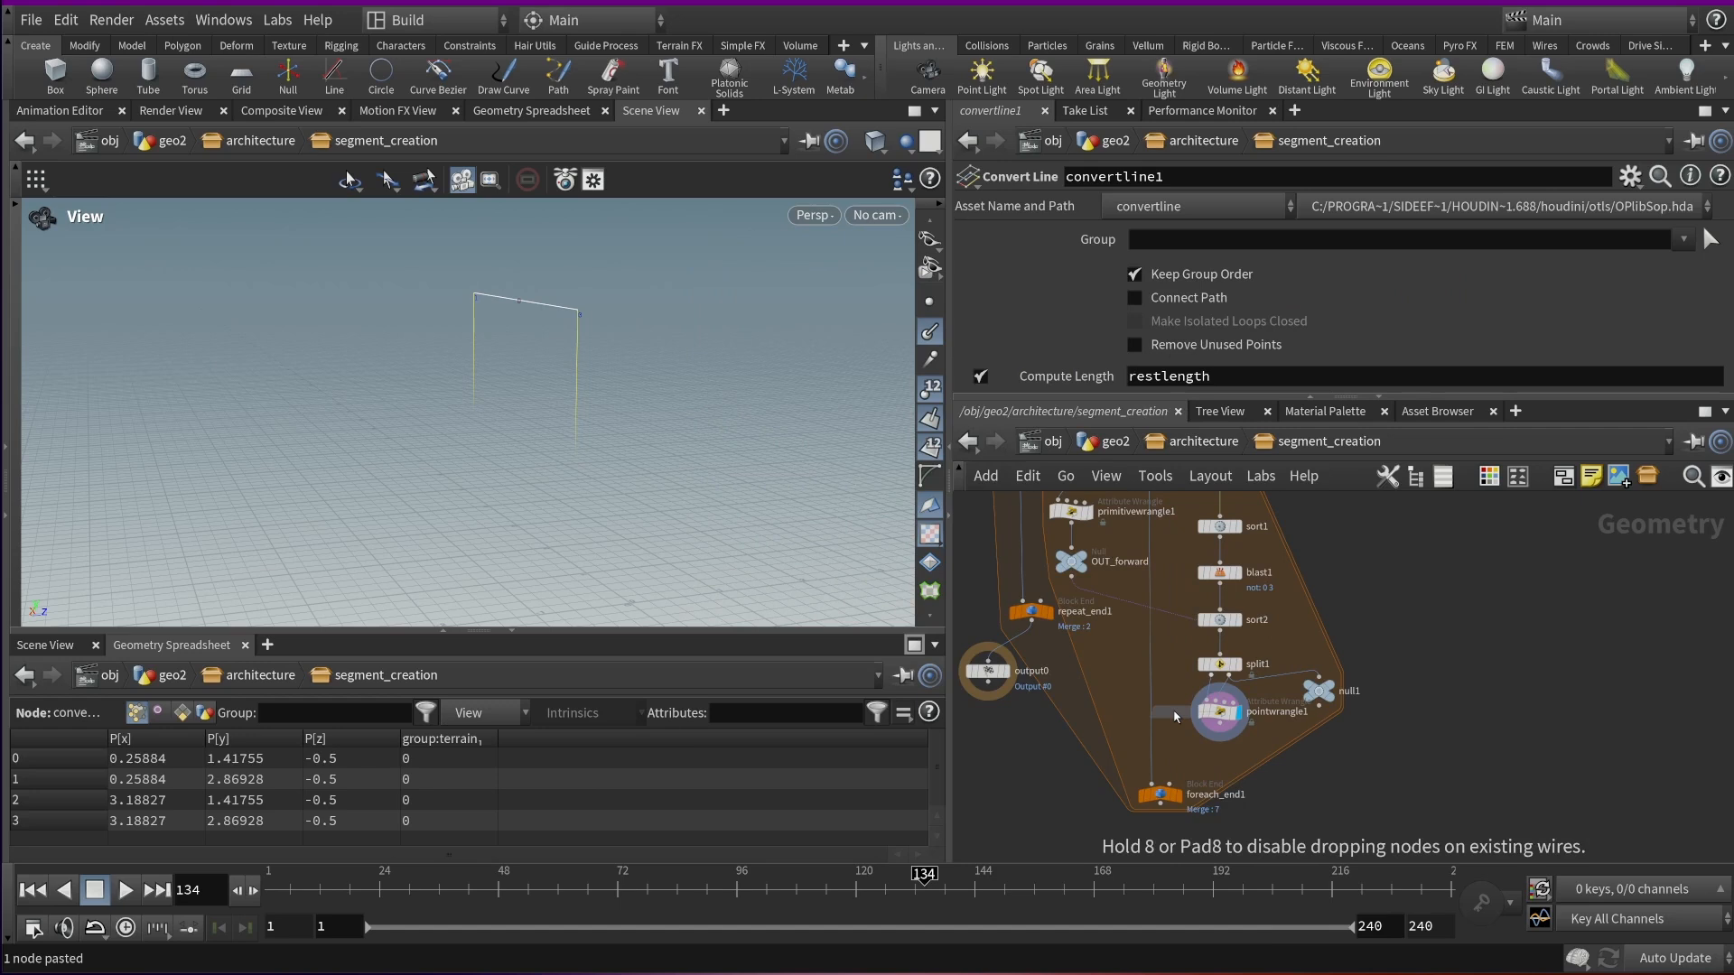
{"action": "scroll", "coordinate": [1175, 716], "scroll_direction": "up", "scroll_amount": 3}
{"action": "left_click", "coordinate": [1145, 776]}
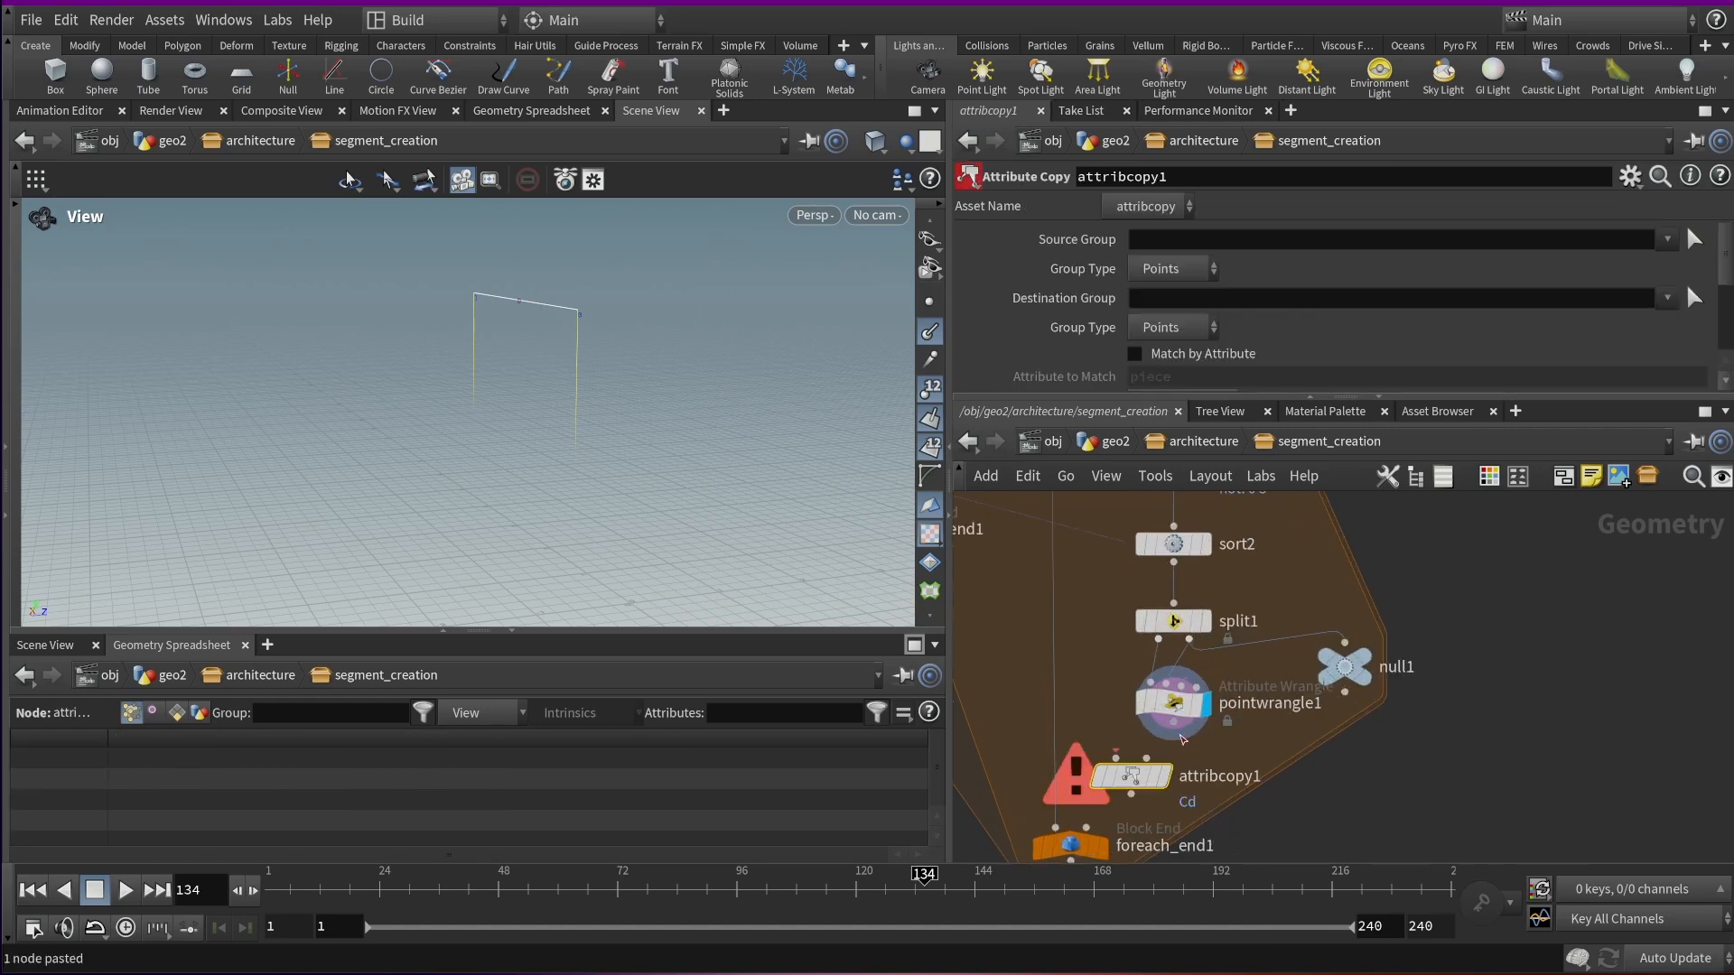
{"action": "left_click", "coordinate": [1145, 758]}
{"action": "scroll", "coordinate": [1145, 759], "scroll_direction": "down", "scroll_amount": 5}
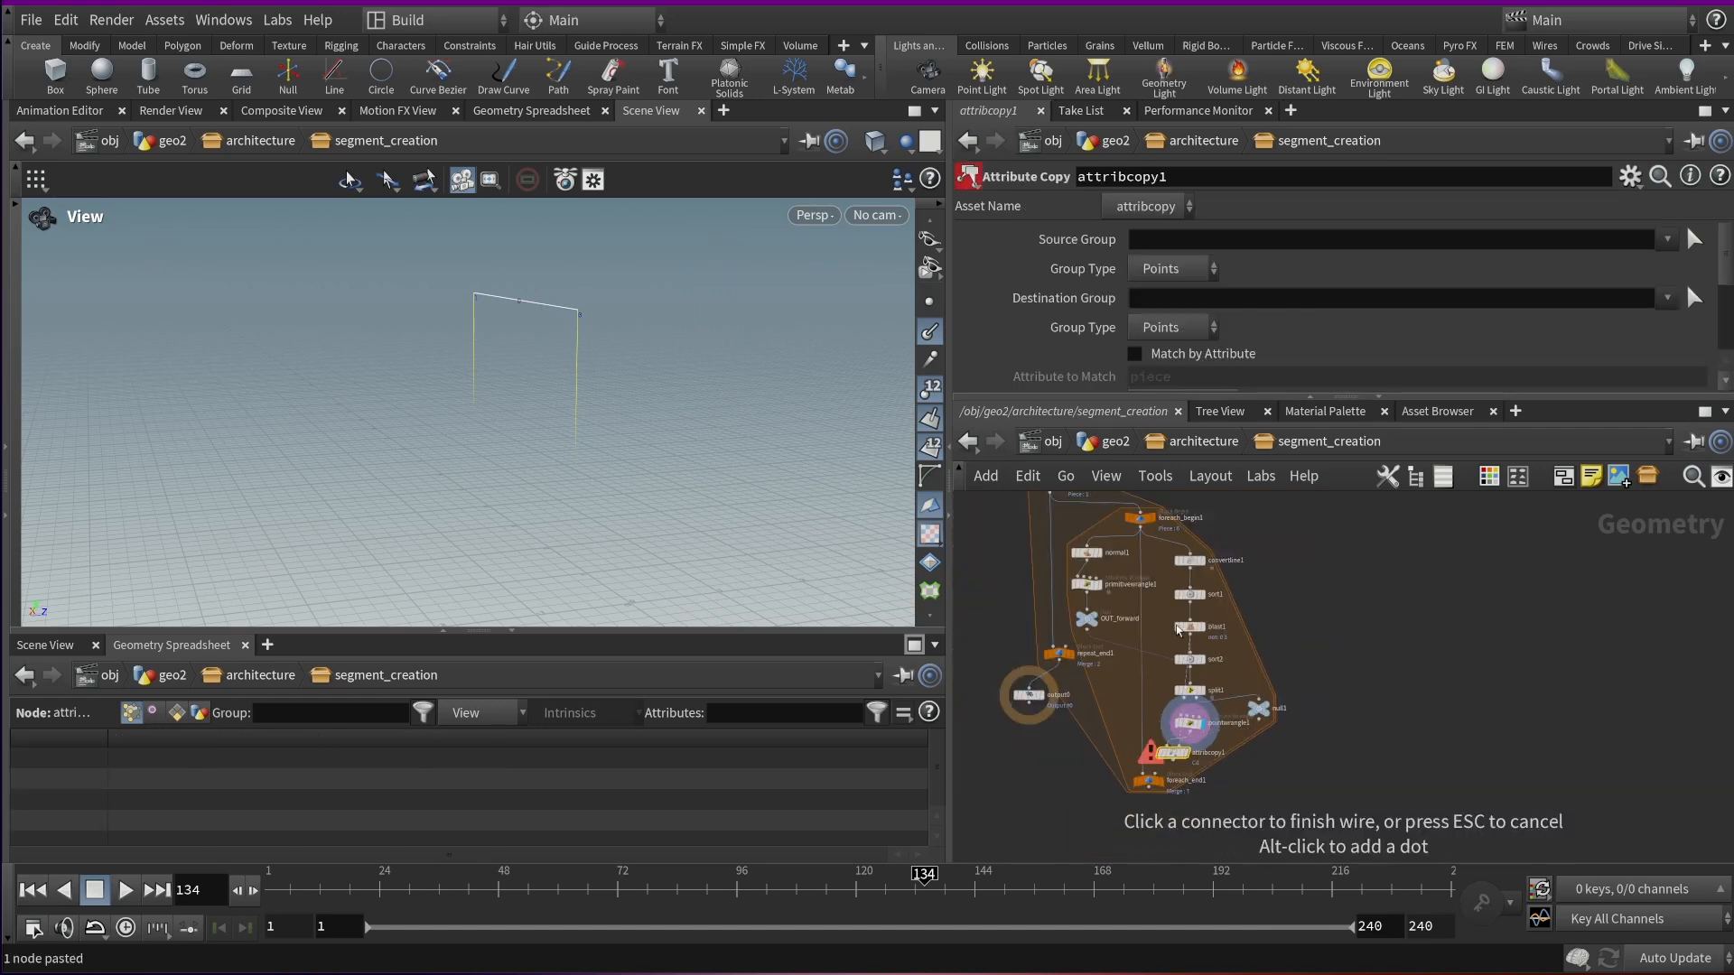
{"action": "left_click", "coordinate": [1136, 528]}
{"action": "scroll", "coordinate": [1246, 760], "scroll_direction": "up", "scroll_amount": 4}
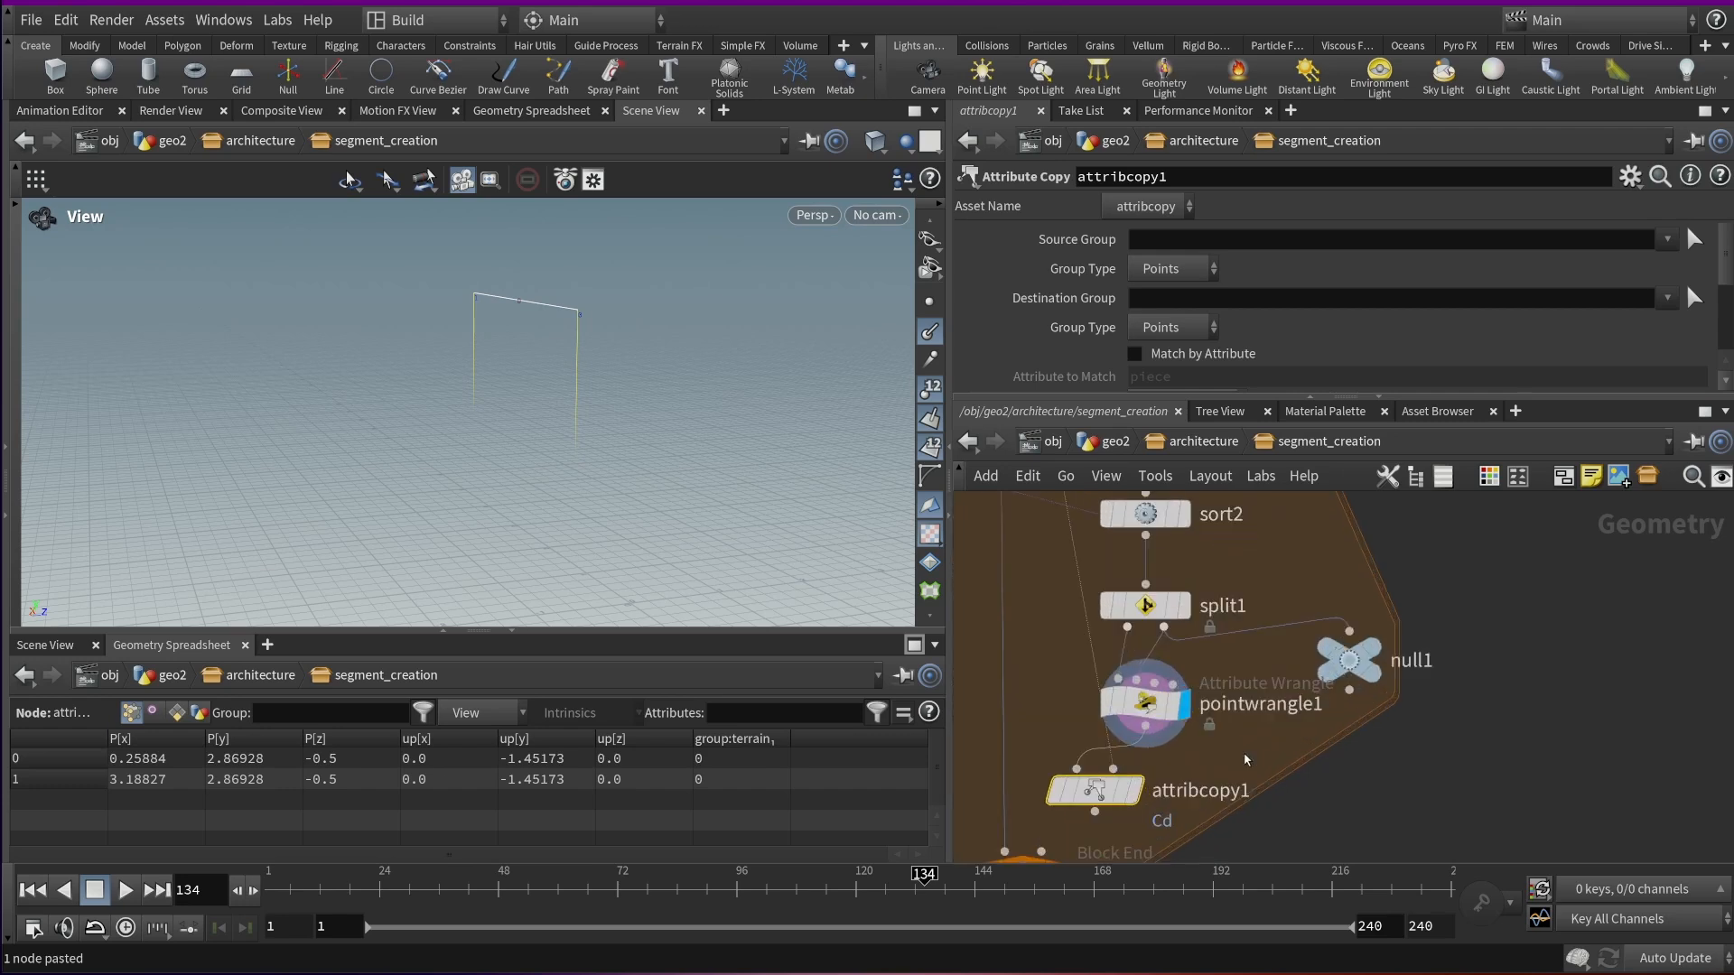
Set attribcopy1's attribute name to N and display the node
{"action": "scroll", "coordinate": [962, 353], "scroll_direction": "down", "scroll_amount": 3}
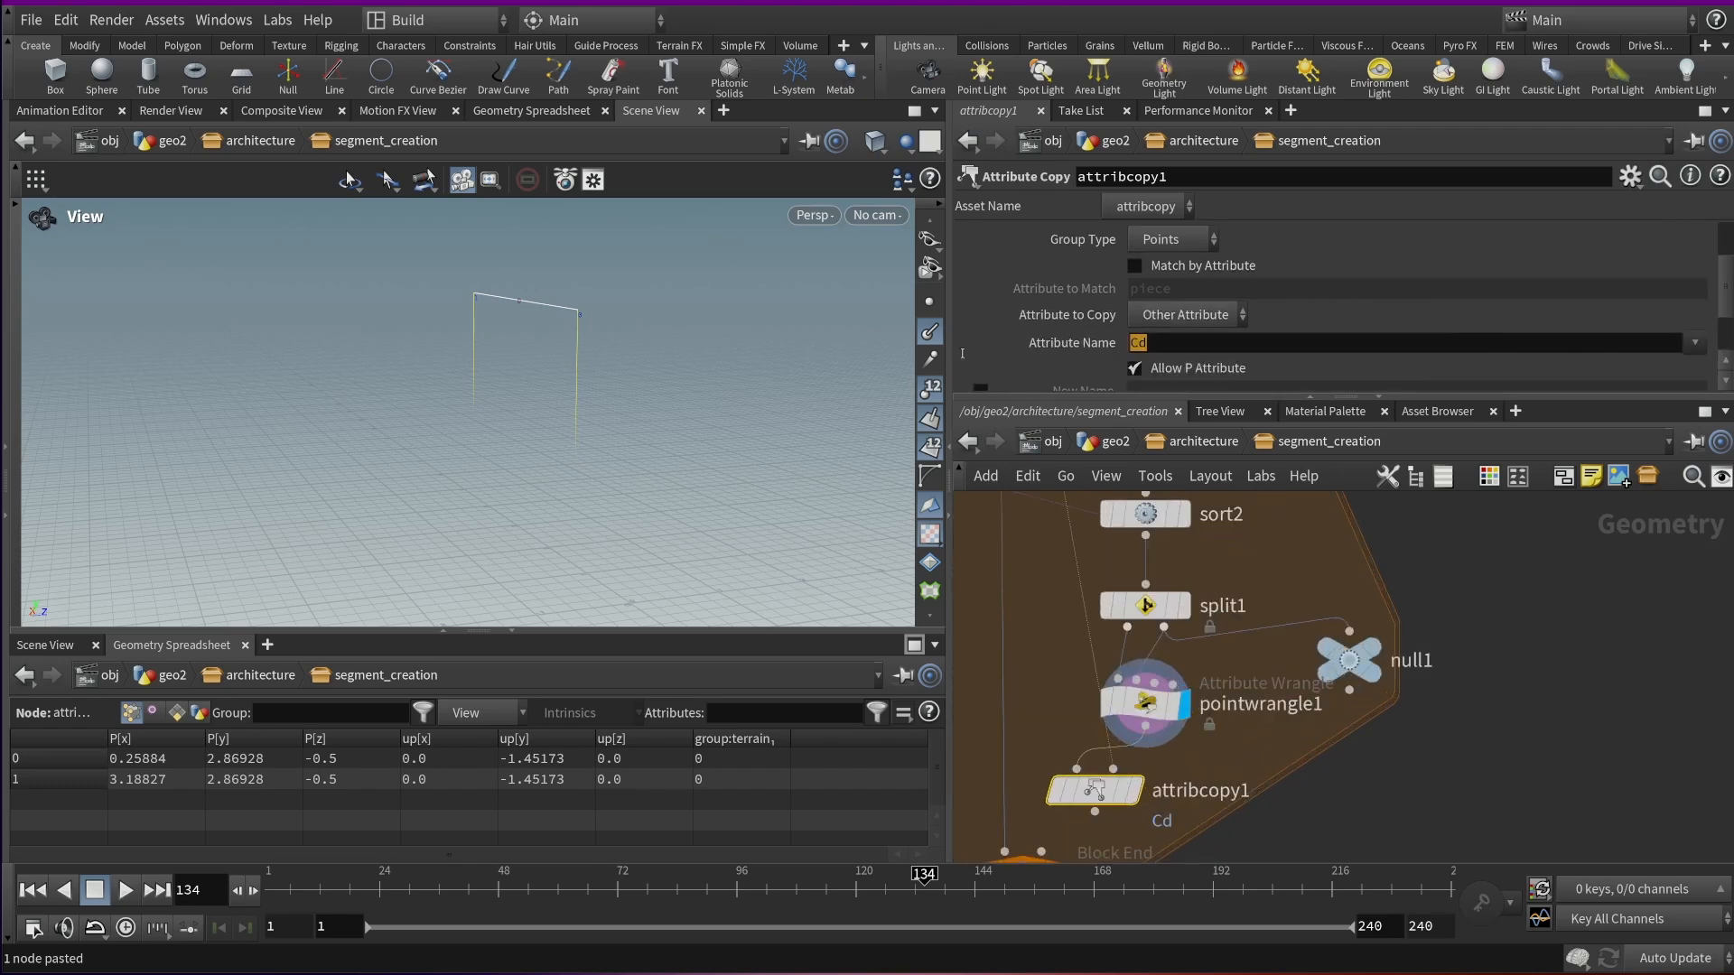
{"action": "type", "text": "N"}
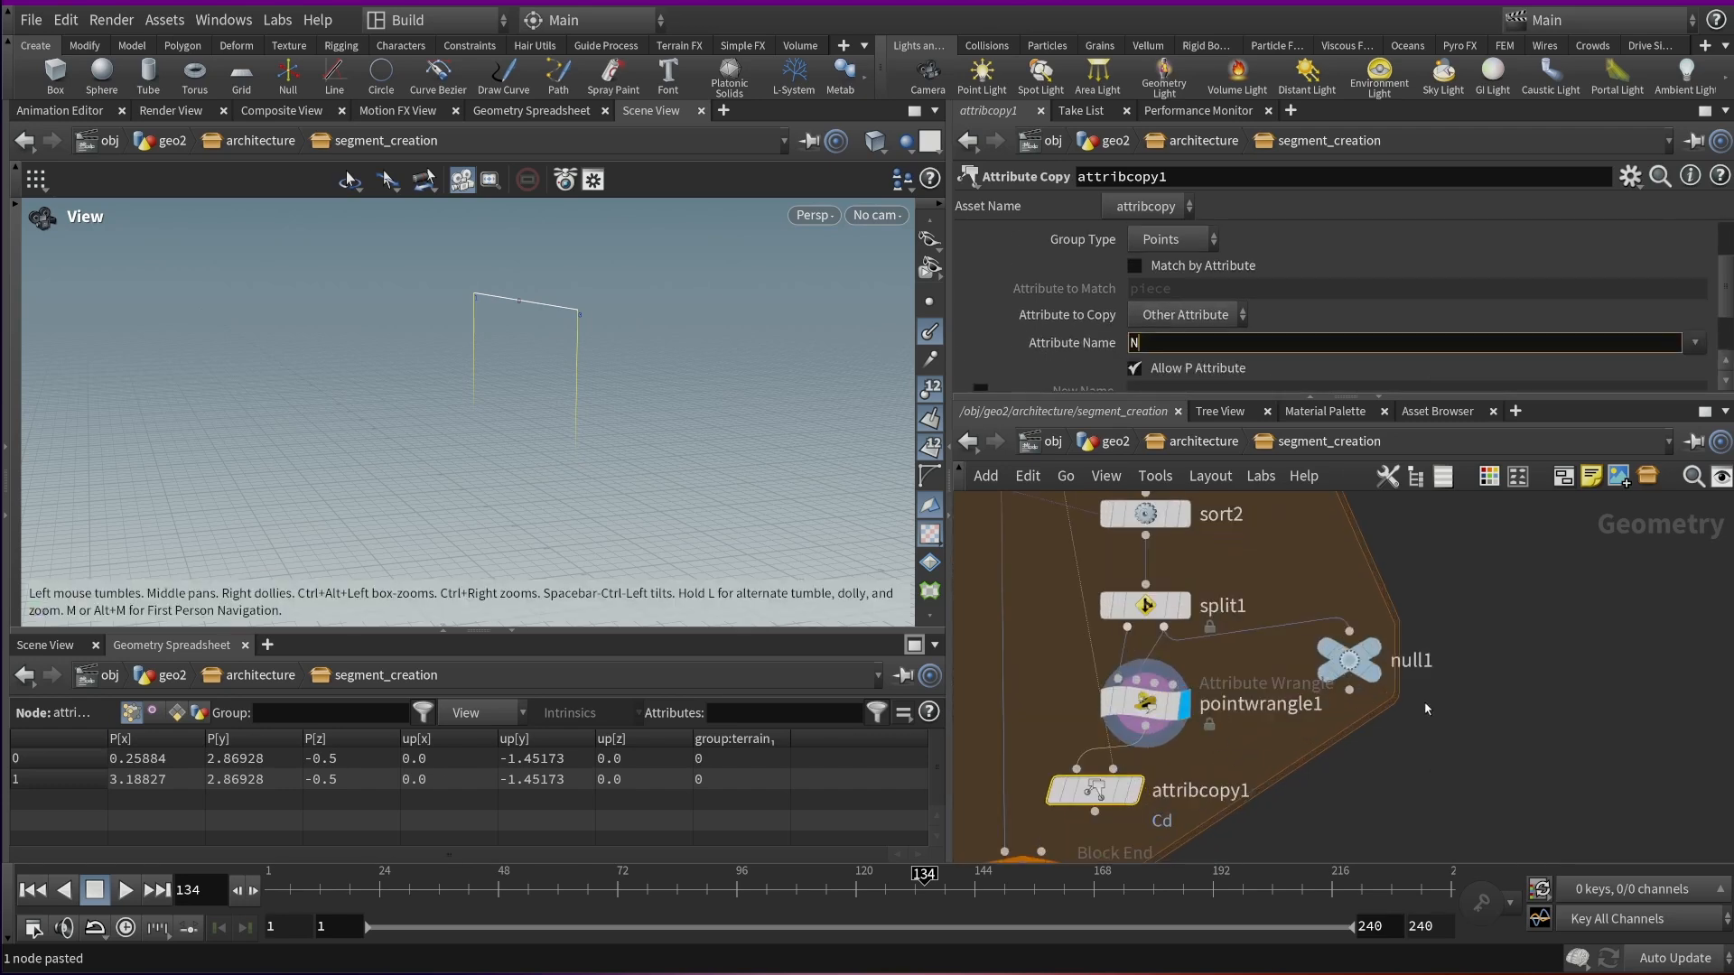
{"action": "left_click", "coordinate": [1134, 793]}
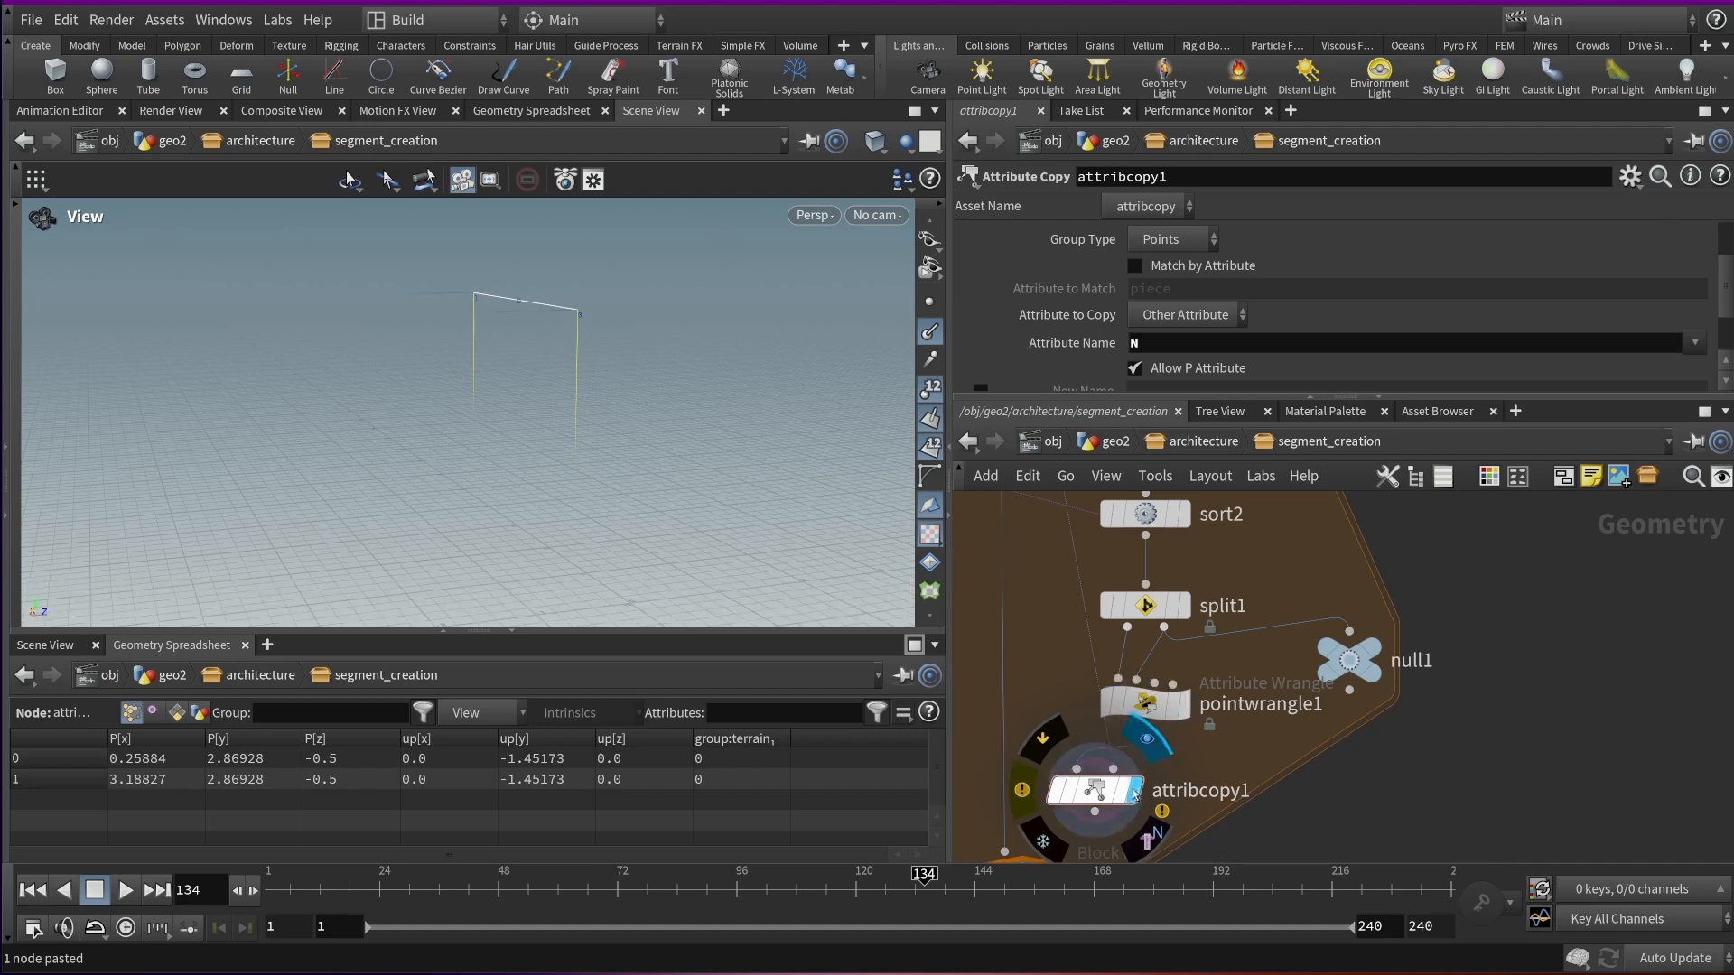
Duplicate normal1 onto the wire between foreach_begin1 and attribcopy1, and set the copy to add normals to Points
{"action": "scroll", "coordinate": [1122, 569], "scroll_direction": "down", "scroll_amount": 3}
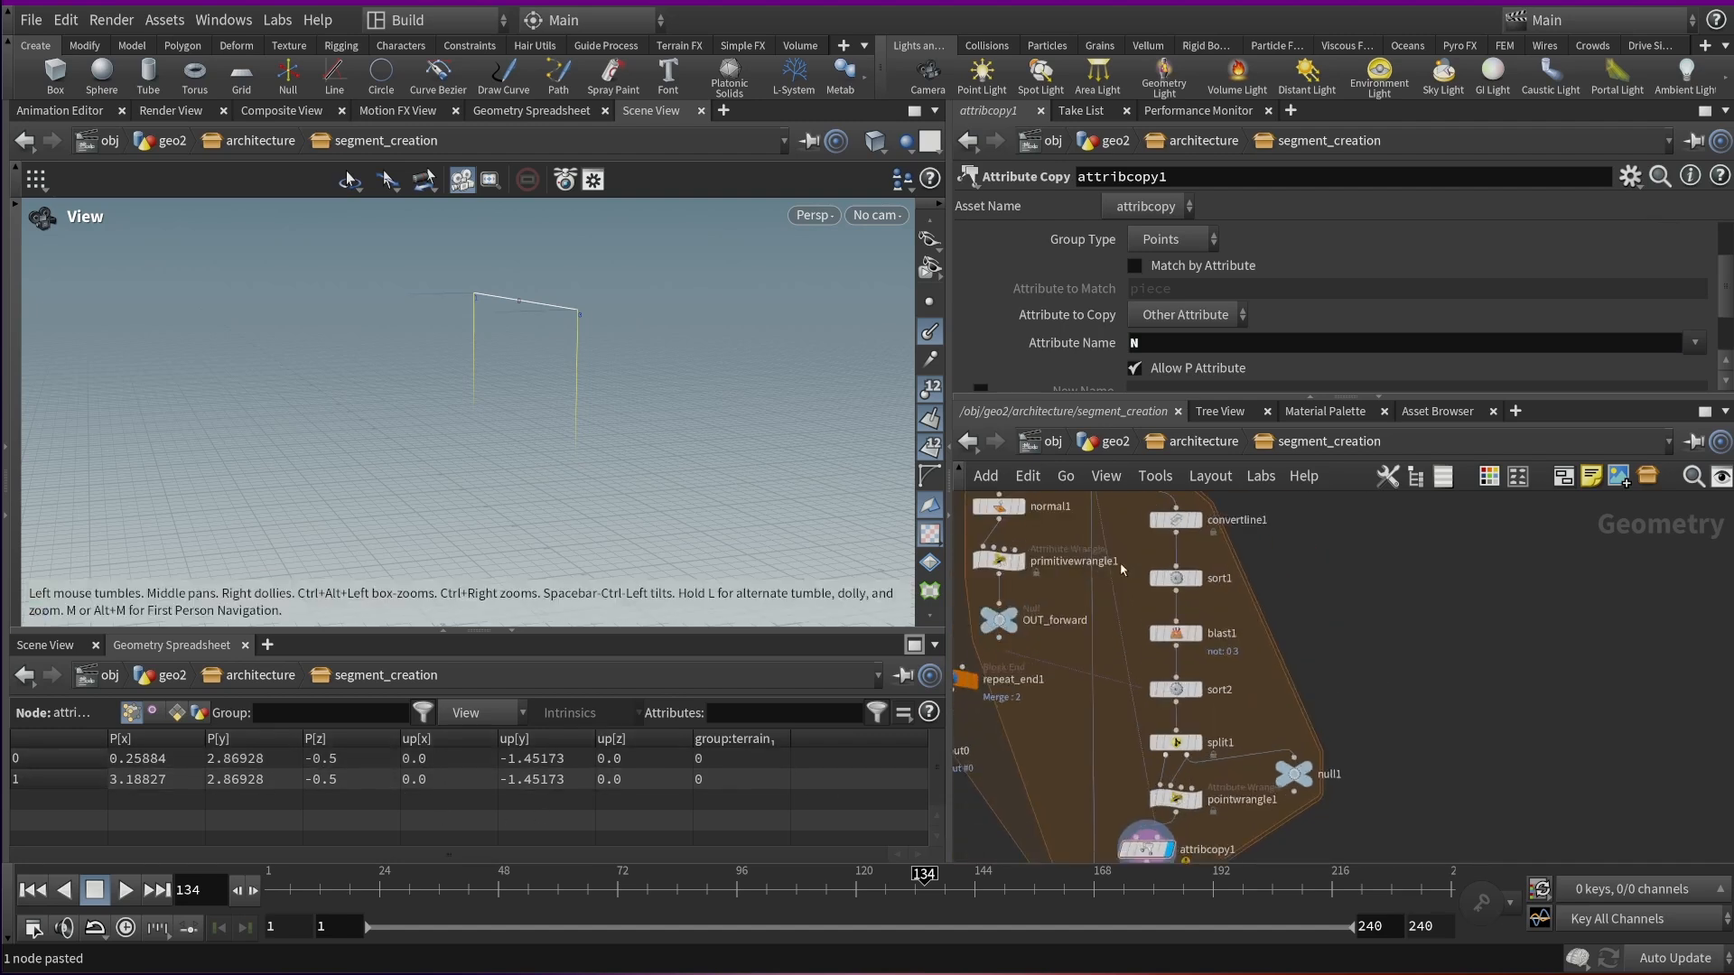
{"action": "scroll", "coordinate": [1102, 587], "scroll_direction": "up", "scroll_amount": 3}
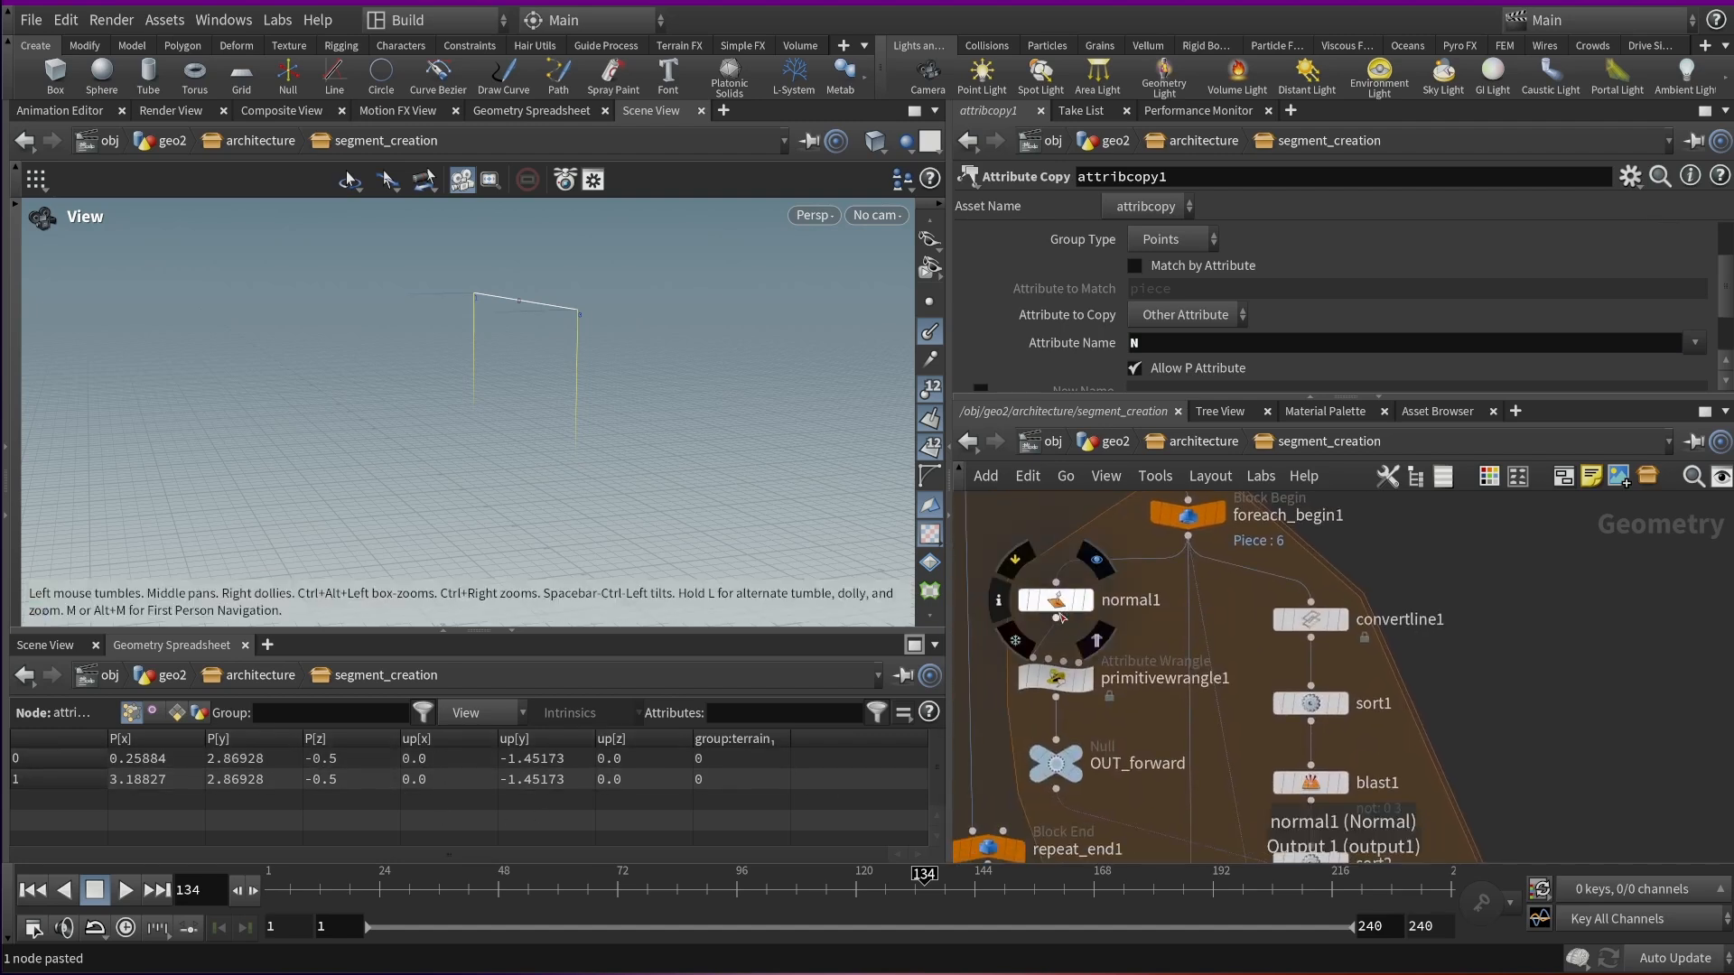
{"action": "left_click", "coordinate": [1058, 607]}
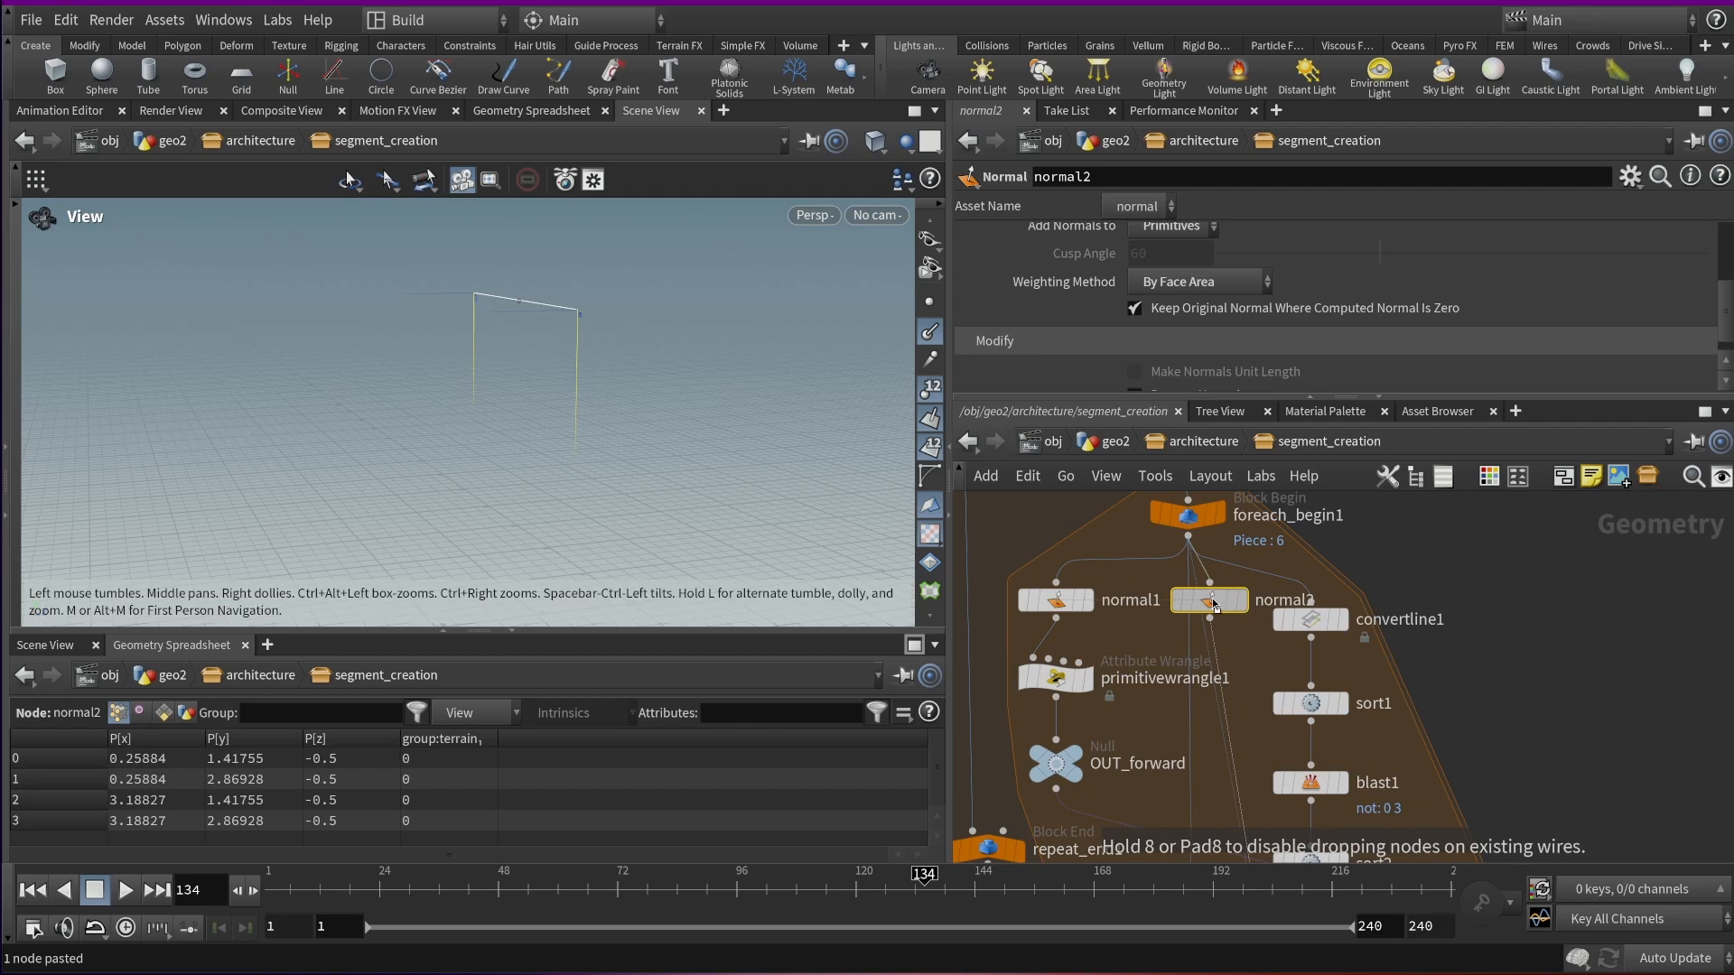
{"action": "left_click", "coordinate": [1210, 600]}
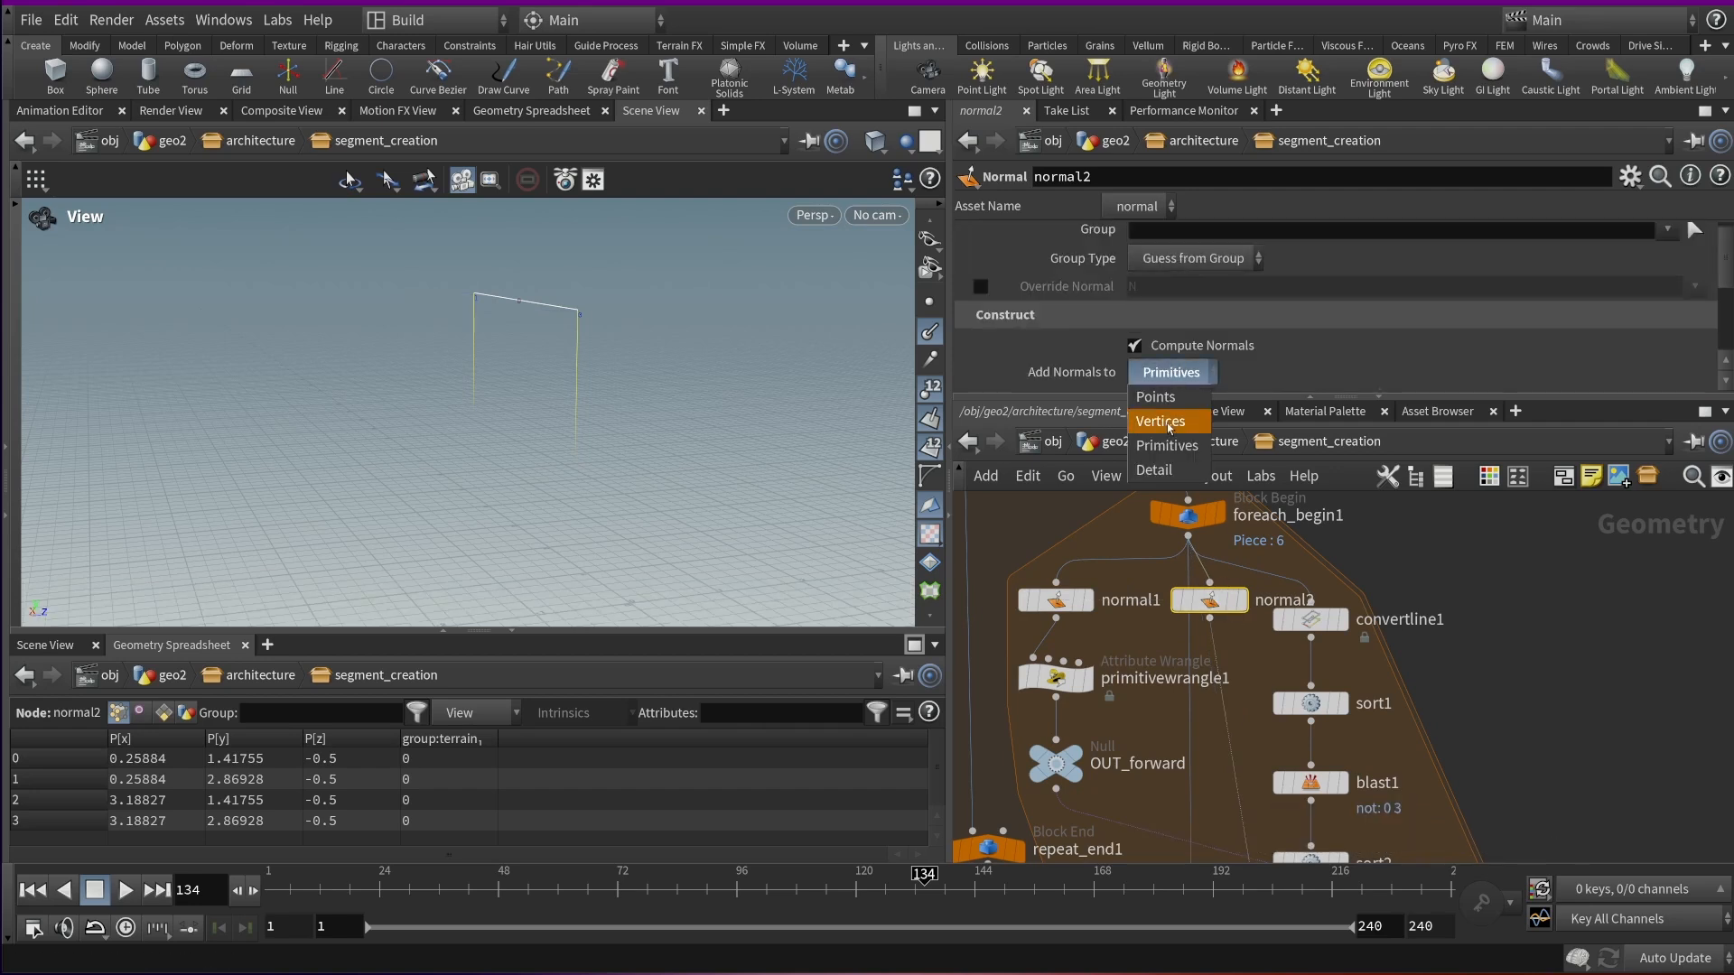
{"action": "left_click", "coordinate": [1156, 397]}
Select attribcopy1 and examine the copied normals alongside the up vectors on the top edge
{"action": "scroll", "coordinate": [1265, 361], "scroll_direction": "down", "scroll_amount": 3}
{"action": "scroll", "coordinate": [1349, 568], "scroll_direction": "down", "scroll_amount": 5}
{"action": "scroll", "coordinate": [1314, 702], "scroll_direction": "up", "scroll_amount": 5}
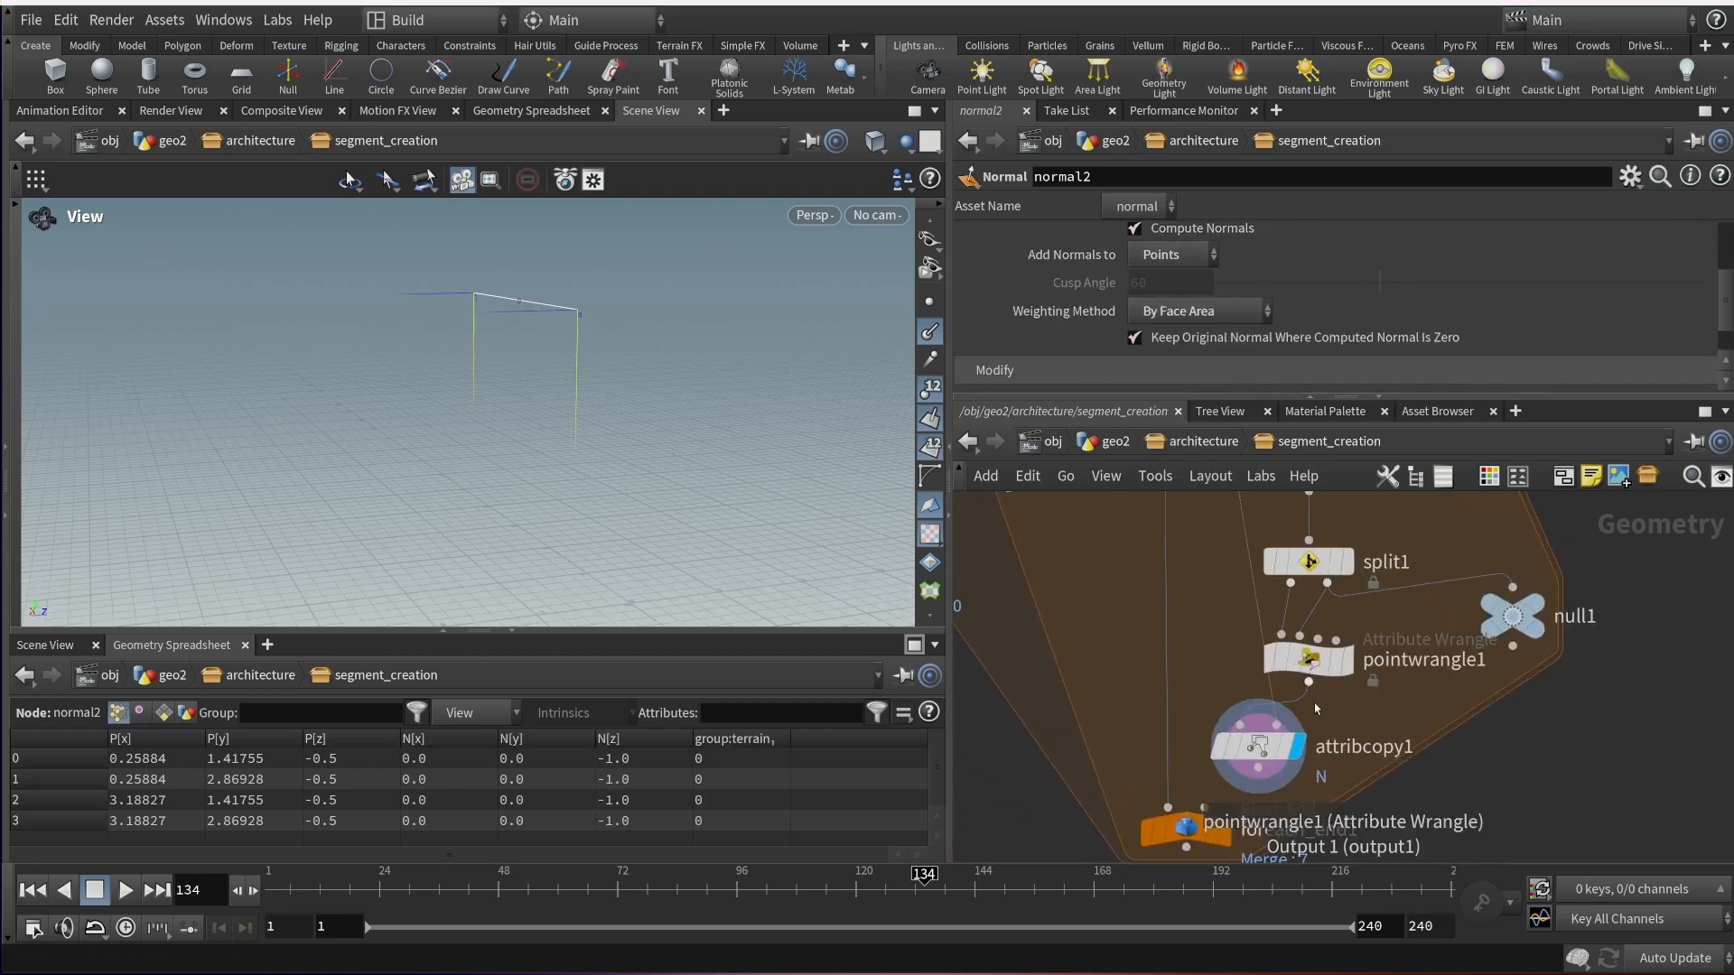
{"action": "left_click", "coordinate": [1257, 746]}
{"action": "left_click_drag", "start_coordinate": [485, 306], "coordinate": [552, 285]}
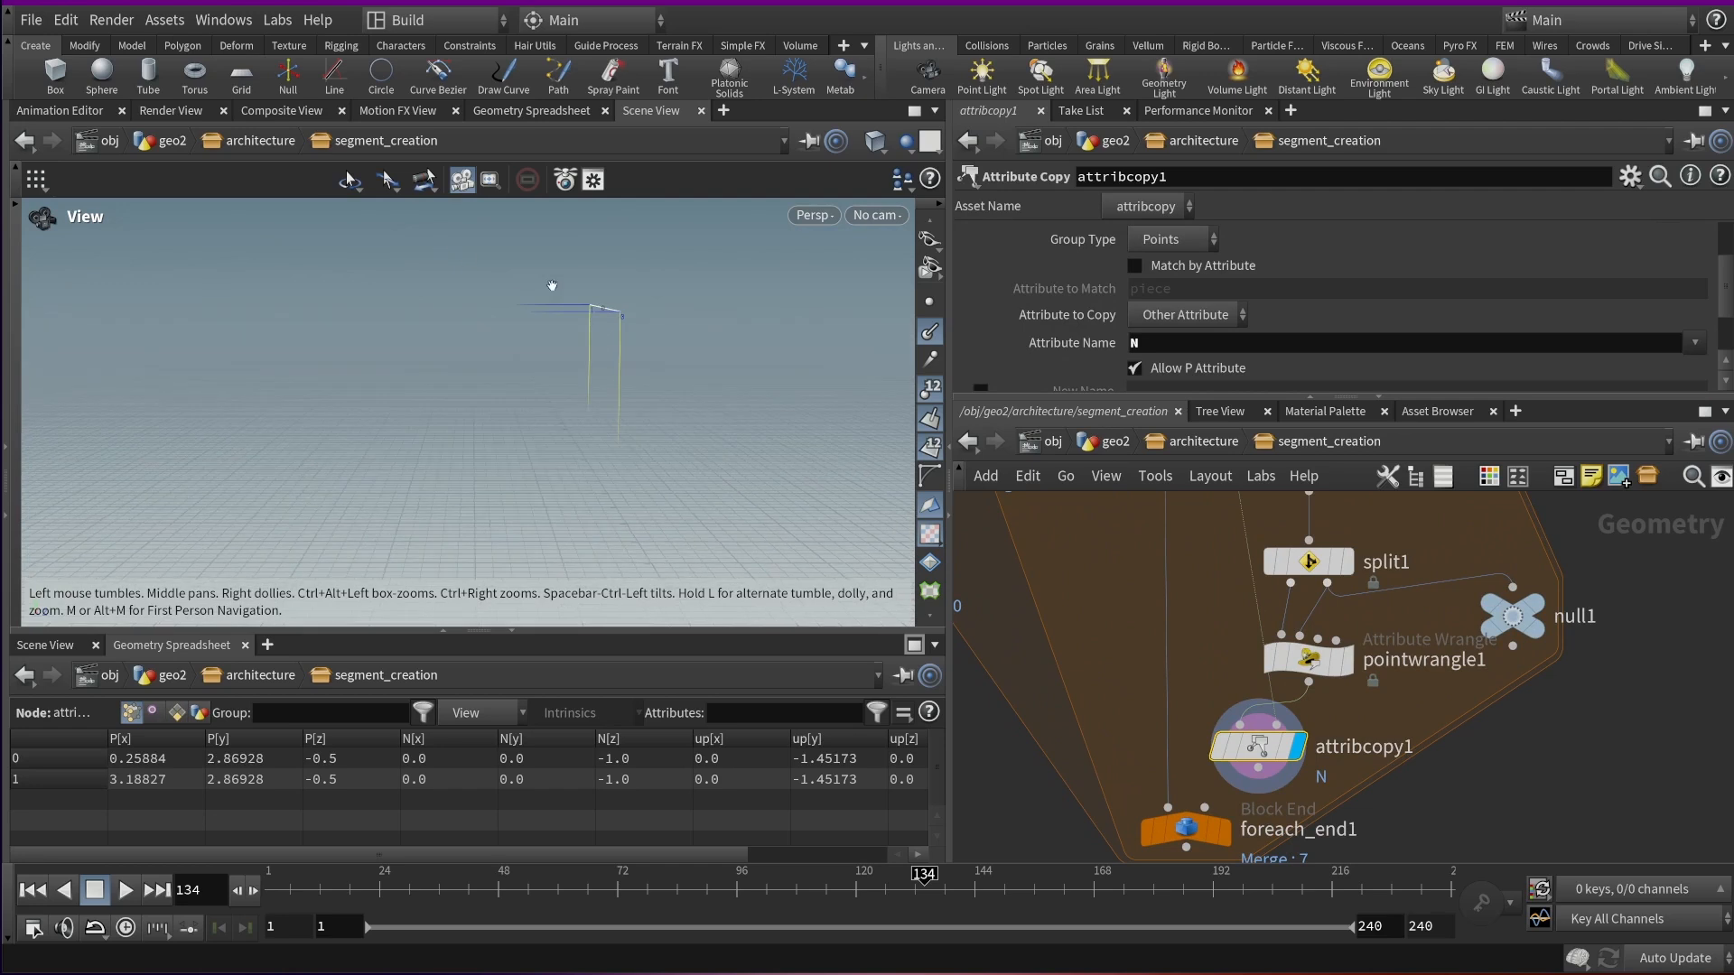
{"action": "left_click_drag", "start_coordinate": [641, 318], "coordinate": [709, 359]}
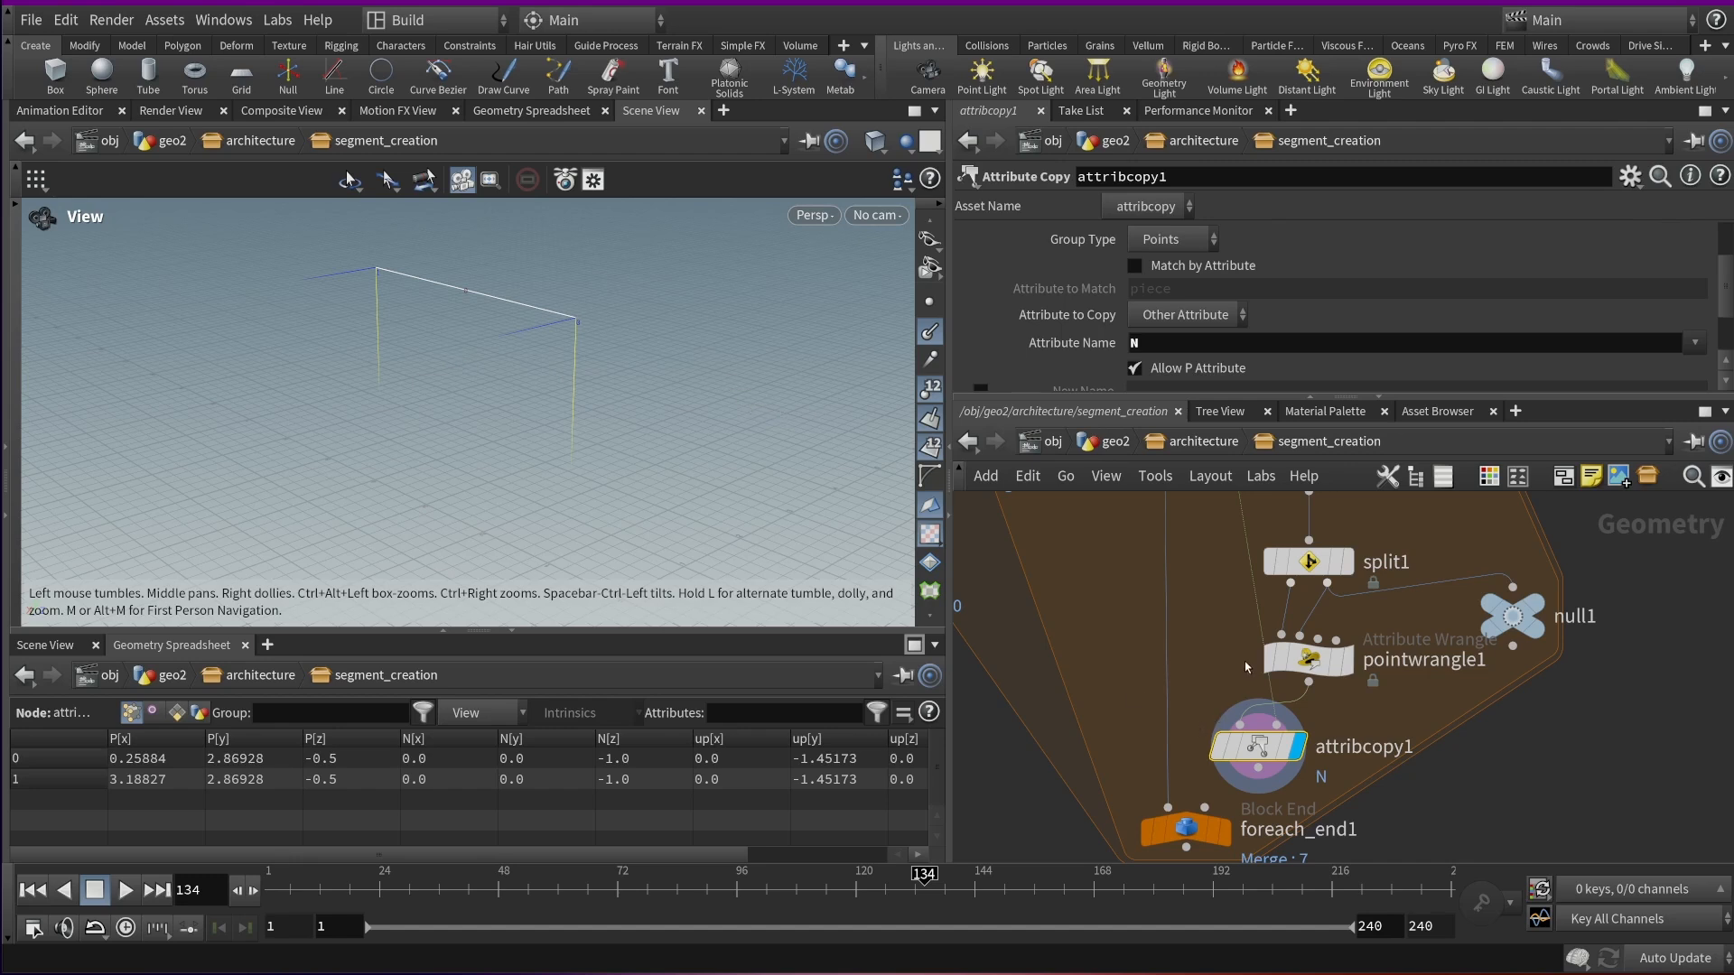
Wire attribcopy1 into foreach_end1 and line the two nodes up at the end of the loop
{"action": "middle_click_drag", "start_coordinate": [1245, 667], "coordinate": [1237, 614]}
{"action": "left_click_drag", "start_coordinate": [1249, 715], "coordinate": [1151, 745]}
{"action": "scroll", "coordinate": [1256, 731], "scroll_direction": "down", "scroll_amount": 5}
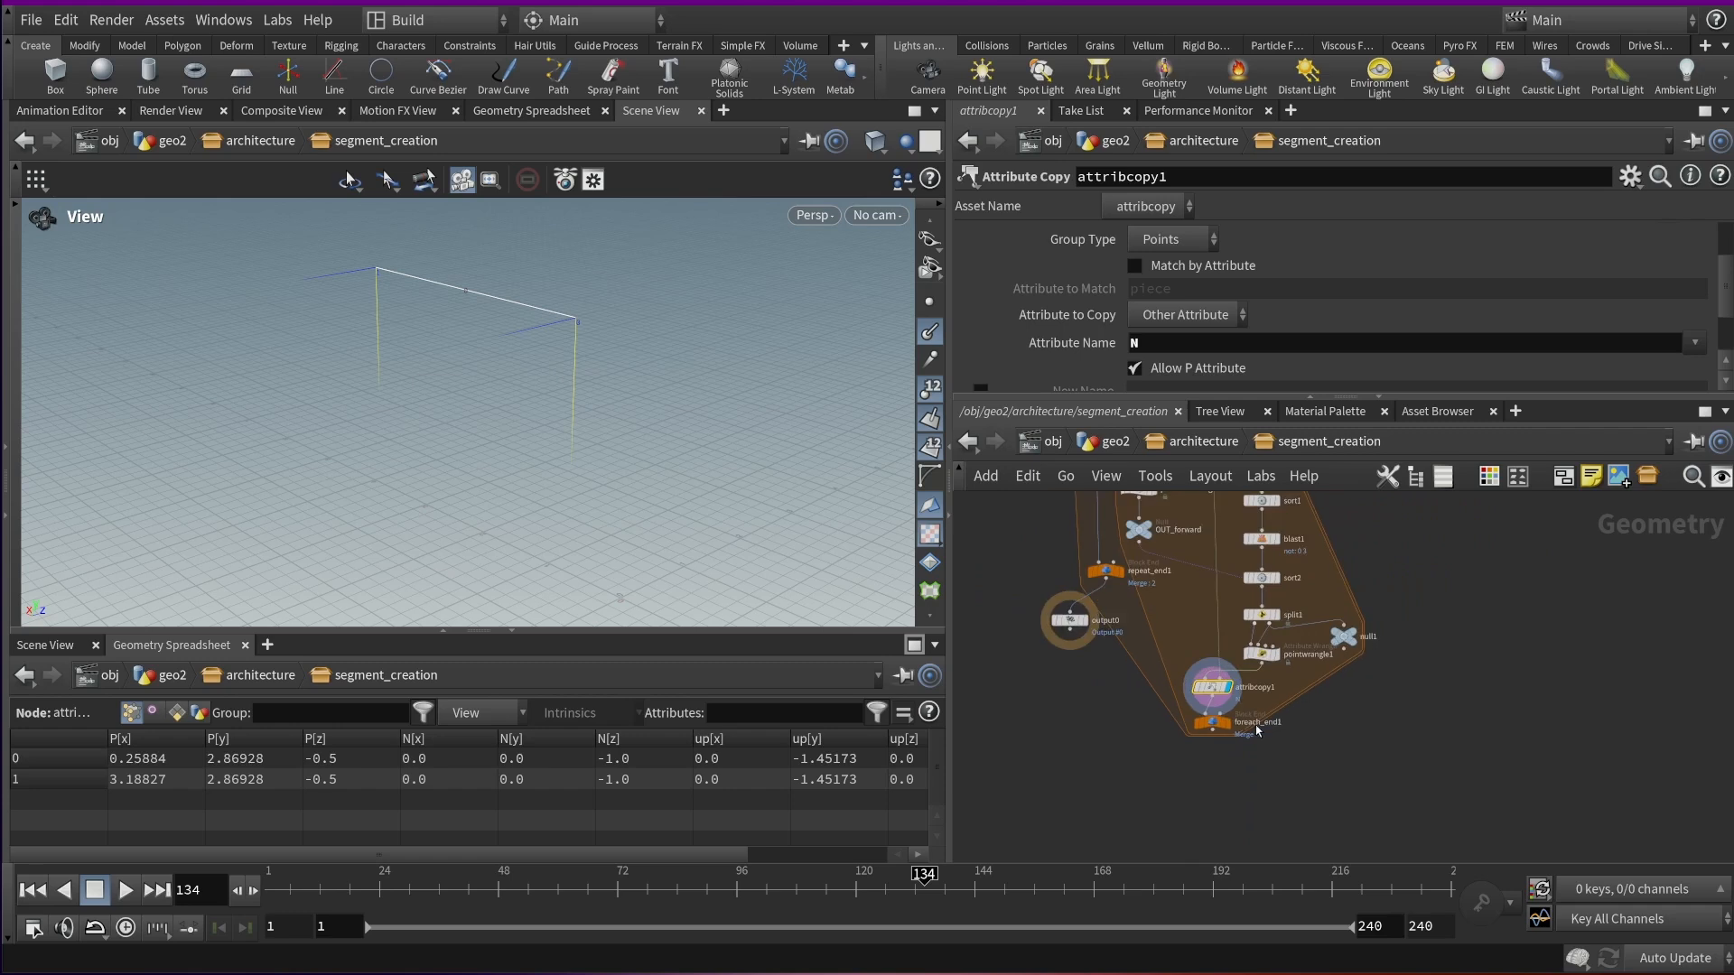
{"action": "scroll", "coordinate": [1257, 731], "scroll_direction": "up", "scroll_amount": 5}
{"action": "left_click_drag", "start_coordinate": [763, 532], "coordinate": [818, 462]}
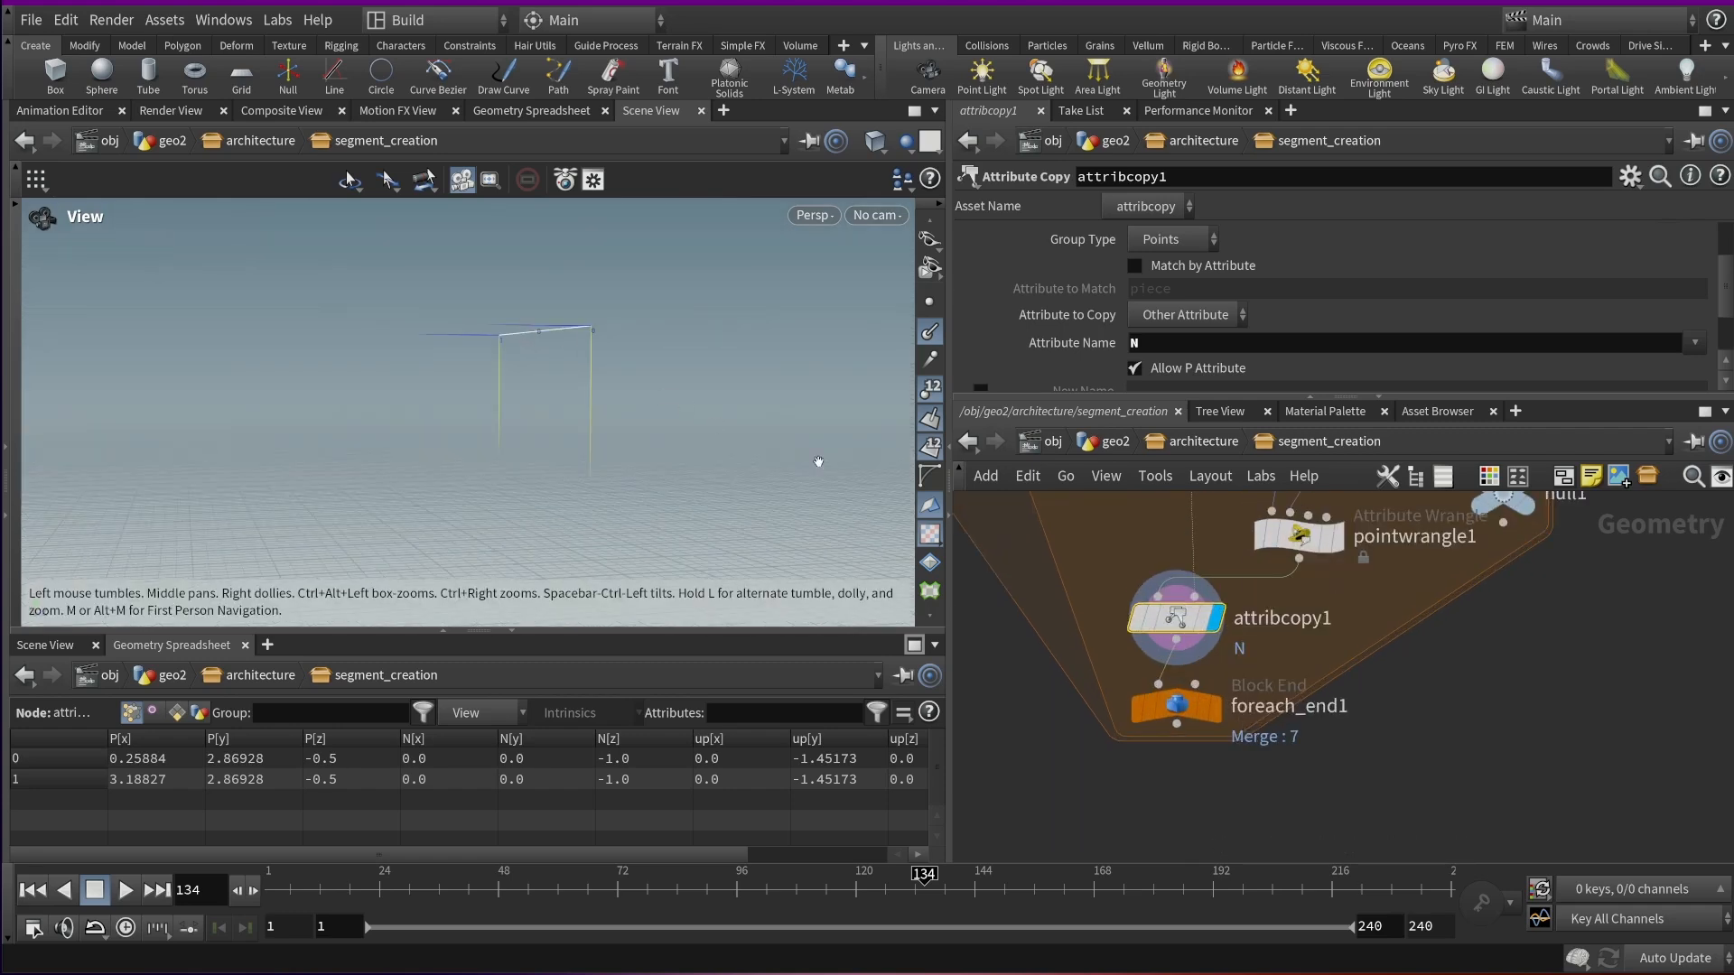
Move repeat_end1 and output0 down below foreach_end1 to make room for more nodes
{"action": "scroll", "coordinate": [1173, 632], "scroll_direction": "down", "scroll_amount": 5}
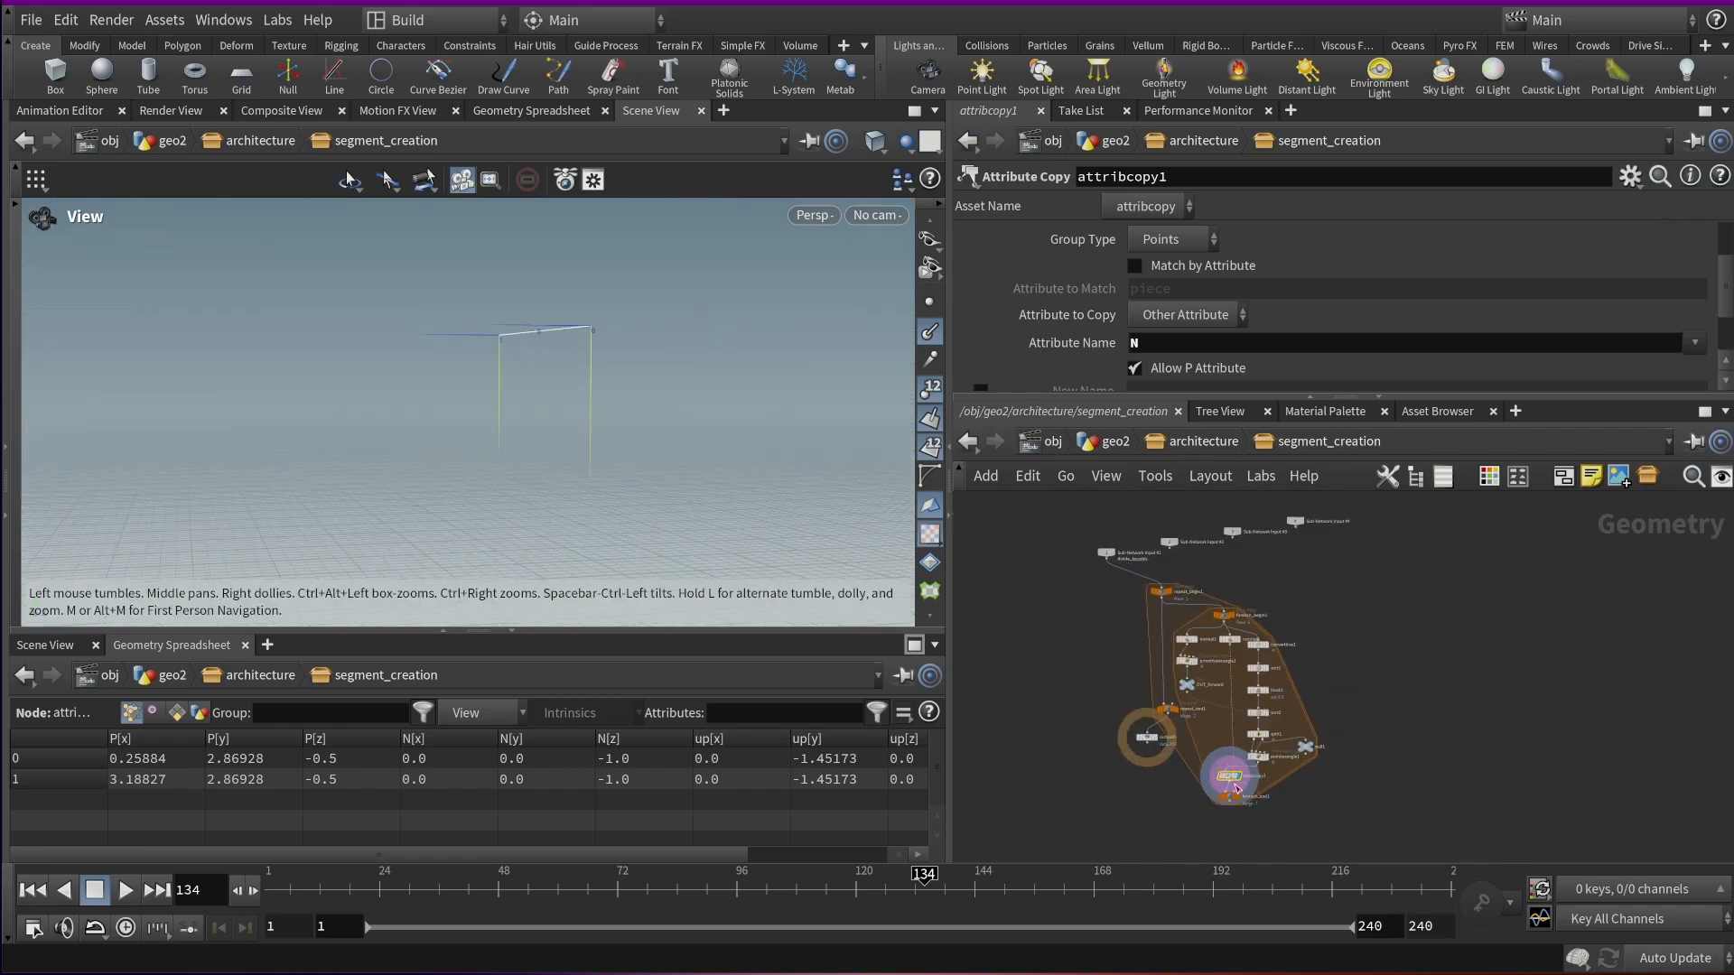
{"action": "left_click", "coordinate": [1123, 563]}
{"action": "left_click_drag", "start_coordinate": [1156, 632], "coordinate": [1163, 748]}
{"action": "scroll", "coordinate": [1221, 734], "scroll_direction": "up", "scroll_amount": 4}
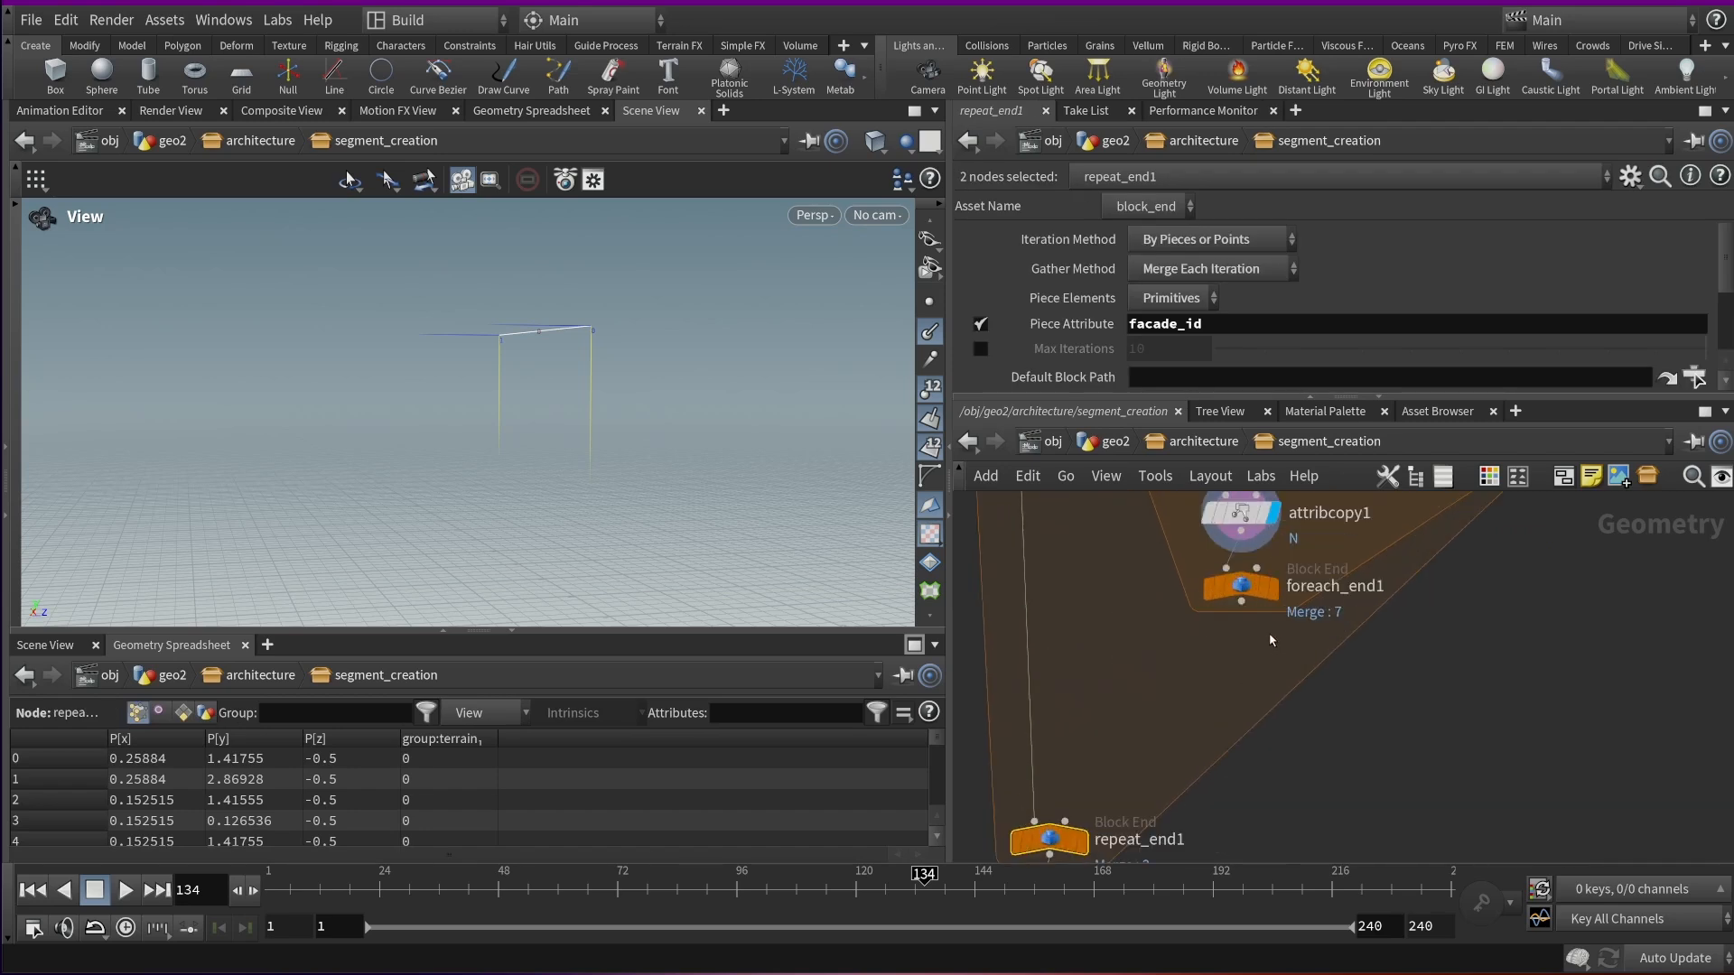
Display foreach_end1 and examine the merged wall edges with their normals and up vectors
{"action": "left_click", "coordinate": [1242, 587]}
{"action": "left_click_drag", "start_coordinate": [651, 408], "coordinate": [880, 449]}
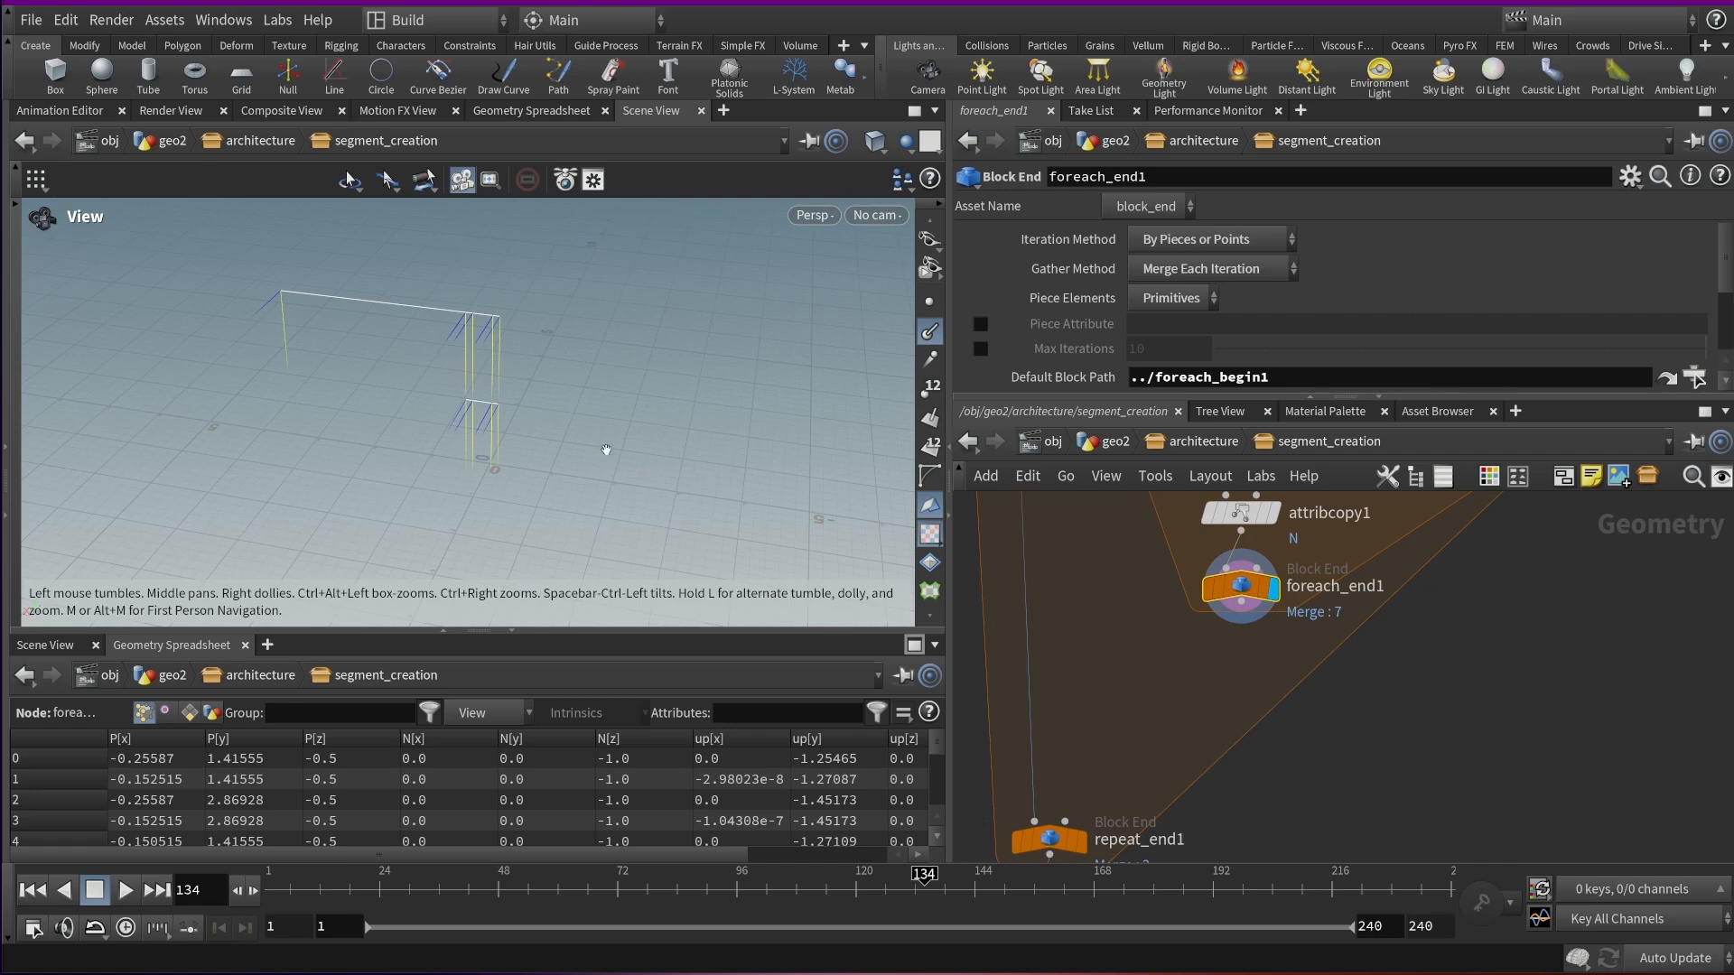
{"action": "scroll", "coordinate": [445, 311], "scroll_direction": "up", "scroll_amount": 3}
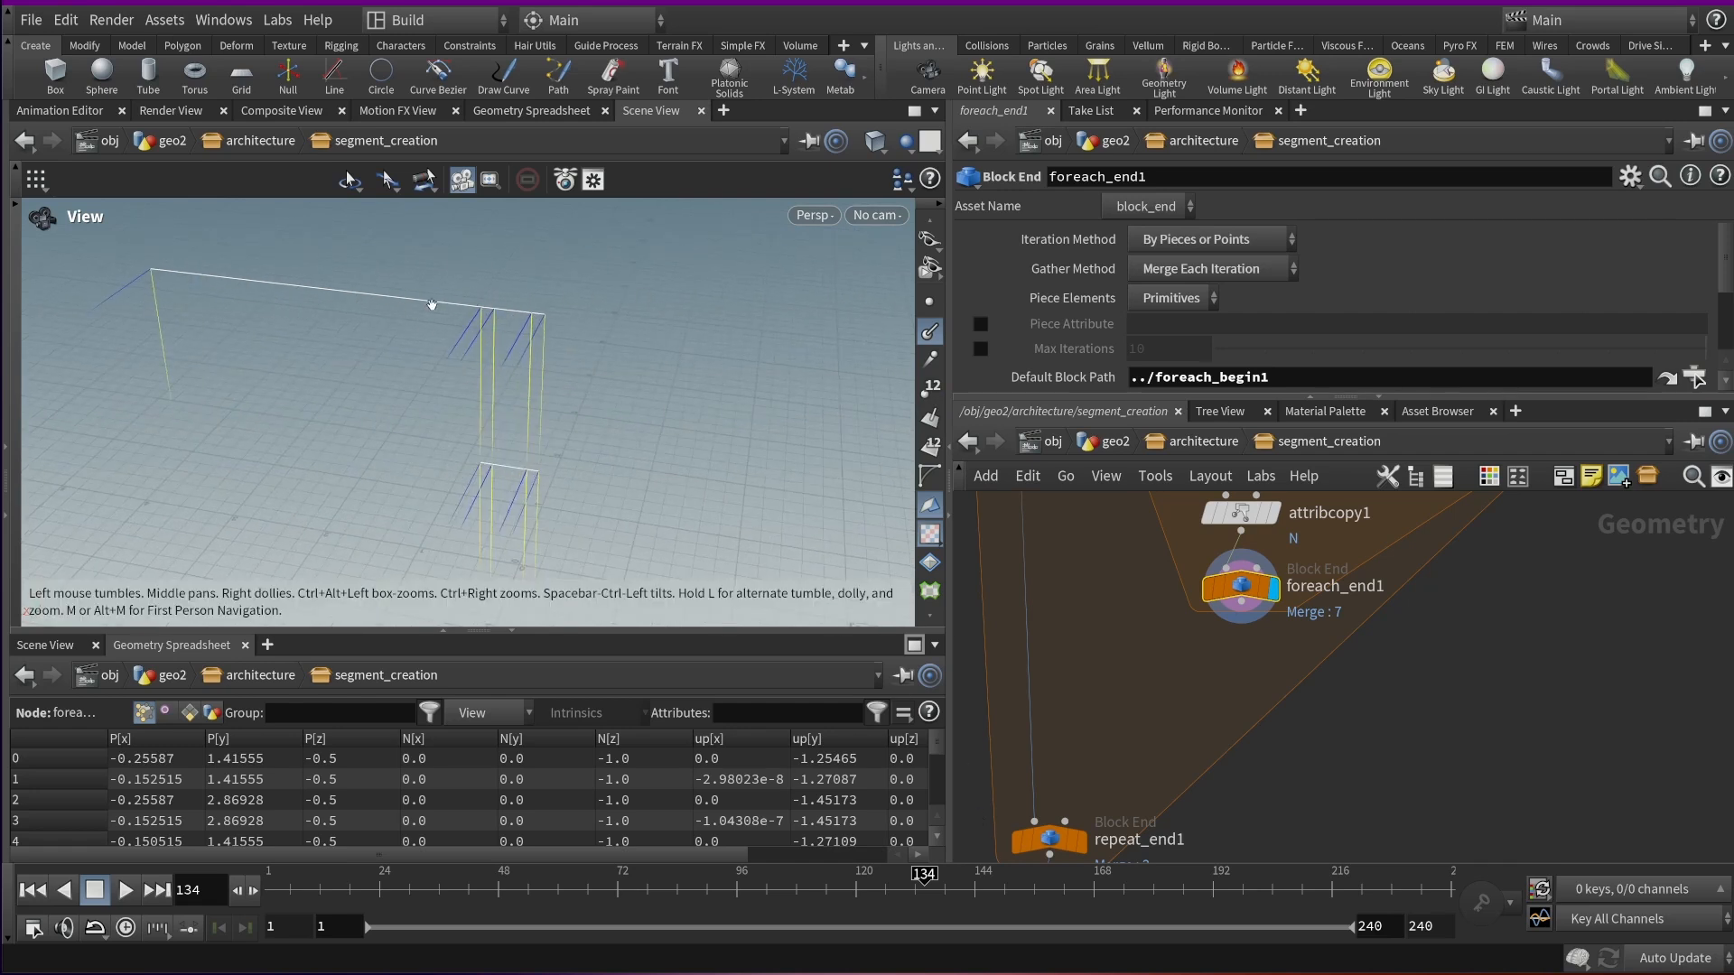
{"action": "left_click", "coordinate": [932, 454]}
Add a PolyPath node after foreach_end1 and display it
{"action": "key", "text": "Tab"}
{"action": "type", "text": "path"}
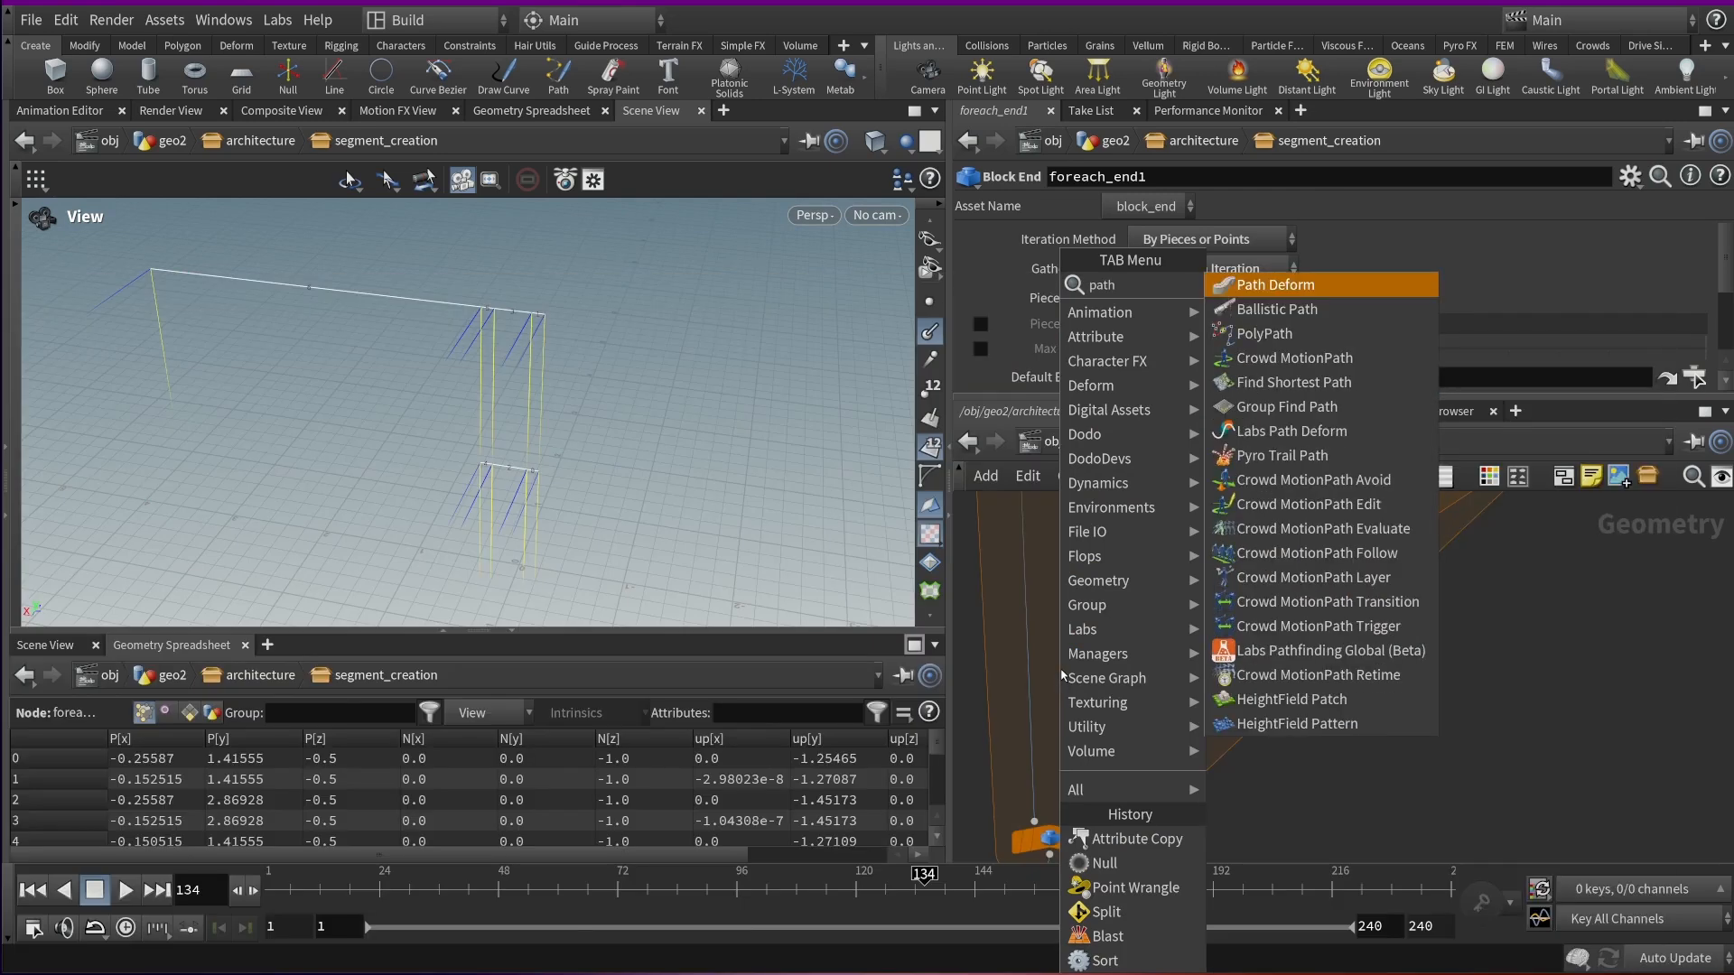
{"action": "left_click", "coordinate": [1279, 334]}
{"action": "left_click", "coordinate": [1226, 689]}
{"action": "left_click_drag", "start_coordinate": [1255, 613], "coordinate": [1226, 659]}
Insert a Fuse node between foreach_end1 and polypath1 and raise its snap distance to about 0.0039
{"action": "key", "text": "Tab"}
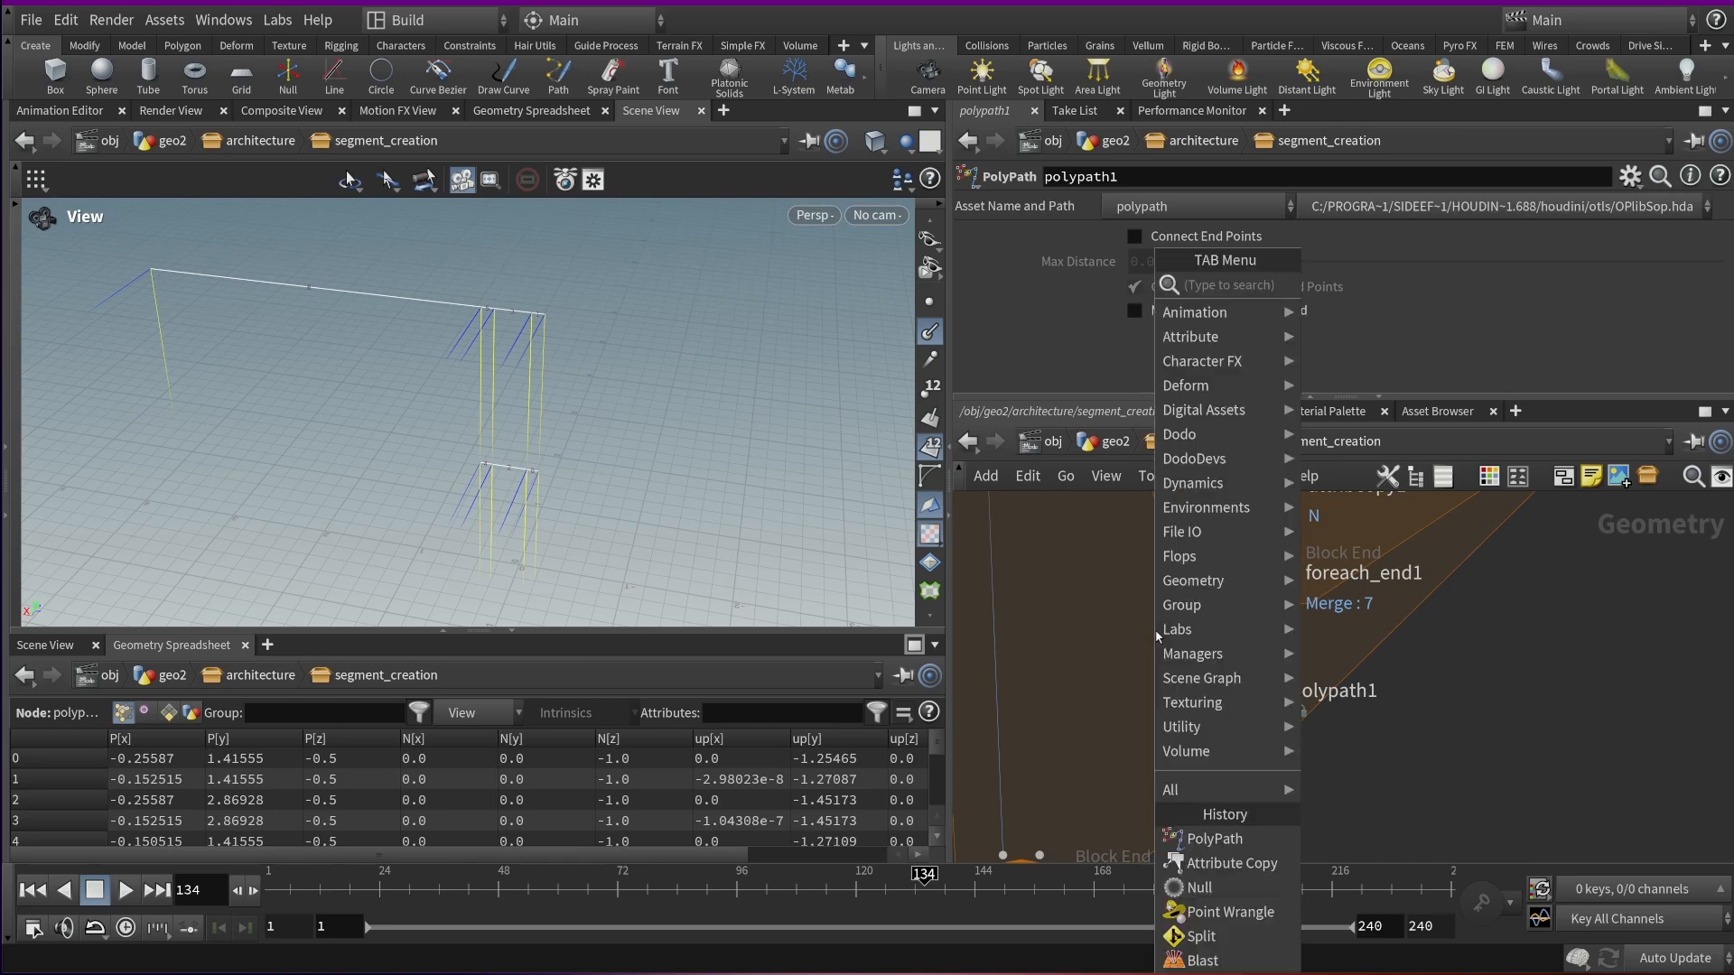
{"action": "left_click", "coordinate": [1156, 637]}
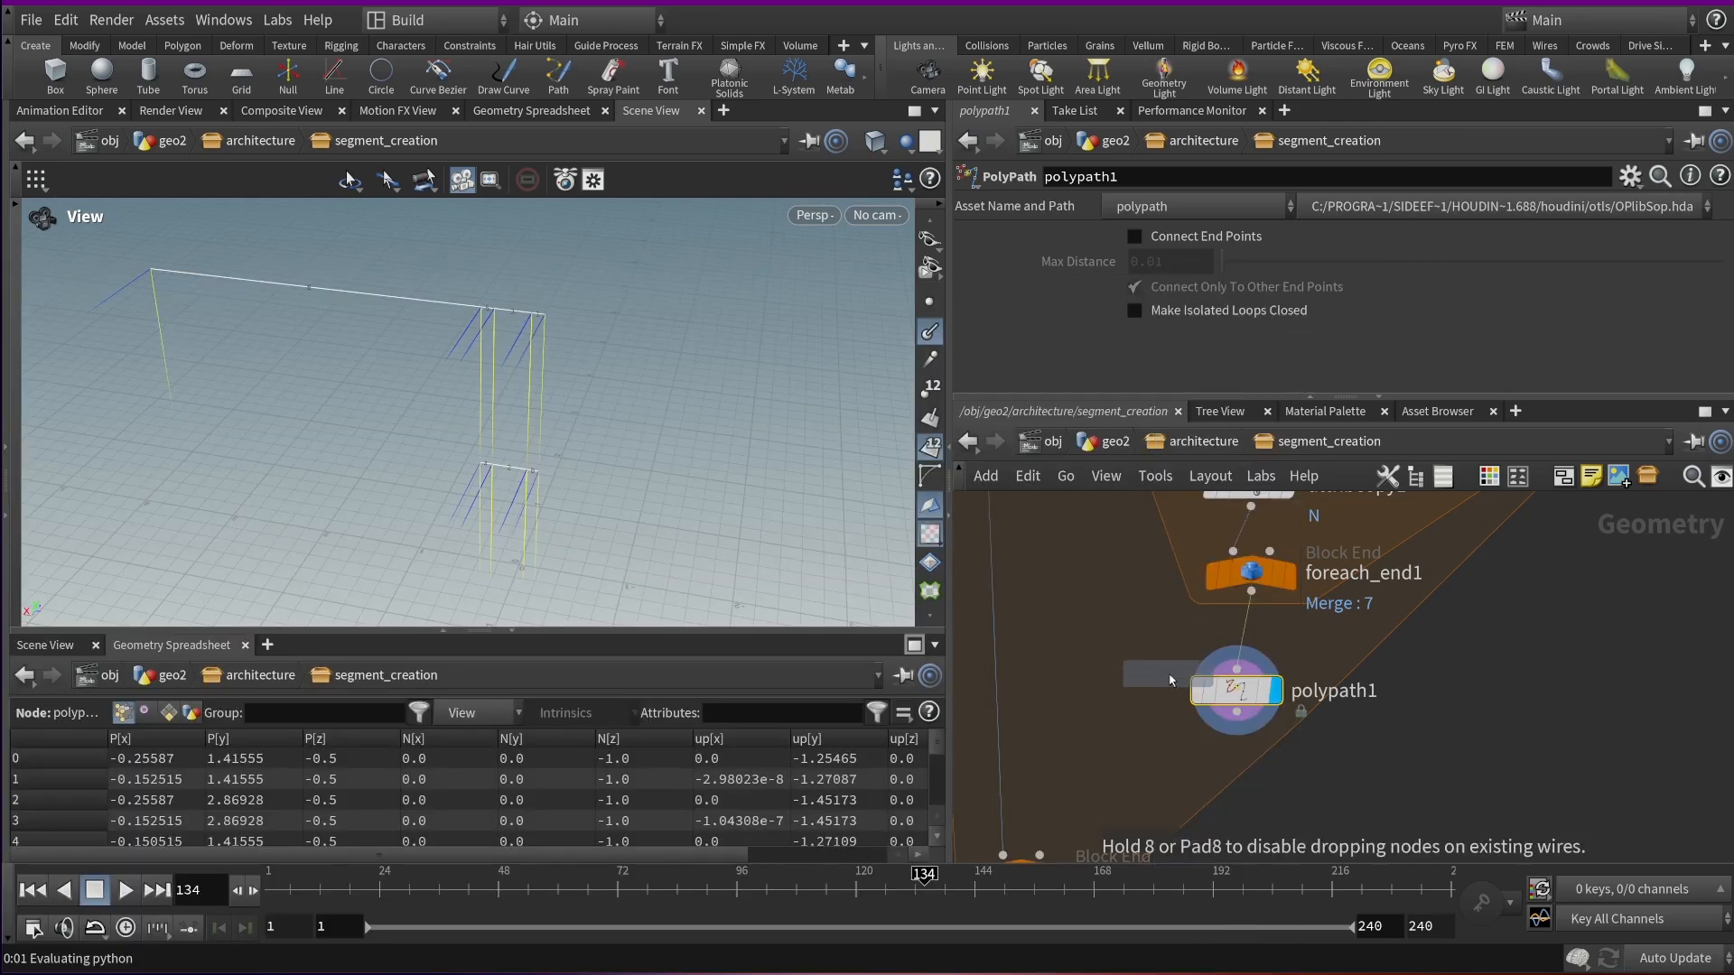
{"action": "left_click", "coordinate": [1244, 647]}
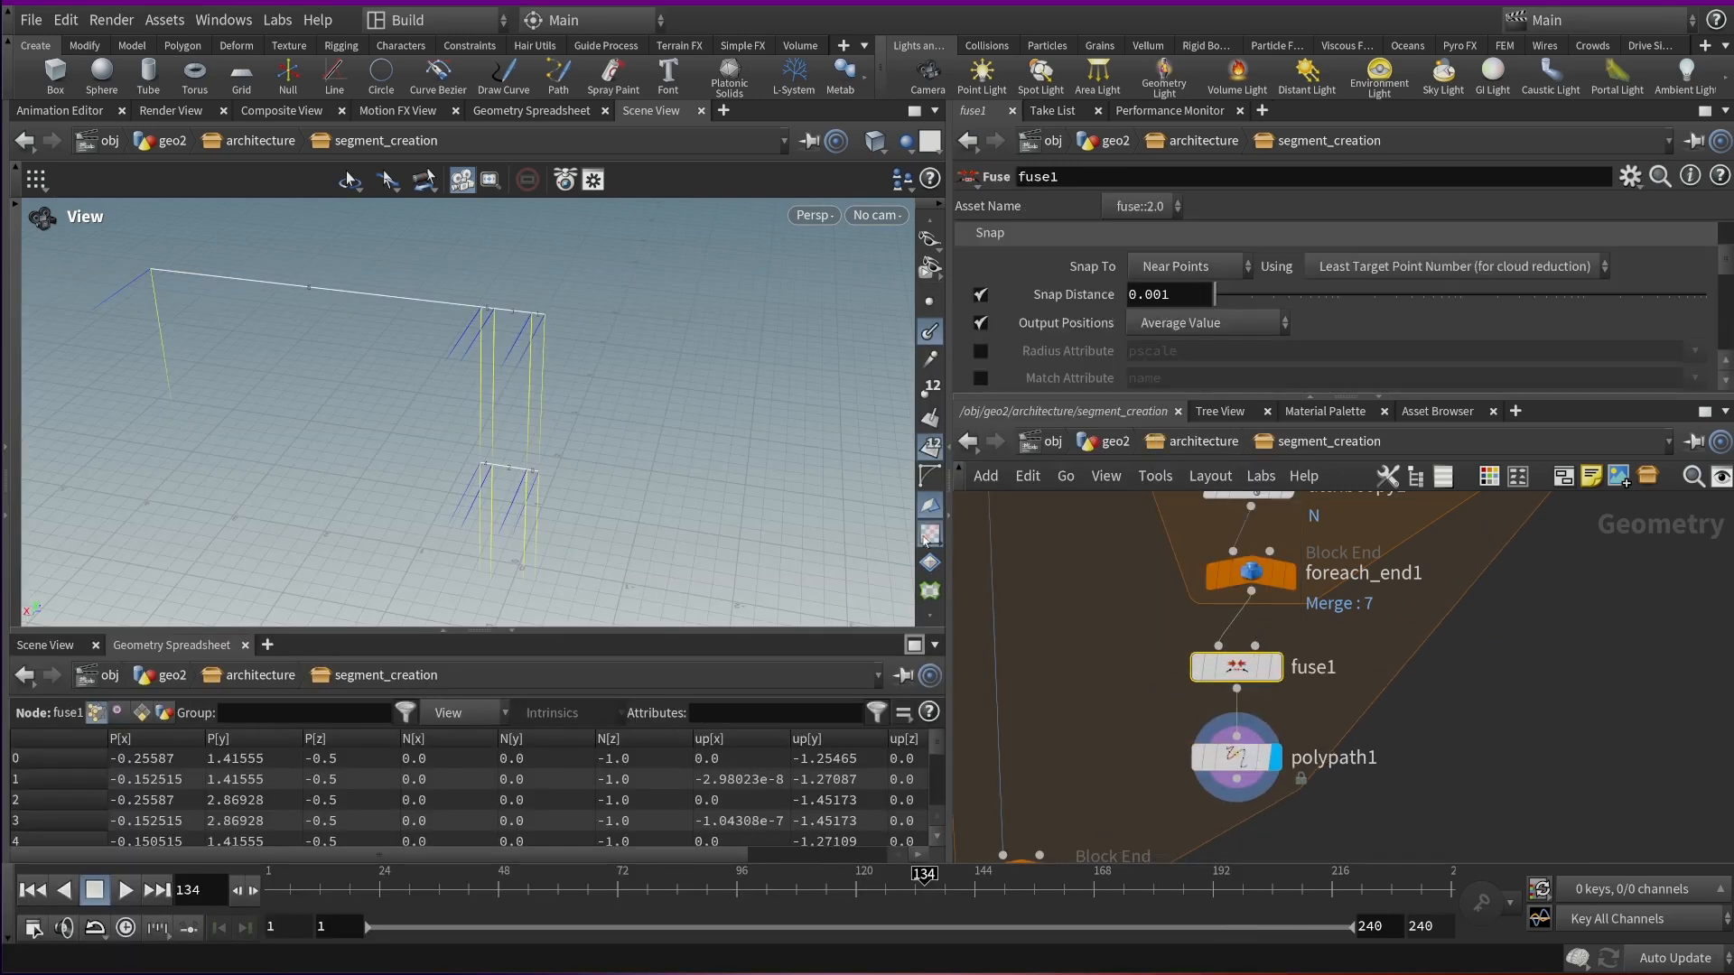
{"action": "left_click_drag", "start_coordinate": [1250, 300], "coordinate": [1261, 300]}
{"action": "scroll", "coordinate": [1261, 325], "scroll_direction": "down", "scroll_amount": 2}
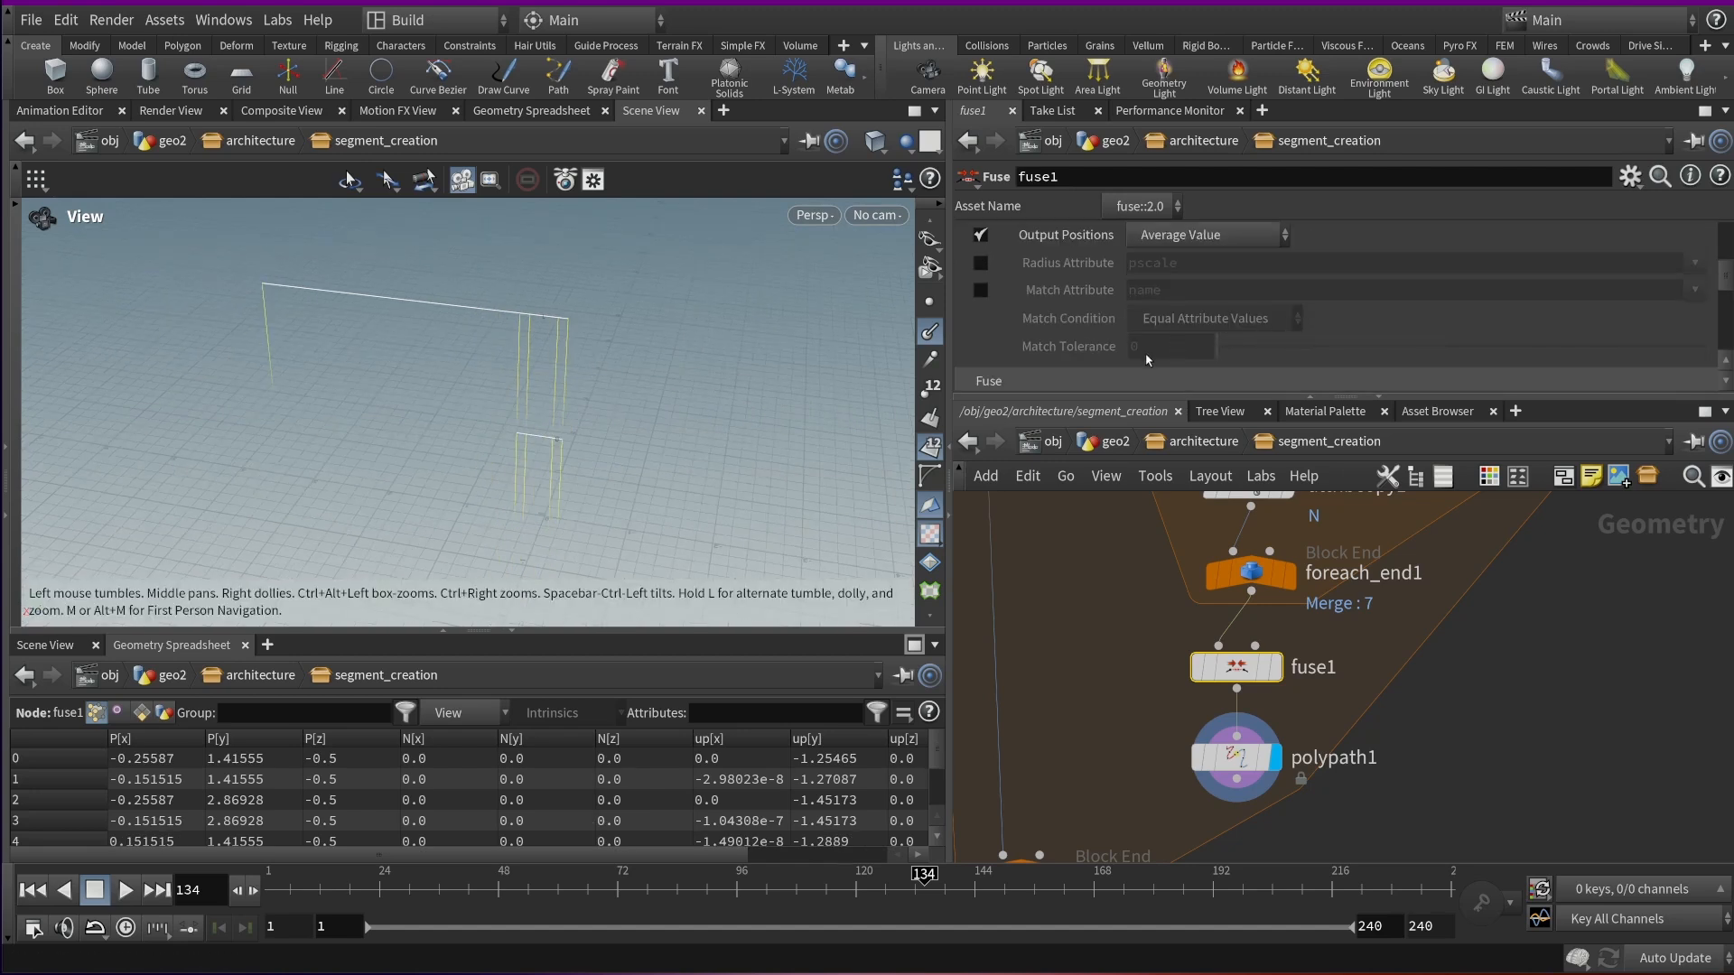
Turn off Recompute Affected Normals on fuse1
{"action": "scroll", "coordinate": [1147, 329], "scroll_direction": "down", "scroll_amount": 3}
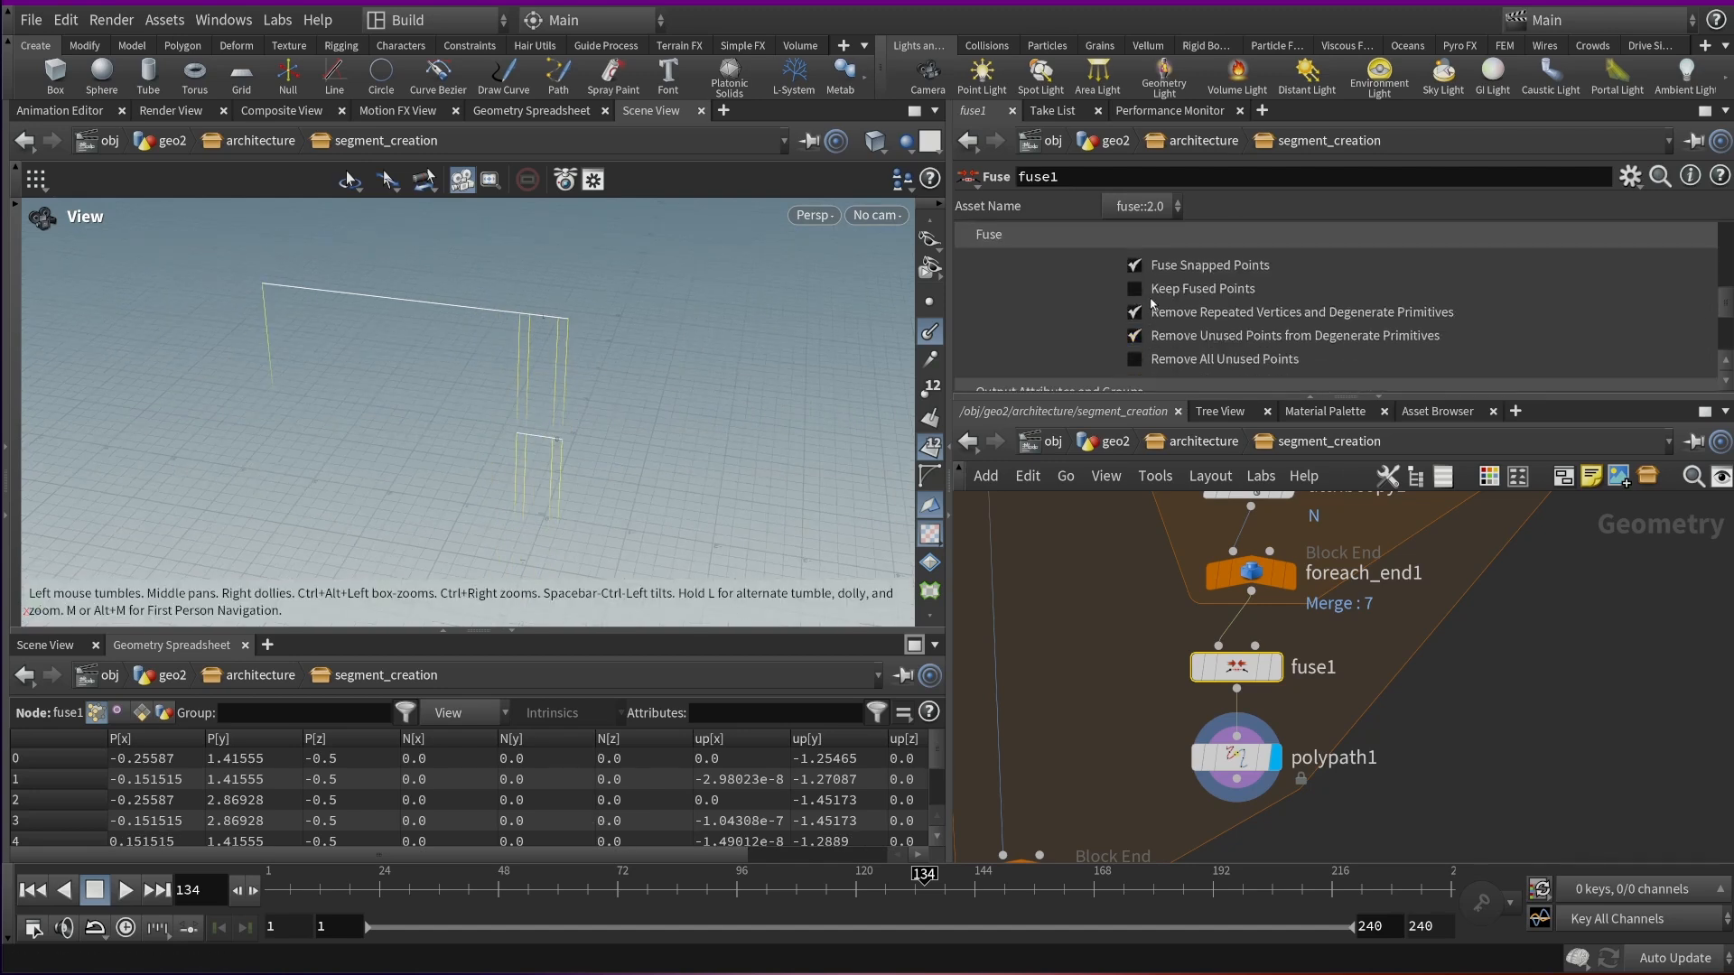
{"action": "scroll", "coordinate": [1152, 305], "scroll_direction": "up", "scroll_amount": 4}
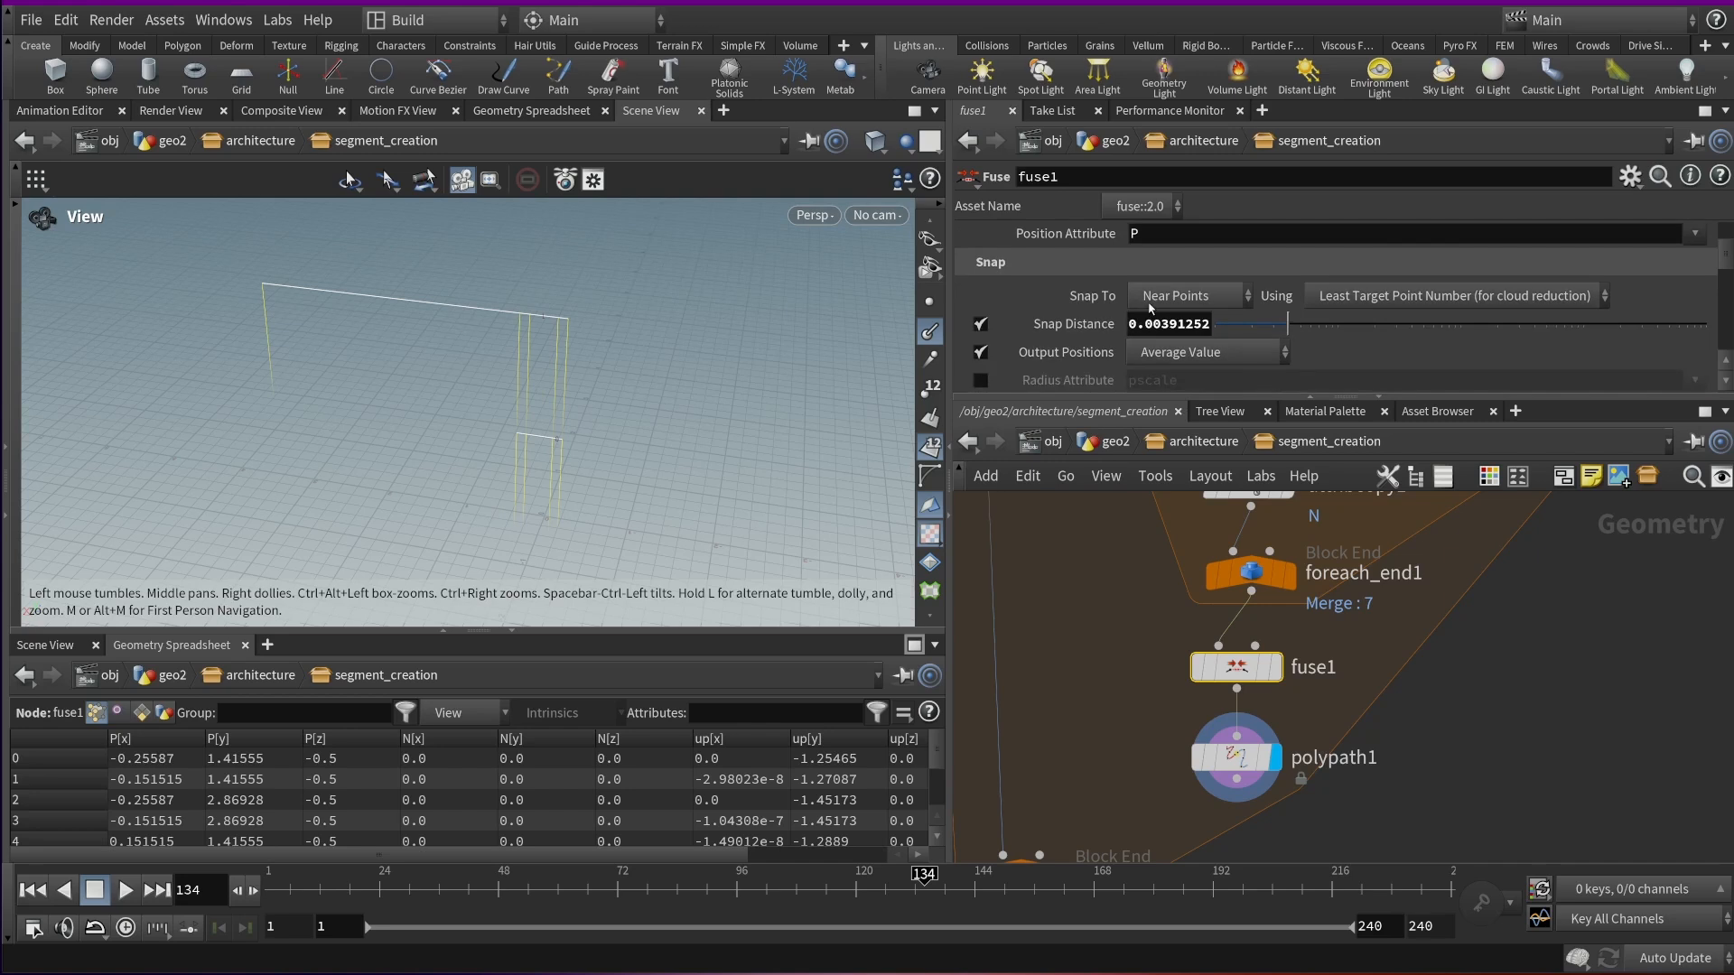
{"action": "scroll", "coordinate": [1149, 307], "scroll_direction": "down", "scroll_amount": 5}
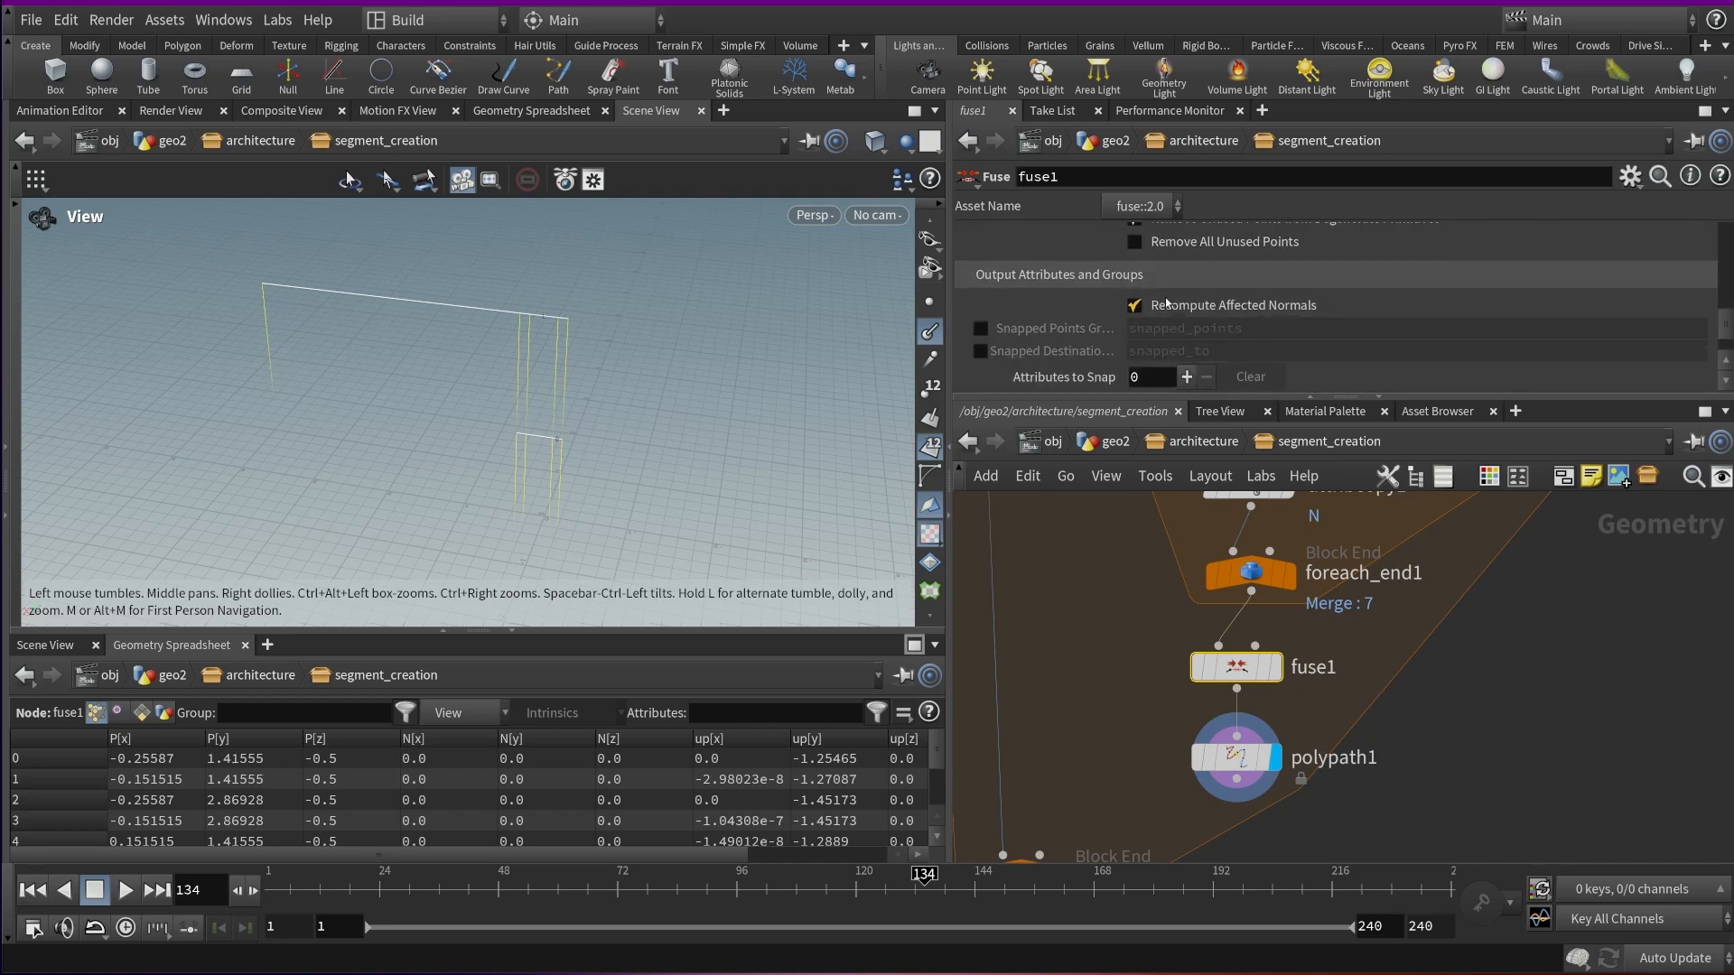
{"action": "left_click", "coordinate": [1135, 305]}
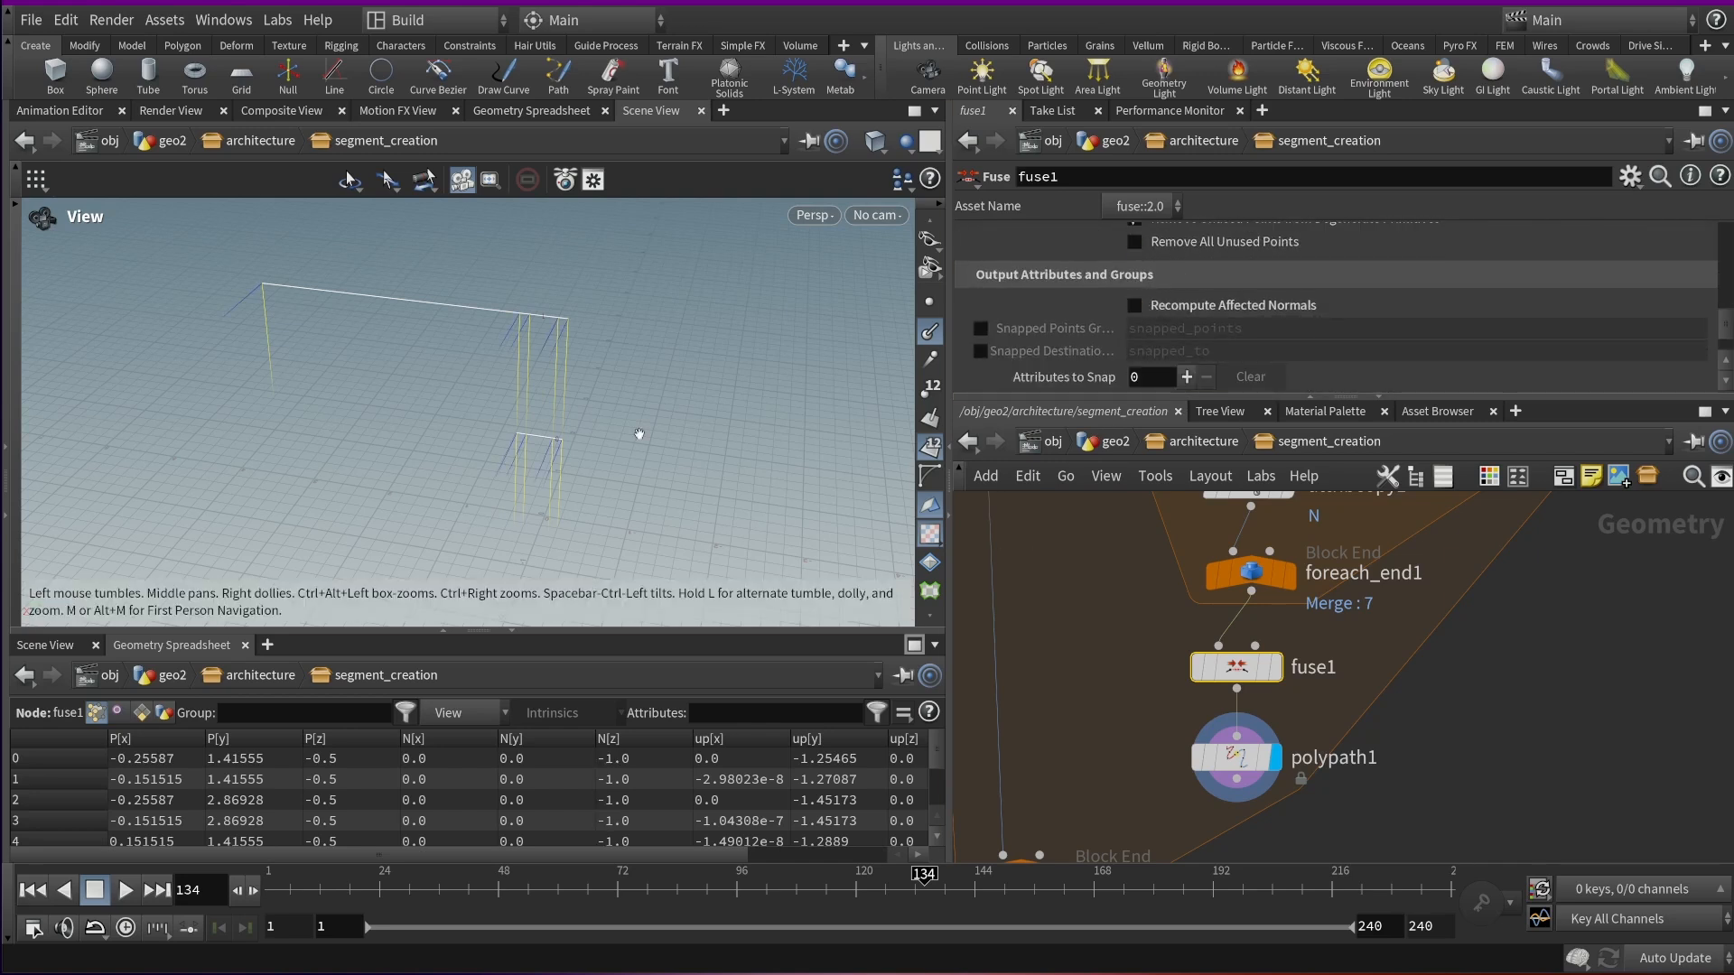
Align foreach_end1 above fuse1 and examine the normals and up vectors along the joined edges from several angles
{"action": "left_click_drag", "start_coordinate": [632, 406], "coordinate": [885, 461]}
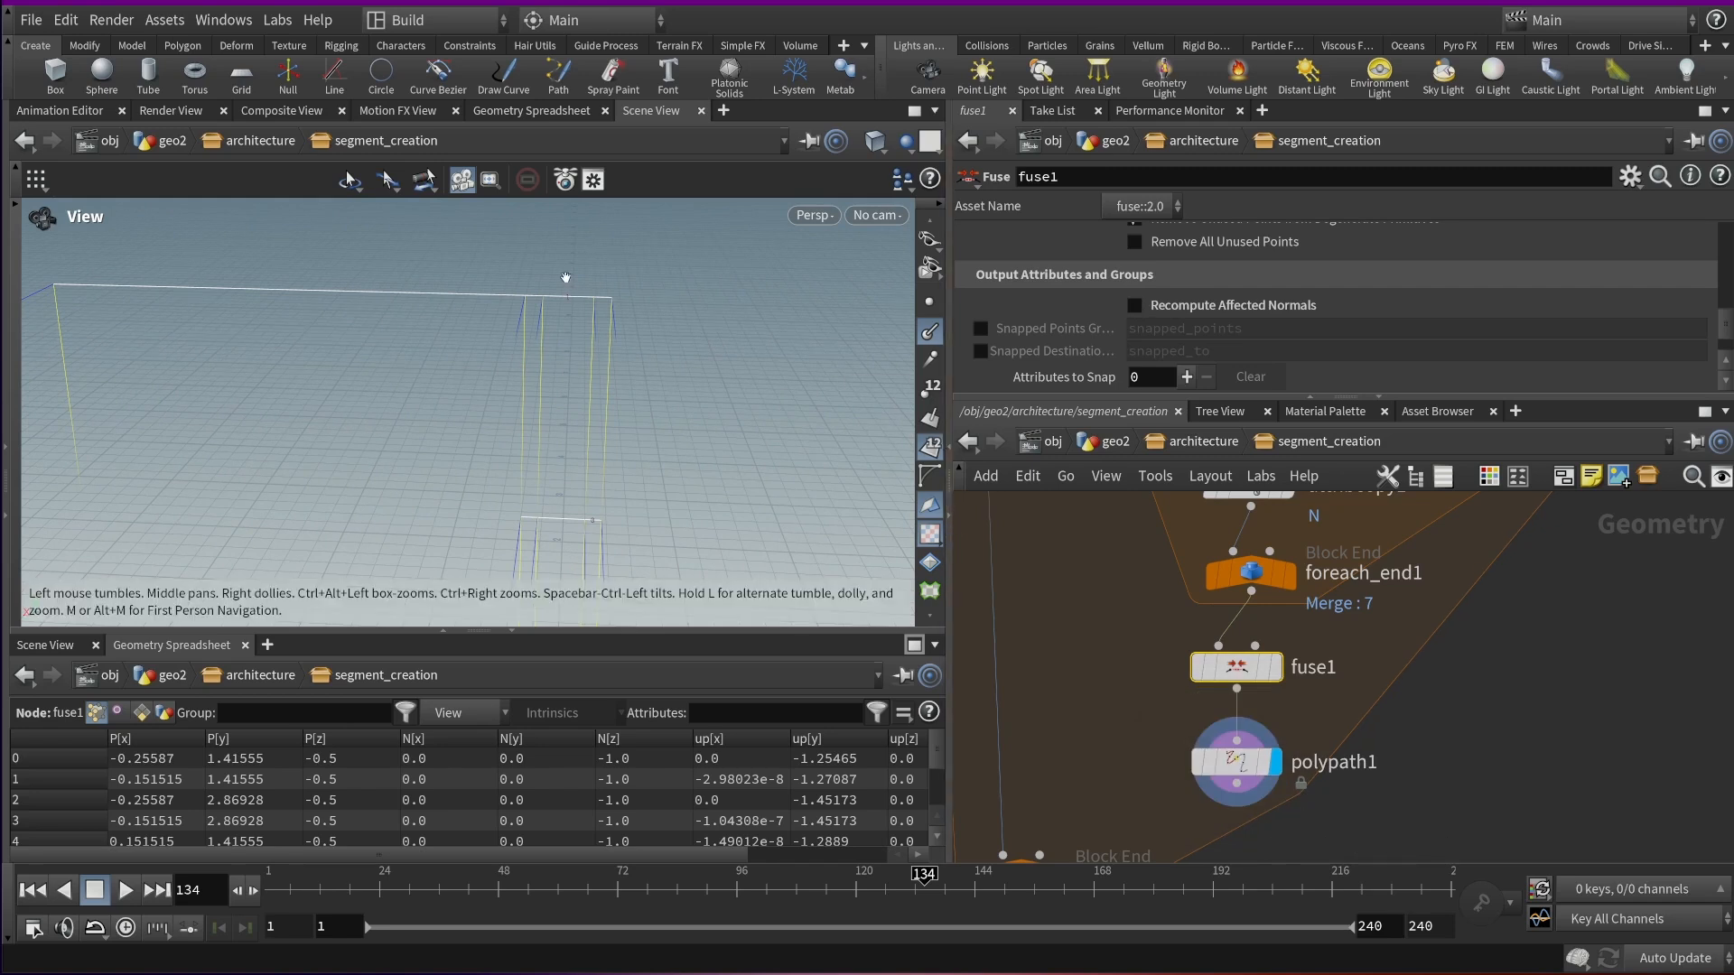
{"action": "left_click_drag", "start_coordinate": [561, 279], "coordinate": [720, 322]}
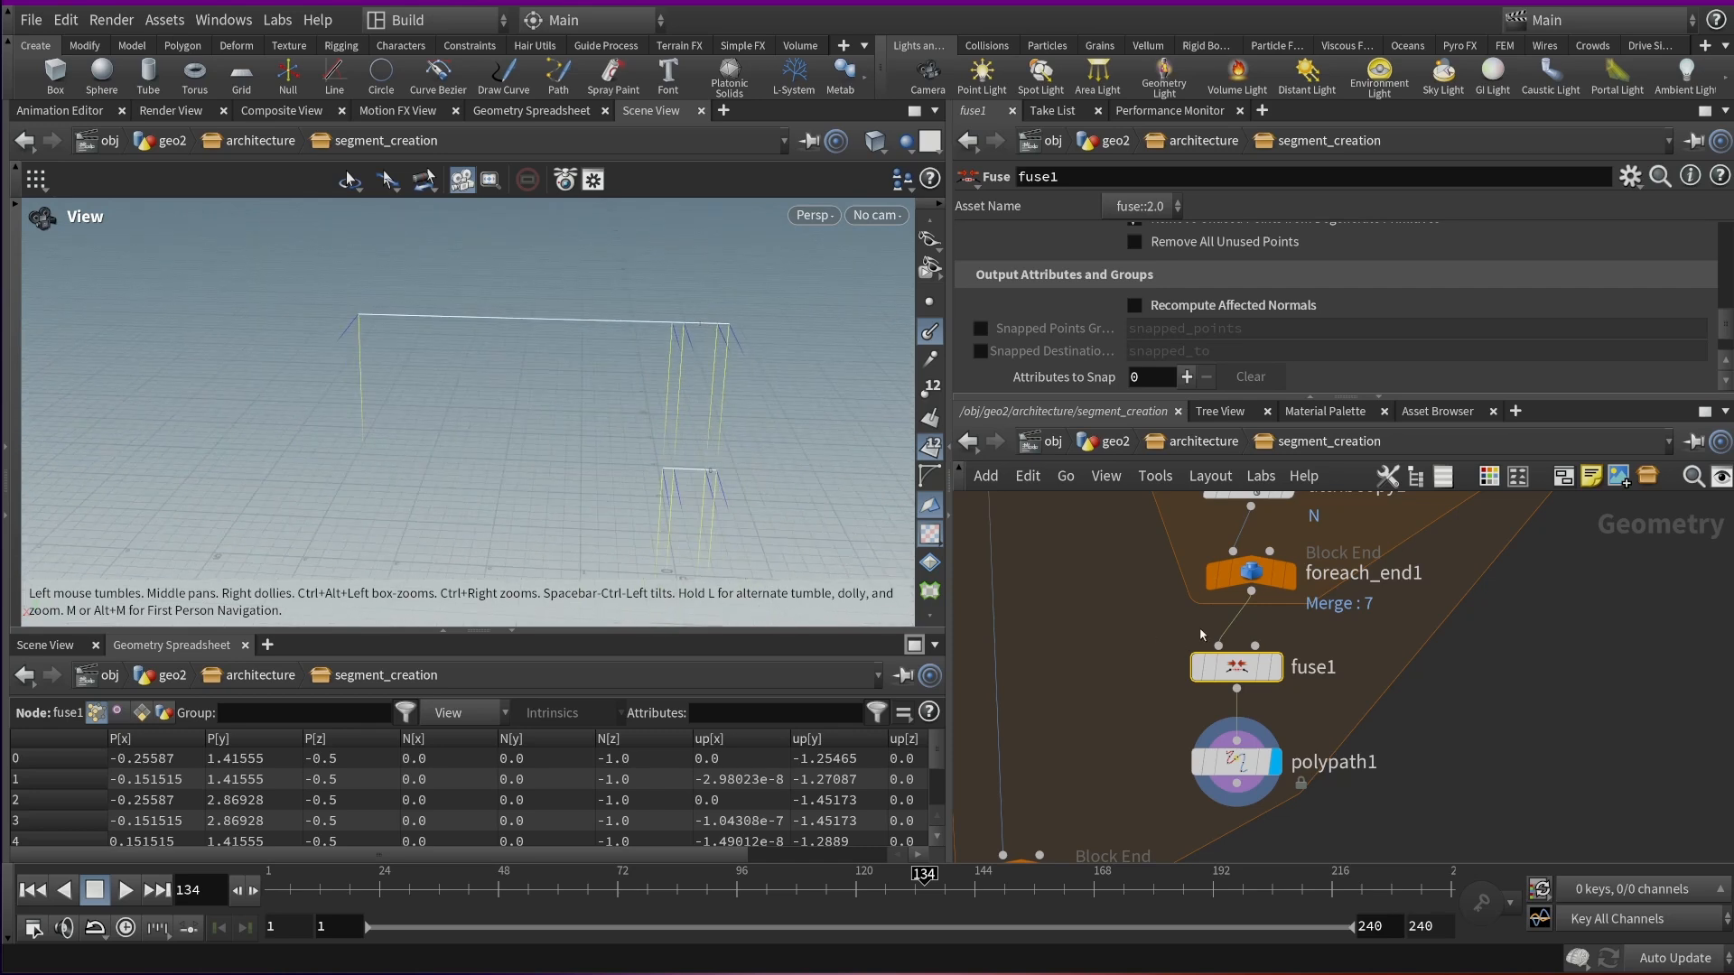
{"action": "left_click_drag", "start_coordinate": [1280, 574], "coordinate": [1265, 599]}
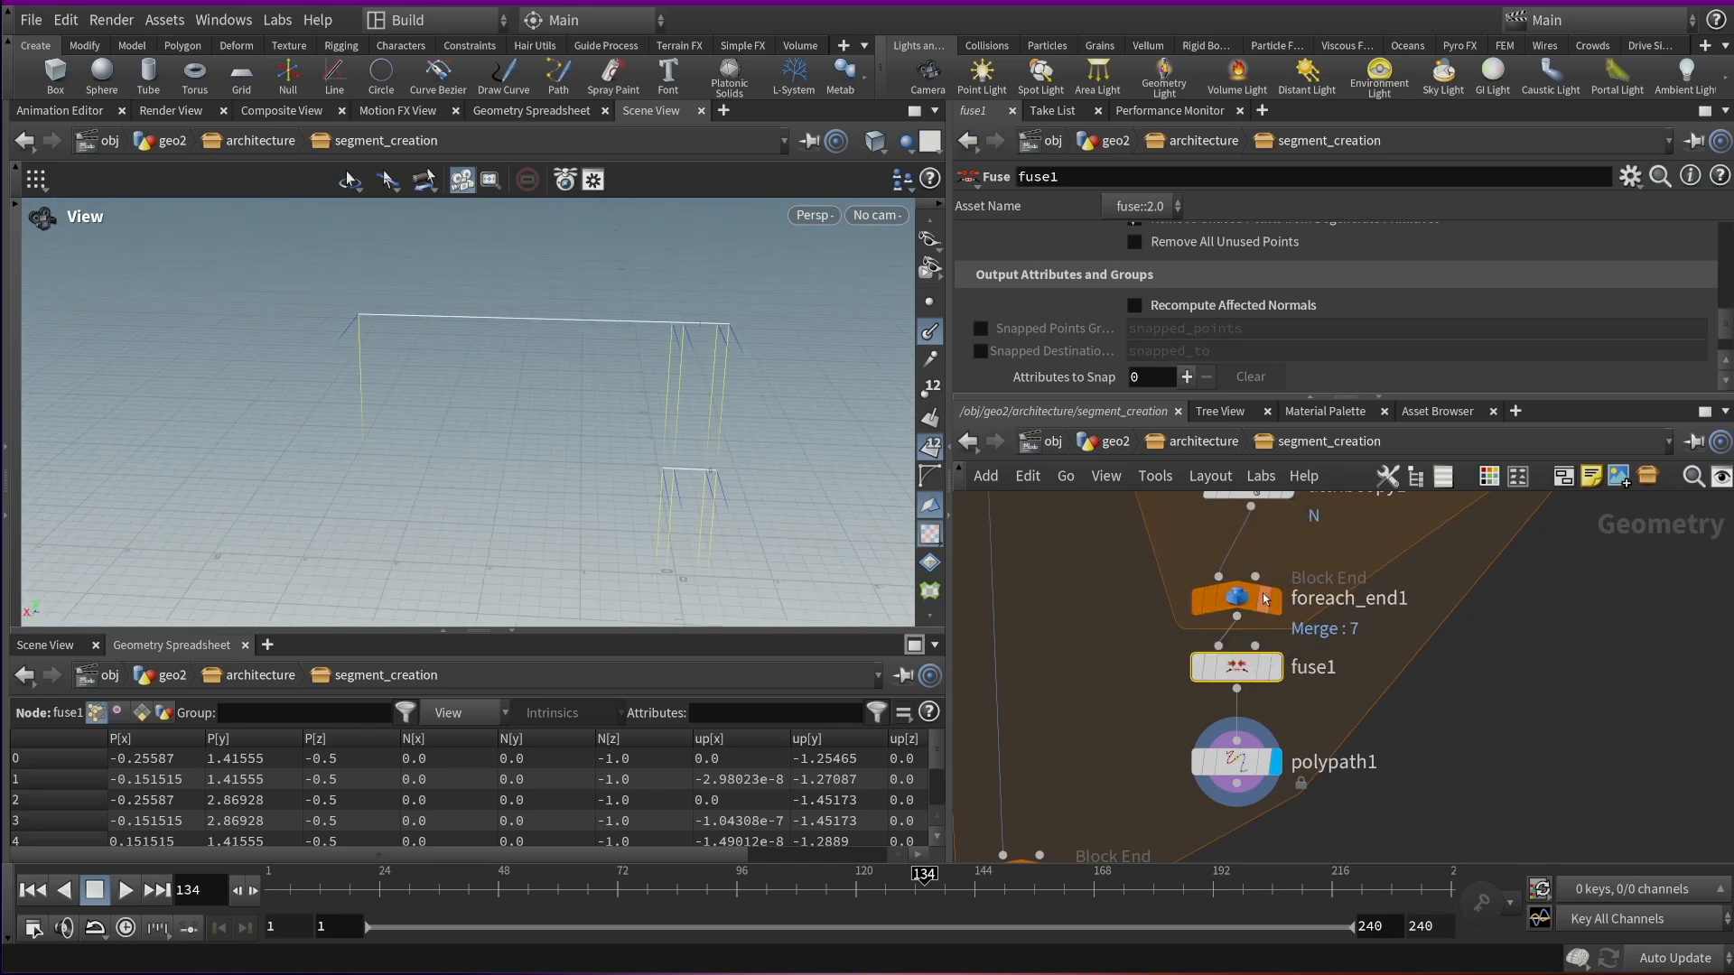
{"action": "left_click_drag", "start_coordinate": [568, 411], "coordinate": [615, 391]}
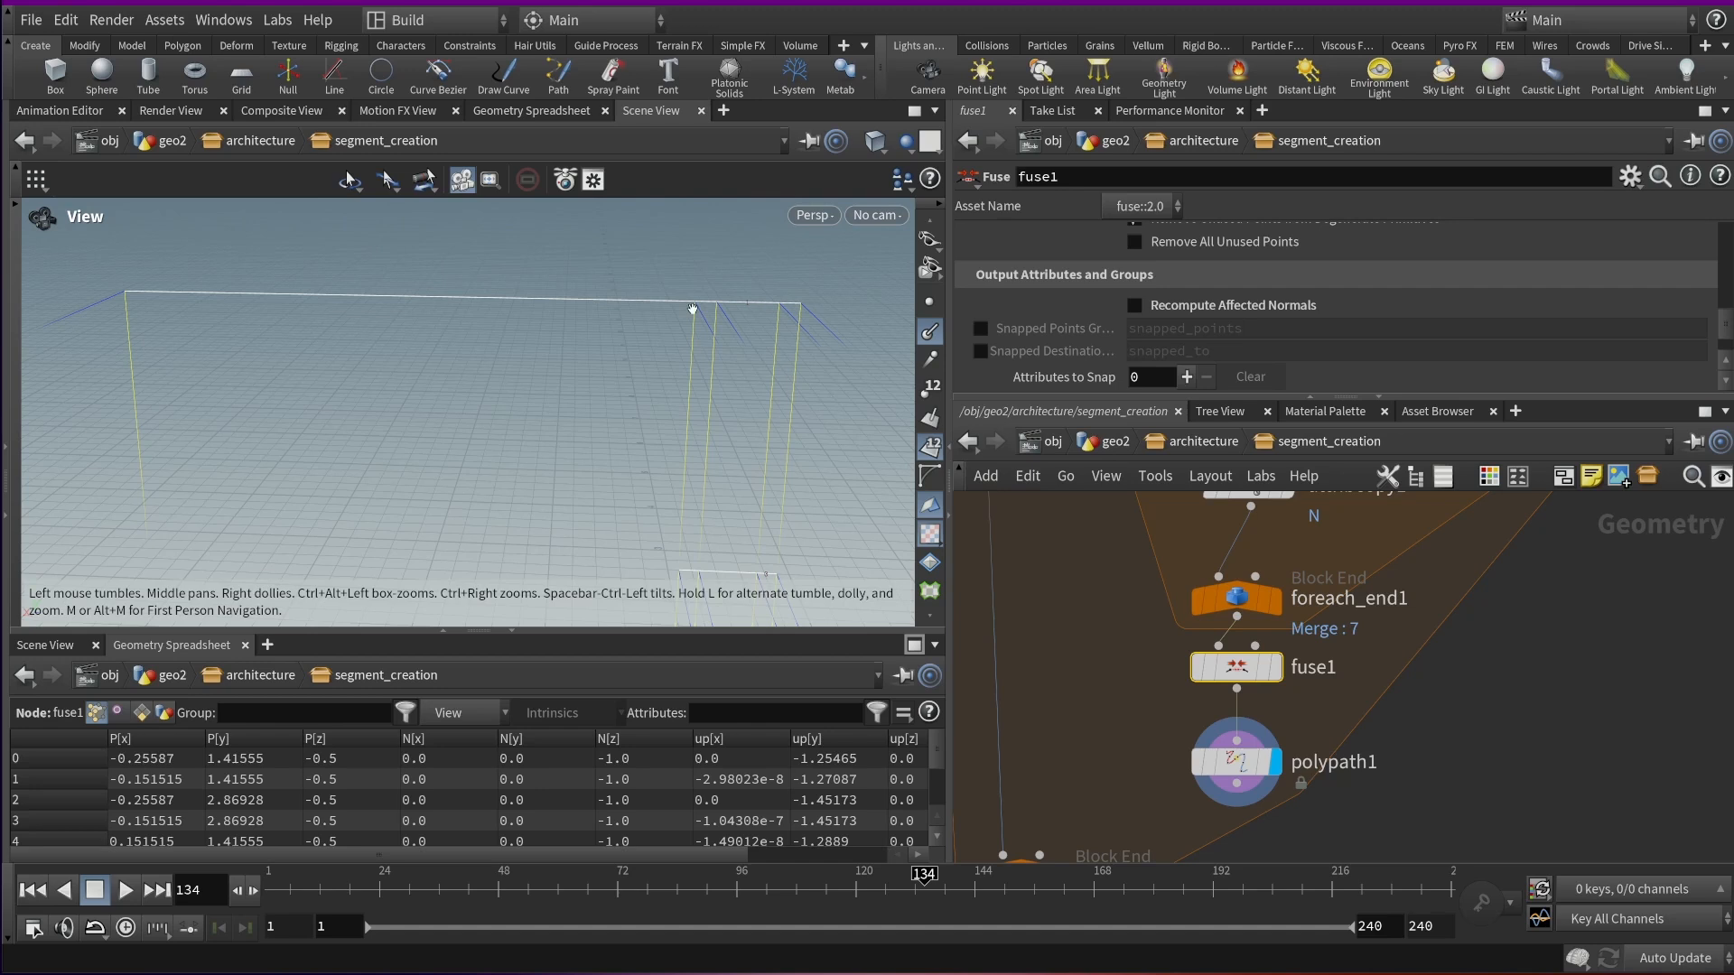
{"action": "middle_click_drag", "start_coordinate": [596, 540], "coordinate": [513, 439]}
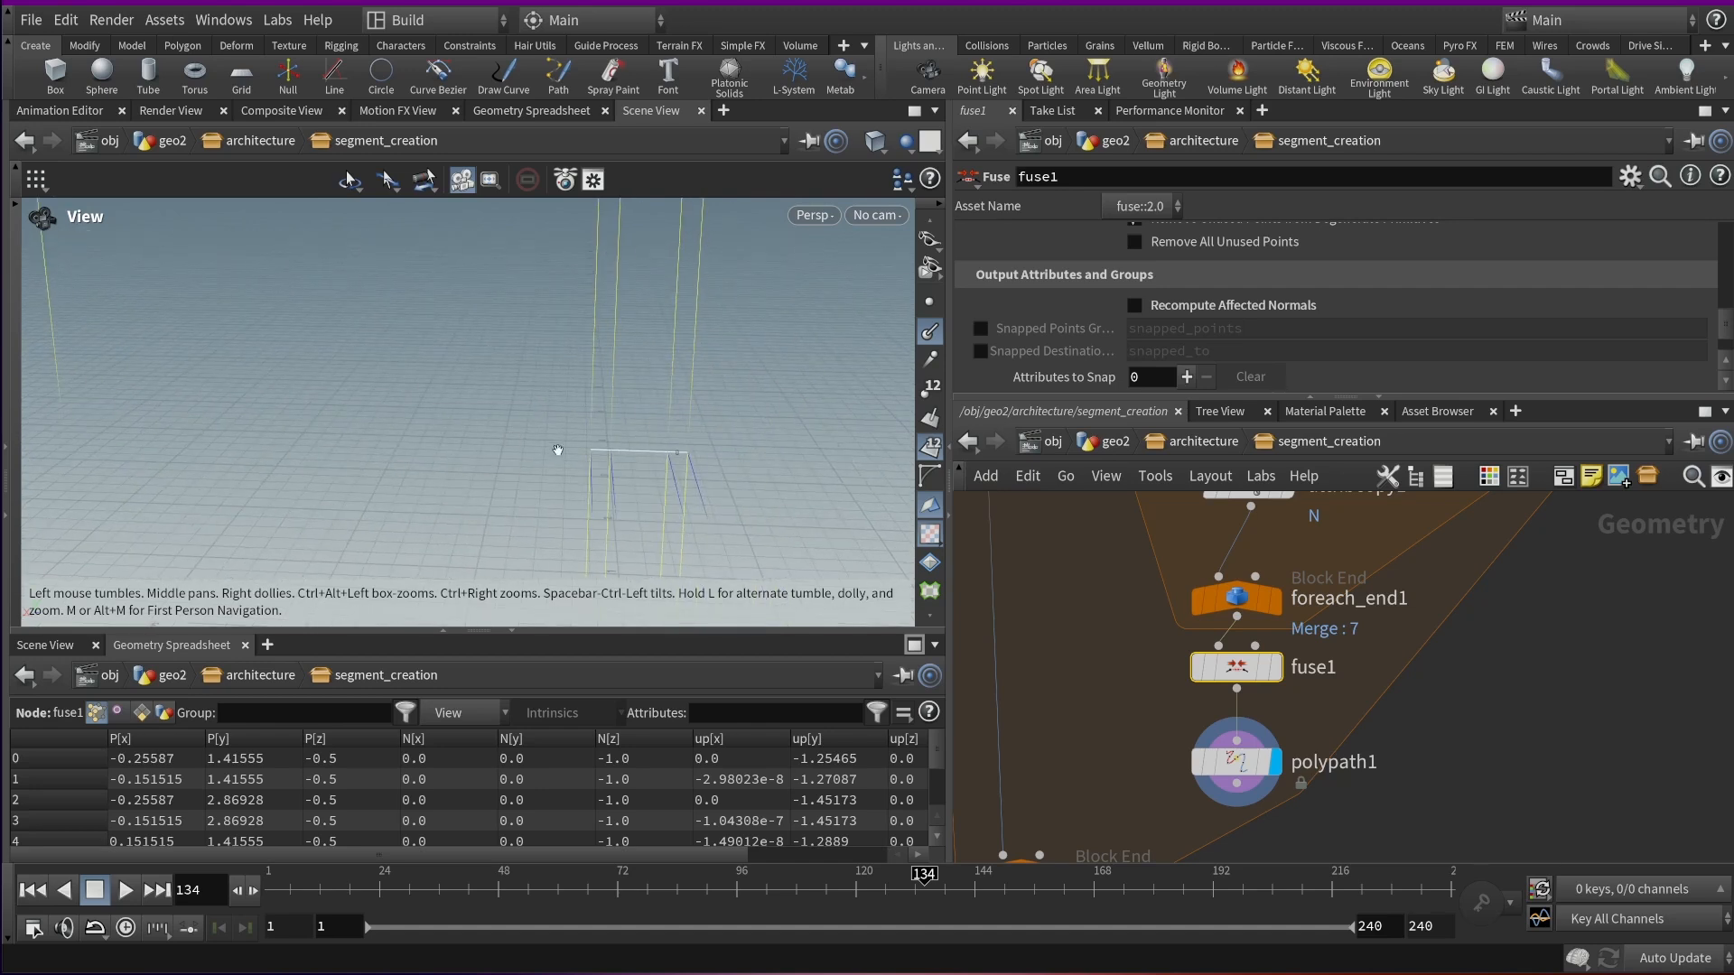
Wire polypath1's output into the repeat_end1 block and display repeat_end1
{"action": "left_click_drag", "start_coordinate": [557, 450], "coordinate": [705, 444]}
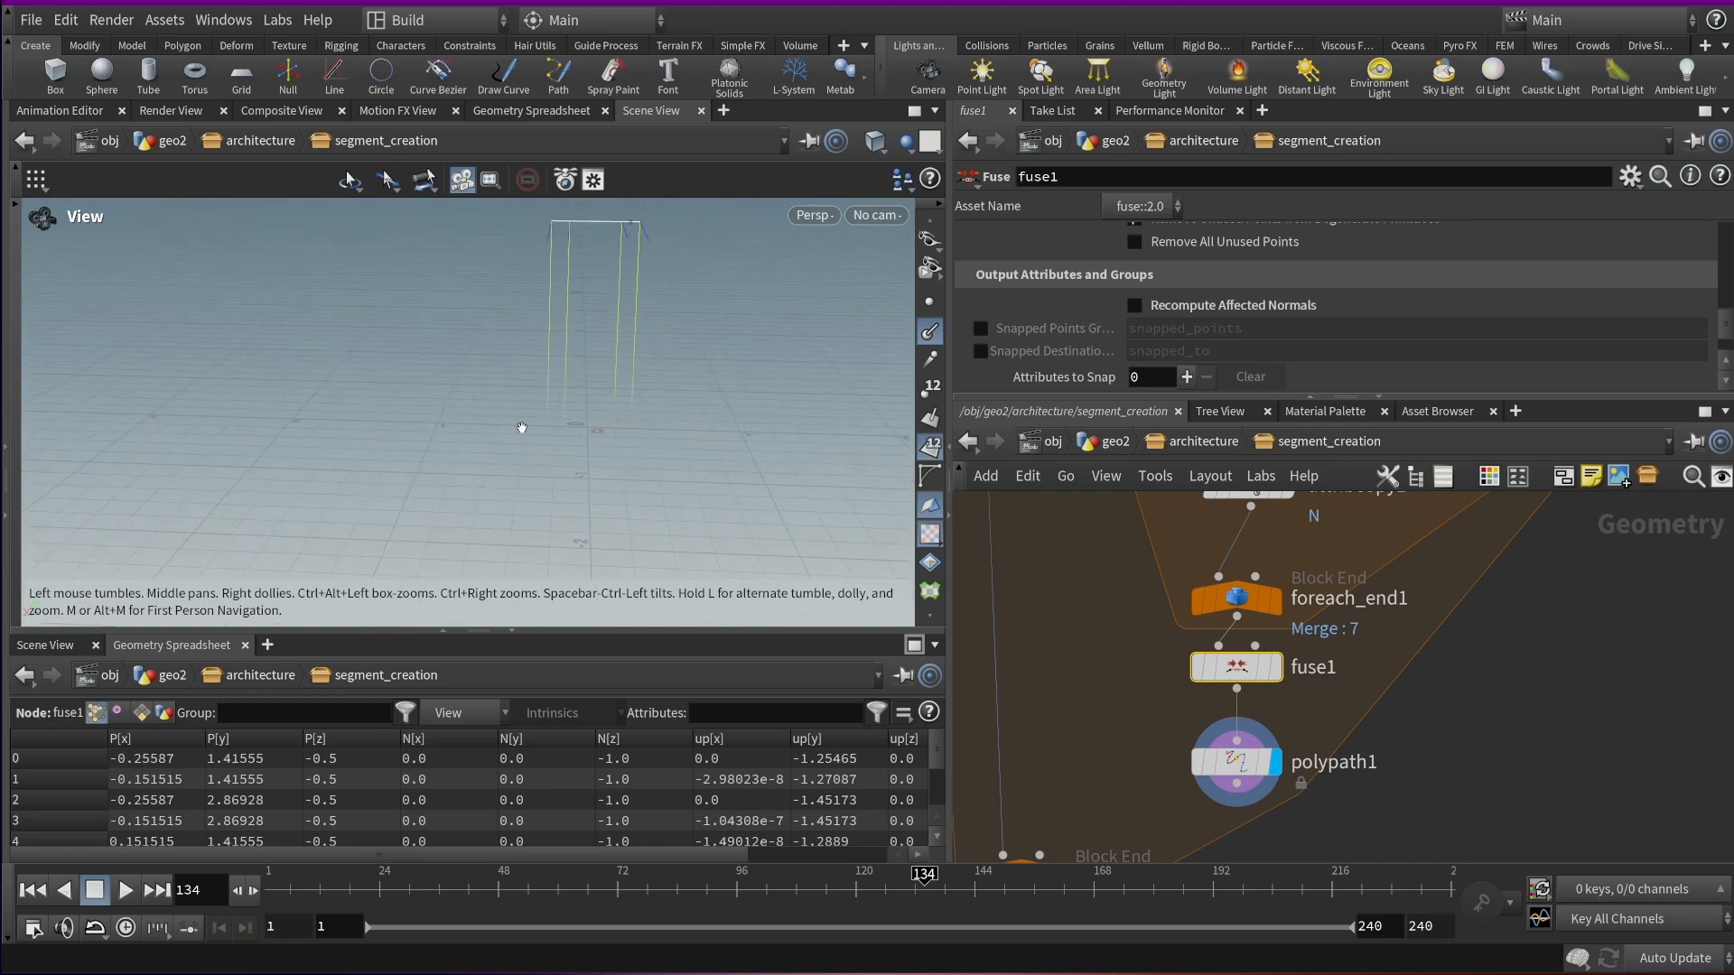
{"action": "scroll", "coordinate": [1152, 648], "scroll_direction": "down", "scroll_amount": 2}
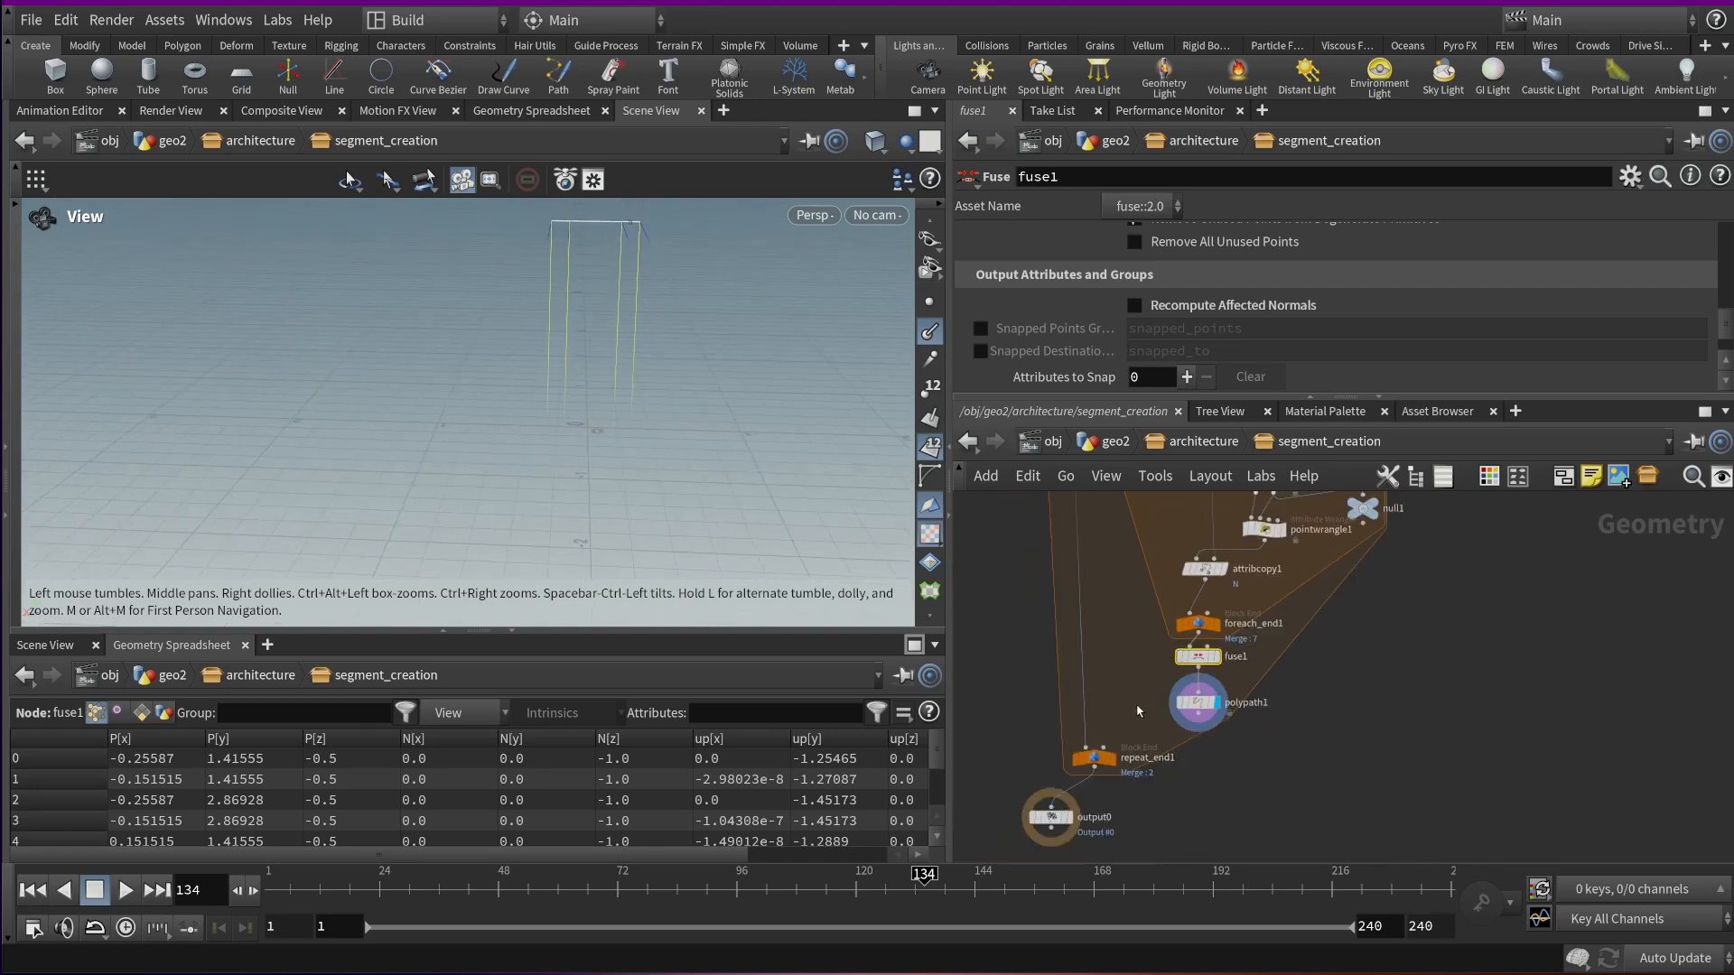
{"action": "scroll", "coordinate": [1173, 686], "scroll_direction": "up", "scroll_amount": 2}
{"action": "left_click", "coordinate": [1230, 708]}
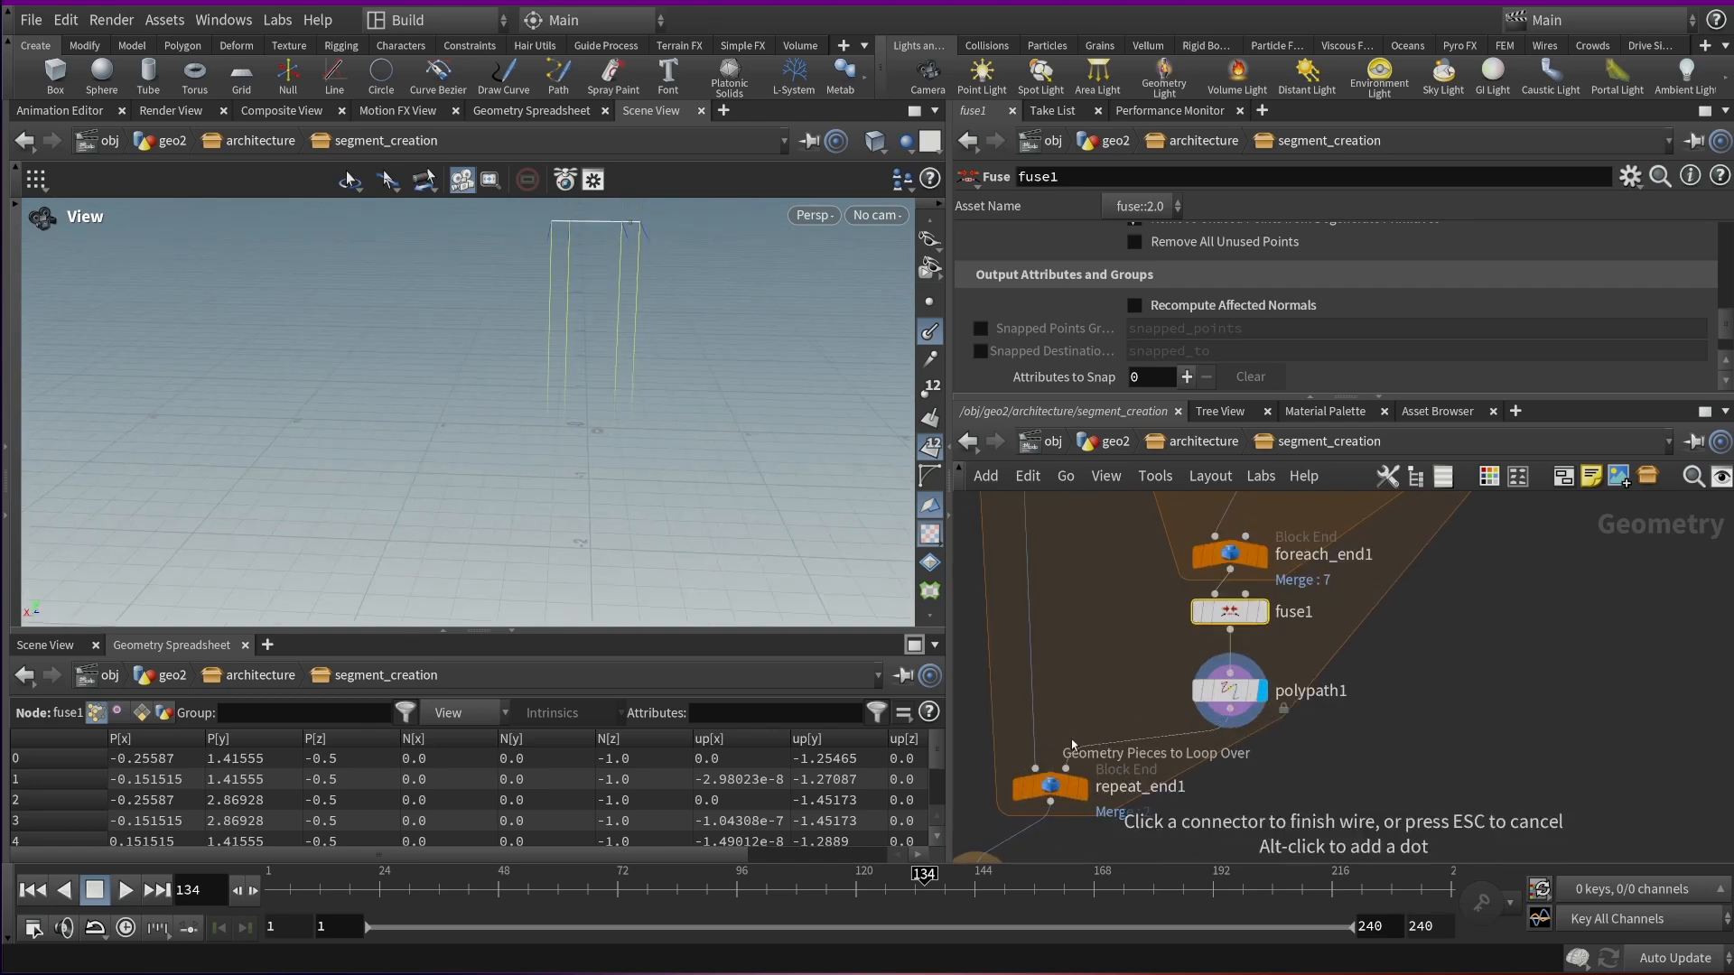
{"action": "left_click", "coordinate": [1088, 793]}
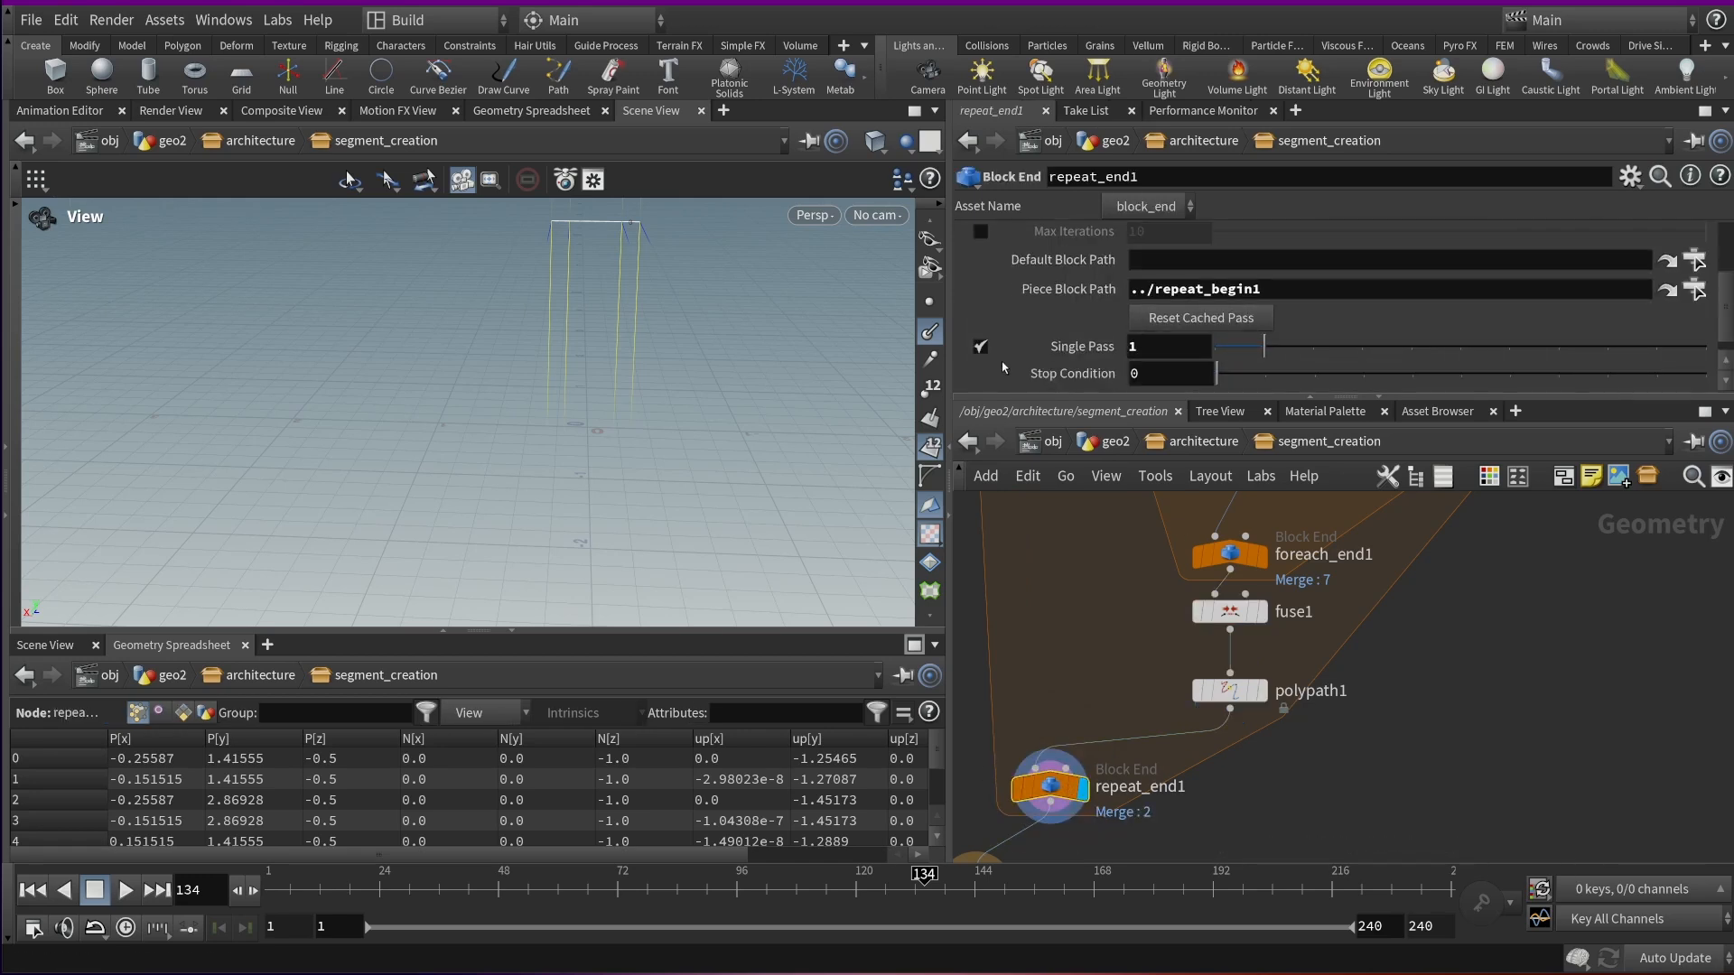
Turn off Single Pass on repeat_end1 so all walls are processed, and save the scene
{"action": "left_click", "coordinate": [981, 347]}
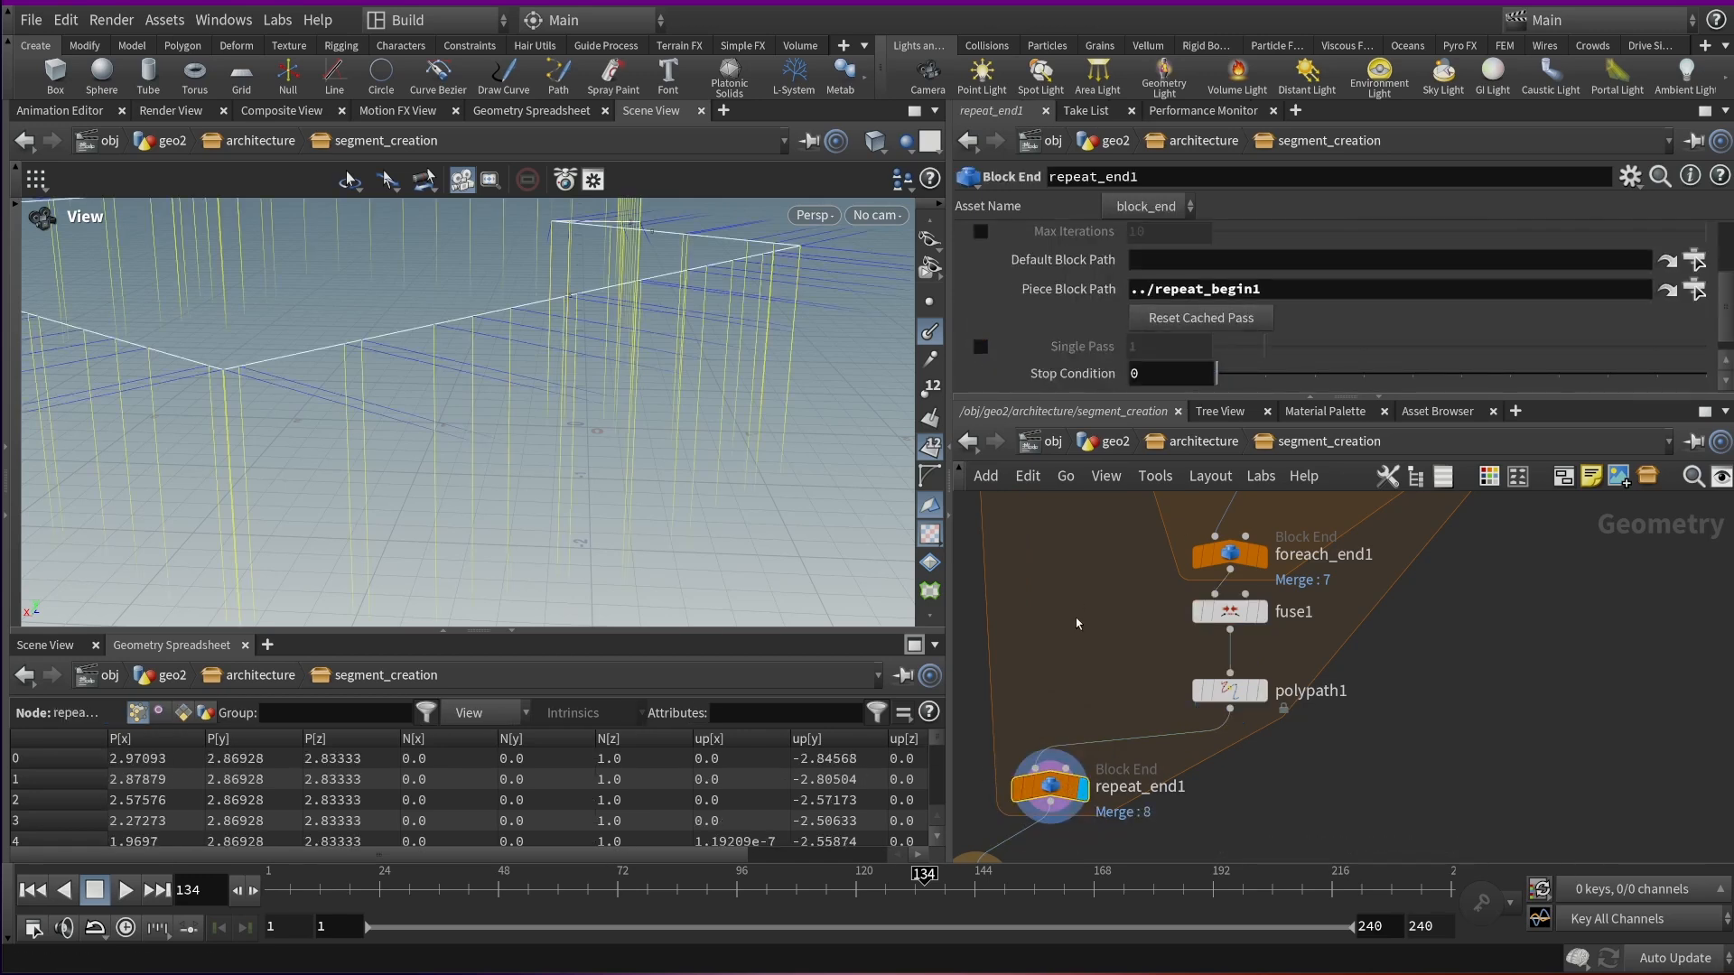
{"action": "key", "text": "ctrl+s"}
{"action": "key", "text": "space+h"}
{"action": "left_click_drag", "start_coordinate": [454, 340], "coordinate": [828, 432]}
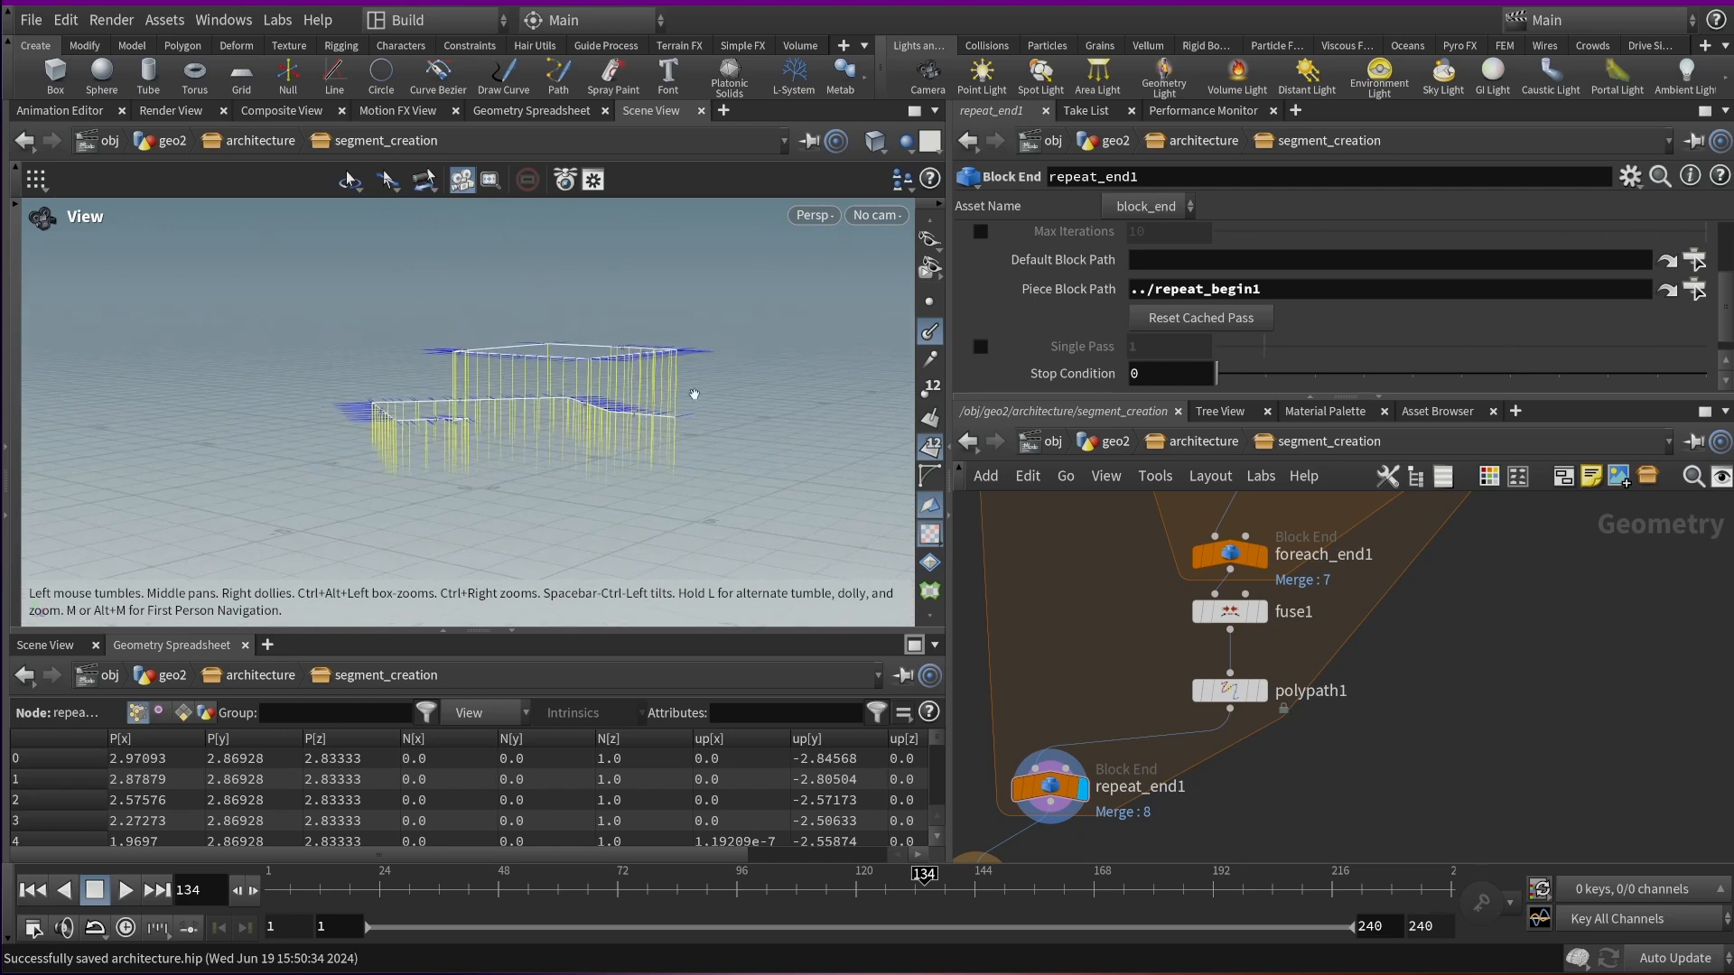
{"action": "scroll", "coordinate": [1365, 629], "scroll_direction": "down", "scroll_amount": 5}
{"action": "left_click_drag", "start_coordinate": [461, 331], "coordinate": [747, 330]}
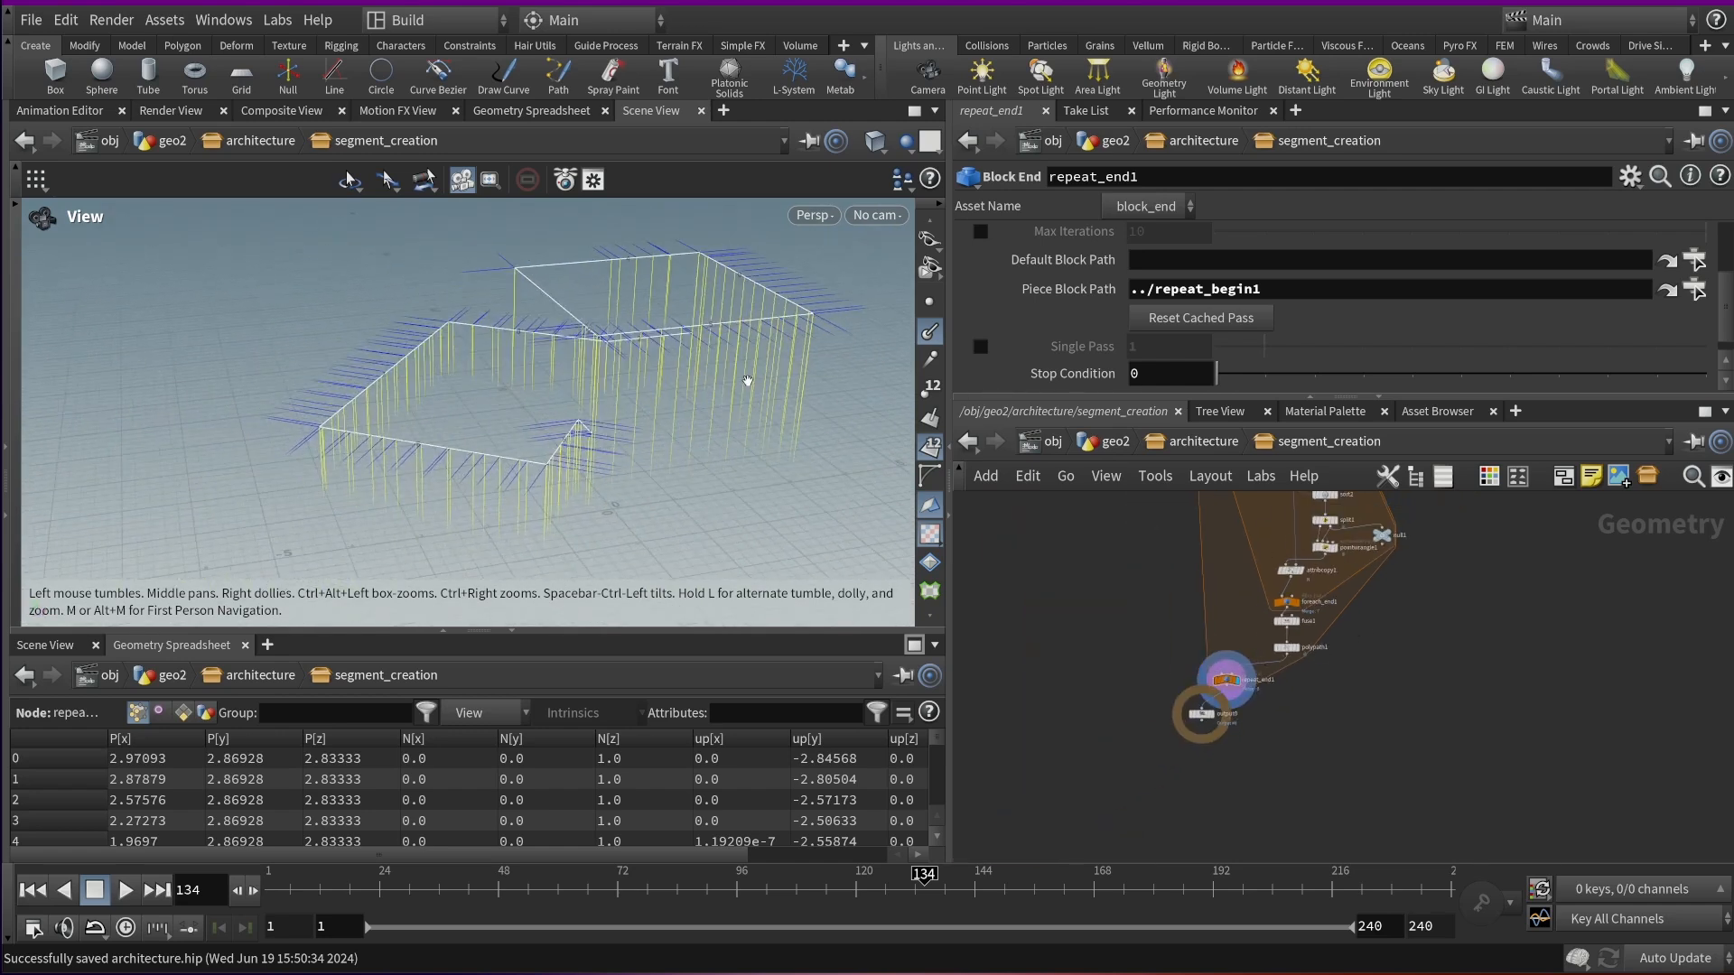